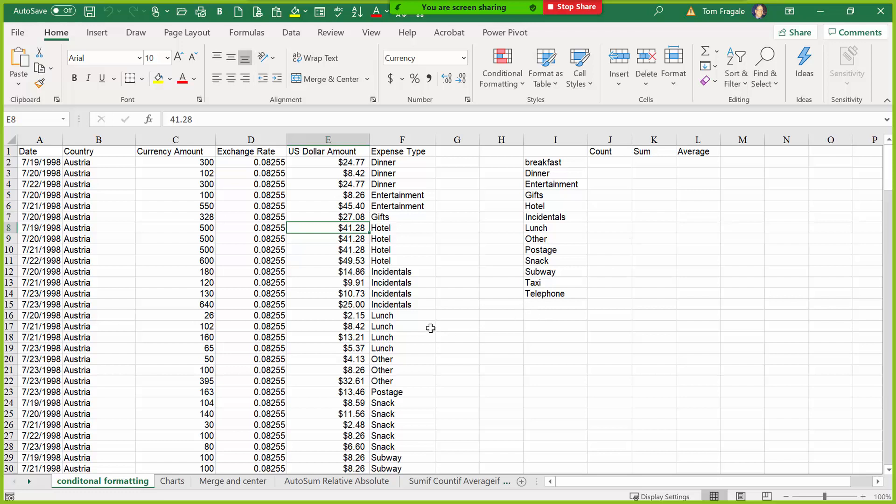
pyautogui.click(374, 262)
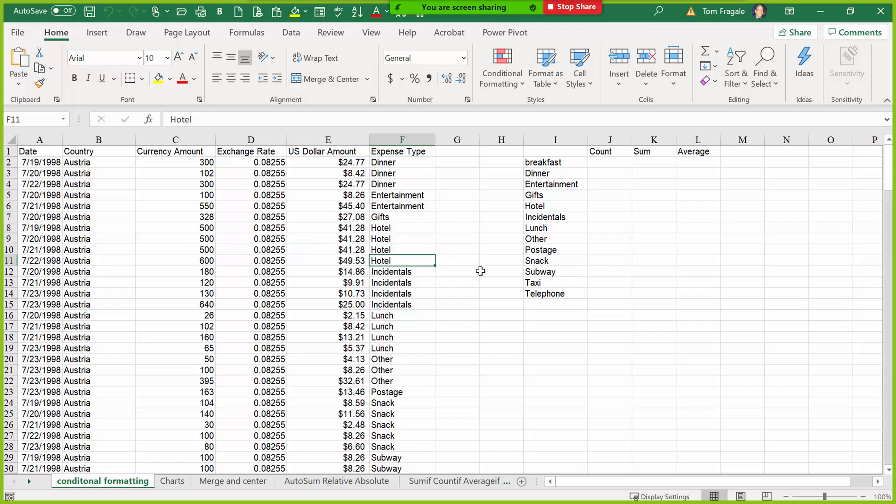
pyautogui.click(313, 251)
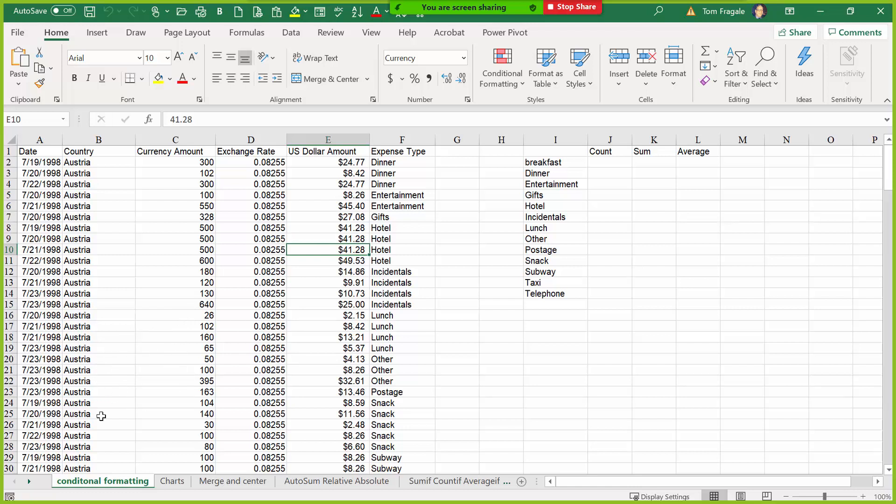
# - Browse the workbook's sheets and activate the Pivot Table Data sheet from the full sheet list
pyautogui.click(30, 482)
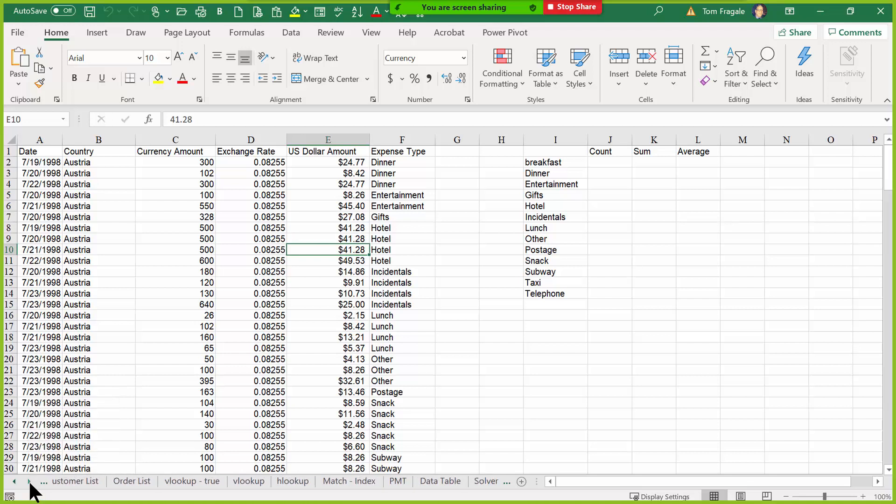
pyautogui.click(30, 482)
pyautogui.click(29, 481)
pyautogui.click(29, 482)
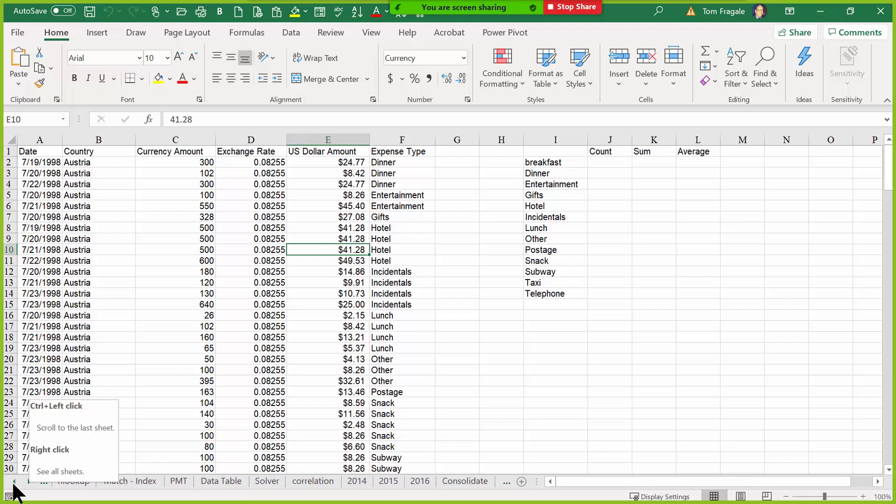
pyautogui.click(13, 486)
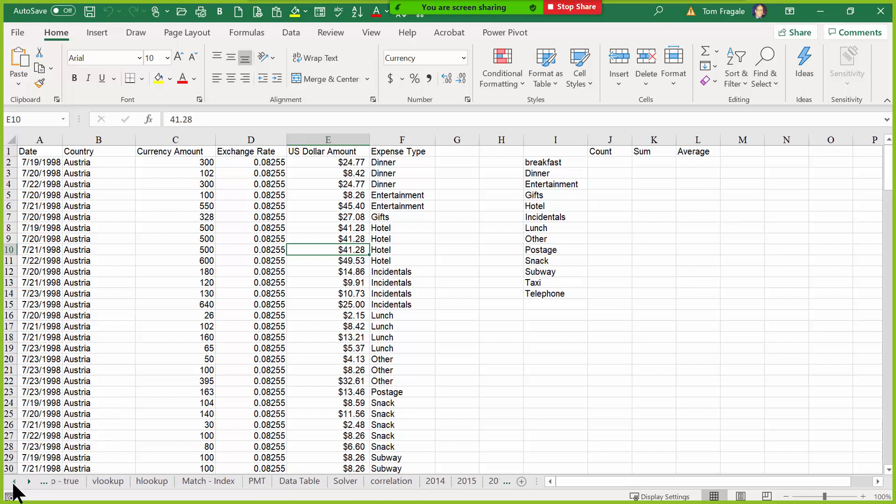
pyautogui.click(13, 488)
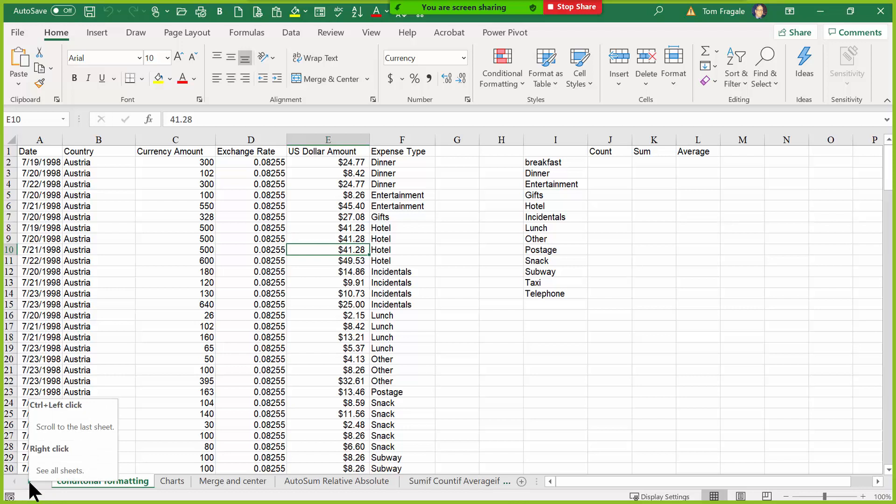
pyautogui.rightClick(29, 484)
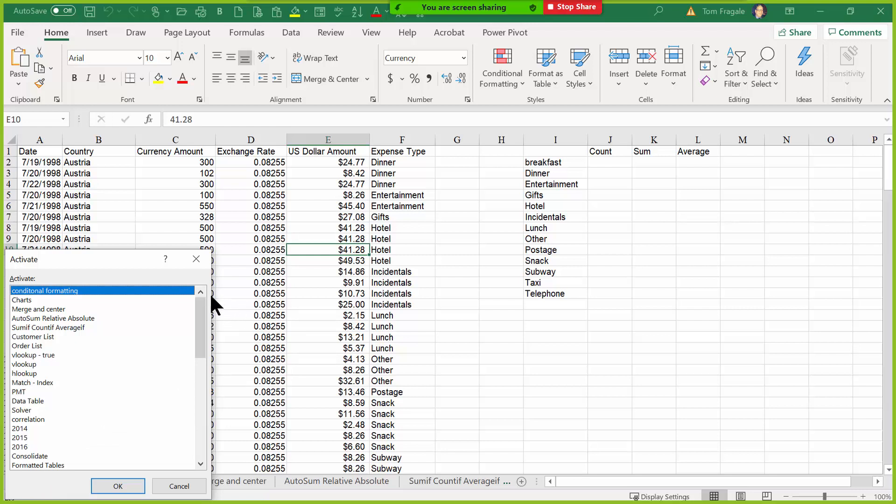
pyautogui.moveTo(204, 307); pyautogui.dragTo(201, 356)
pyautogui.click(52, 410)
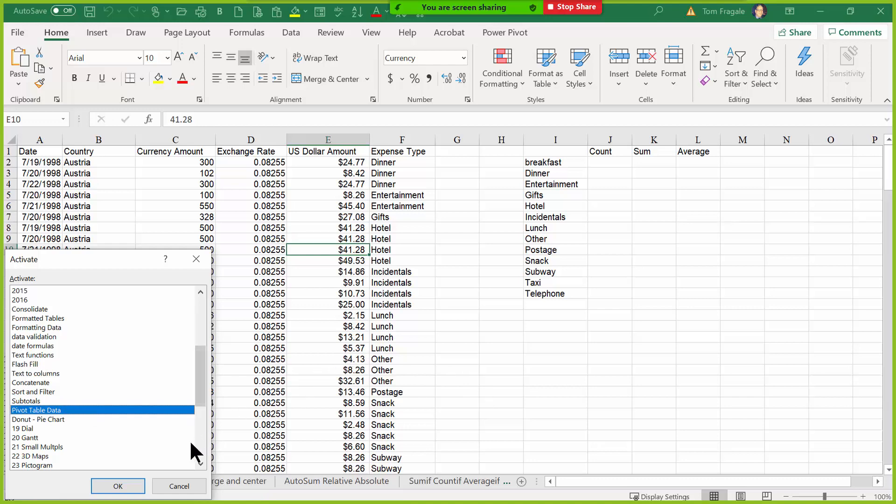
pyautogui.click(126, 485)
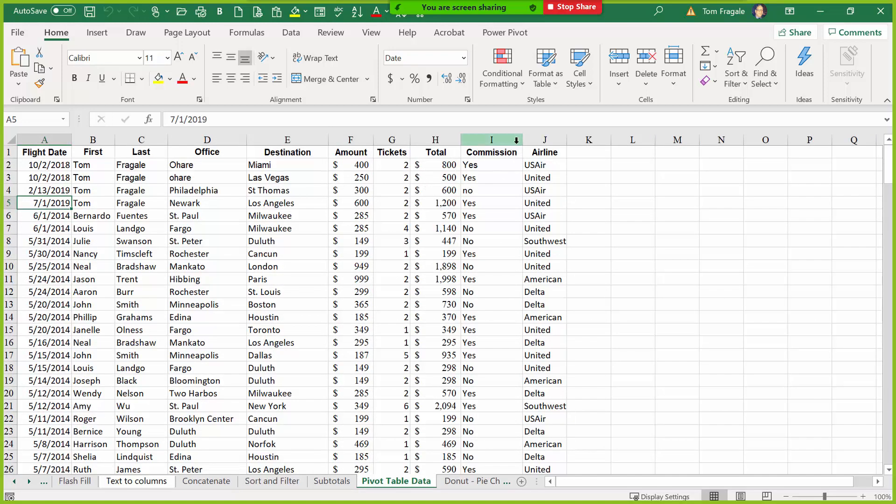
# - Examine the flight data's column headers from Flight Date to Airline and look through the records down to the last row
pyautogui.moveTo(542, 152); pyautogui.dragTo(33, 152)
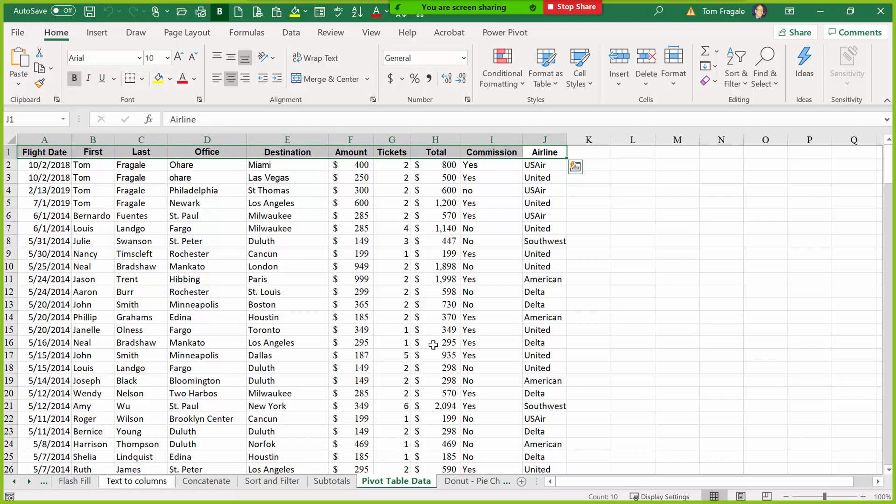
pyautogui.click(394, 305)
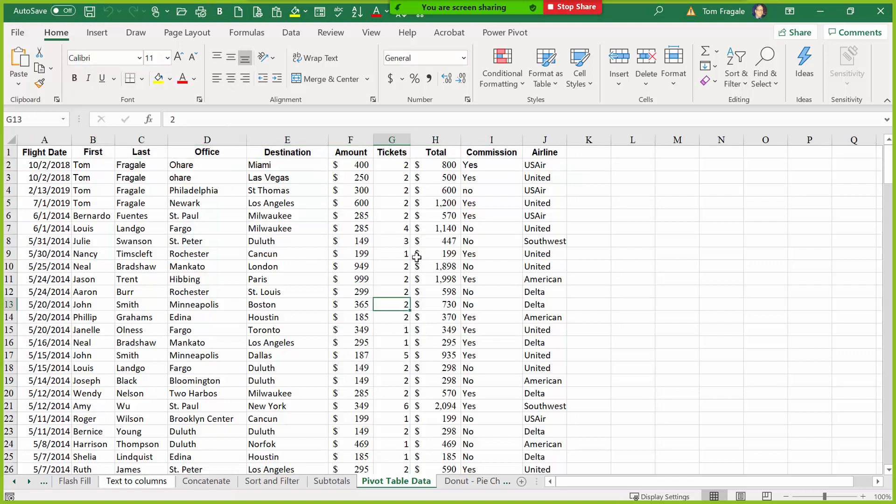
pyautogui.moveTo(527, 152); pyautogui.dragTo(45, 142)
pyautogui.click(220, 237)
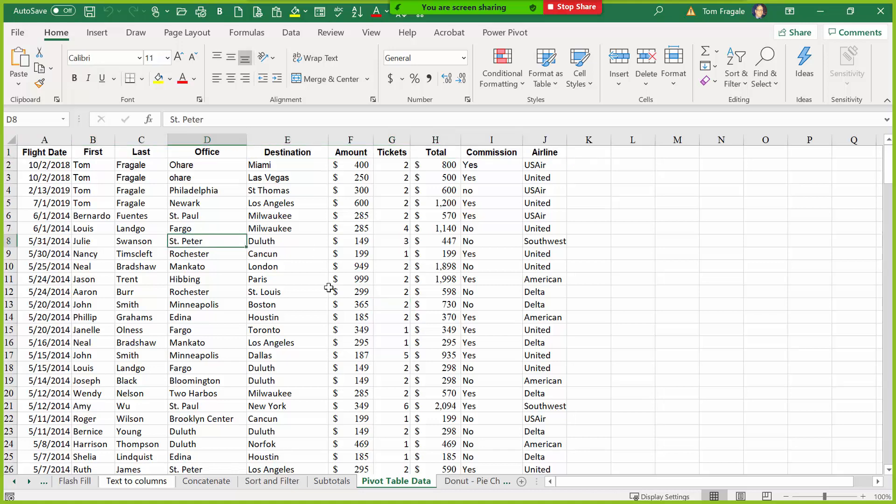
pyautogui.scroll(-19, 389, 291)
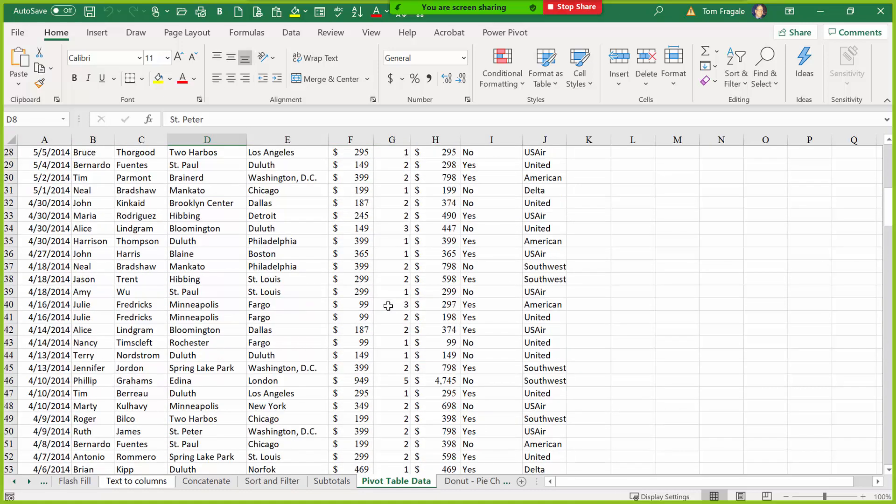
pyautogui.scroll(-20, 391, 315)
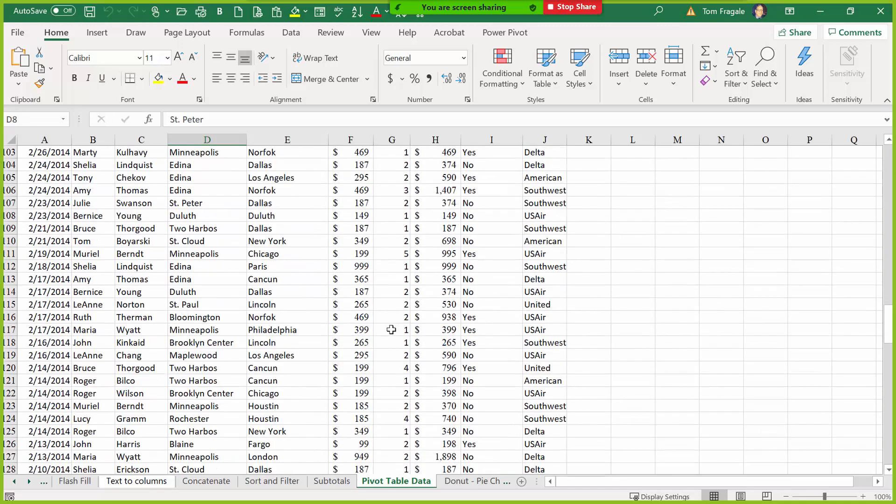
pyautogui.scroll(-18, 396, 349)
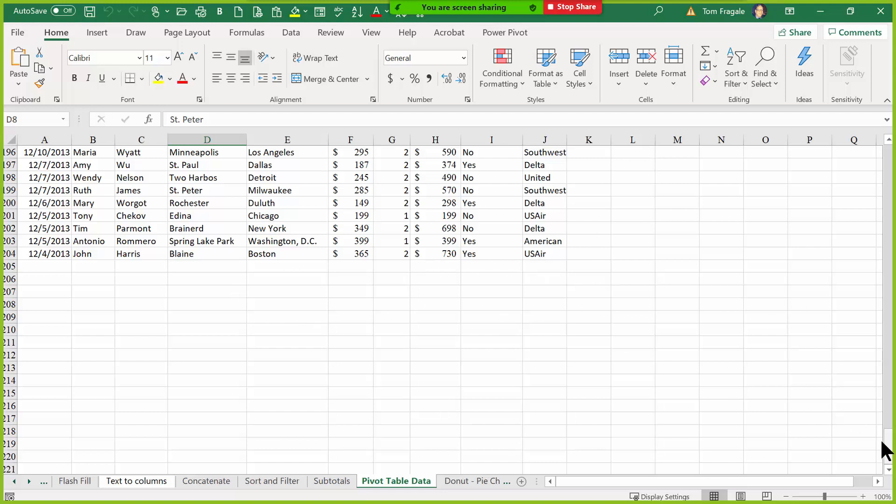
pyautogui.moveTo(891, 453); pyautogui.dragTo(881, 103)
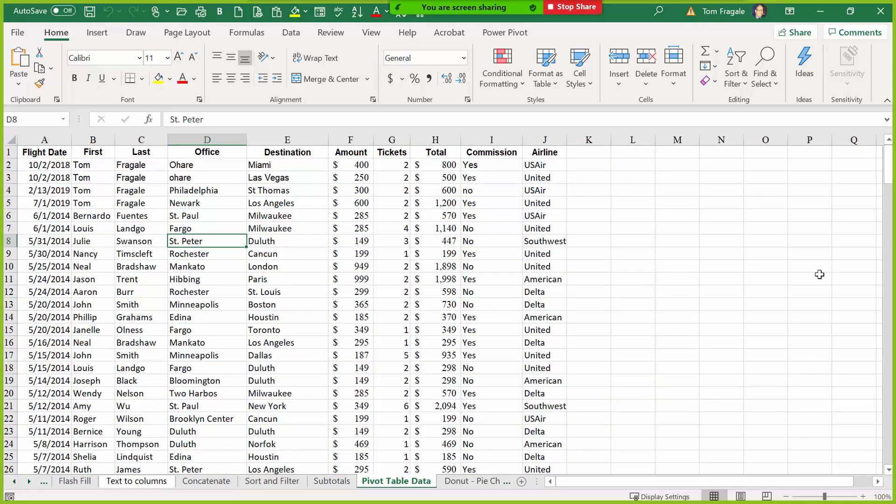
pyautogui.moveTo(544, 152); pyautogui.dragTo(38, 149)
pyautogui.click(152, 240)
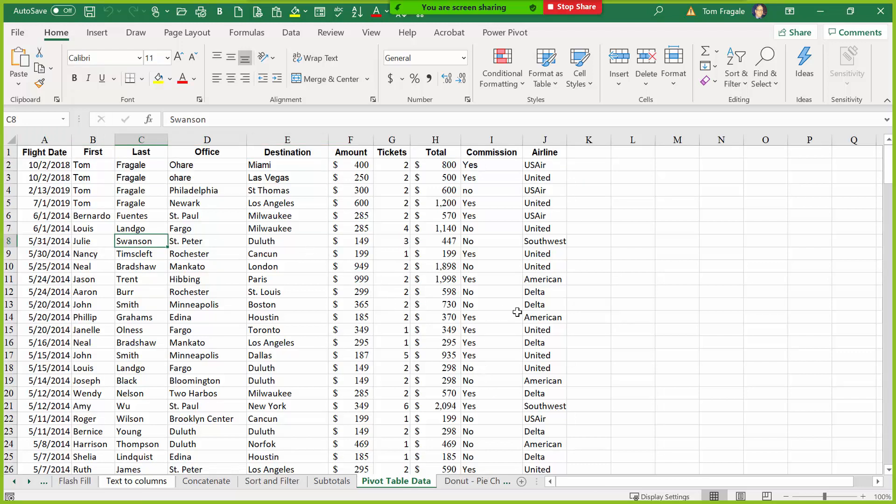
# - Create a PivotTable on a new worksheet from the flight data range 'Pivot Table Data'!$A$1:$J$204
pyautogui.click(160, 213)
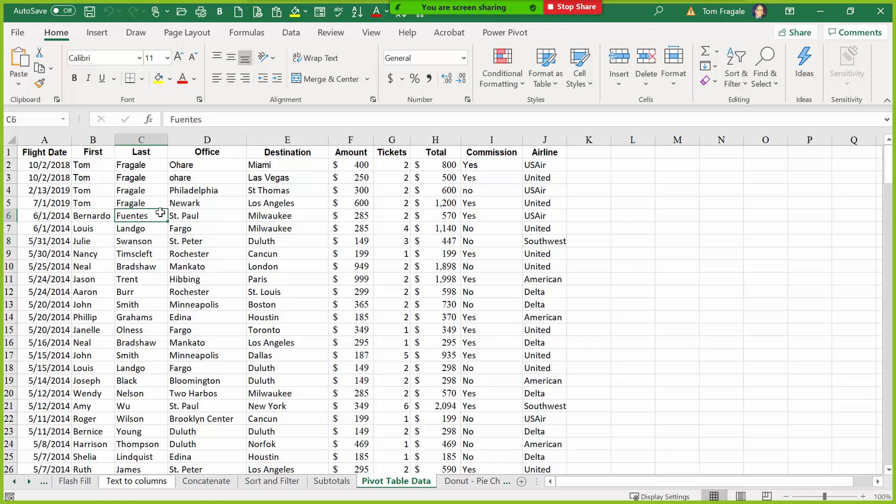
pyautogui.click(90, 30)
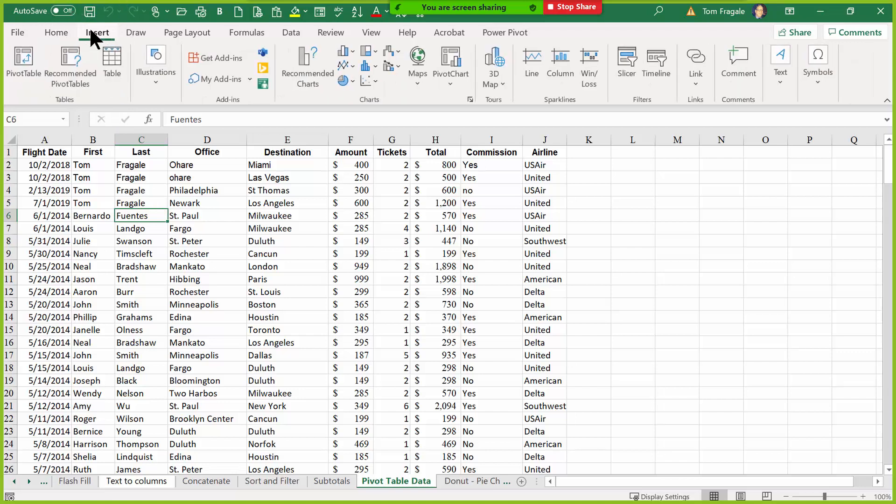
pyautogui.click(34, 65)
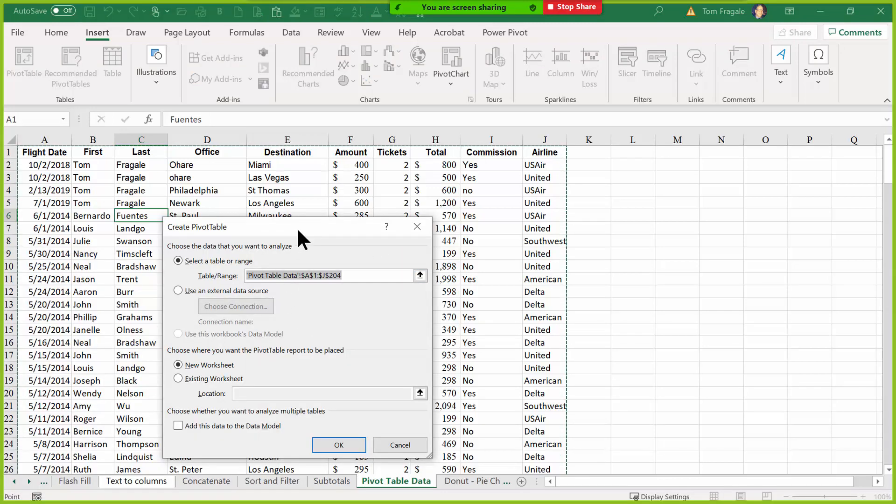
pyautogui.moveTo(297, 228); pyautogui.dragTo(370, 193)
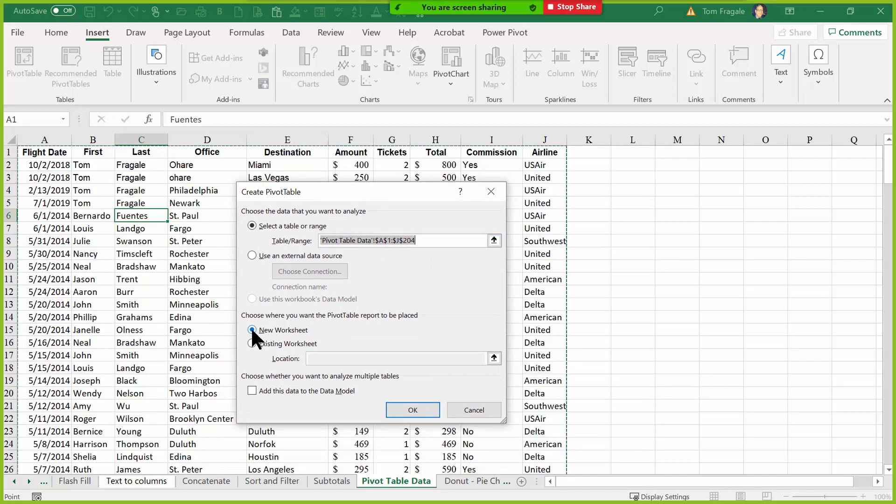
pyautogui.click(399, 405)
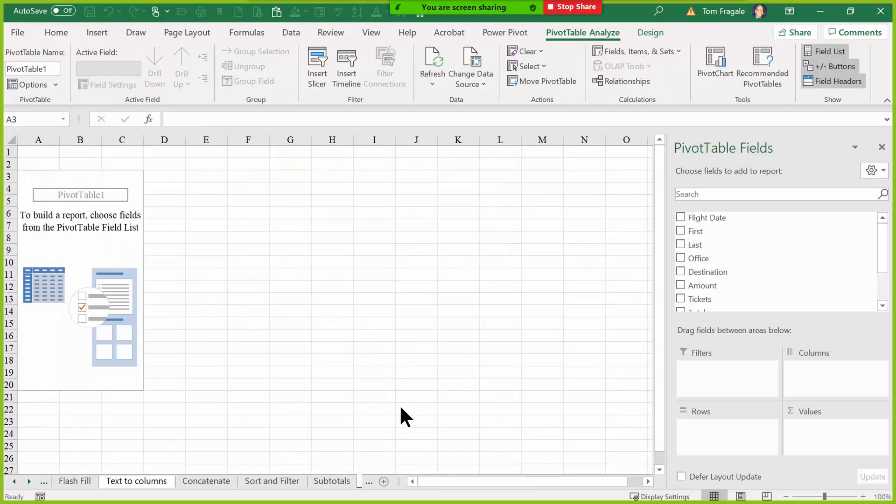
pyautogui.click(29, 482)
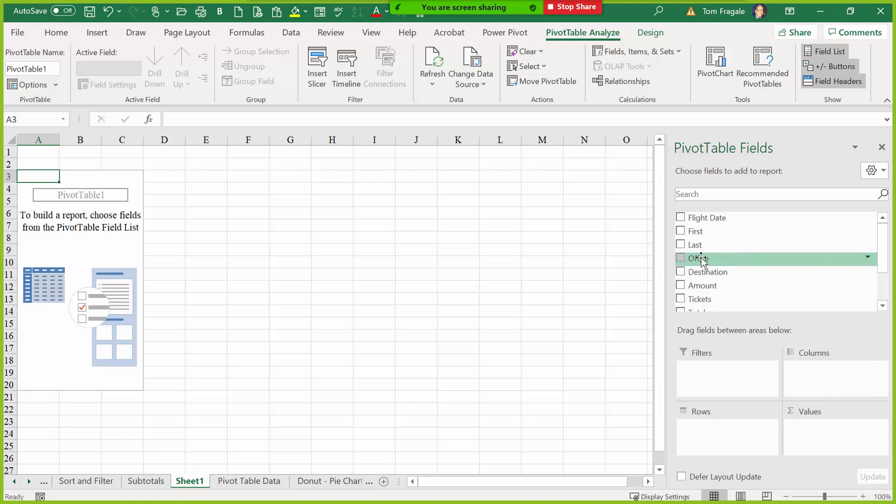
# - Lay out the PivotTable with Office as rows, Airline as columns and the sum of Total as values
pyautogui.moveTo(702, 258); pyautogui.dragTo(704, 439)
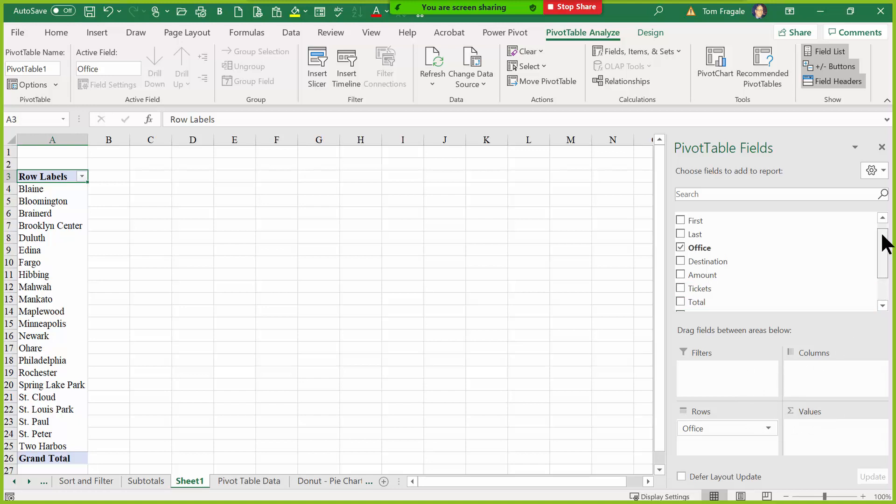
pyautogui.moveTo(883, 236); pyautogui.dragTo(884, 268)
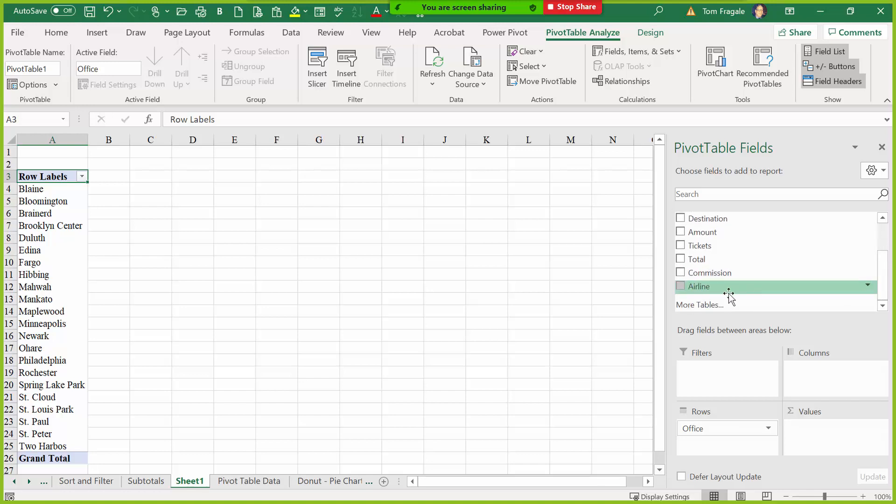
pyautogui.moveTo(701, 287); pyautogui.dragTo(839, 384)
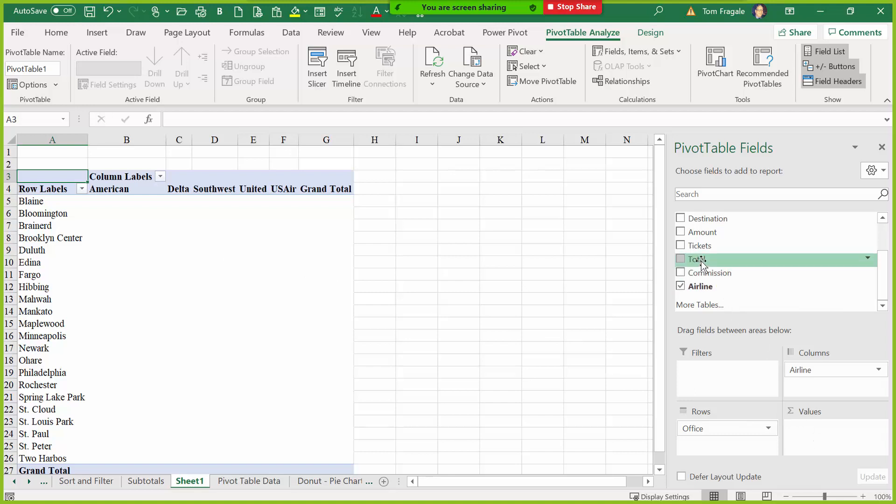
pyautogui.moveTo(699, 260); pyautogui.dragTo(811, 445)
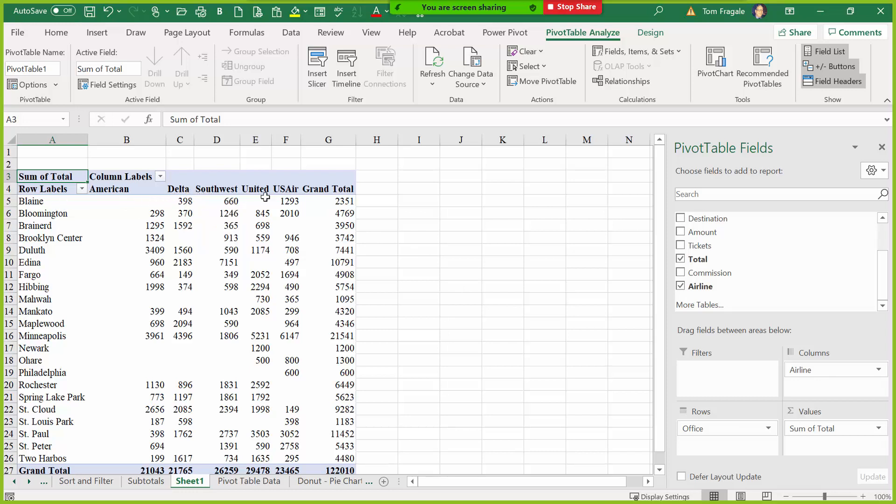
# - Try nesting Airline with Office in the PivotTable's rows, moving Office beneath Airline
pyautogui.moveTo(341, 197)
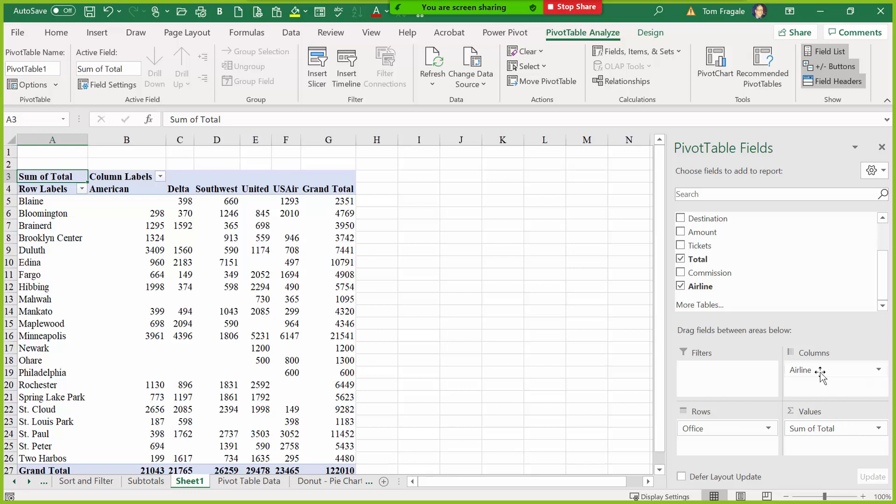
pyautogui.moveTo(821, 370); pyautogui.dragTo(726, 456)
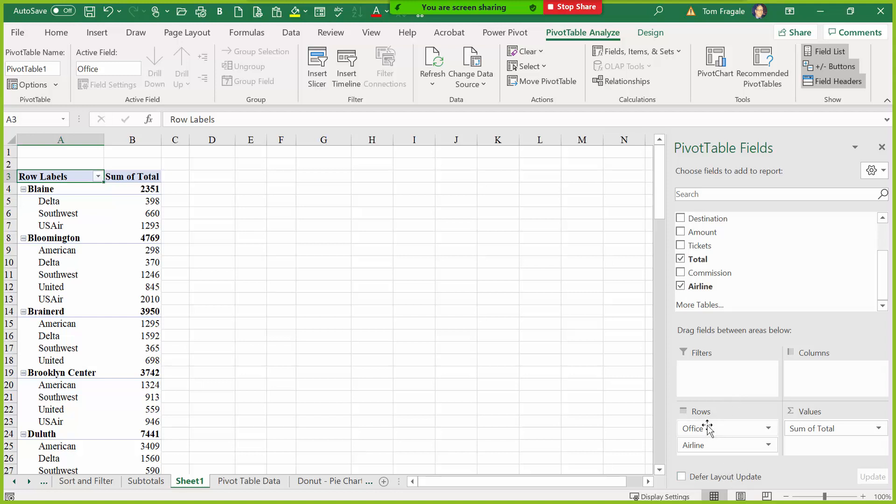
pyautogui.moveTo(707, 427); pyautogui.dragTo(705, 459)
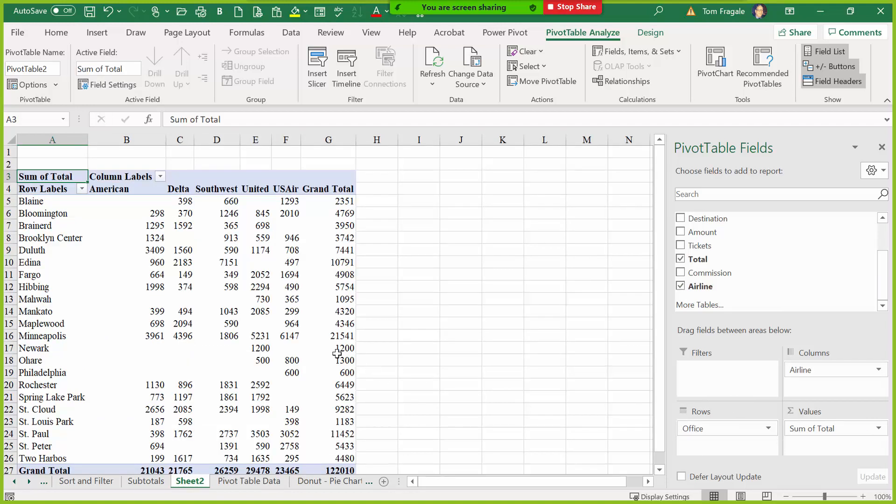
# - Open the value field settings for Sum of Total and examine the available summary calculations
pyautogui.click(292, 348)
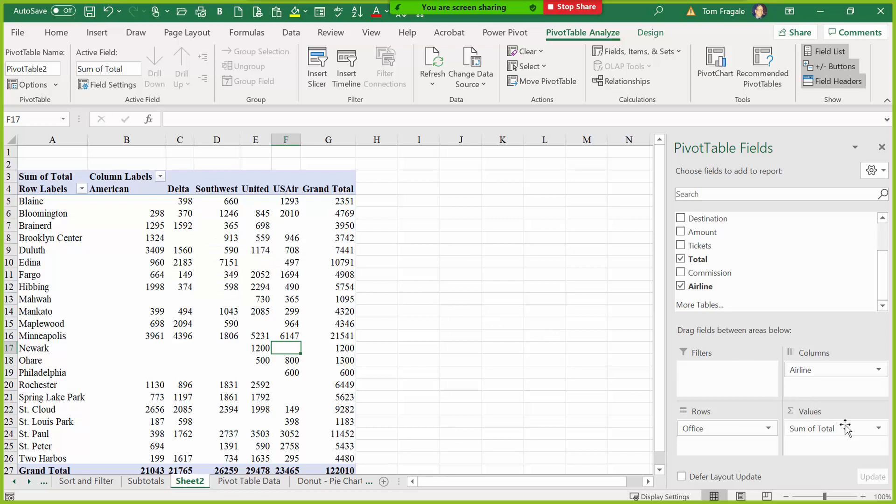
pyautogui.click(879, 428)
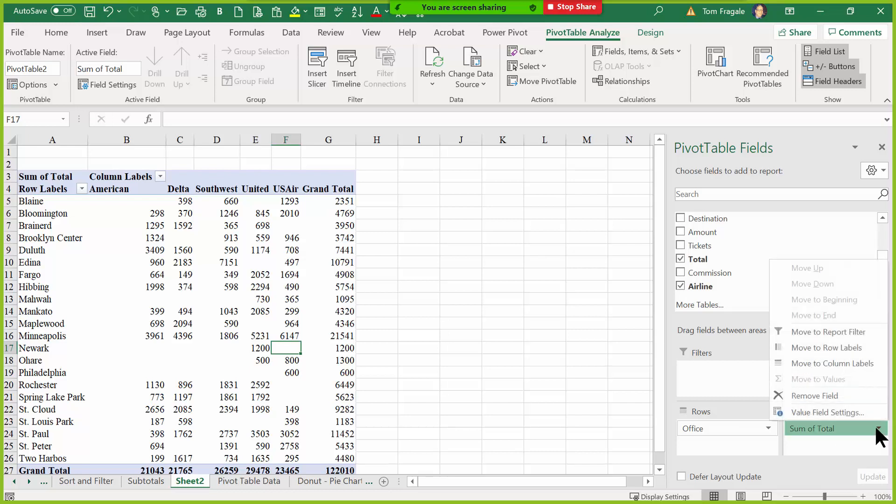
pyautogui.click(849, 411)
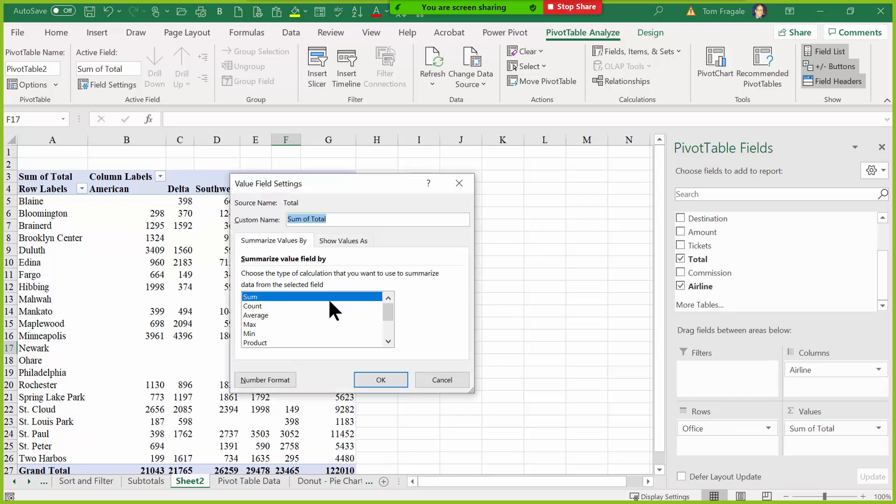
pyautogui.click(388, 342)
pyautogui.click(387, 342)
pyautogui.click(388, 342)
pyautogui.click(387, 342)
pyautogui.click(388, 342)
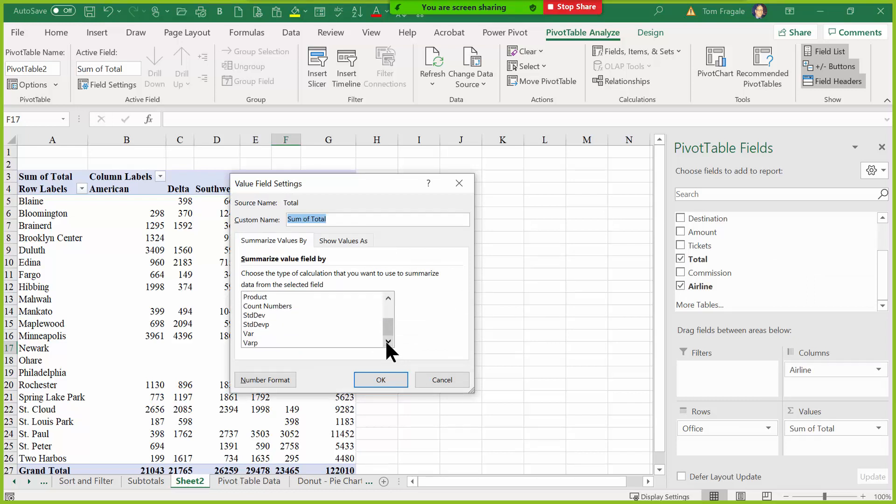
pyautogui.moveTo(388, 324); pyautogui.dragTo(382, 300)
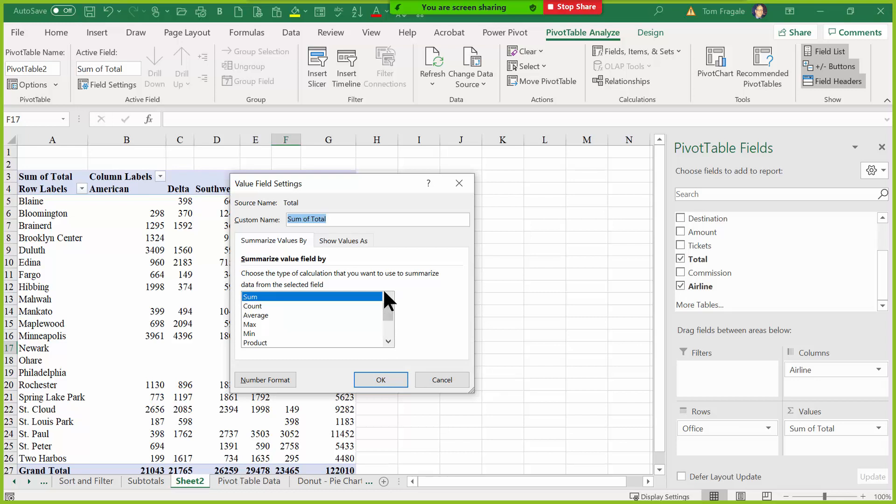
# - Summarize the PivotTable's Total values by Count and name the value field Count
pyautogui.click(269, 305)
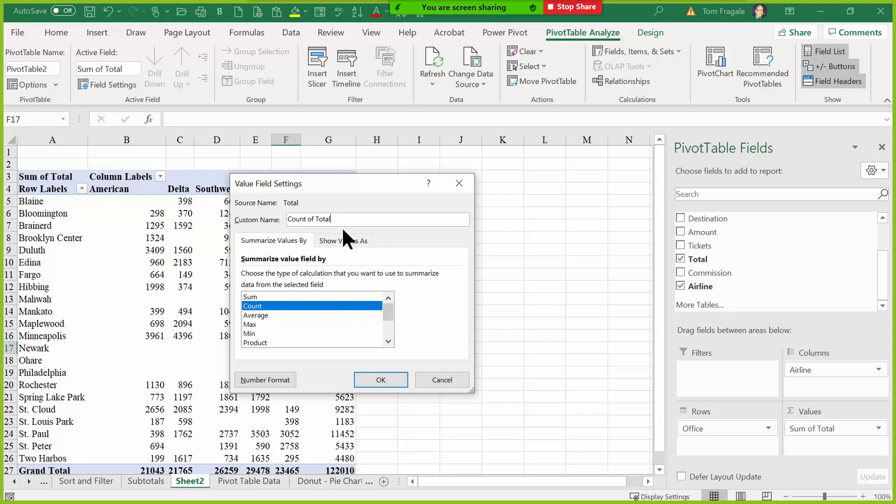
pyautogui.press('BackSpace')
pyautogui.press('BackSpace')
pyautogui.press('BackSpace')
pyautogui.press('BackSpace')
pyautogui.press('BackSpace')
pyautogui.press('BackSpace')
pyautogui.click(370, 379)
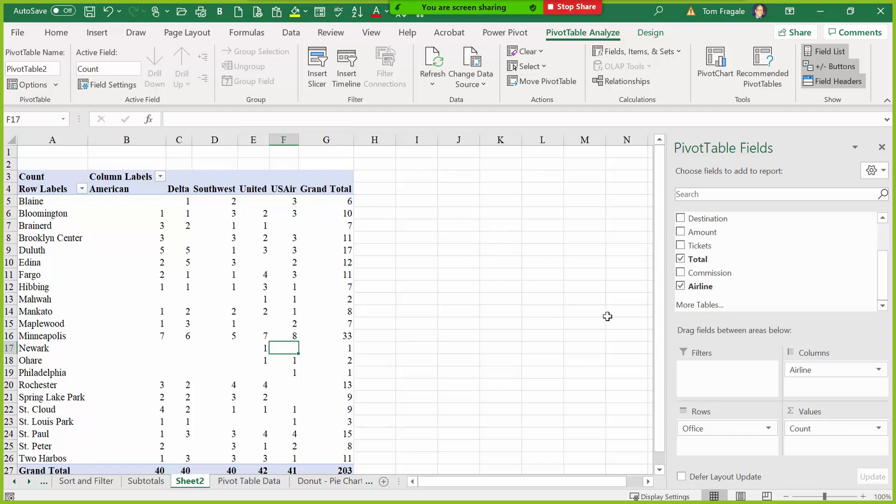
# - Change the Count value field to summarize by Sum and name it Sum
pyautogui.click(832, 429)
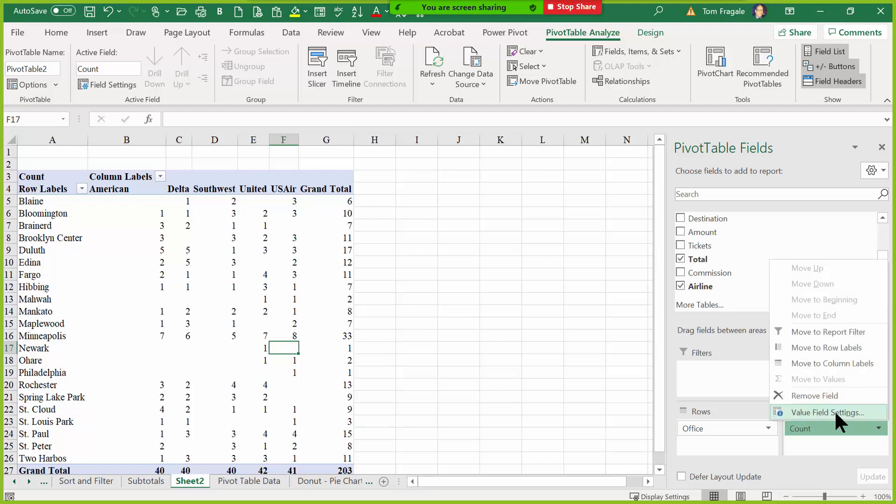
pyautogui.click(834, 410)
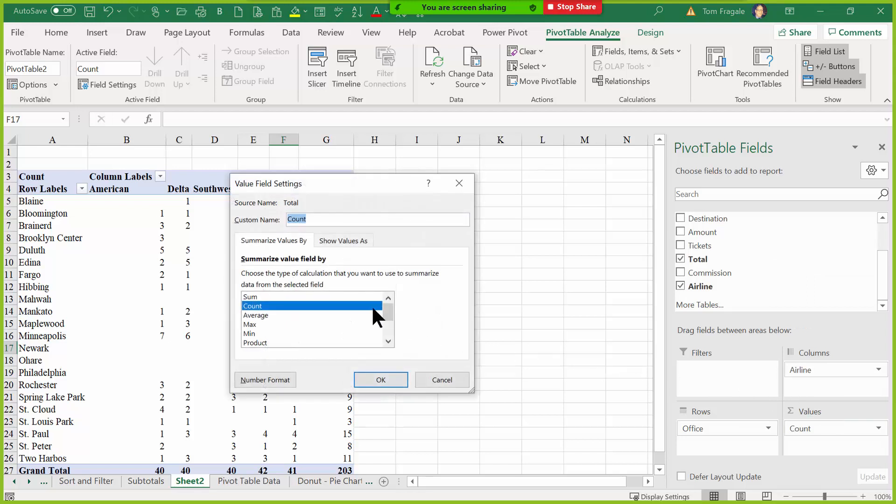
pyautogui.click(269, 297)
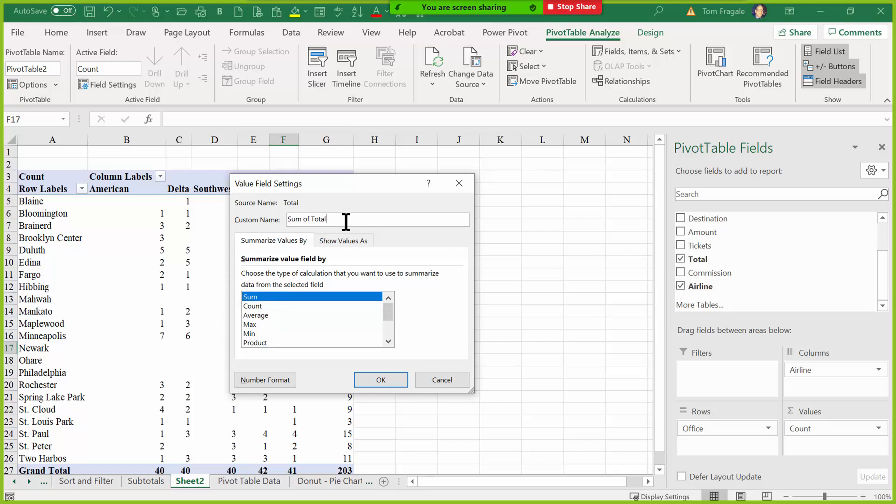
pyautogui.press('BackSpace')
pyautogui.press('BackSpace')
pyautogui.press('BackSpace')
pyautogui.press('BackSpace')
pyautogui.press('BackSpace')
pyautogui.press('BackSpace')
pyautogui.press('BackSpace')
pyautogui.press('BackSpace')
pyautogui.press('BackSpace')
pyautogui.press('Return')
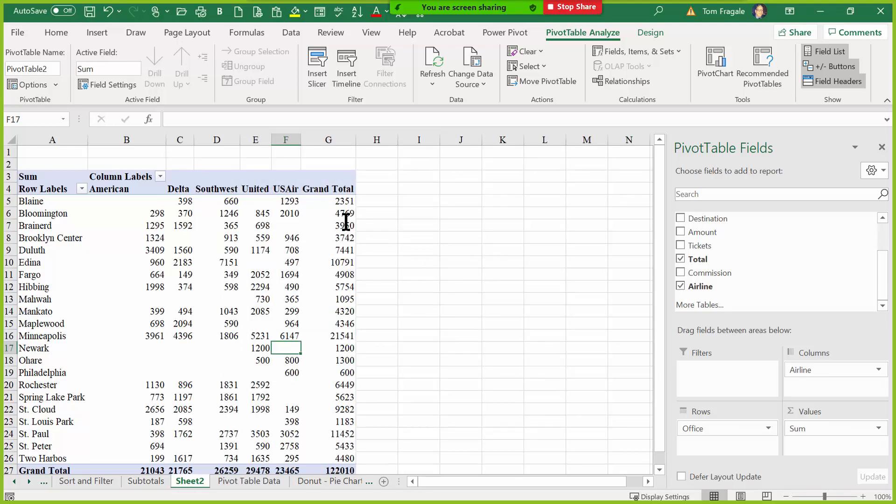
# - Add the Total field to the PivotTable's values a second time, beneath Sum
pyautogui.moveTo(347, 215)
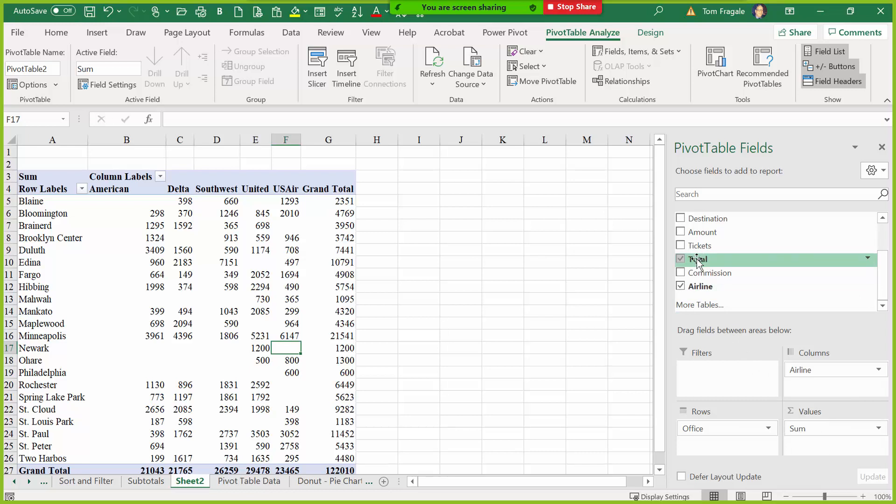
pyautogui.moveTo(699, 260); pyautogui.dragTo(835, 455)
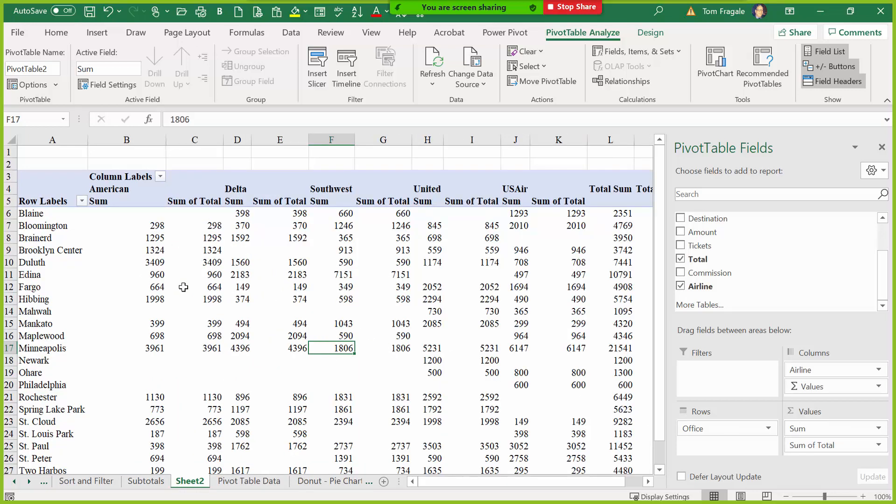
pyautogui.moveTo(183, 287)
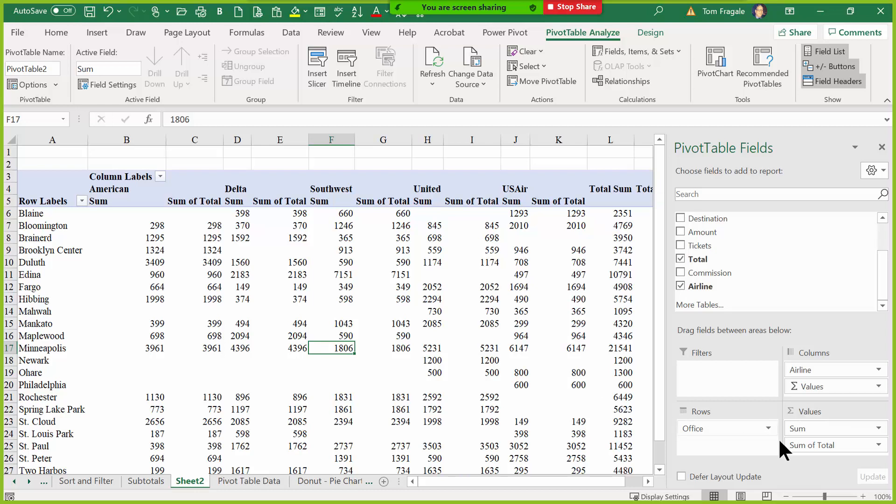
# - Summarize the second Total value field by Count, name it Count, and inspect the resulting sums and counts
pyautogui.click(838, 446)
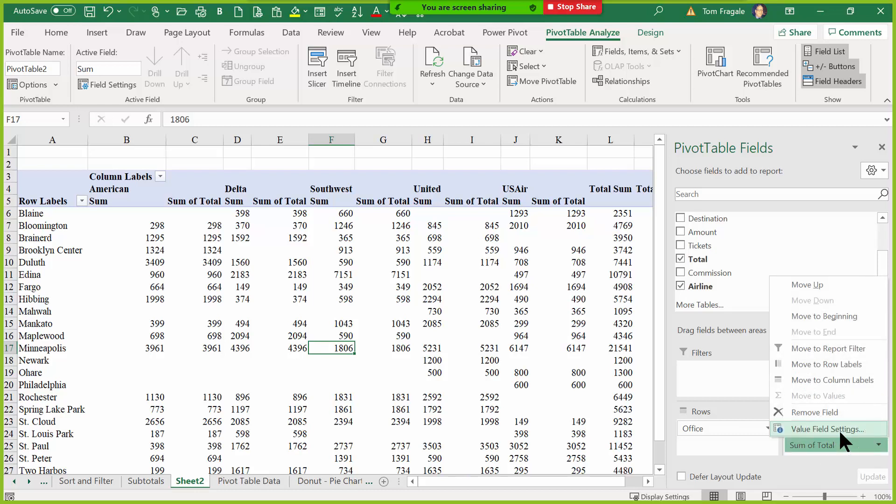
pyautogui.click(839, 429)
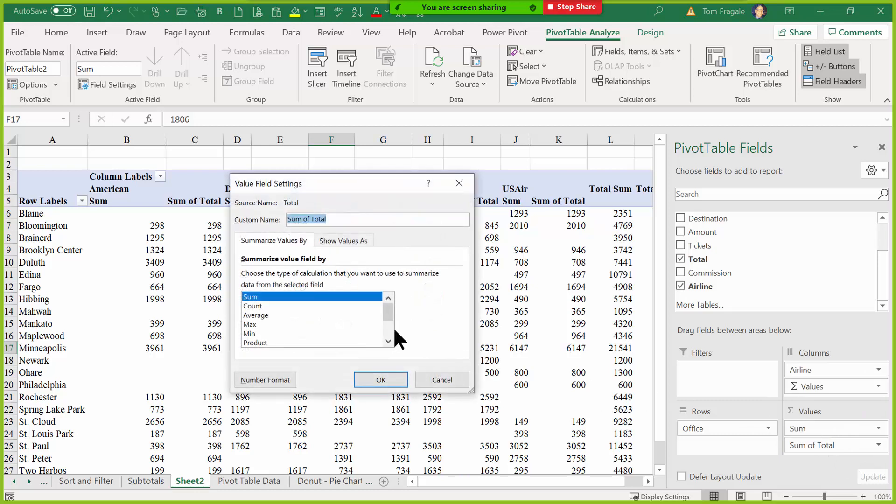
pyautogui.click(253, 306)
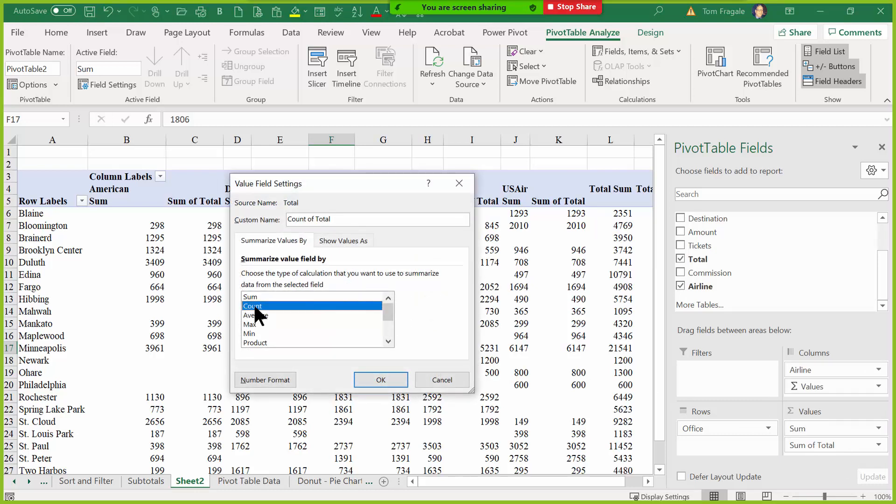
pyautogui.click(340, 219)
pyautogui.press('BackSpace')
pyautogui.press('BackSpace')
pyautogui.press('BackSpace')
pyautogui.press('BackSpace')
pyautogui.press('BackSpace')
pyautogui.press('BackSpace')
pyautogui.press('BackSpace')
pyautogui.press('BackSpace')
pyautogui.click(372, 375)
pyautogui.click(150, 230)
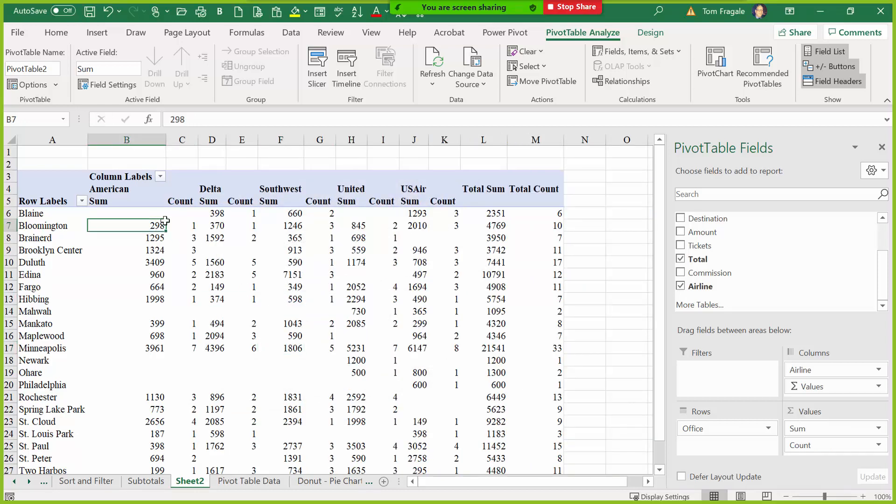
pyautogui.click(189, 224)
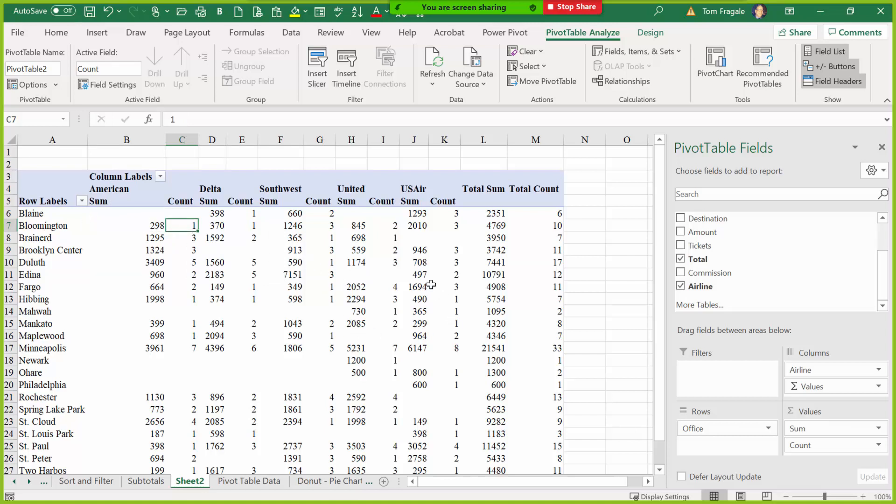
pyautogui.click(410, 284)
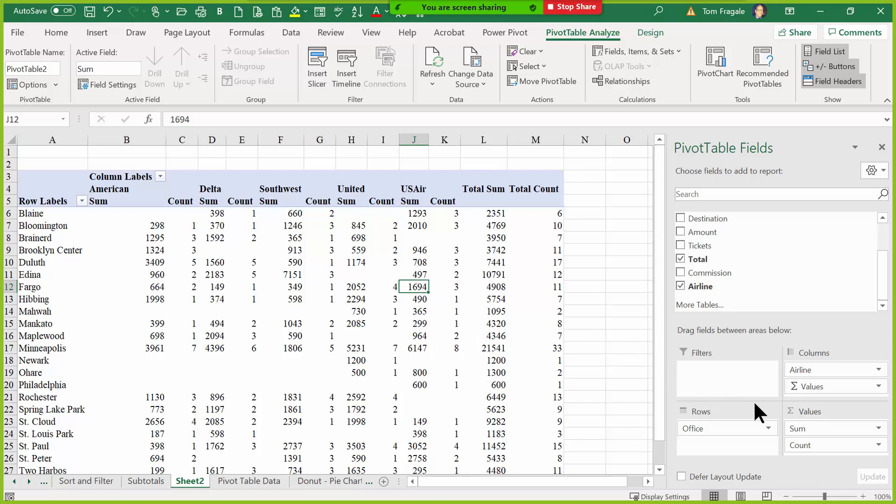
pyautogui.press('ctrl')
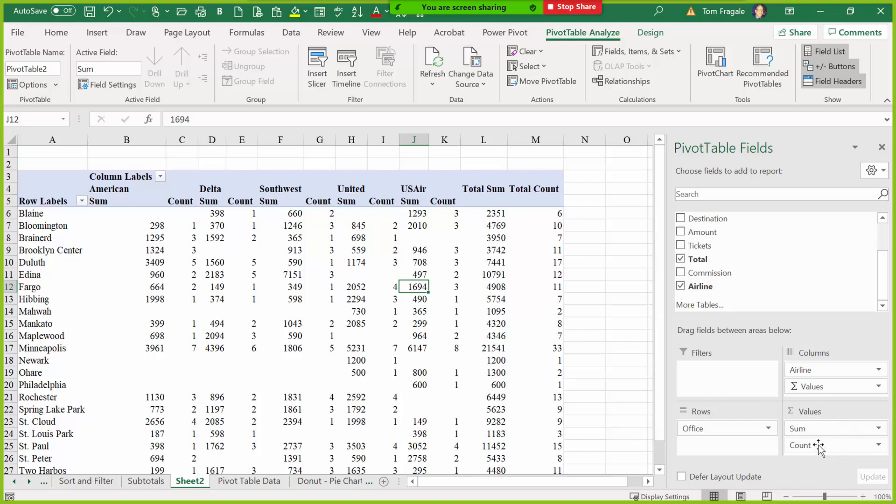
# - Change the Count value field to summarize by Sum and show its values as % of Column Total
pyautogui.click(818, 445)
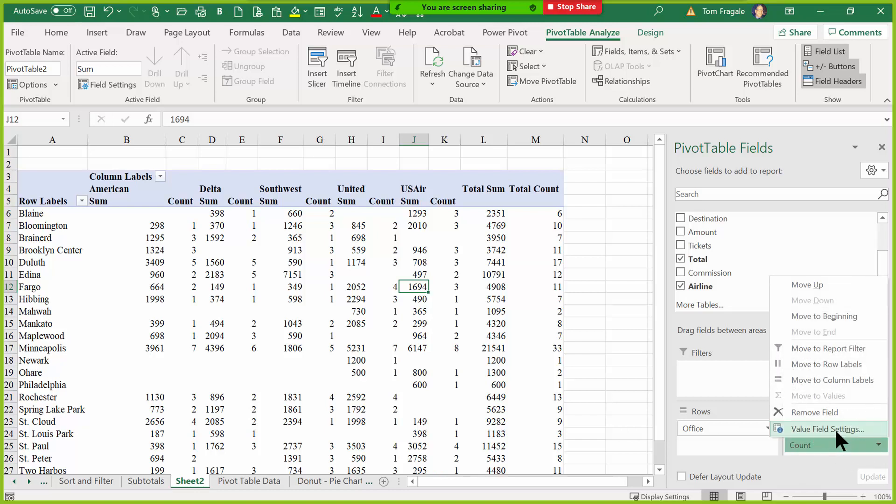
pyautogui.click(835, 428)
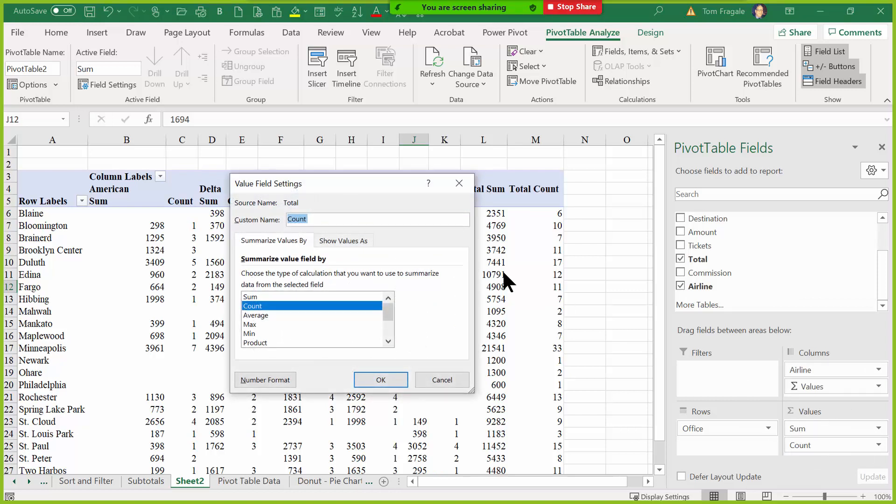
pyautogui.click(260, 298)
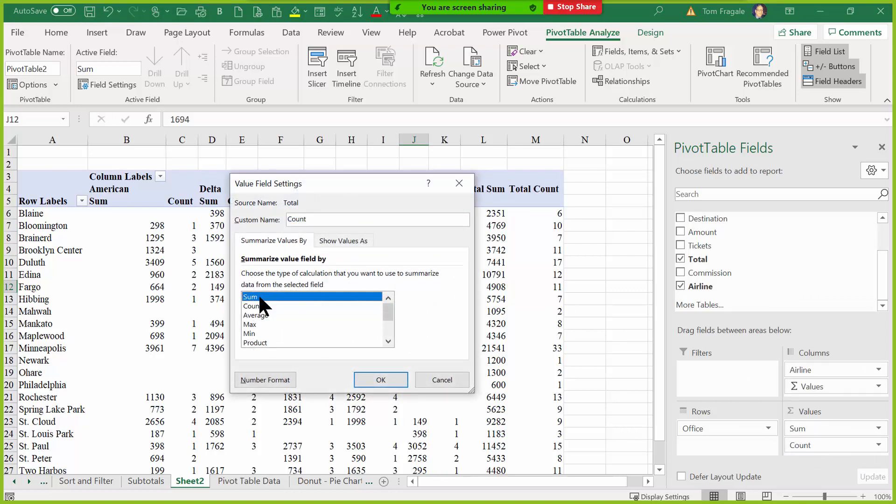
pyautogui.click(343, 241)
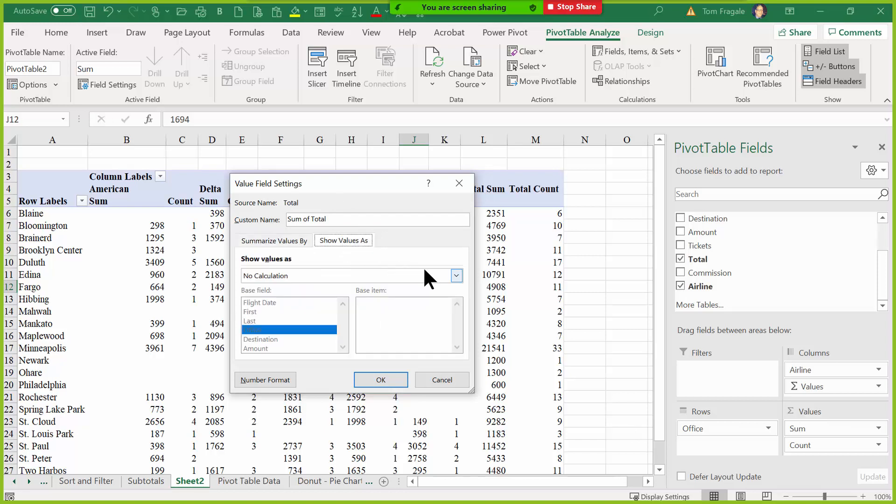
pyautogui.click(456, 277)
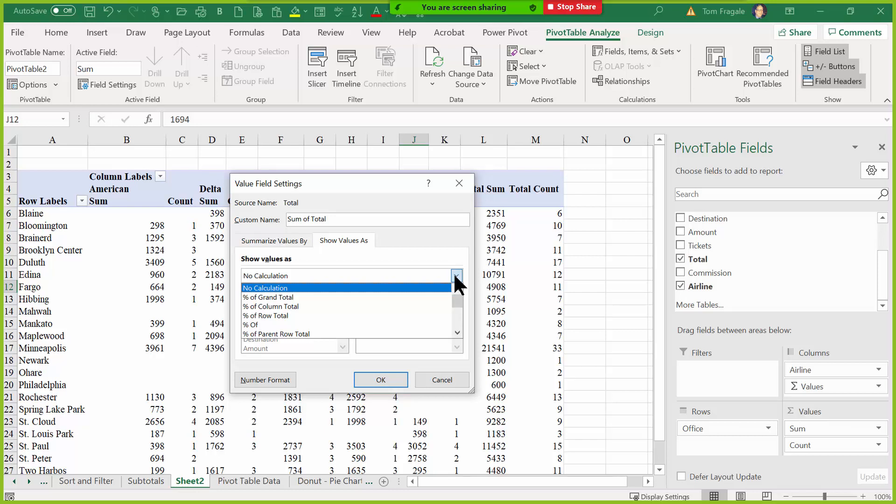
pyautogui.click(266, 308)
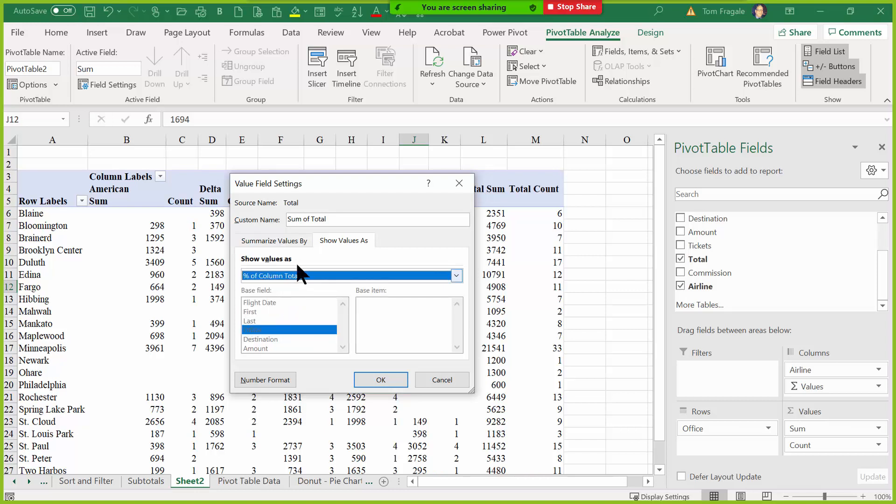
# - Name the second value field % of Total, recheck its % of Column Total calculation and apply the settings
pyautogui.doubleClick(301, 220)
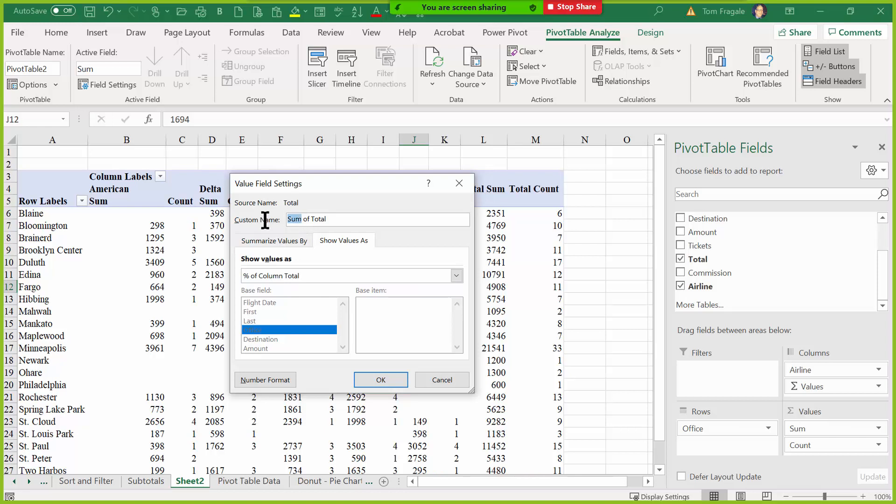
pyautogui.write('%')
pyautogui.click(262, 240)
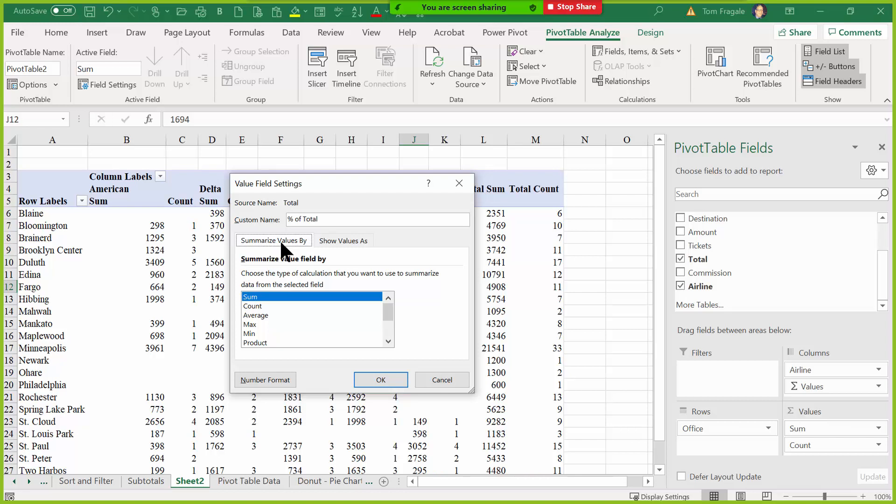
pyautogui.click(343, 241)
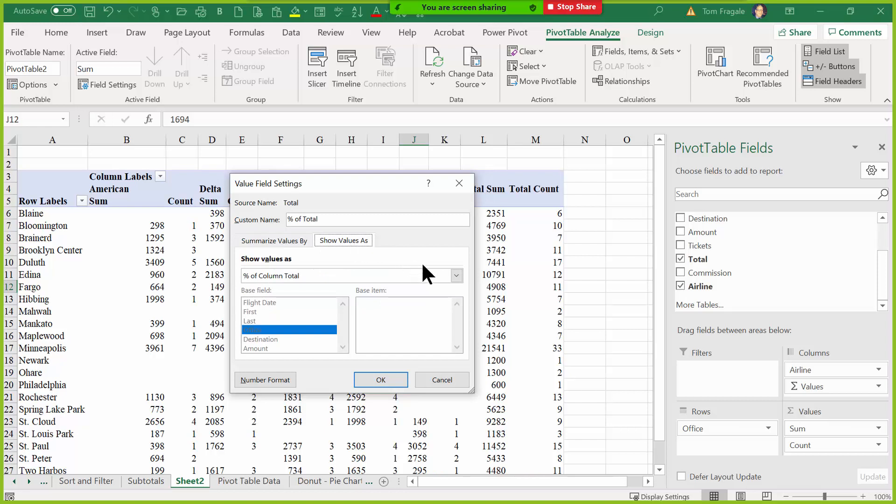
pyautogui.click(457, 276)
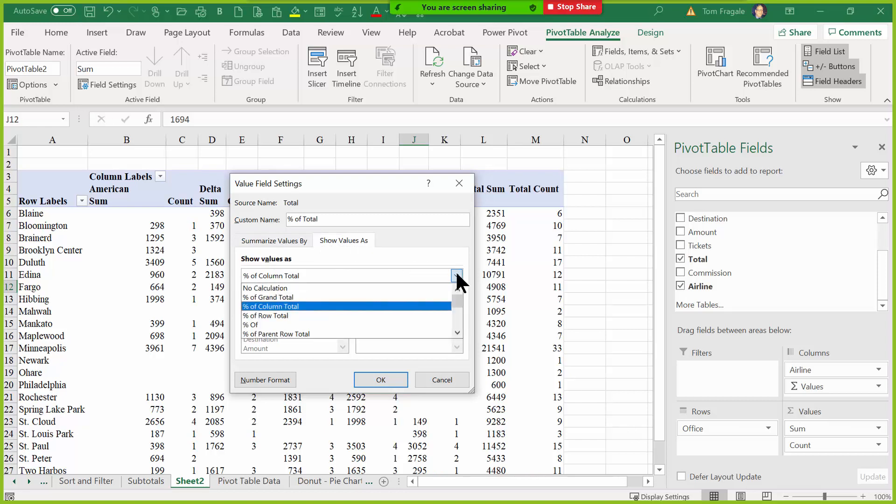
pyautogui.click(286, 307)
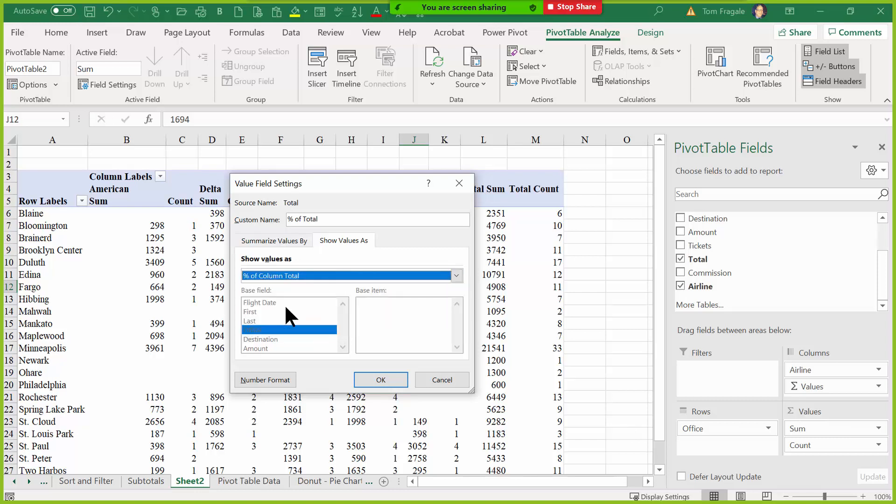
pyautogui.click(379, 380)
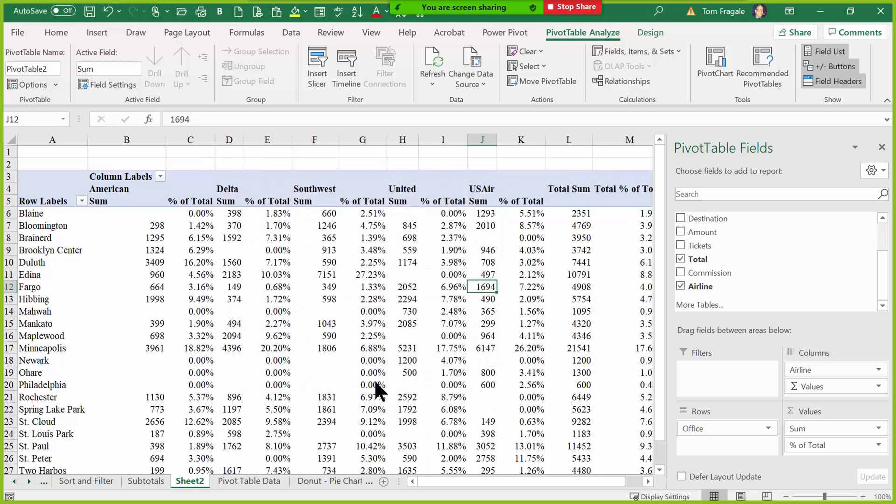
# - Remove the % of Total field from the PivotTable's values, keeping only Sum
pyautogui.moveTo(480, 337)
pyautogui.moveTo(835, 446); pyautogui.dragTo(789, 257)
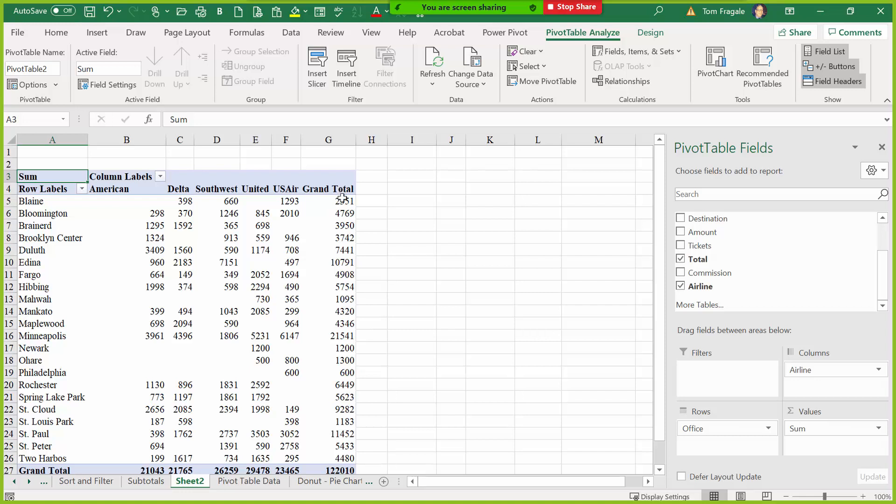
# - Sort the PivotTable's offices by Grand Total from largest to smallest
pyautogui.moveTo(341, 227)
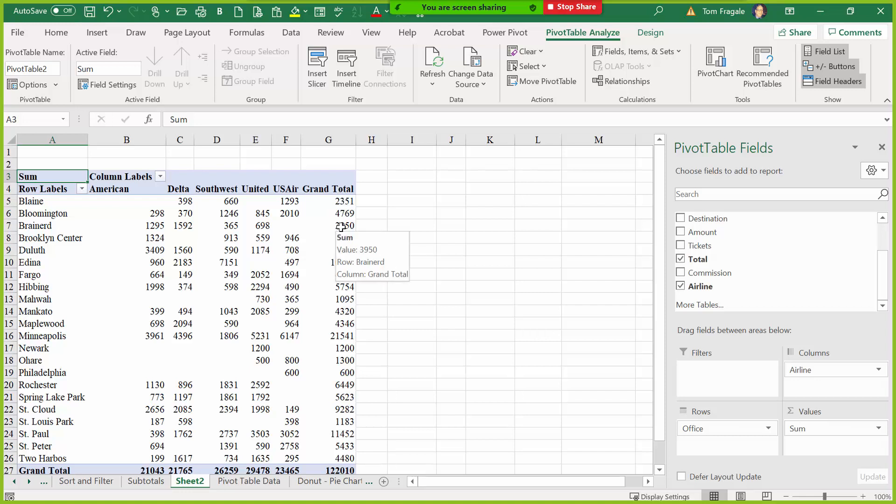
pyautogui.rightClick(342, 226)
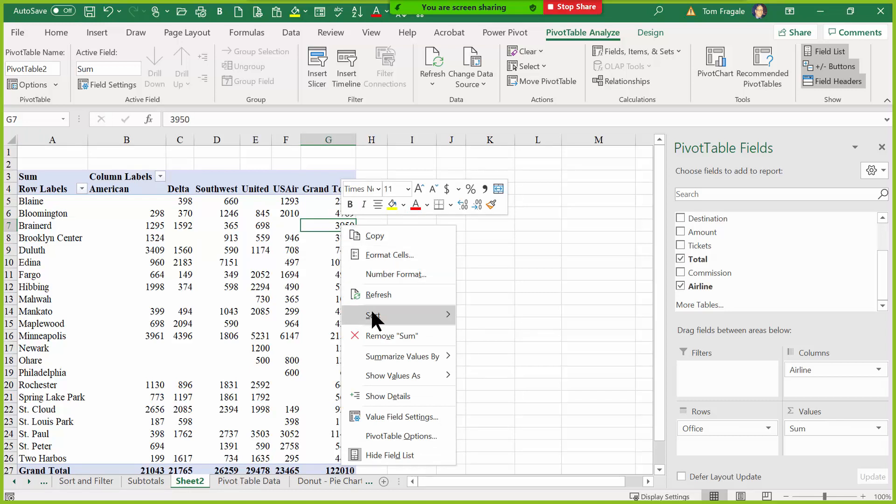
pyautogui.moveTo(373, 315)
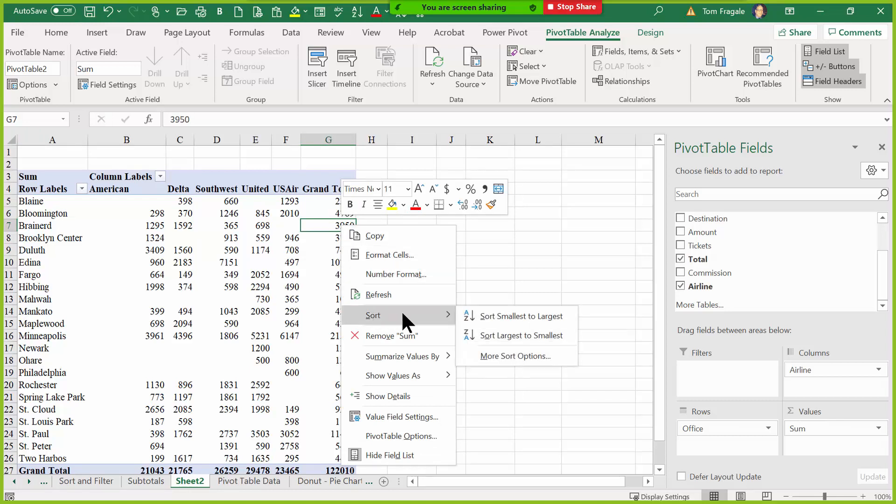
pyautogui.click(507, 334)
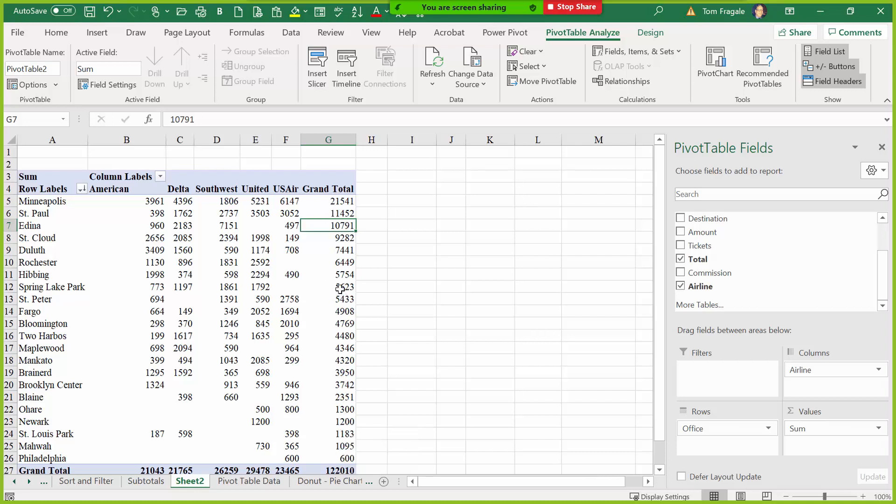
# - Review the sort options for the Grand Total values and the sort and filter options of the row and column labels
pyautogui.rightClick(340, 251)
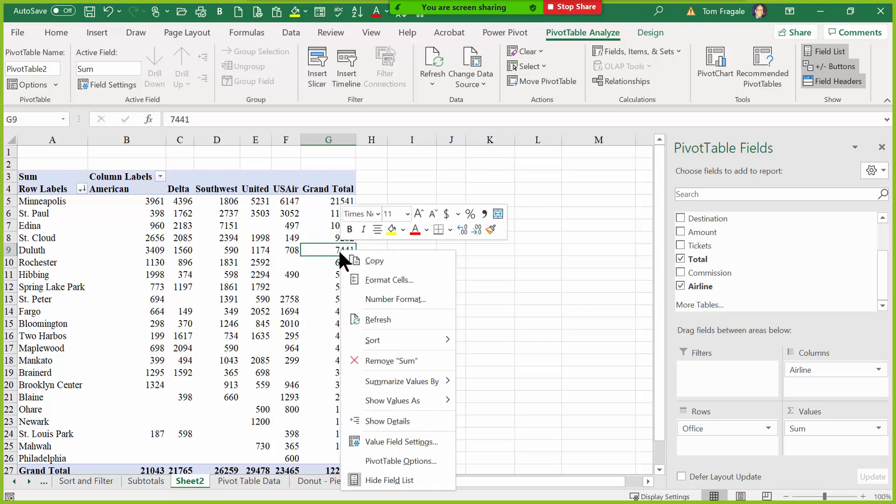
pyautogui.moveTo(384, 337)
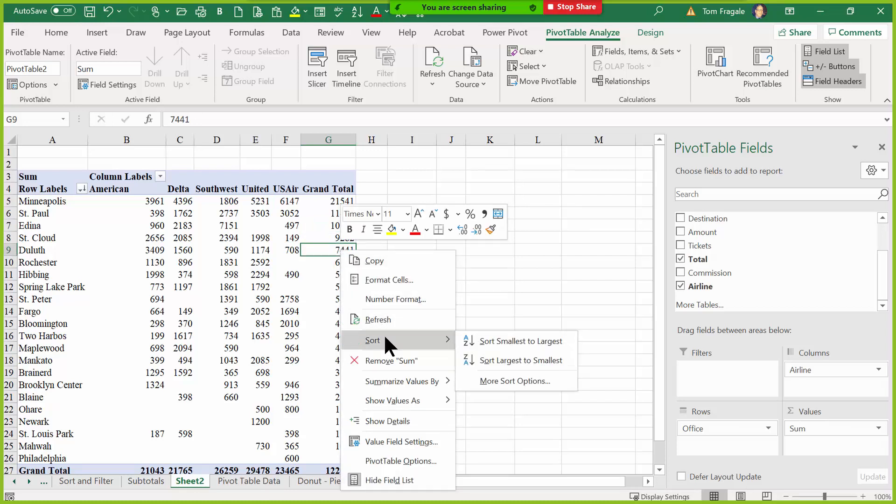
pyautogui.click(272, 322)
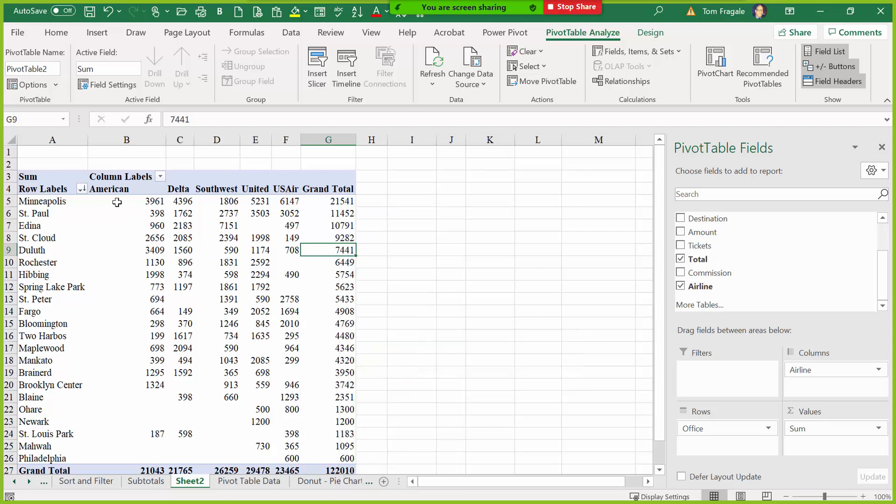
pyautogui.click(81, 188)
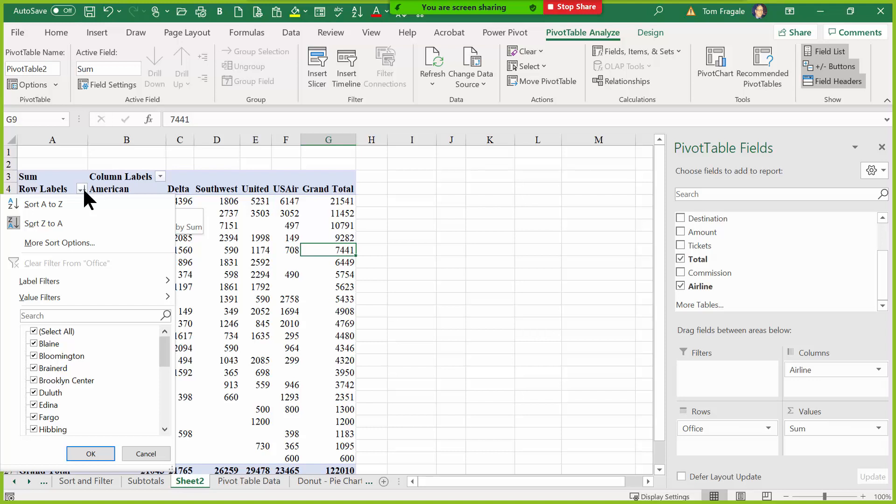
pyautogui.click(159, 177)
pyautogui.click(159, 177)
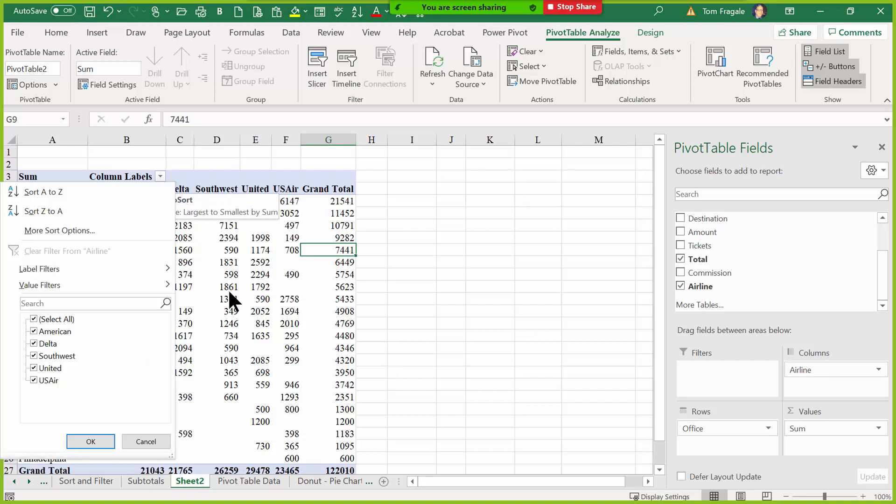
pyautogui.click(233, 306)
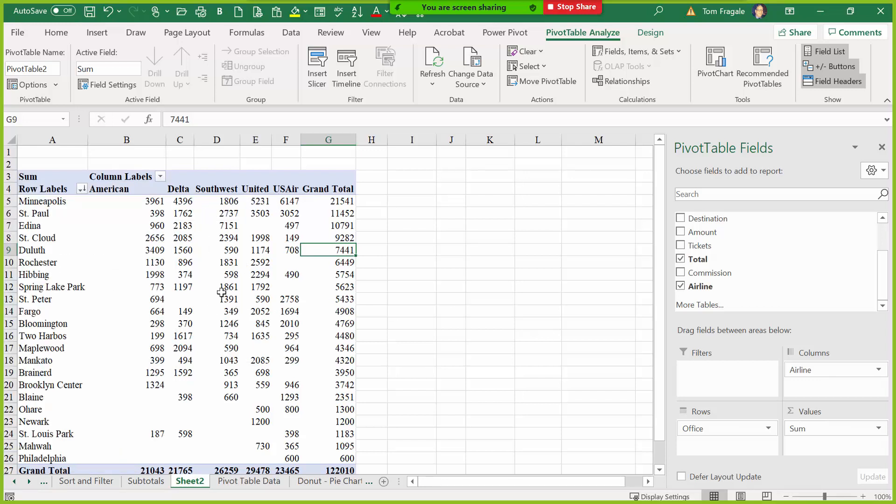
# - Review which calculated field and calculated item options are available for a value cell in the Southwest column
pyautogui.moveTo(238, 310)
pyautogui.click(226, 282)
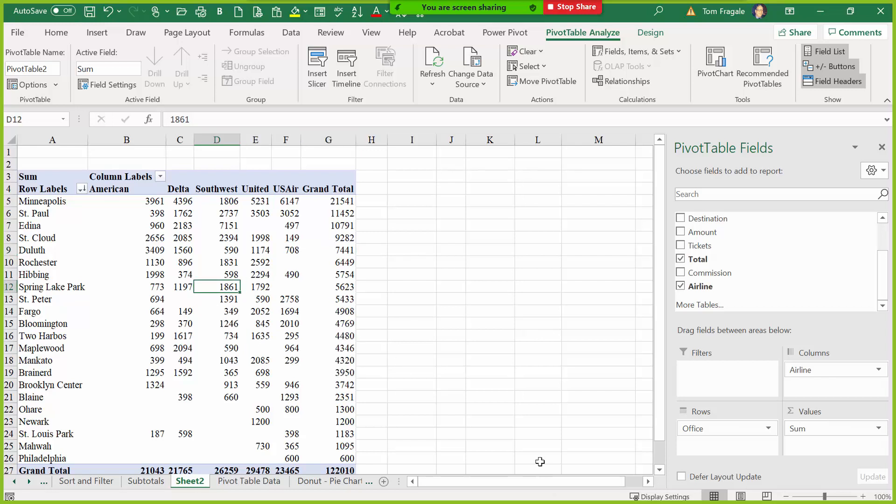
pyautogui.click(228, 267)
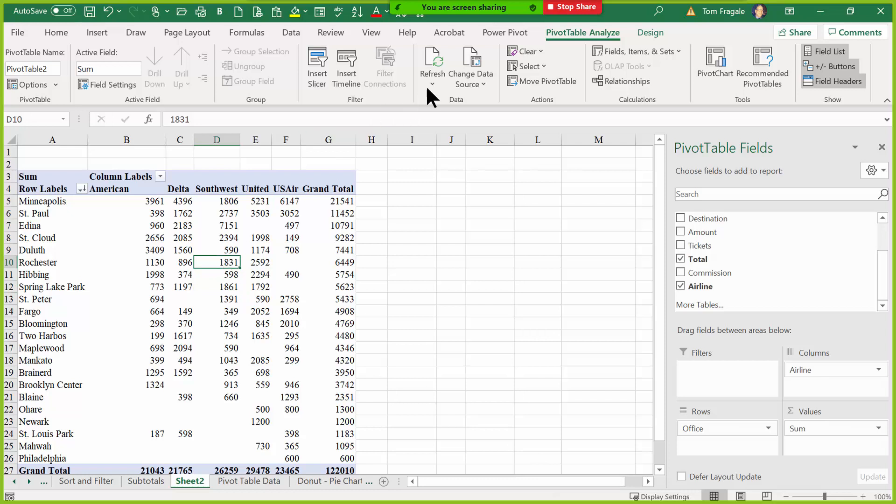
pyautogui.click(589, 34)
pyautogui.click(640, 49)
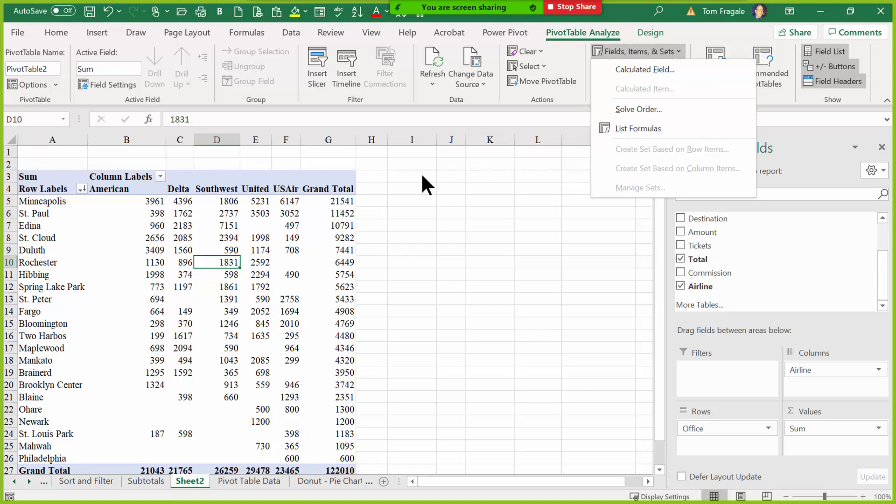
pyautogui.click(250, 194)
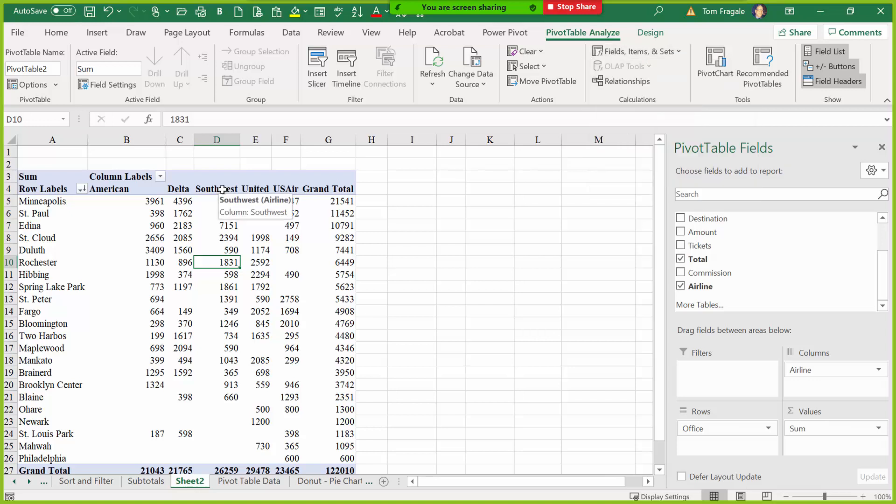
# - Start a calculated item in the Airline field from the Southwest column label and name it Merged Value
pyautogui.click(226, 185)
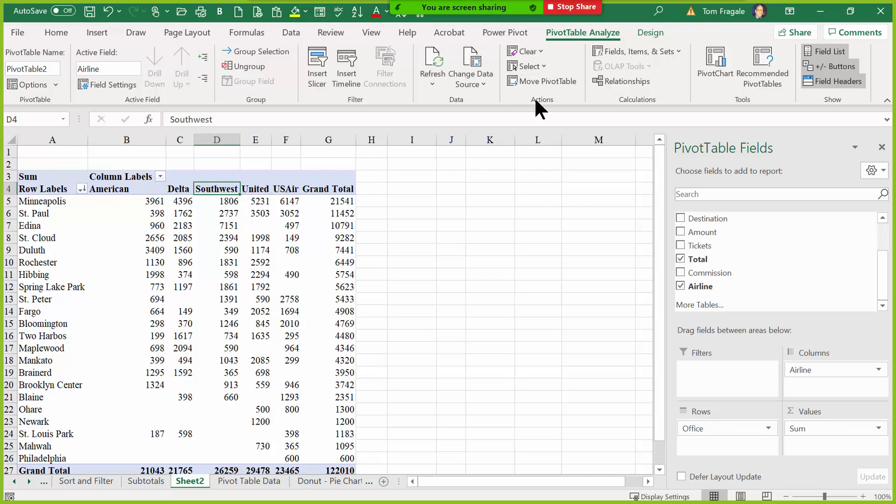
pyautogui.click(640, 51)
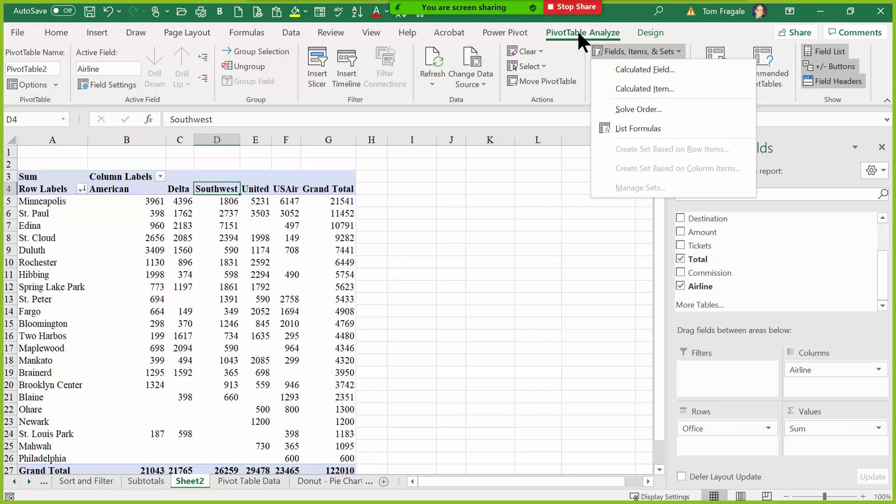
pyautogui.click(636, 87)
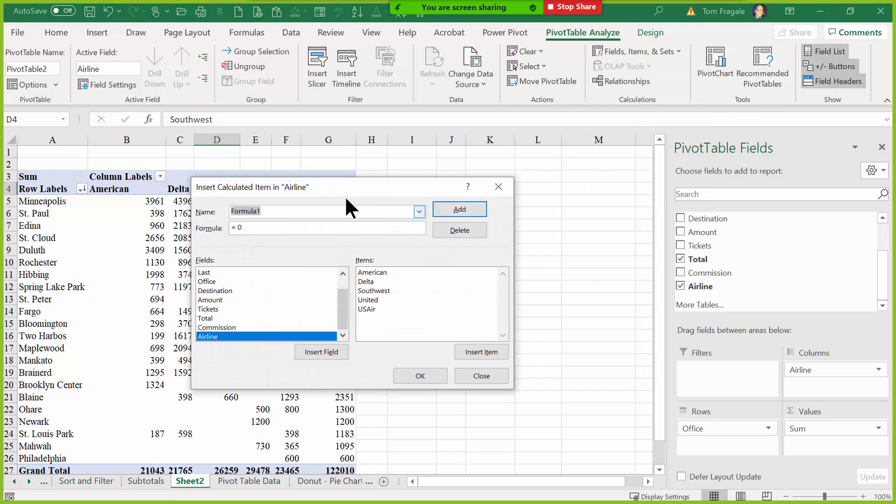
pyautogui.moveTo(324, 183); pyautogui.dragTo(508, 165)
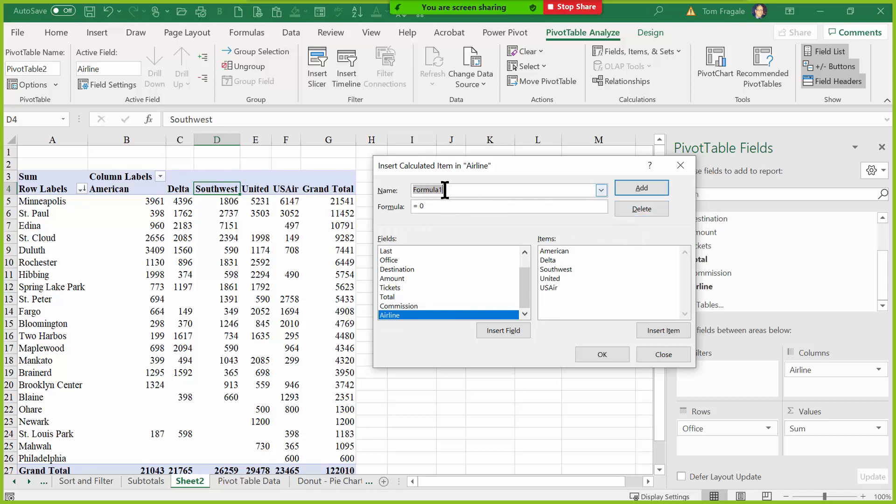
pyautogui.write('Merged Vak')
pyautogui.press('BackSpace')
pyautogui.write('lue')
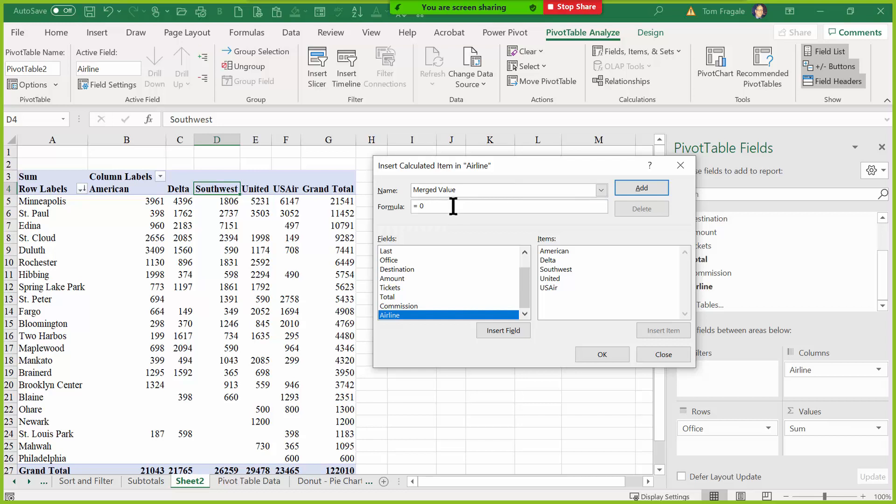
# - Set the Merged Value formula to American + USAir and insert the item into the PivotTable
pyautogui.click(453, 208)
pyautogui.press('BackSpace')
pyautogui.doubleClick(562, 251)
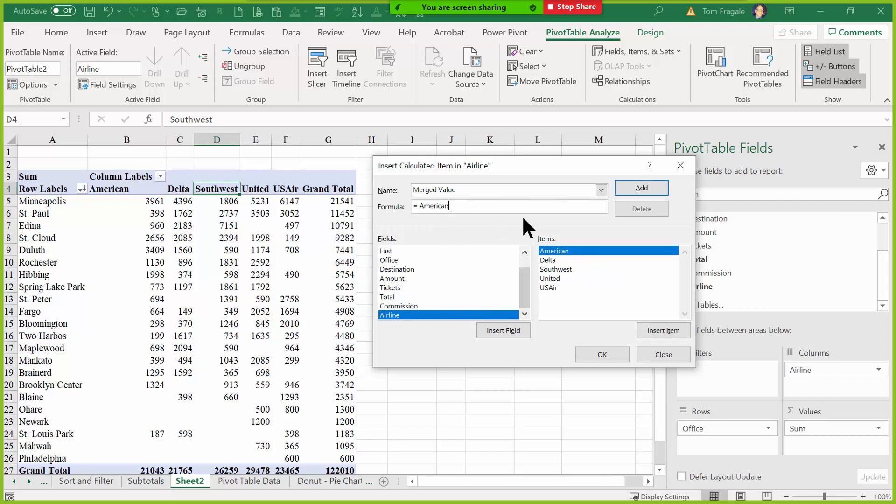
pyautogui.write('+')
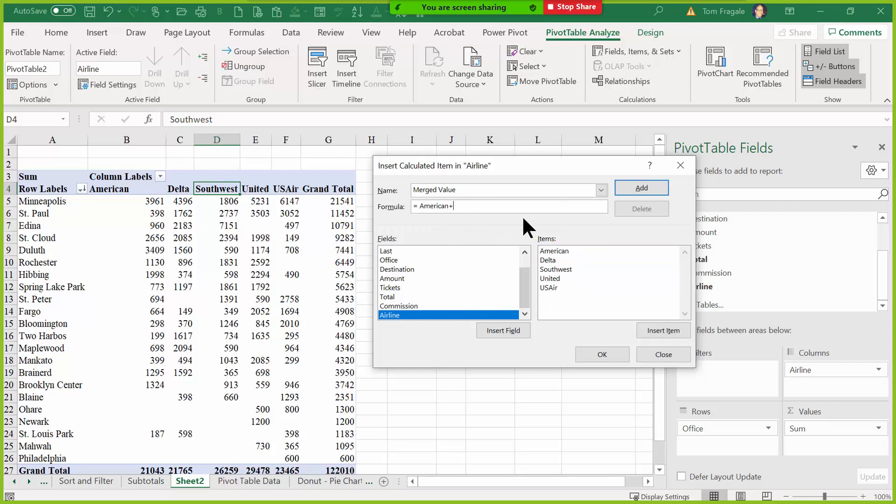
pyautogui.doubleClick(550, 288)
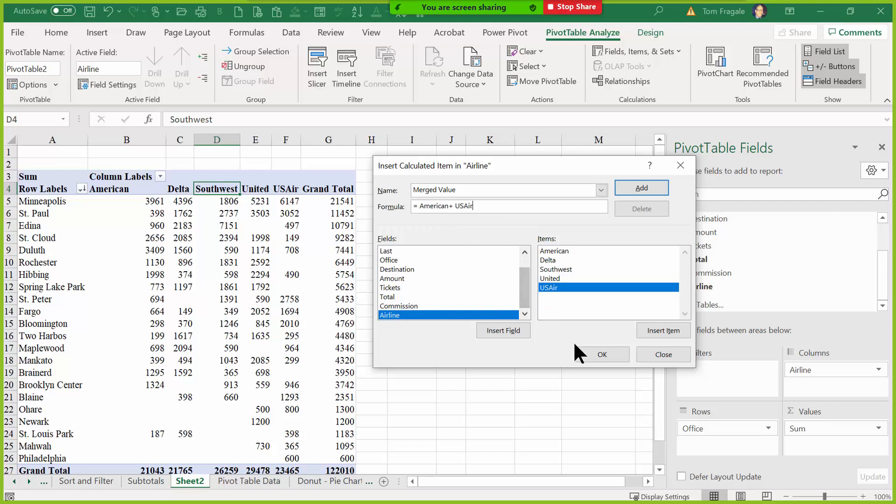
pyautogui.click(587, 352)
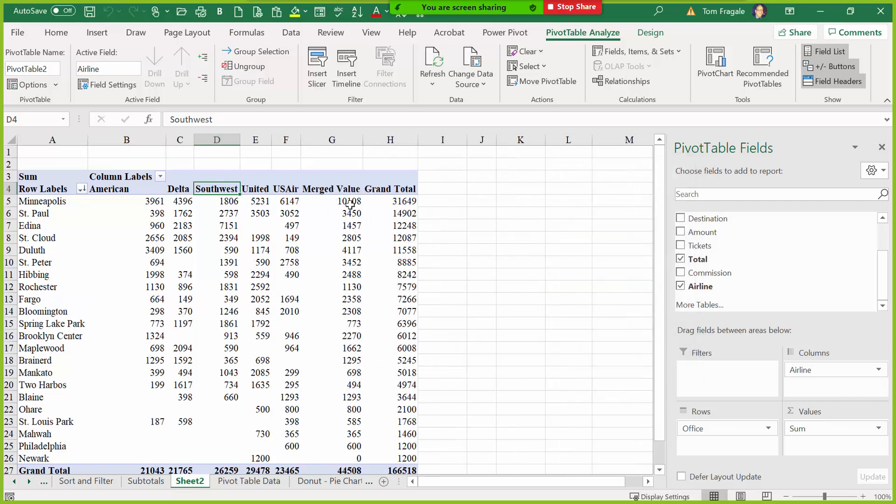
# - Examine the Merged Value column beside USAir and the formula behind its St. Peter value
pyautogui.moveTo(345, 203)
pyautogui.click(290, 189)
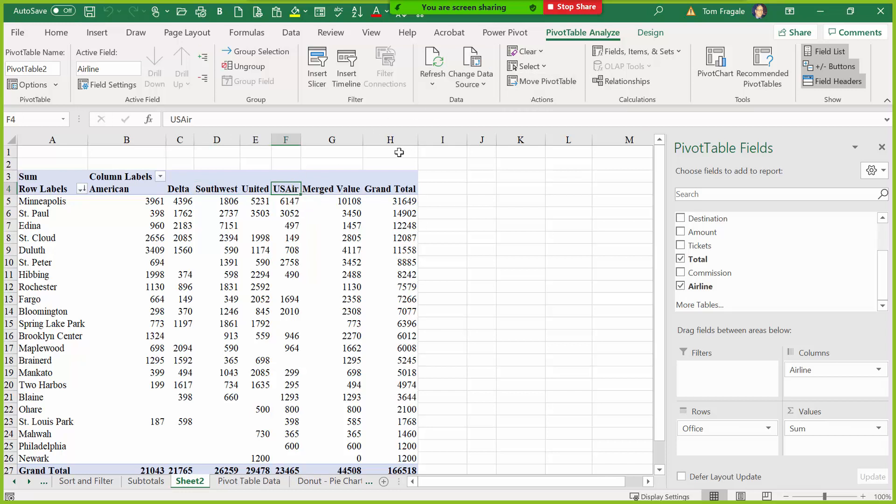
pyautogui.click(322, 190)
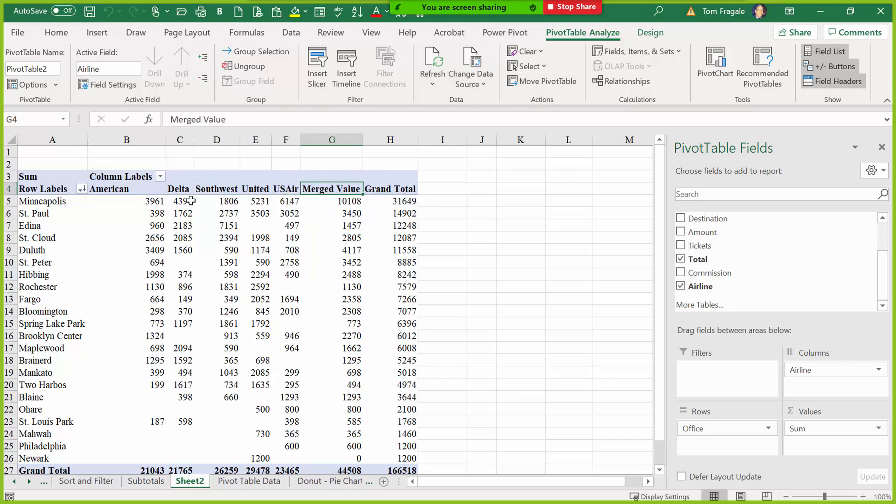
pyautogui.click(644, 53)
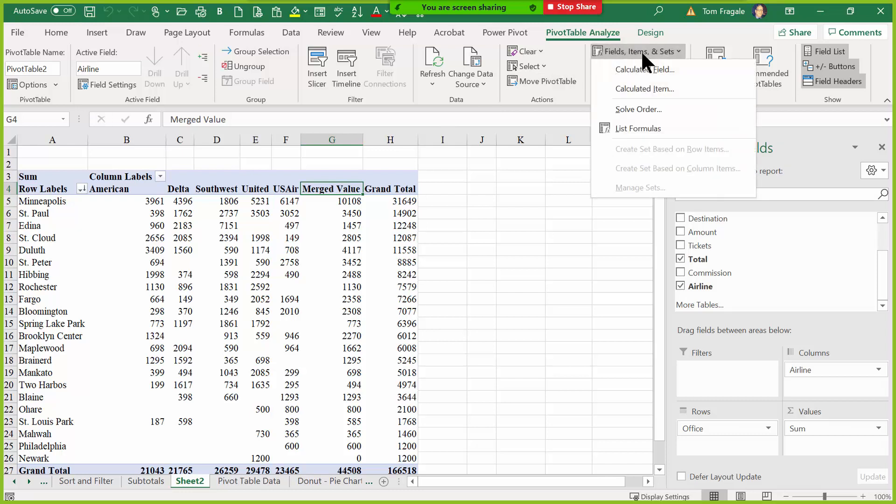
pyautogui.click(343, 261)
pyautogui.click(343, 261)
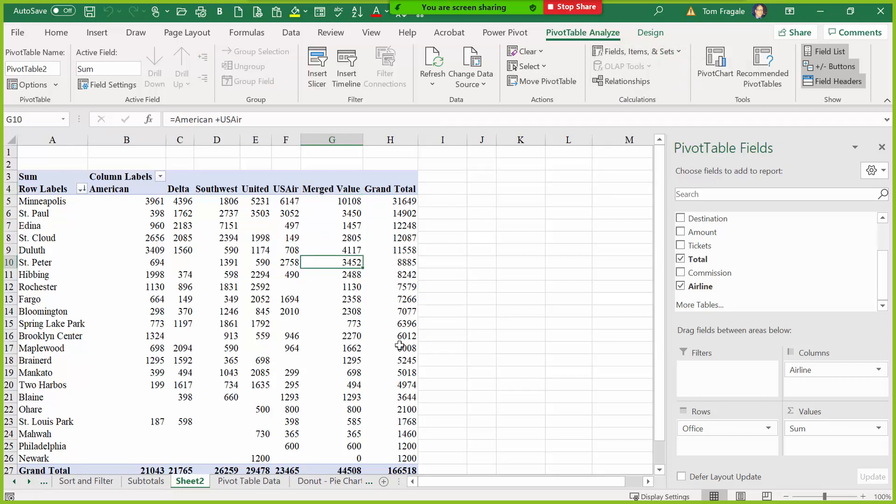
# - Insert a calculated field named Sales Tax with the formula = Total*.07 into the PivotTable
pyautogui.click(248, 265)
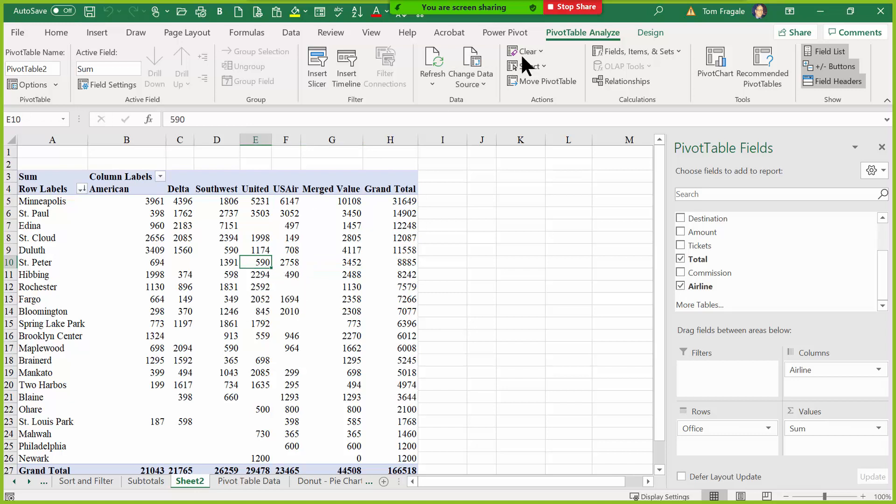
pyautogui.click(624, 49)
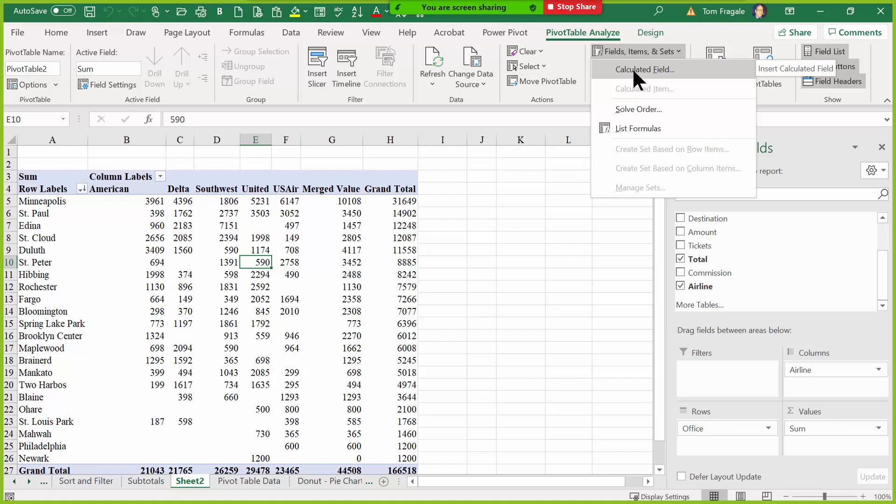
pyautogui.click(632, 68)
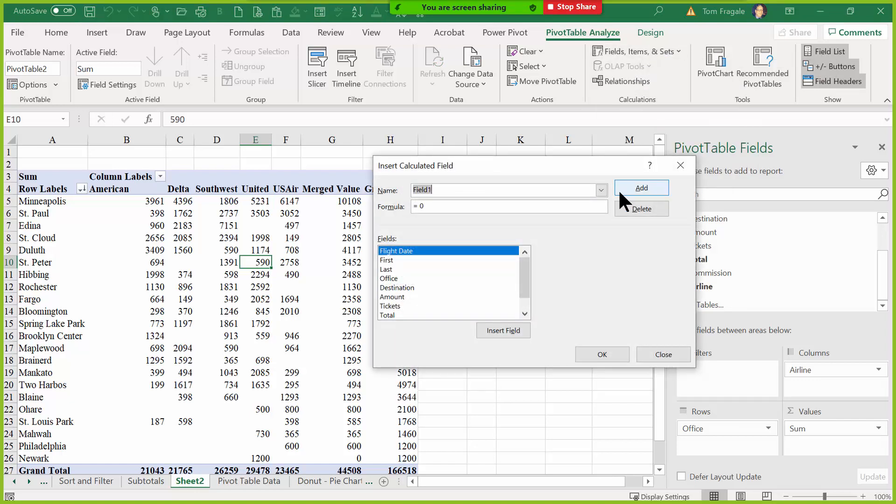
pyautogui.write('Sales Tax')
pyautogui.click(455, 211)
pyautogui.press('BackSpace')
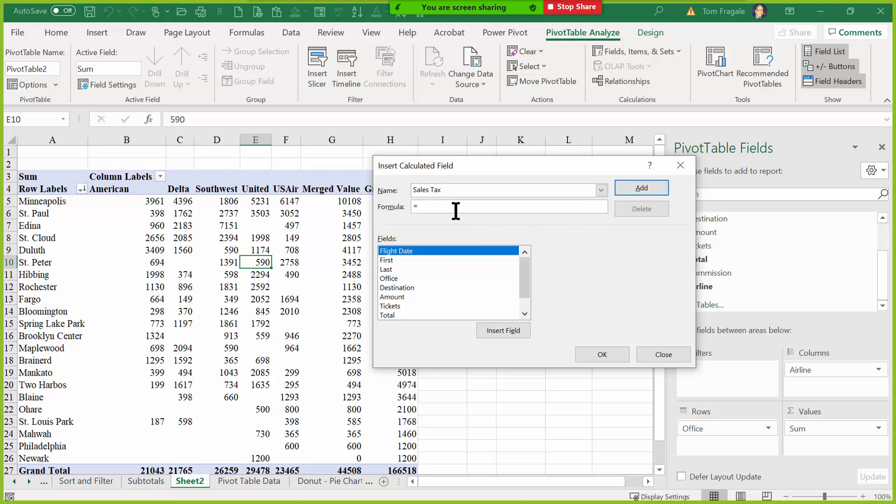
pyautogui.doubleClick(385, 314)
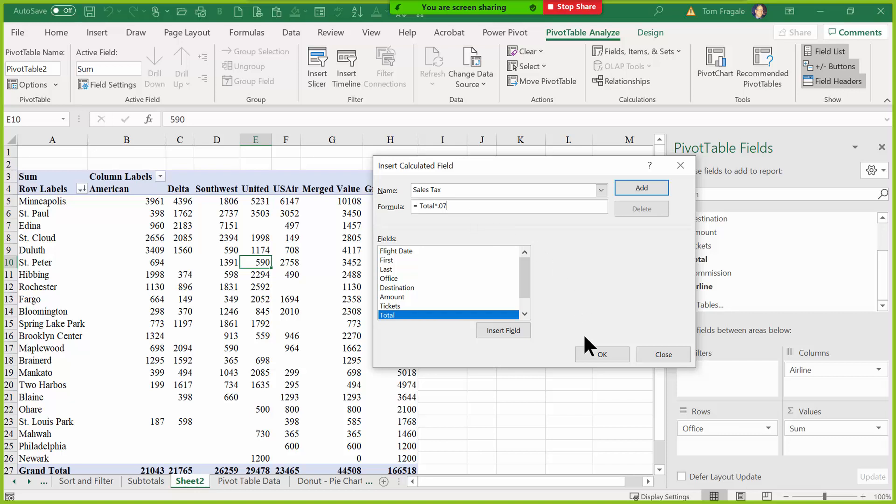
pyautogui.click(585, 351)
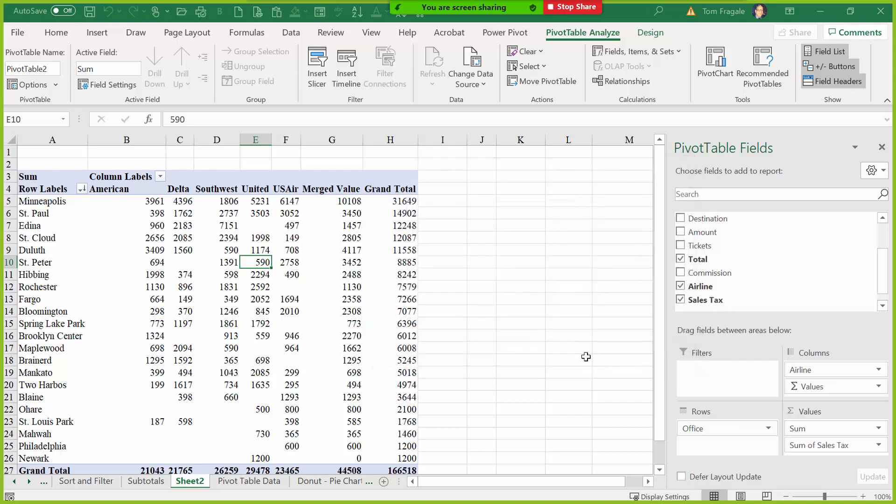
# - Insert a calculated field named Line Total with the formula = Total + 'Sales Tax' into the PivotTable
pyautogui.click(222, 217)
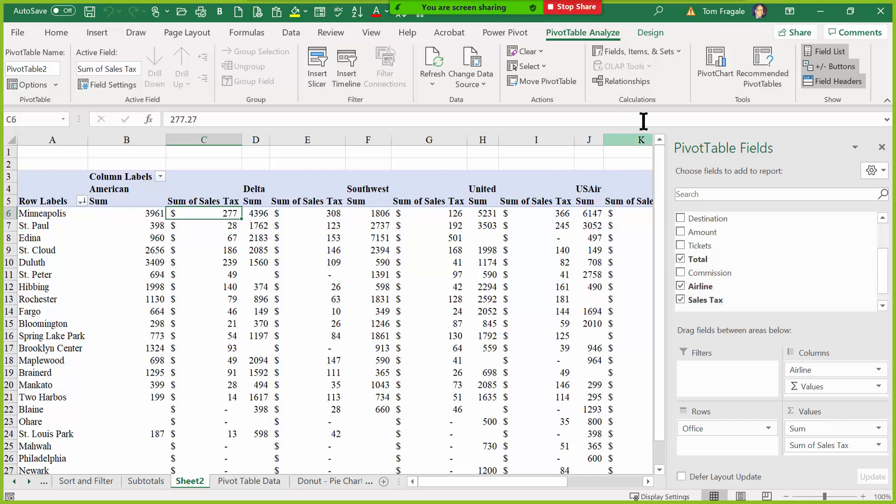
pyautogui.click(640, 52)
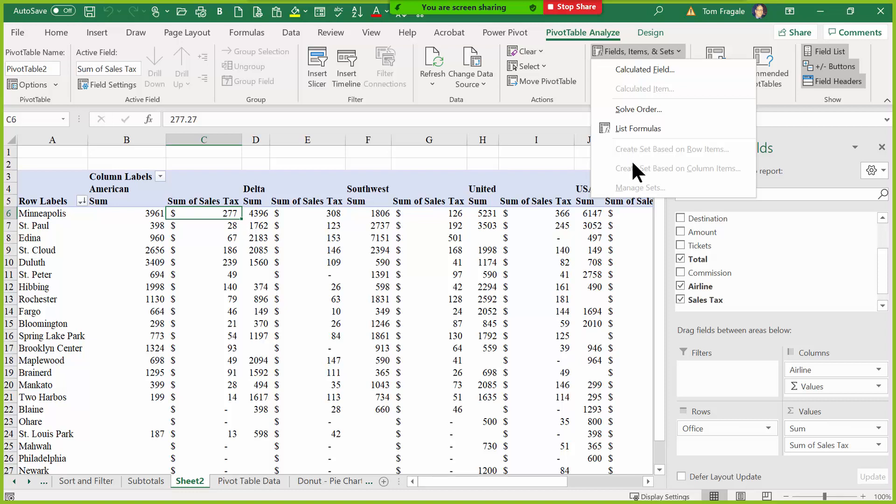
pyautogui.click(643, 69)
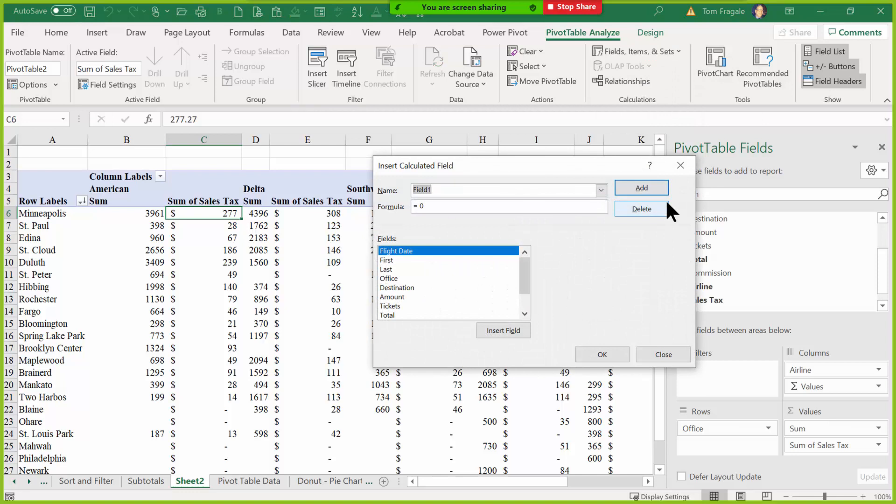
pyautogui.write('Line Tota')
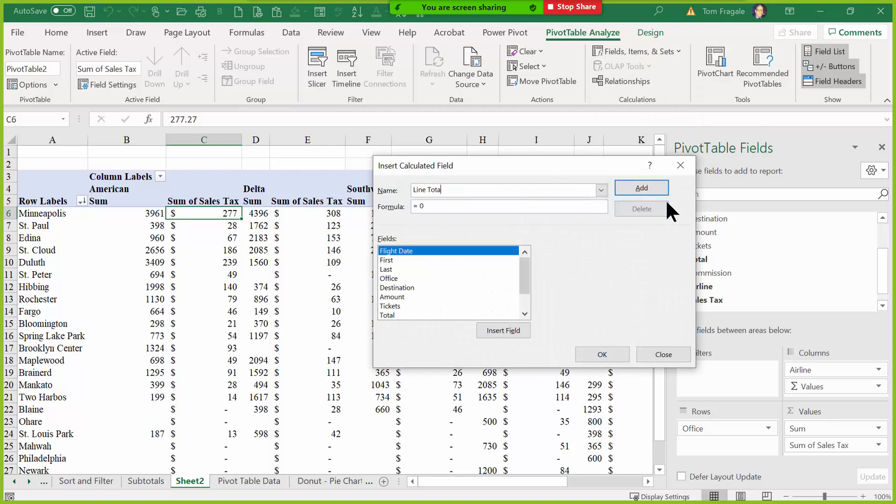
pyautogui.write('l')
pyautogui.press('BackSpace')
pyautogui.doubleClick(392, 314)
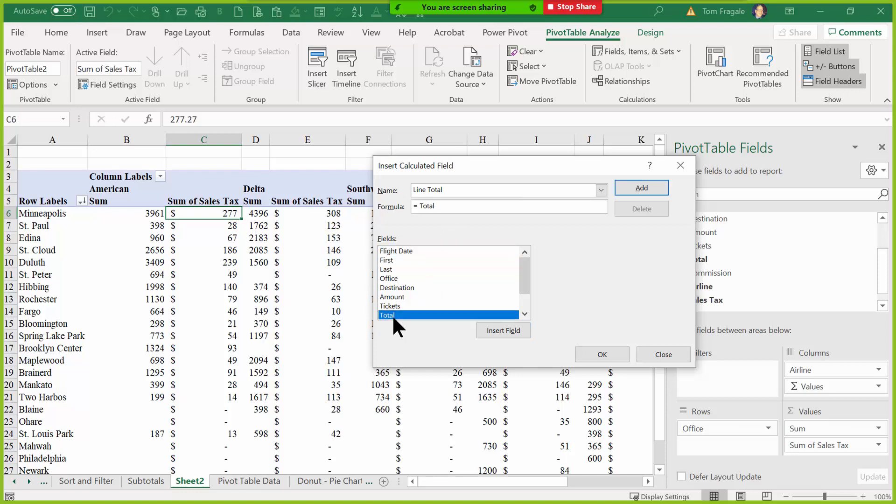
pyautogui.write('+')
pyautogui.moveTo(522, 263); pyautogui.dragTo(523, 293)
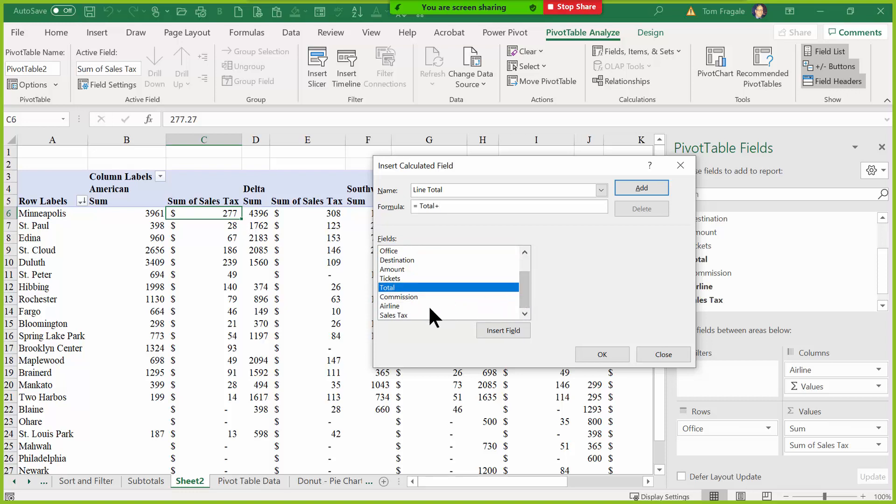
pyautogui.doubleClick(398, 315)
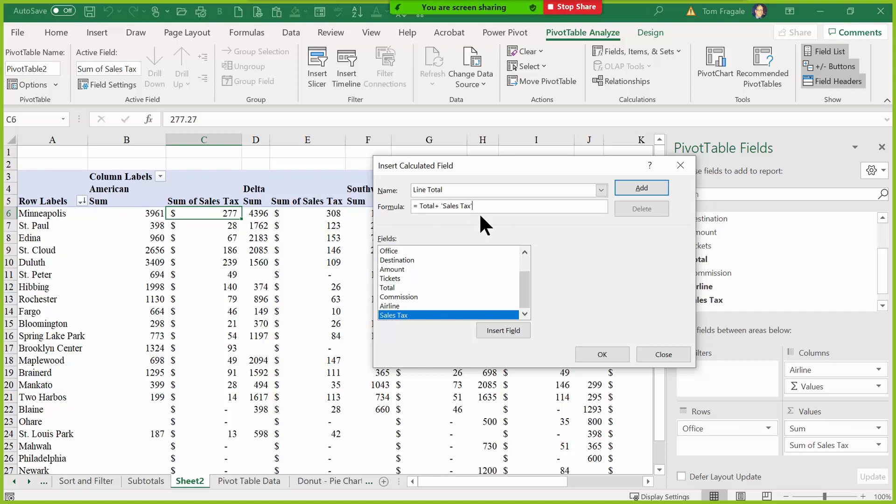
pyautogui.click(589, 353)
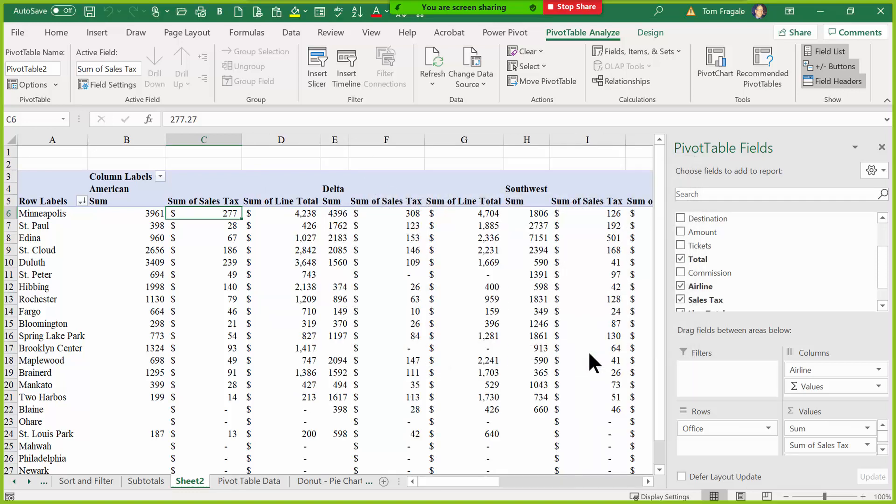
# - Compare St. Paul's American Sum, Sales Tax and Line Total values to check the new calculated field
pyautogui.click(294, 237)
pyautogui.click(295, 227)
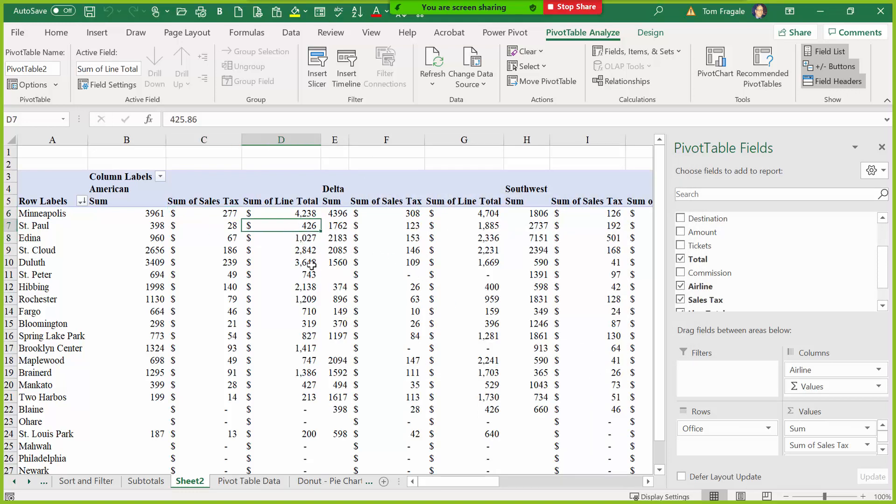
pyautogui.click(140, 226)
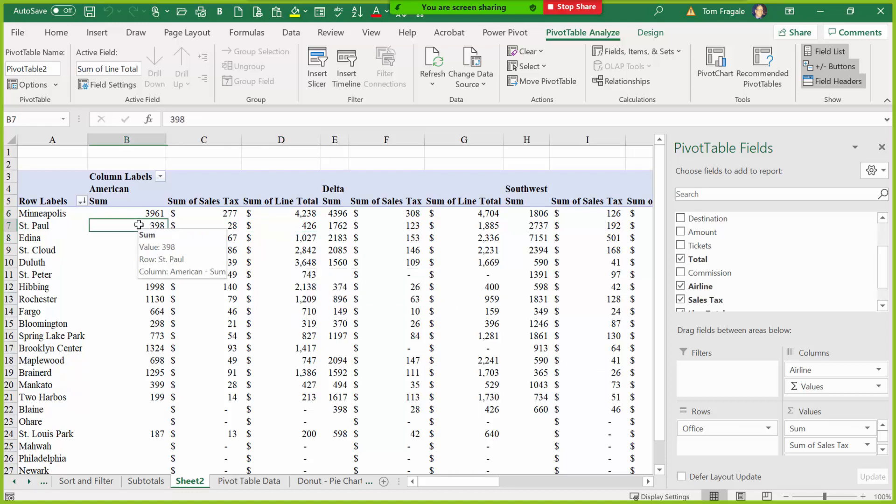
pyautogui.click(209, 222)
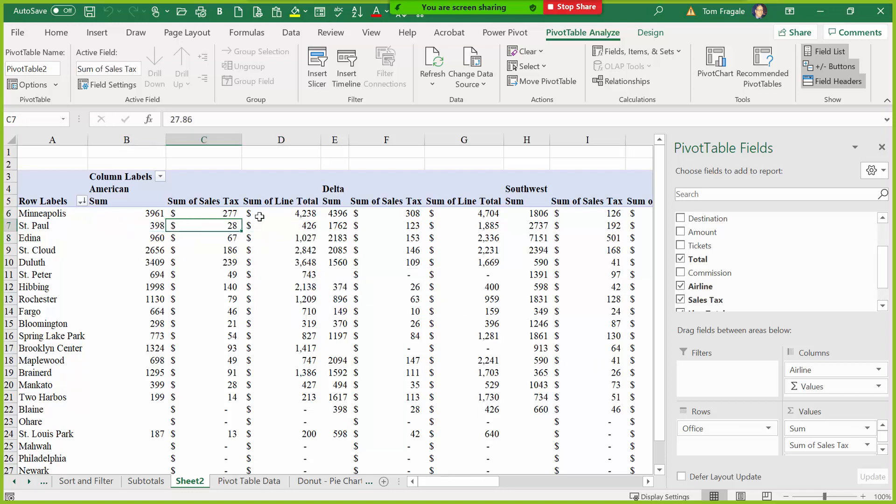
pyautogui.click(297, 224)
pyautogui.moveTo(397, 262)
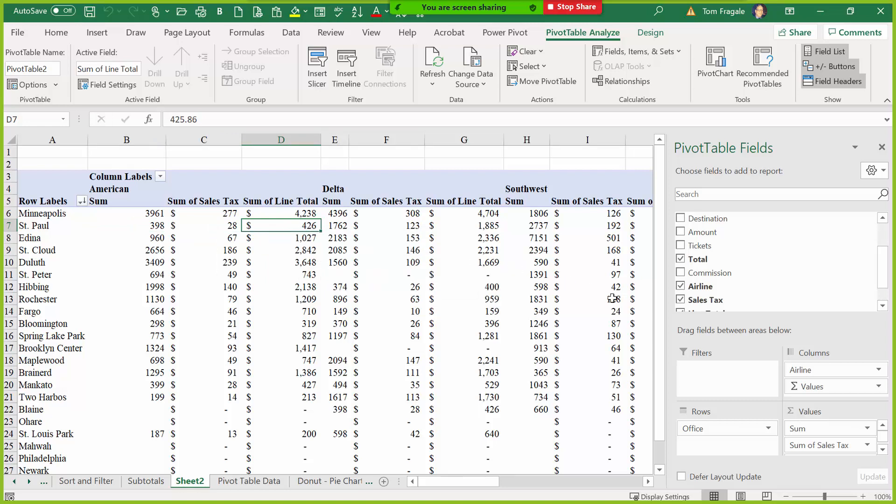
# - Remove the Sales Tax and Line Total fields from the PivotTable layout
pyautogui.scroll(-1, 881, 279)
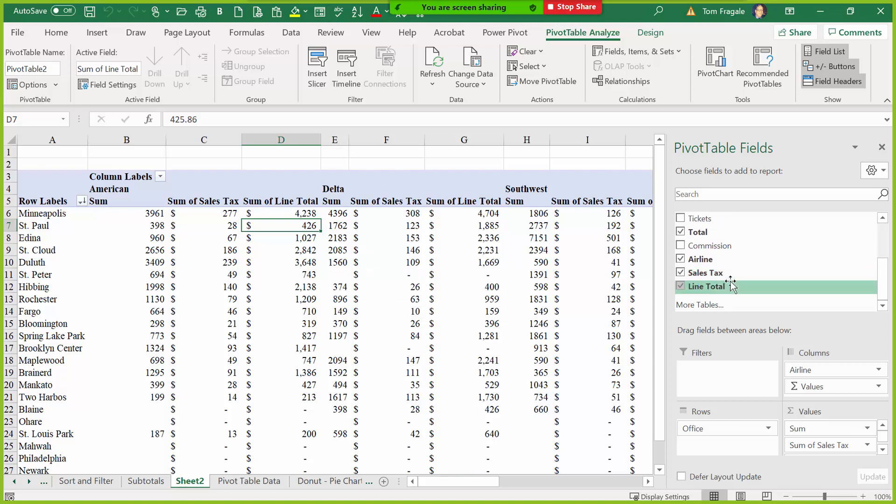
pyautogui.click(680, 273)
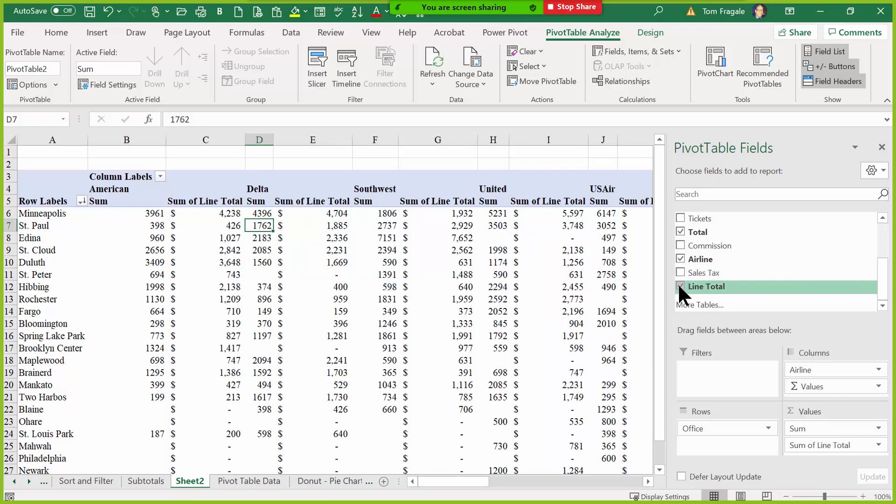
pyautogui.click(680, 286)
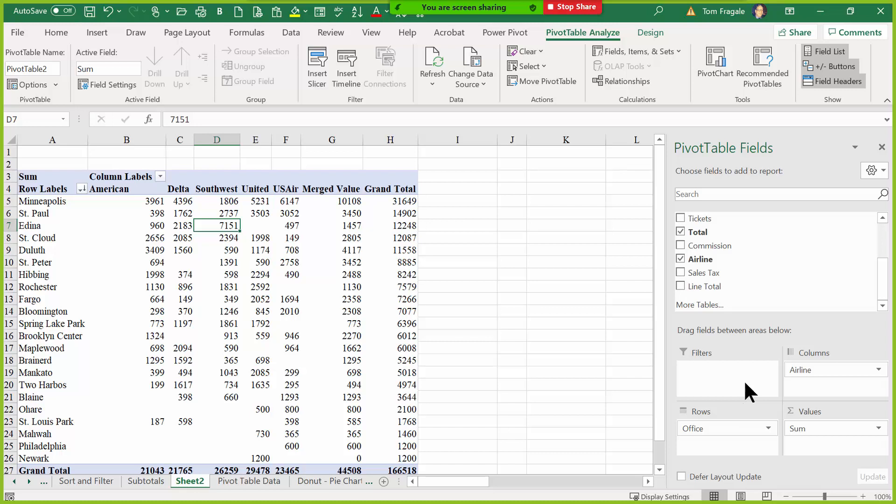
pyautogui.click(369, 346)
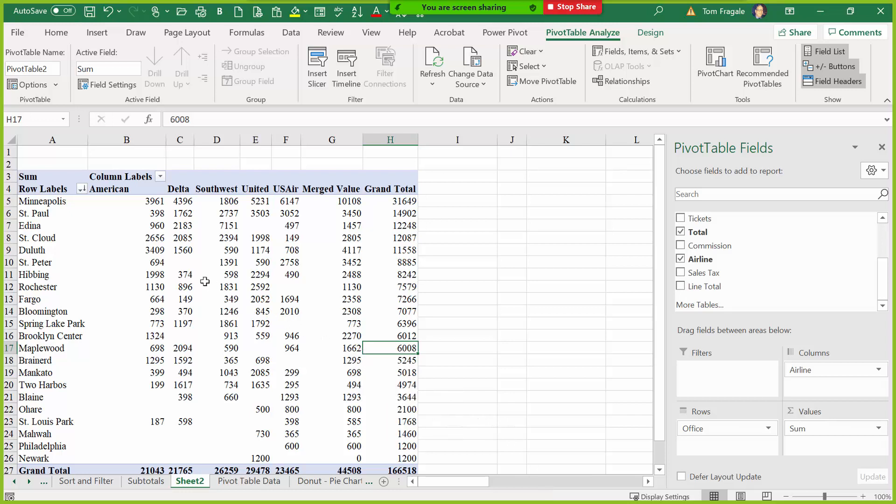
# - Apply conditional formatting to the whole PivotTable, highlighting cells greater than 4000 with Light Red Fill with Dark Red Text
pyautogui.click(21, 177)
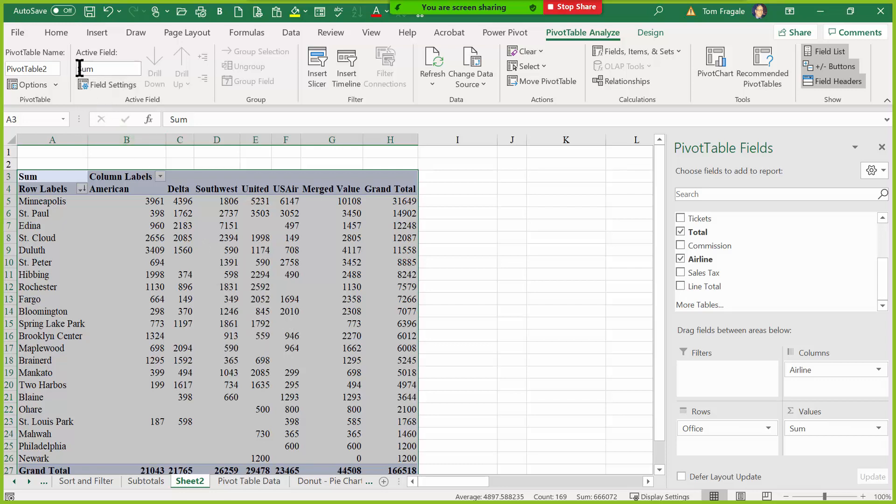
pyautogui.click(57, 31)
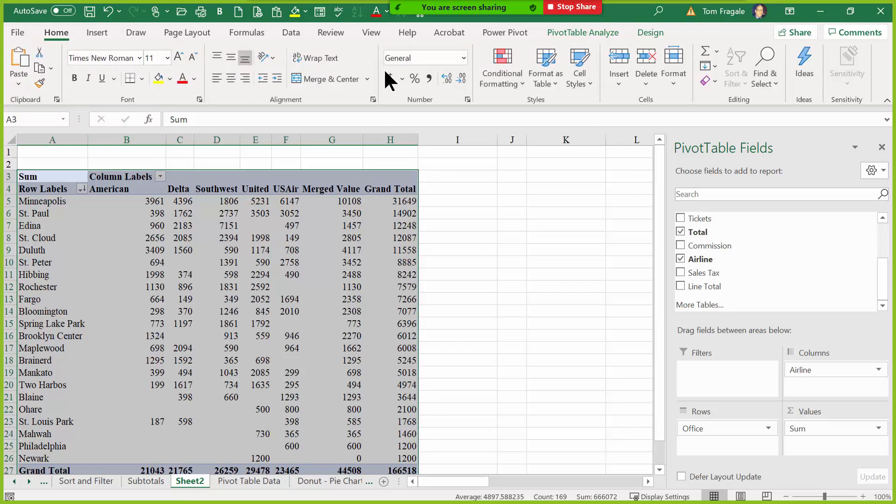
pyautogui.click(503, 81)
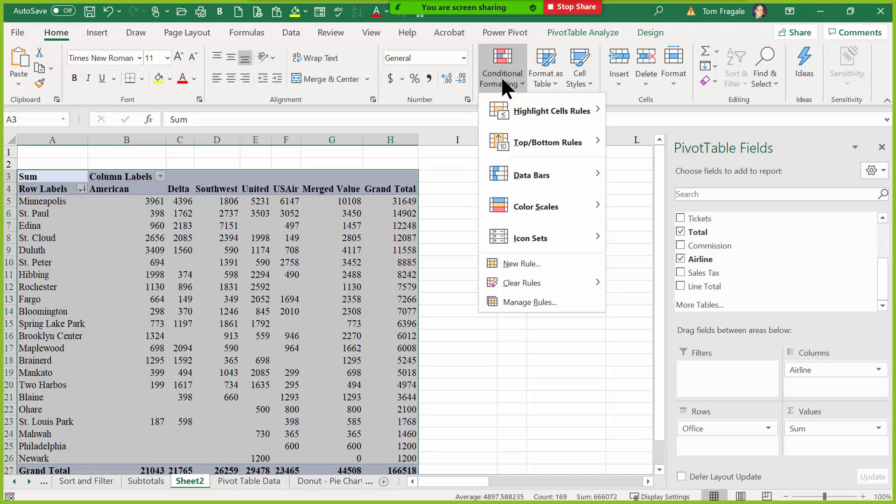
pyautogui.moveTo(507, 107)
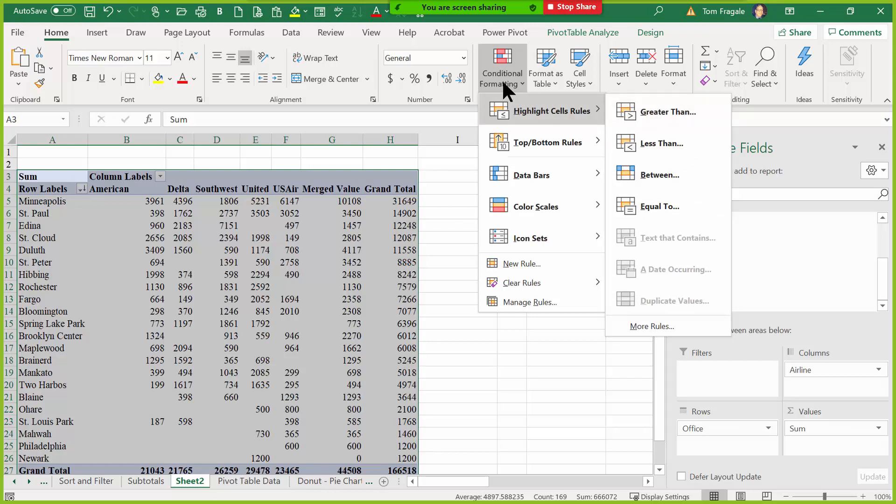
pyautogui.click(647, 111)
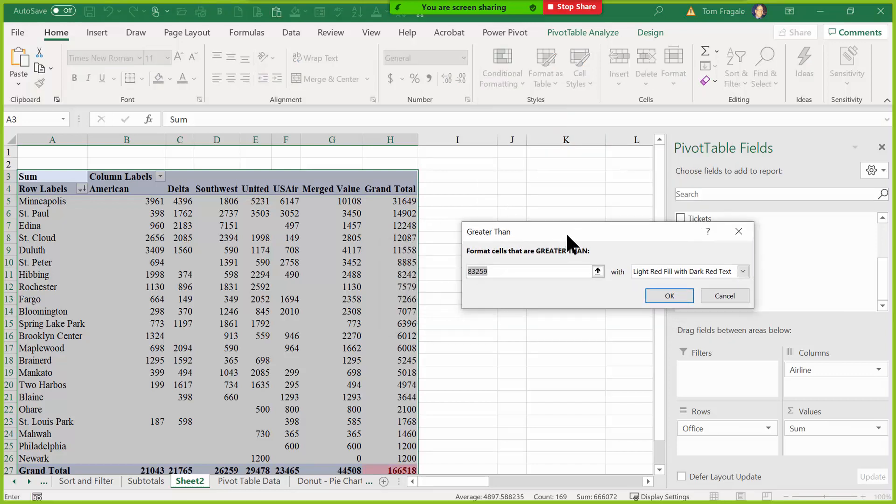
pyautogui.write('4000')
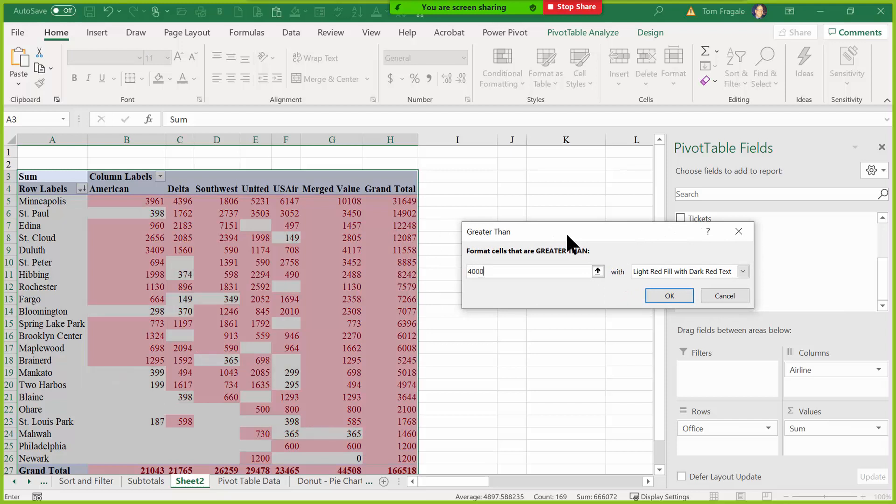
pyautogui.click(742, 271)
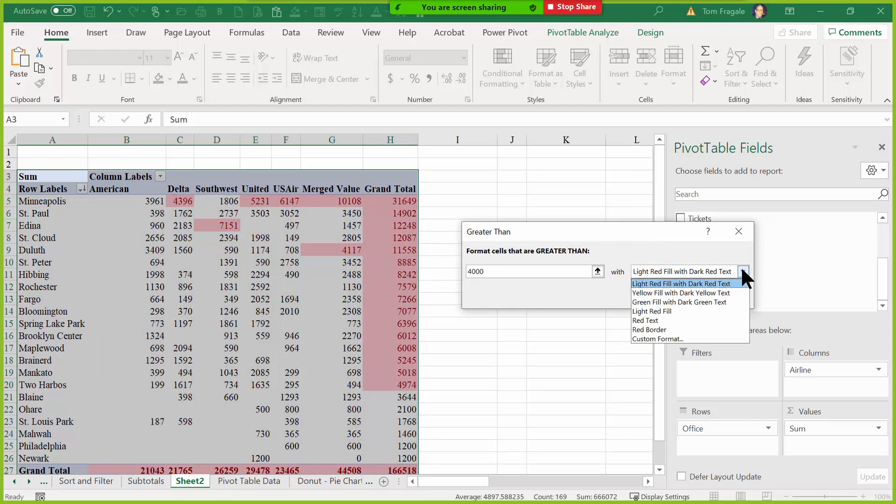
pyautogui.click(705, 280)
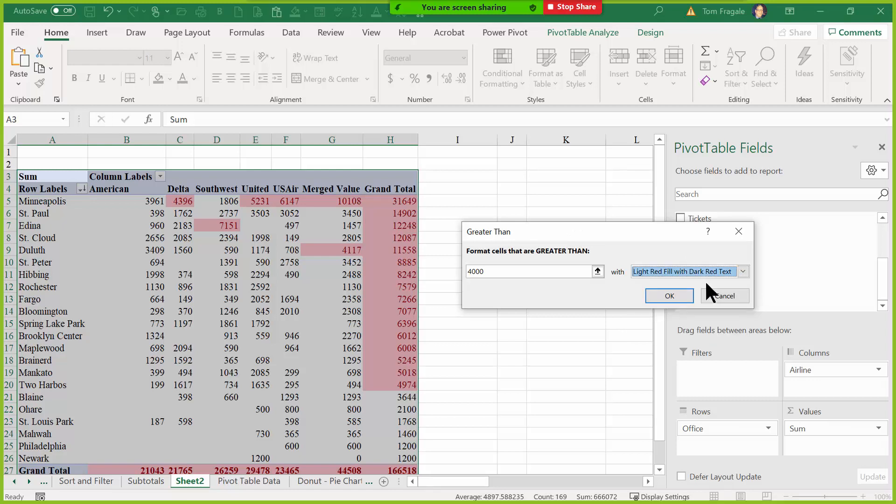
pyautogui.click(670, 295)
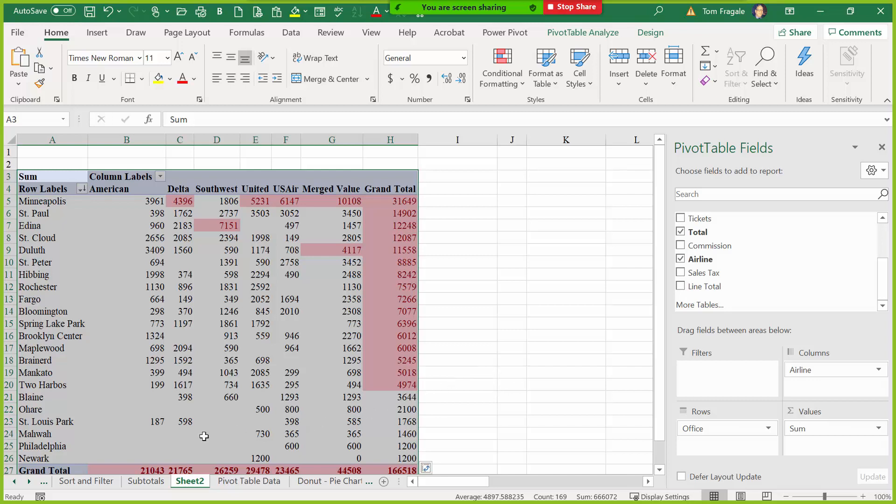
# - Go to the 2014 worksheet and review the company budgets on the 2014, 2015 and 2016 worksheets
pyautogui.rightClick(27, 484)
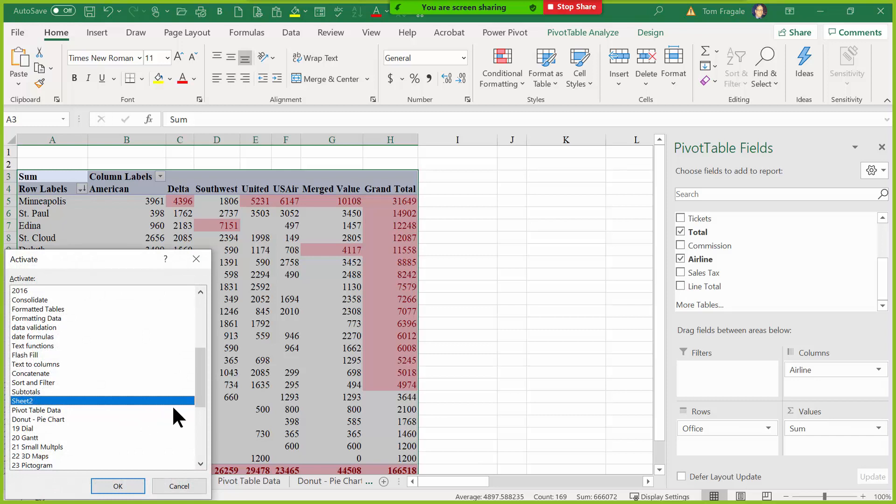
pyautogui.moveTo(201, 396); pyautogui.dragTo(201, 378)
pyautogui.click(20, 327)
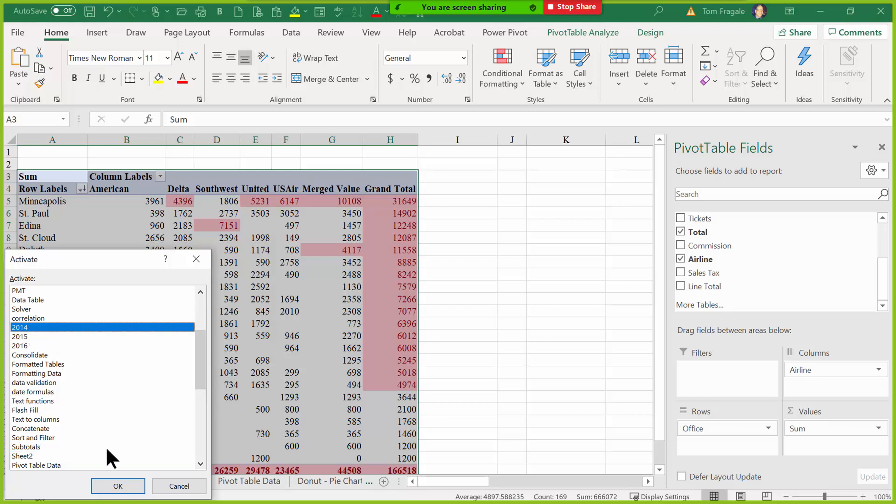
pyautogui.click(118, 485)
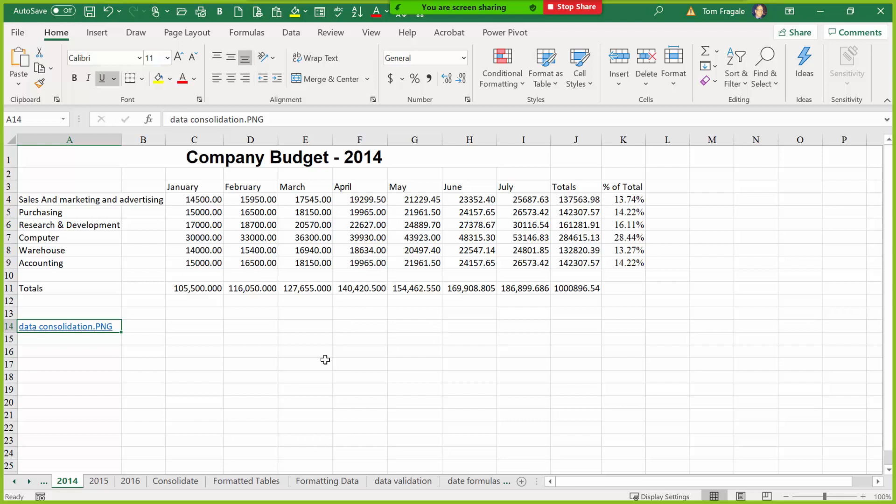
pyautogui.click(99, 483)
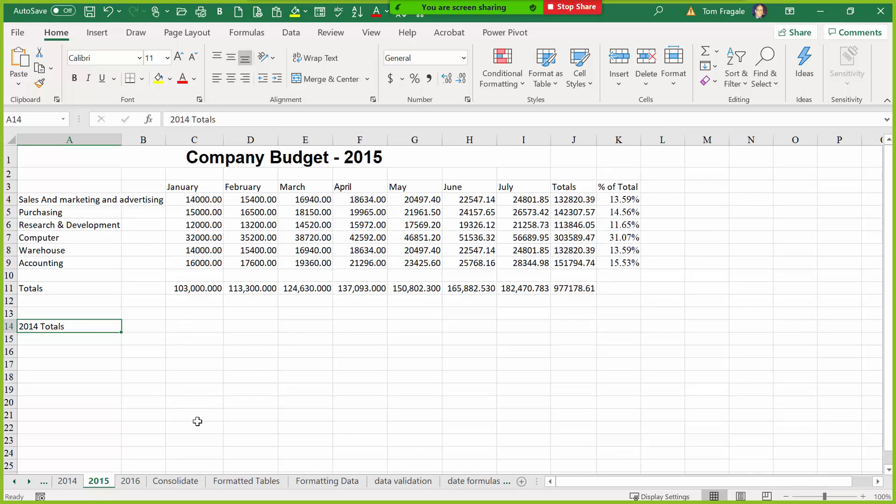
pyautogui.click(131, 482)
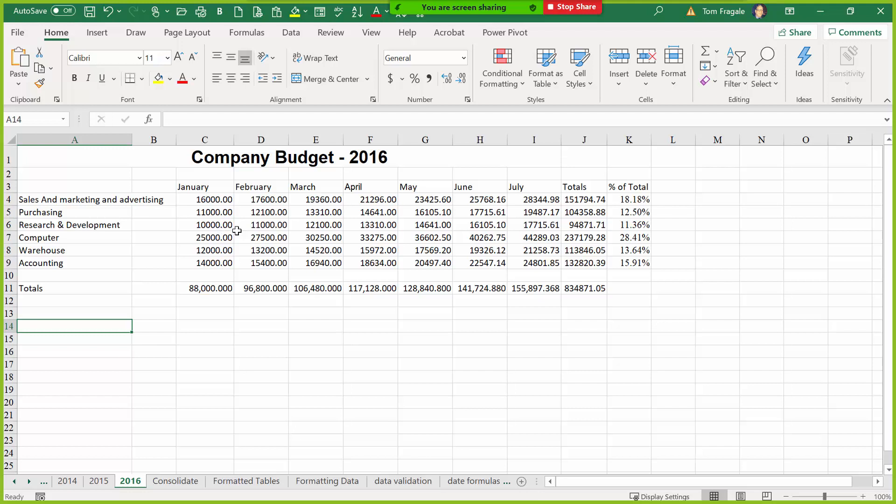
# - Select cell A3 on the Consolidate worksheet as the location for the consolidated PivotTable
pyautogui.click(179, 487)
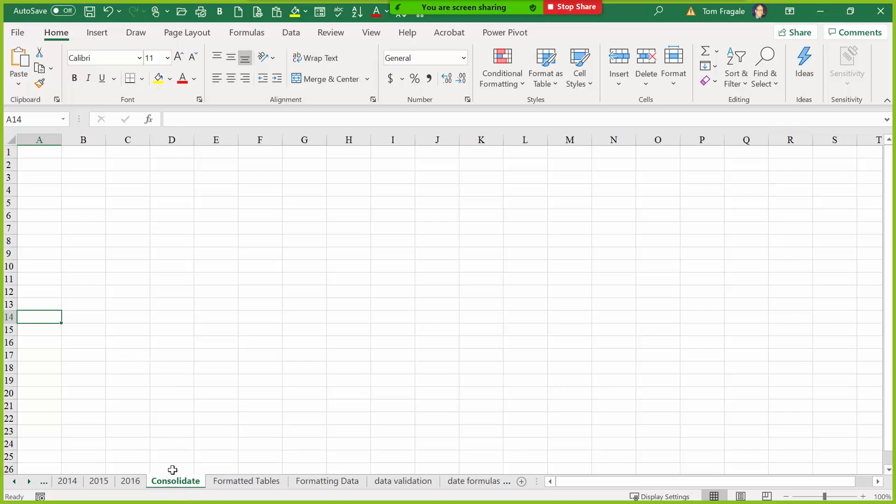
pyautogui.click(34, 179)
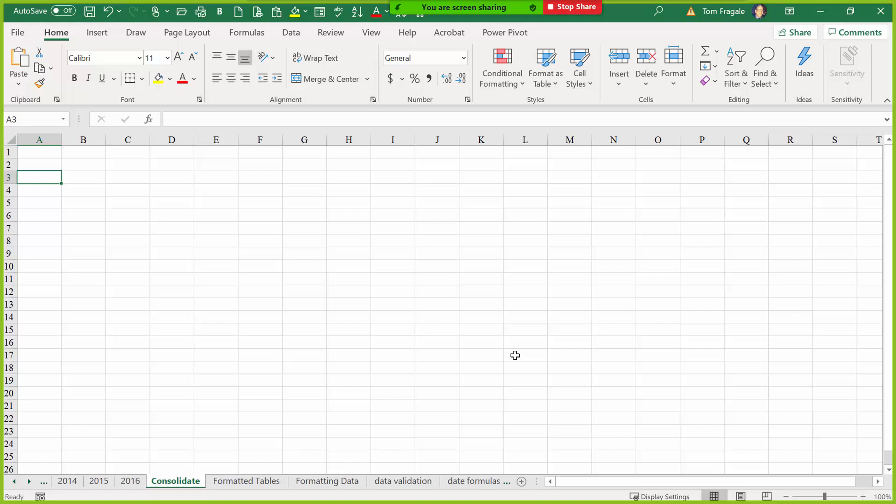
pyautogui.press('alt')
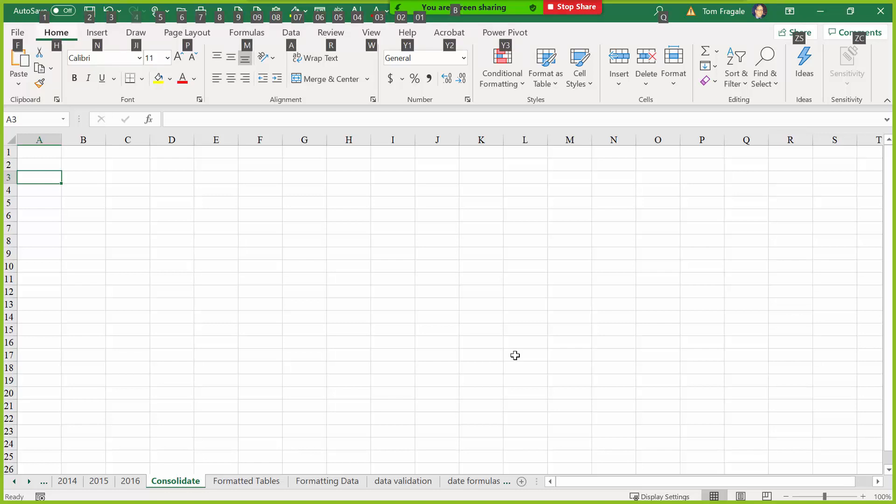
pyautogui.press('d')
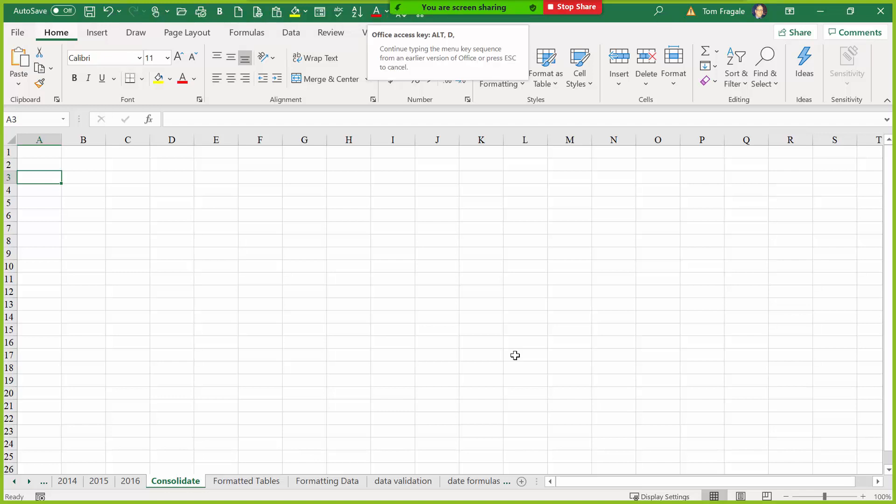
pyautogui.press('p')
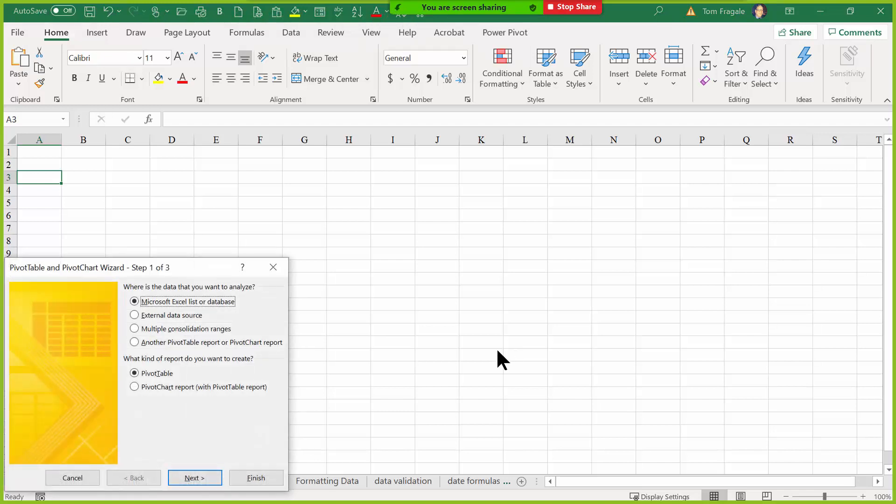
pyautogui.moveTo(181, 268); pyautogui.dragTo(404, 209)
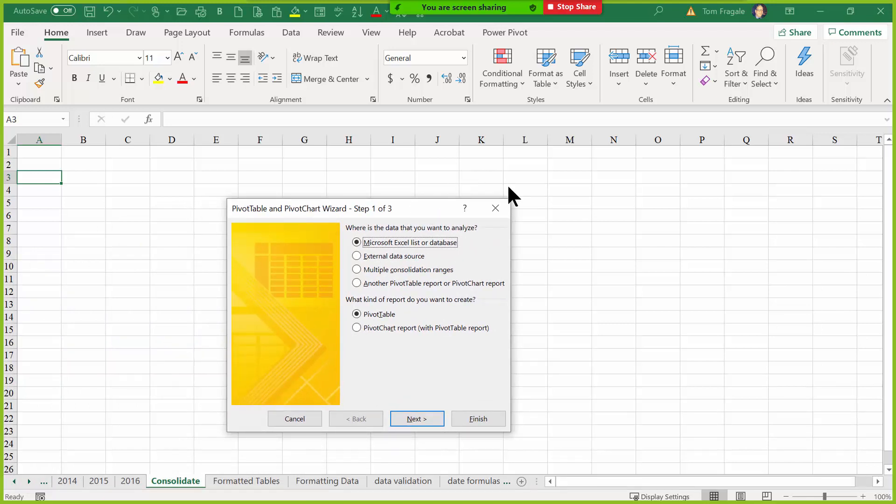
pyautogui.click(358, 270)
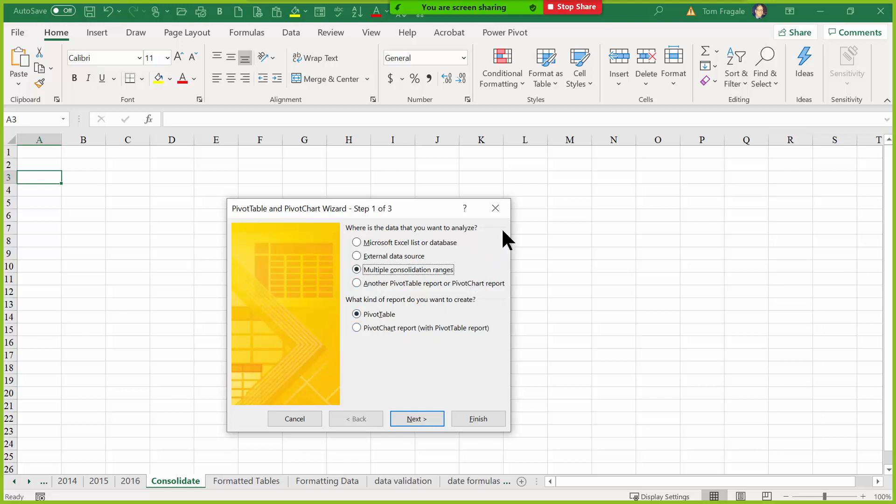
pyautogui.click(496, 208)
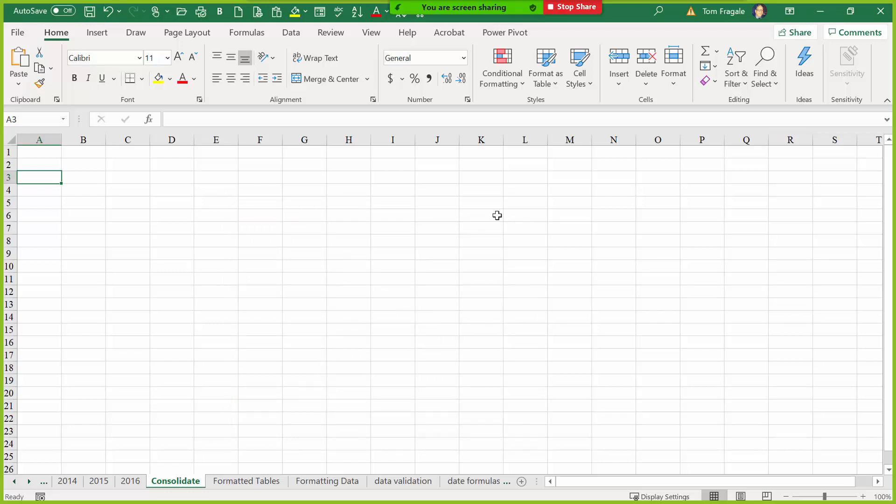
pyautogui.press('alt')
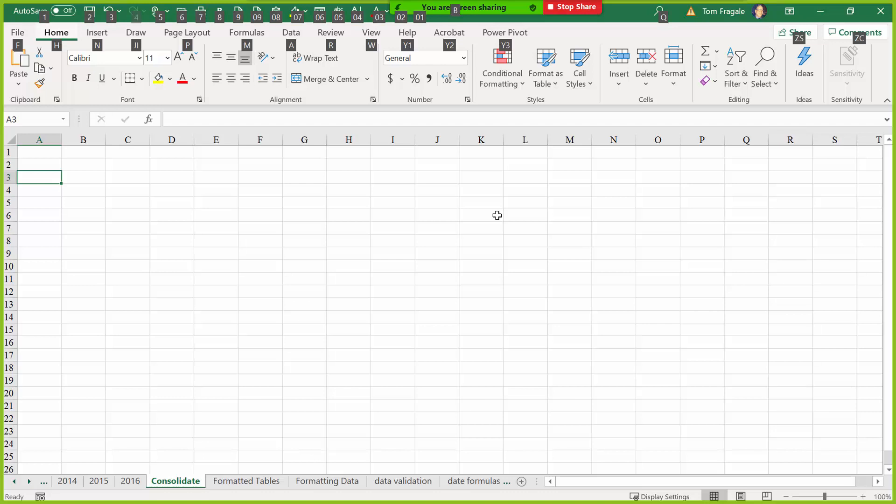
pyautogui.press('d')
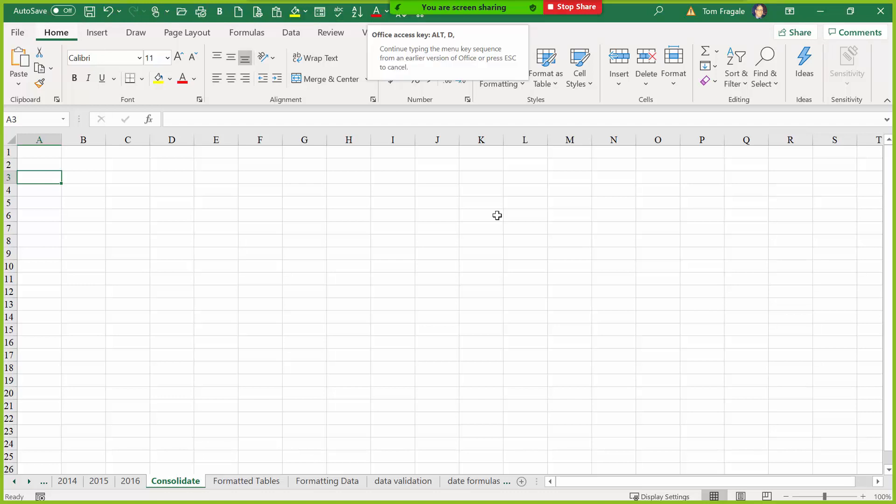
pyautogui.press('p')
pyautogui.click(294, 419)
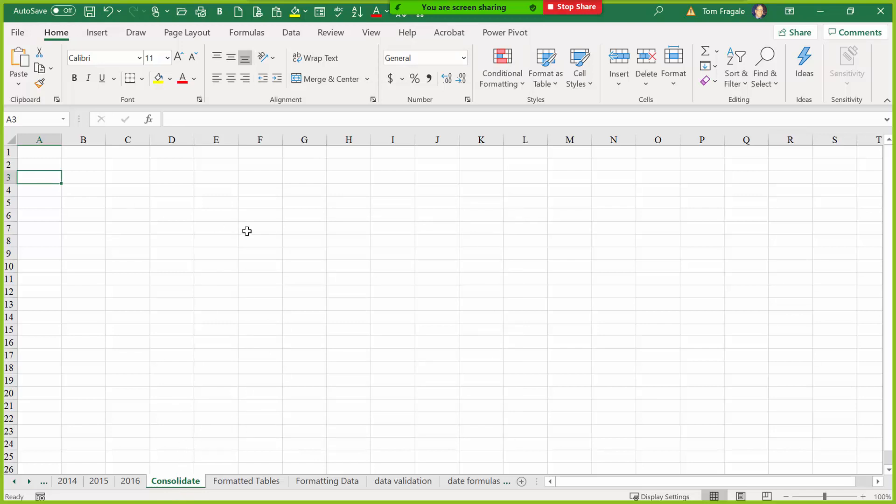
# - Start the PivotTable and PivotChart Wizard for a PivotTable from multiple consolidation ranges with a single automatically created page field
pyautogui.press('alt')
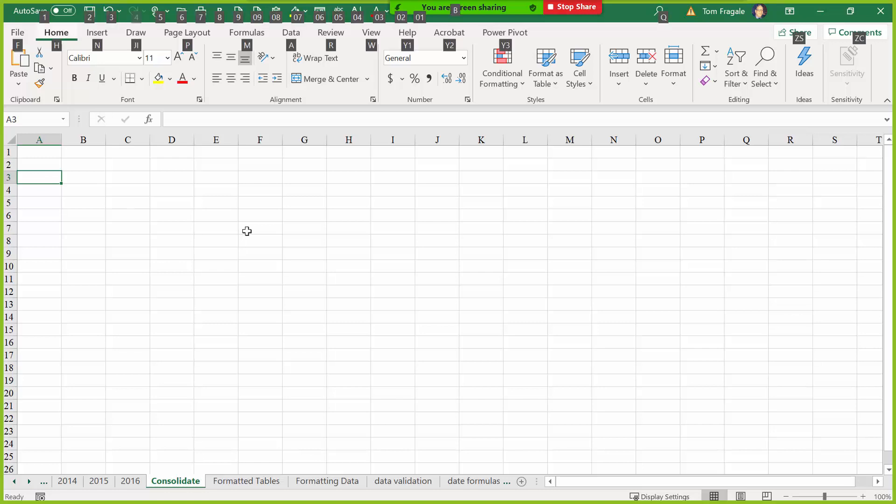
pyautogui.press('d')
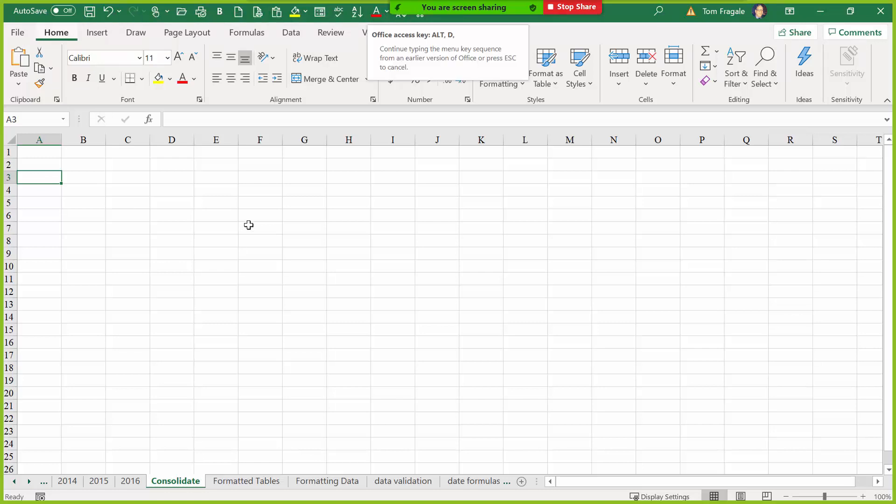
pyautogui.press('p')
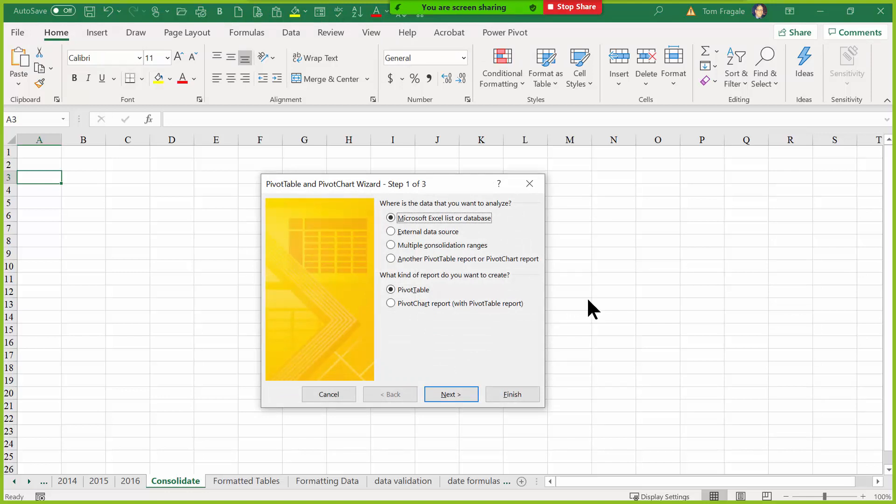
pyautogui.click(397, 246)
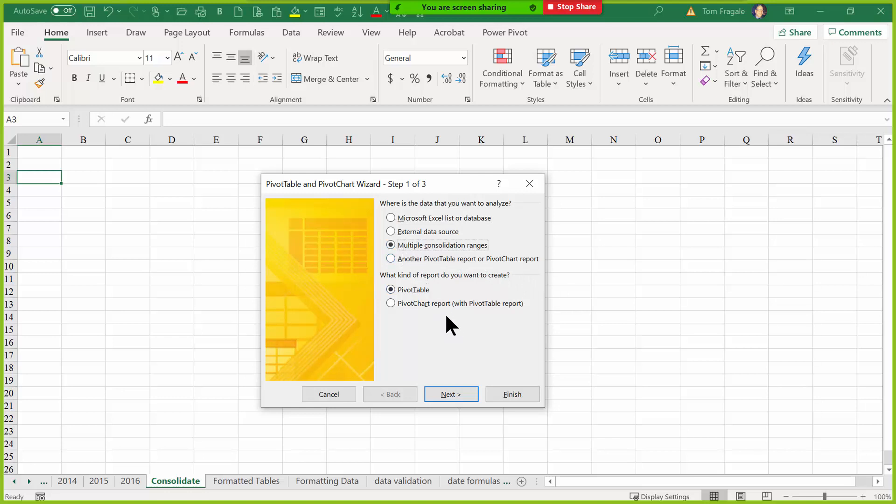
pyautogui.click(456, 390)
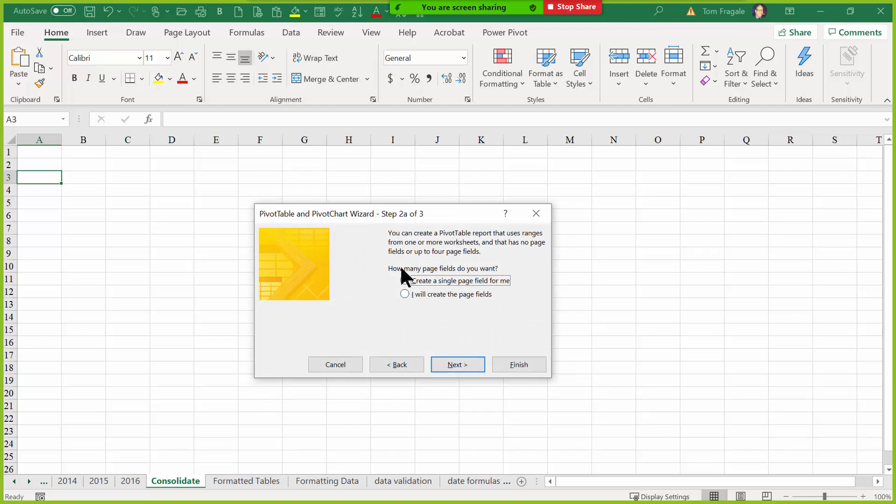
pyautogui.click(449, 364)
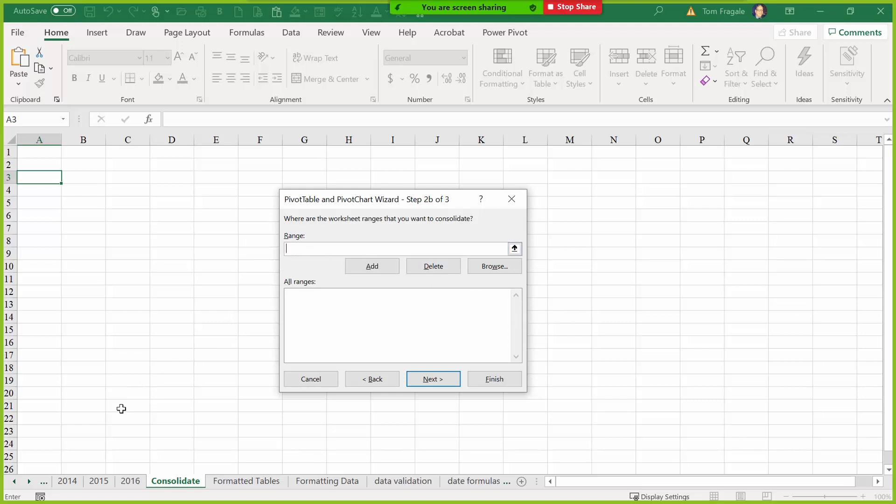
# - Add the range A3:I9 from each of the 2014, 2015 and 2016 worksheets to the ranges to consolidate
pyautogui.click(65, 483)
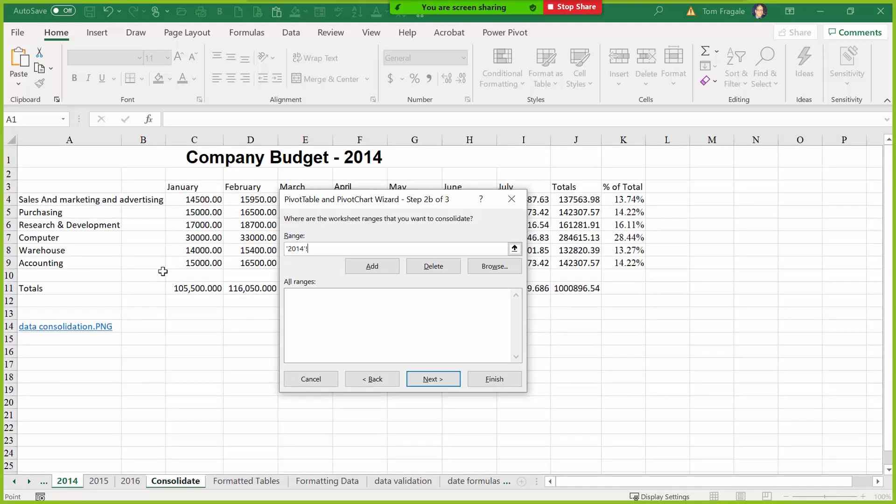
pyautogui.moveTo(69, 191); pyautogui.dragTo(519, 262)
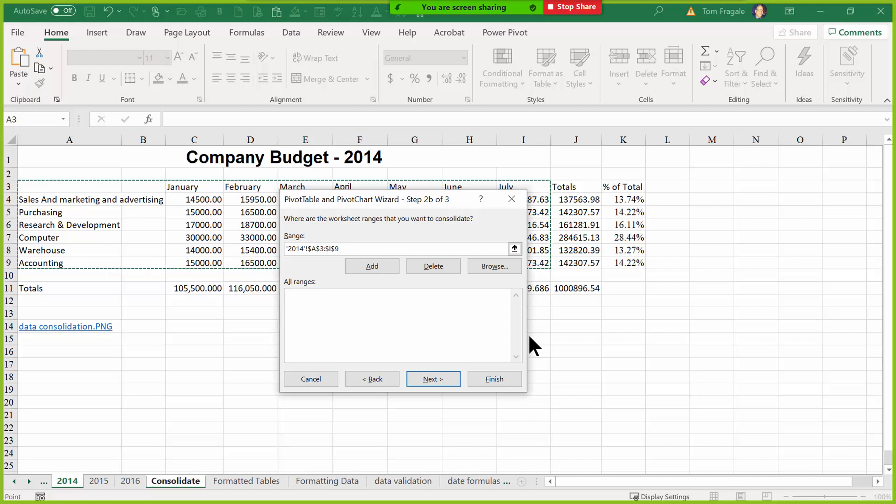
pyautogui.click(363, 268)
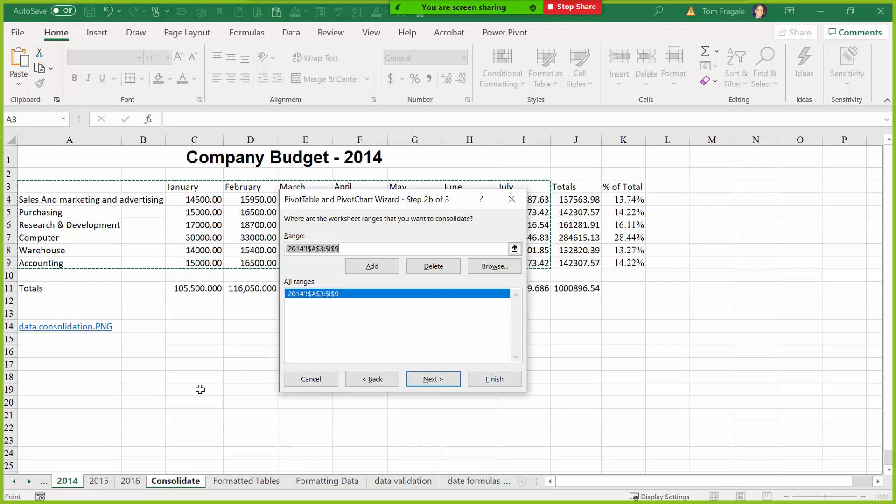
pyautogui.click(98, 481)
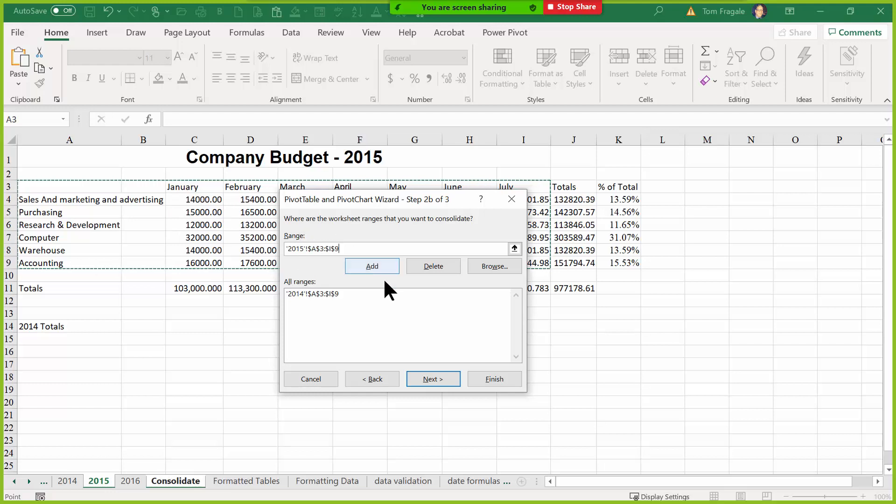
pyautogui.click(369, 267)
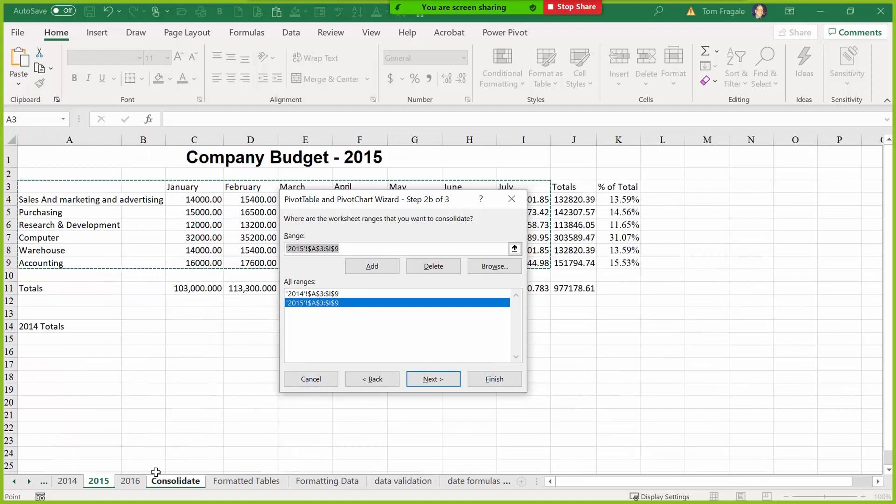
pyautogui.click(125, 486)
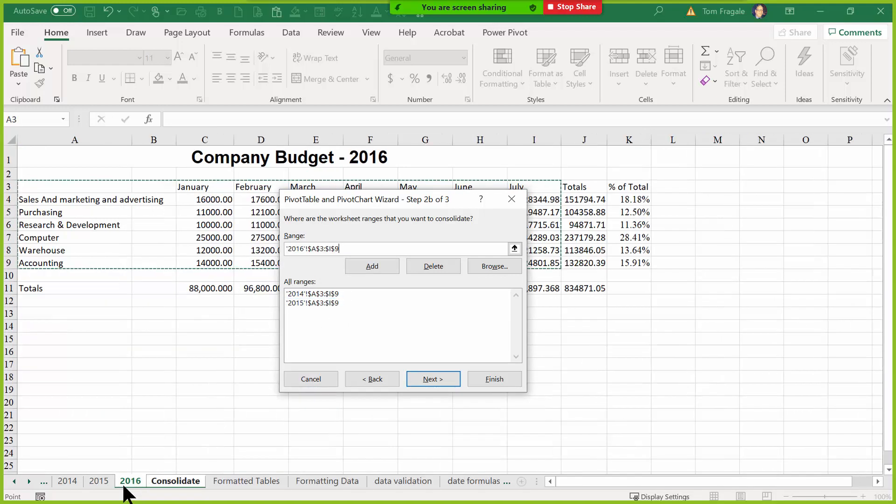
pyautogui.click(371, 267)
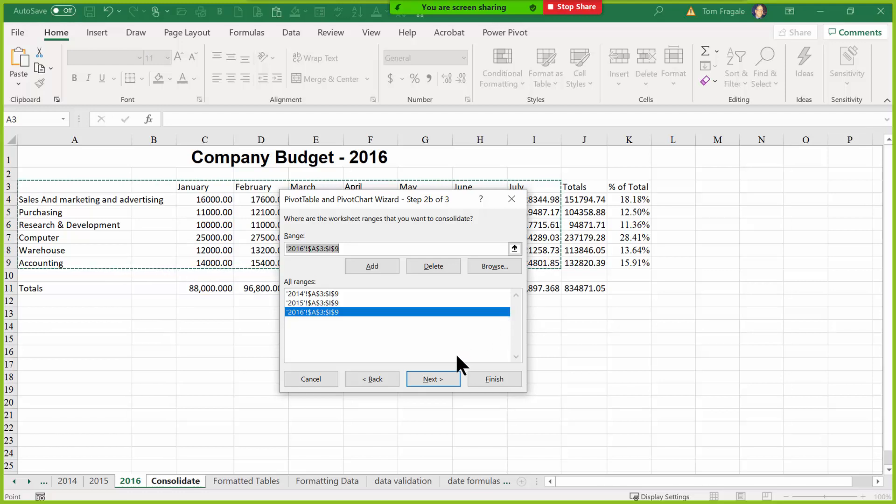
# - Create the consolidated PivotTable at cell A3 of the existing worksheet and check its department values and month headings
pyautogui.click(424, 377)
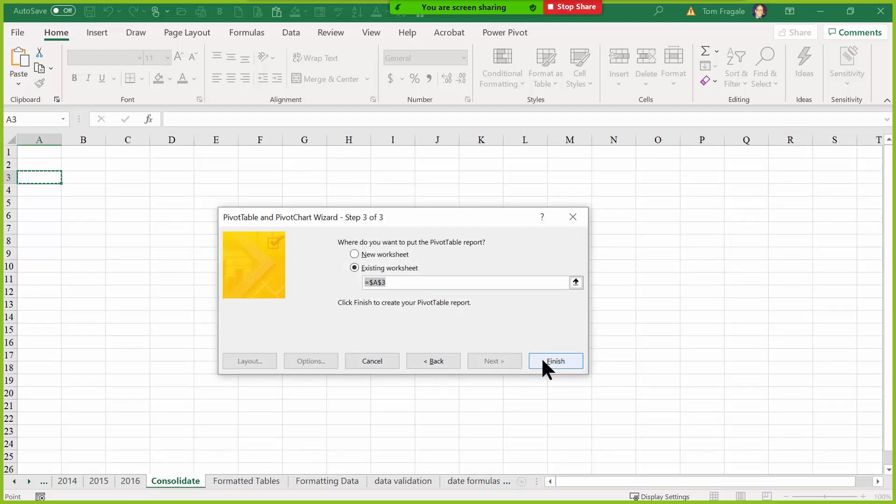
pyautogui.click(543, 361)
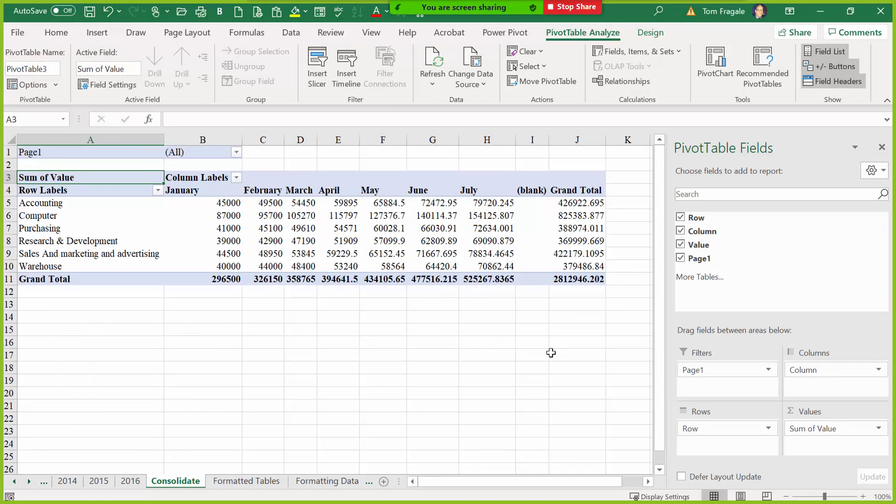
pyautogui.click(482, 252)
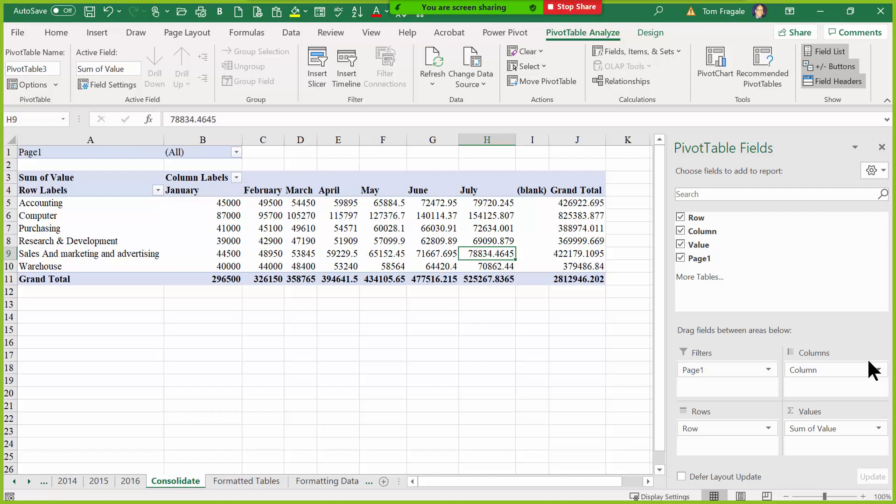
pyautogui.click(445, 237)
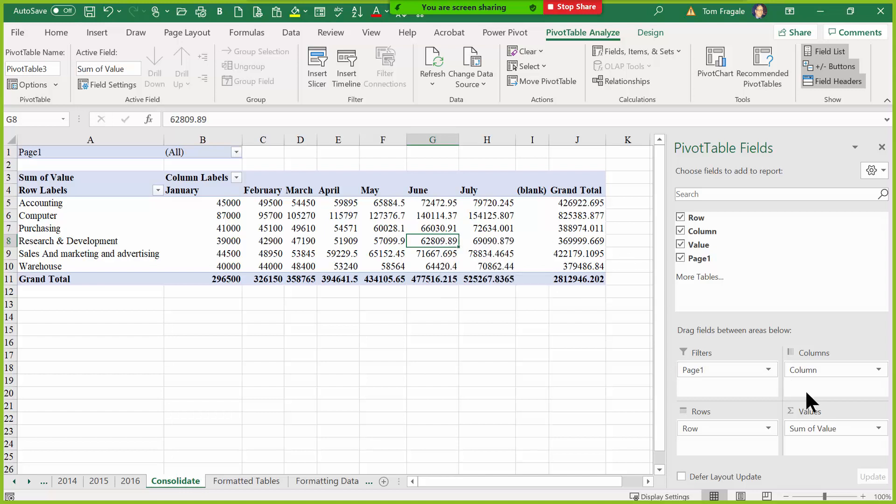
pyautogui.click(205, 190)
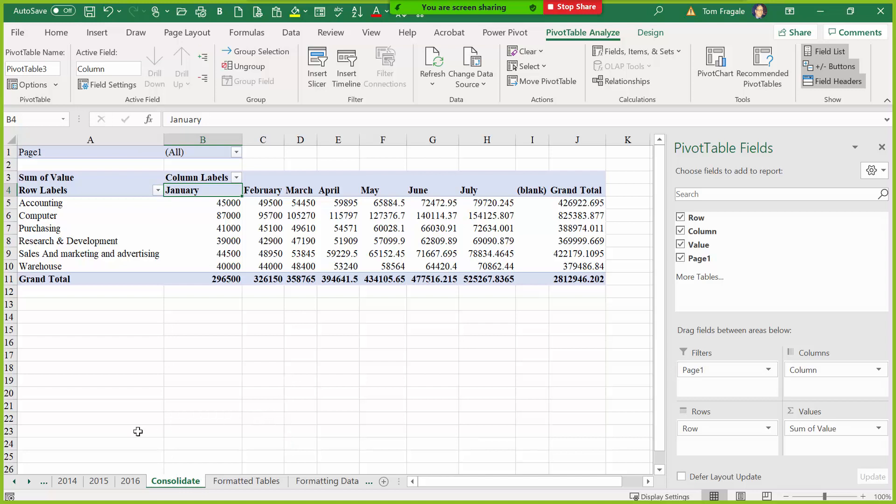
# - Go to the Customer List worksheet and review its column headings in row 1
pyautogui.rightClick(33, 491)
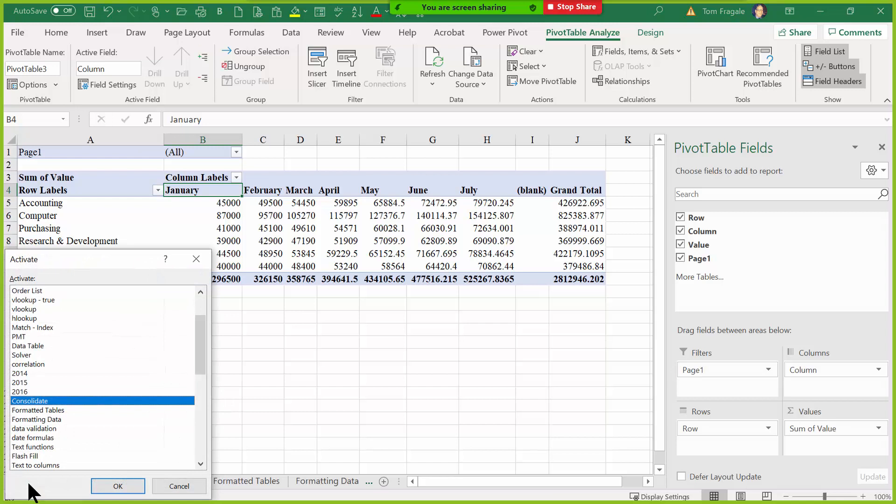
pyautogui.moveTo(198, 363); pyautogui.dragTo(201, 342)
pyautogui.click(44, 337)
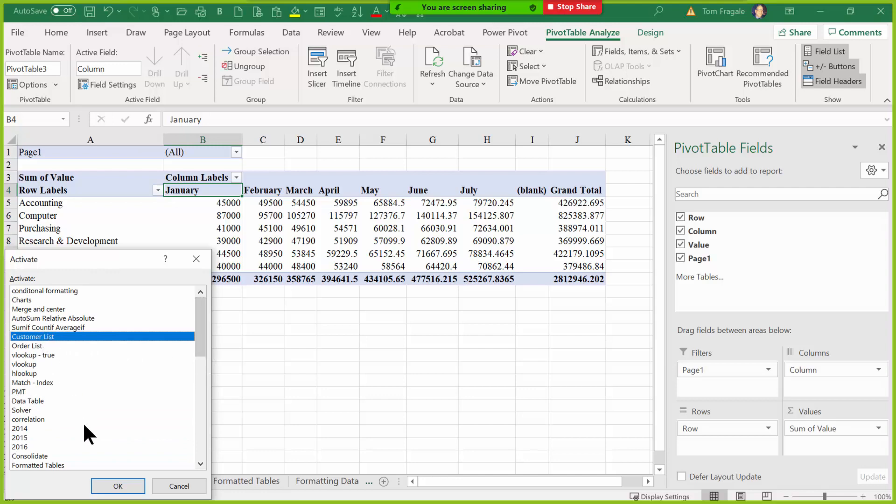
pyautogui.click(109, 490)
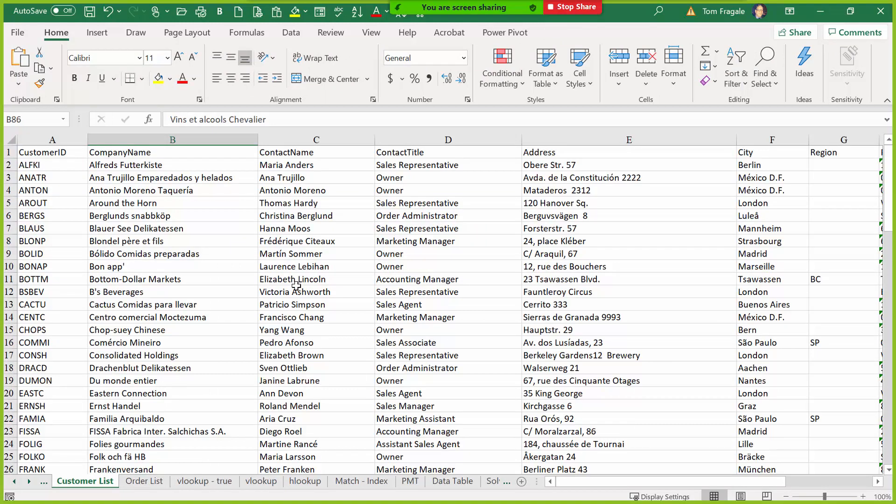
pyautogui.click(8, 153)
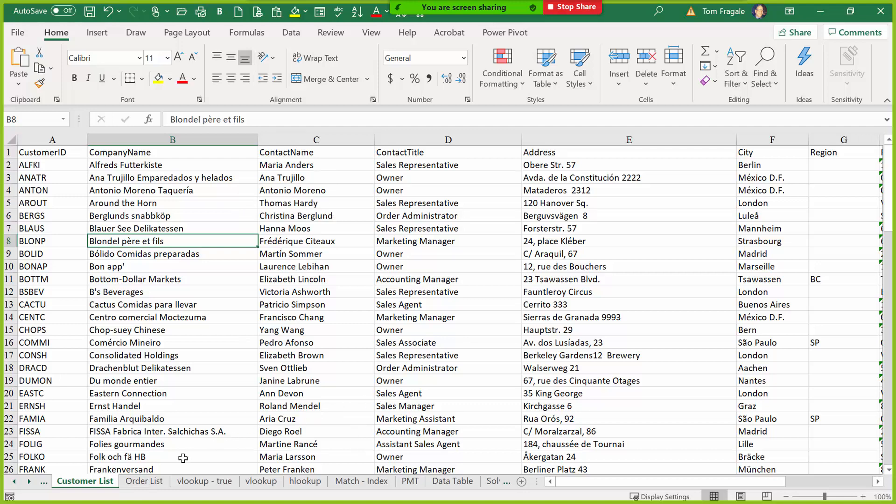
# - Go to the Order List worksheet and review its column headings and the CustomerID column
pyautogui.click(143, 483)
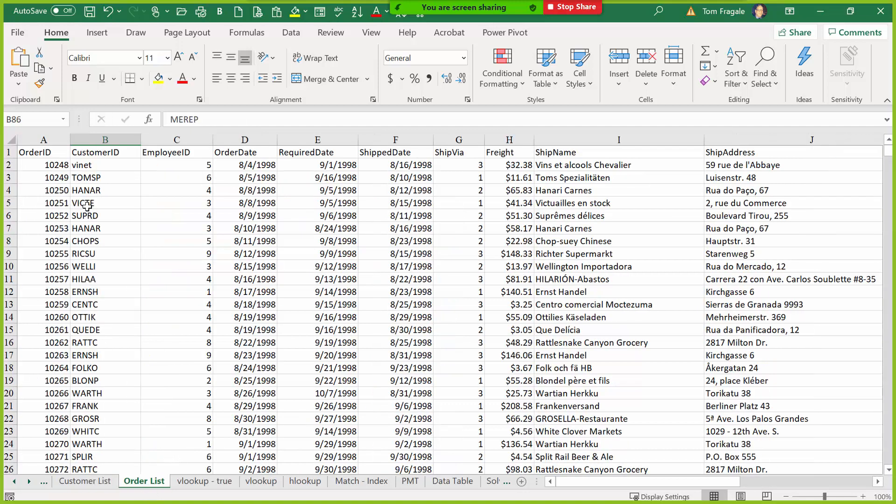
pyautogui.click(11, 152)
pyautogui.click(120, 241)
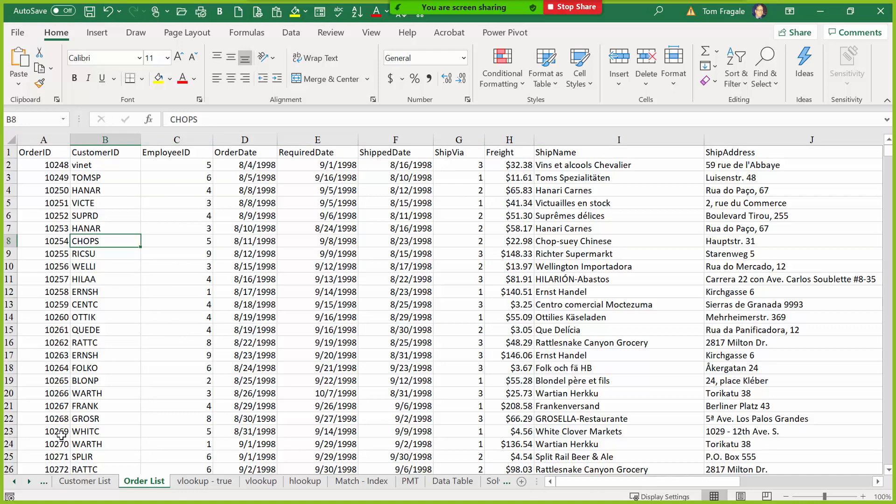
# - Go to the Suppliers worksheet using the workbook's full worksheet list
pyautogui.rightClick(28, 481)
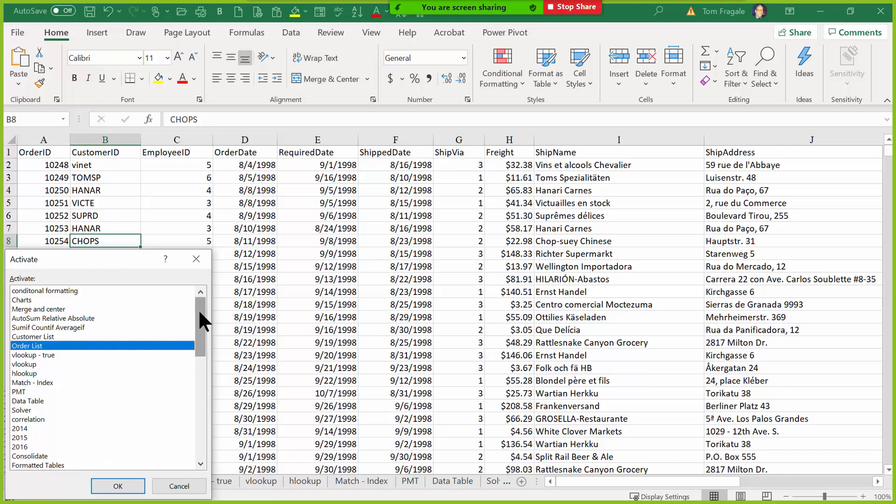
pyautogui.moveTo(198, 309); pyautogui.dragTo(201, 423)
pyautogui.click(33, 374)
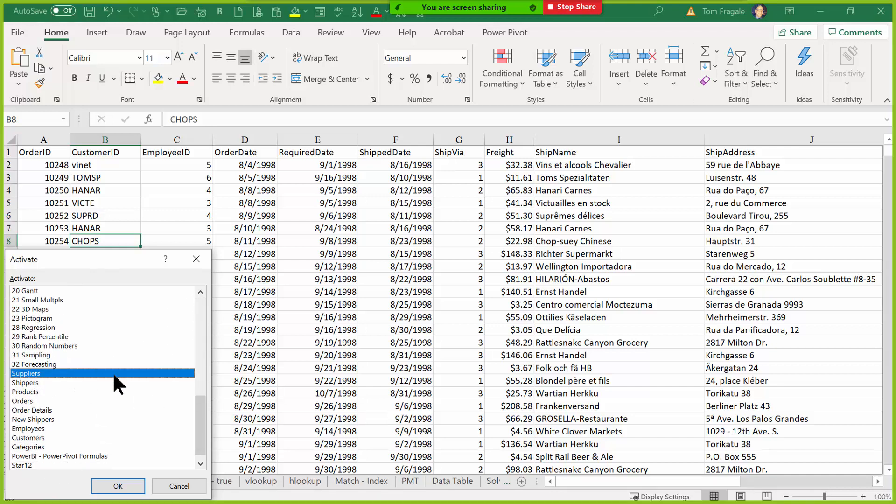
pyautogui.moveTo(107, 260); pyautogui.dragTo(246, 255)
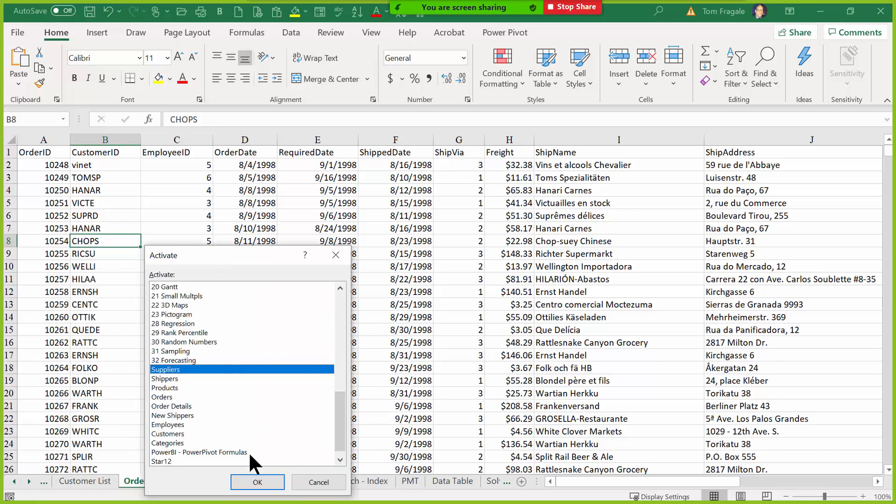
pyautogui.click(257, 486)
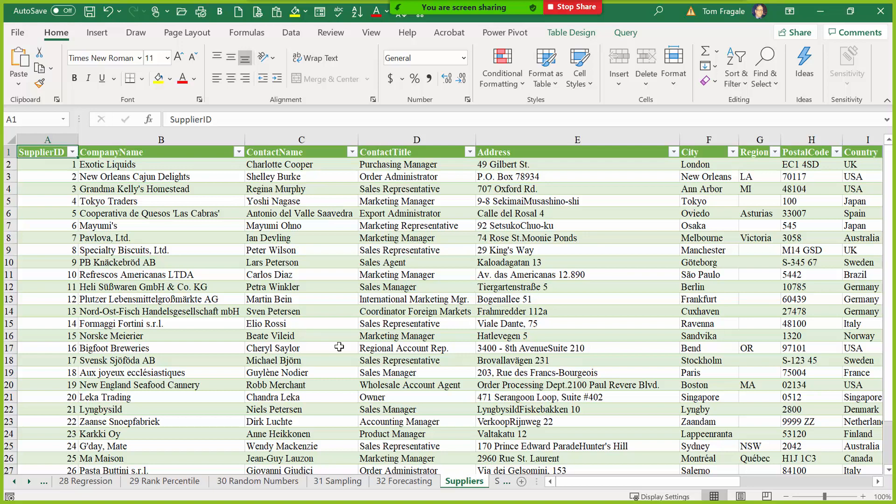
# - Review the tables on the Shippers, Products and Order Details worksheets in turn
pyautogui.click(498, 484)
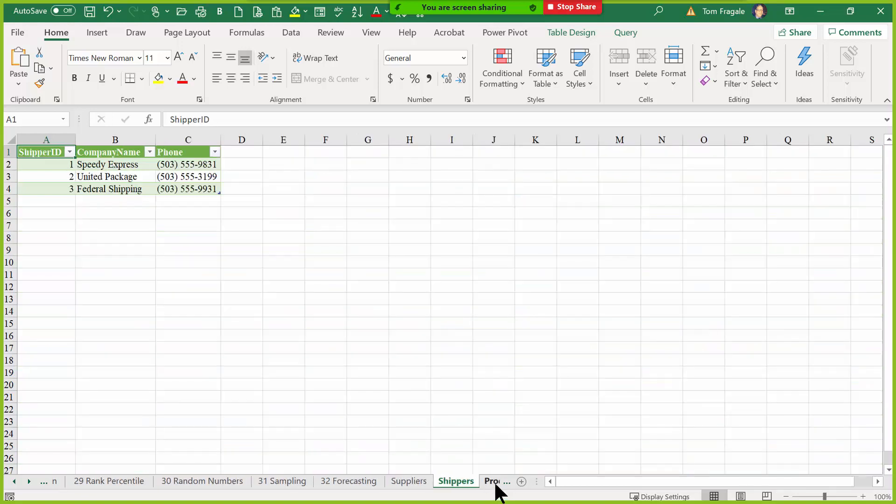
pyautogui.click(479, 485)
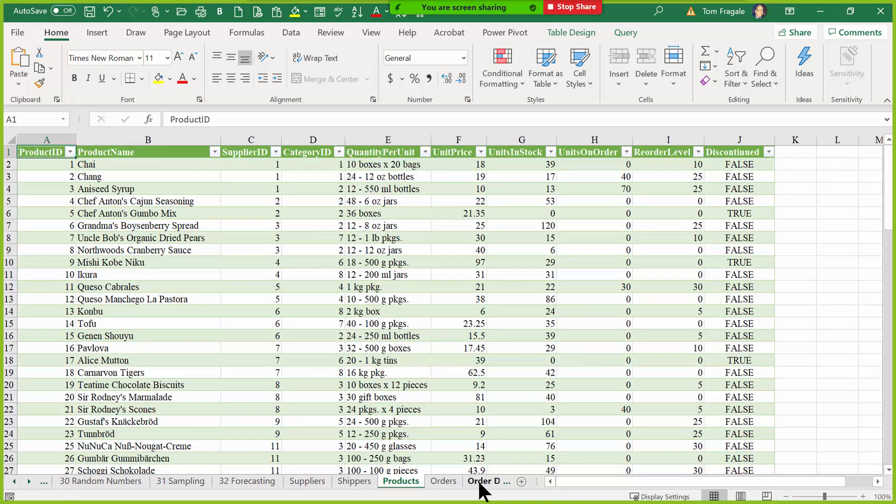
pyautogui.click(480, 485)
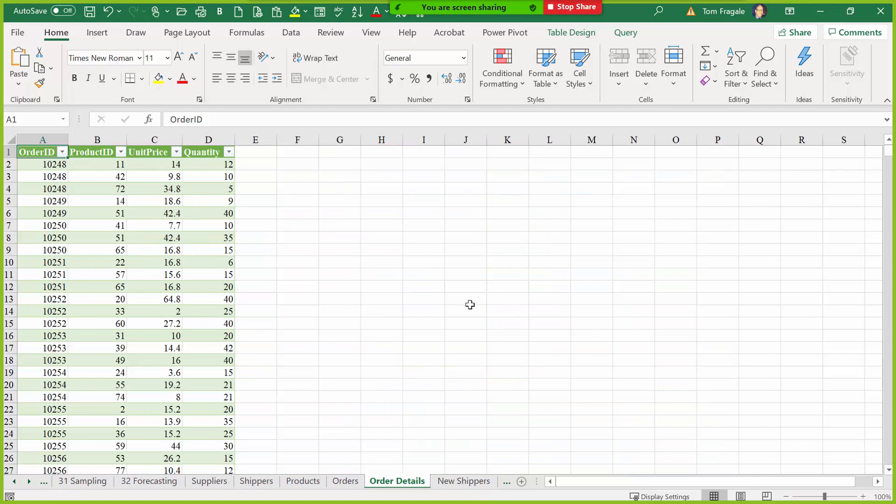
# - Close StudentFile.xlsx with its changes saved and create a new blank workbook in Excel
pyautogui.click(882, 14)
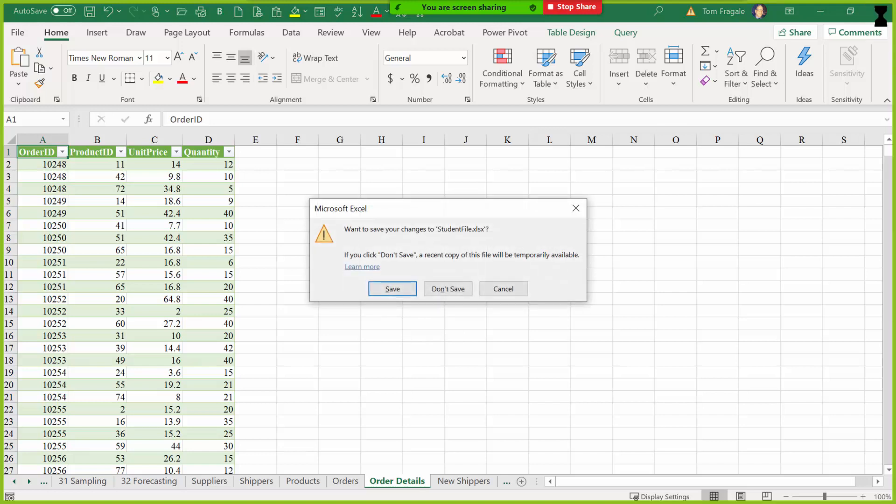
pyautogui.click(382, 290)
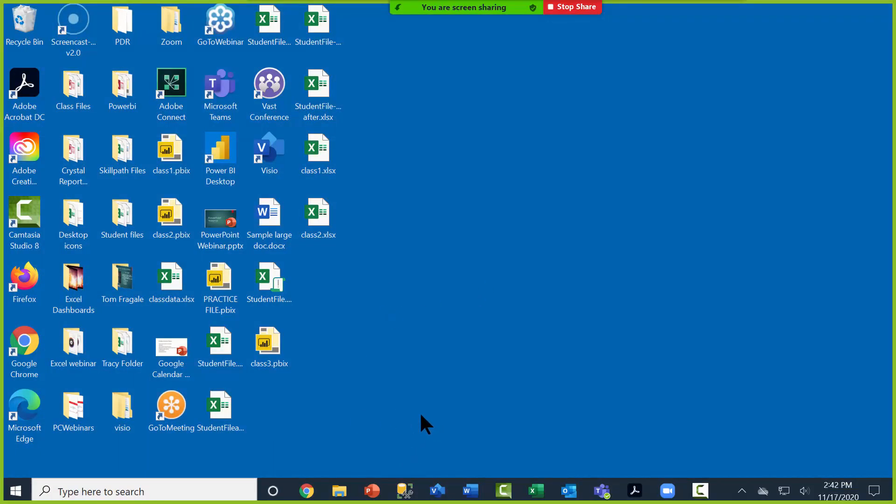
pyautogui.click(540, 497)
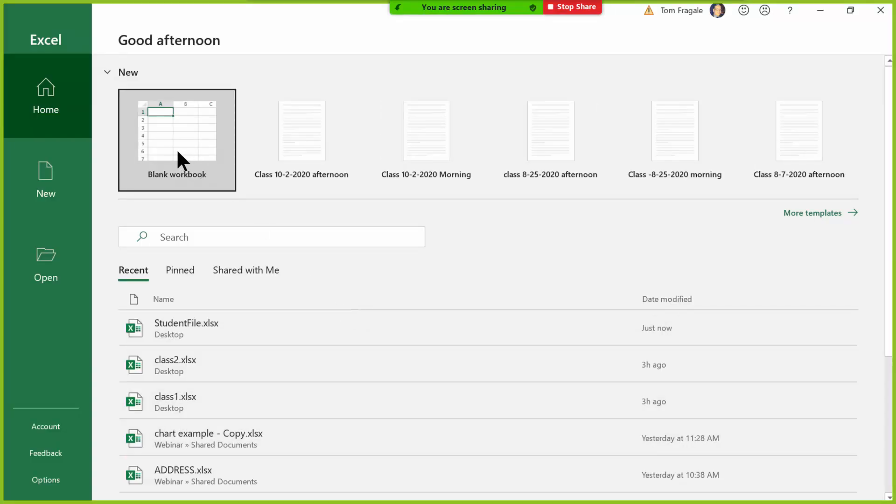
pyautogui.click(178, 152)
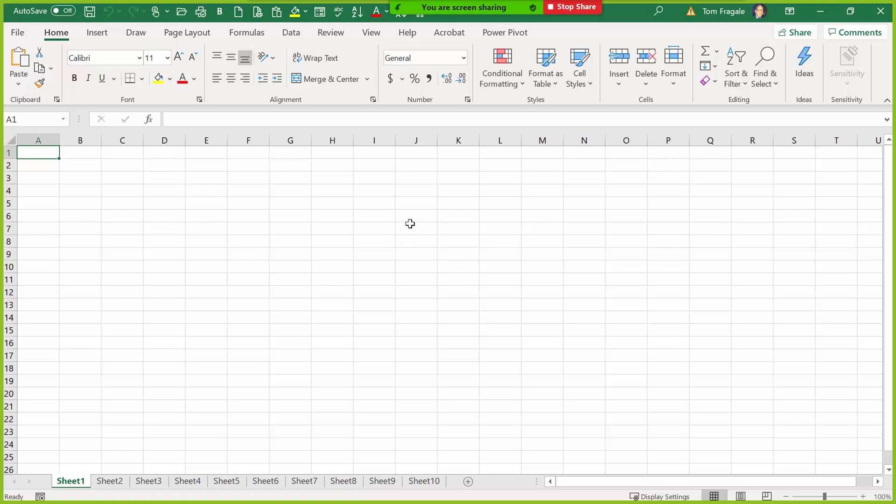
# - Examine the external data sources available for import, covering files, databases, Azure, online services and other sources
pyautogui.click(291, 33)
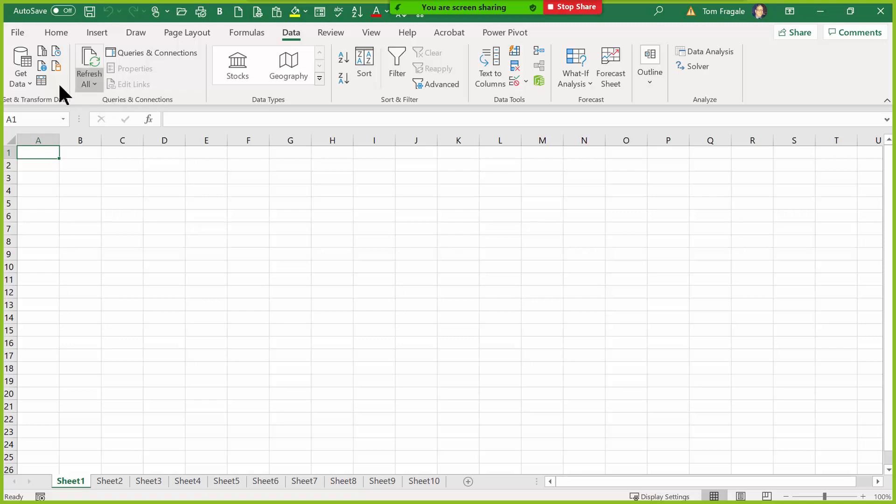
pyautogui.click(20, 84)
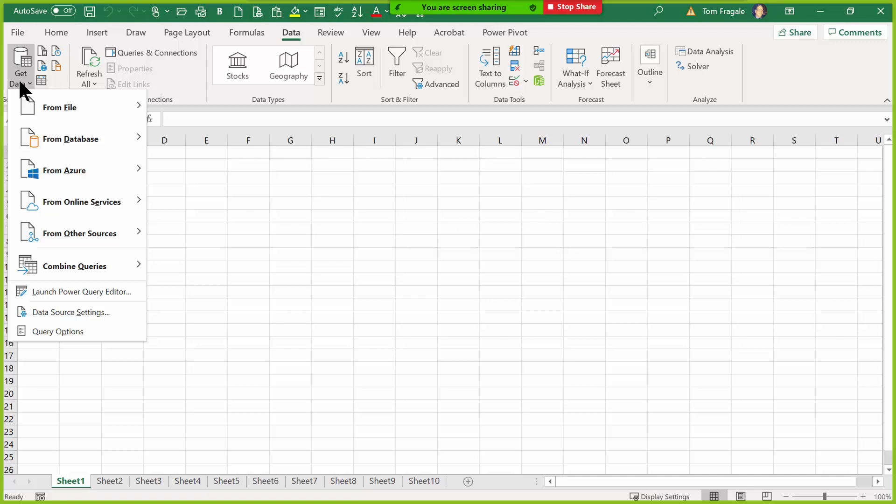
pyautogui.moveTo(49, 104)
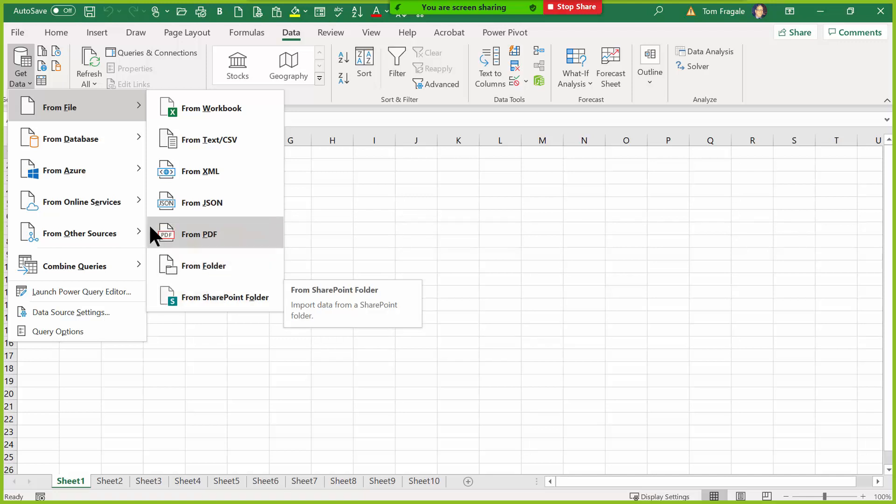
pyautogui.moveTo(86, 144)
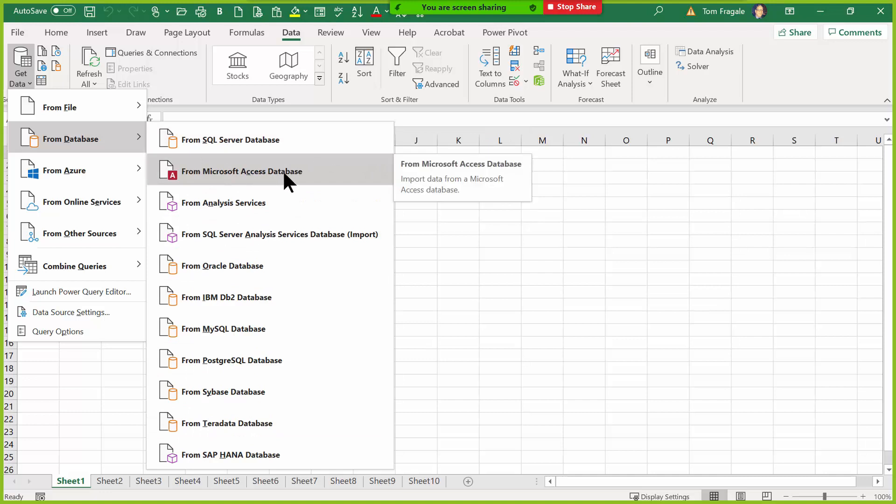
pyautogui.moveTo(53, 167)
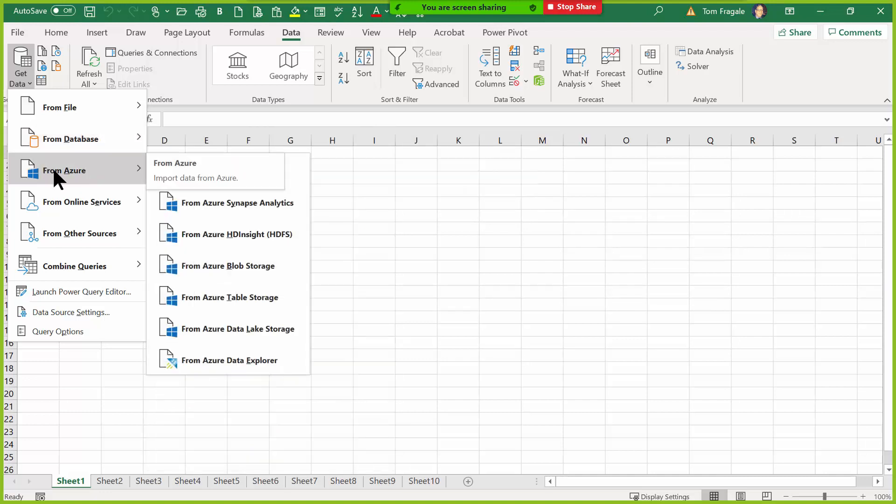
pyautogui.moveTo(59, 201)
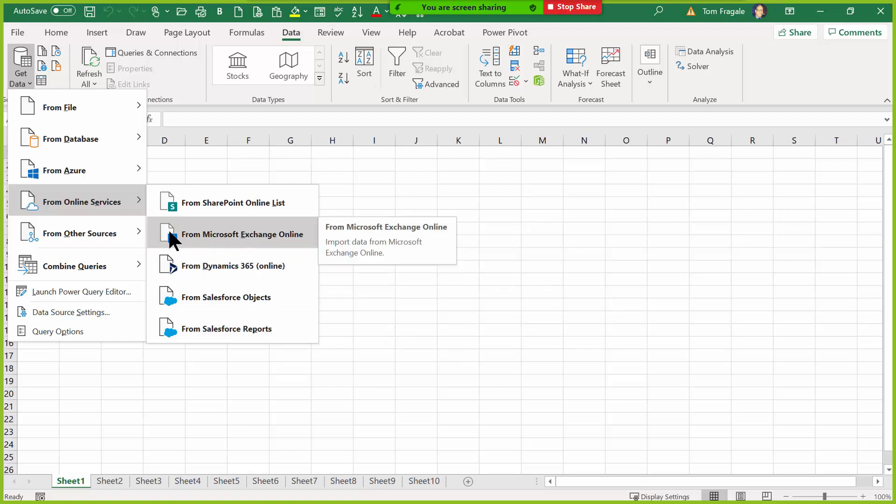
pyautogui.moveTo(91, 230)
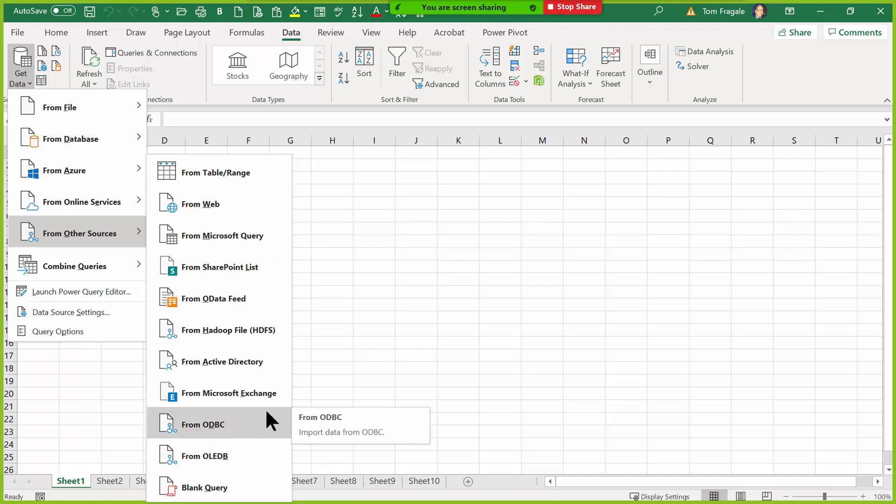
pyautogui.click(351, 280)
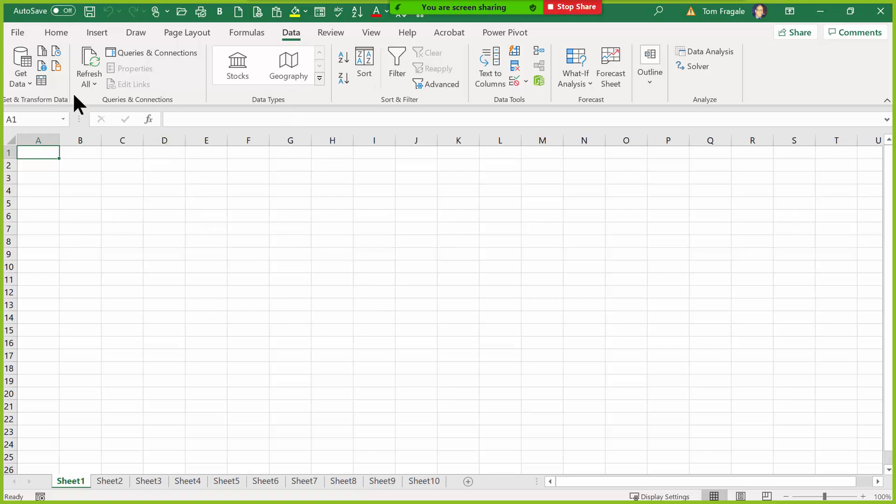
# - Connect to the StudentFile.xlsx workbook in the Desktop folder as an external data source
pyautogui.click(21, 81)
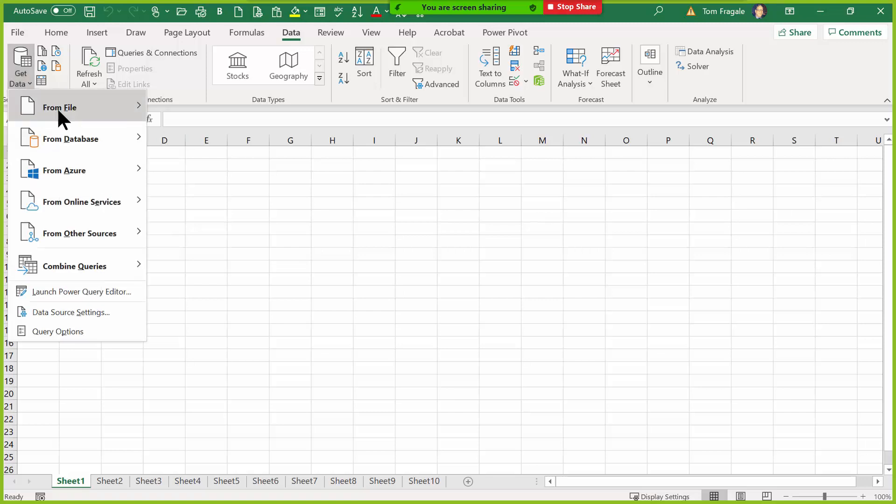
pyautogui.moveTo(58, 111)
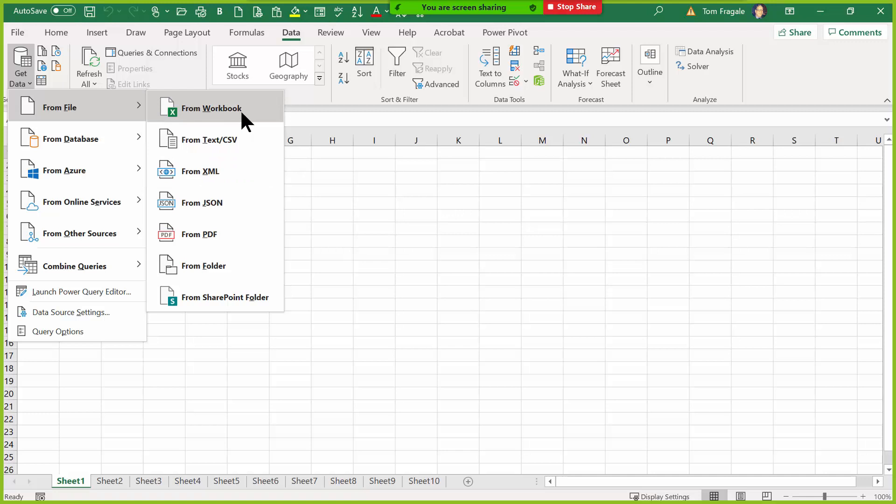
pyautogui.click(243, 108)
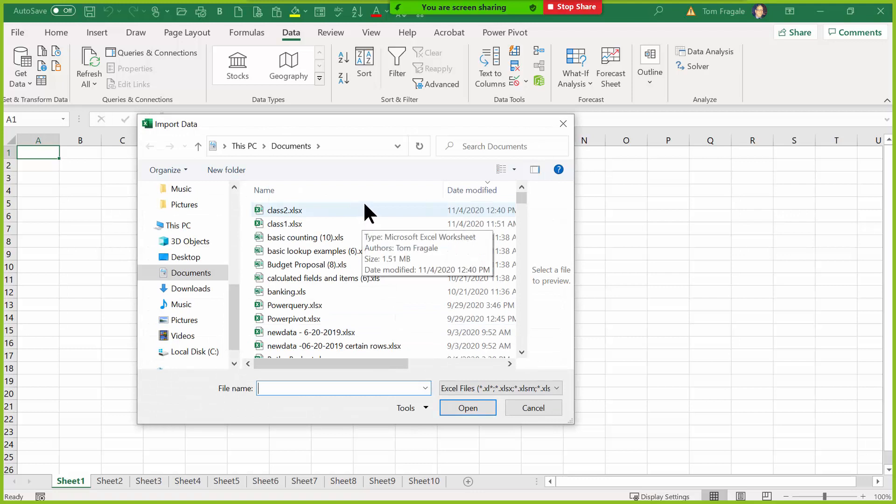
pyautogui.click(187, 259)
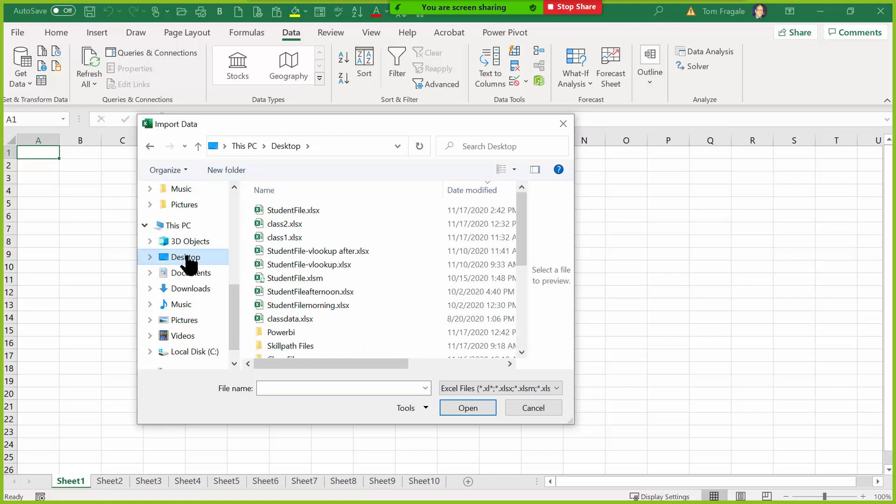
pyautogui.click(288, 210)
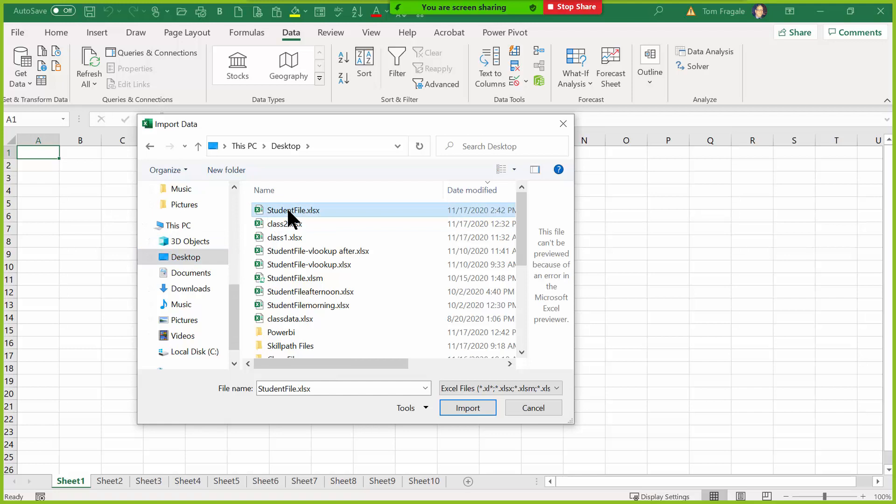
pyautogui.click(468, 408)
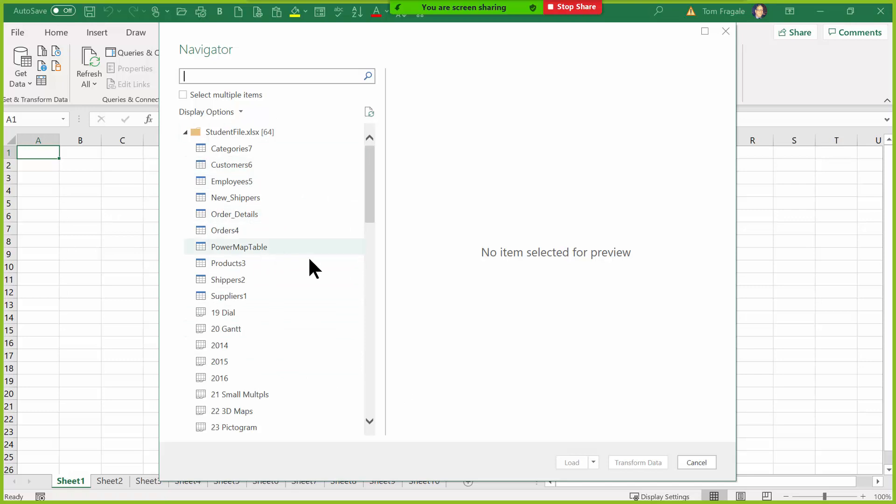
# - Select the Customer List worksheet from StudentFile.xlsx and open it for transformation in the Power Query Editor
pyautogui.moveTo(369, 165); pyautogui.dragTo(361, 258)
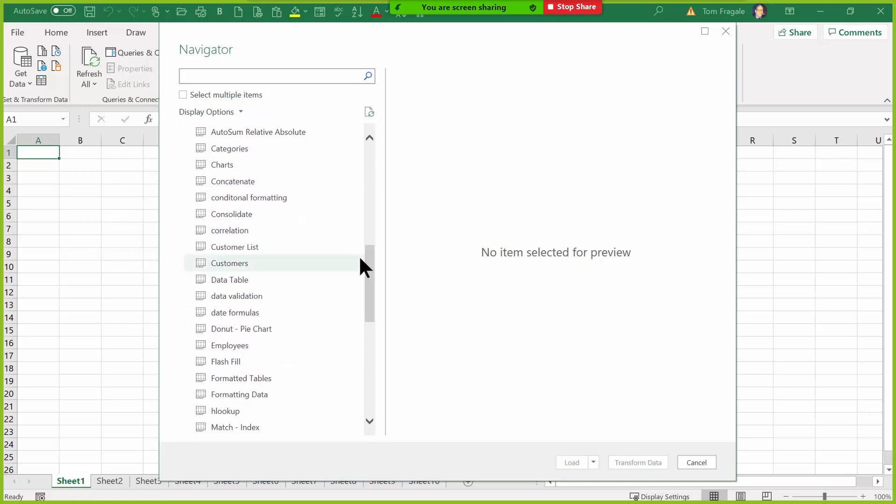
pyautogui.click(274, 248)
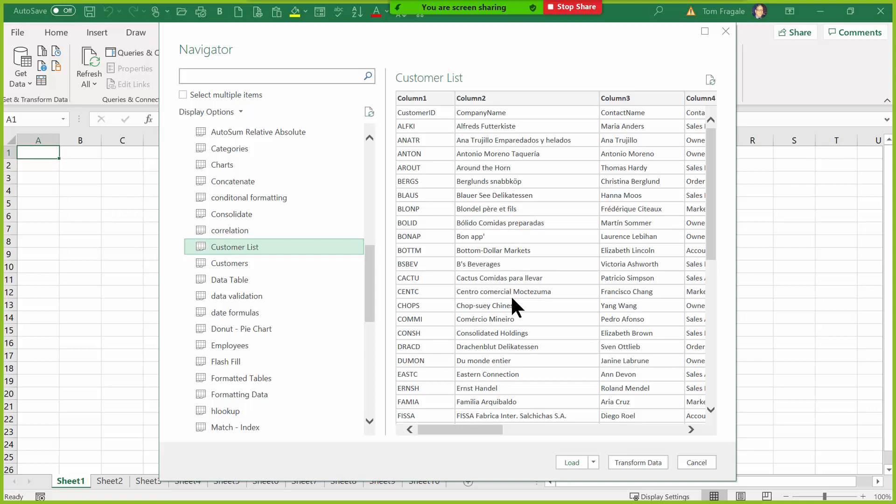
pyautogui.click(642, 463)
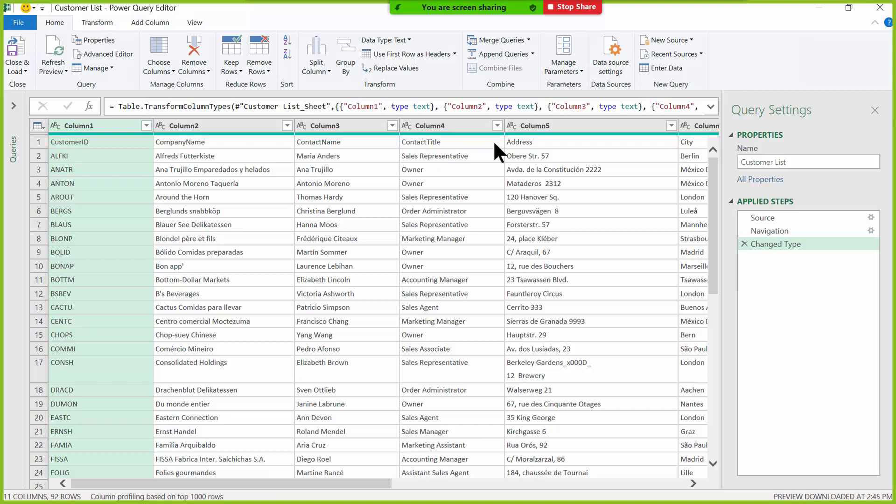
# - Use the first row of the Customer List query as headers and load the query into the workbook
pyautogui.click(428, 52)
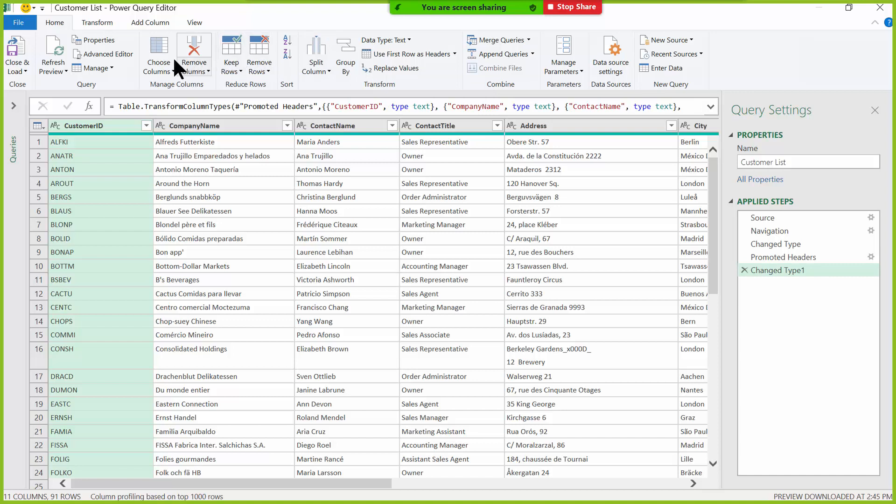
pyautogui.click(14, 52)
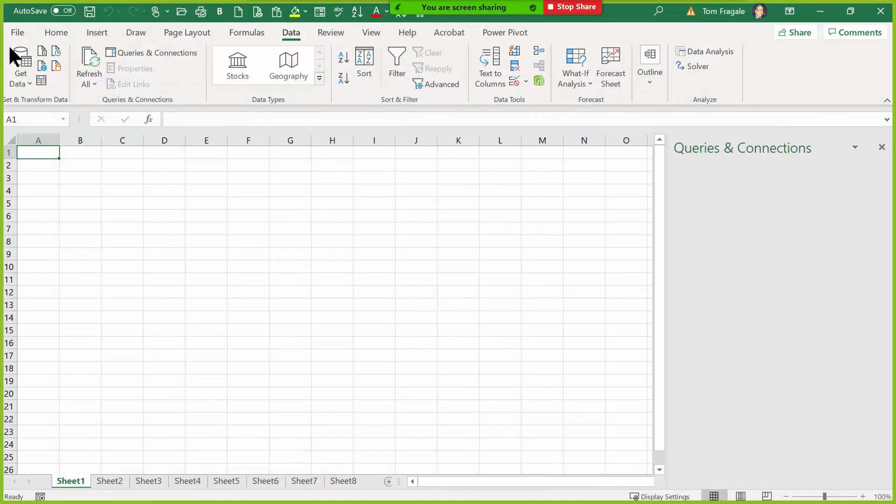
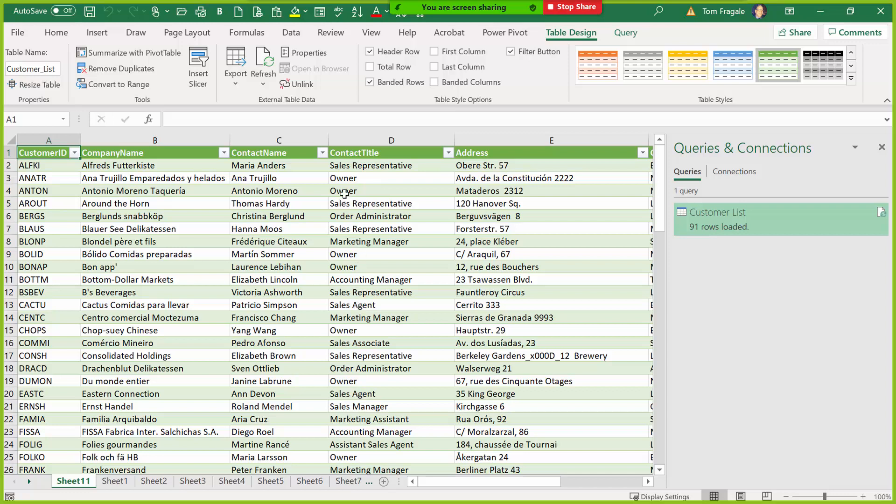
# - Connect to the StudentFile.xlsx workbook in the Desktop folder again to import another worksheet
pyautogui.click(296, 31)
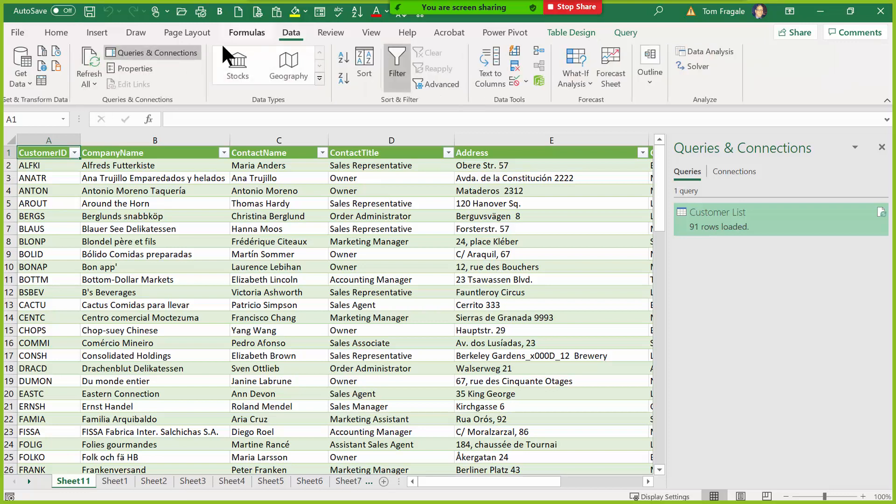
pyautogui.click(17, 83)
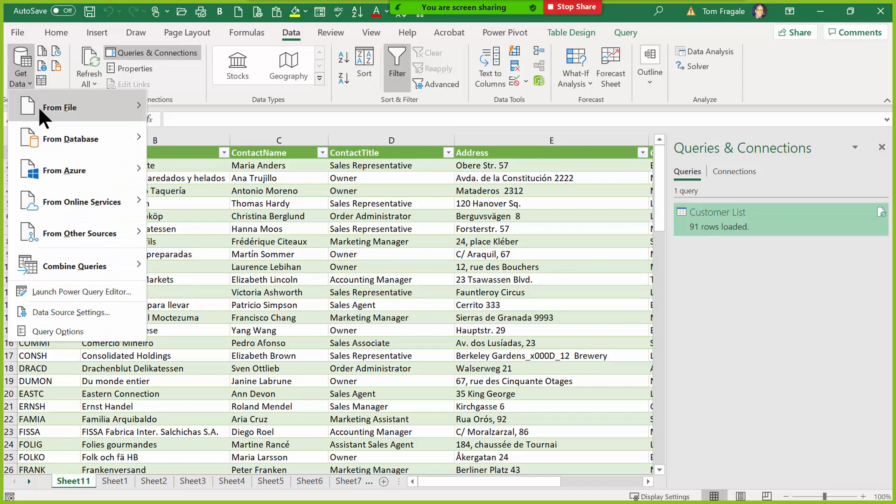
pyautogui.moveTo(39, 110)
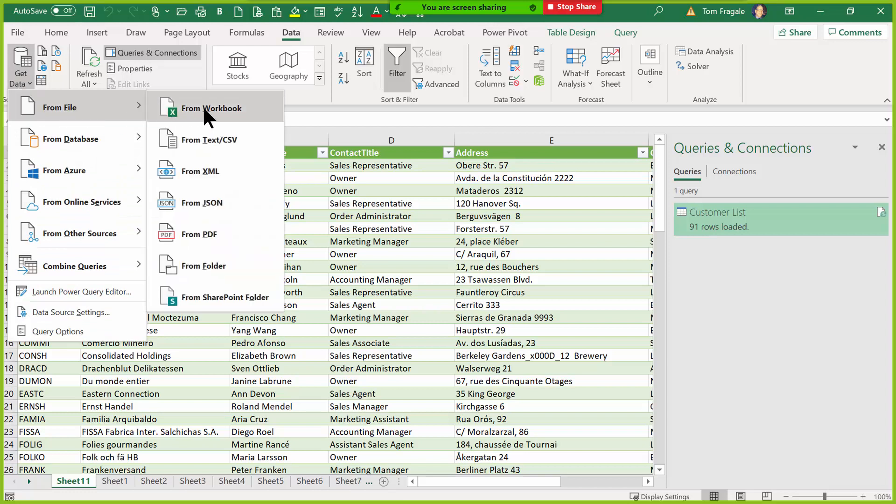
pyautogui.click(227, 108)
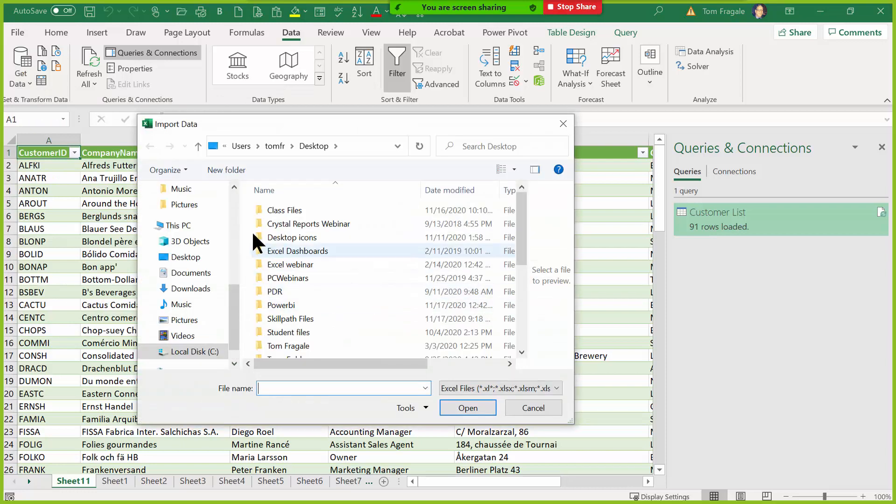
pyautogui.click(186, 257)
pyautogui.click(306, 216)
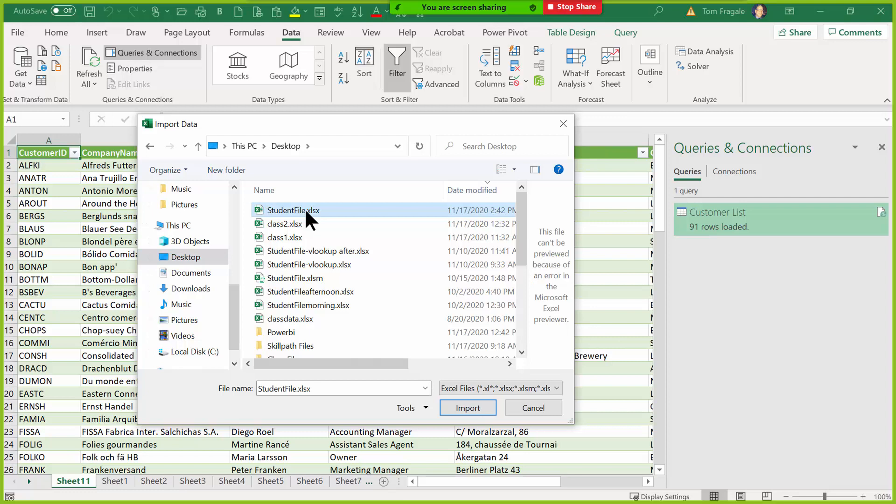
pyautogui.click(463, 407)
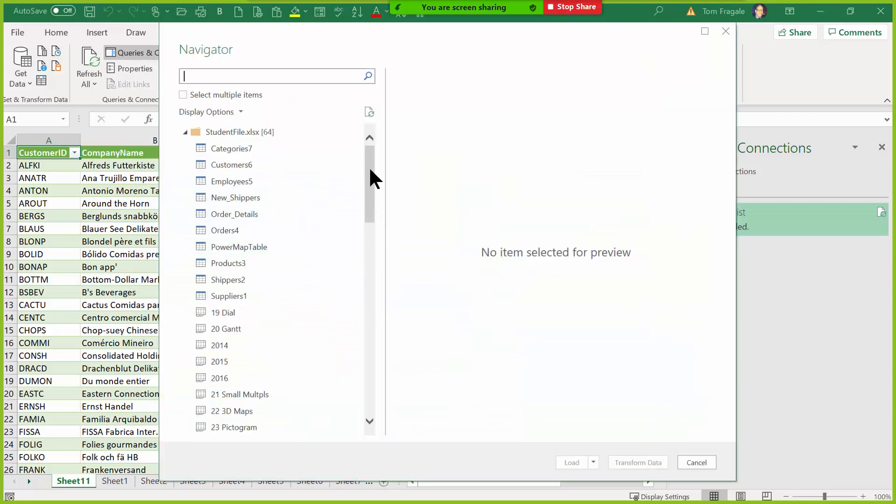
# - Select the Order List worksheet from StudentFile.xlsx and open it for transformation in the Power Query Editor
pyautogui.moveTo(369, 156); pyautogui.dragTo(373, 333)
pyautogui.click(230, 313)
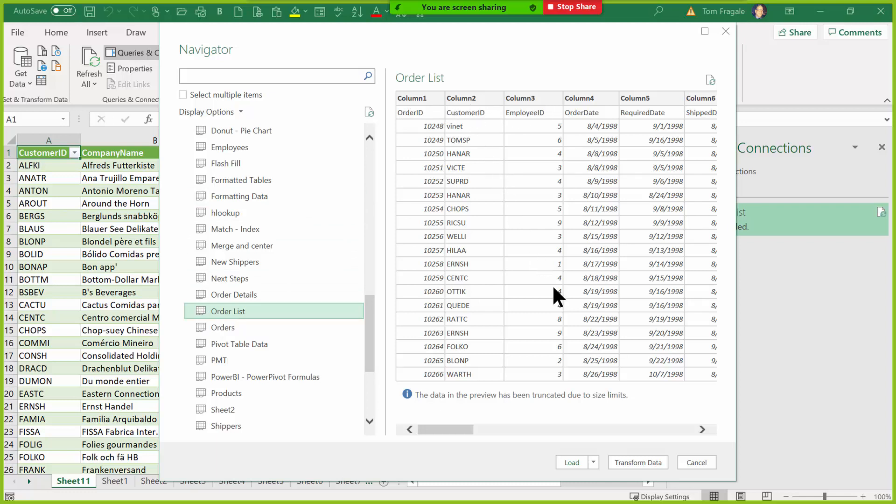
pyautogui.click(636, 463)
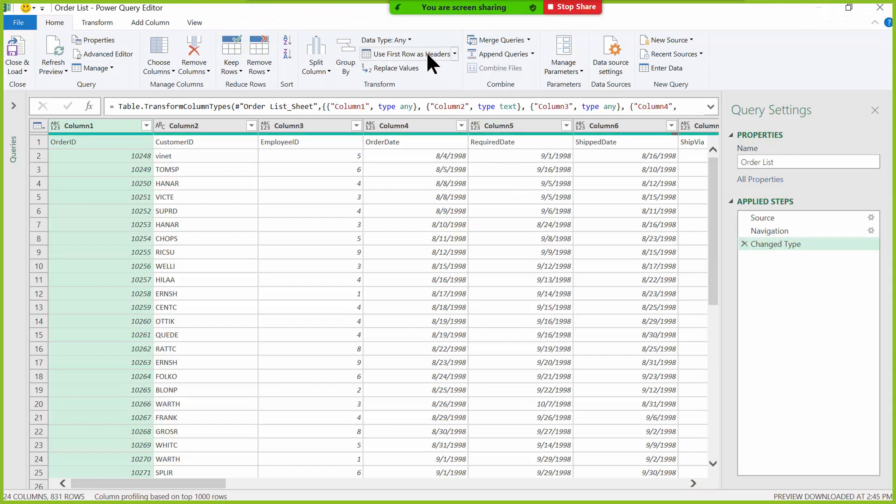
# - Use the first row of the Order List query as headers and load the query into the workbook
pyautogui.click(426, 54)
pyautogui.click(427, 53)
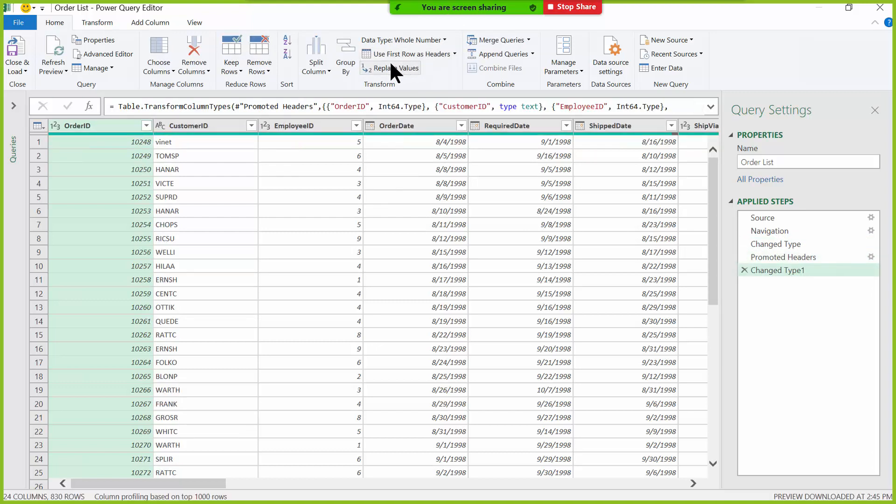
pyautogui.click(12, 51)
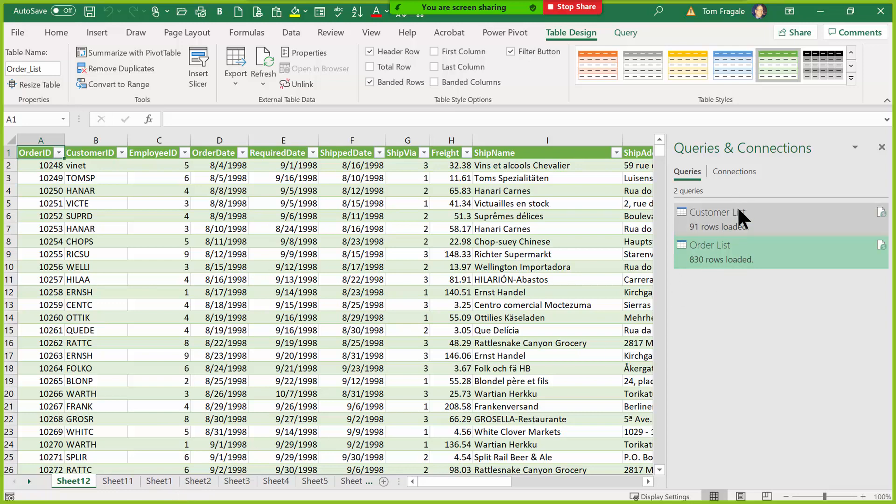
# - Examine the loaded Customer List and Order List tables by switching between their queries
pyautogui.click(748, 216)
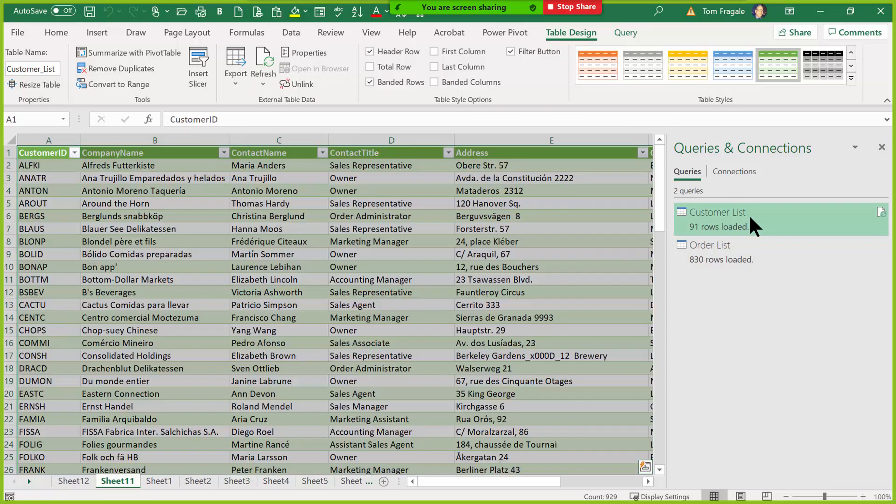
pyautogui.click(731, 254)
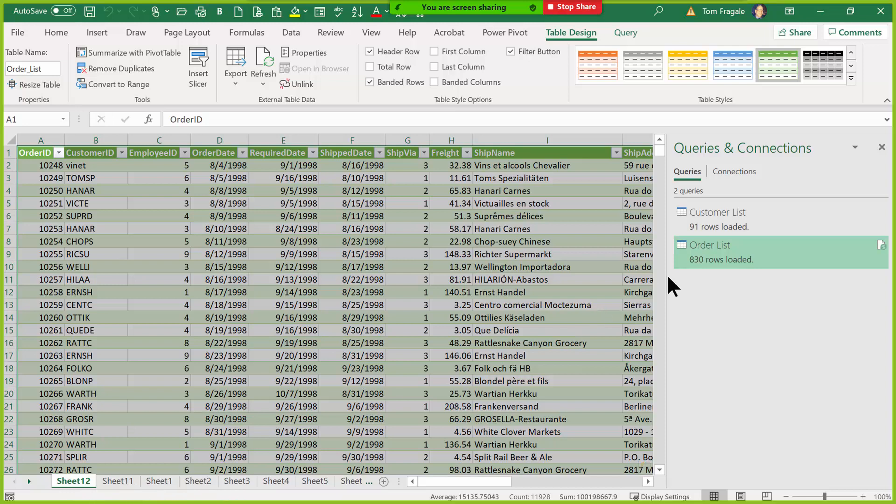
pyautogui.click(728, 224)
pyautogui.click(724, 245)
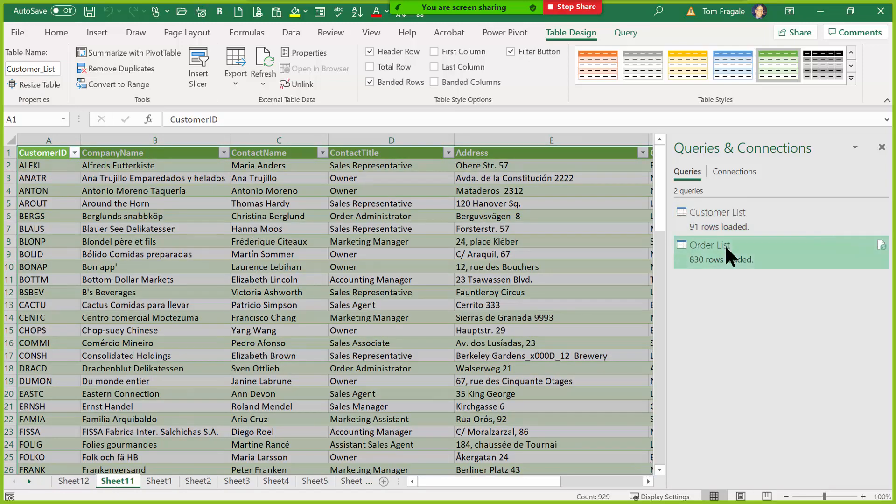
pyautogui.click(736, 222)
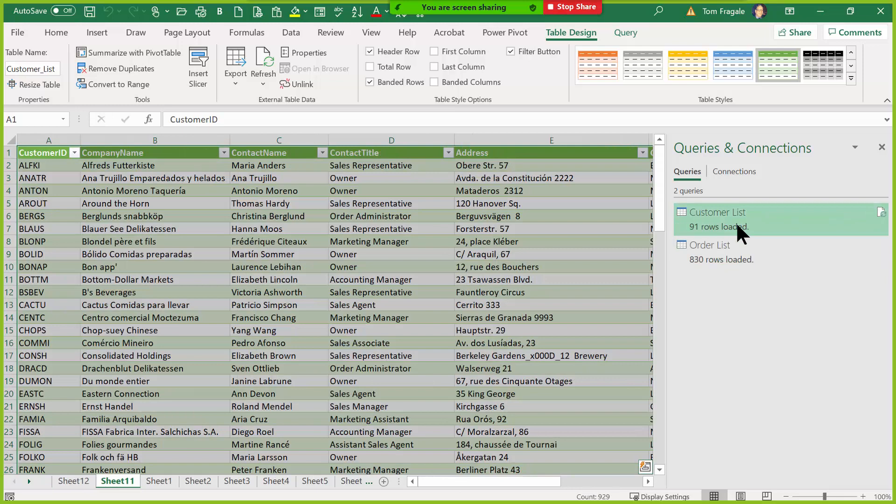
pyautogui.click(731, 248)
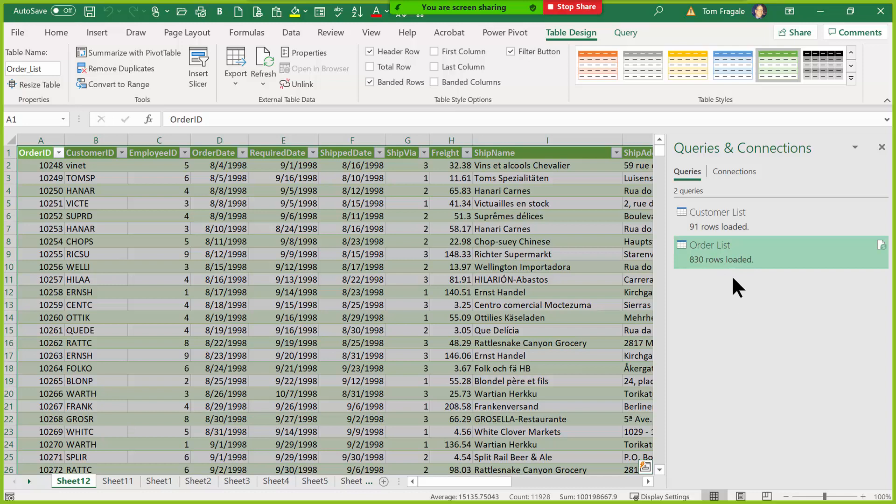
pyautogui.click(523, 270)
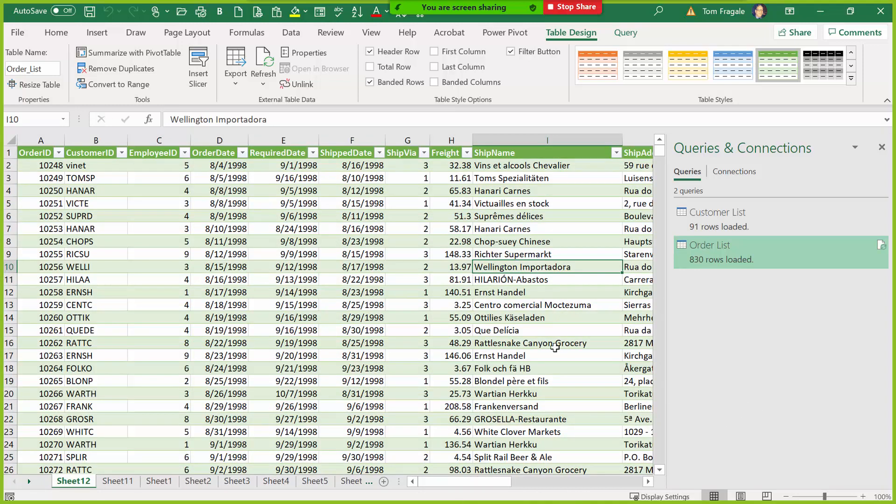
# - Open the Customer List query for editing in the Power Query Editor
pyautogui.click(716, 216)
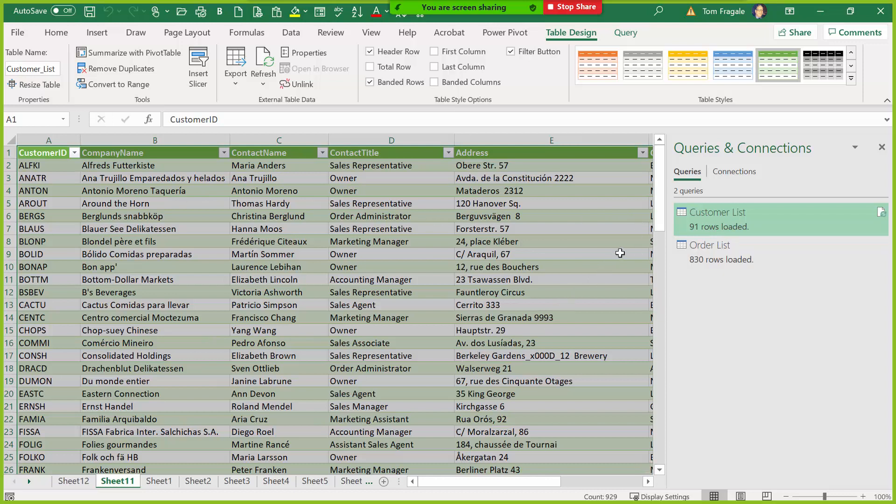
pyautogui.moveTo(707, 214)
pyautogui.click(625, 32)
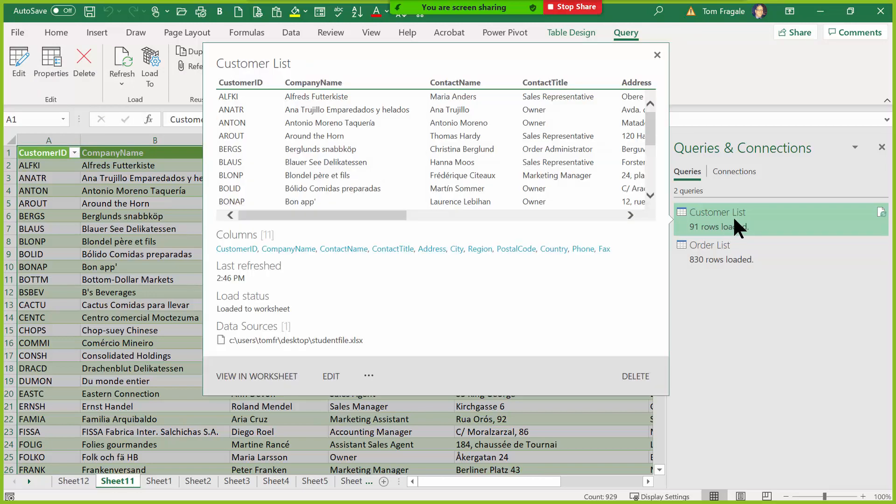
pyautogui.rightClick(730, 217)
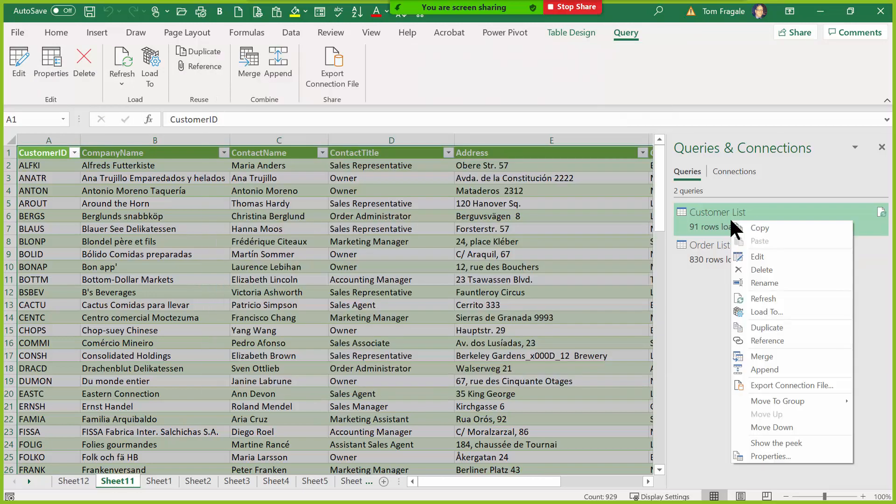
pyautogui.click(780, 256)
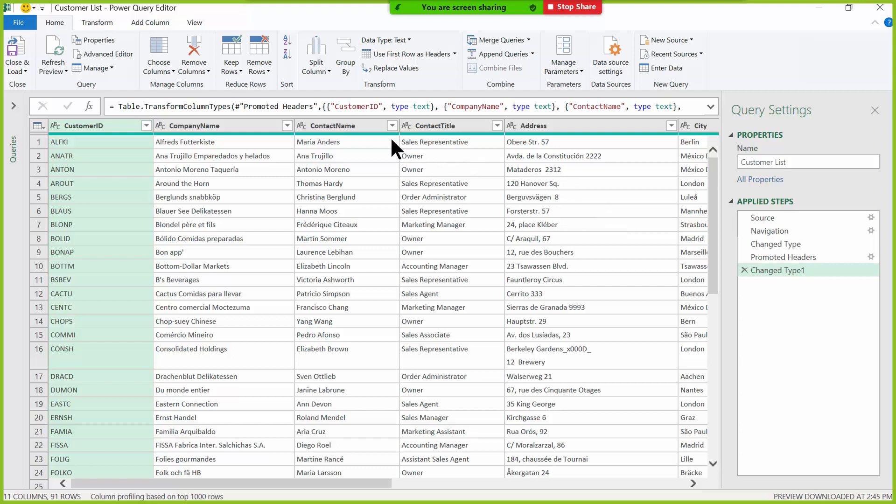
# - Split the ContactName column by the space delimiter at each occurrence
pyautogui.click(345, 126)
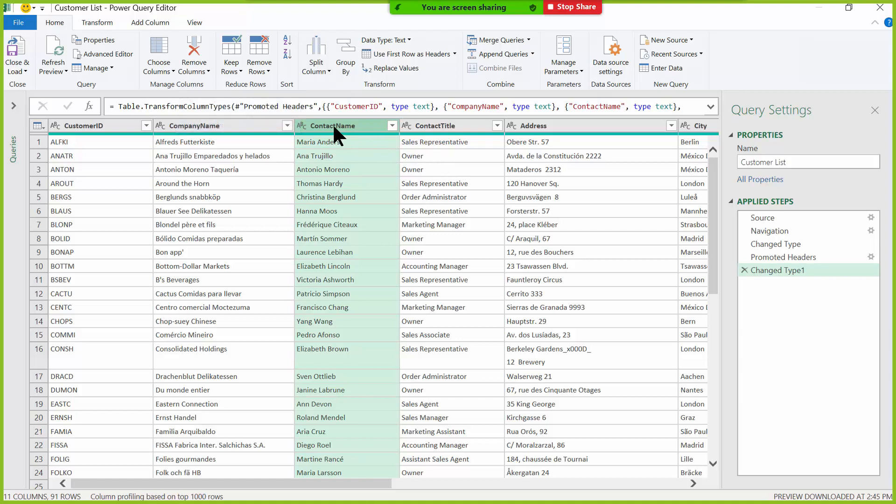
pyautogui.click(314, 57)
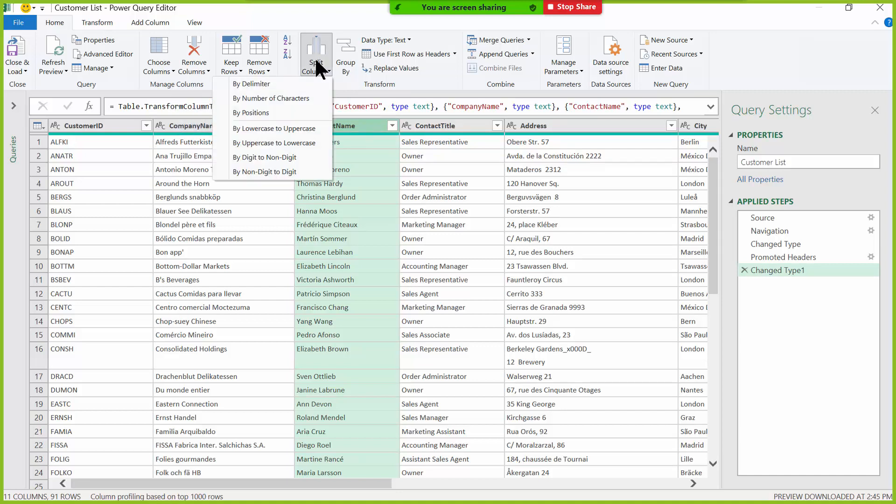
pyautogui.click(268, 84)
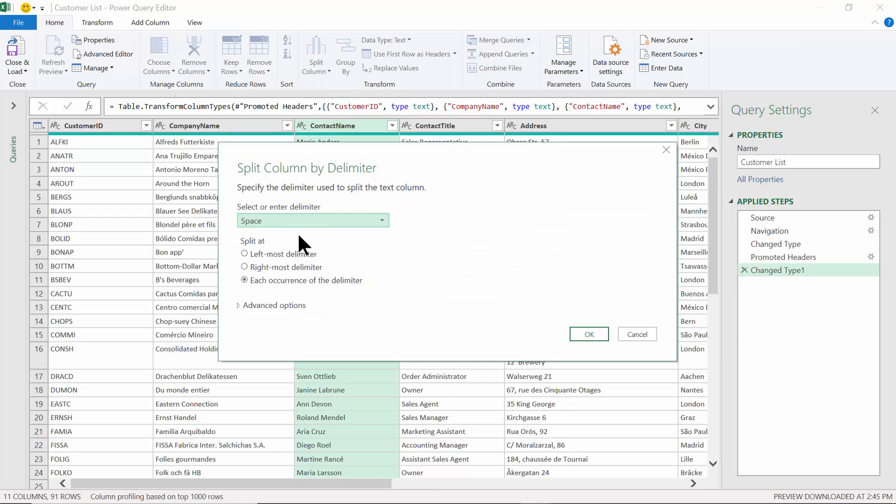
pyautogui.click(580, 336)
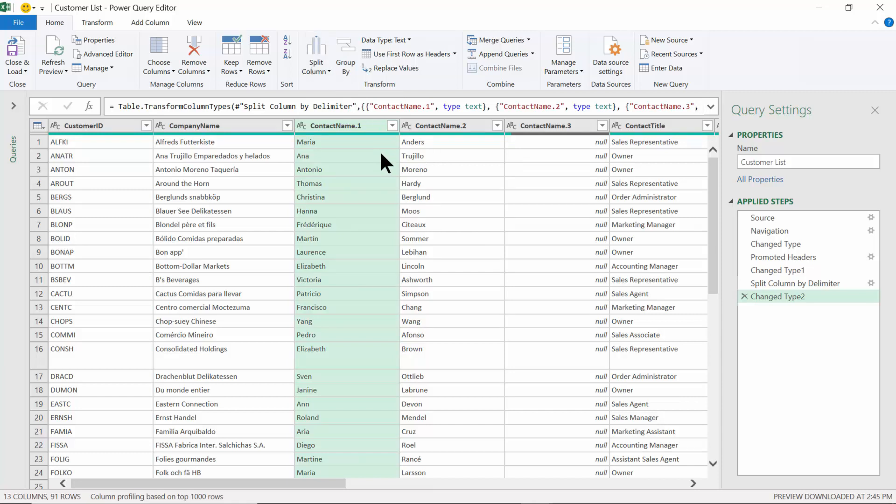
# - Rename the ContactName.1 column as Firstname
pyautogui.click(343, 127)
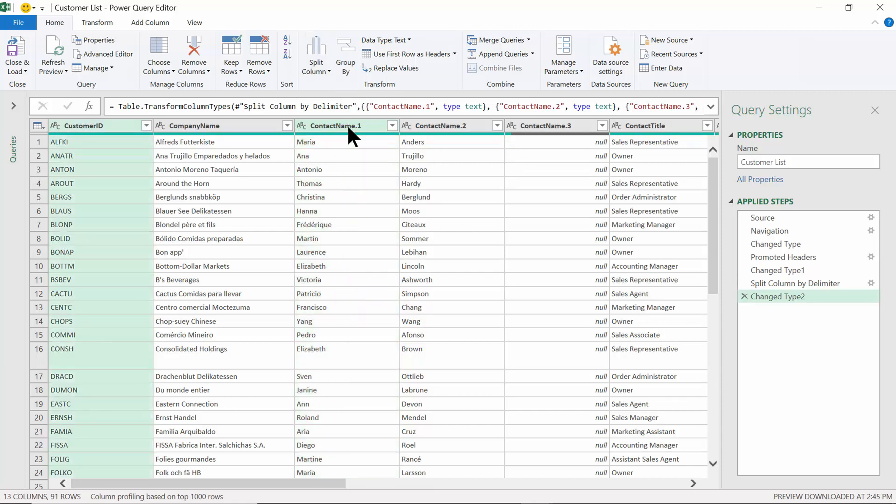
pyautogui.rightClick(349, 129)
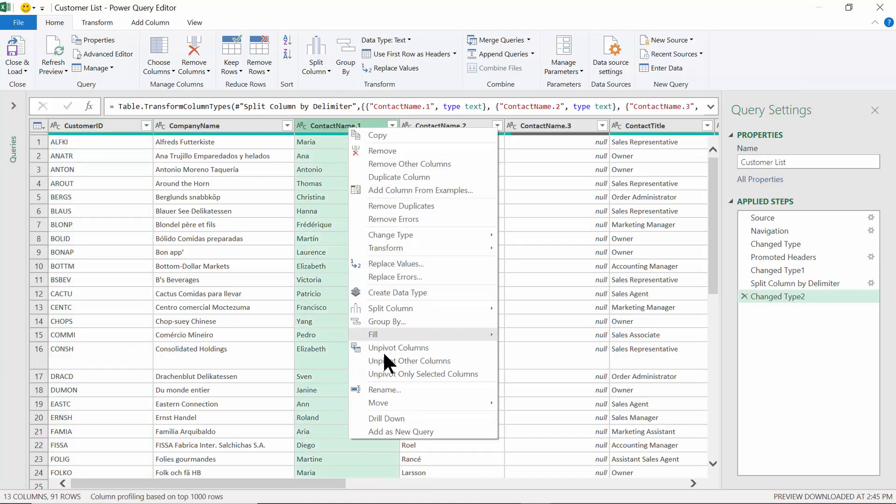
pyautogui.click(386, 389)
pyautogui.write('Fira')
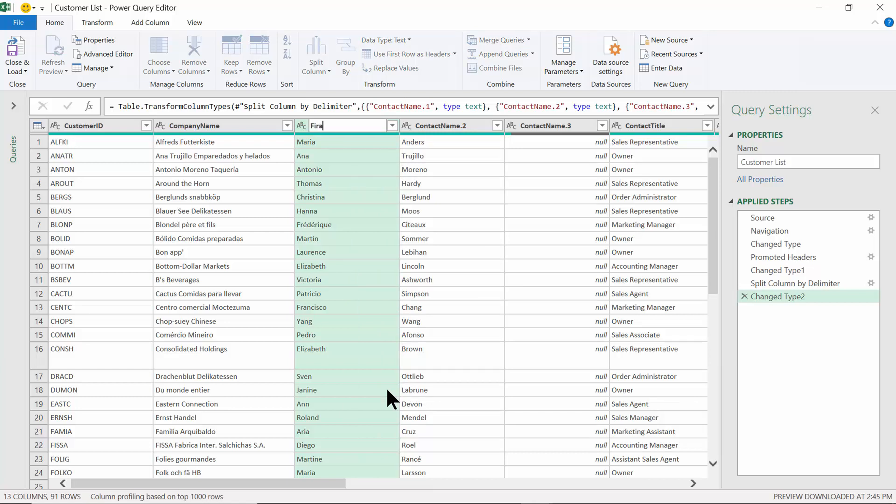
pyautogui.press('BackSpace')
pyautogui.write('stname')
pyautogui.press('Return')
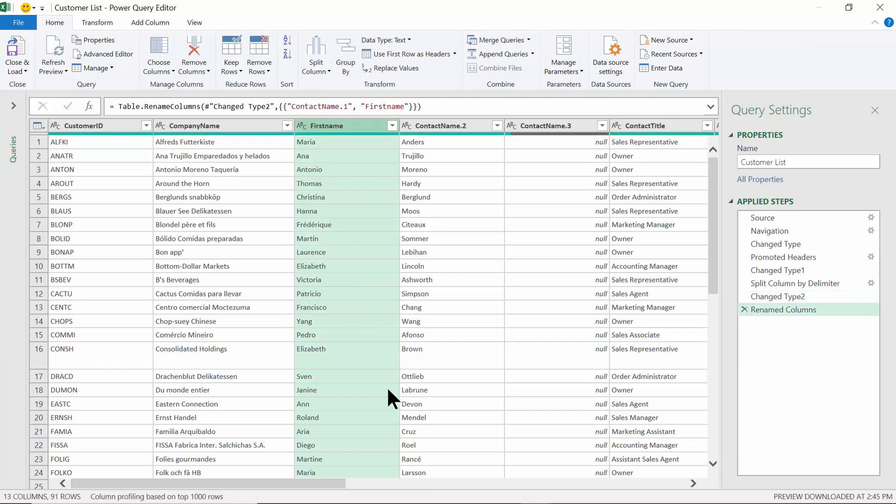
# - Rename the ContactName.2 column as Lastname
pyautogui.rightClick(441, 124)
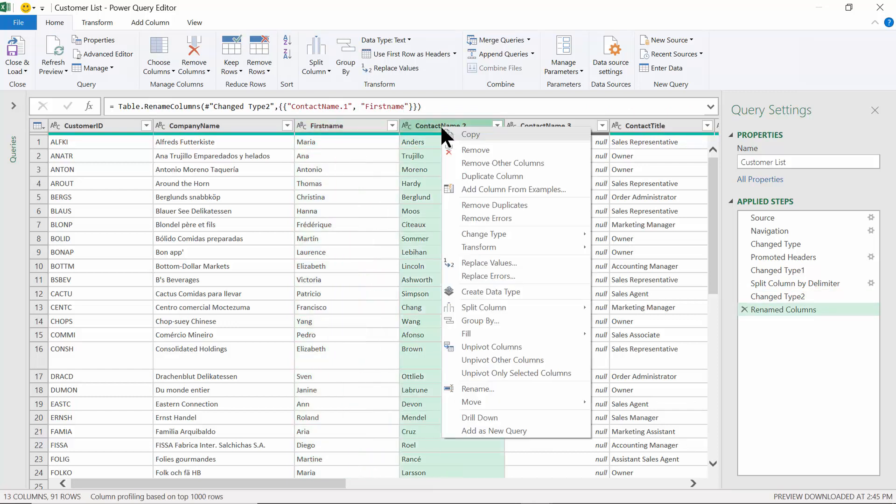
pyautogui.click(485, 389)
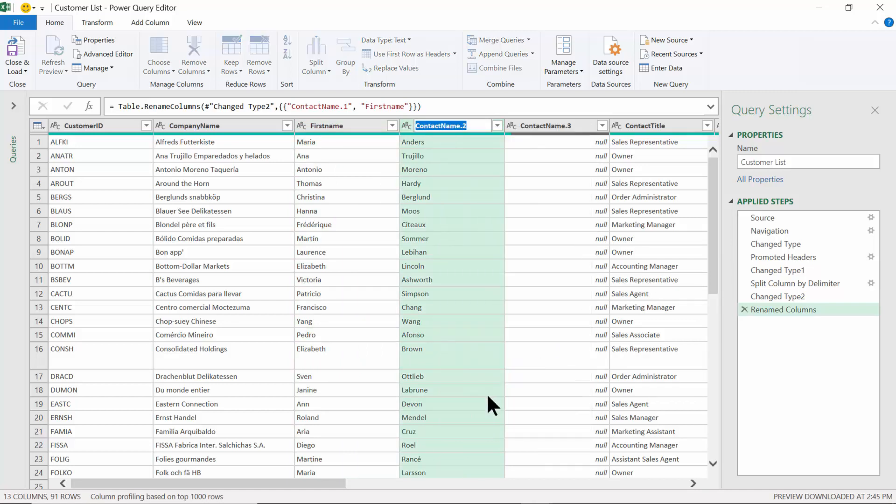
pyautogui.write('Lastname')
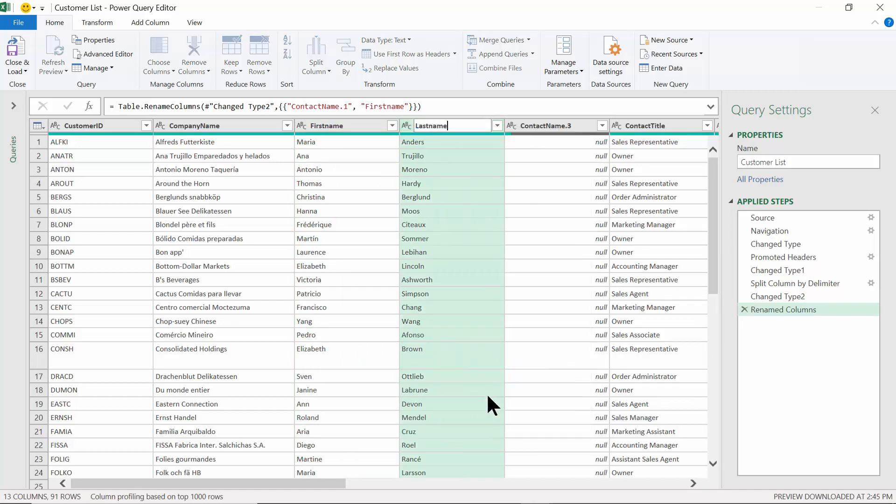
pyautogui.press('Return')
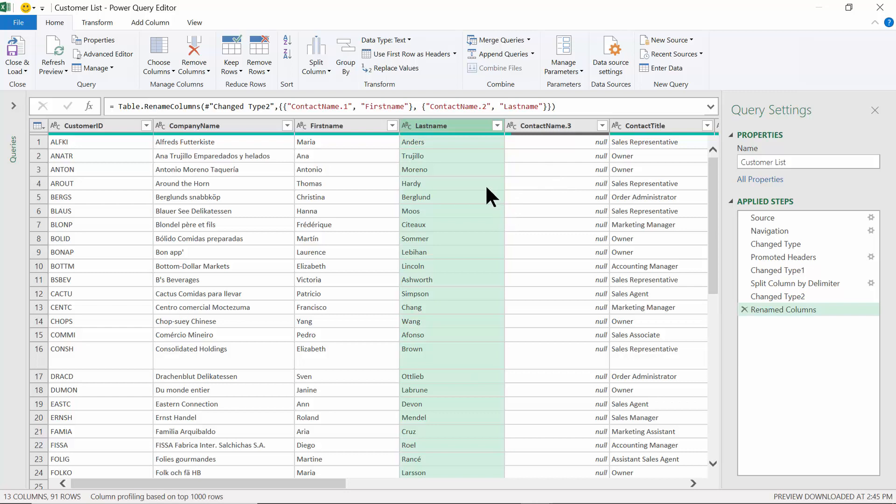
# - Add a column named Contactname that merges the Firstname and Lastname columns with a space separator
pyautogui.click(334, 130)
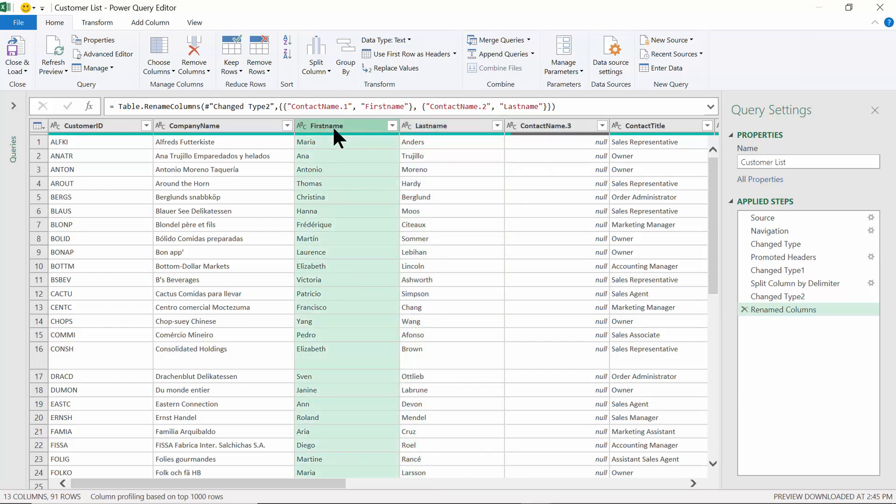
pyautogui.keyDown('ctrl'); pyautogui.click(444, 127); pyautogui.keyUp('ctrl')
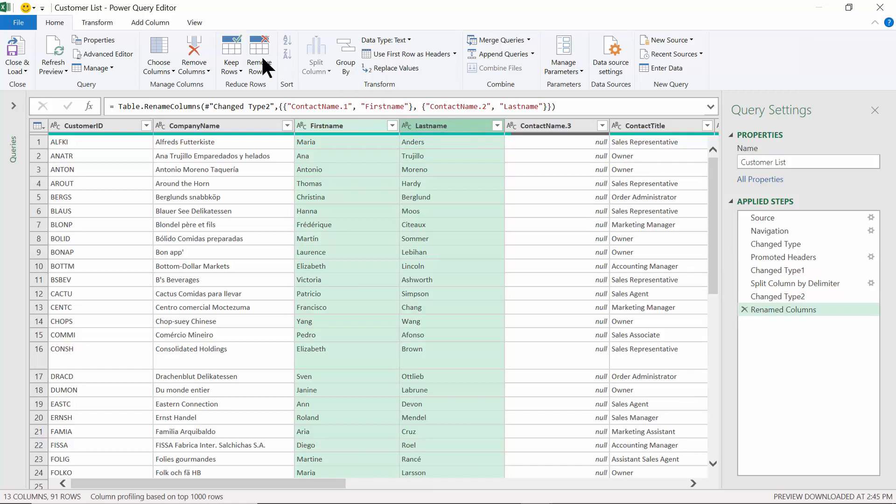
pyautogui.click(146, 23)
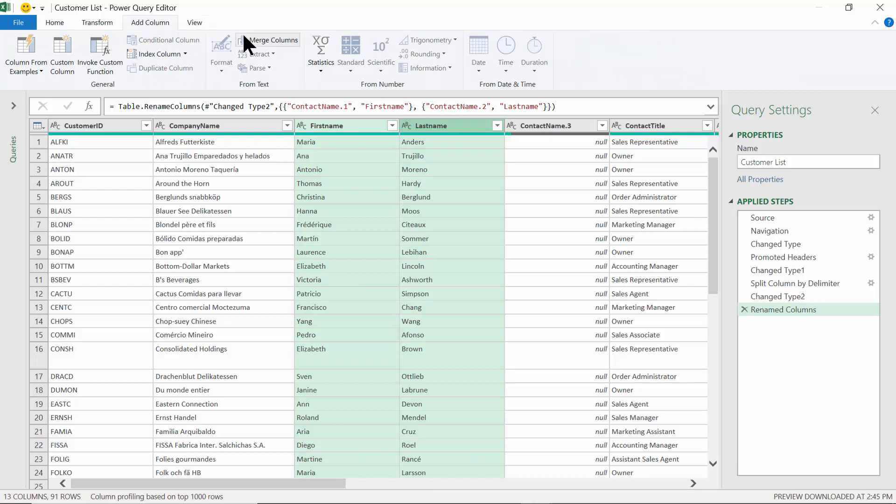
pyautogui.click(269, 41)
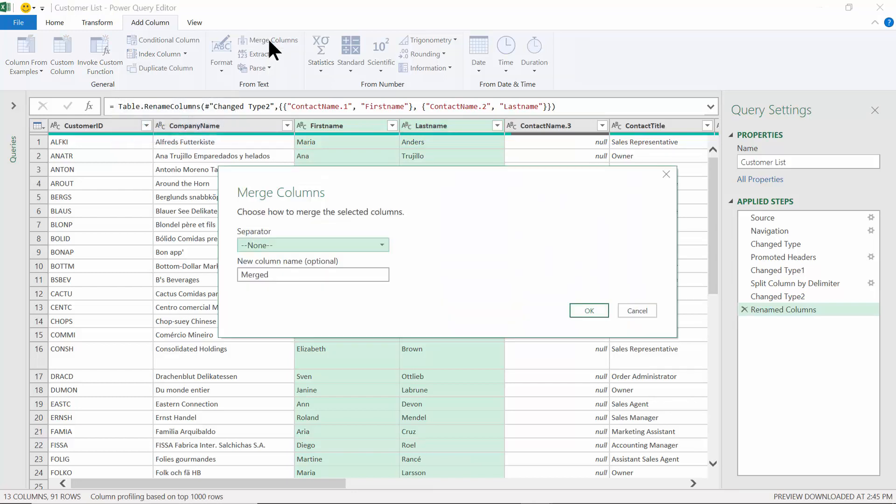
pyautogui.click(378, 244)
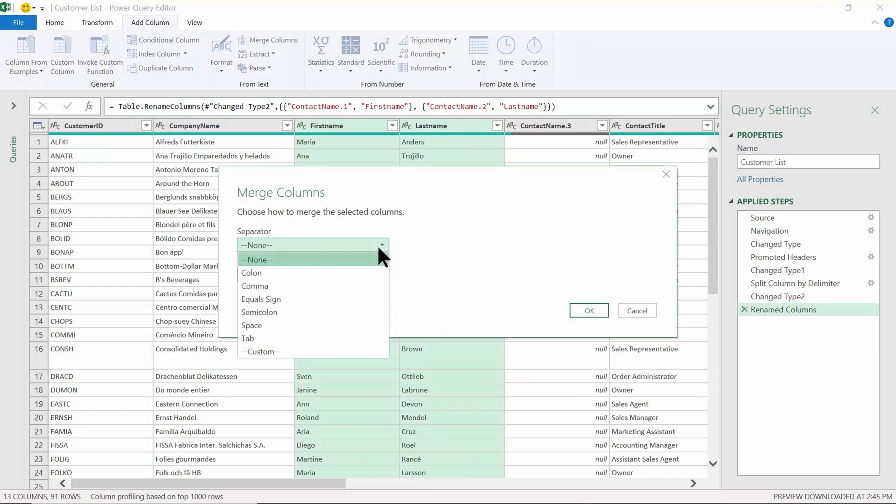
pyautogui.click(262, 325)
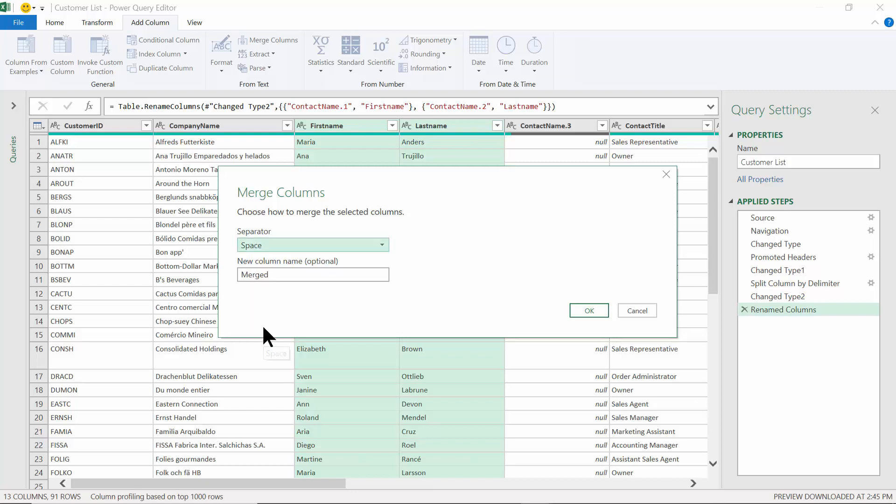
pyautogui.press('Tab')
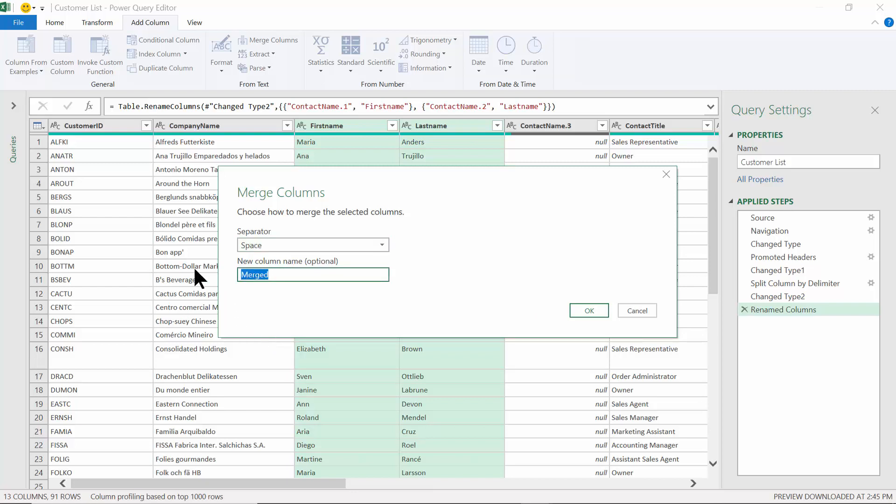
pyautogui.write('Conta')
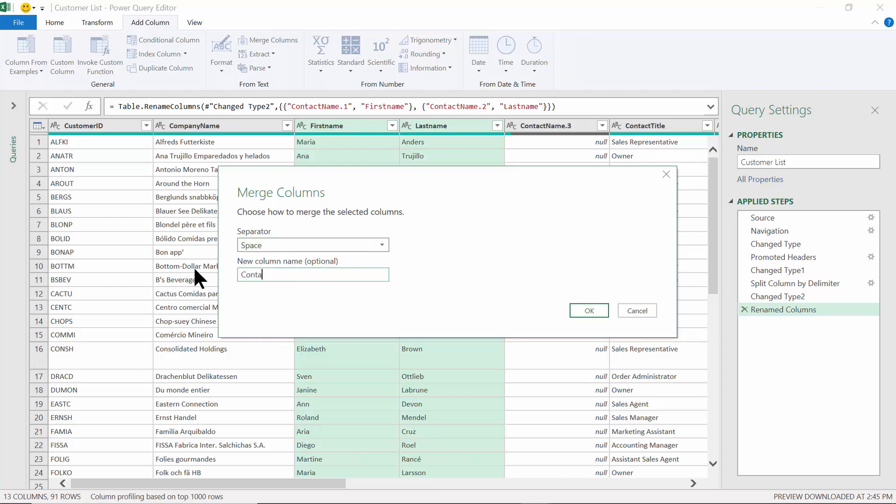
pyautogui.write('ctname')
pyautogui.press('Return')
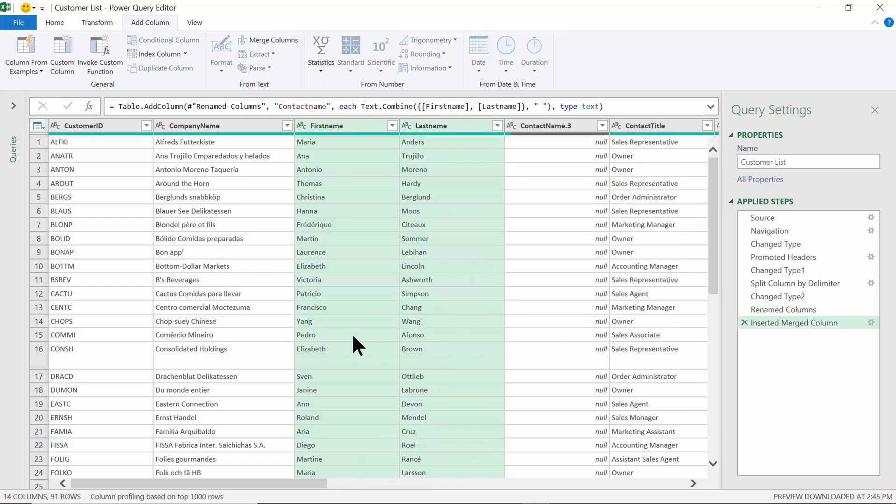
pyautogui.moveTo(317, 484); pyautogui.dragTo(696, 490)
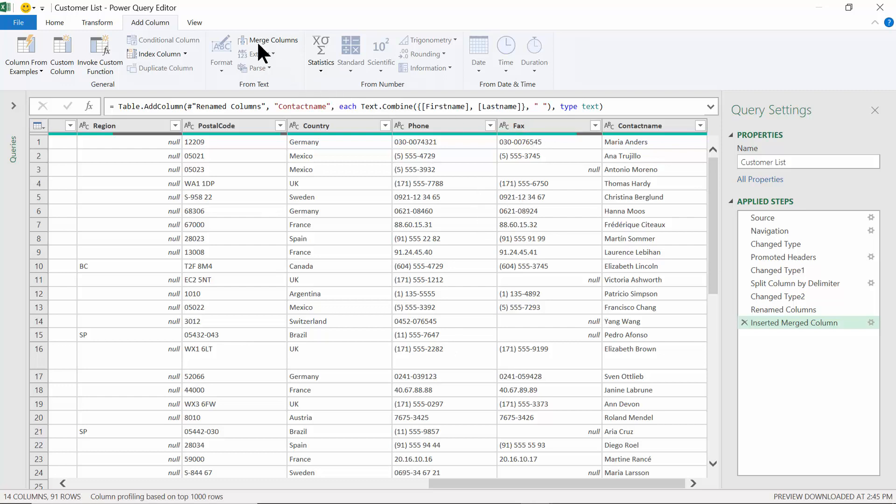
pyautogui.click(195, 24)
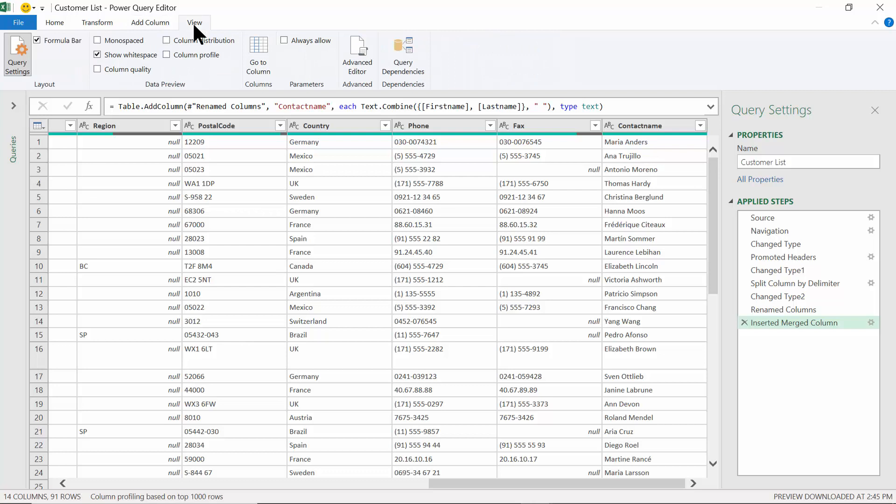
pyautogui.click(155, 22)
pyautogui.click(102, 22)
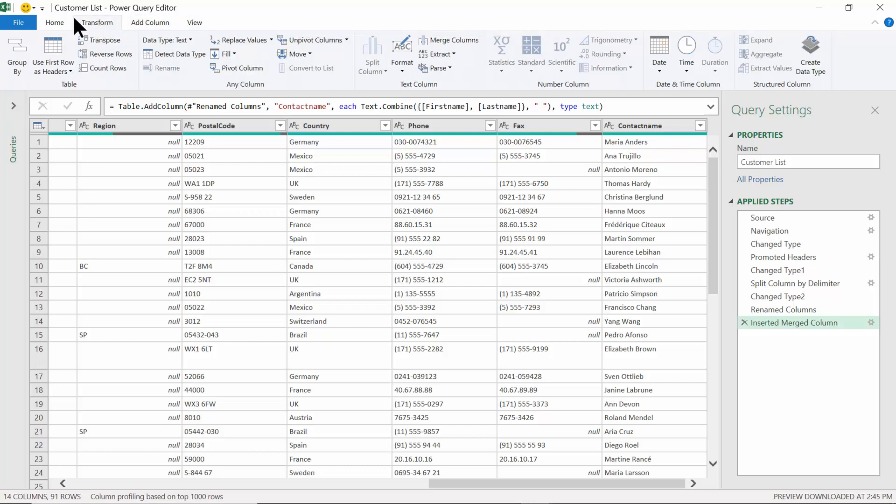
pyautogui.click(54, 20)
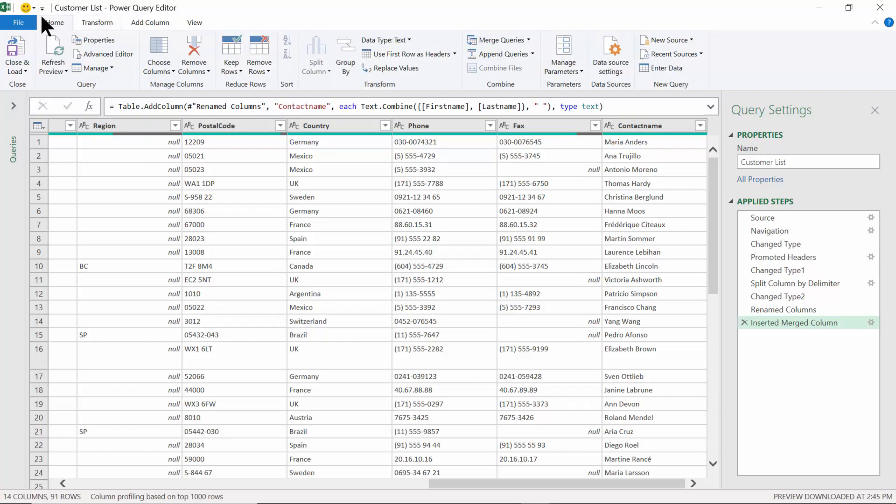
pyautogui.click(43, 7)
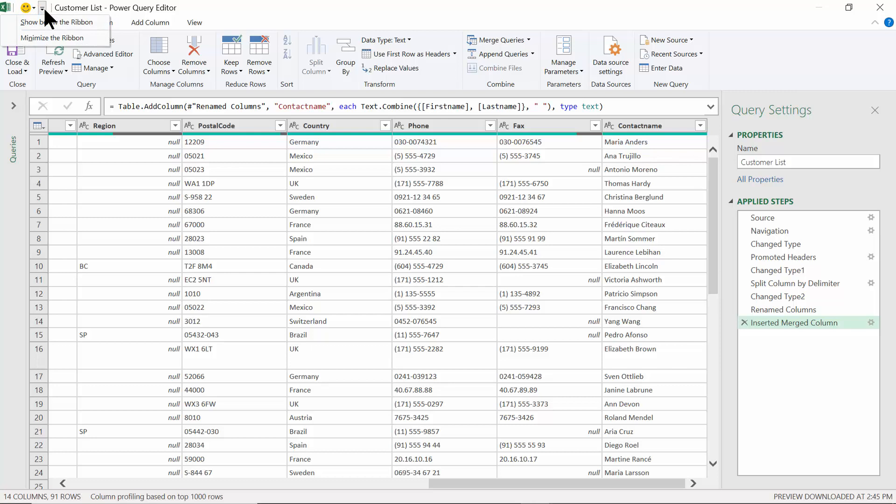
pyautogui.click(221, 2)
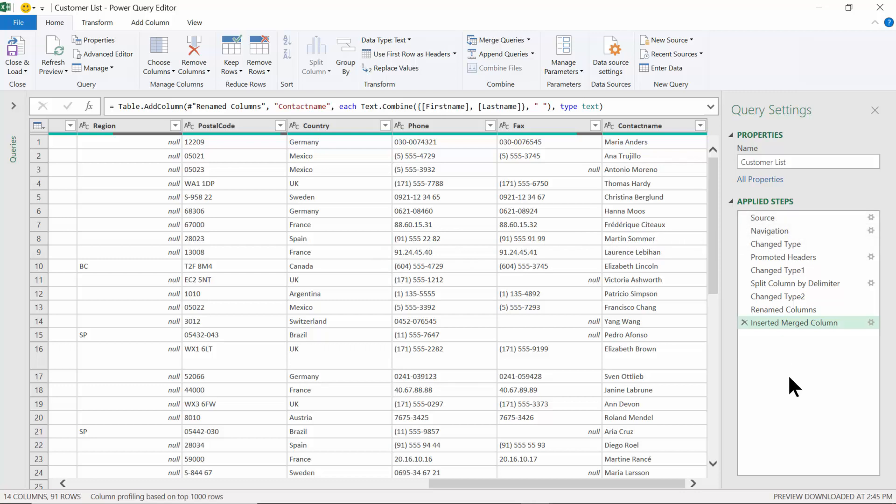
pyautogui.rightClick(789, 286)
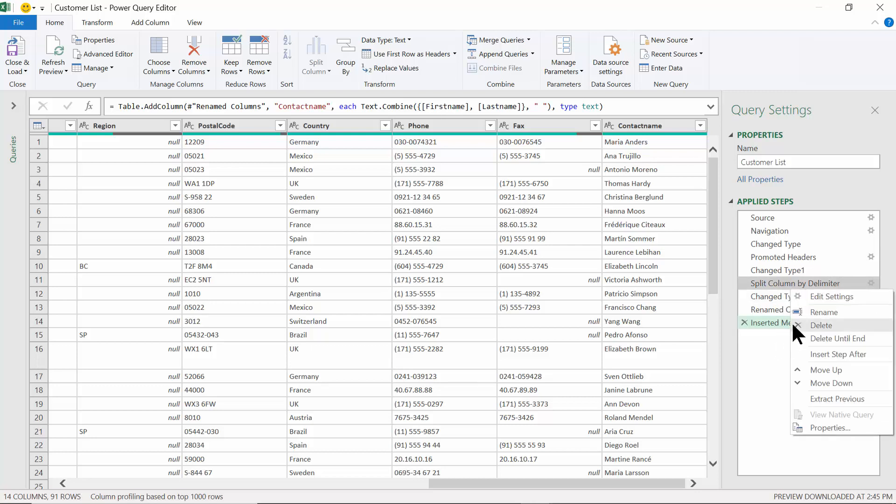
pyautogui.click(666, 350)
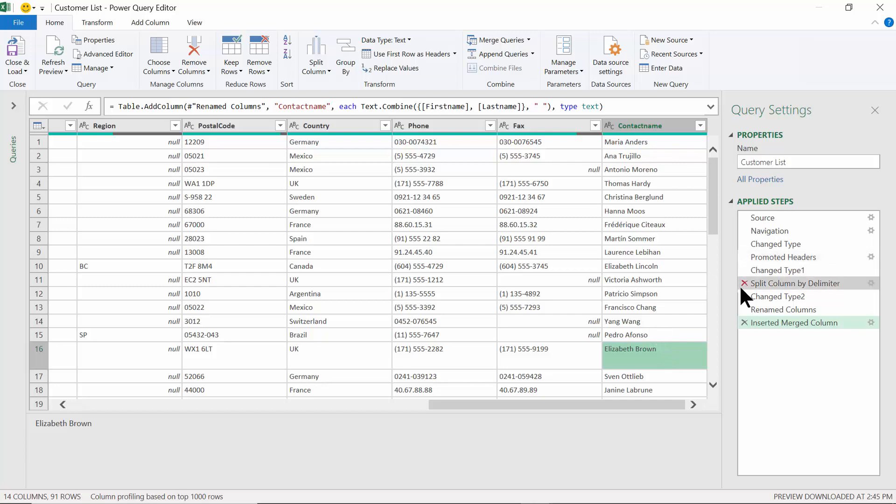
pyautogui.rightClick(785, 270)
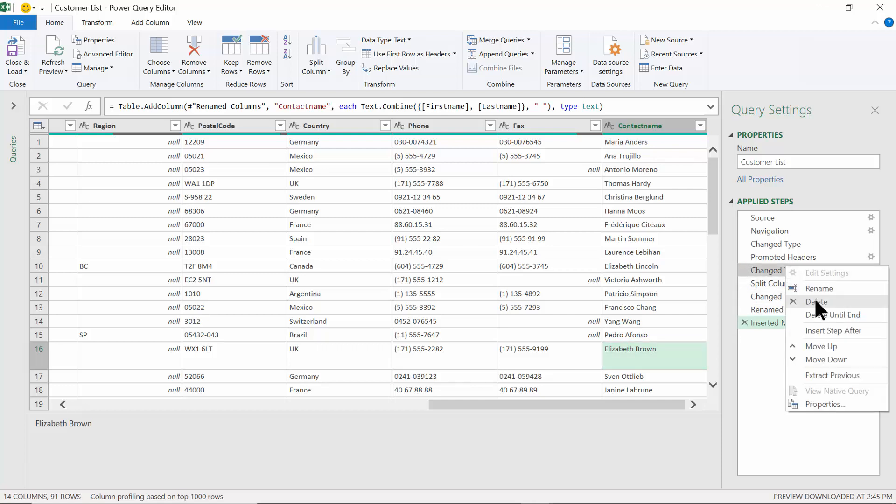
pyautogui.click(640, 292)
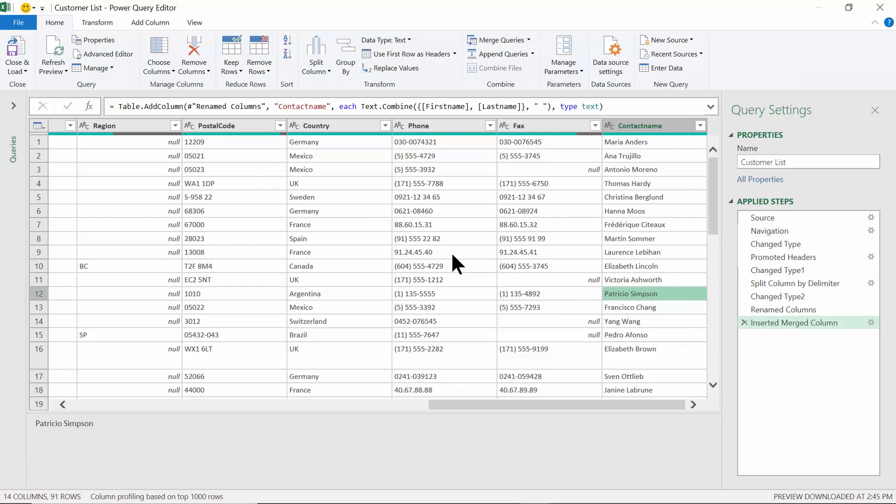
# - Close and load the edited Customer List query into the workbook, and open the Order List query for editing
pyautogui.click(15, 48)
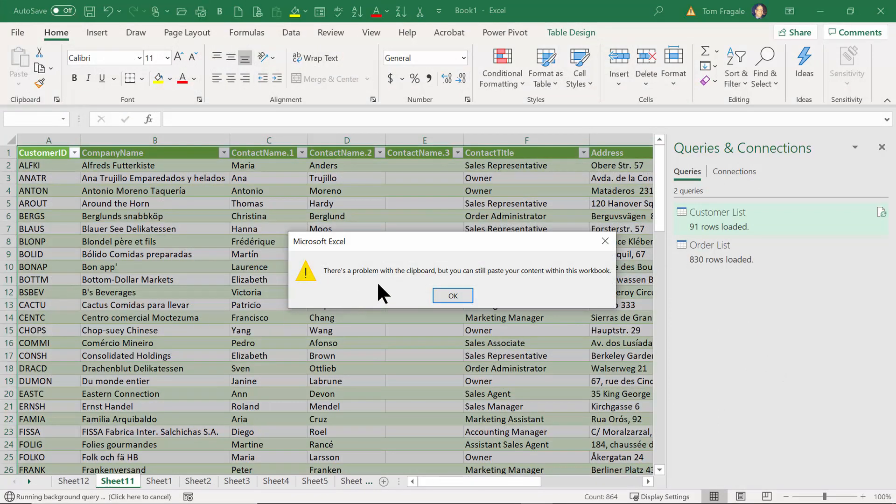
pyautogui.click(452, 295)
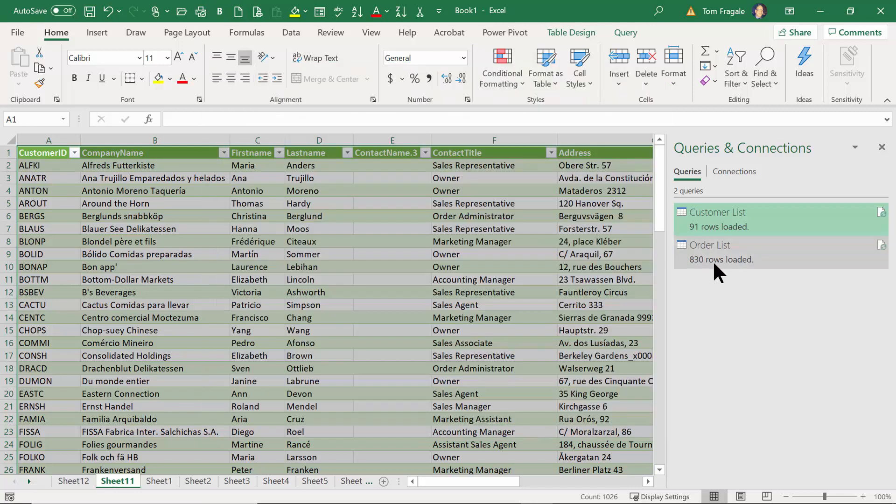
pyautogui.rightClick(712, 254)
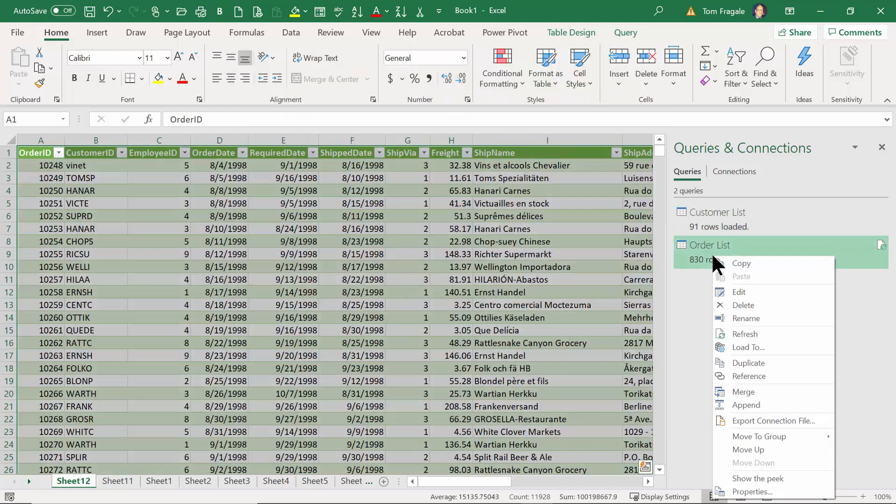
pyautogui.click(752, 292)
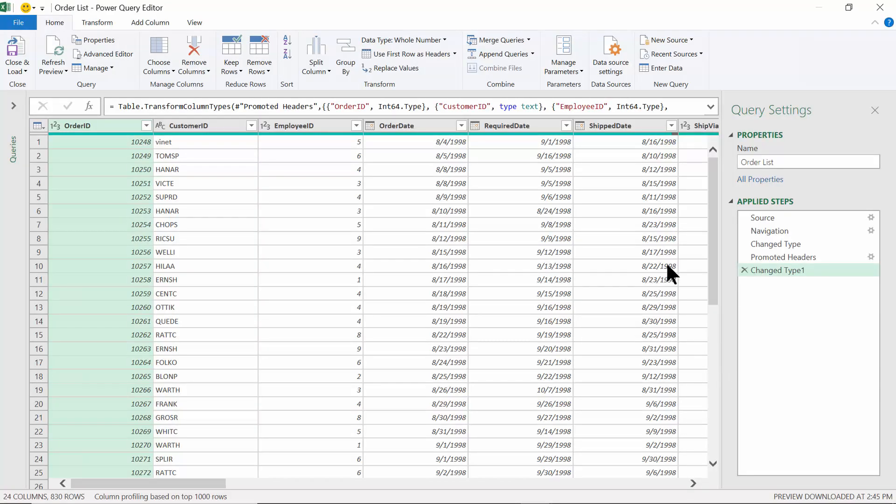
# - Add an Age column calculated from the OrderDate column
pyautogui.click(408, 126)
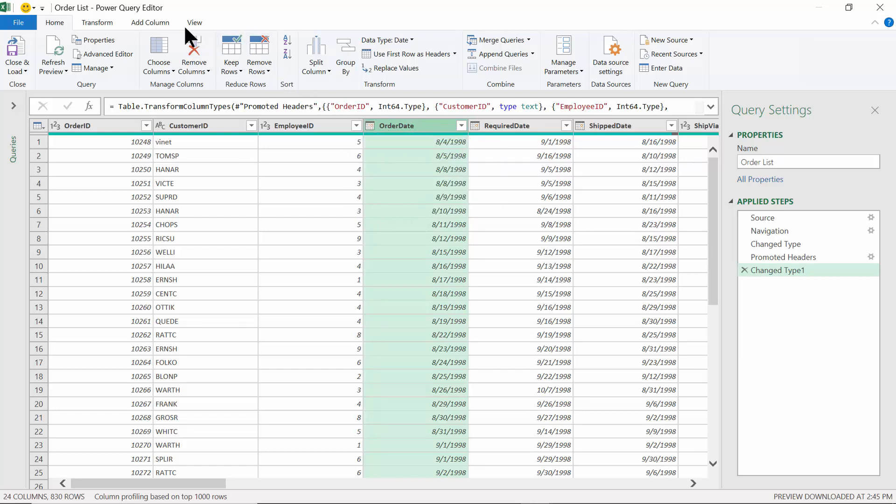
pyautogui.click(153, 26)
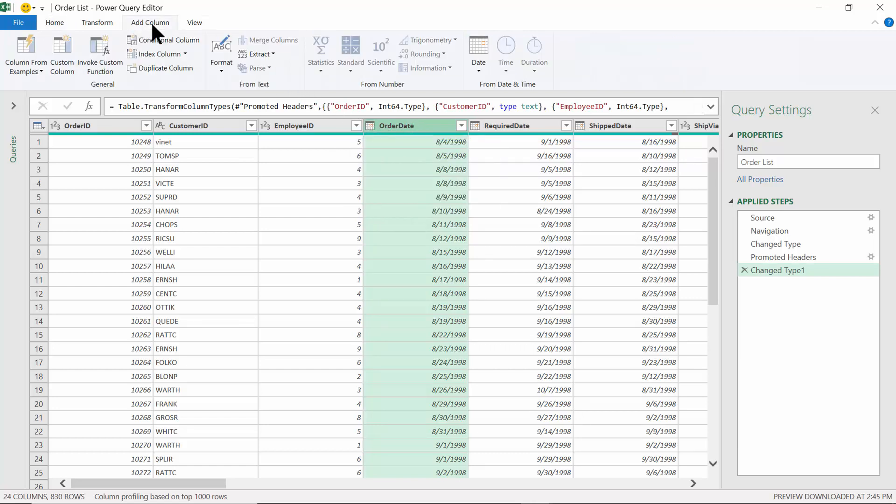
pyautogui.click(483, 66)
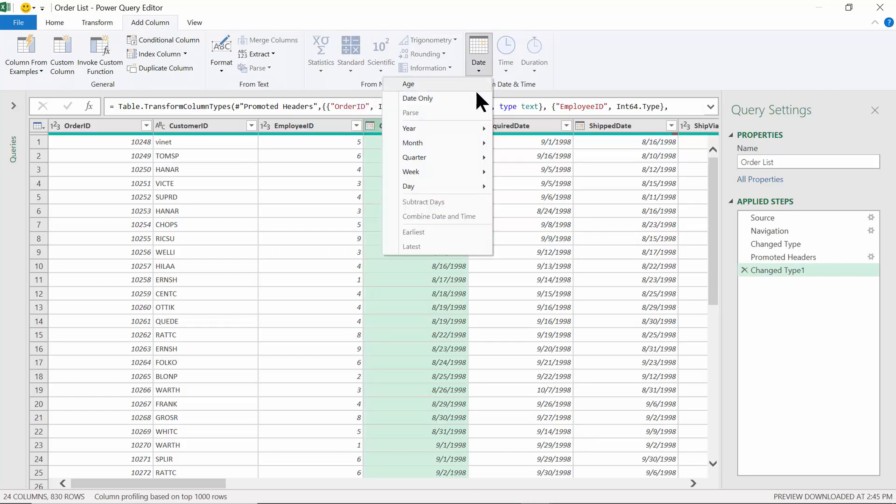
pyautogui.moveTo(468, 135)
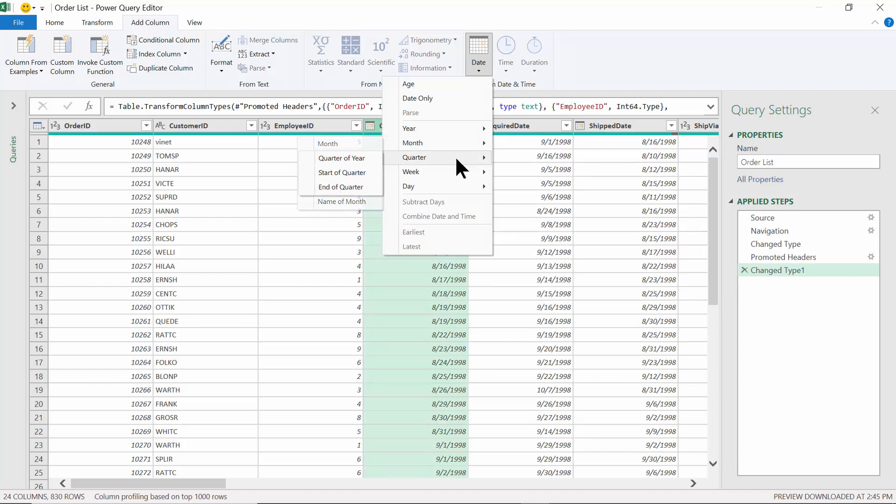
pyautogui.moveTo(417, 185)
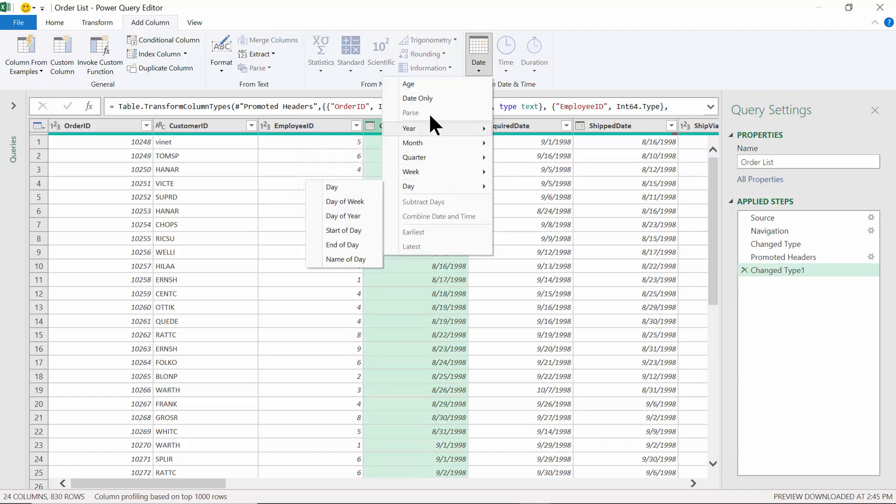
pyautogui.click(425, 84)
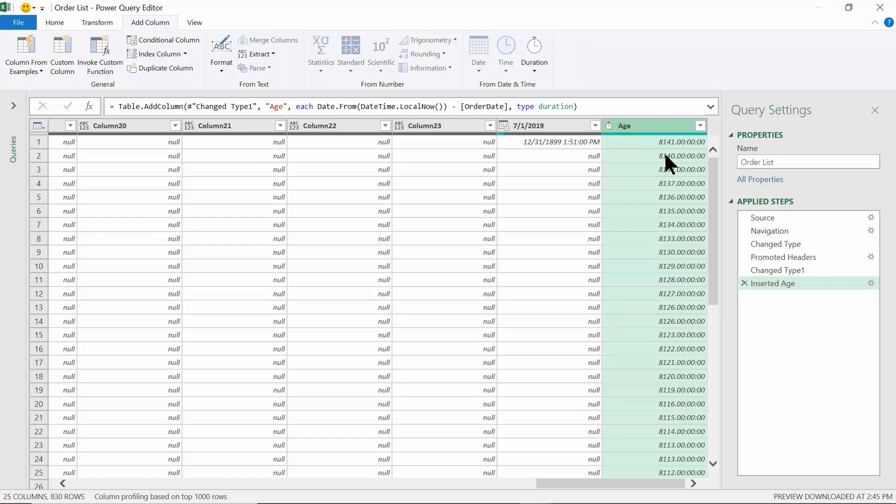
# - Transform the Age column's durations into total years
pyautogui.rightClick(626, 129)
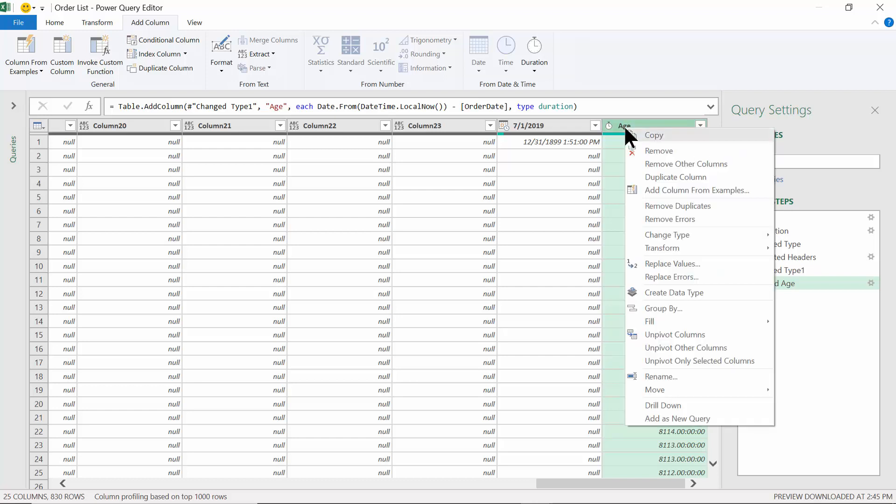
pyautogui.moveTo(657, 249)
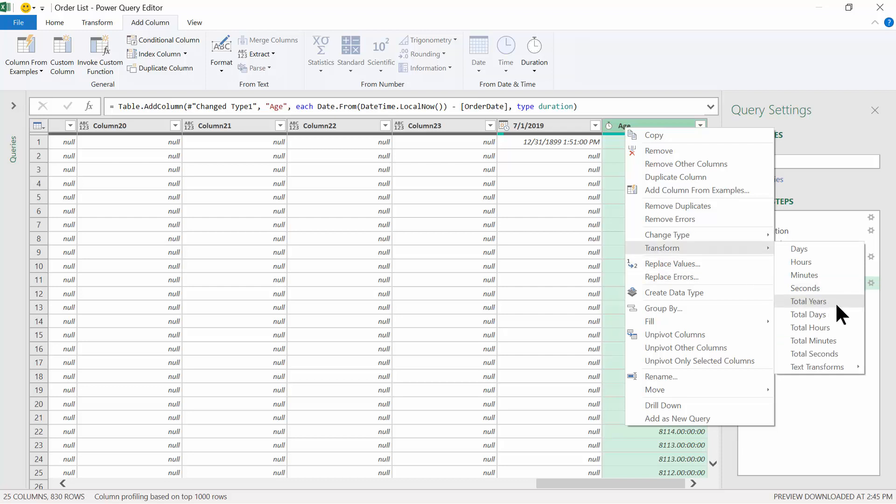
pyautogui.click(822, 301)
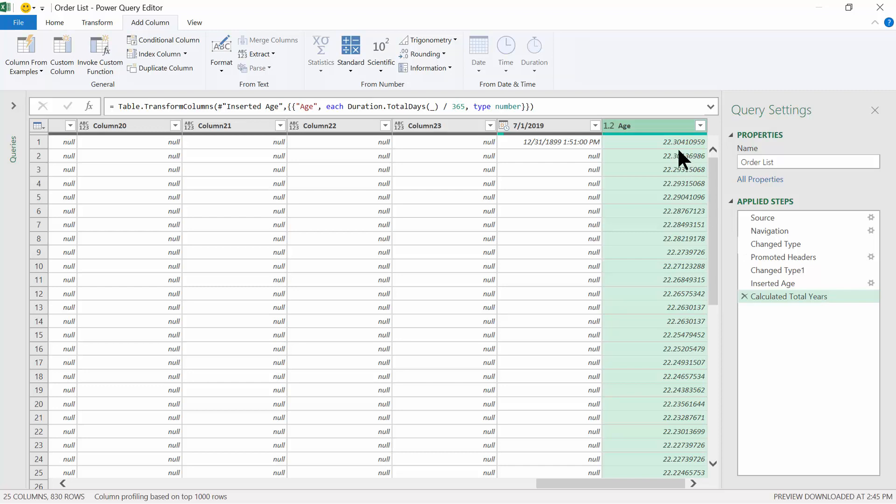
# - Round the Age column's values down to whole numbers
pyautogui.rightClick(625, 128)
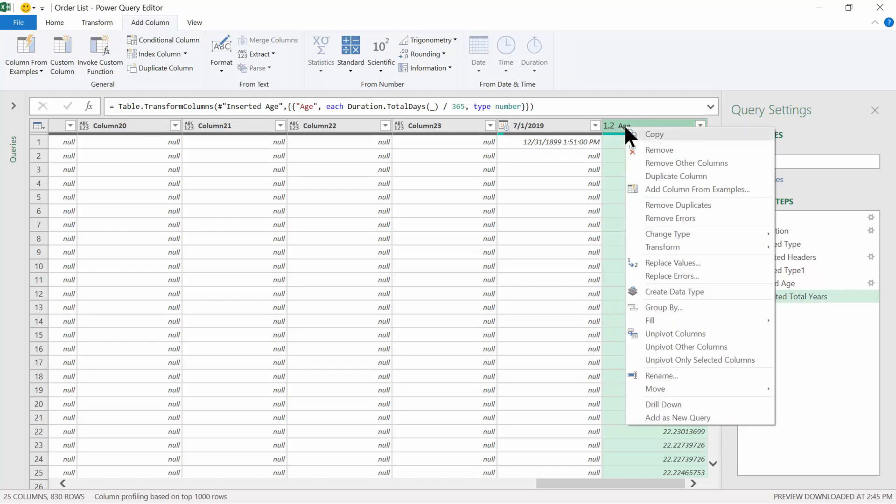
pyautogui.moveTo(662, 247)
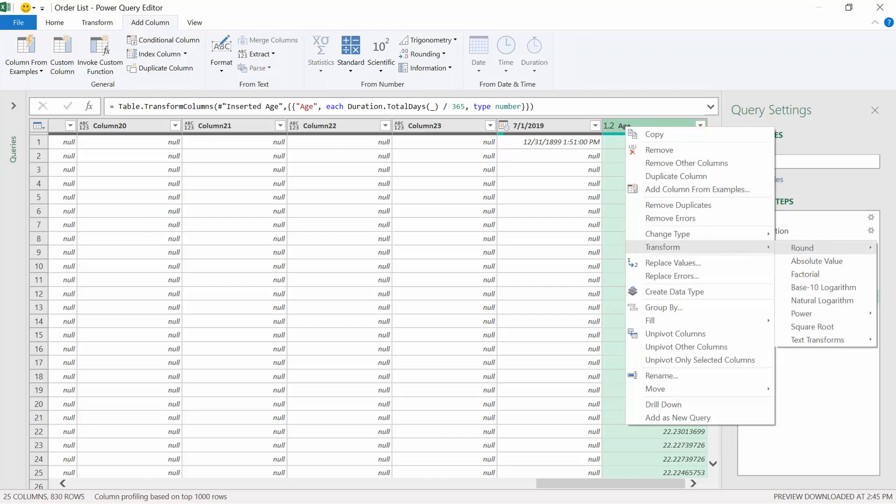
pyautogui.click(735, 262)
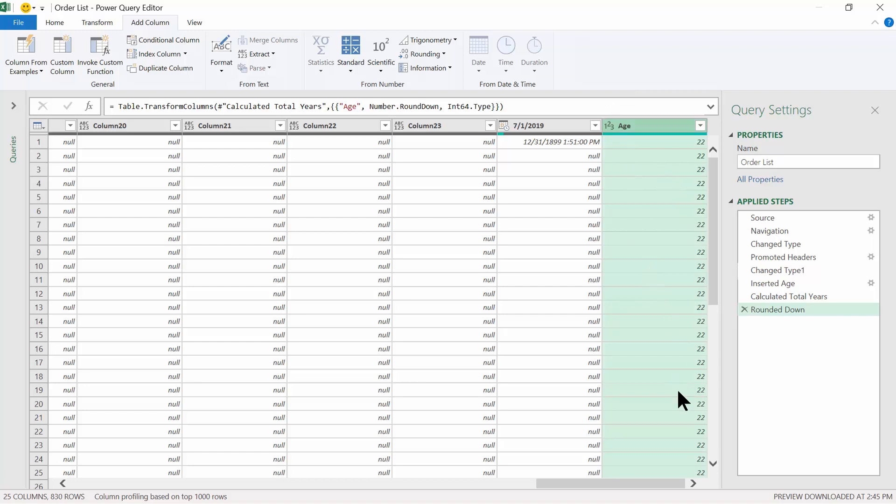
# - Remove the unneeded columns from Column16 through 7/1/2019 from the Order List query
pyautogui.moveTo(651, 482); pyautogui.dragTo(554, 489)
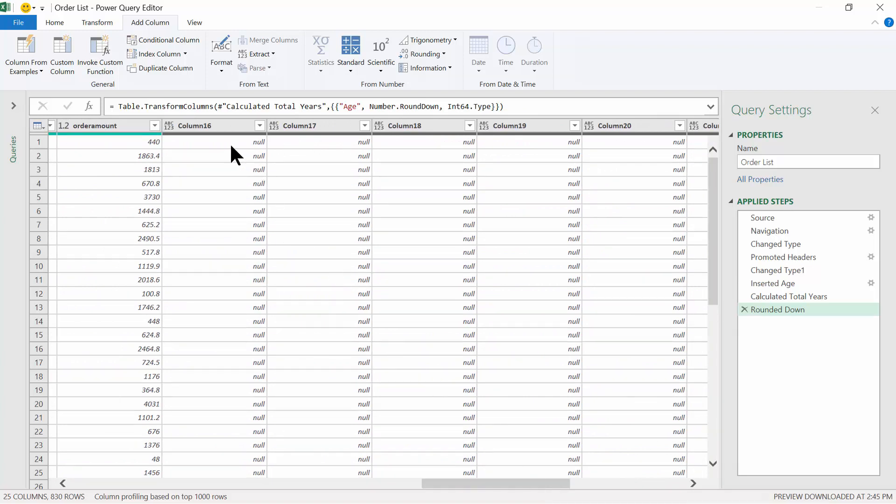
pyautogui.click(202, 126)
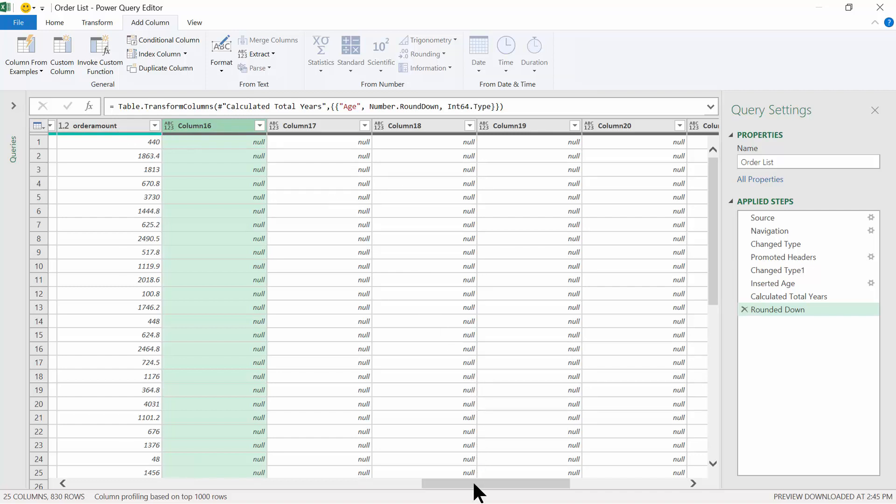
pyautogui.moveTo(474, 484); pyautogui.dragTo(629, 485)
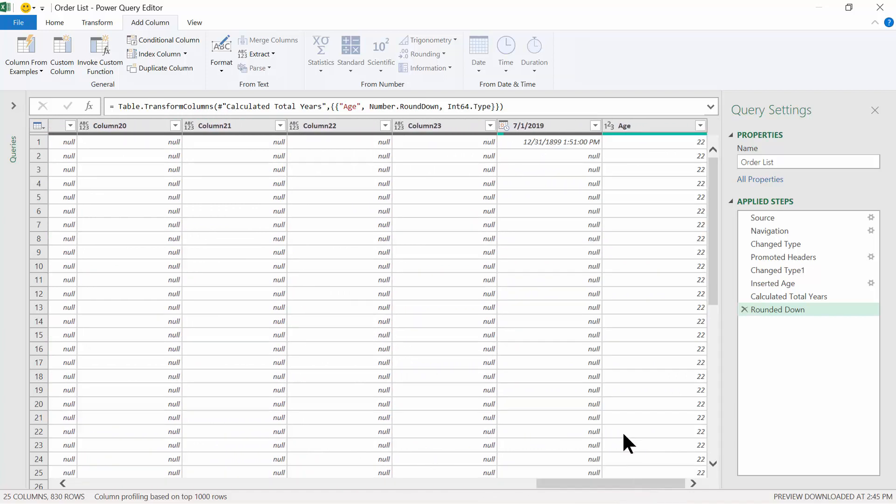
pyautogui.keyDown('shift'); pyautogui.click(539, 125); pyautogui.keyUp('shift')
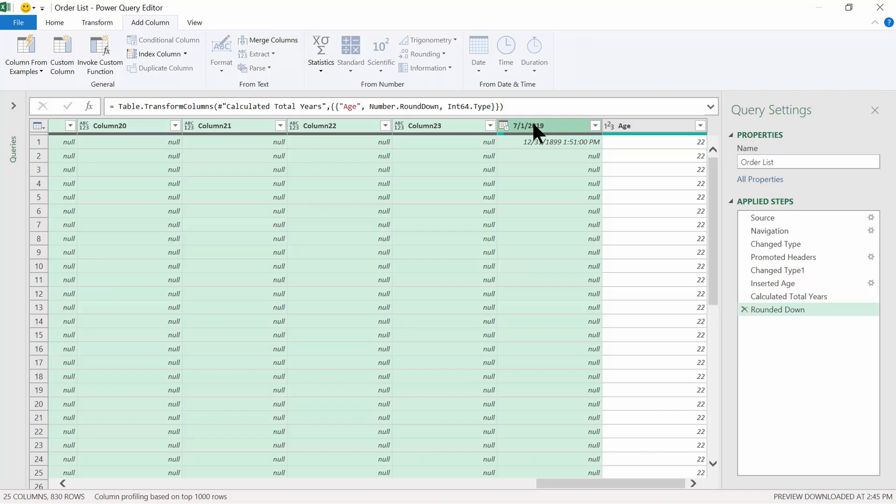
pyautogui.rightClick(533, 125)
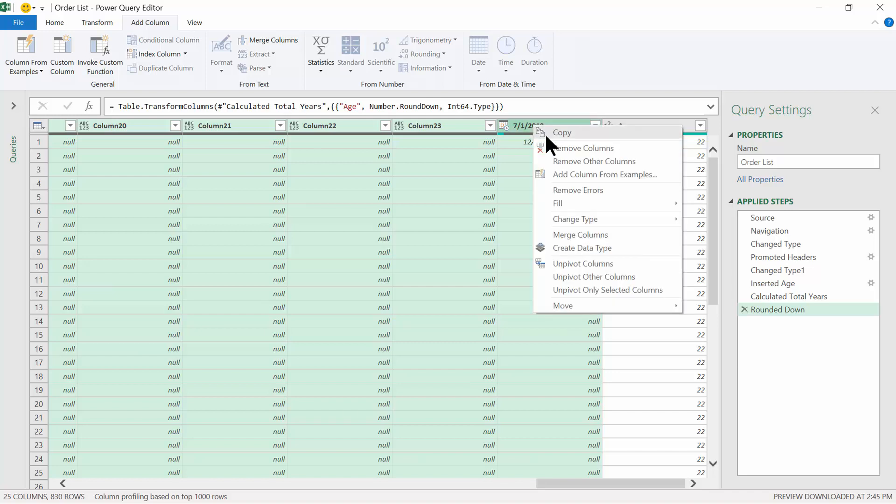
pyautogui.click(561, 147)
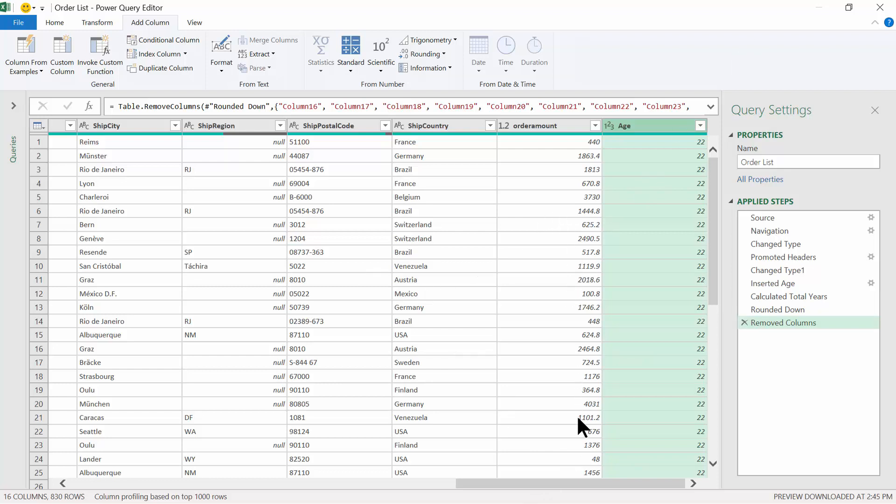
# - Set up a custom column named New Total with the formula [Freight]+[orderamount]
pyautogui.moveTo(561, 481); pyautogui.dragTo(552, 485)
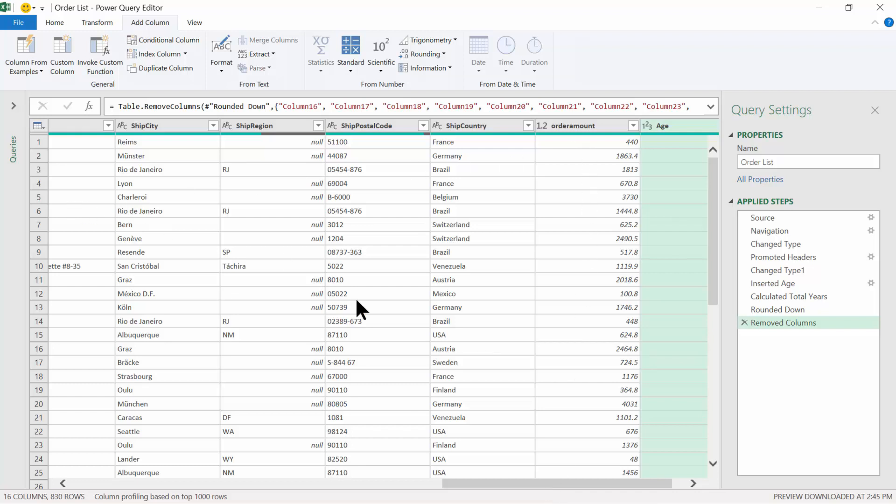
pyautogui.moveTo(524, 484); pyautogui.dragTo(536, 484)
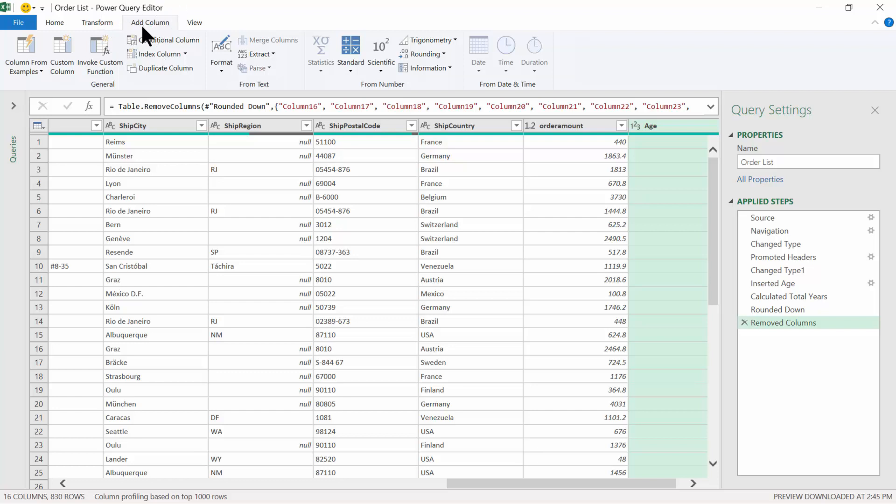
pyautogui.click(55, 72)
pyautogui.click(56, 70)
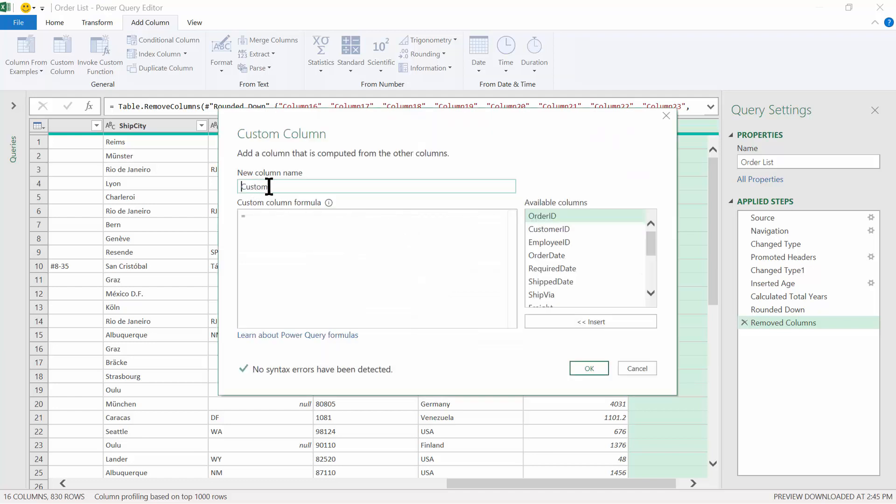
pyautogui.moveTo(281, 186); pyautogui.dragTo(208, 188)
pyautogui.write('New Total')
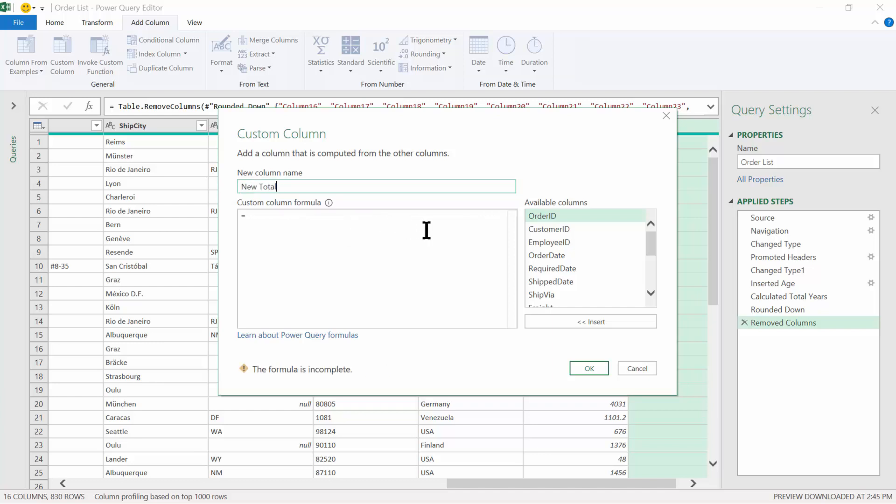
pyautogui.click(651, 293)
pyautogui.click(650, 292)
pyautogui.click(651, 292)
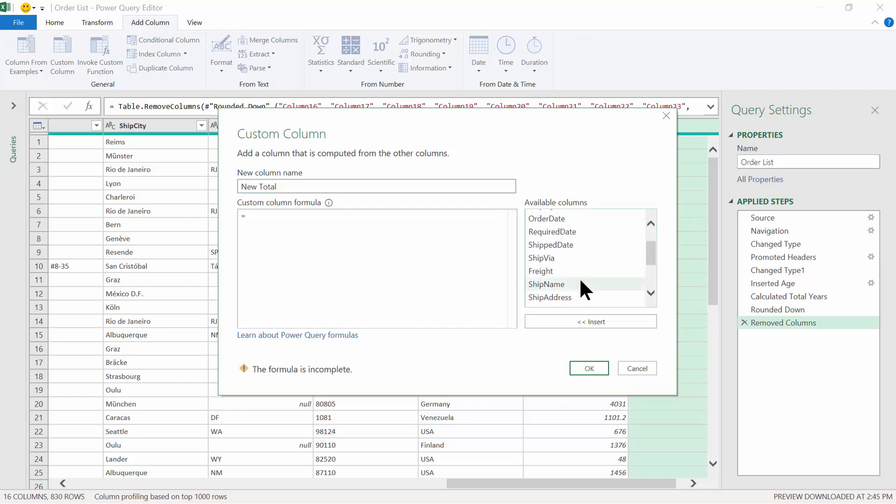
pyautogui.doubleClick(541, 270)
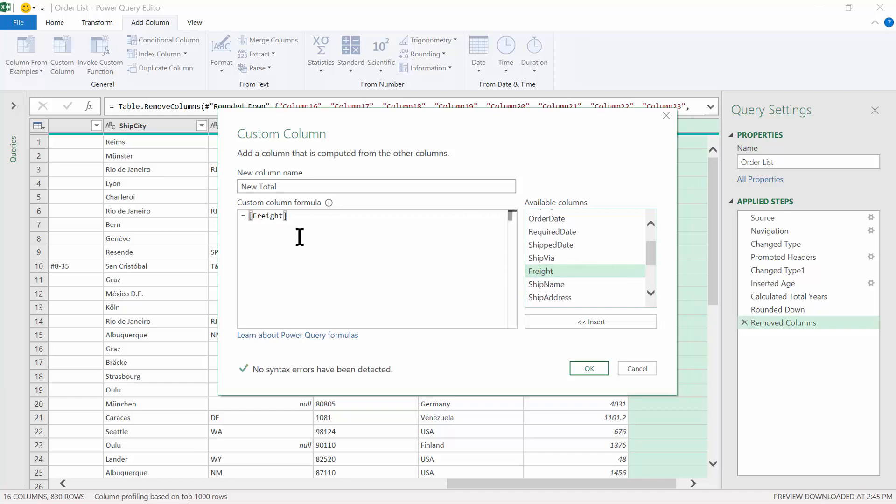
pyautogui.write('+')
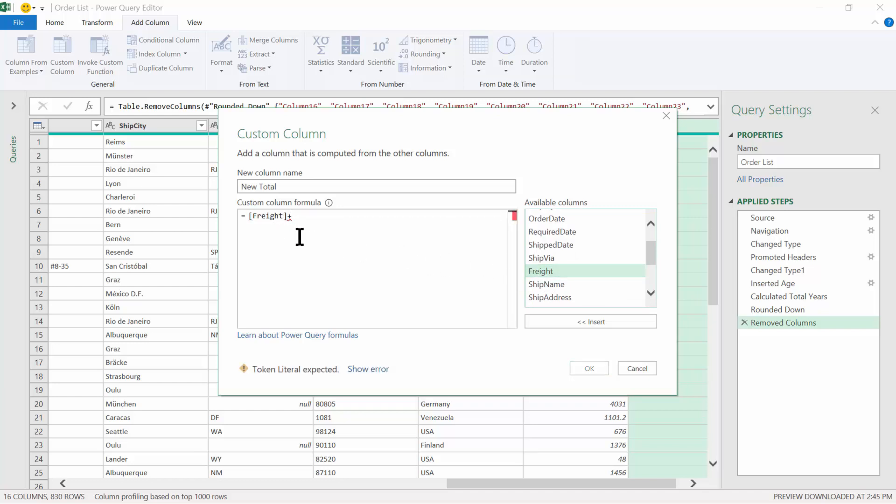
pyautogui.moveTo(651, 251); pyautogui.dragTo(655, 290)
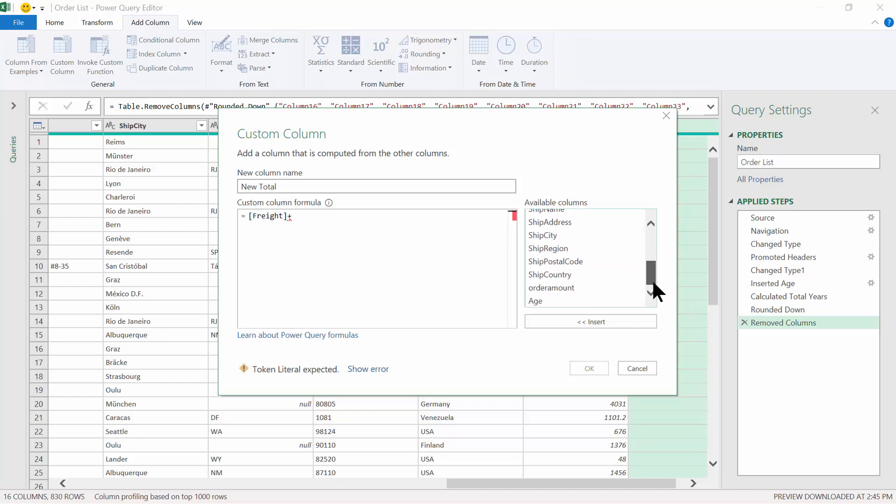
pyautogui.doubleClick(551, 287)
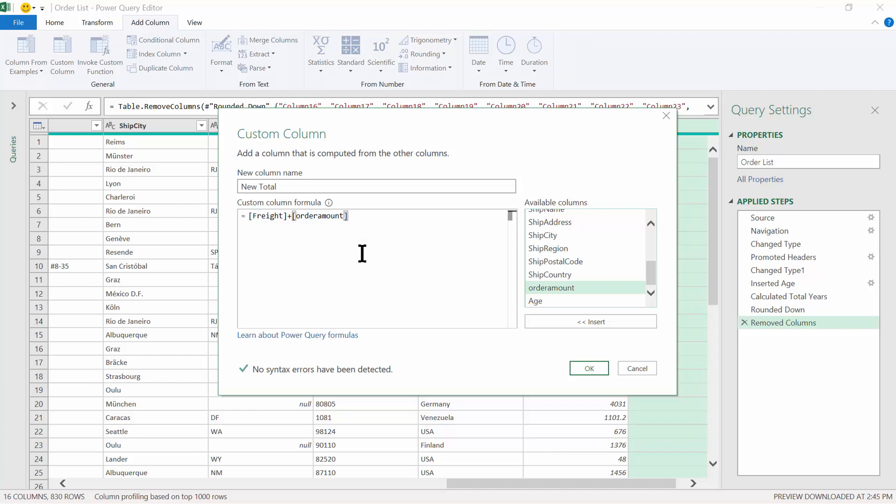
# - Review the Date functions in the online Power Query M function reference, and return to Power Query Editor to create the New Total column
pyautogui.click(334, 336)
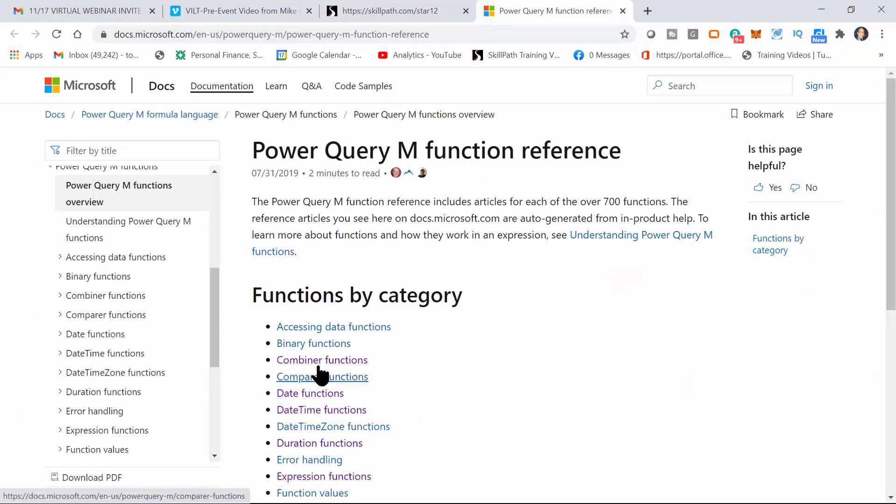
pyautogui.click(320, 397)
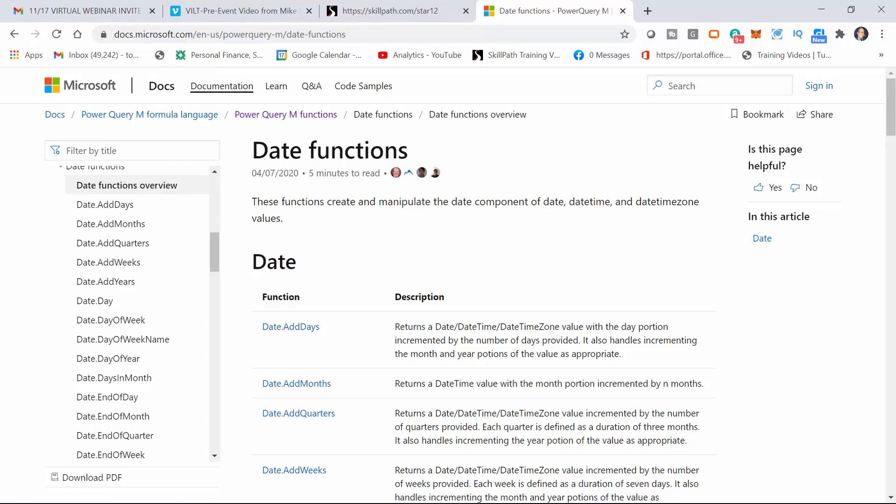
pyautogui.scroll(-3, 892, 105)
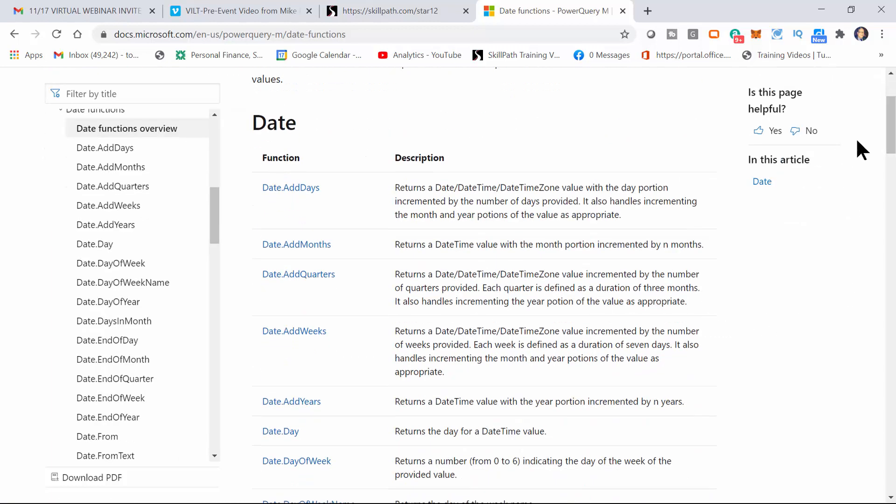
pyautogui.scroll(-3, 891, 154)
pyautogui.moveTo(892, 158); pyautogui.dragTo(888, 212)
pyautogui.scroll(20, 703, 295)
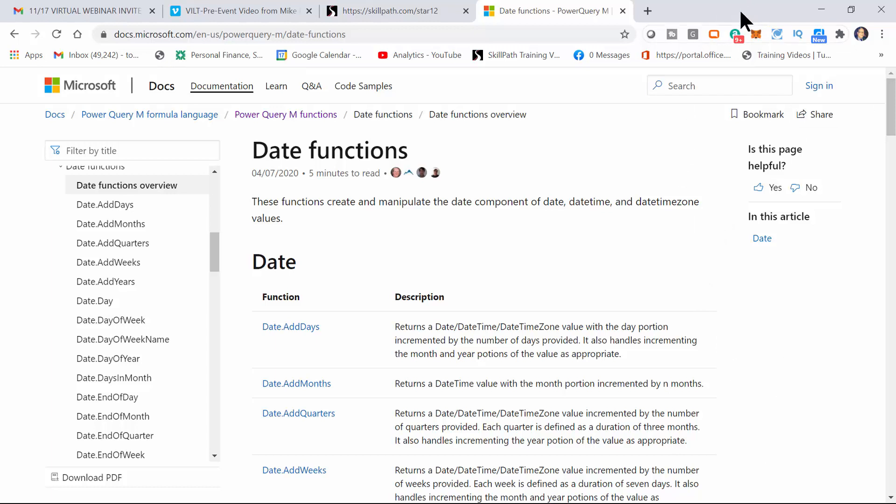
pyautogui.click(821, 10)
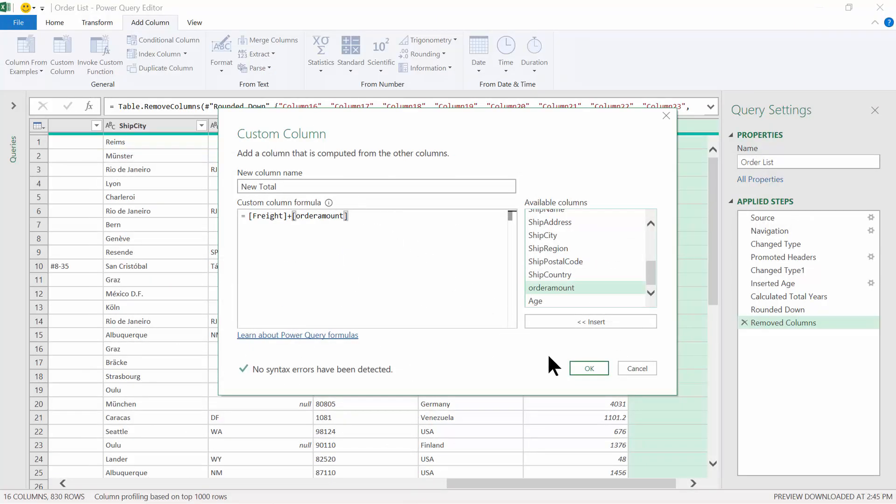
pyautogui.click(577, 369)
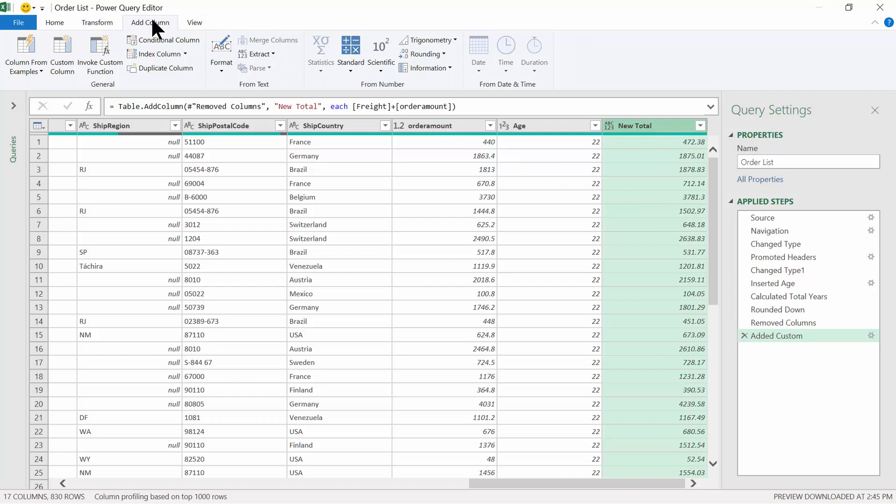
# - Set up a custom column named Days with the formula [ShippedDate]-[OrderDate]
pyautogui.click(64, 67)
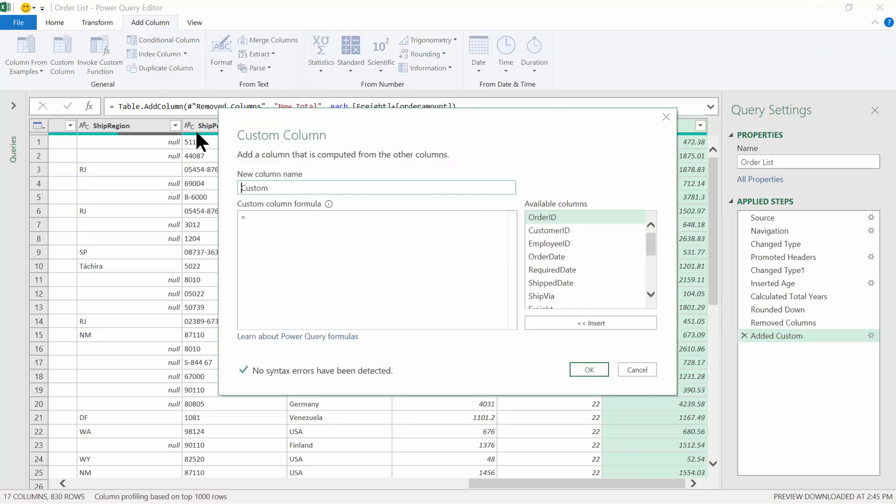
pyautogui.doubleClick(262, 187)
pyautogui.write('Days')
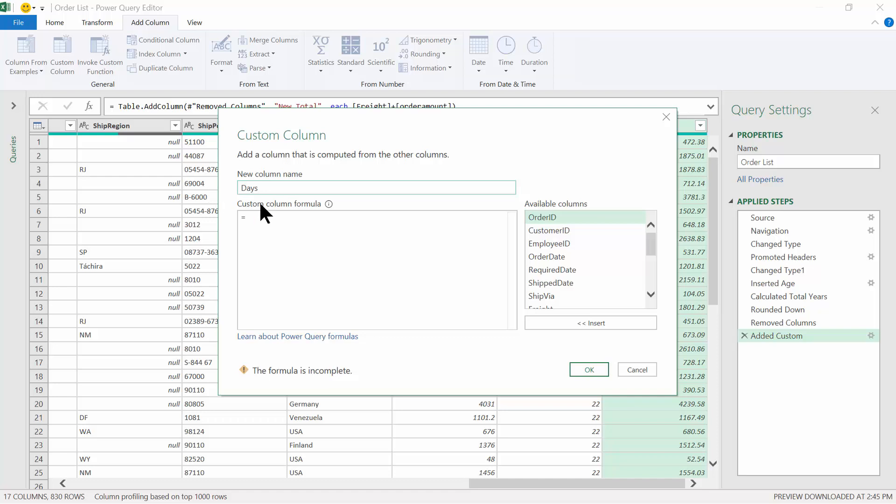
pyautogui.doubleClick(561, 281)
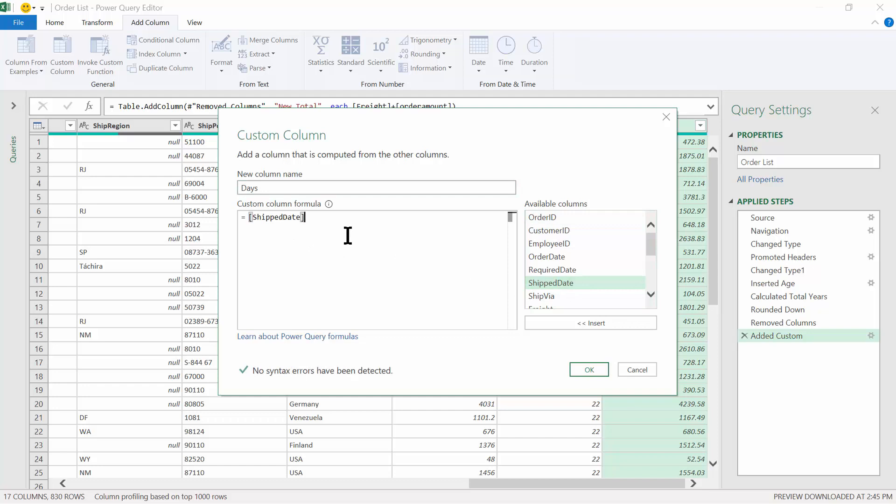
pyautogui.write('-')
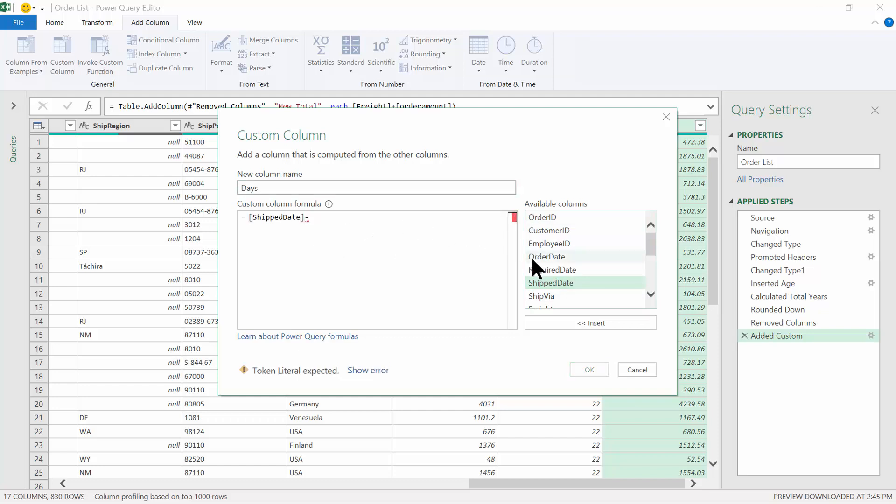
pyautogui.doubleClick(540, 256)
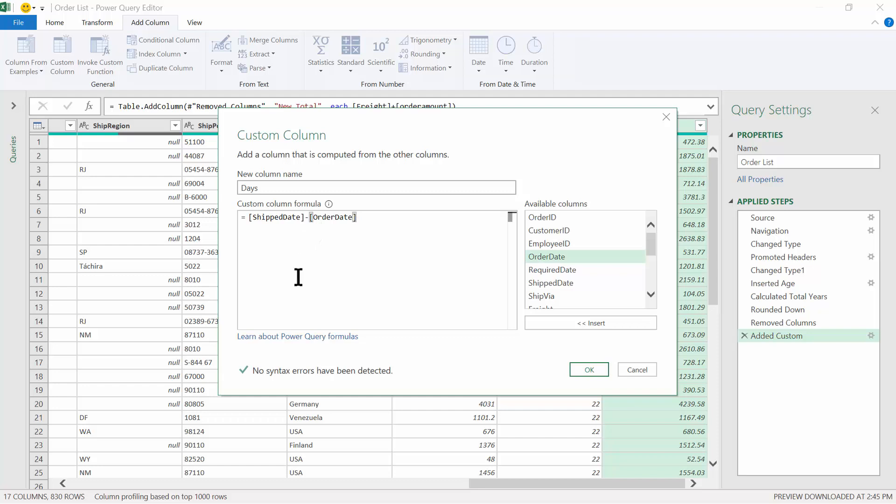
# - Revisit the Date functions page of the online M function reference, and return to Power Query Editor to create the Days column
pyautogui.click(296, 345)
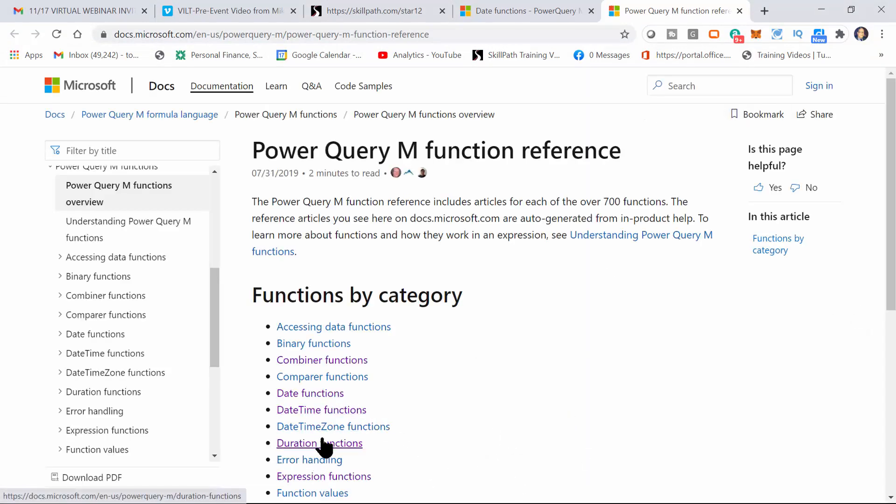
pyautogui.click(311, 395)
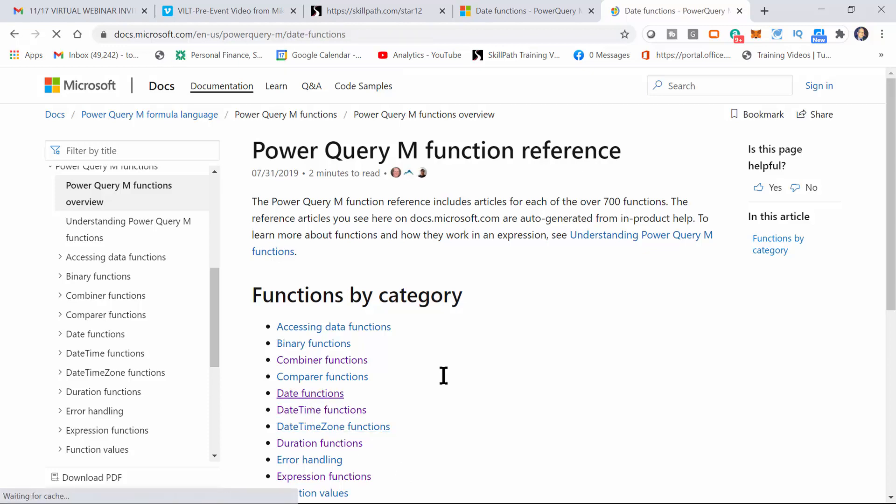
pyautogui.moveTo(892, 125)
pyautogui.mouseDown()
pyautogui.moveTo(891, 372)
pyautogui.moveTo(888, 139)
pyautogui.mouseUp()
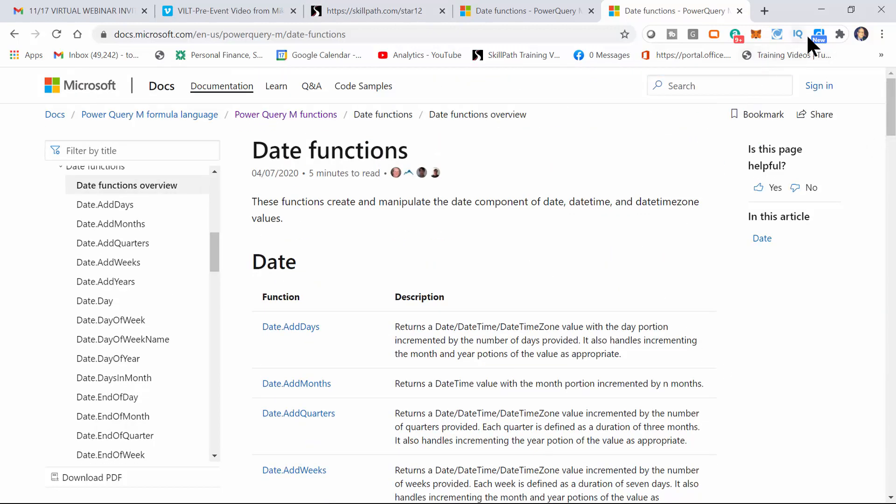
pyautogui.click(820, 7)
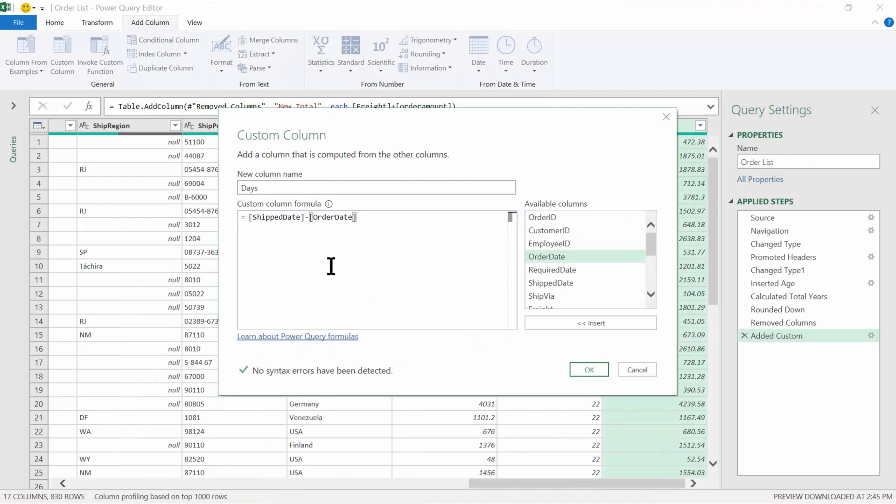
pyautogui.click(583, 374)
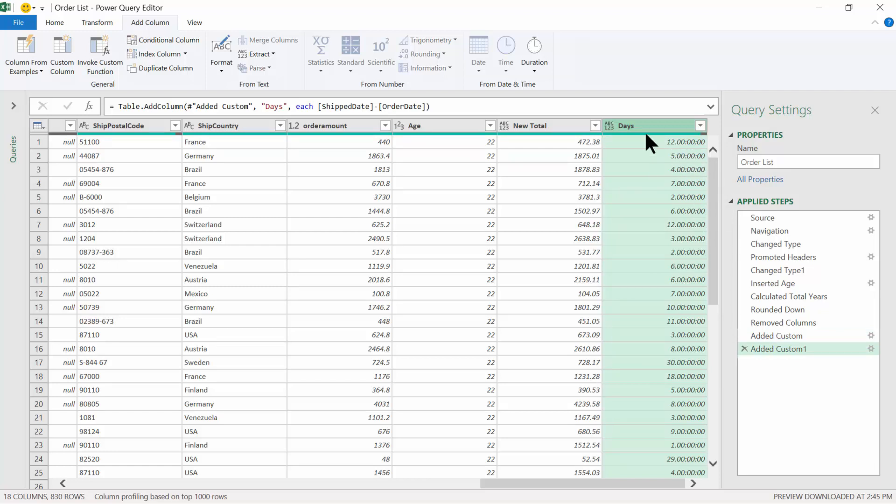
# - Transform the Days column's durations into whole days
pyautogui.rightClick(621, 128)
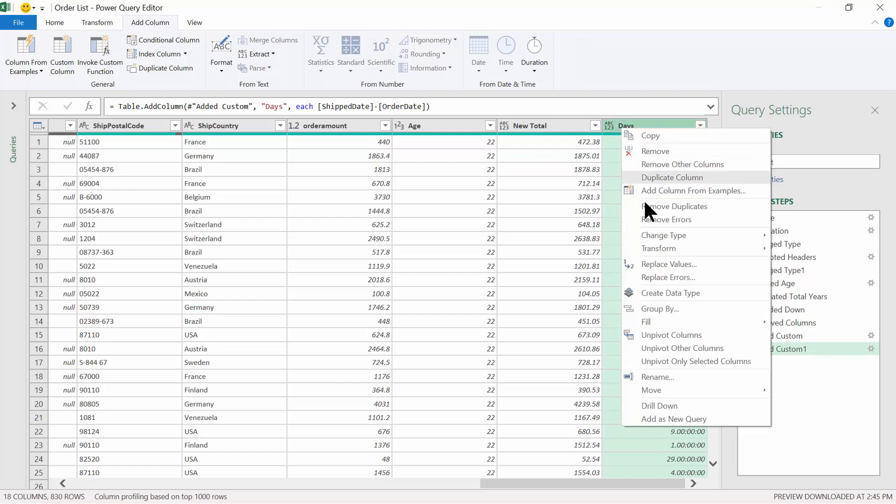
pyautogui.moveTo(657, 249)
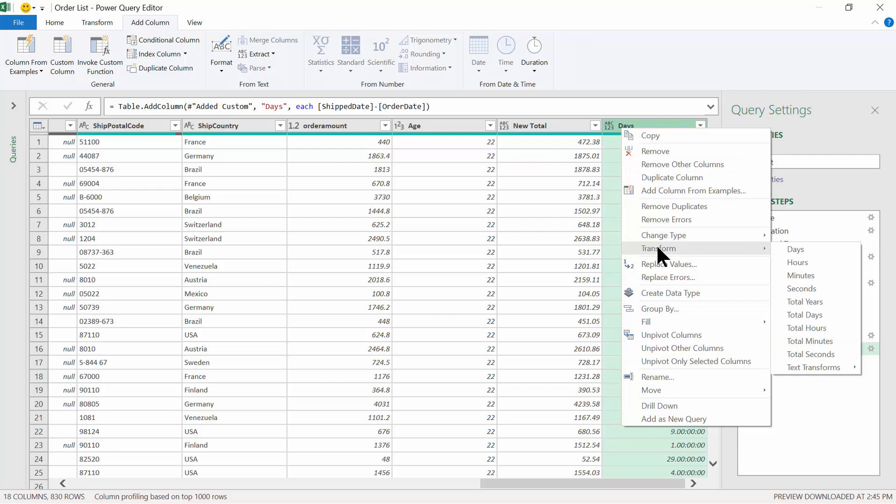
pyautogui.moveTo(750, 244)
pyautogui.click(811, 250)
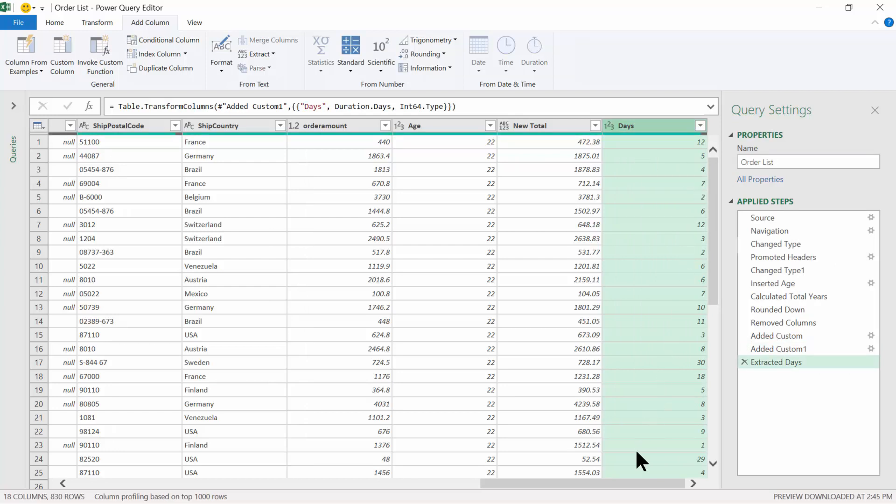
# - Close the query editor and load the edited Order List query into the workbook
pyautogui.moveTo(637, 485)
pyautogui.mouseDown()
pyautogui.moveTo(547, 496)
pyautogui.moveTo(639, 489)
pyautogui.mouseUp()
pyautogui.click(343, 320)
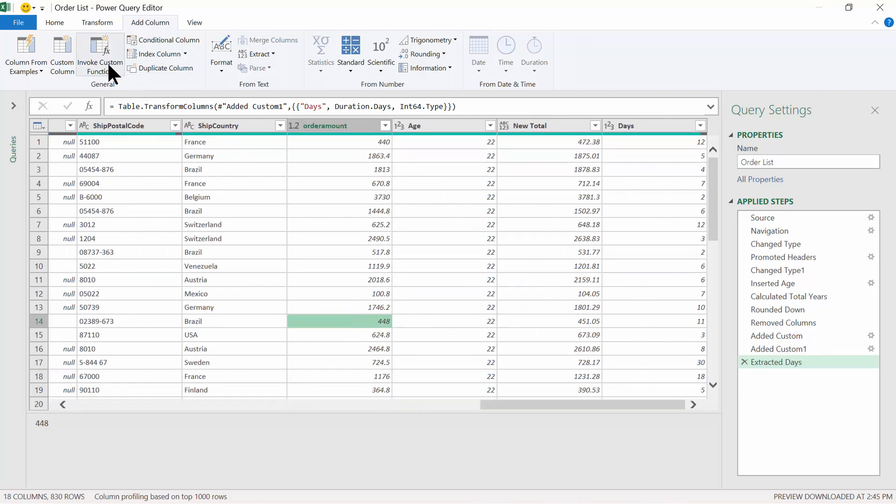
pyautogui.click(64, 24)
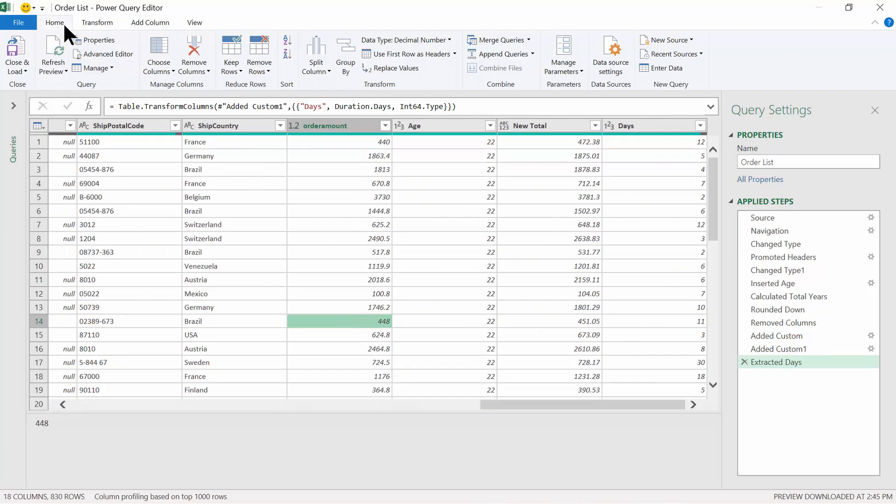
pyautogui.click(14, 48)
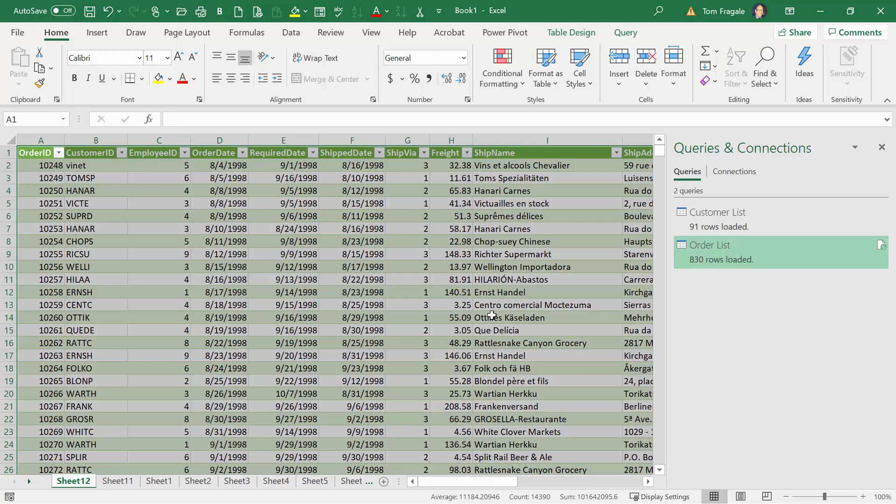
# - Save the workbook as class1 in the Documents folder, replacing the existing file
pyautogui.click(321, 279)
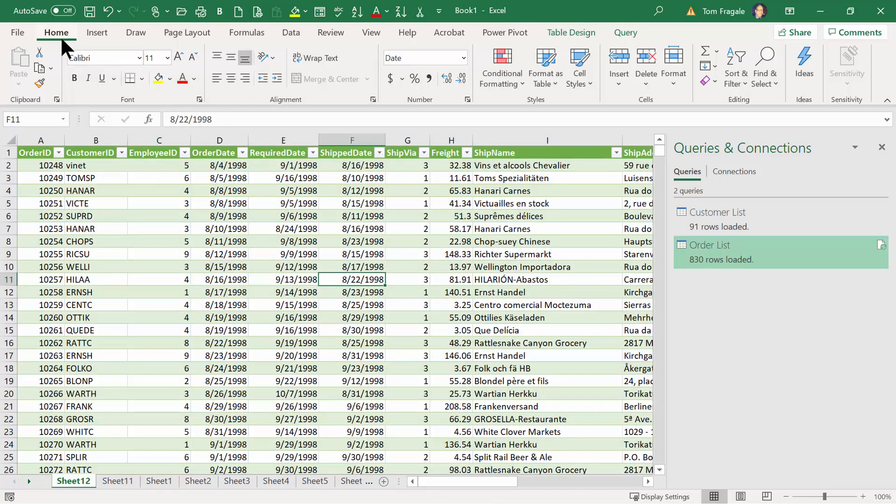
pyautogui.click(91, 13)
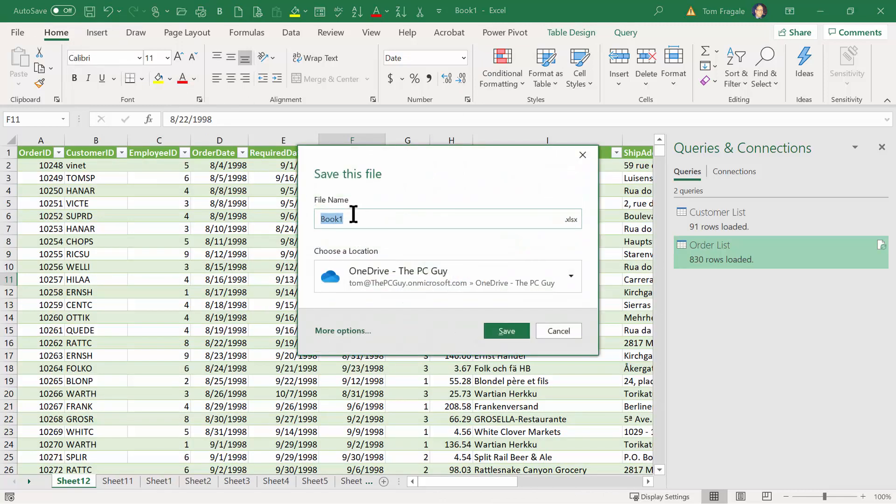
pyautogui.write('class1')
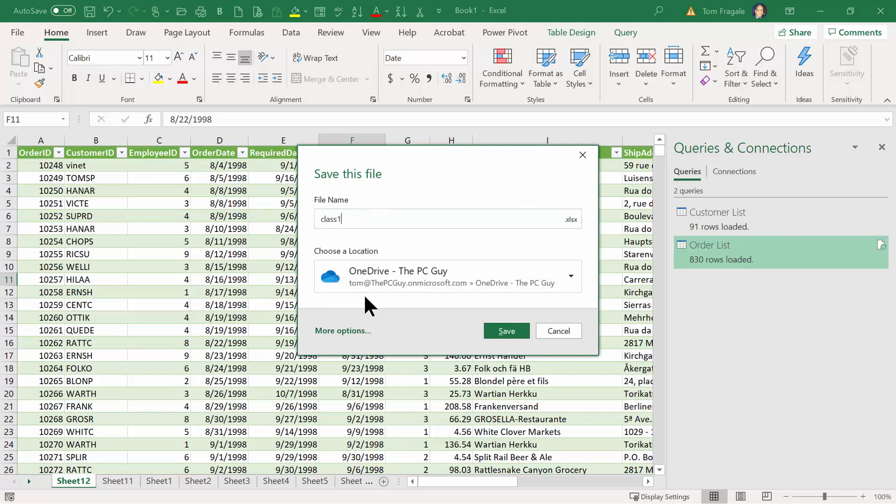
pyautogui.click(369, 283)
pyautogui.click(382, 120)
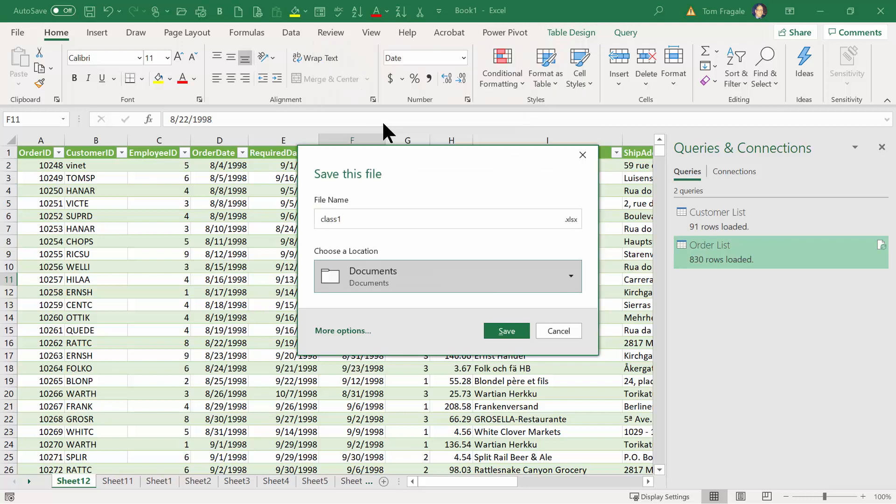
pyautogui.click(500, 329)
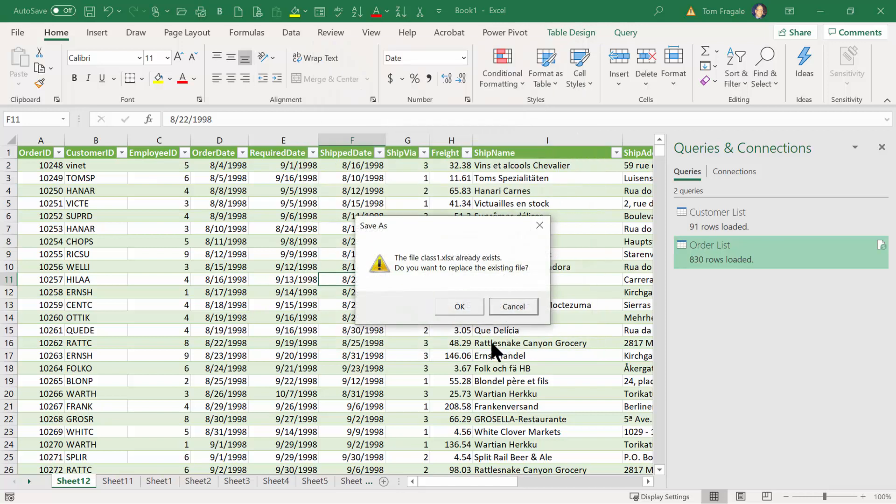
pyautogui.click(450, 309)
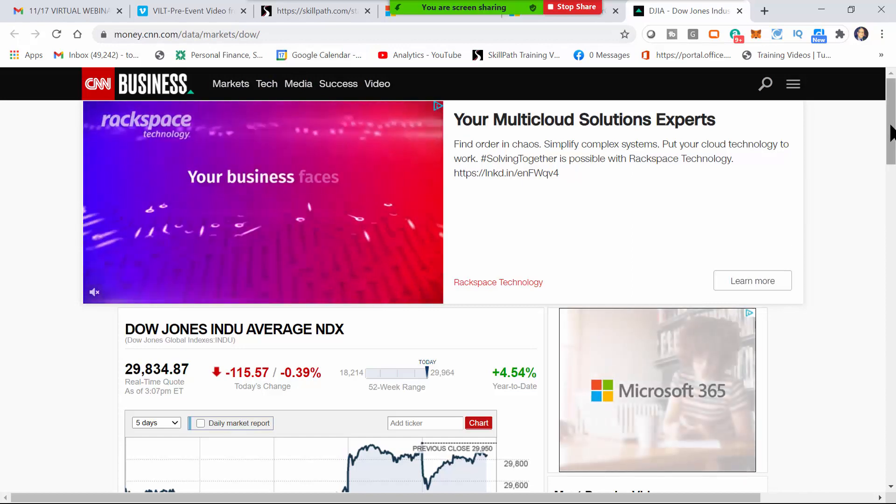
# - Look over the Dow Jones page on CNN Business down to its Gainers and Losers tables, and copy its web address
pyautogui.moveTo(892, 130); pyautogui.dragTo(875, 251)
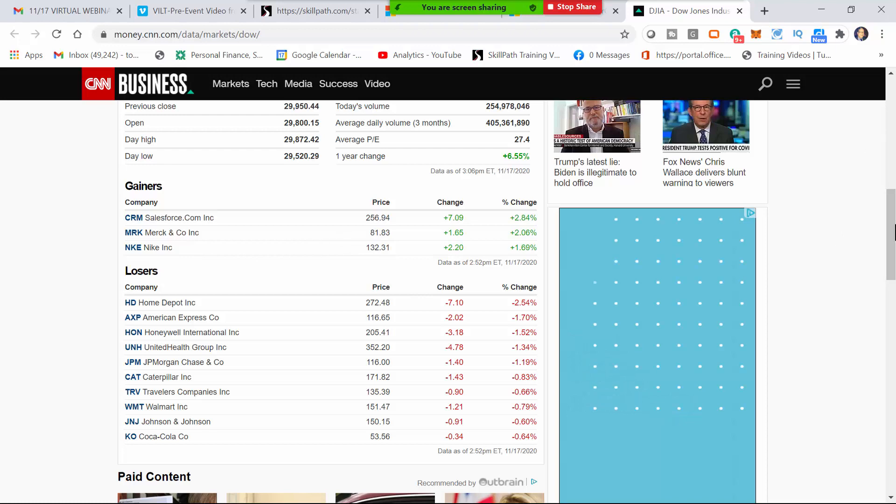
pyautogui.moveTo(891, 245); pyautogui.dragTo(891, 133)
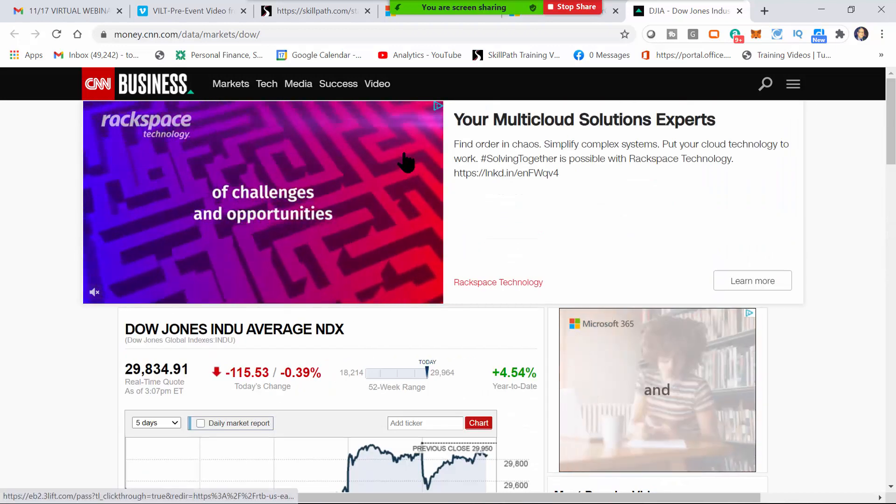
pyautogui.click(230, 33)
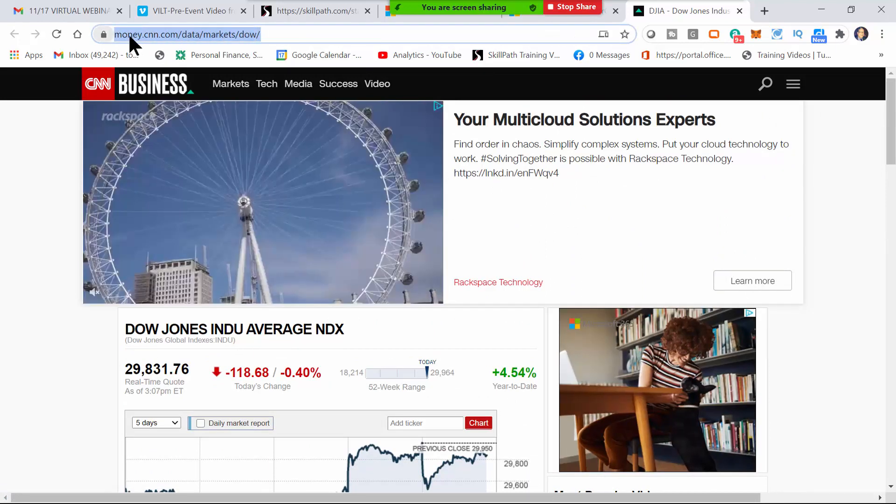
pyautogui.rightClick(224, 34)
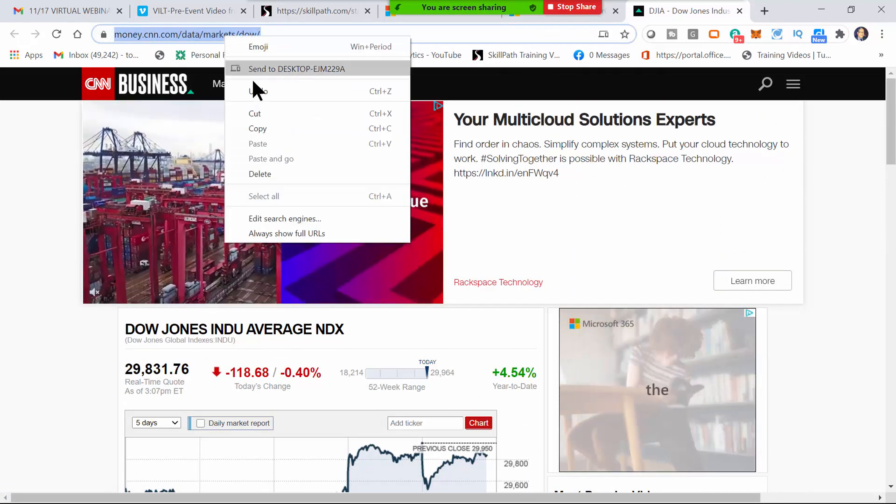
pyautogui.click(261, 130)
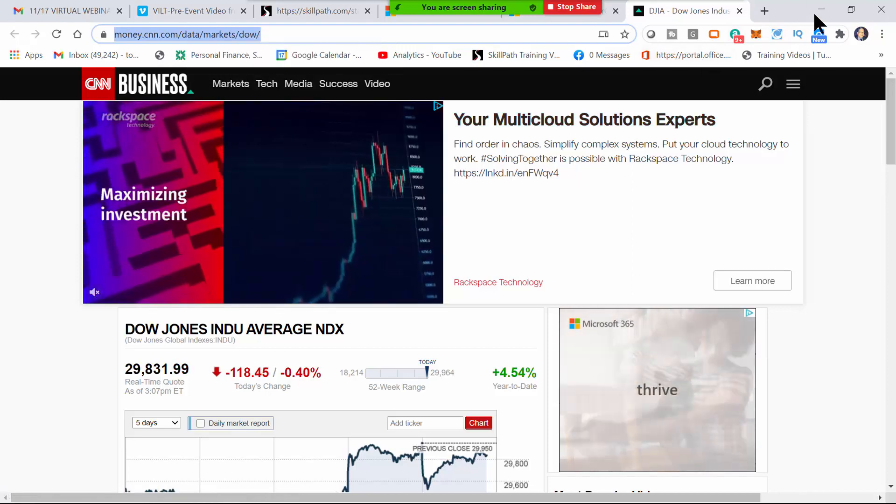
pyautogui.click(821, 14)
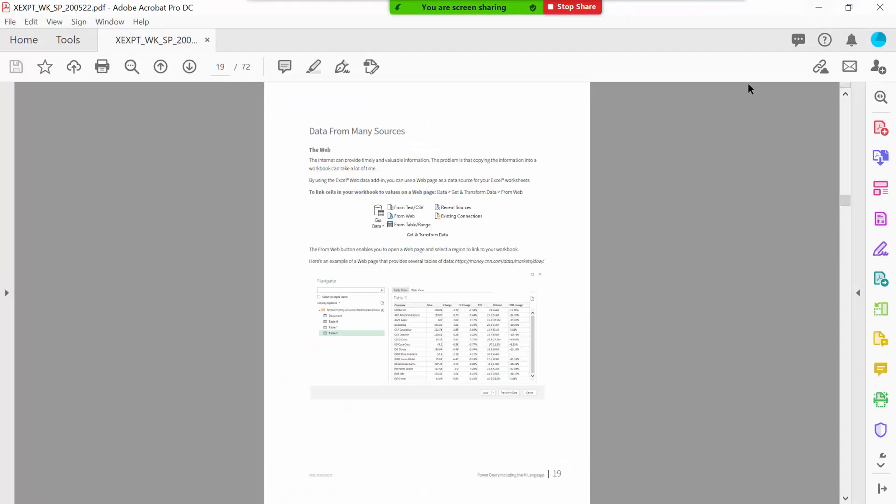
pyautogui.click(823, 10)
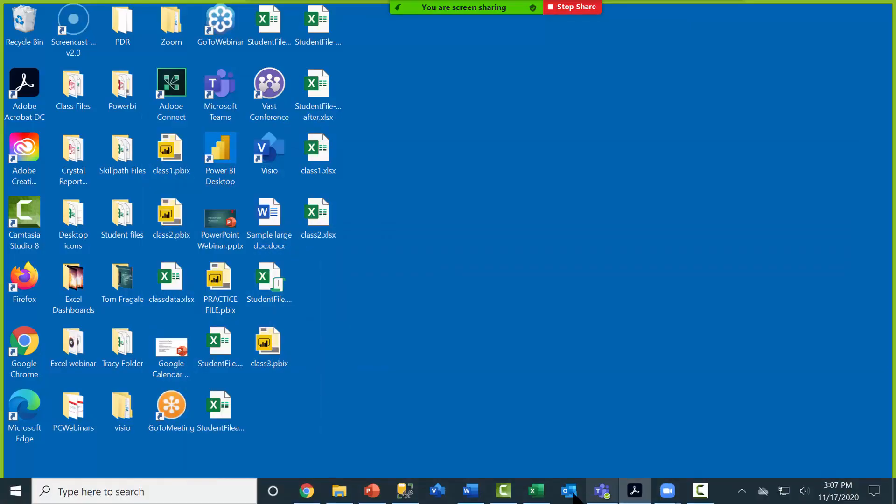
pyautogui.click(536, 491)
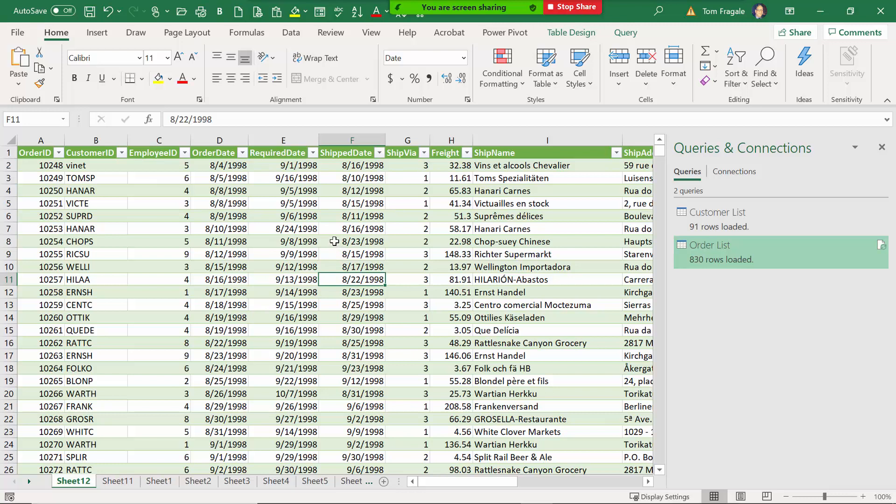
pyautogui.click(292, 30)
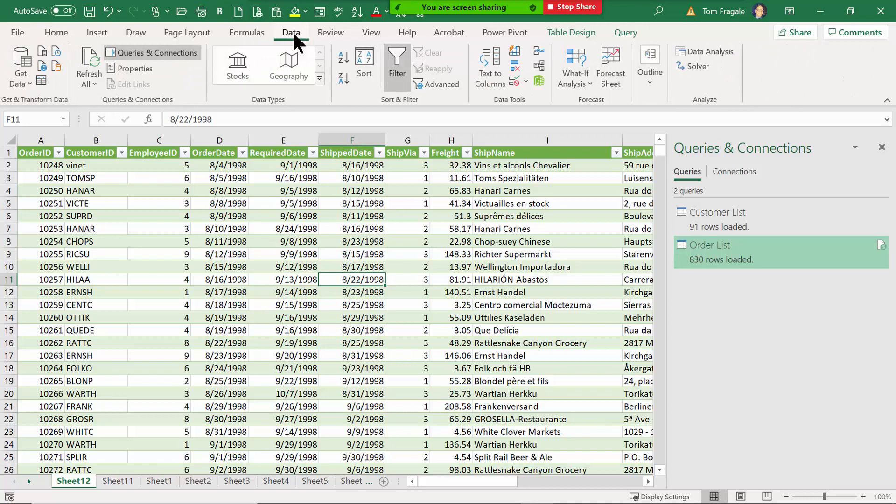
pyautogui.click(42, 66)
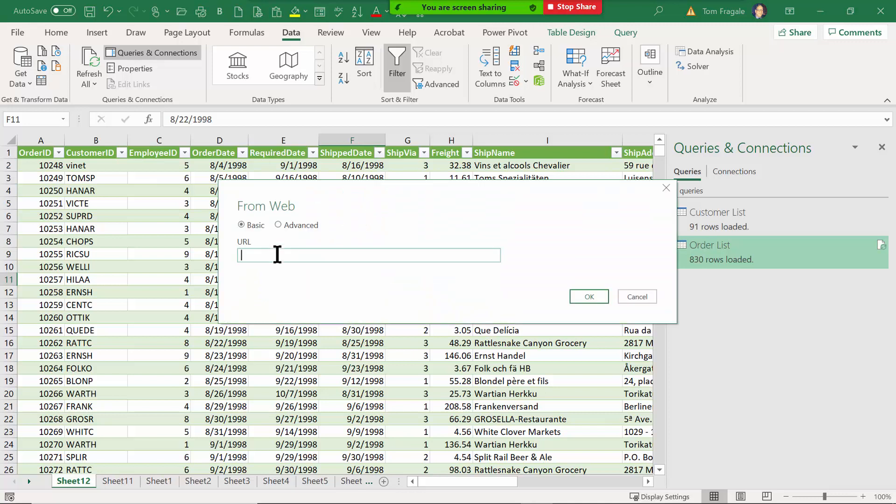
pyautogui.rightClick(277, 258)
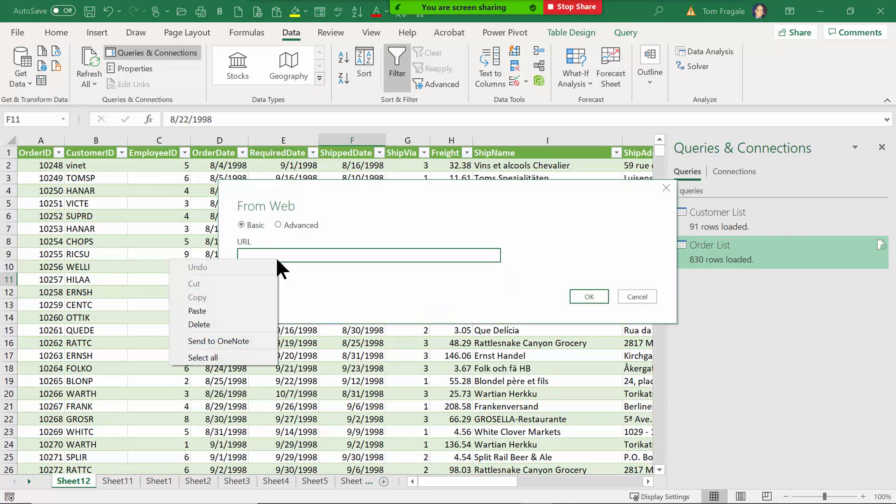
pyautogui.click(239, 310)
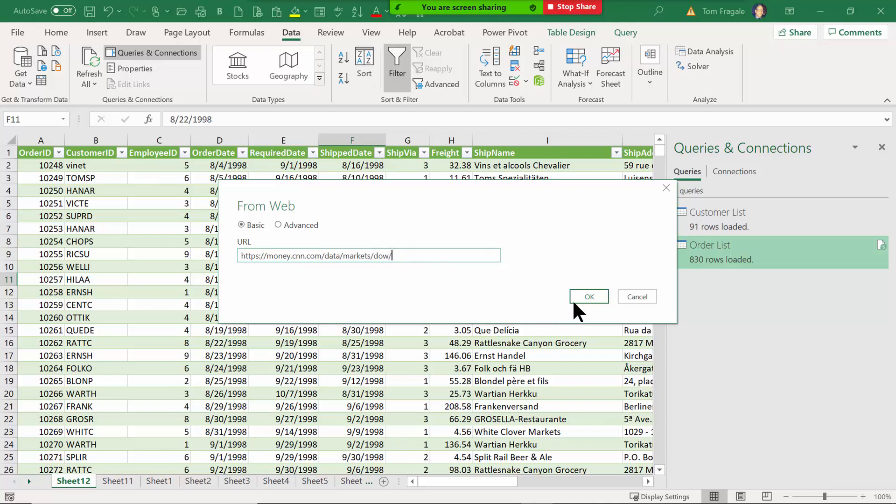
pyautogui.click(584, 298)
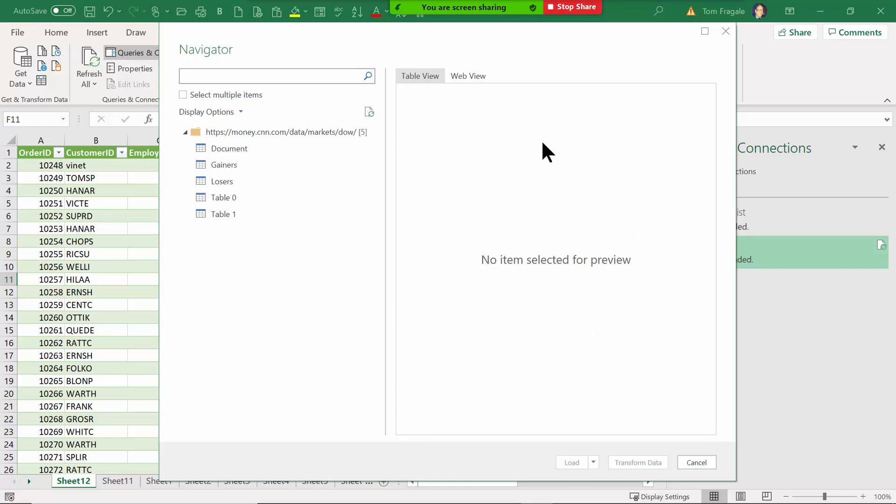
# - Preview each item found on the web page and load the Gainers table into a new worksheet
pyautogui.click(236, 150)
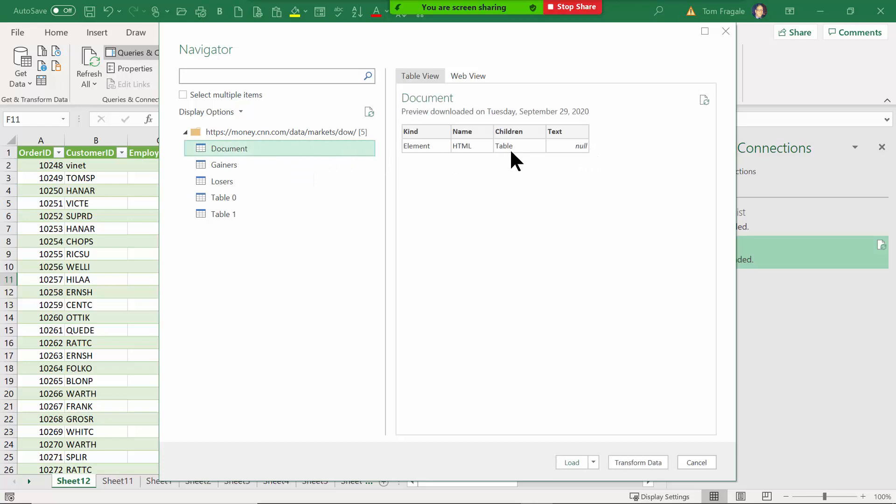
pyautogui.click(250, 166)
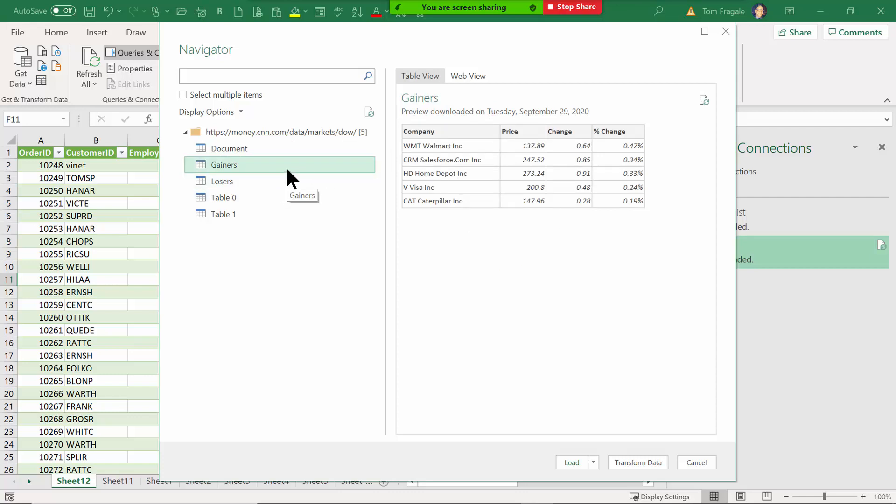
pyautogui.click(242, 182)
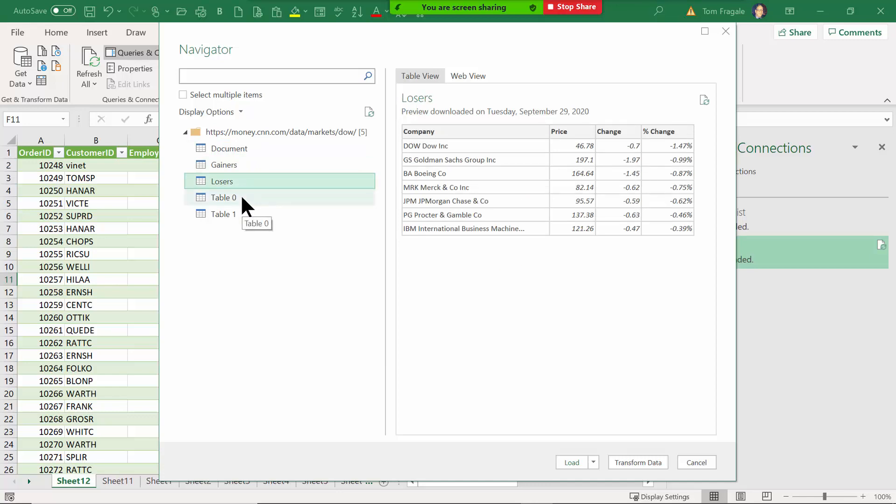
pyautogui.click(242, 198)
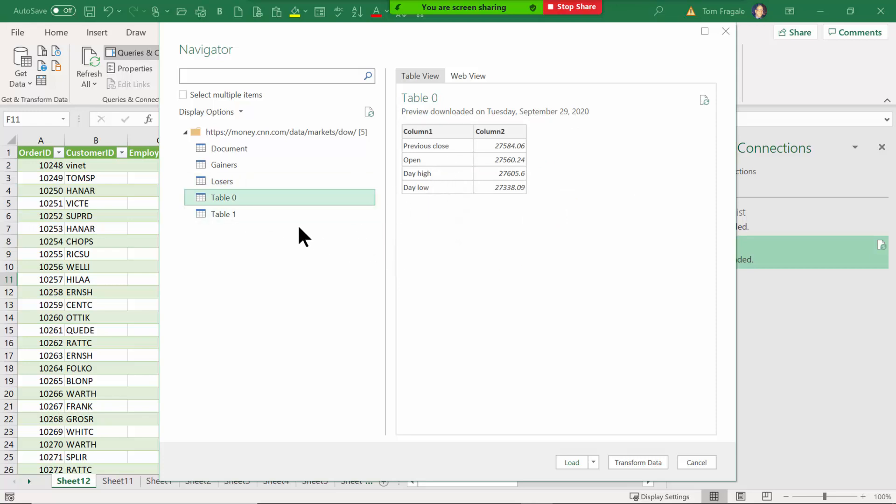
pyautogui.click(251, 217)
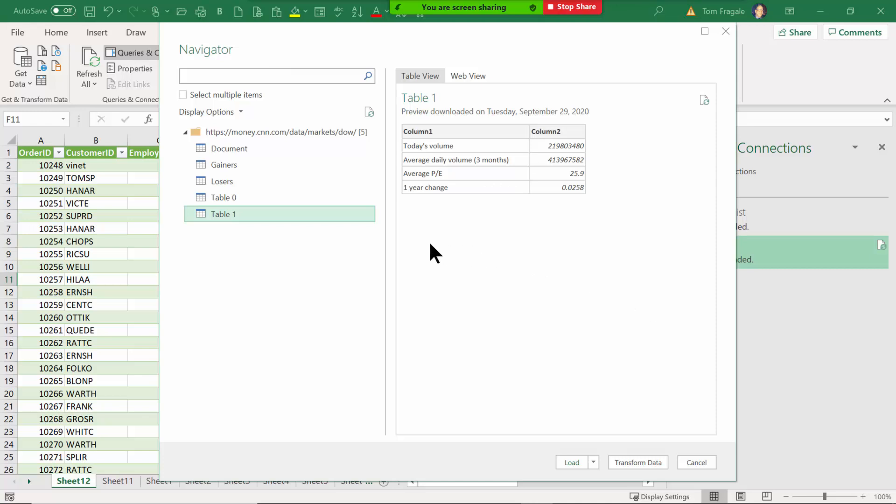
pyautogui.click(234, 167)
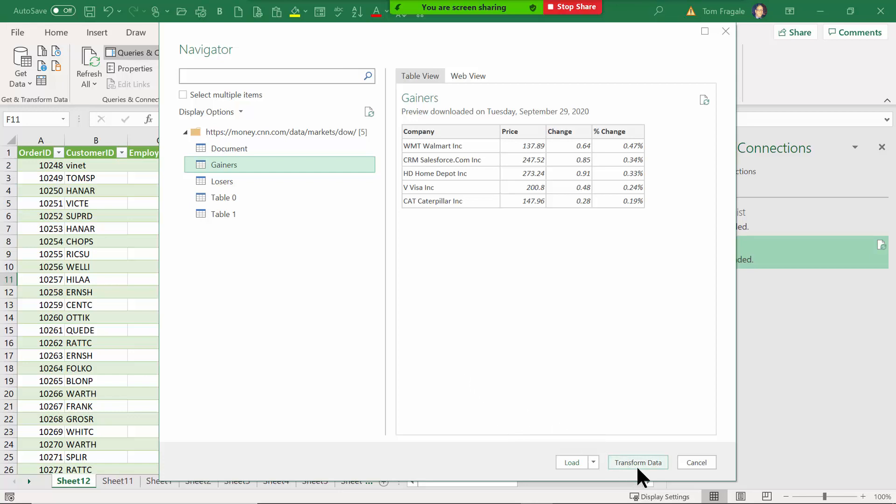
pyautogui.click(571, 463)
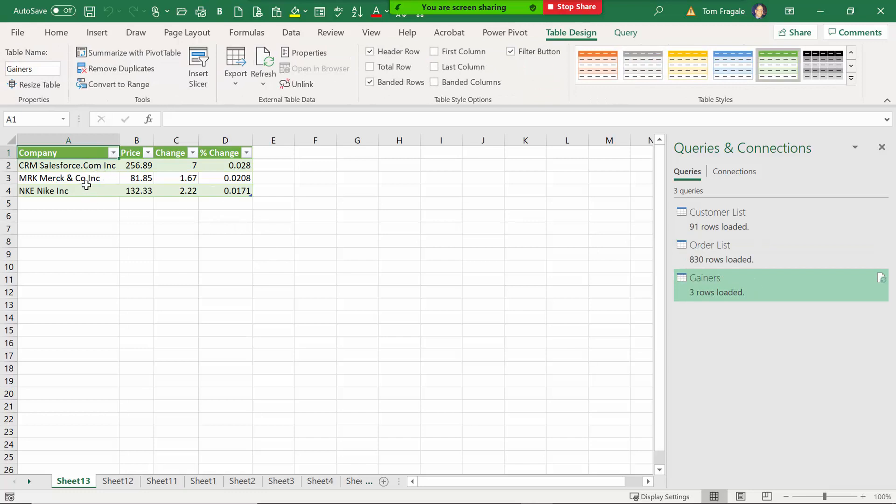
pyautogui.click(76, 180)
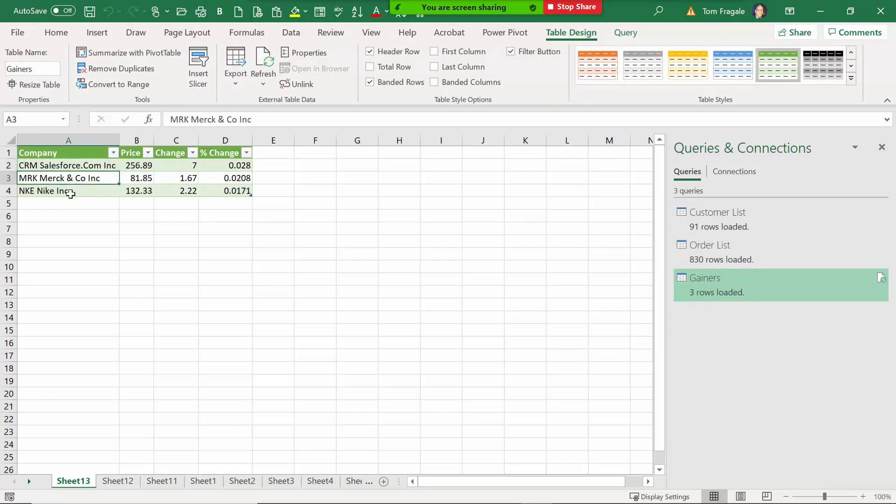
pyautogui.click(70, 194)
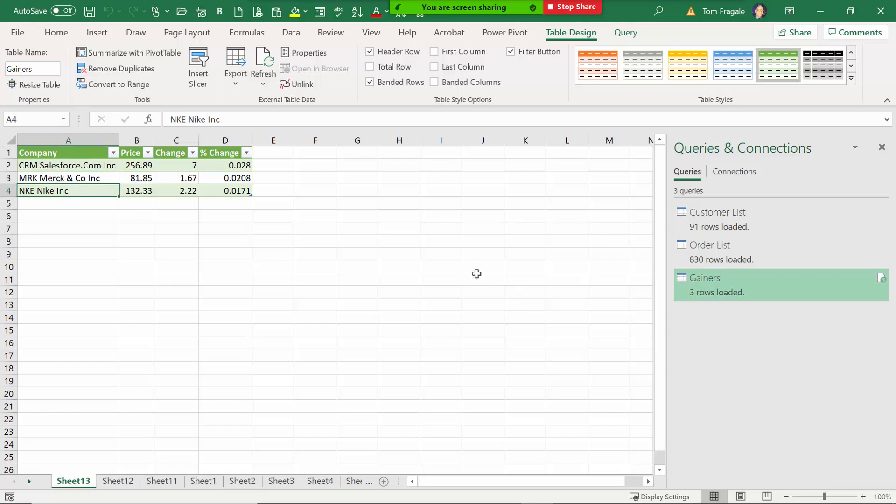
pyautogui.moveTo(732, 294)
pyautogui.click(96, 263)
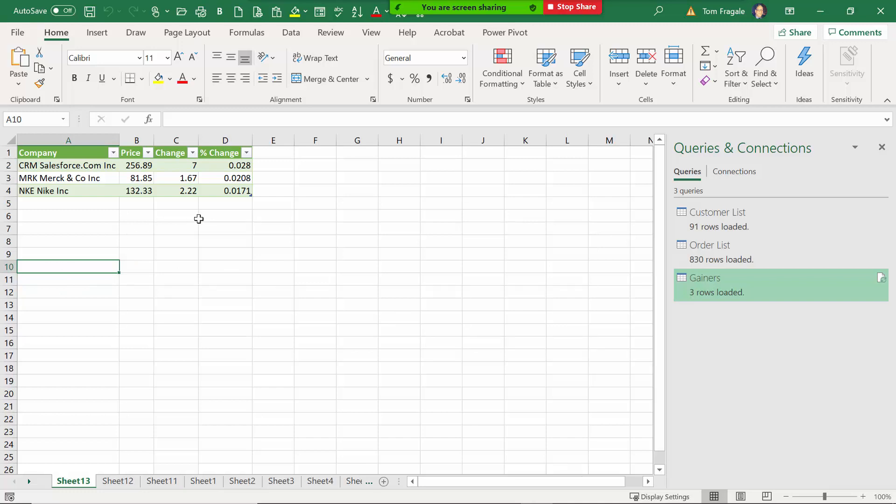
pyautogui.click(293, 32)
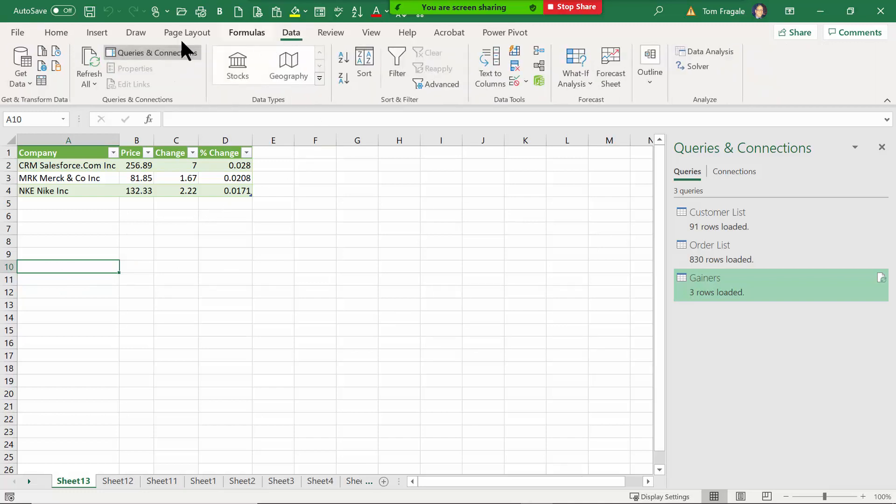
pyautogui.click(45, 70)
pyautogui.rightClick(285, 256)
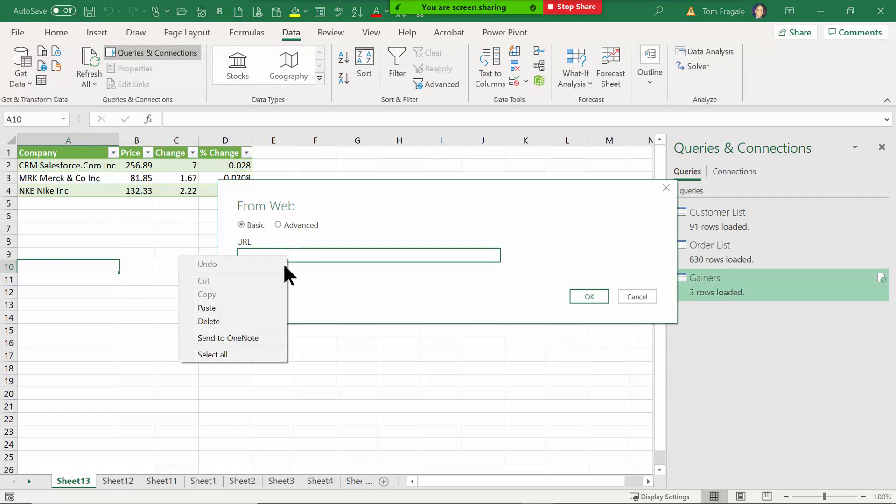
pyautogui.click(256, 306)
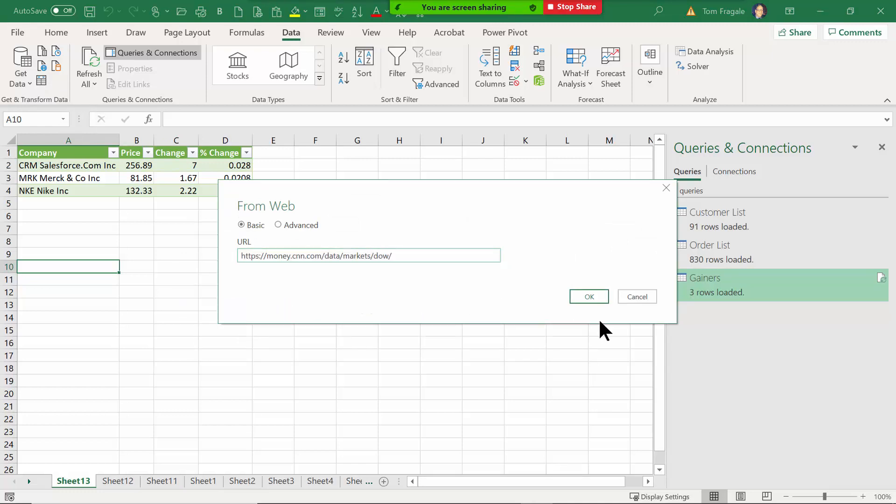
pyautogui.click(594, 290)
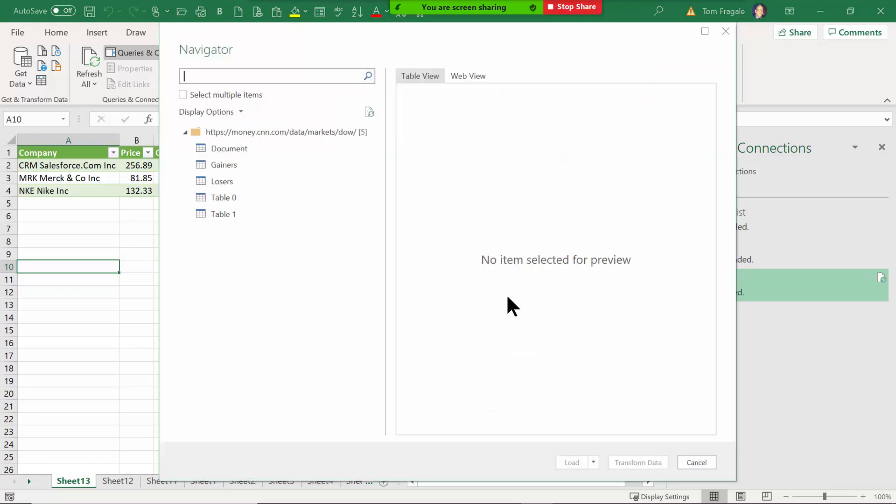
pyautogui.click(229, 183)
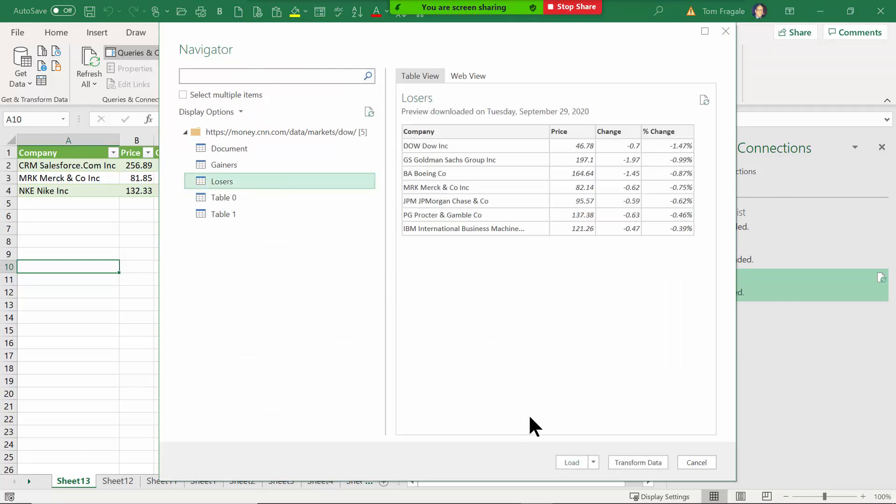
pyautogui.click(571, 463)
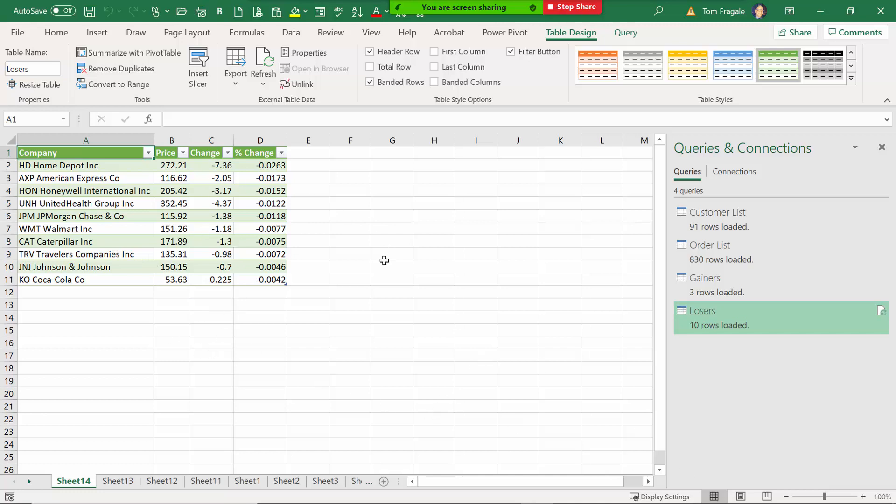
pyautogui.click(205, 165)
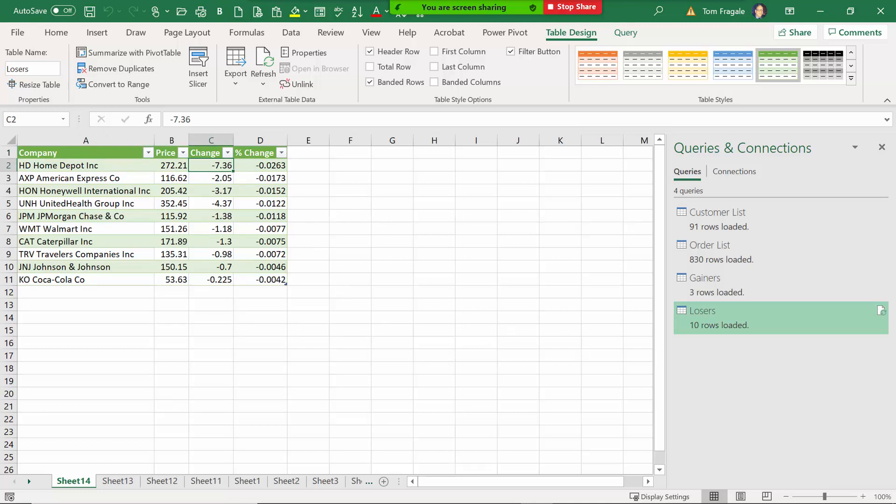
pyautogui.moveTo(439, 503)
pyautogui.moveTo(385, 502)
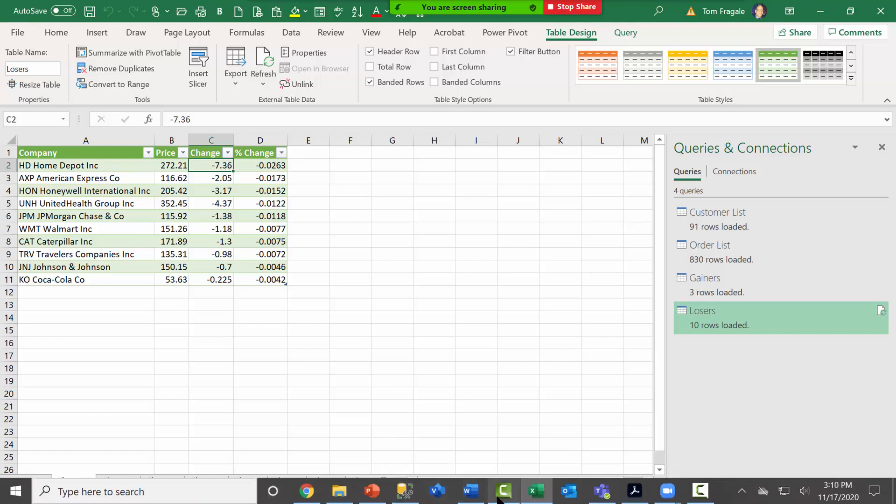
pyautogui.moveTo(501, 499)
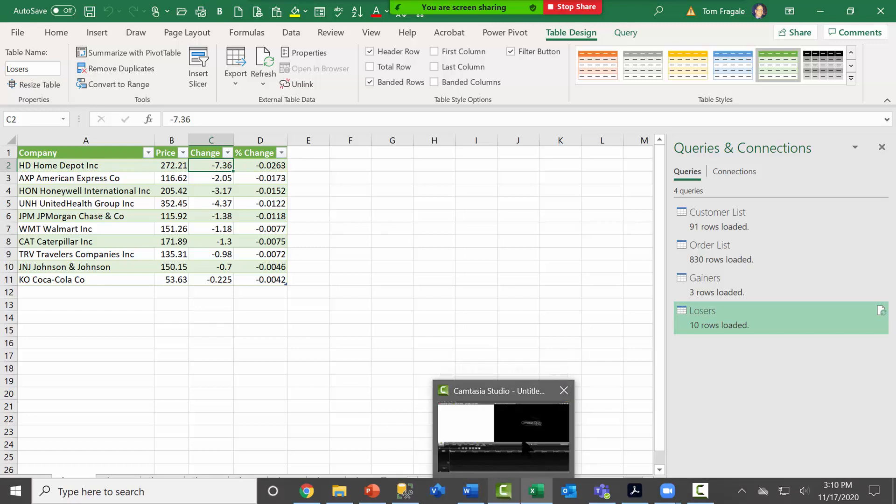
pyautogui.click(528, 334)
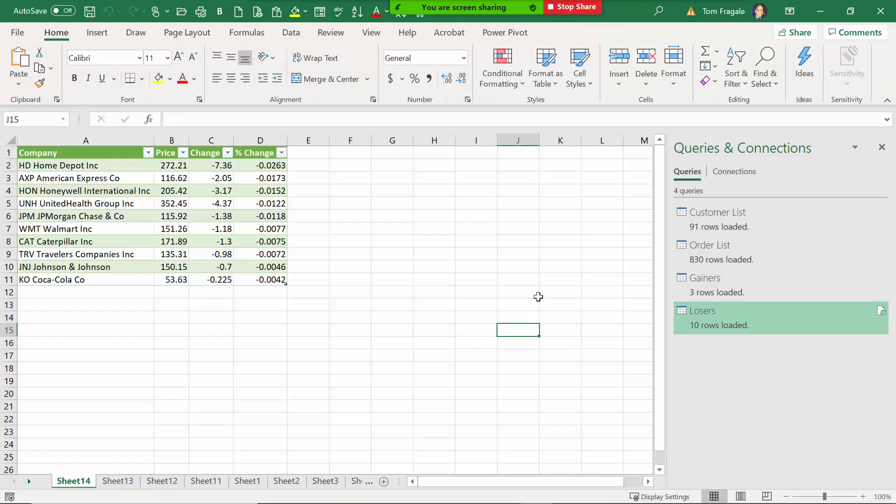
# - Refresh all the workbook's external data connections, starting from a cell in the Losers table
pyautogui.click(217, 230)
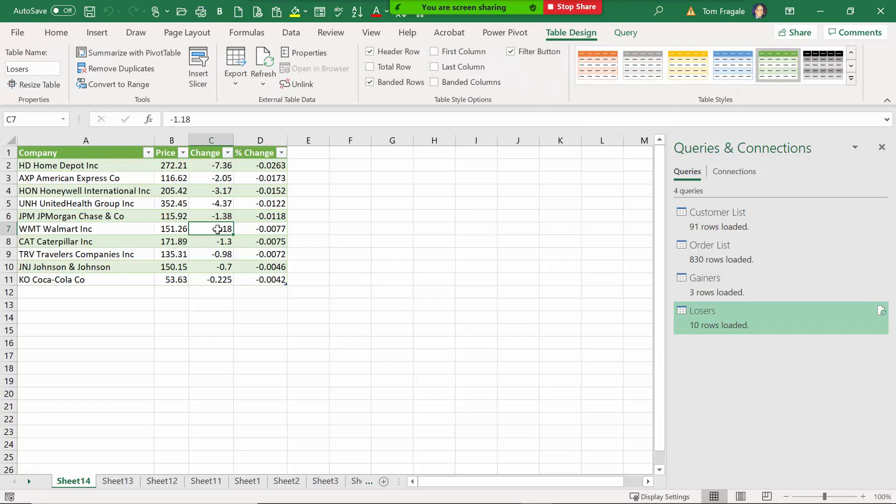
pyautogui.click(626, 33)
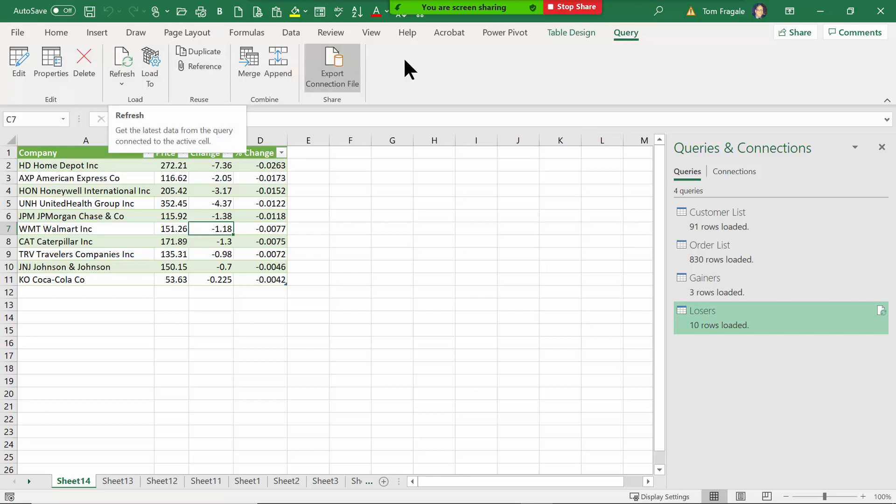
pyautogui.click(564, 43)
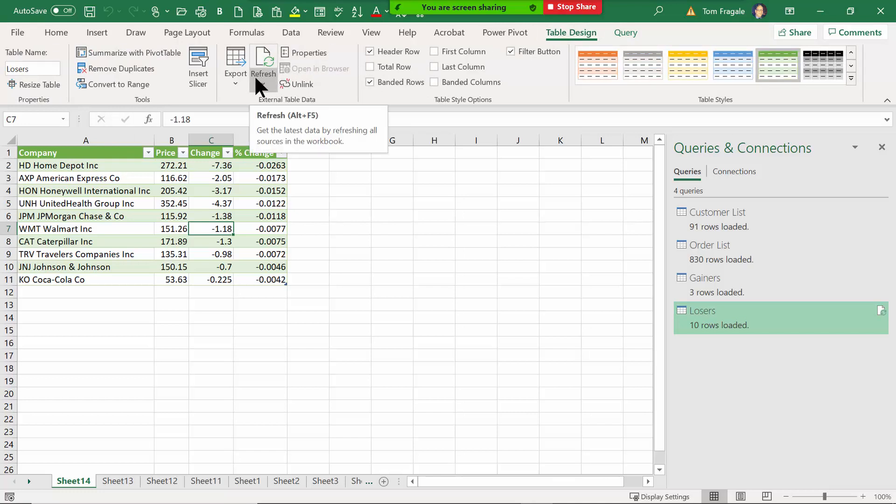
pyautogui.click(293, 35)
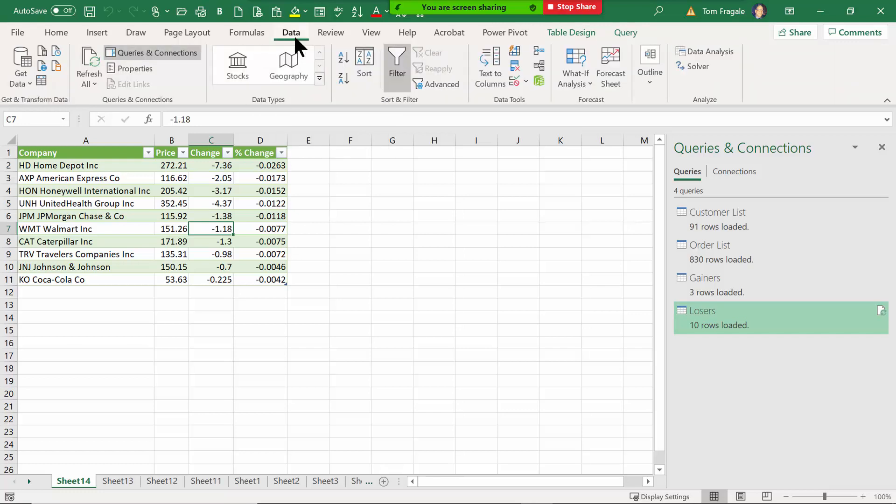
pyautogui.click(93, 62)
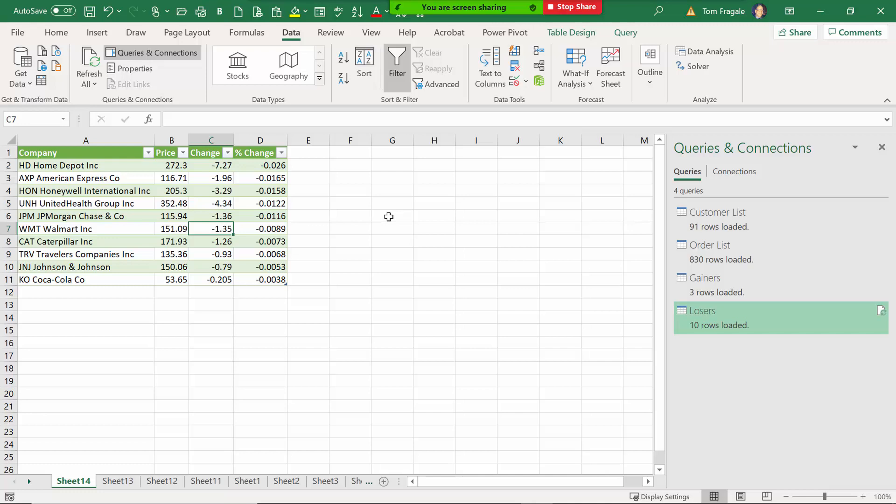
# - Set the Losers query to refresh every 60 minutes and whenever the file is opened
pyautogui.click(91, 84)
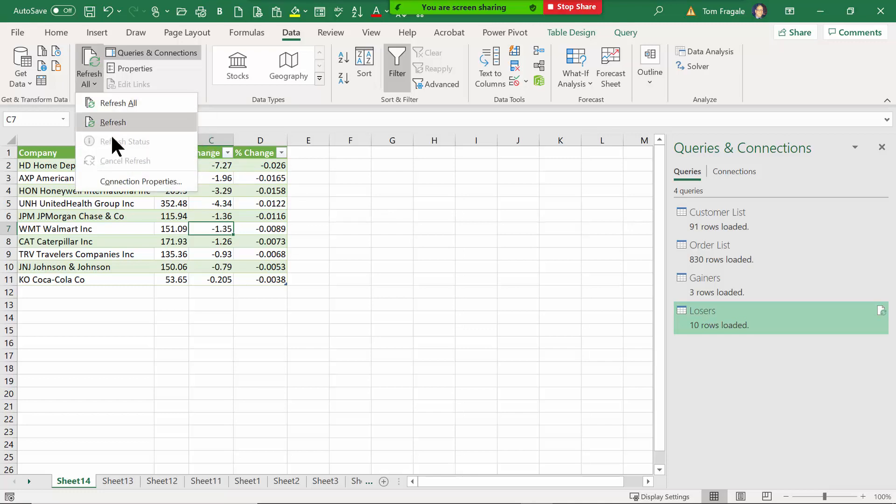
pyautogui.click(163, 181)
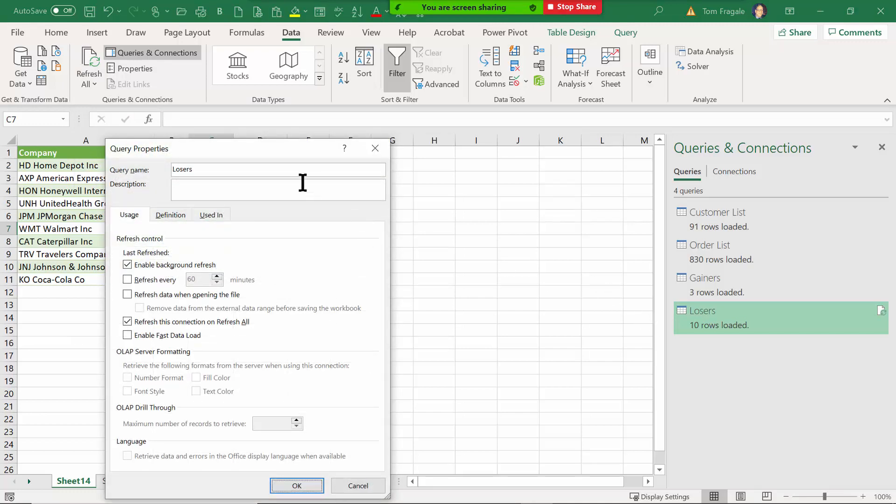
pyautogui.moveTo(275, 149); pyautogui.dragTo(430, 133)
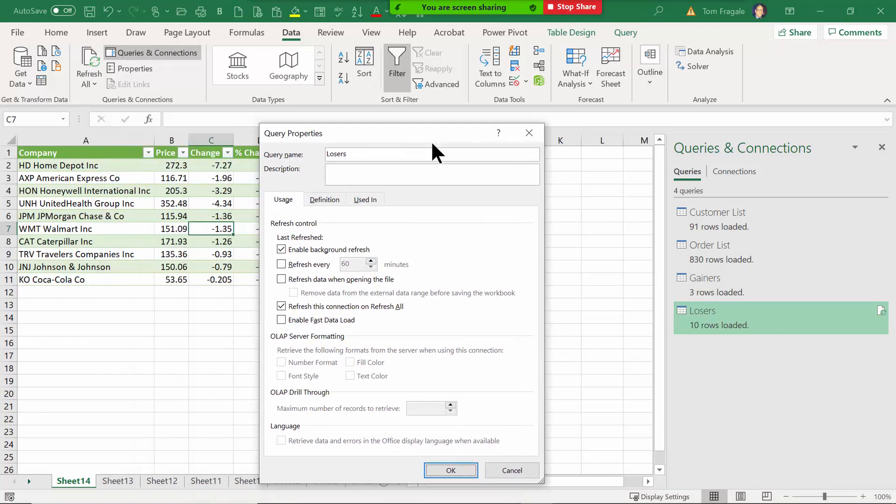
pyautogui.click(282, 263)
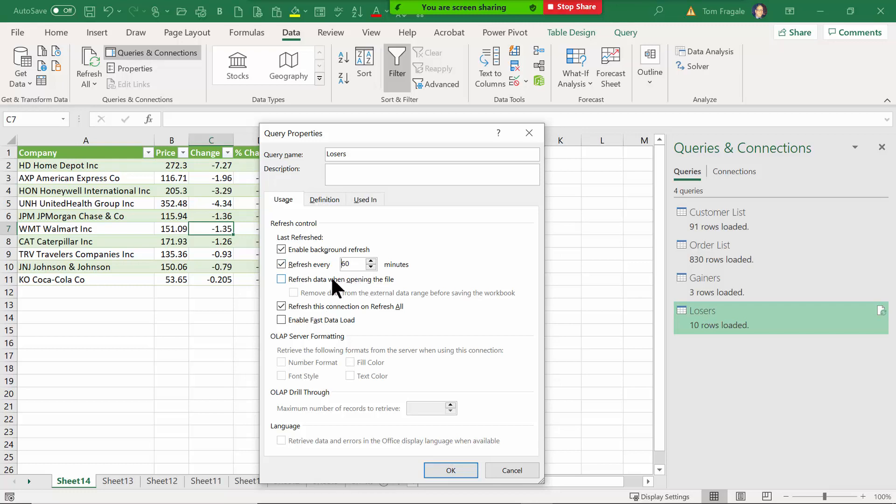
pyautogui.click(281, 279)
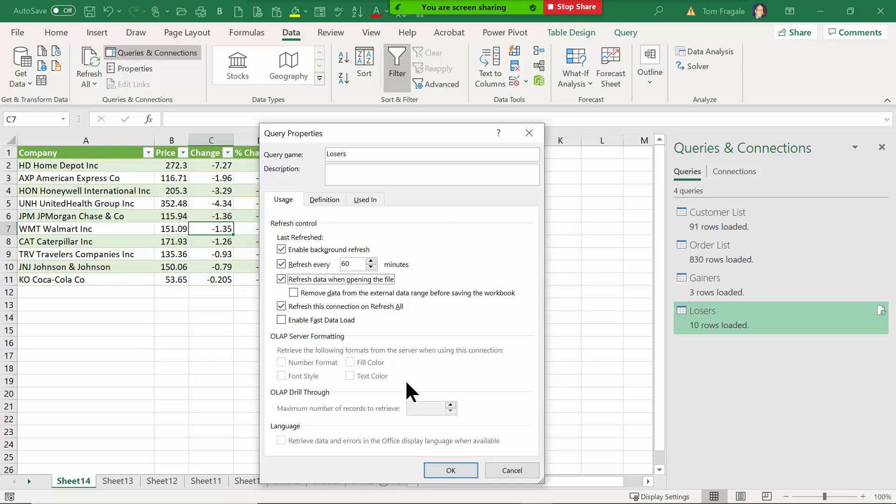
pyautogui.click(435, 470)
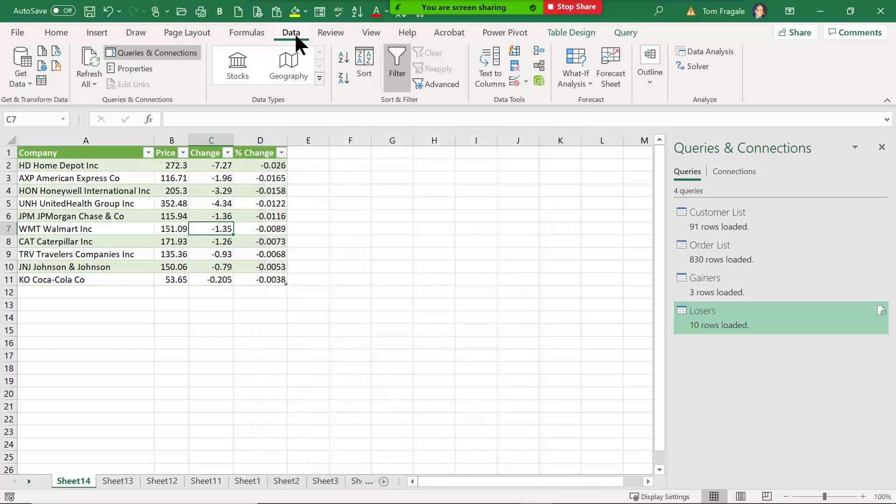
# - Check the Losers query's refresh settings in its connection properties and refresh all the workbook's data again
pyautogui.click(91, 85)
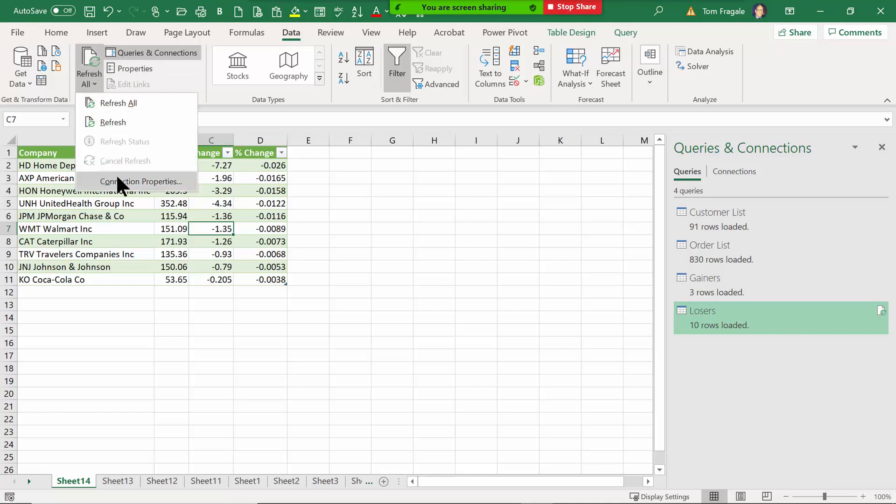
pyautogui.click(142, 182)
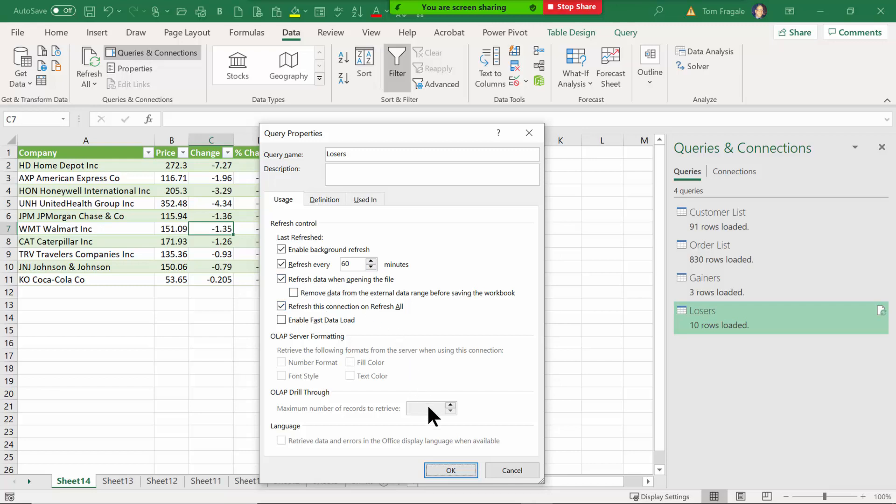
pyautogui.click(440, 469)
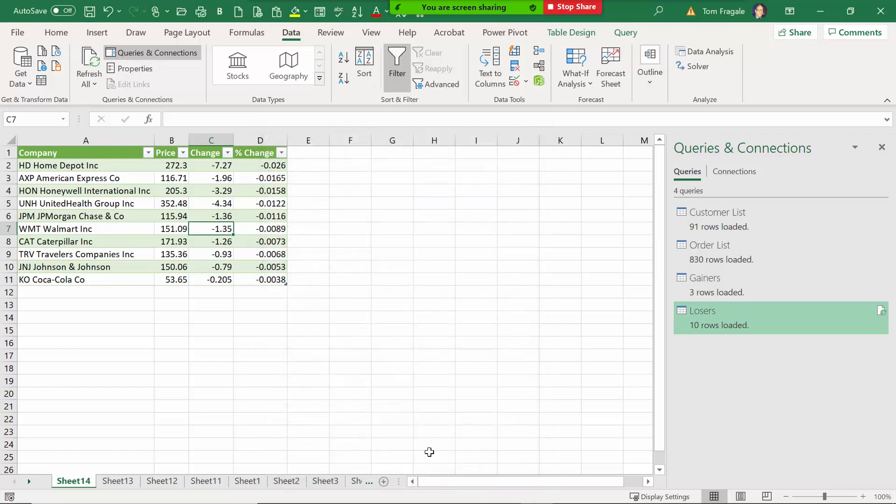
pyautogui.click(225, 215)
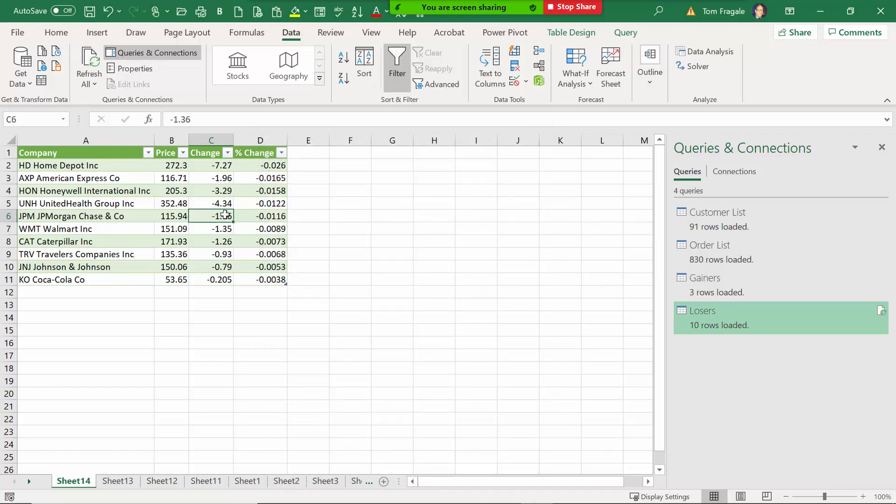
pyautogui.click(91, 57)
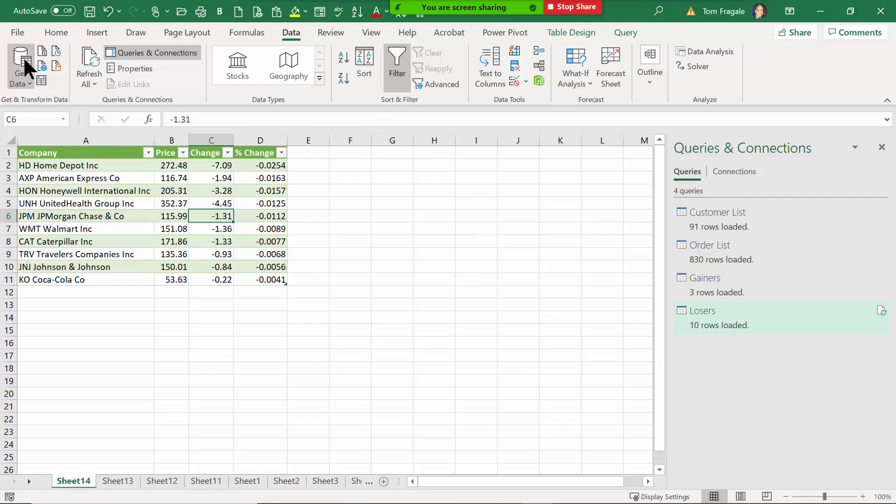
# - Close the current workbook and create a new blank workbook
pyautogui.click(16, 30)
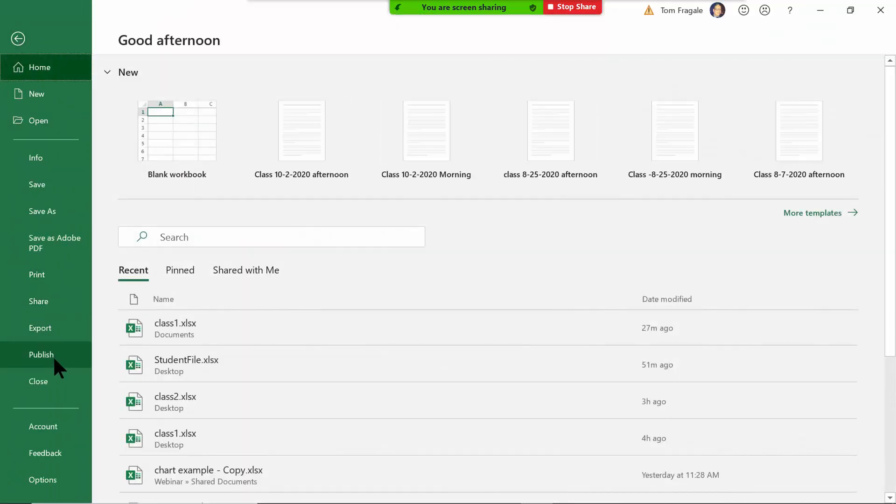
pyautogui.click(58, 379)
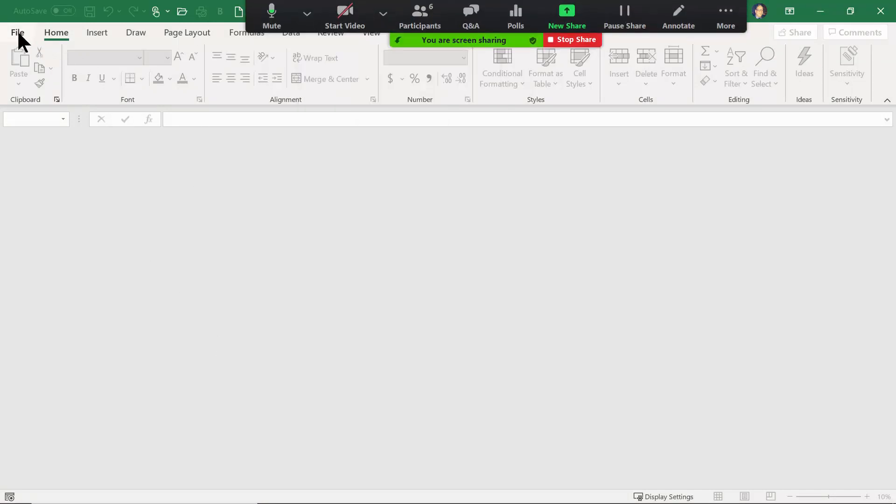
pyautogui.click(18, 32)
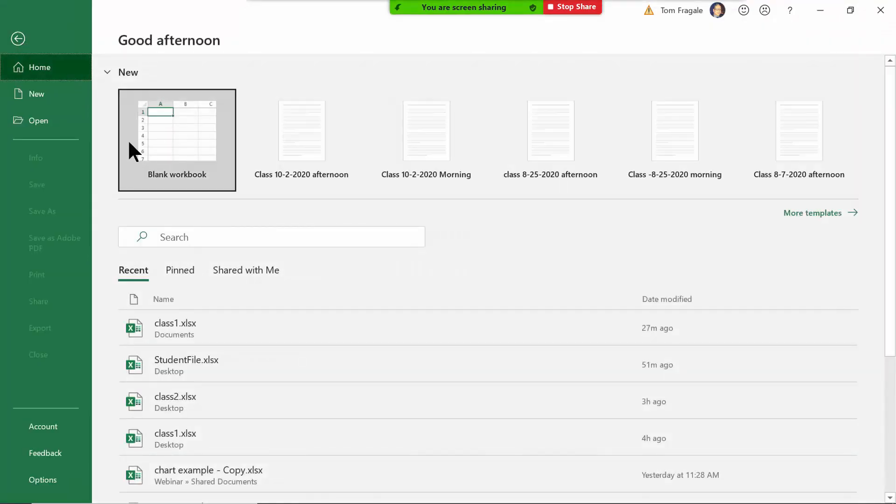
pyautogui.click(33, 93)
pyautogui.click(167, 177)
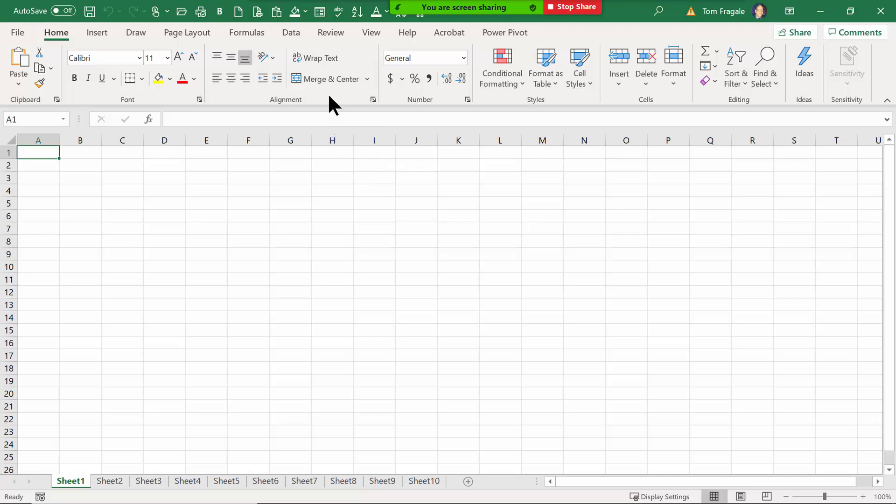
# - Connect to StudentFile.xlsx on the Desktop as an external workbook data source
pyautogui.click(295, 33)
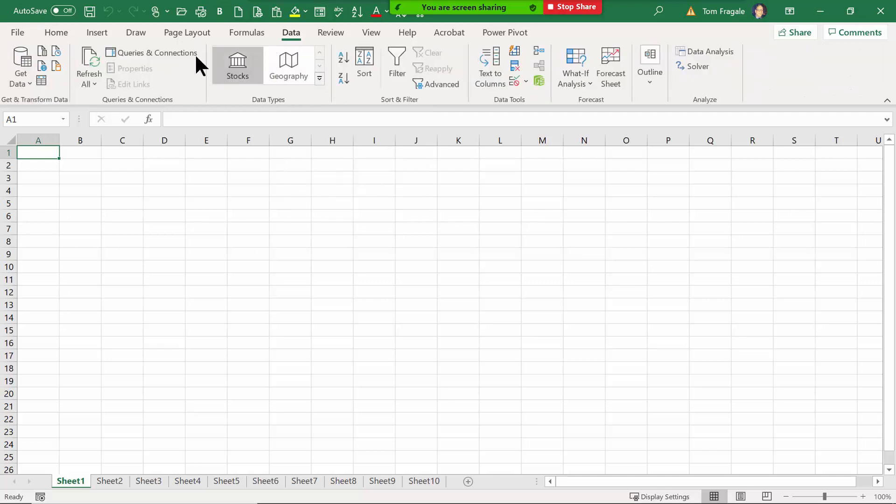
pyautogui.click(12, 79)
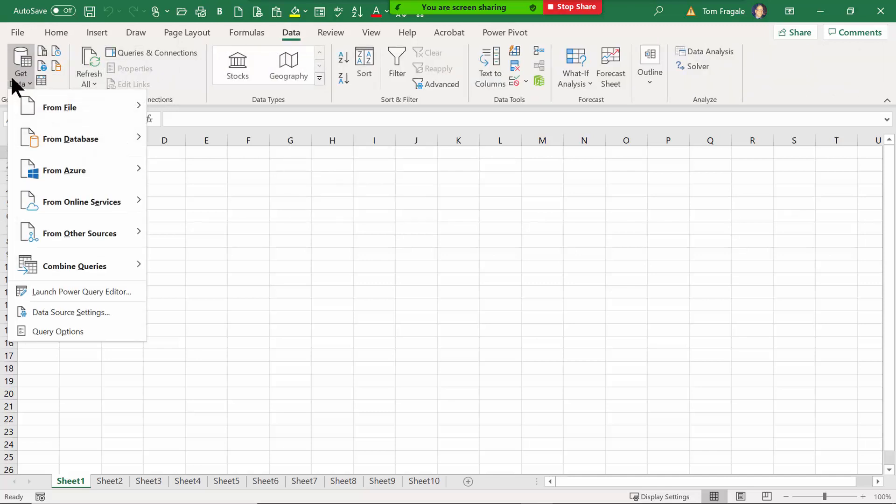
pyautogui.moveTo(51, 106)
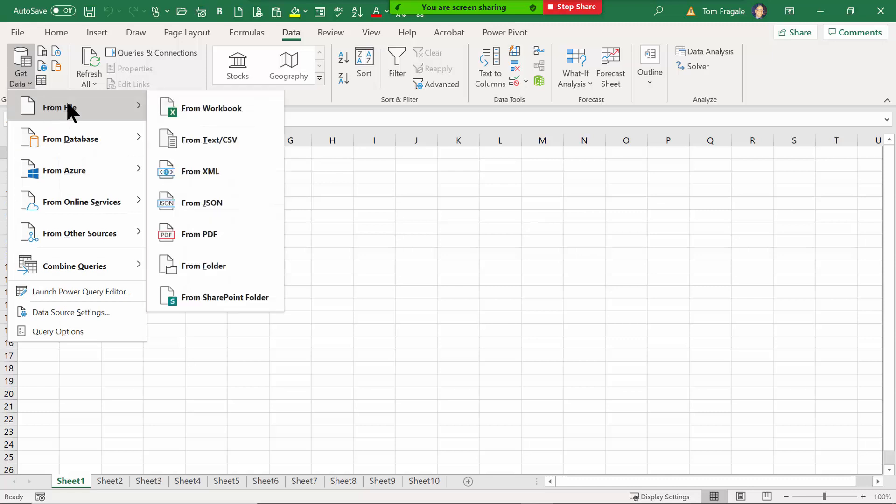
pyautogui.click(229, 110)
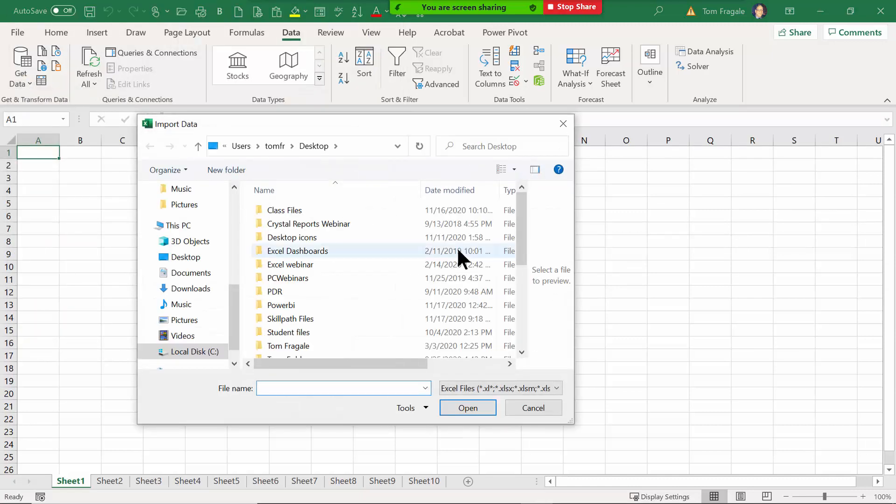
pyautogui.click(185, 258)
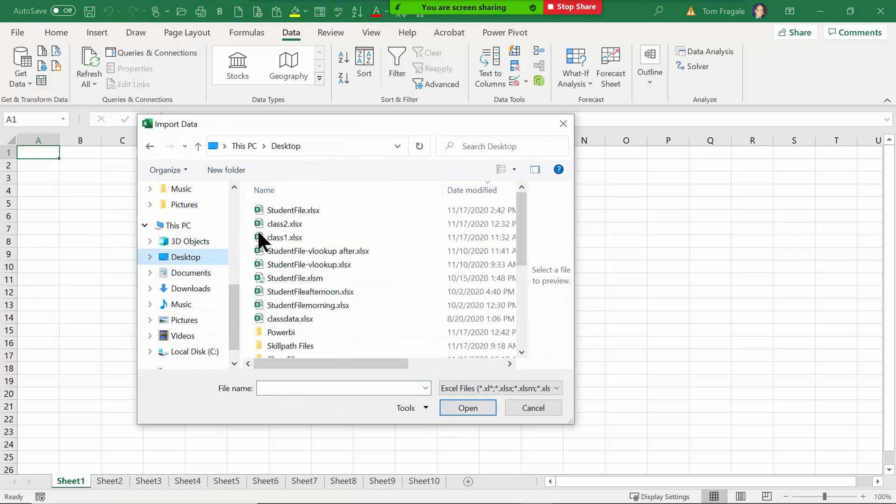
pyautogui.click(280, 210)
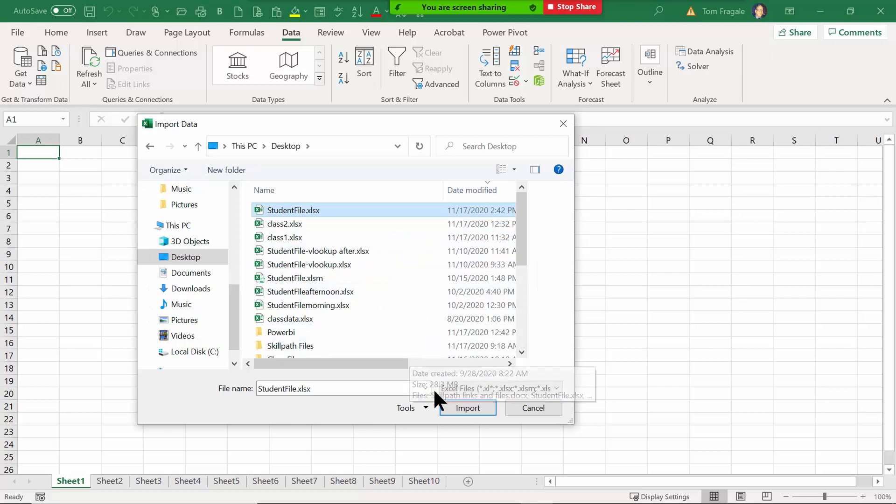
pyautogui.click(457, 412)
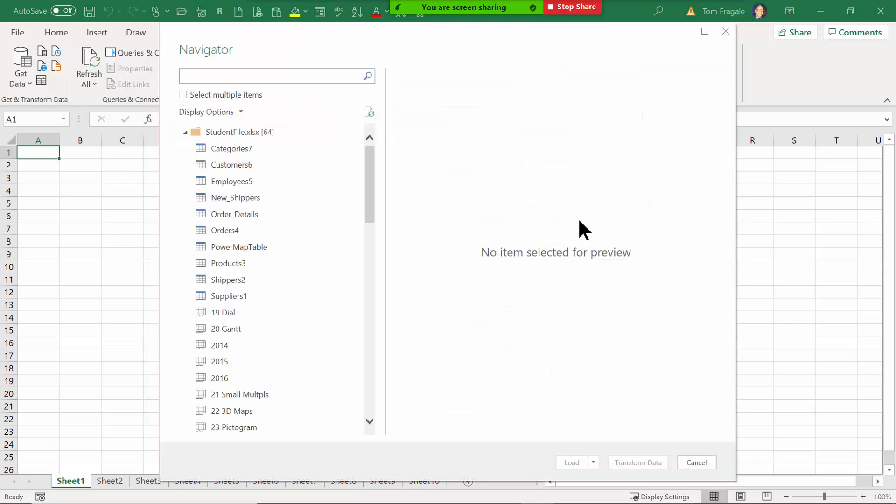
# - Enable multiple selection and select the Categories7, Customers6, Employees5, New_Shippers, Order_Details, Orders4, Products3, Shippers2 and Suppliers1 tables of StudentFile.xlsx
pyautogui.click(182, 95)
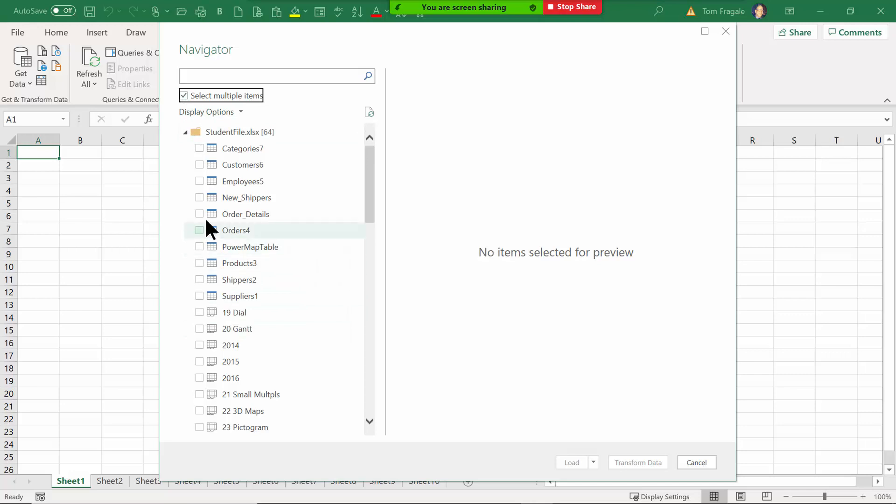
pyautogui.click(199, 149)
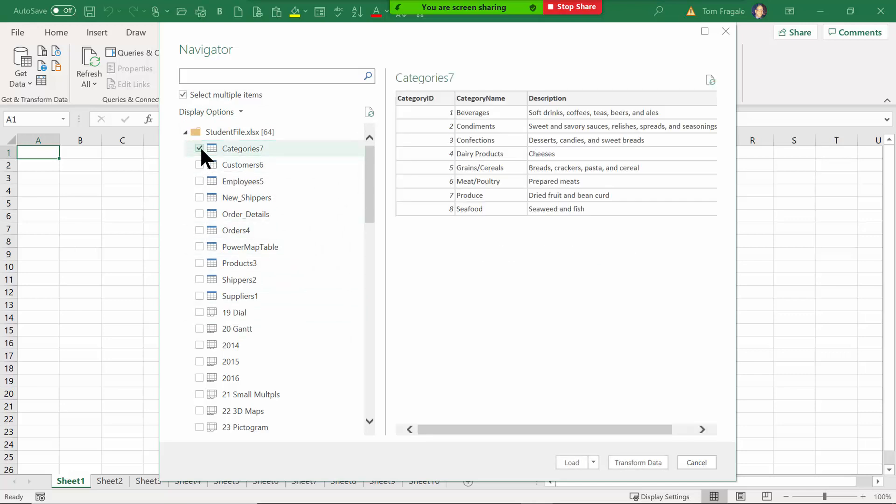
pyautogui.click(199, 165)
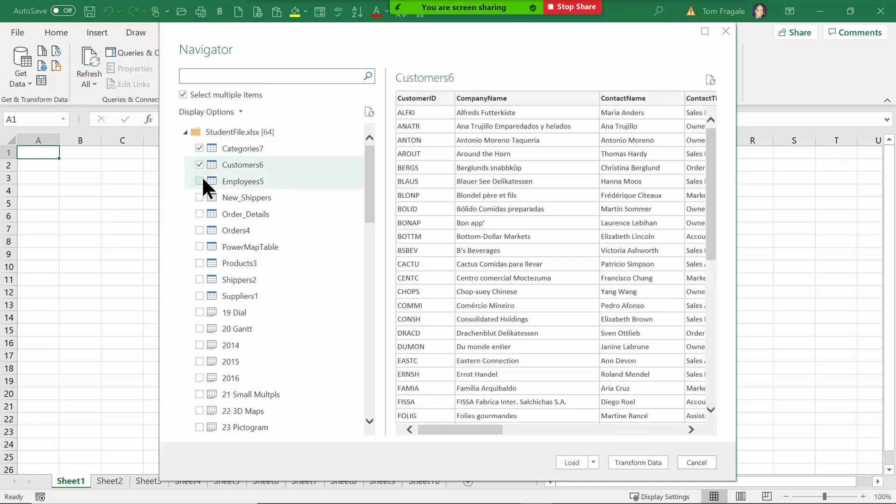
pyautogui.click(201, 181)
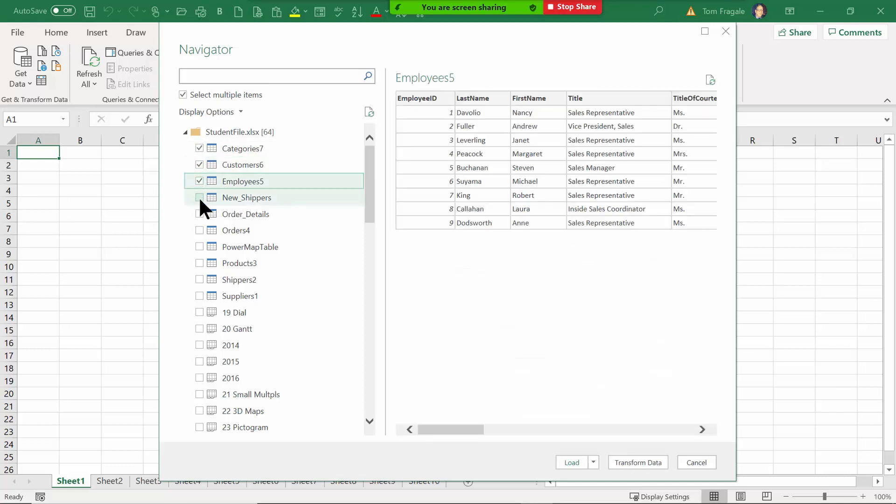
pyautogui.click(199, 197)
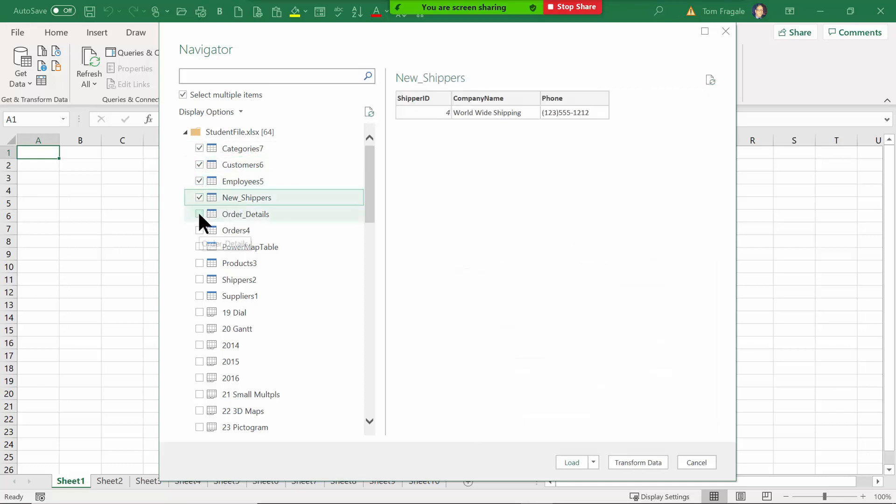
pyautogui.click(198, 211)
pyautogui.click(198, 230)
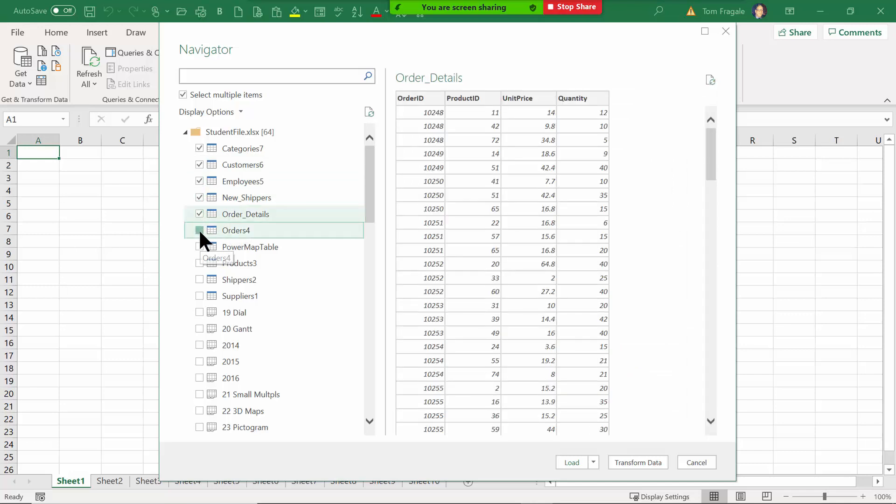
pyautogui.click(198, 262)
pyautogui.click(197, 279)
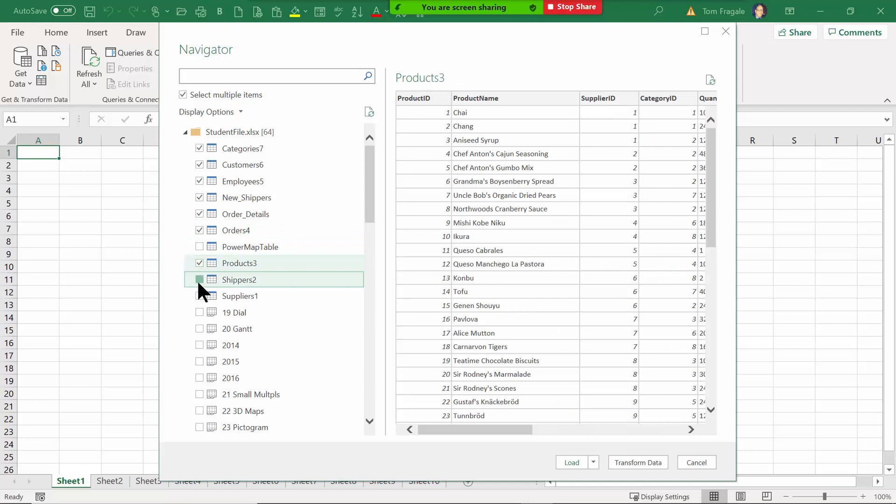
pyautogui.click(197, 295)
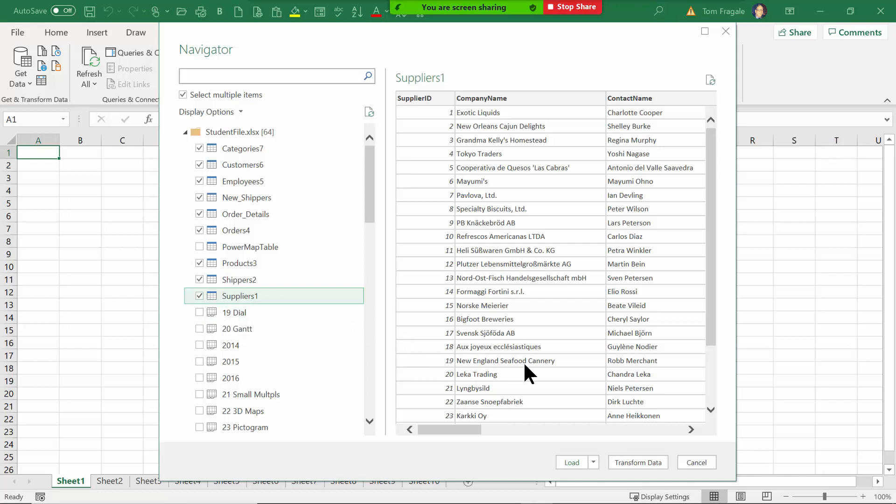
# - Load the selected items as tables on new worksheets, also adding them to the Data Model, and look through the imported sheets and queries
pyautogui.click(593, 463)
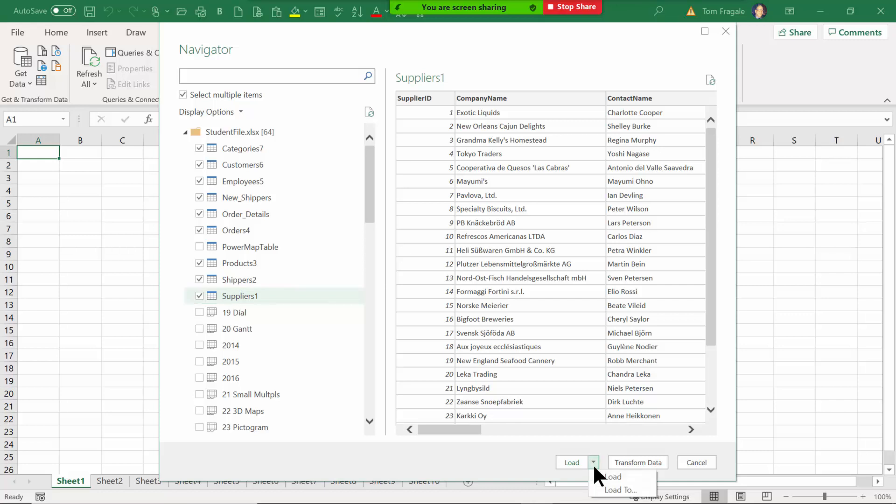
pyautogui.click(613, 491)
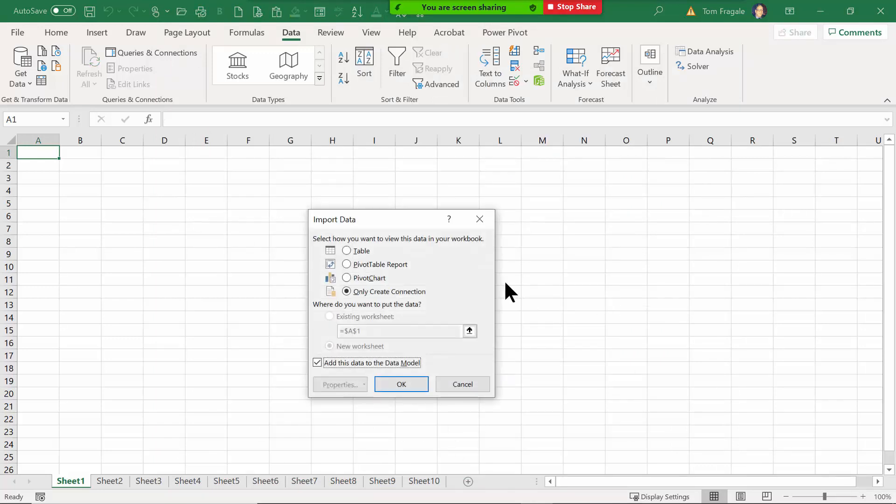
pyautogui.click(347, 251)
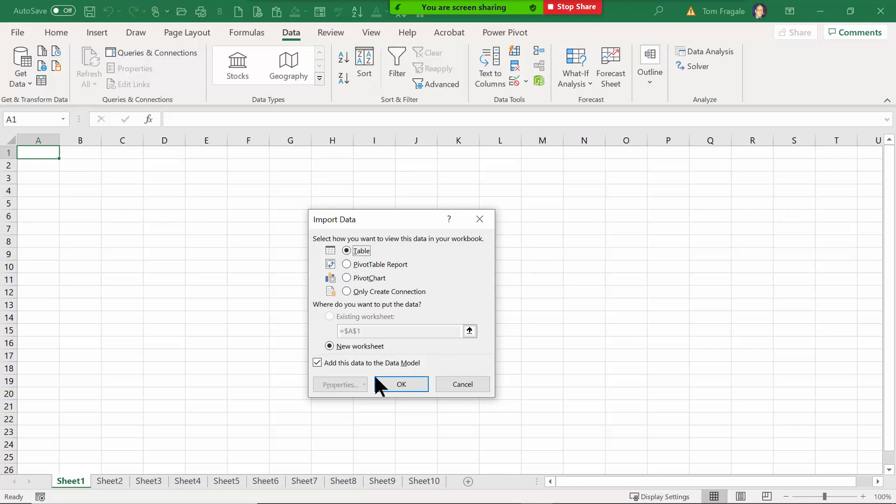
pyautogui.click(400, 385)
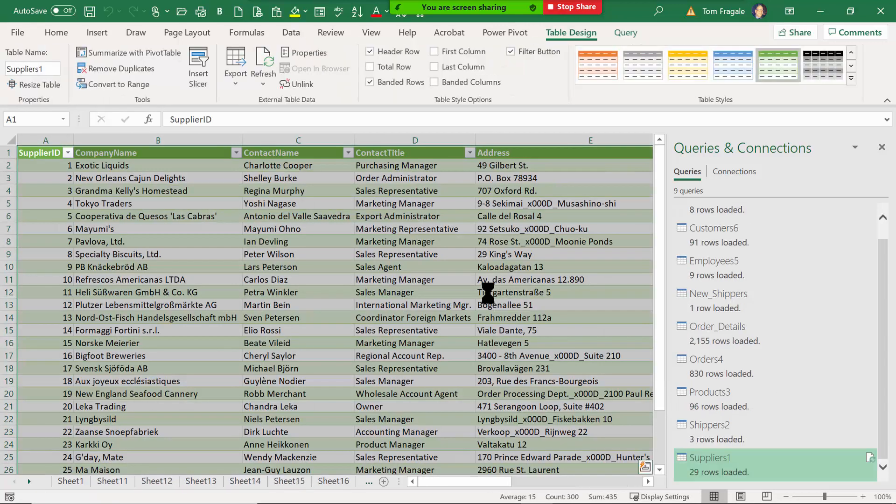
pyautogui.click(115, 482)
pyautogui.click(158, 482)
pyautogui.click(195, 482)
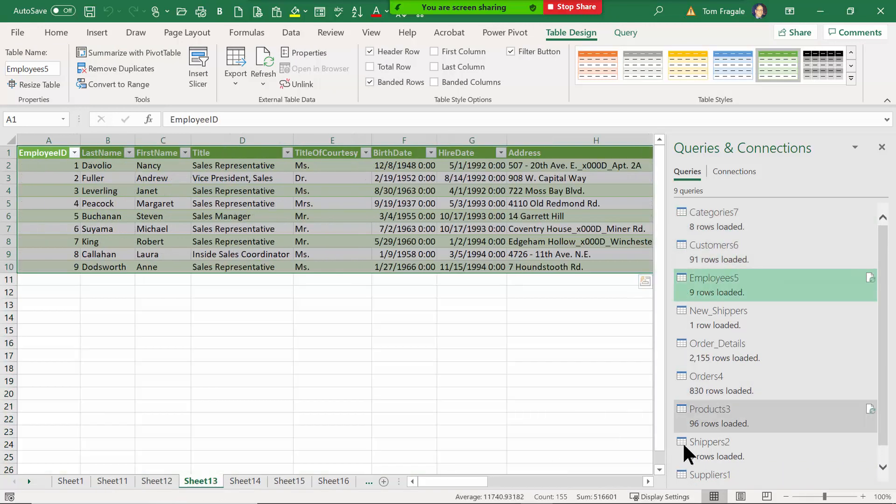
pyautogui.moveTo(885, 249); pyautogui.dragTo(888, 223)
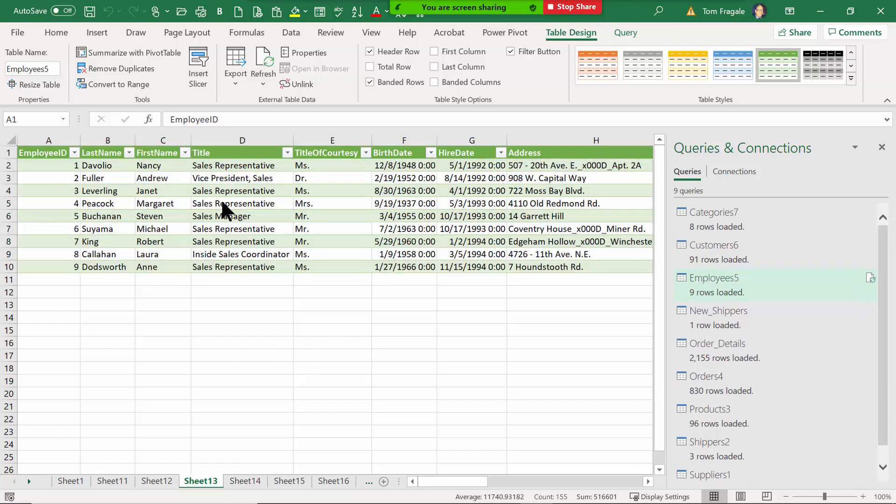
# - Save the workbook as class2 in Documents, replacing the existing file
pyautogui.click(89, 10)
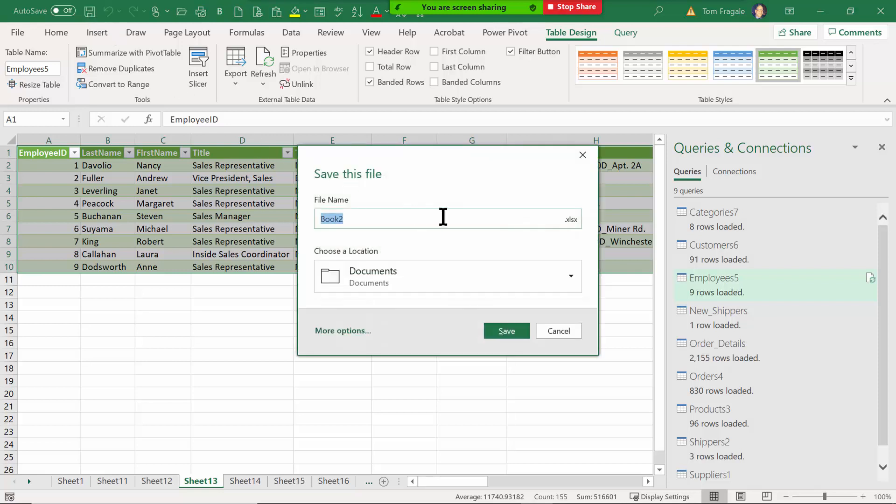
pyautogui.write('class2')
pyautogui.press('Return')
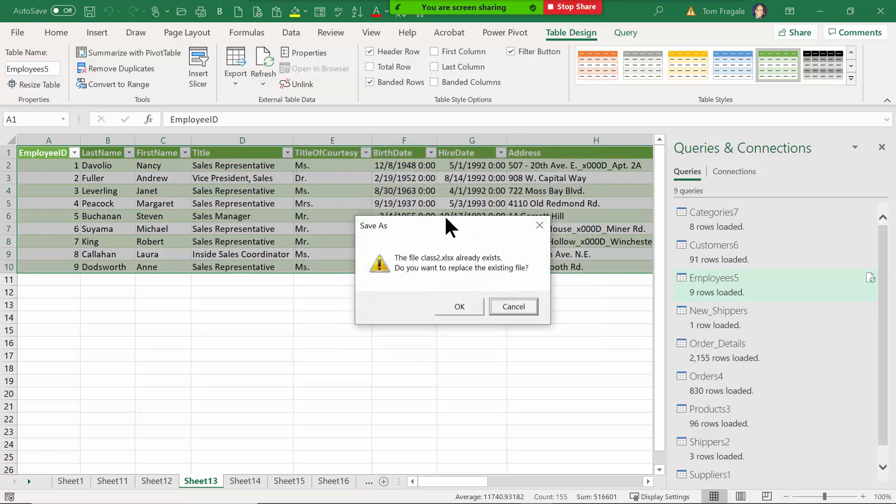
pyautogui.click(461, 306)
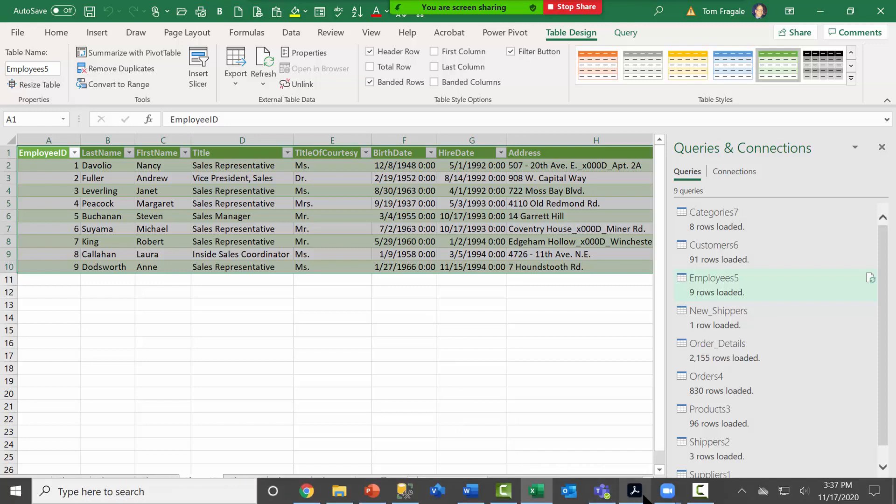
pyautogui.click(432, 380)
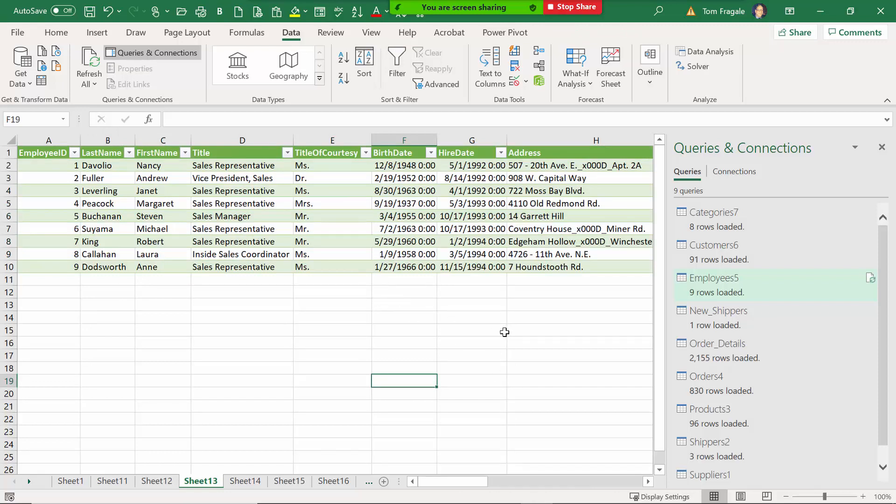
pyautogui.click(90, 11)
# - Create a new blank workbook and start importing data from a Microsoft Access database
pyautogui.click(16, 32)
pyautogui.click(186, 160)
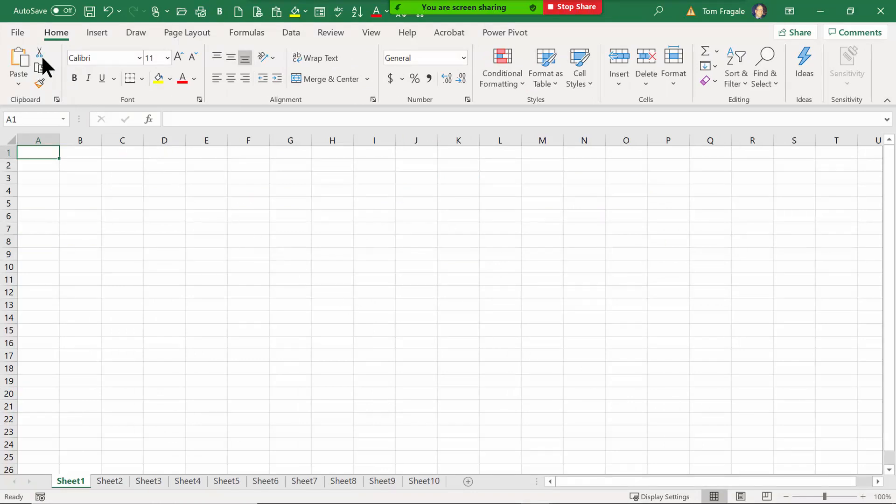
pyautogui.click(294, 37)
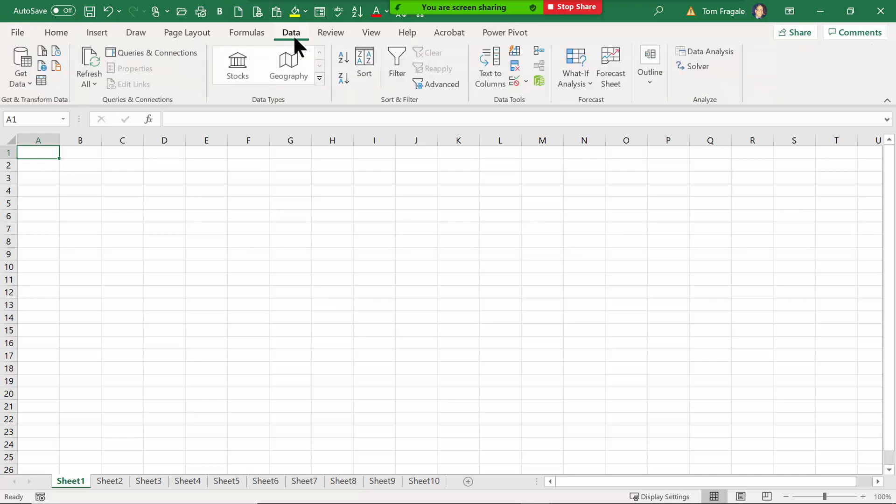
pyautogui.click(20, 74)
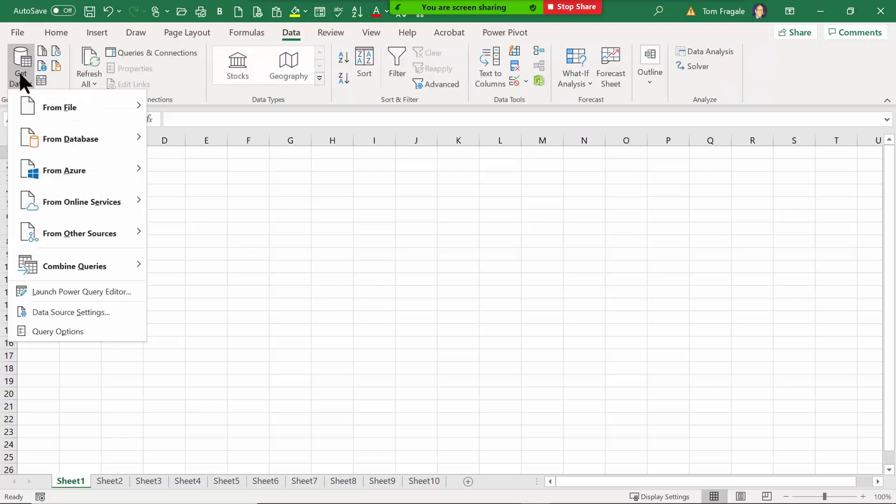
pyautogui.moveTo(44, 141)
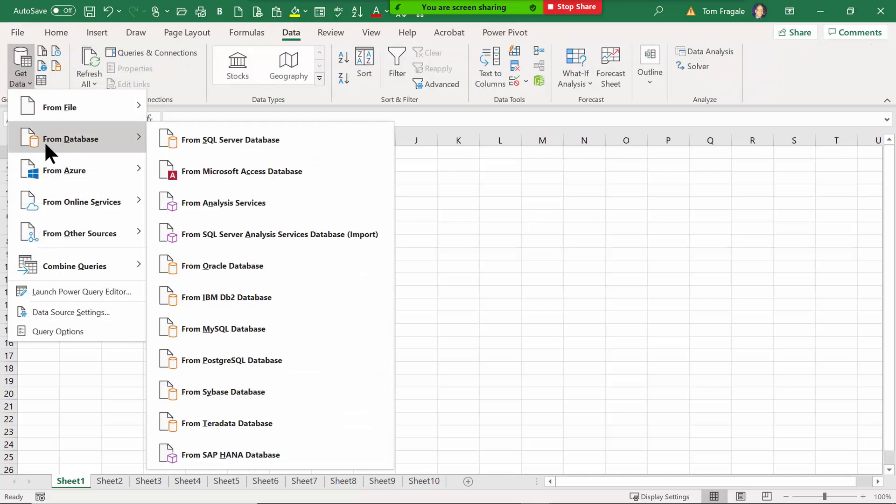
pyautogui.click(263, 174)
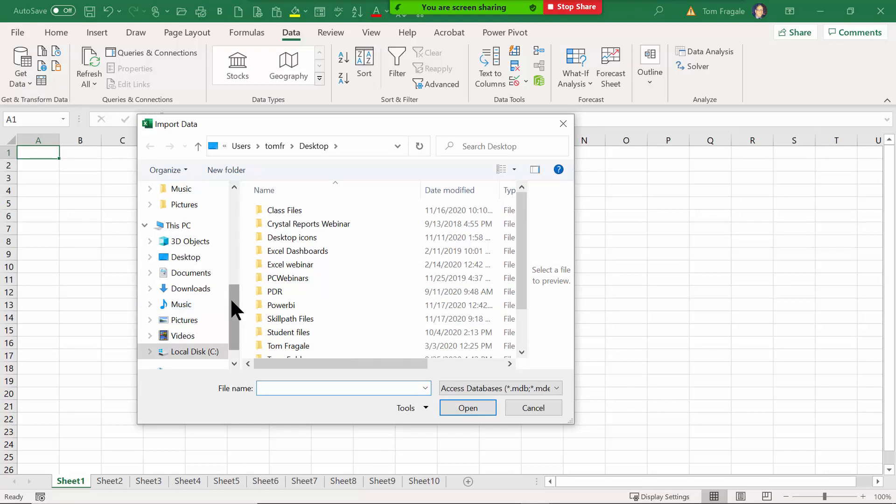
# - Choose NewTables.accdb from the Powerbi folder on the Desktop and load its Employees table into the workbook
pyautogui.moveTo(231, 298); pyautogui.dragTo(238, 195)
pyautogui.click(192, 216)
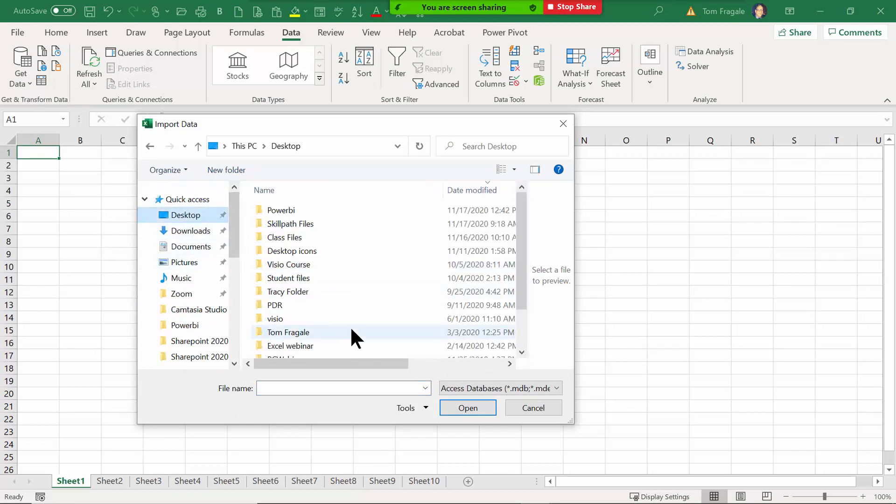
pyautogui.doubleClick(283, 210)
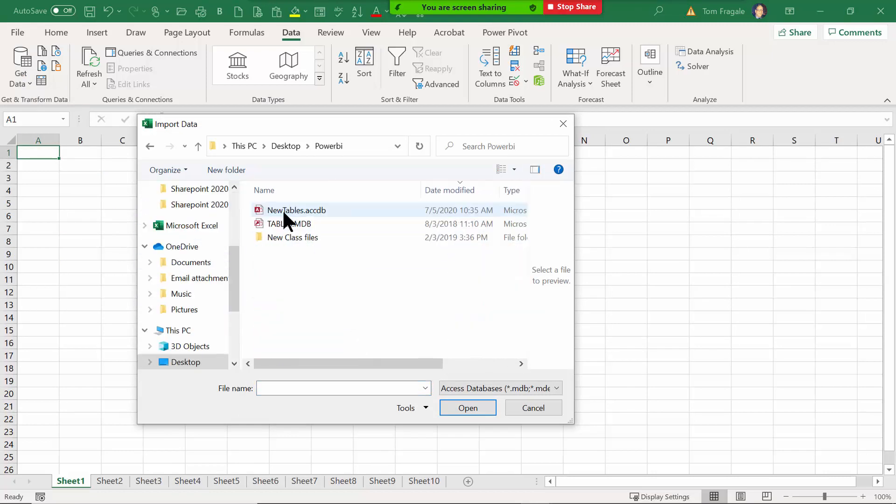
pyautogui.click(282, 210)
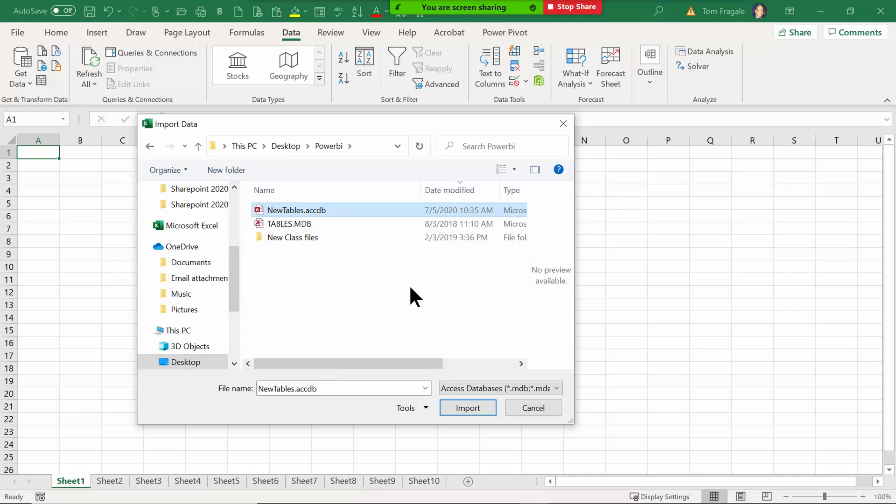
pyautogui.click(466, 408)
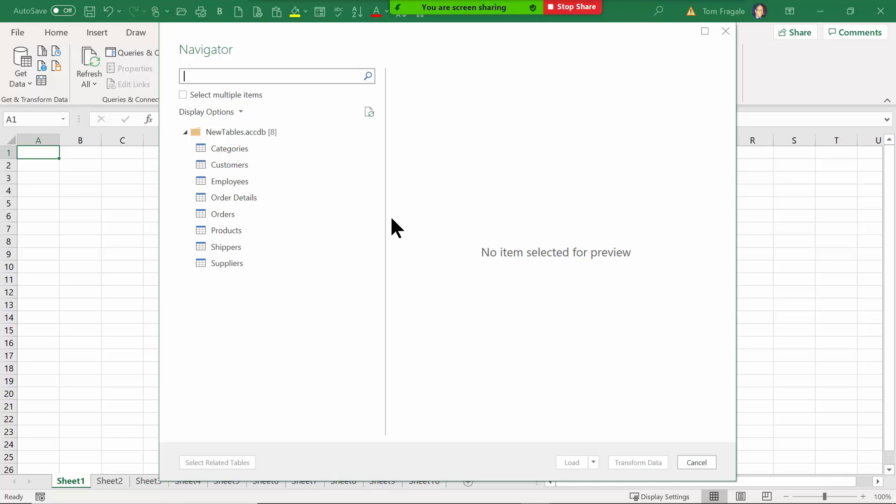
pyautogui.click(236, 183)
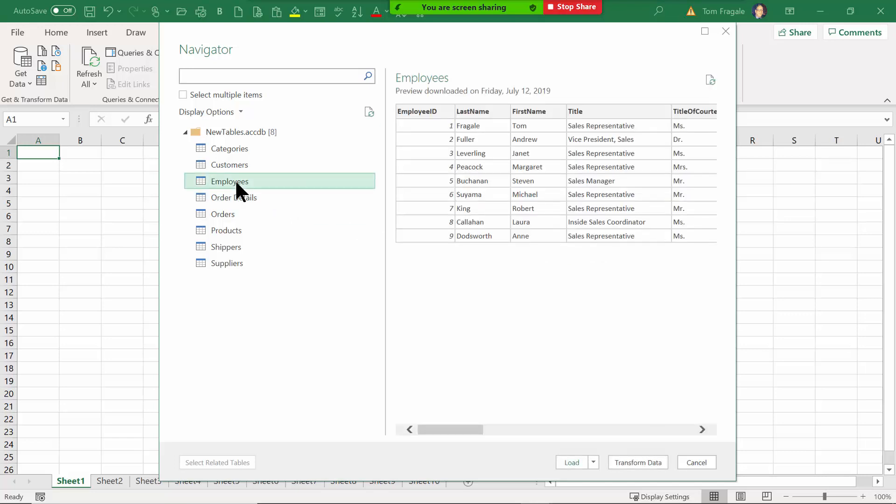
pyautogui.click(570, 462)
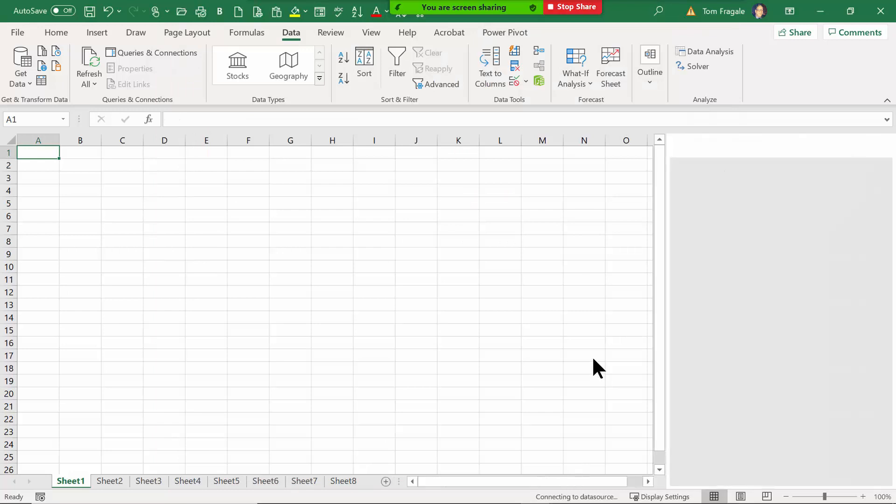
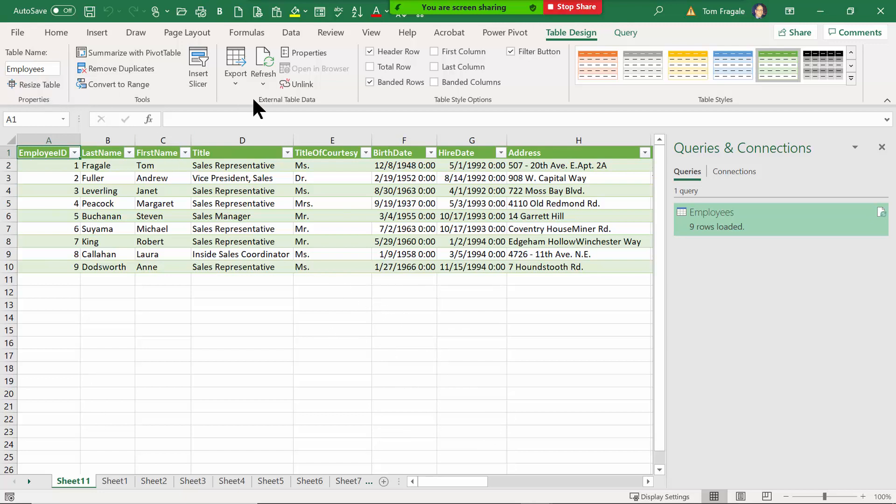
# - Start importing data from a SQL Server database into the workbook
pyautogui.click(295, 31)
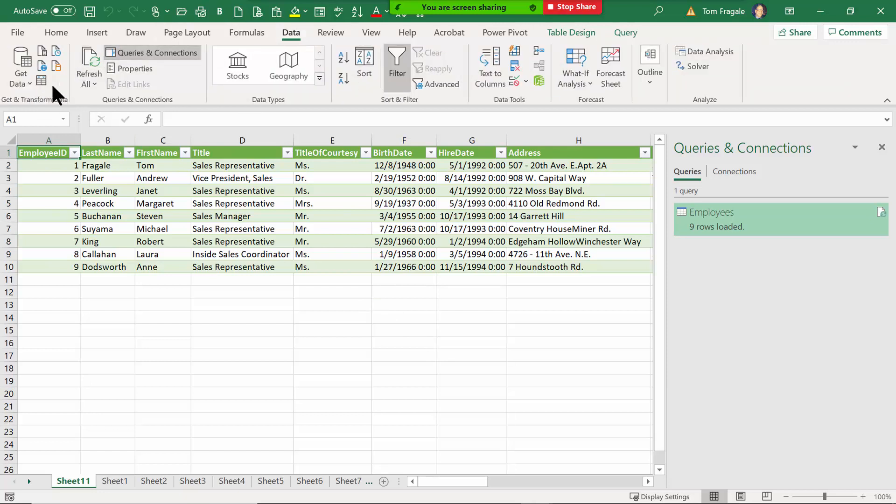
pyautogui.click(21, 80)
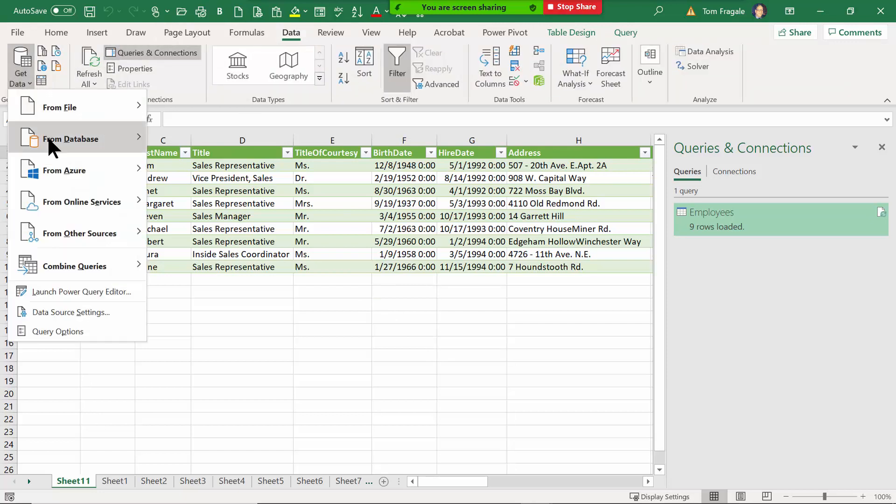
pyautogui.moveTo(48, 139)
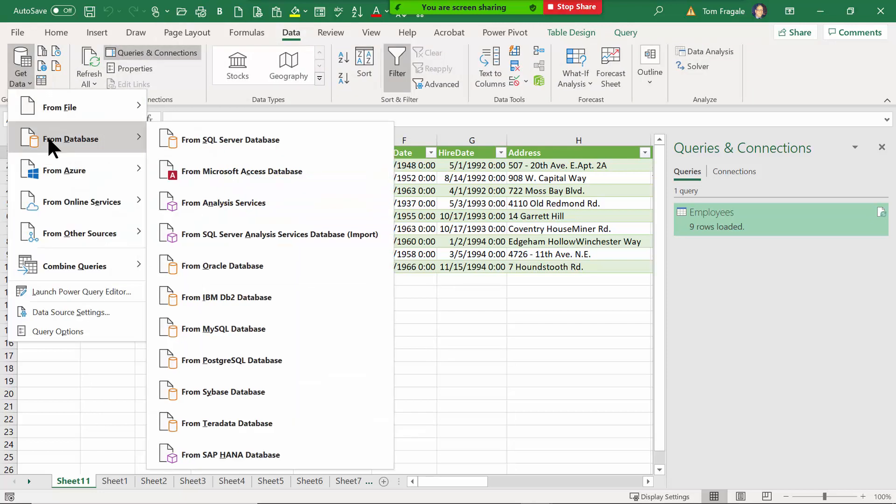
pyautogui.click(272, 141)
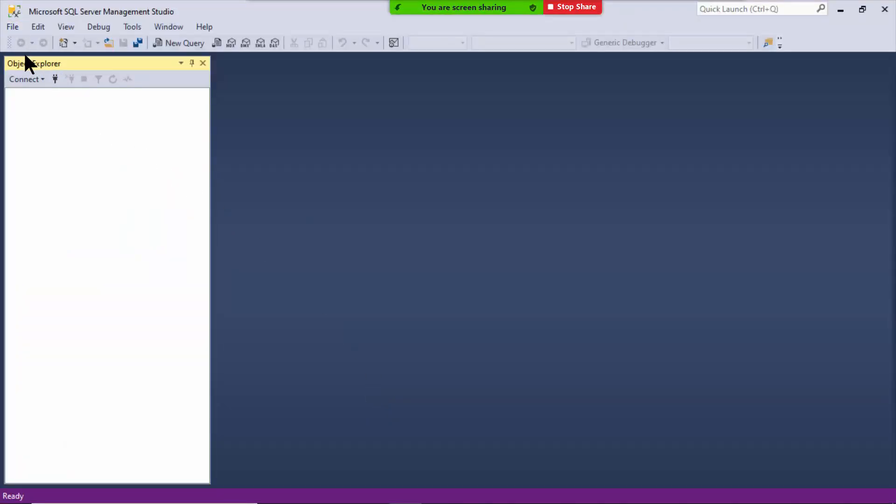
# - Copy the server name DESKTOP-93KNDE3\SQLEXPRESS from SQL Server Management Studio's connection dialog and connect the Excel import to that server
pyautogui.click(19, 79)
pyautogui.click(30, 91)
pyautogui.rightClick(472, 177)
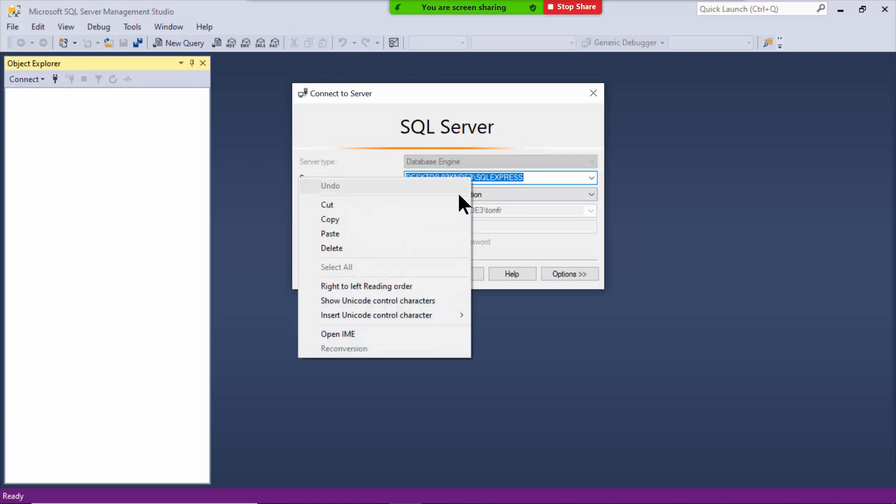
pyautogui.click(419, 219)
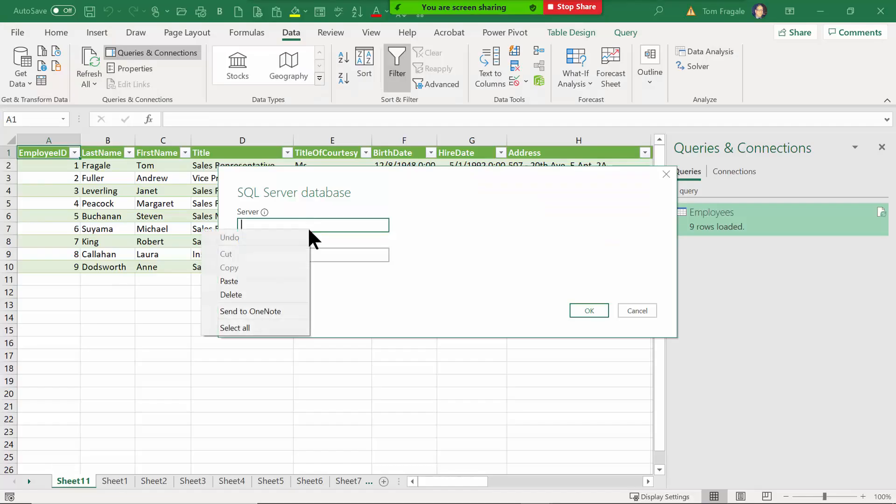
pyautogui.click(260, 280)
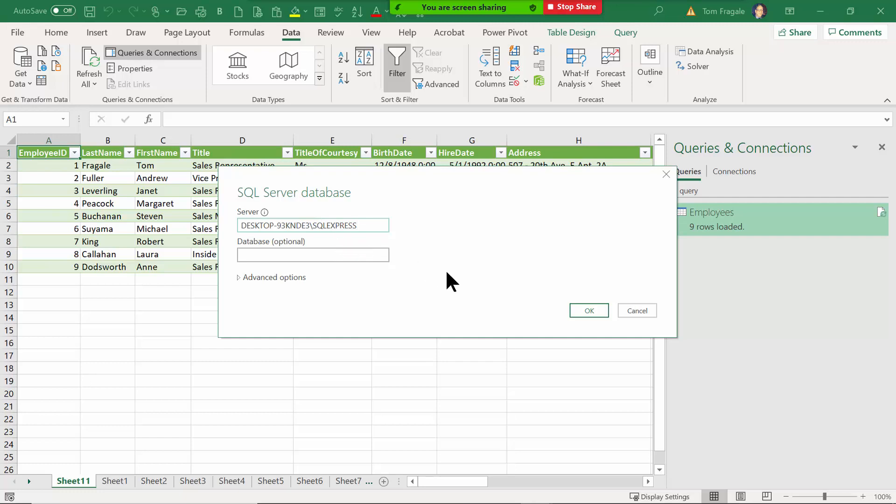
pyautogui.click(588, 310)
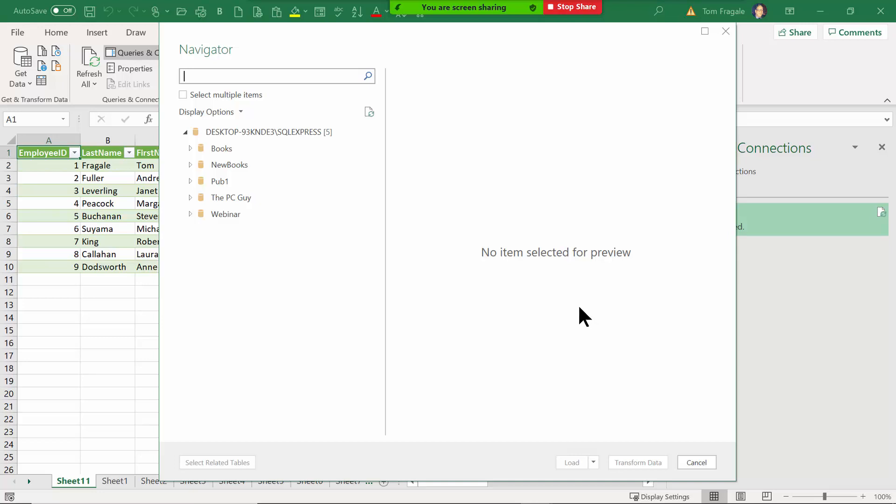
# - Load the Products table from The PC Guy database into the workbook
pyautogui.click(188, 196)
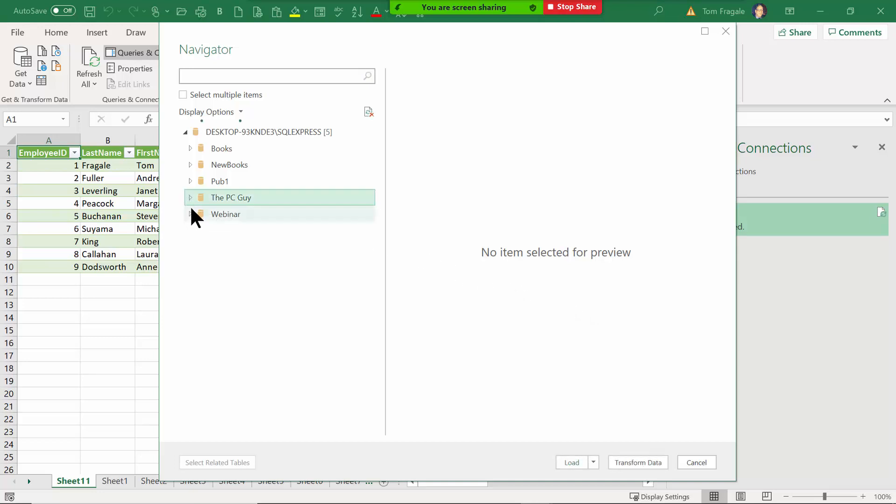
pyautogui.click(217, 214)
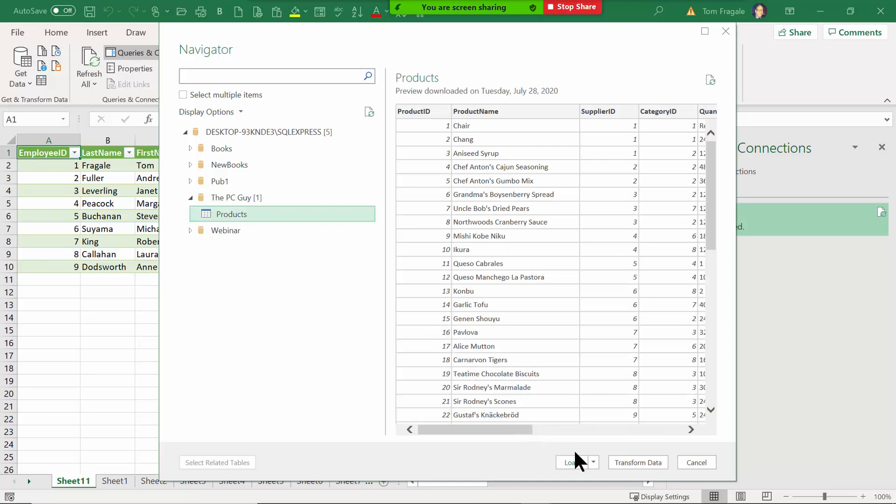
pyautogui.click(572, 463)
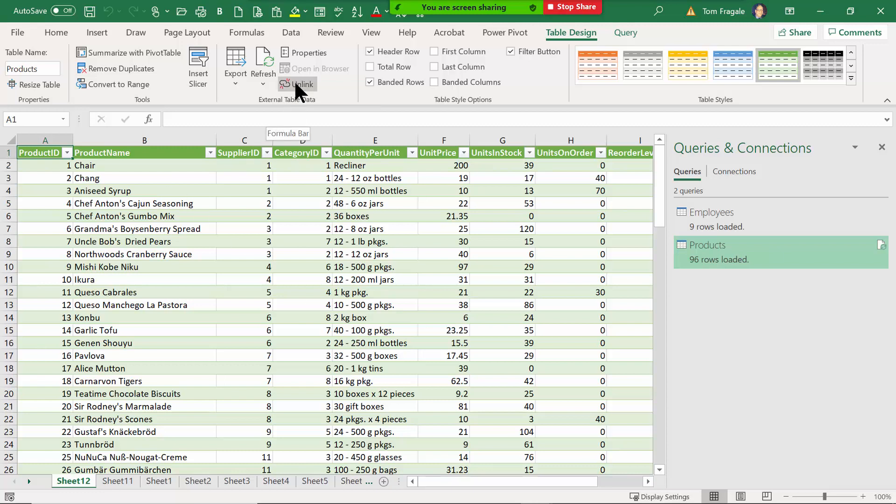
# - Start a text file import using Categories.txt from the Powerbi folder on the Desktop
pyautogui.click(290, 29)
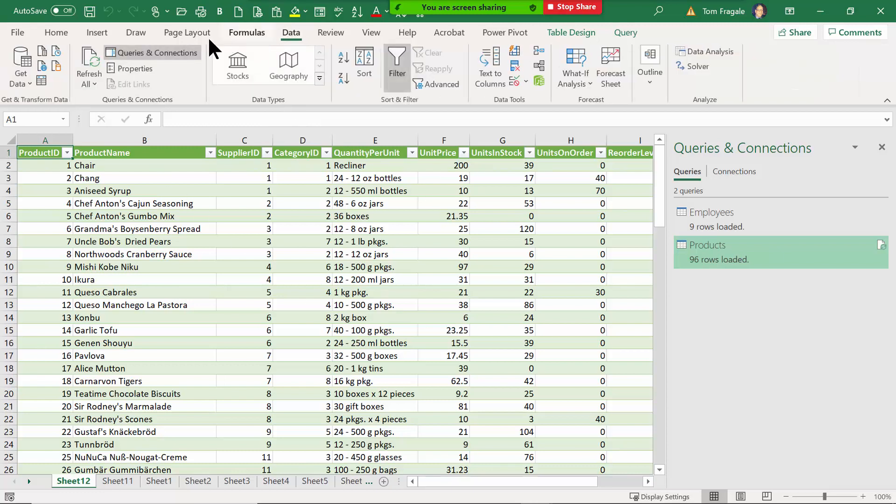
pyautogui.click(22, 70)
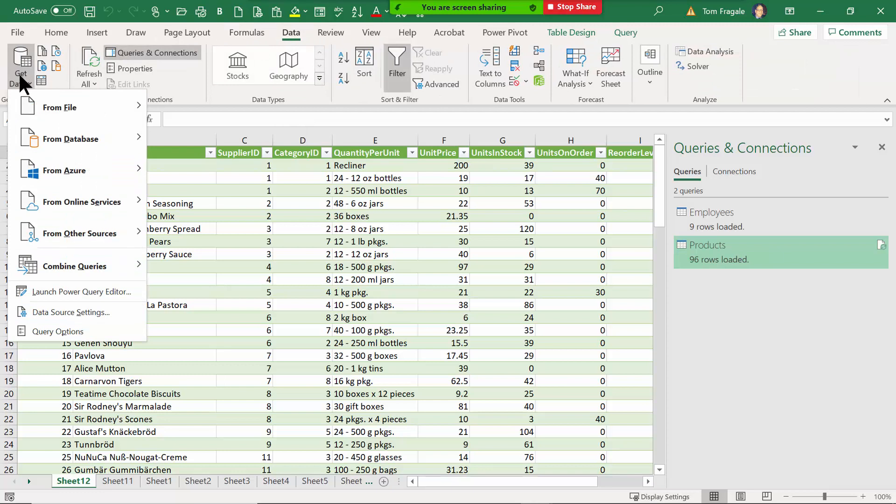
pyautogui.moveTo(39, 105)
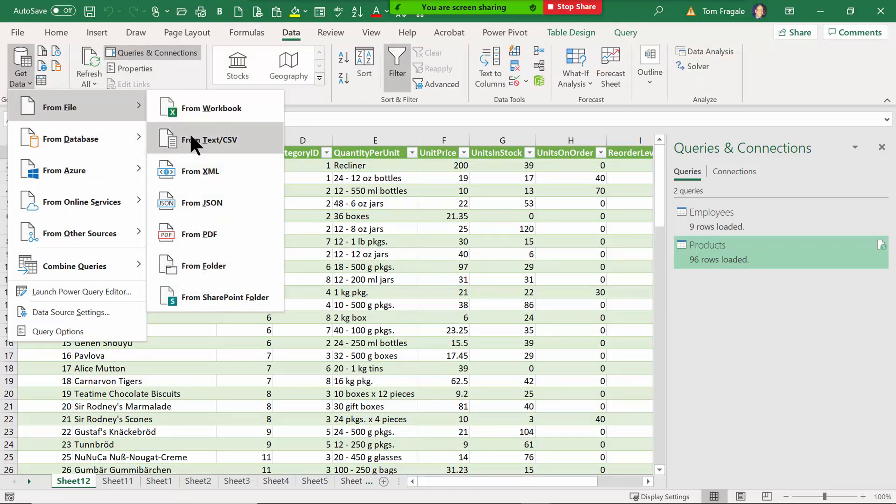
pyautogui.click(223, 142)
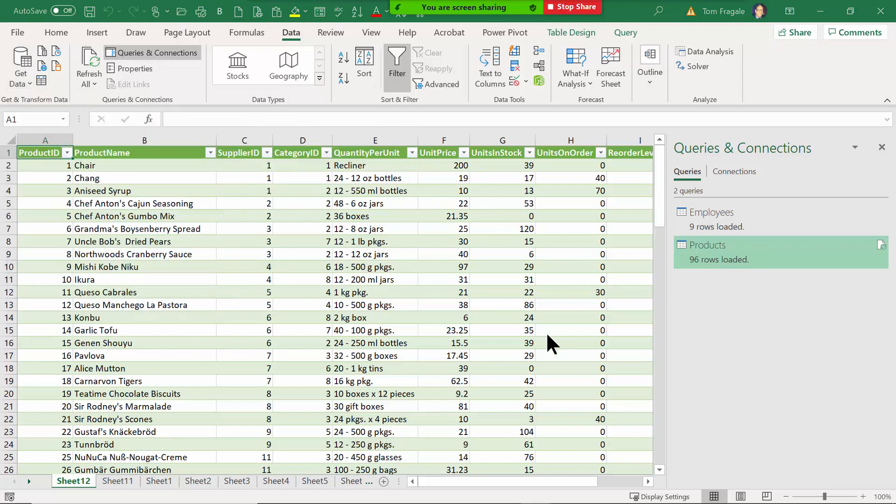
pyautogui.click(306, 237)
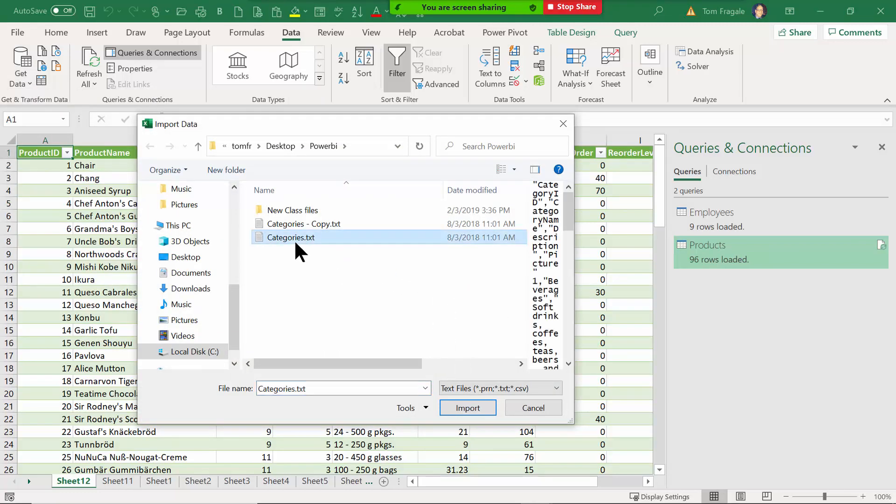
pyautogui.click(462, 406)
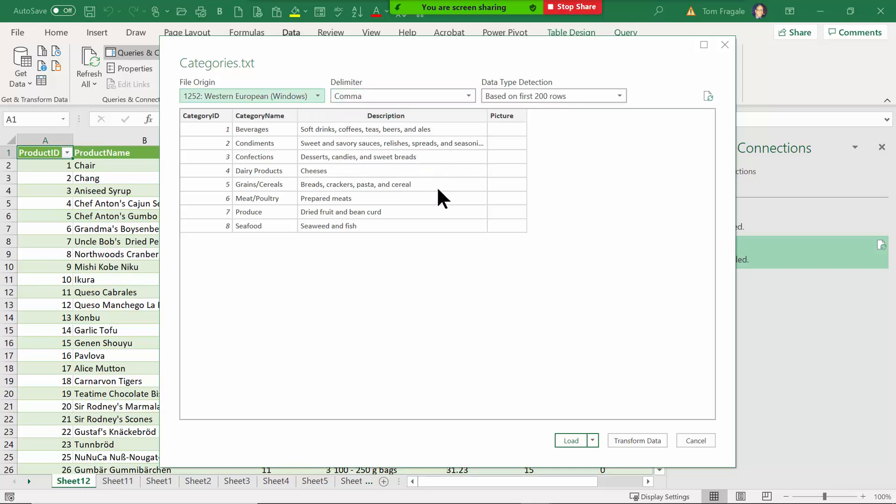
# - Try the Colon, Semicolon and Space delimiters on the Categories.txt preview
pyautogui.click(395, 96)
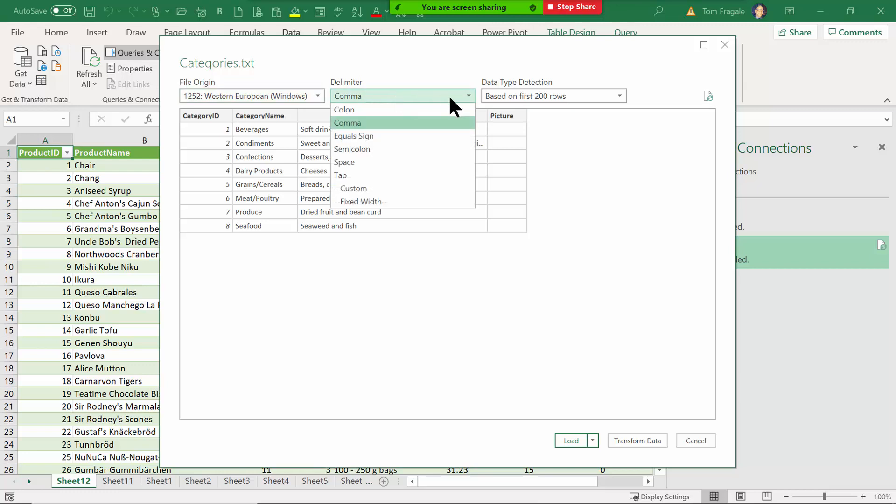
pyautogui.click(604, 163)
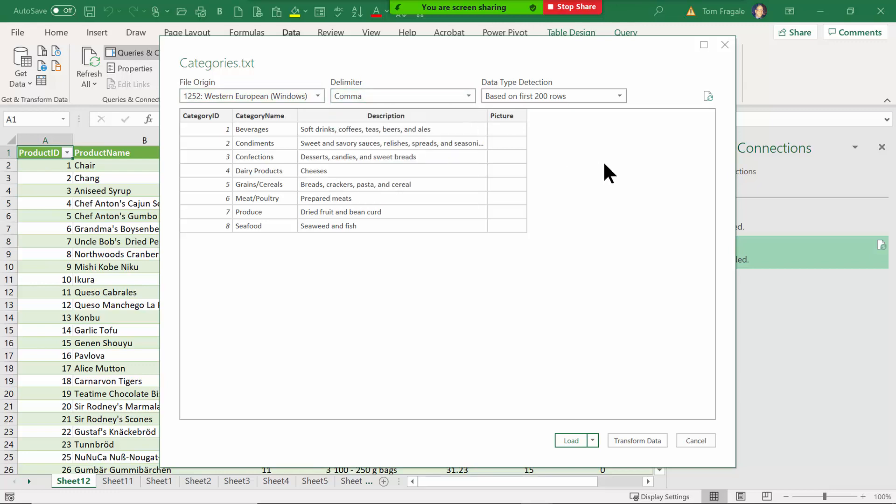
pyautogui.click(468, 96)
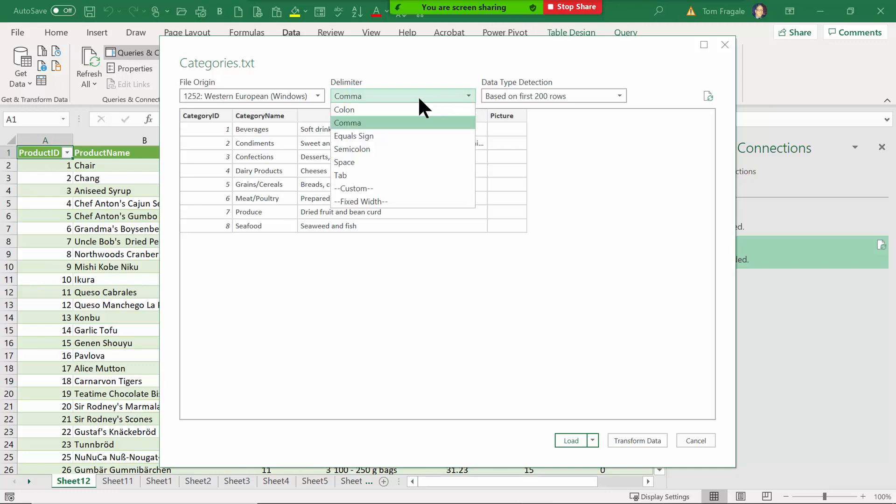
pyautogui.click(415, 110)
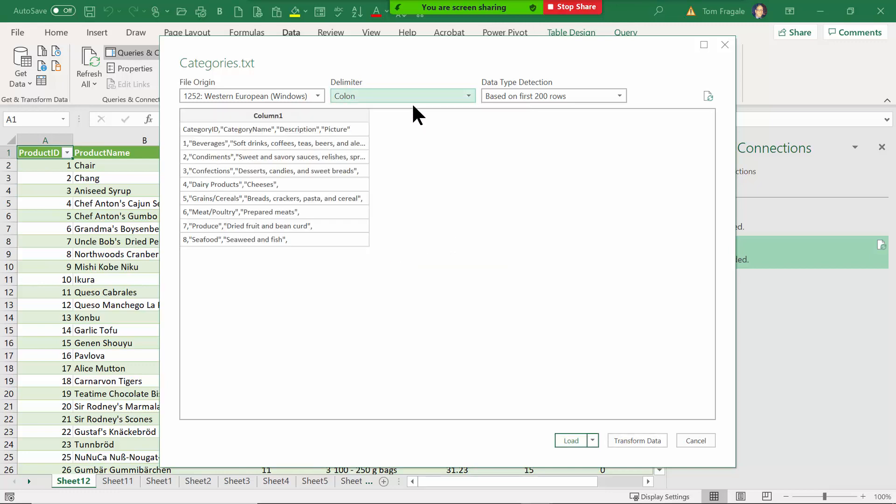
pyautogui.click(451, 97)
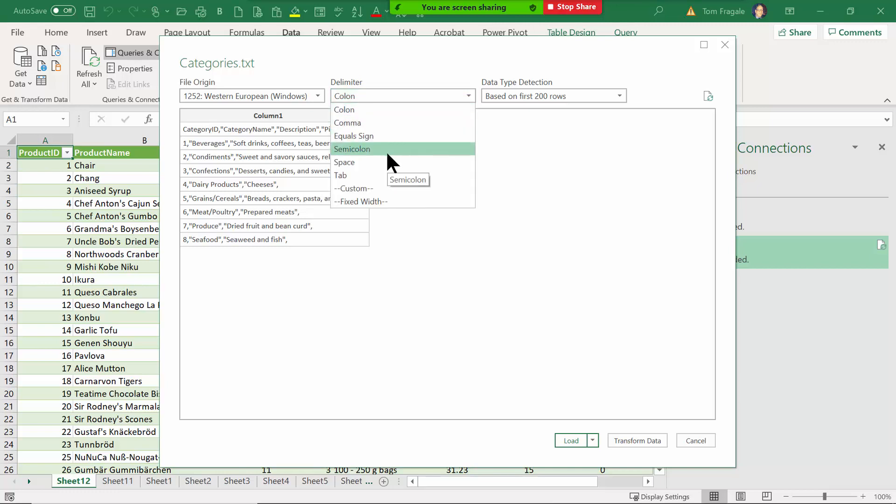
pyautogui.click(385, 151)
pyautogui.click(451, 97)
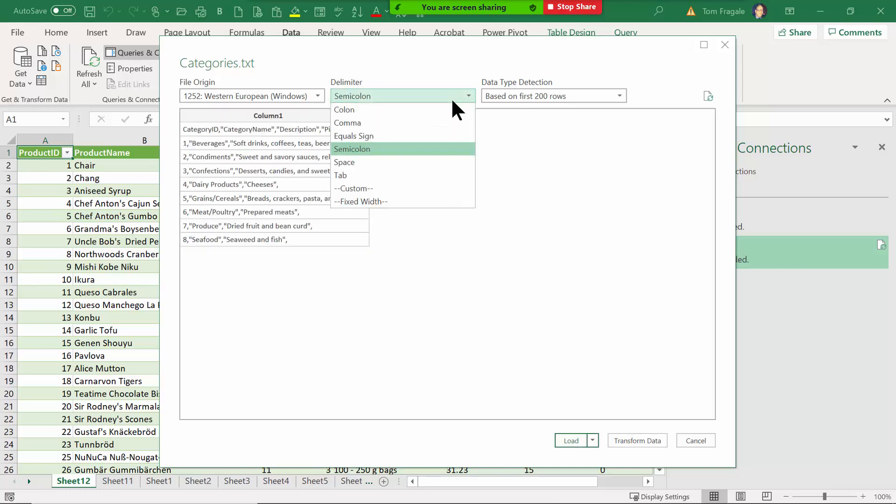
pyautogui.click(364, 161)
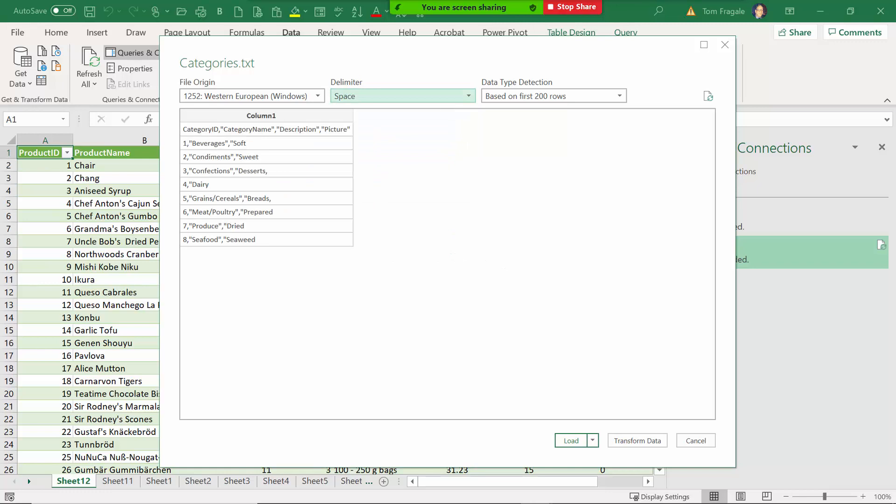
# - Set the delimiter for Categories.txt to Comma and load the data into the workbook
pyautogui.click(450, 94)
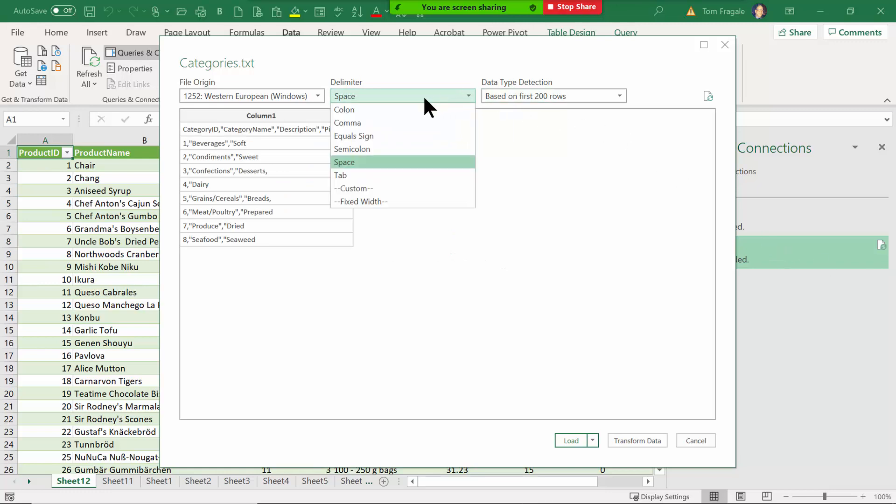
pyautogui.click(365, 123)
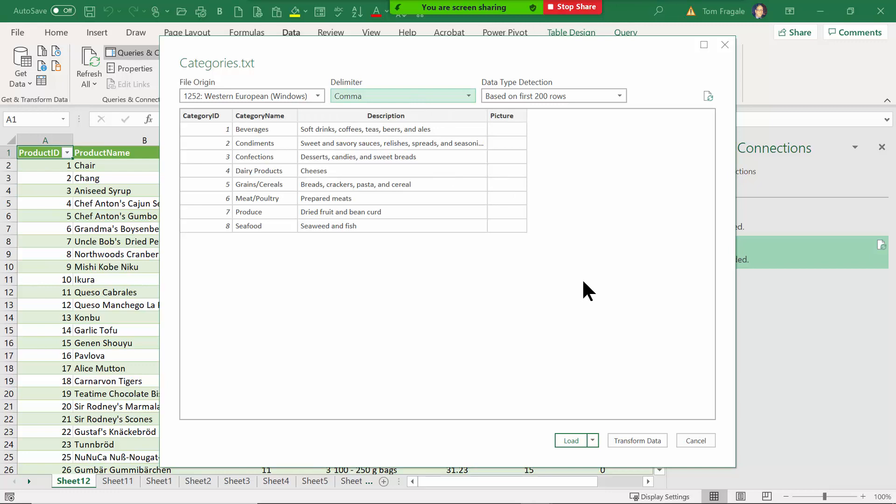
pyautogui.click(571, 441)
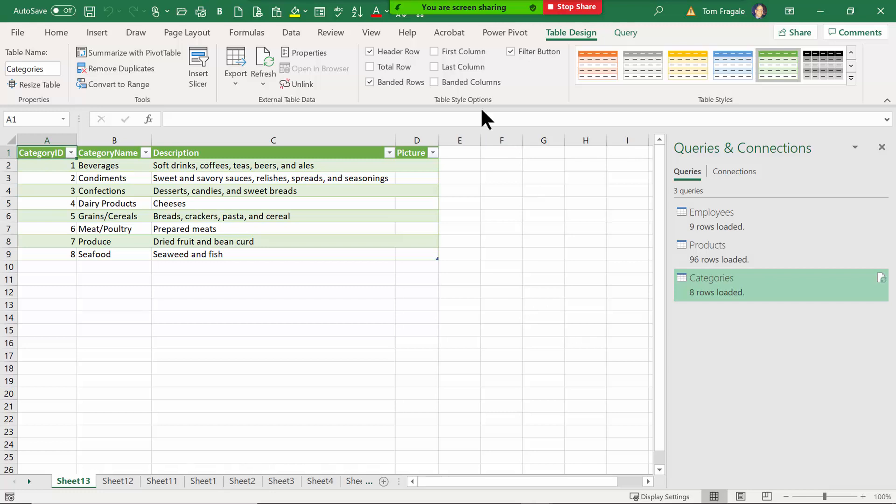
pyautogui.click(296, 32)
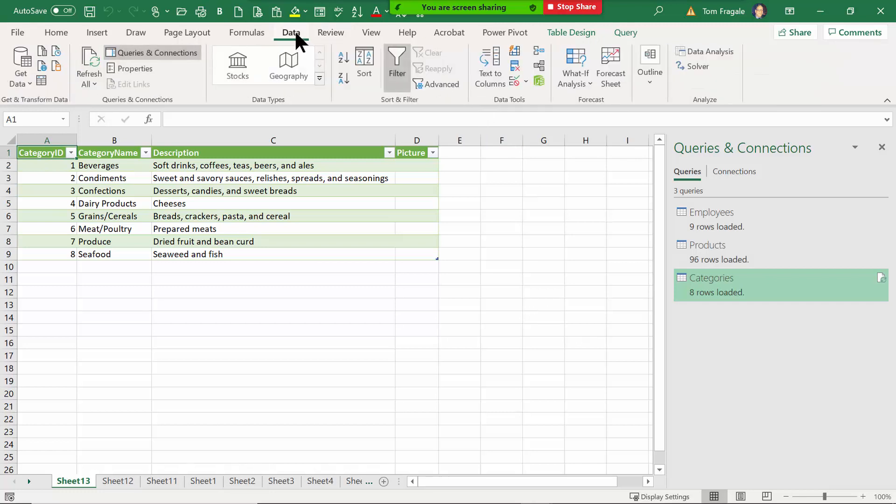
pyautogui.click(23, 80)
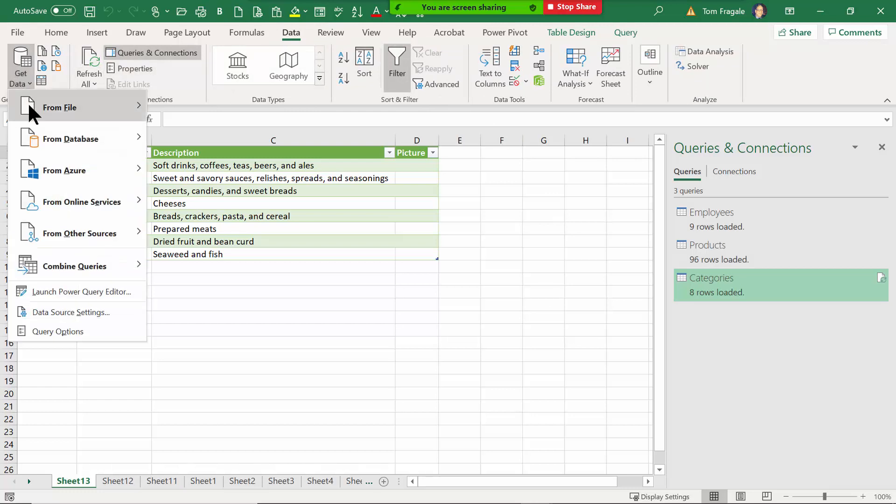
pyautogui.moveTo(29, 111)
pyautogui.moveTo(31, 138)
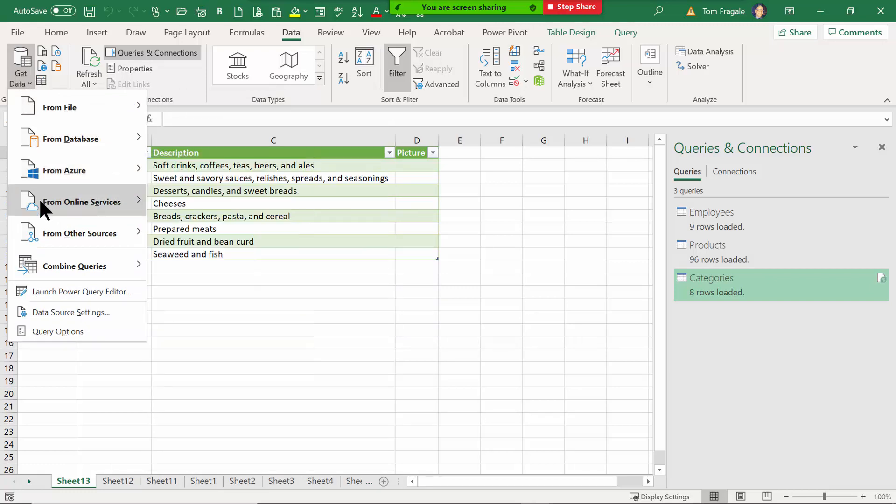
pyautogui.moveTo(40, 201)
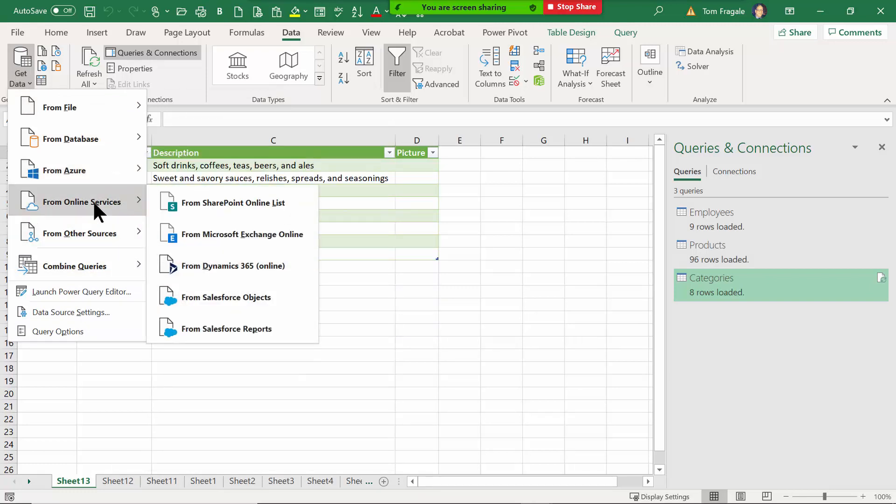
pyautogui.moveTo(99, 235)
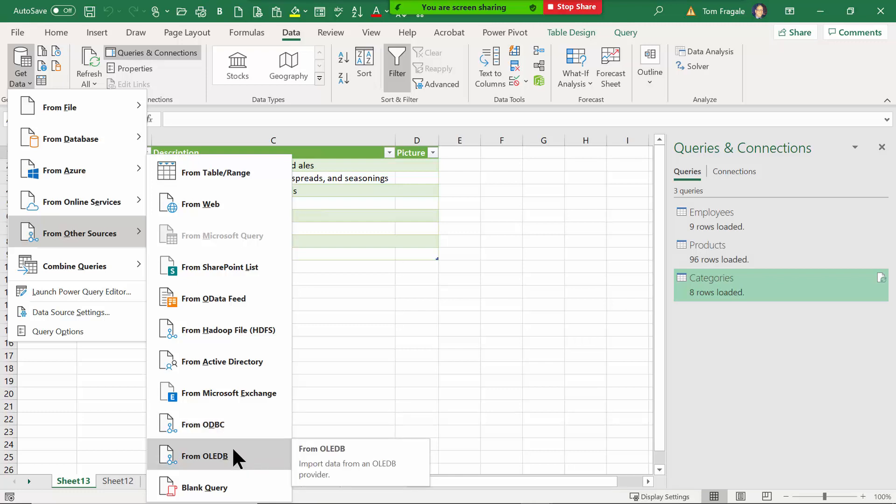
pyautogui.click(340, 407)
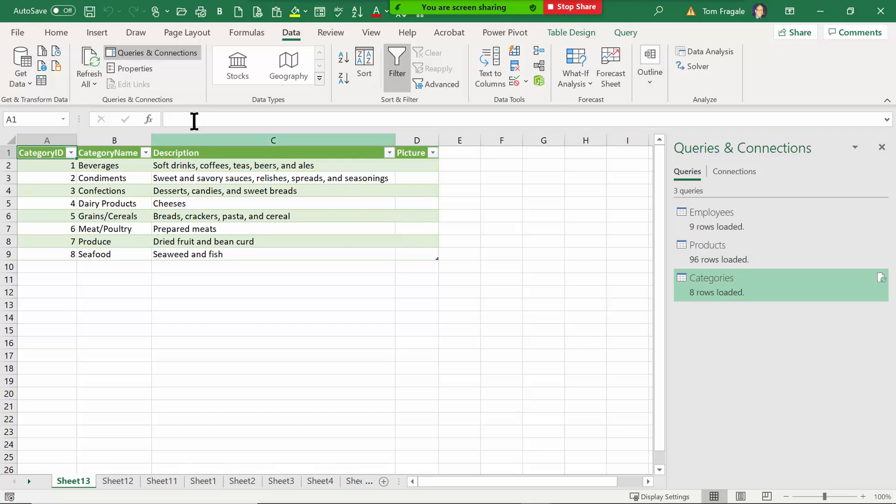
# - Close the Book3 workbook without saving its changes
pyautogui.click(10, 29)
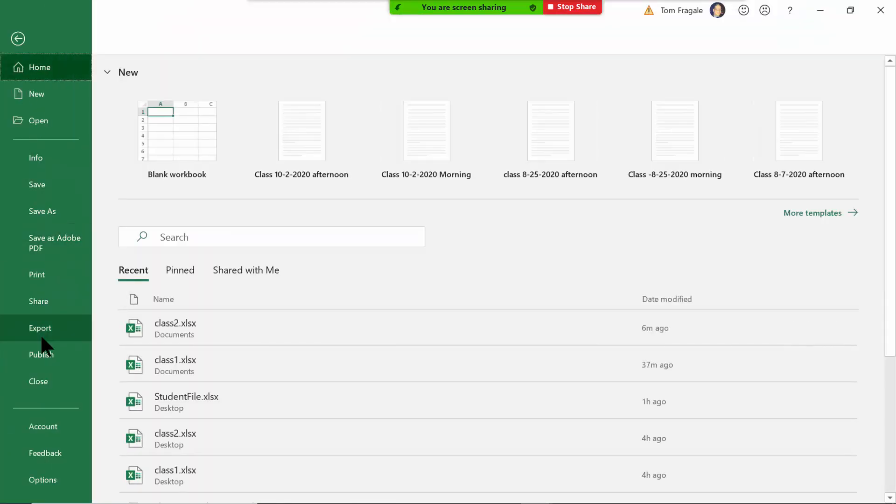
pyautogui.click(47, 381)
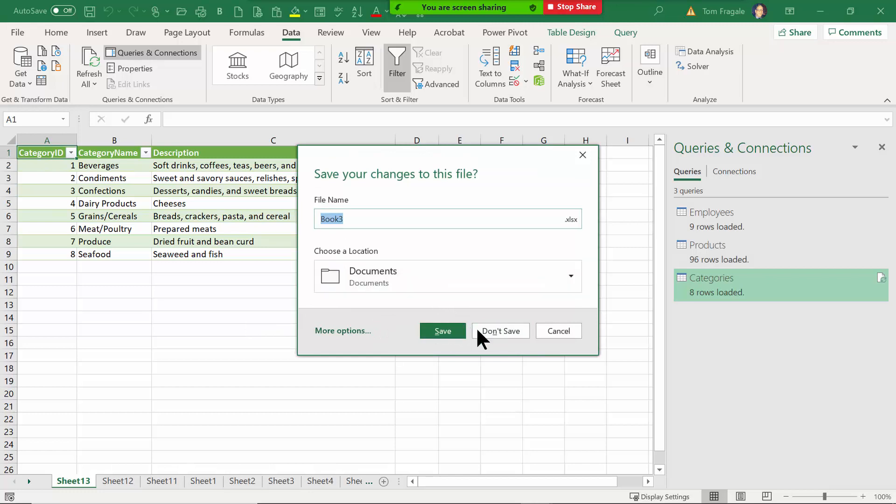
pyautogui.click(494, 342)
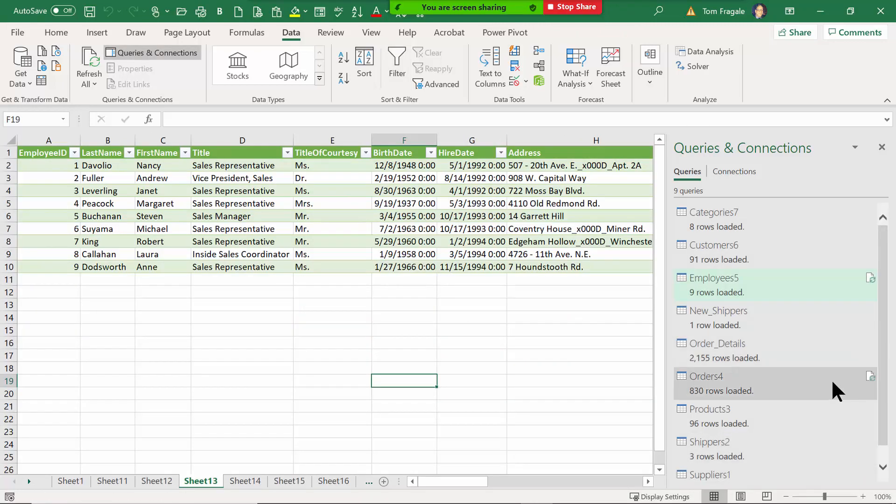
# - View the worksheet tables loaded by the New_Shippers and Shippers2 queries
pyautogui.moveTo(869, 381)
pyautogui.moveTo(736, 322)
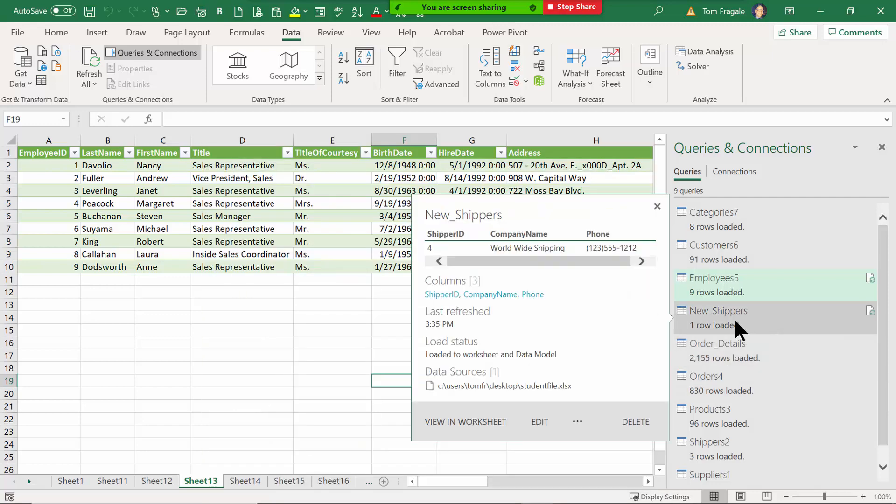
pyautogui.click(734, 317)
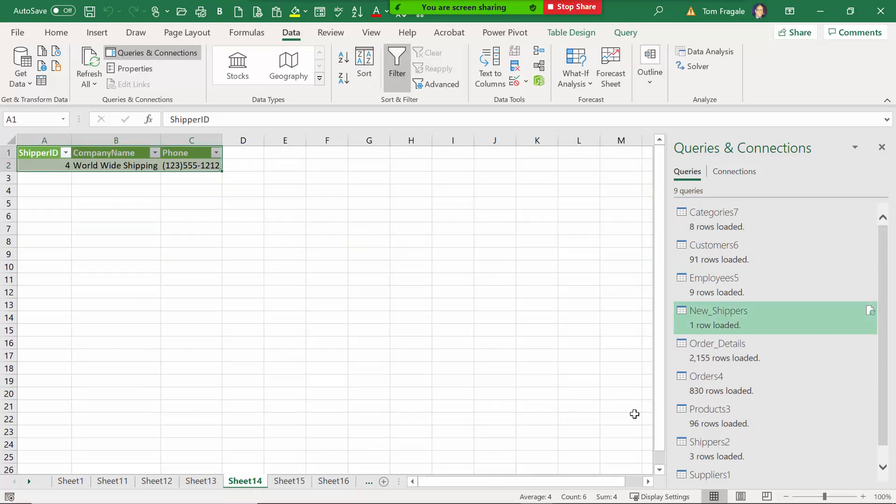
pyautogui.click(719, 449)
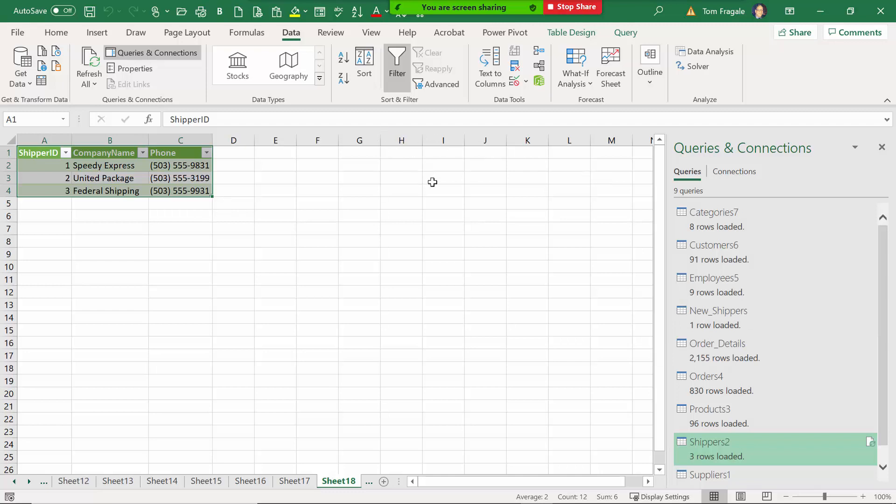
# - Append the New_Shippers query to Shippers2 as a new two-table combined query
pyautogui.moveTo(676, 231)
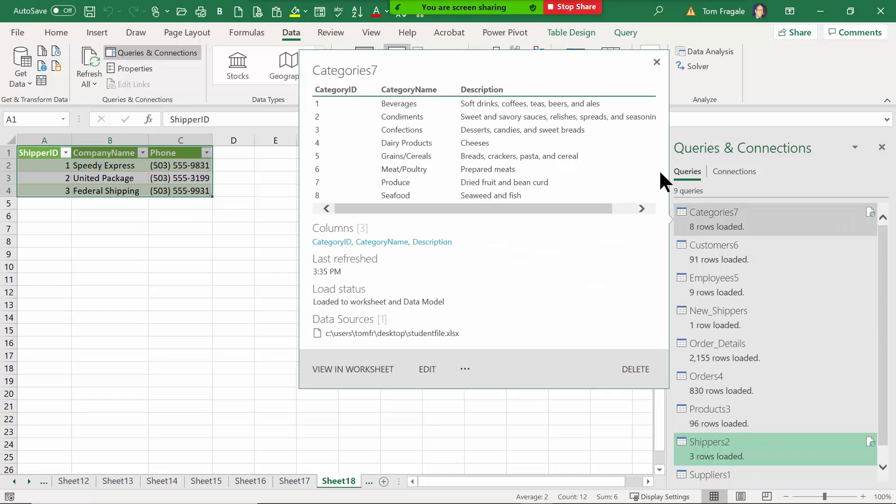
pyautogui.click(625, 34)
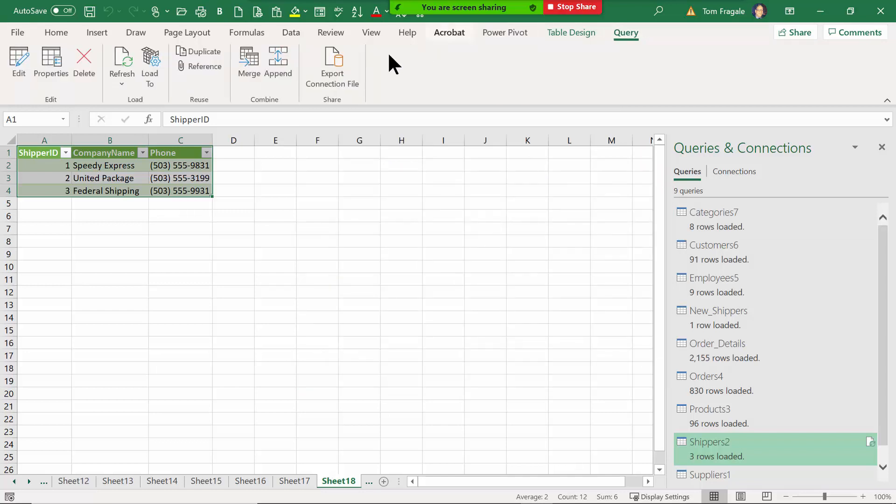
pyautogui.click(281, 73)
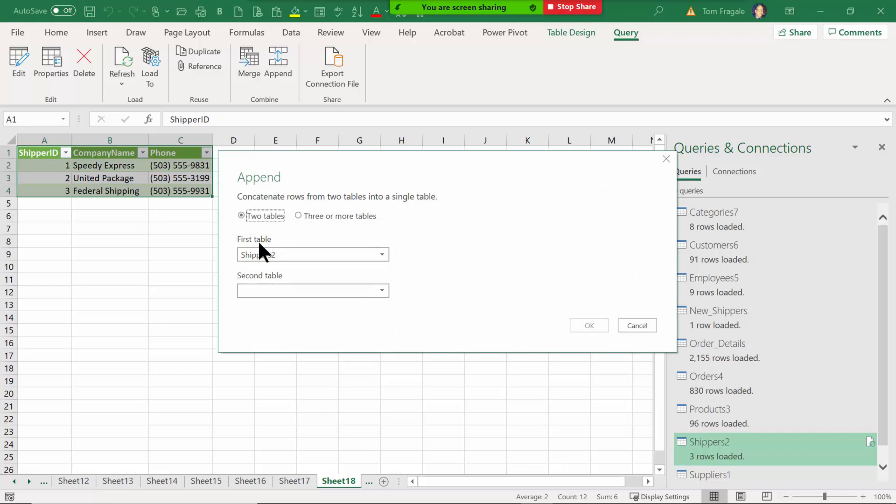
pyautogui.click(282, 291)
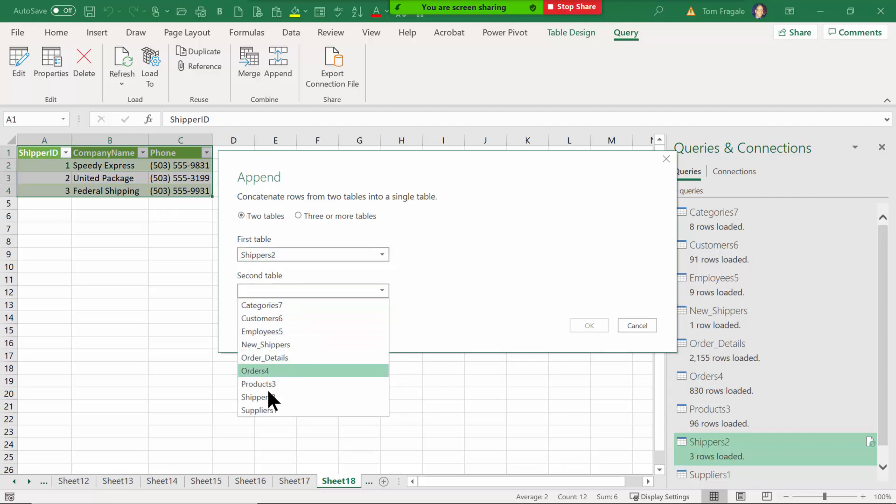
pyautogui.click(279, 344)
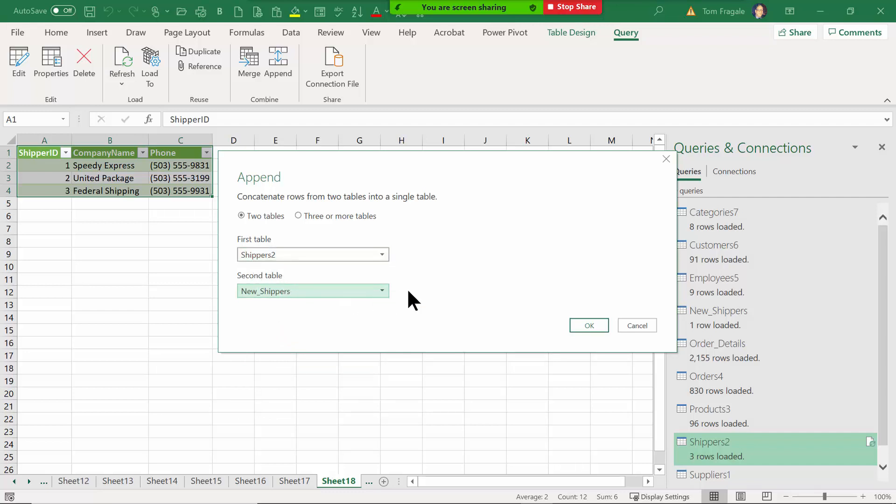
pyautogui.click(589, 325)
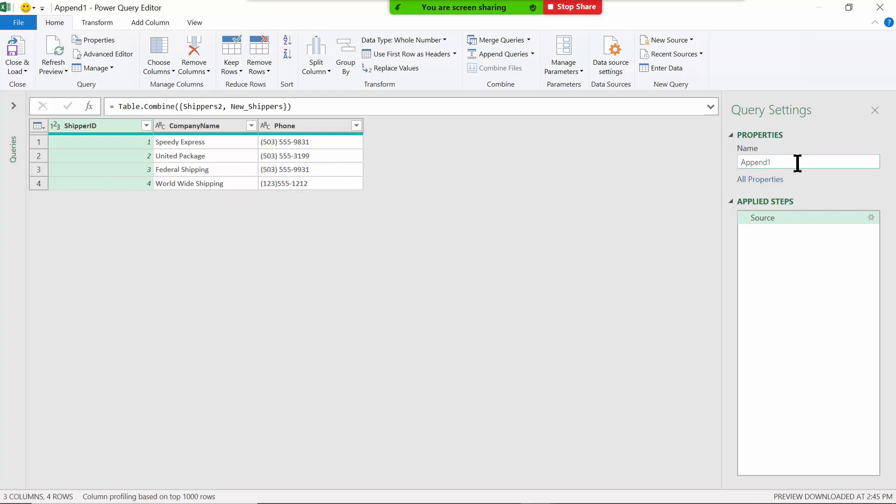
# - Name the appended query All Shippers and load it into the workbook
pyautogui.moveTo(796, 162); pyautogui.dragTo(717, 164)
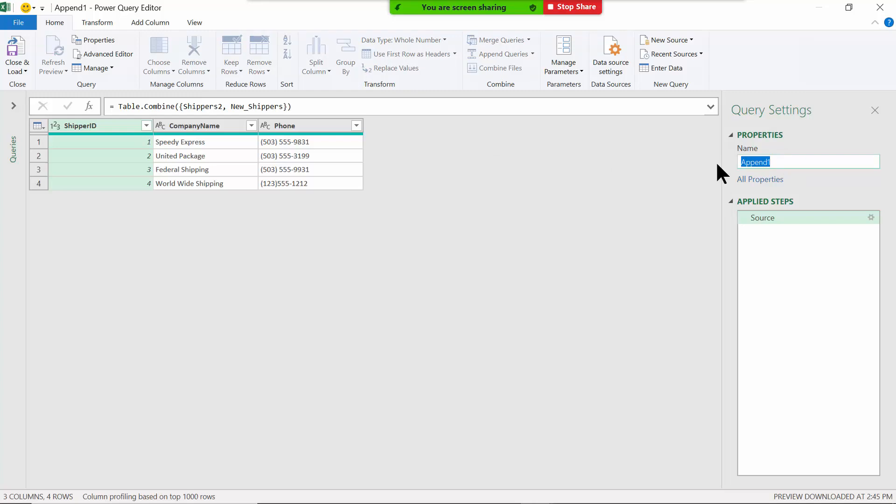
pyautogui.write('A;kk')
pyautogui.press('BackSpace')
pyautogui.press('BackSpace')
pyautogui.press('BackSpace')
pyautogui.write('ll Shappiers')
pyautogui.press('BackSpace')
pyautogui.press('BackSpace')
pyautogui.press('BackSpace')
pyautogui.press('BackSpace')
pyautogui.press('BackSpace')
pyautogui.press('BackSpace')
pyautogui.press('BackSpace')
pyautogui.write('ippers')
pyautogui.click(11, 55)
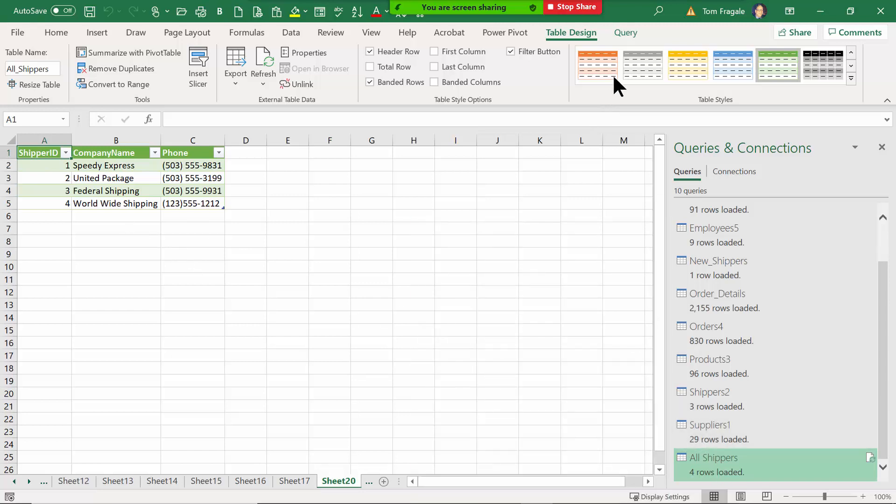
pyautogui.click(626, 32)
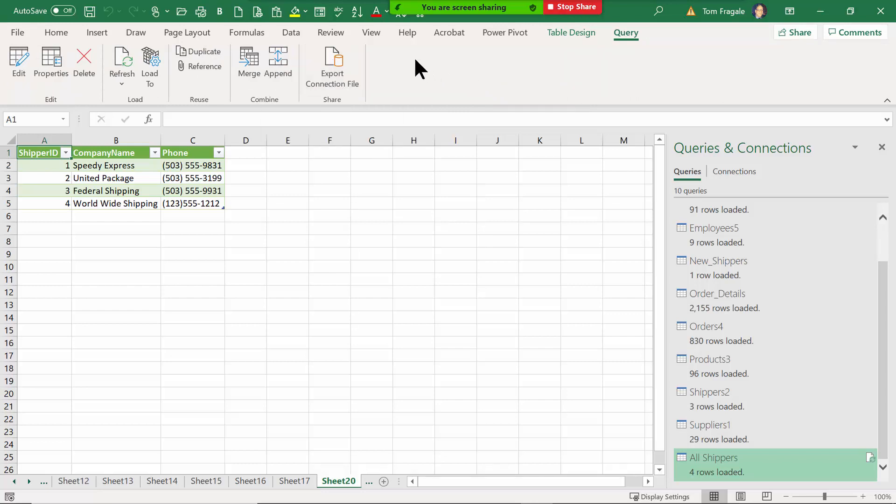
pyautogui.click(289, 33)
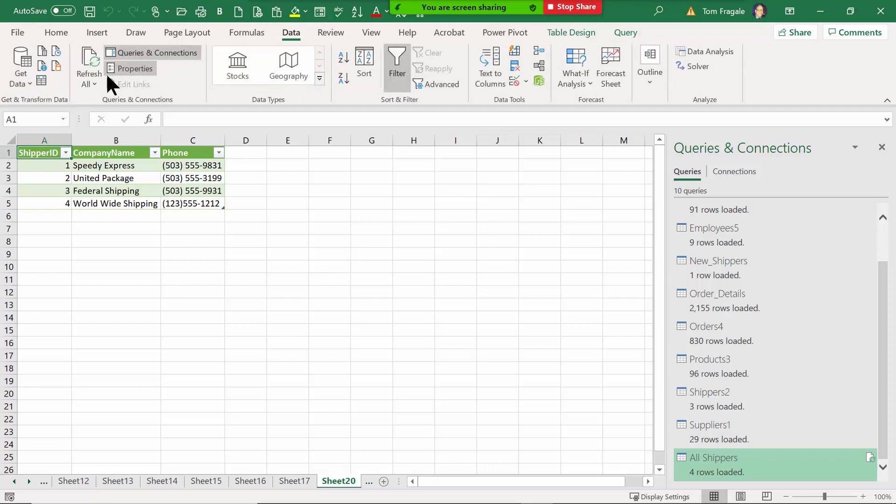
pyautogui.click(16, 83)
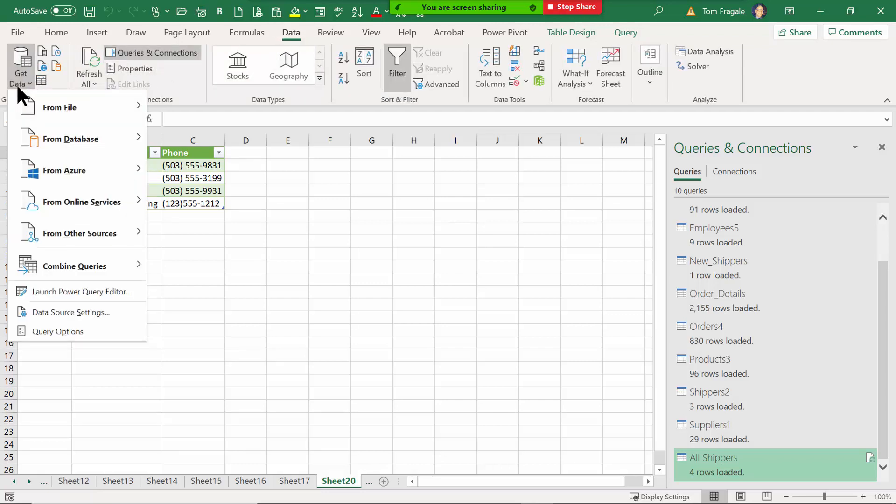
pyautogui.moveTo(52, 264)
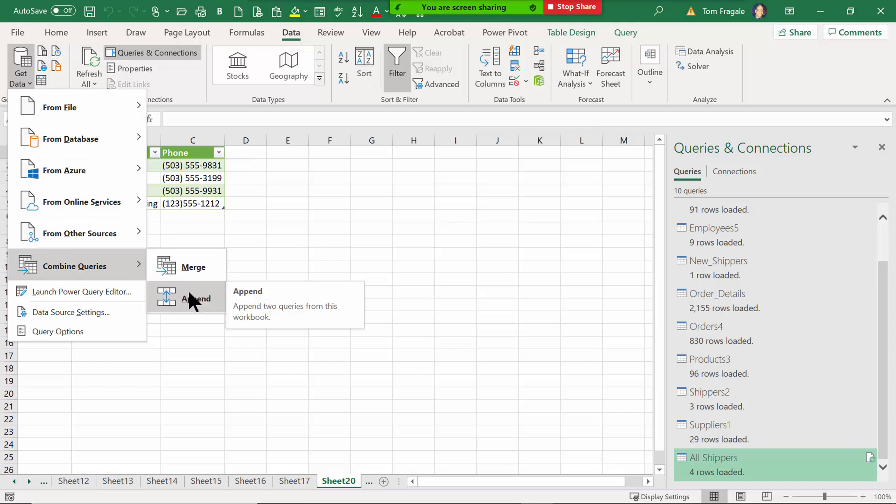
pyautogui.click(330, 366)
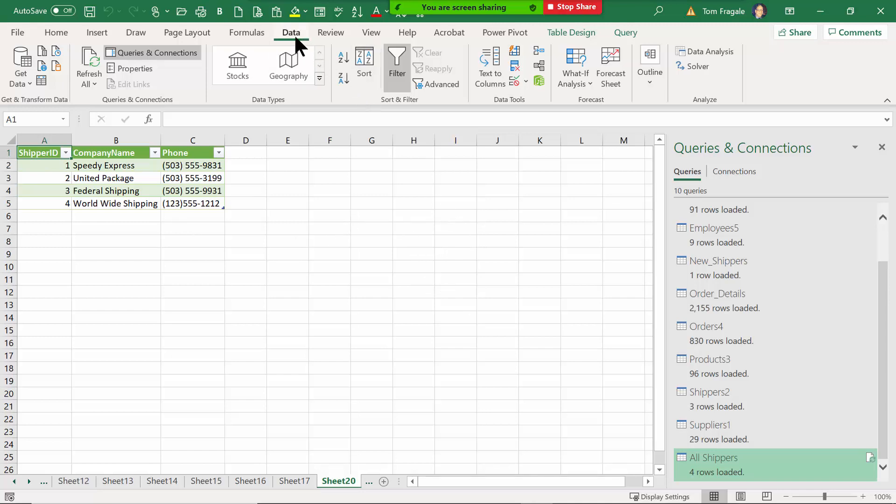
# - Import the Orders4 table from StudentFile.xlsx on the Desktop and open it for transformation in the Power Query Editor
pyautogui.click(18, 83)
pyautogui.moveTo(55, 106)
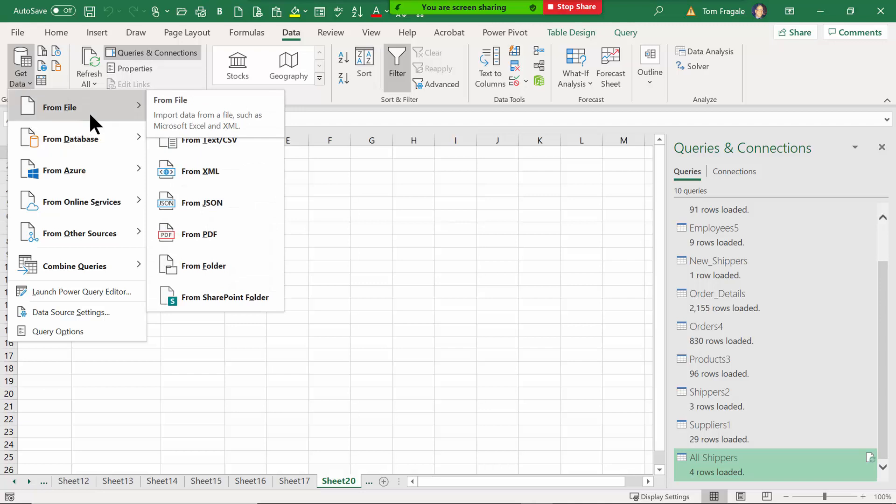
pyautogui.click(223, 105)
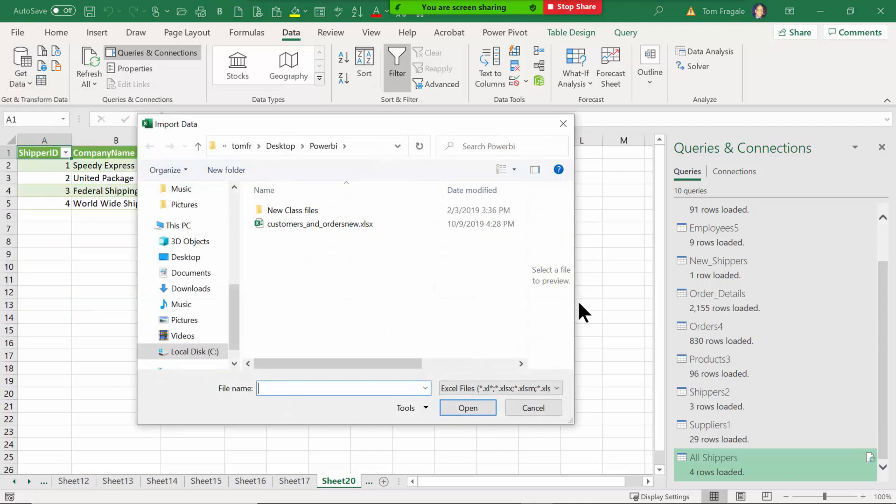
pyautogui.click(185, 258)
pyautogui.click(298, 210)
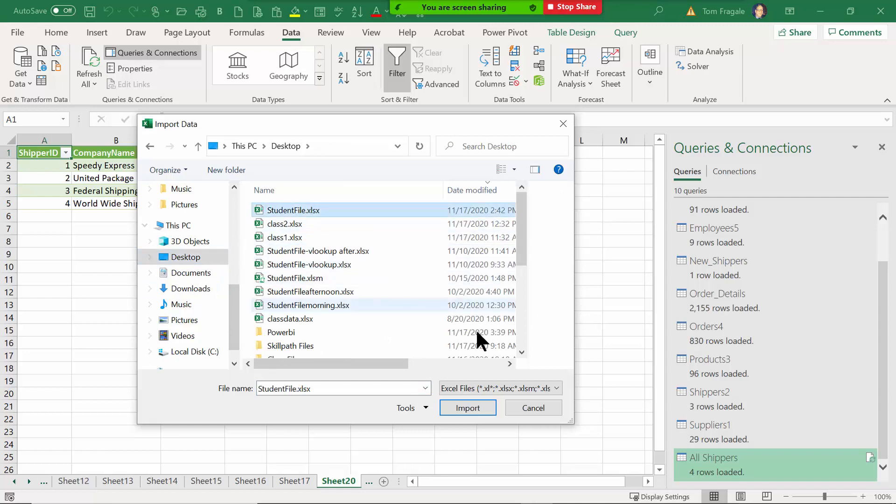
pyautogui.click(467, 408)
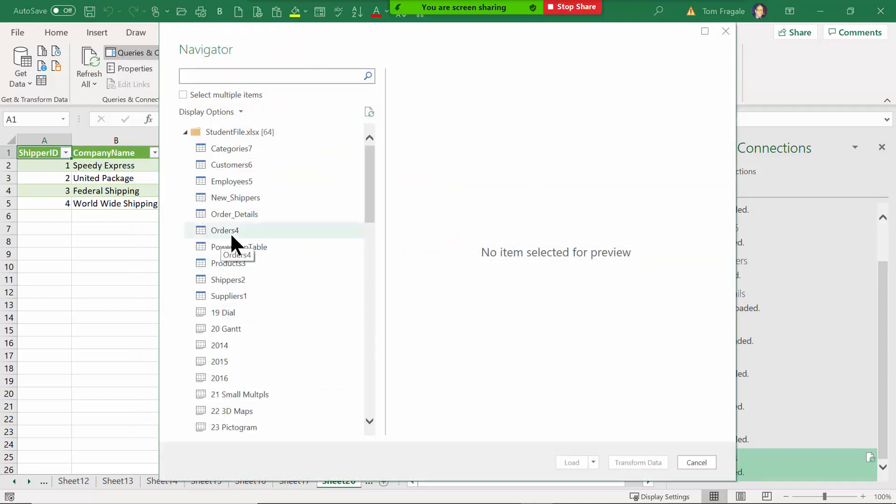
pyautogui.click(231, 230)
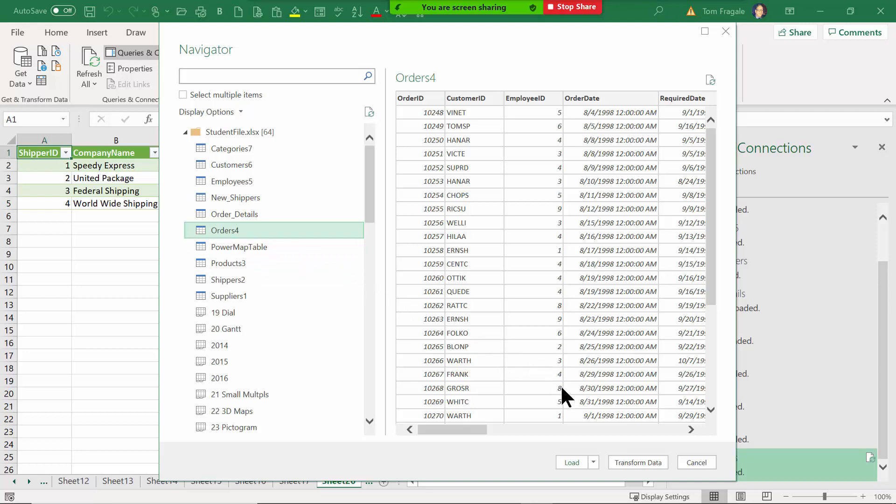
pyautogui.click(633, 463)
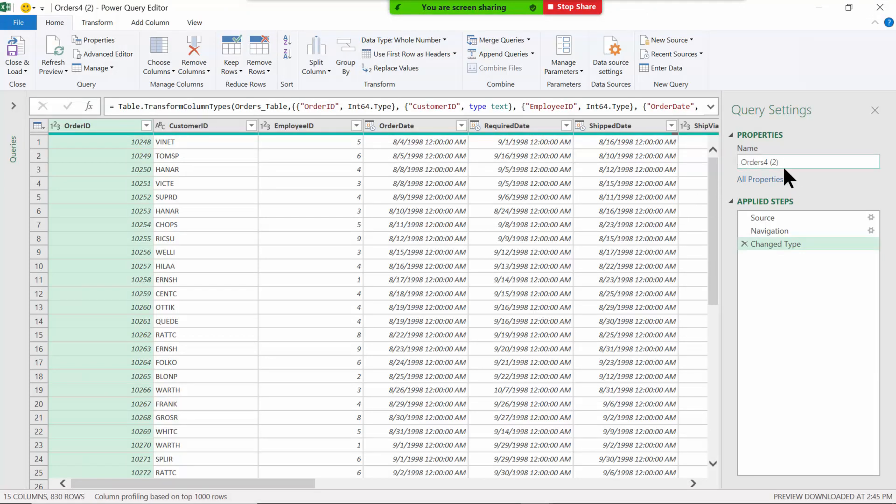
# - Rename the imported orders query as Order Totals and sort its rows by CustomerID in ascending order
pyautogui.click(747, 162)
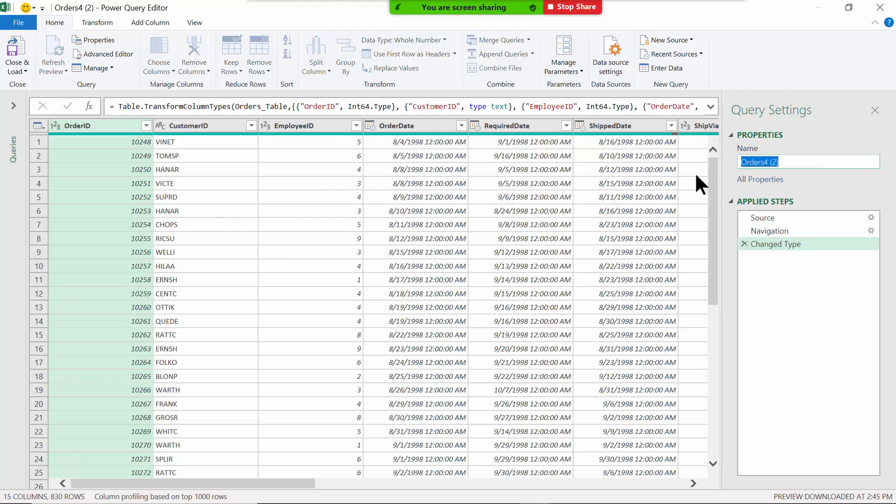
pyautogui.write('Ord')
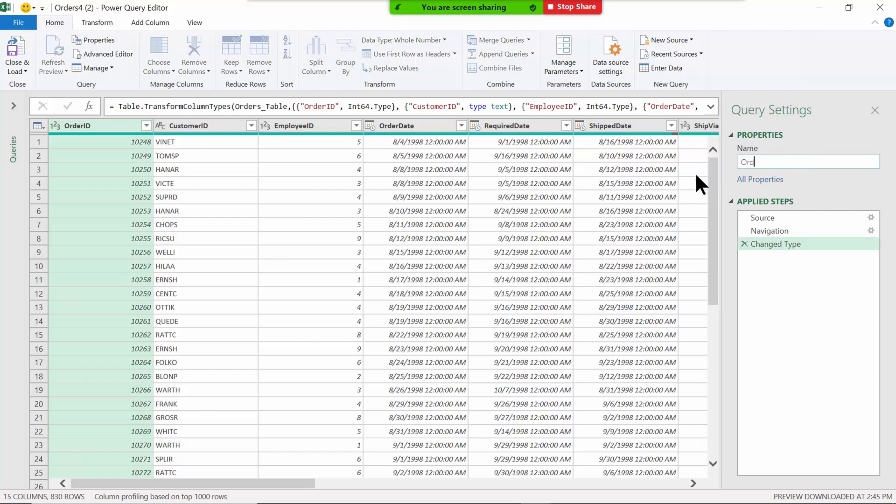
pyautogui.write('er Totals')
pyautogui.press('Return')
pyautogui.click(252, 125)
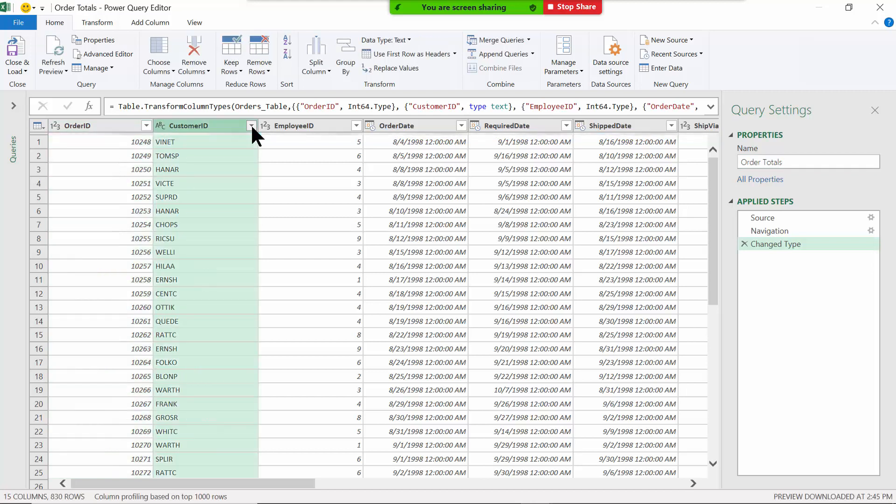
pyautogui.click(178, 147)
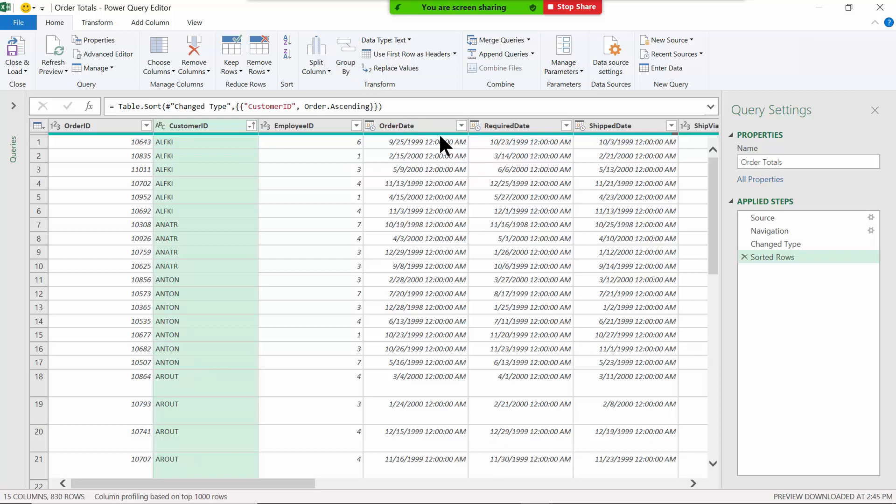
# - Group the rows by CustomerID with a new column named NewTotal that sums orderamount
pyautogui.click(343, 60)
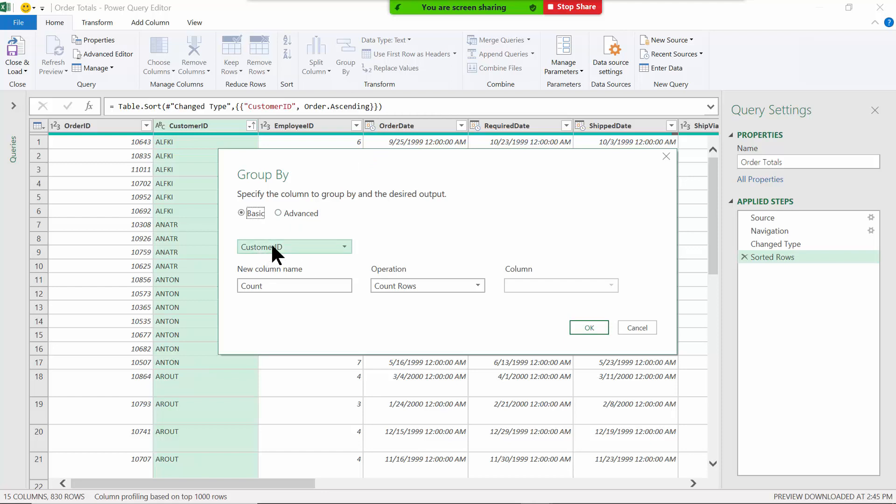
pyautogui.doubleClick(286, 284)
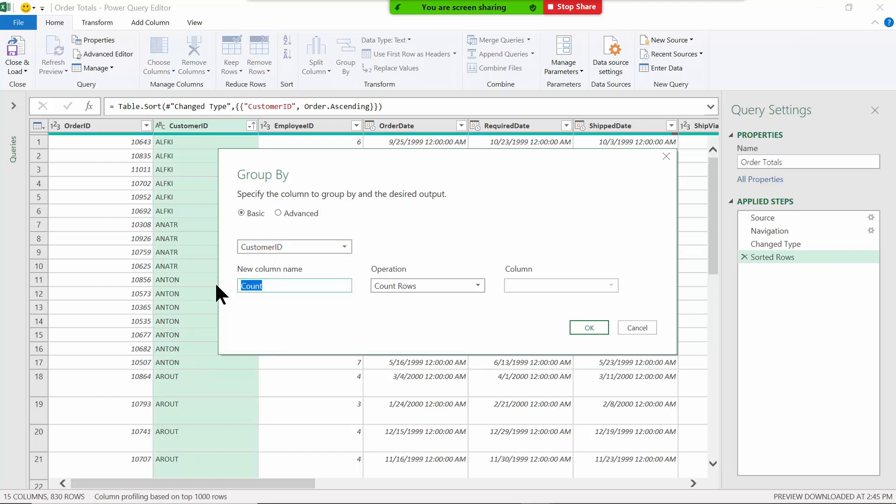
pyautogui.write('MewTotal')
pyautogui.press('BackSpace')
pyautogui.press('BackSpace')
pyautogui.press('BackSpace')
pyautogui.press('BackSpace')
pyautogui.press('BackSpace')
pyautogui.press('BackSpace')
pyautogui.press('BackSpace')
pyautogui.press('BackSpace')
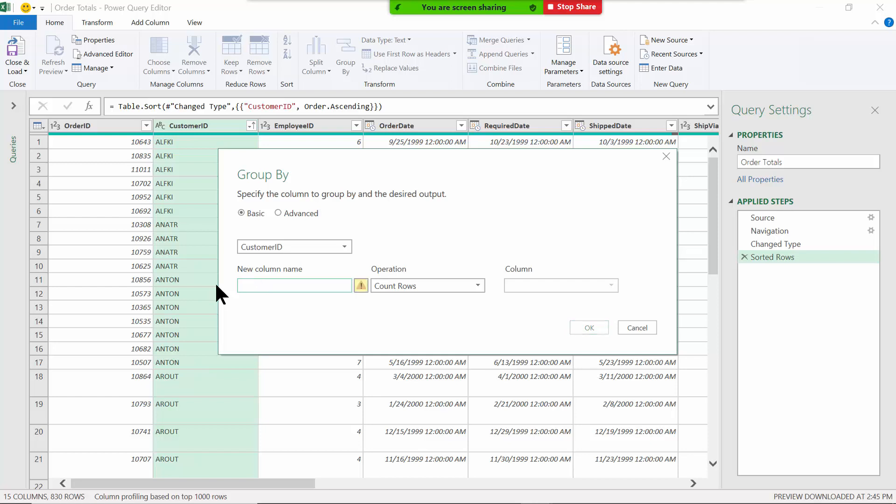
pyautogui.write('NewTotal')
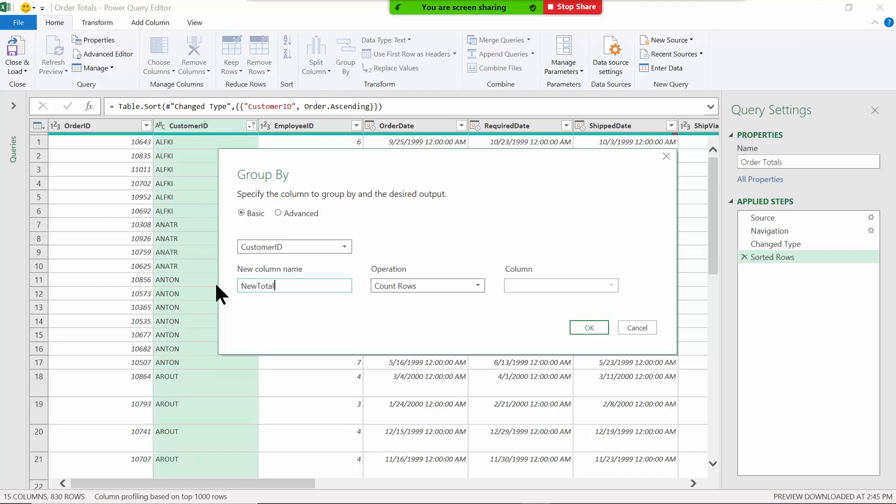
pyautogui.click(446, 285)
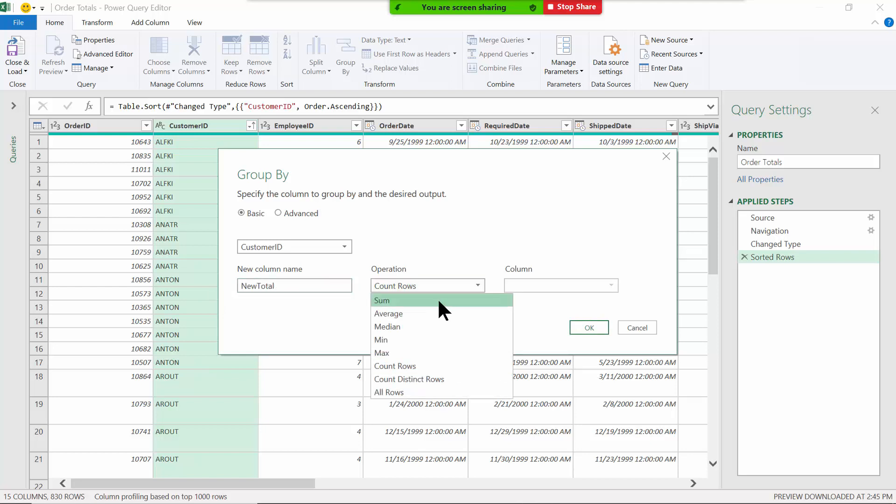
pyautogui.click(438, 301)
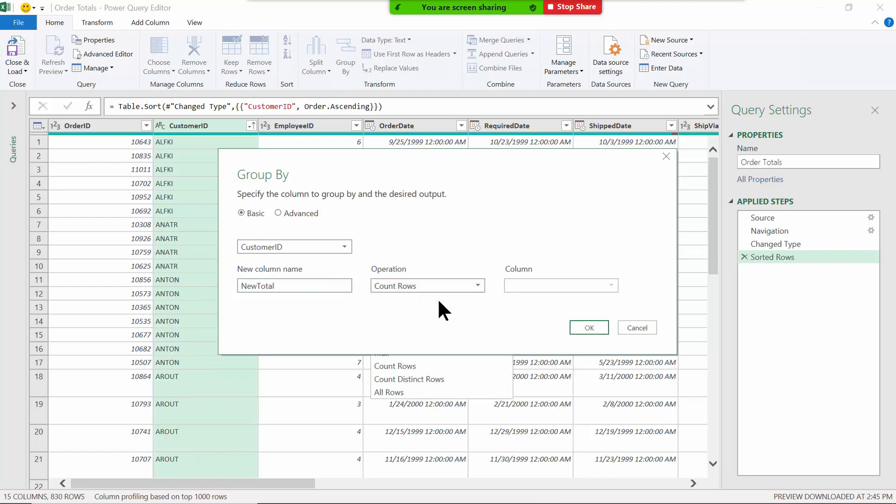
pyautogui.click(556, 287)
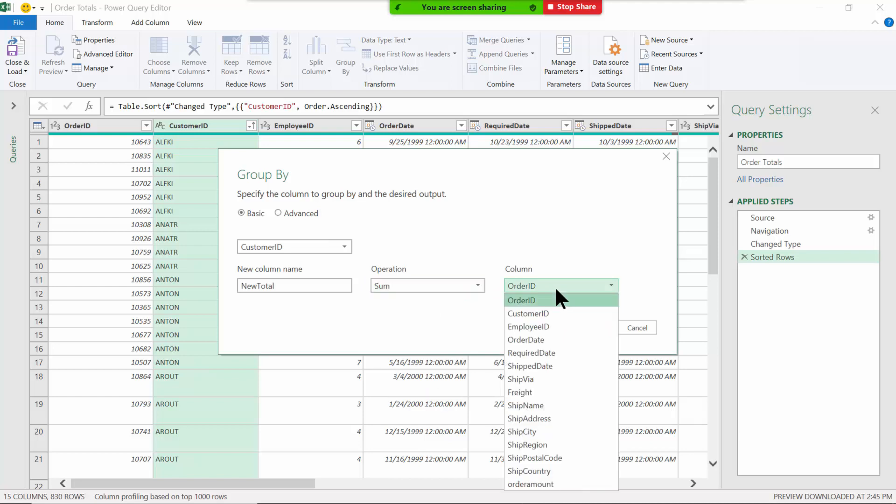
pyautogui.click(542, 485)
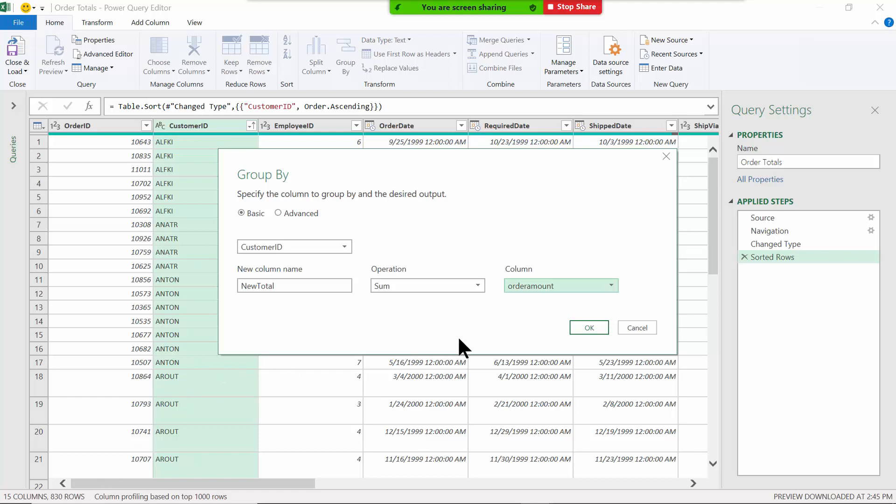
pyautogui.click(590, 328)
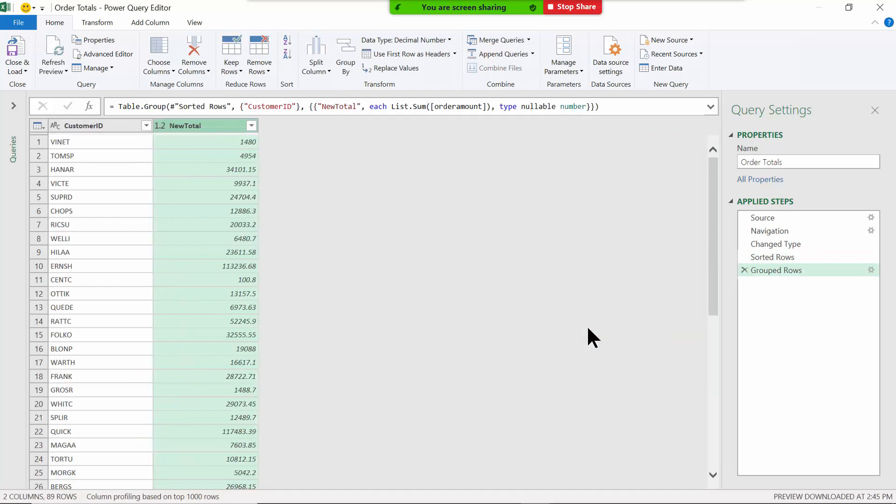
# - Sort the grouped customer totals by CustomerID in ascending order
pyautogui.moveTo(58, 495)
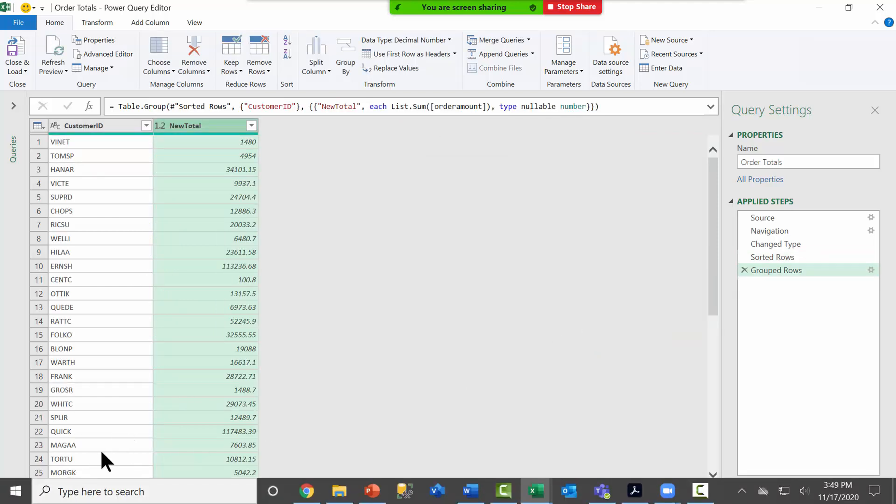
pyautogui.click(147, 125)
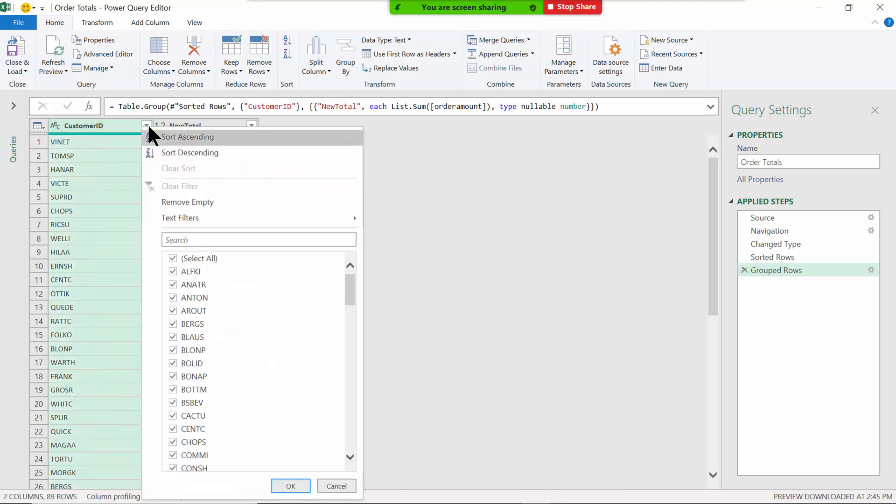
pyautogui.click(196, 136)
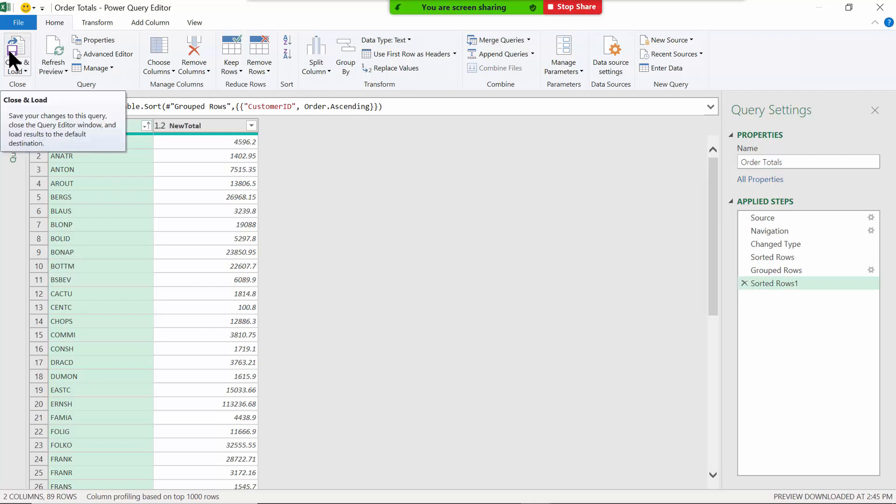
# - Close the query editor and load the Order Totals query into the workbook
pyautogui.click(27, 55)
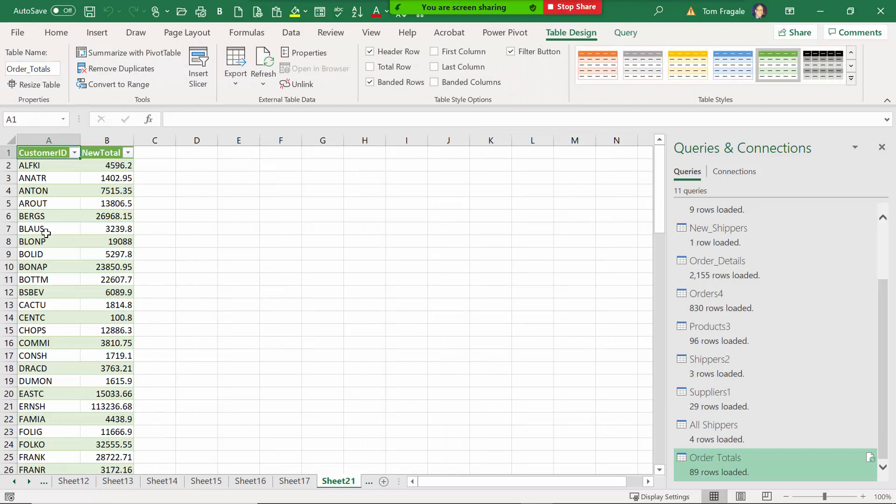
pyautogui.moveTo(741, 468)
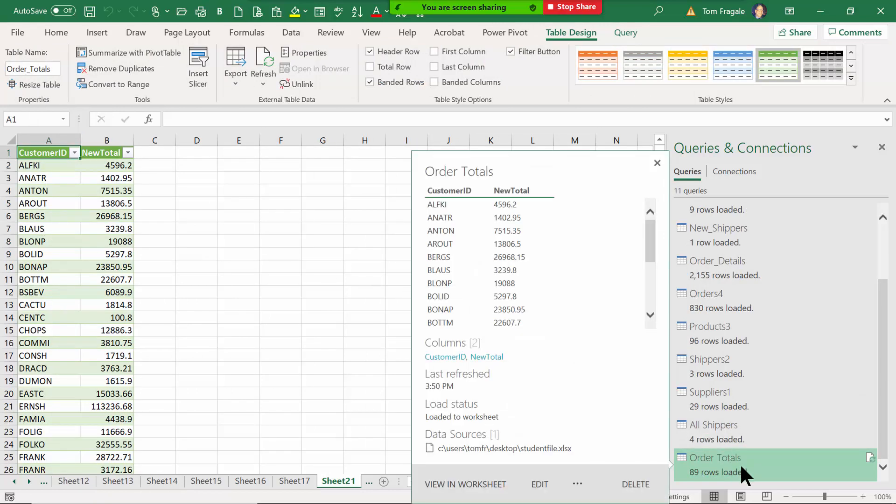
pyautogui.click(107, 293)
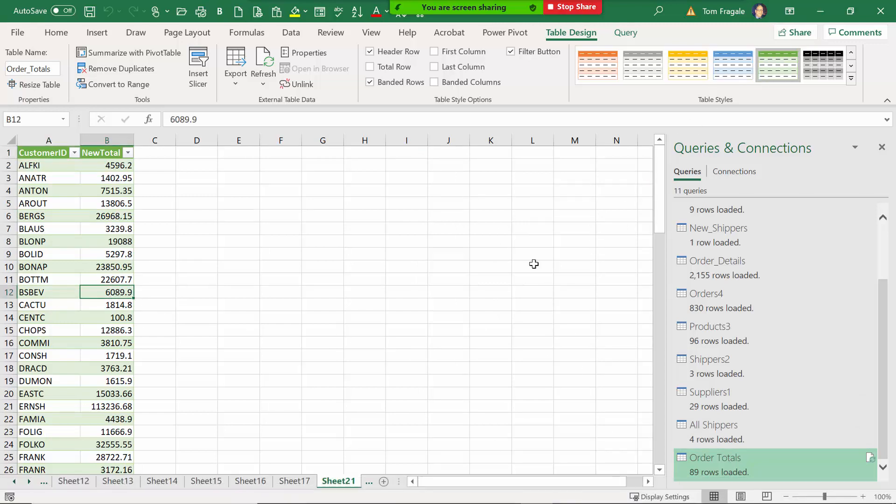
# - Examine the loaded Products3 and Suppliers1 tables and compare their SupplierID columns
pyautogui.click(725, 333)
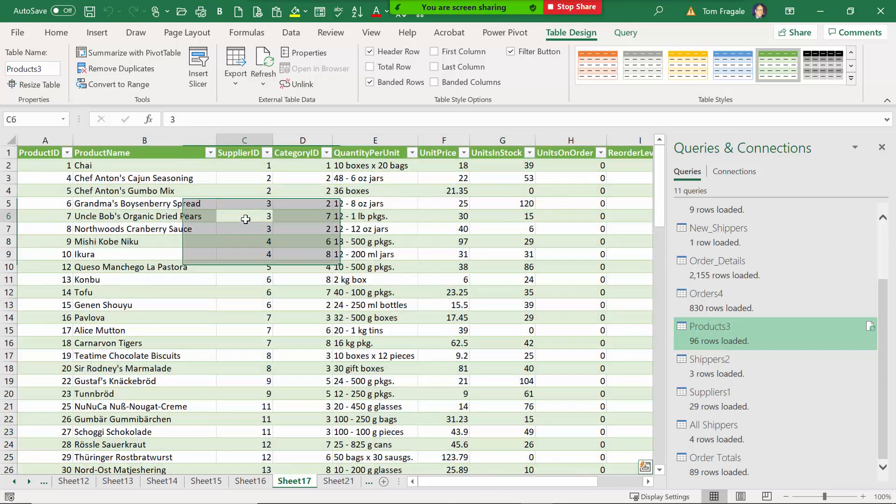
pyautogui.click(245, 218)
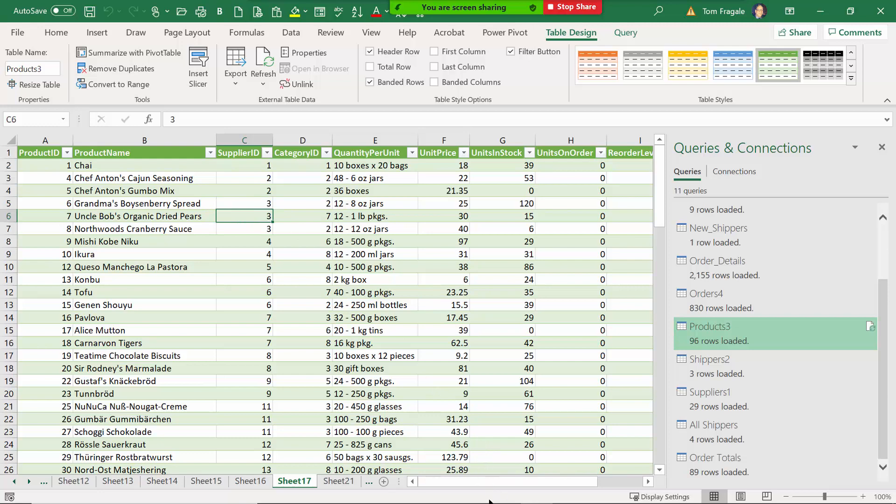
pyautogui.moveTo(488, 483); pyautogui.dragTo(540, 485)
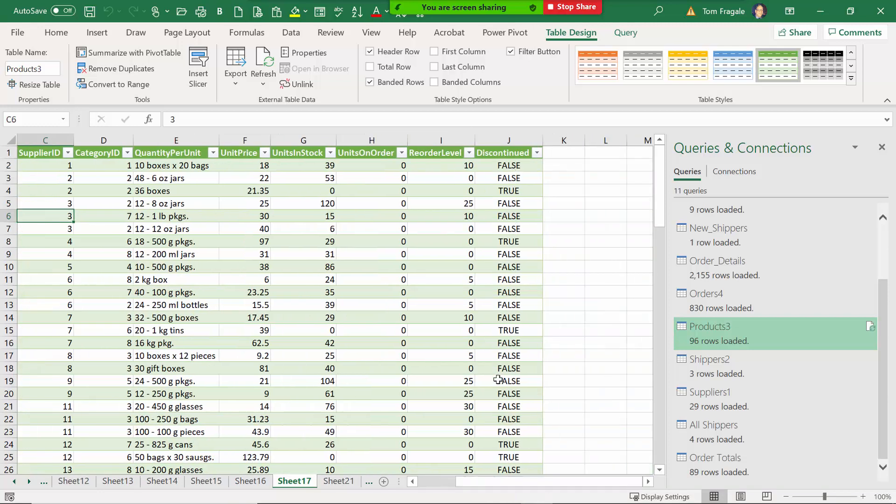
pyautogui.moveTo(514, 486); pyautogui.dragTo(486, 486)
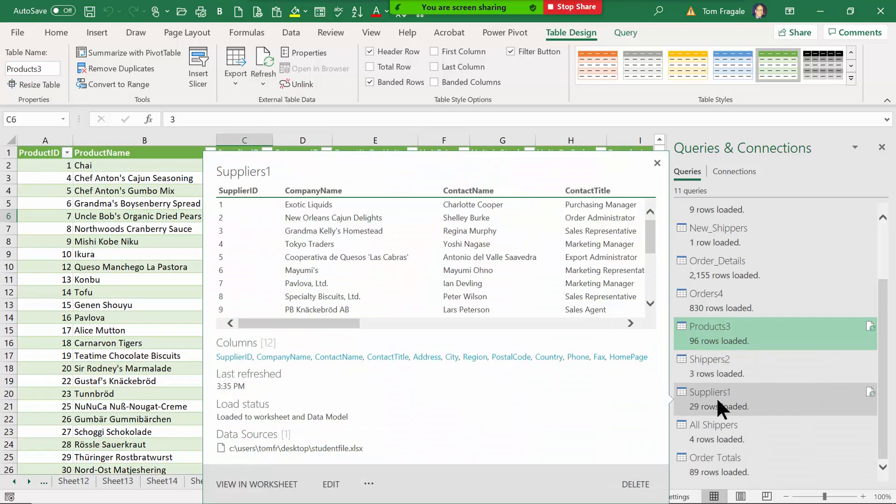
pyautogui.click(716, 397)
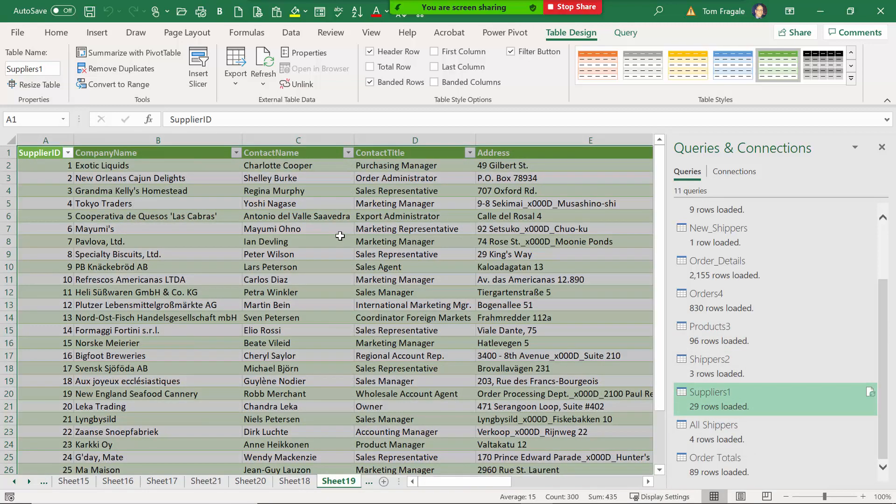
pyautogui.click(51, 176)
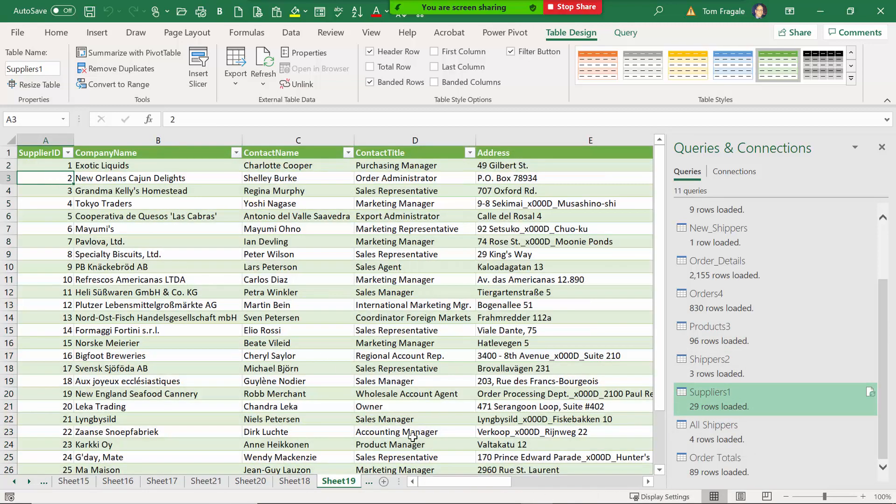
pyautogui.moveTo(456, 485)
pyautogui.mouseDown()
pyautogui.moveTo(549, 492)
pyautogui.moveTo(455, 495)
pyautogui.mouseUp()
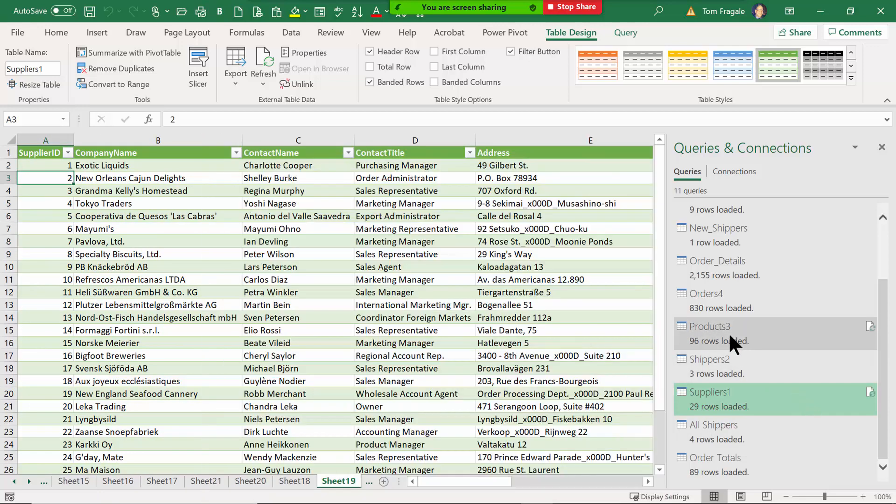
# - Merge the Products3 query with Suppliers1, matching on SupplierID with a Left Outer join
pyautogui.click(728, 328)
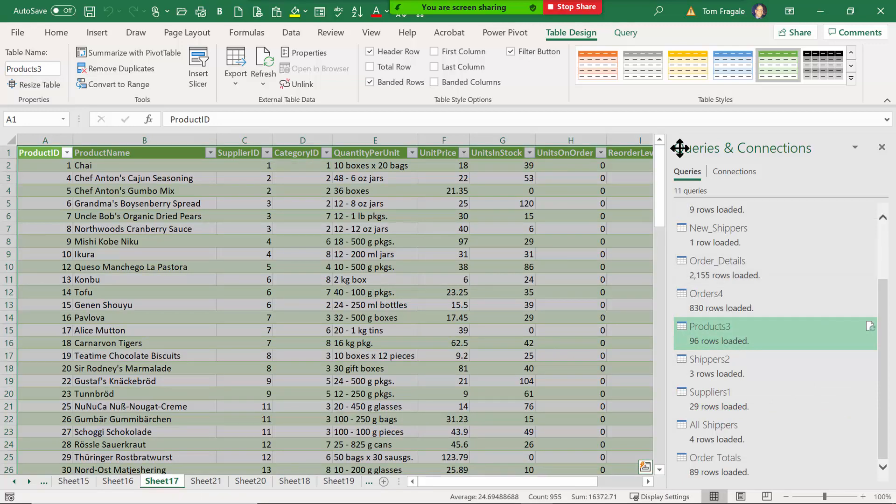
pyautogui.click(625, 33)
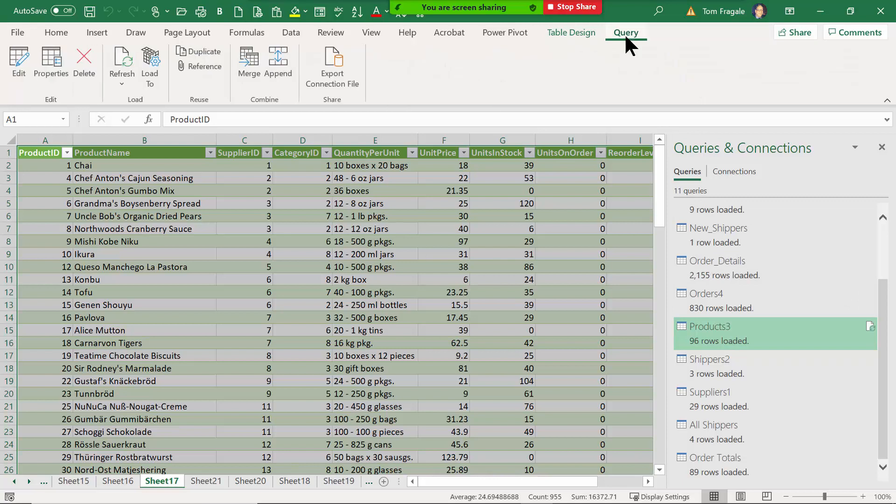
pyautogui.click(248, 57)
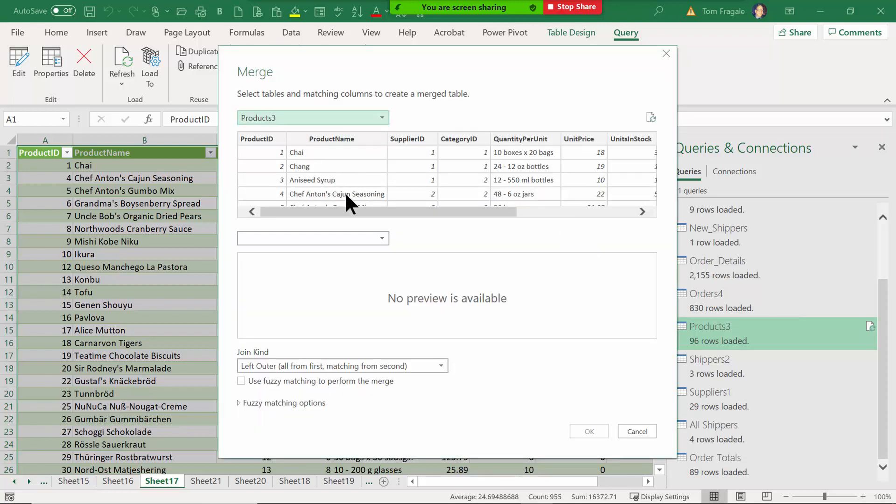
pyautogui.click(382, 238)
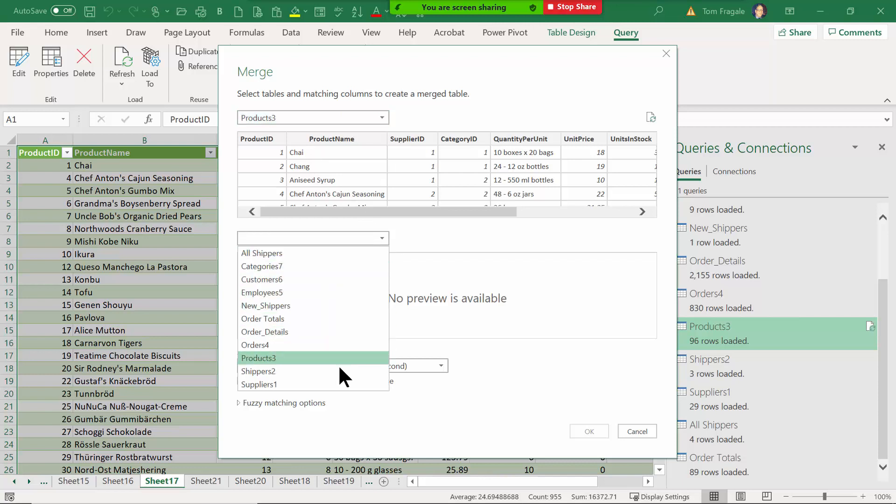
pyautogui.click(337, 390)
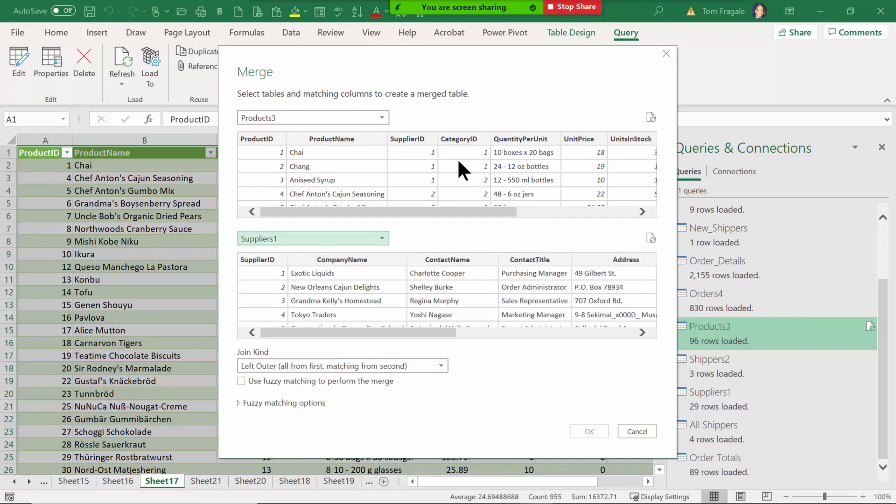
pyautogui.click(423, 138)
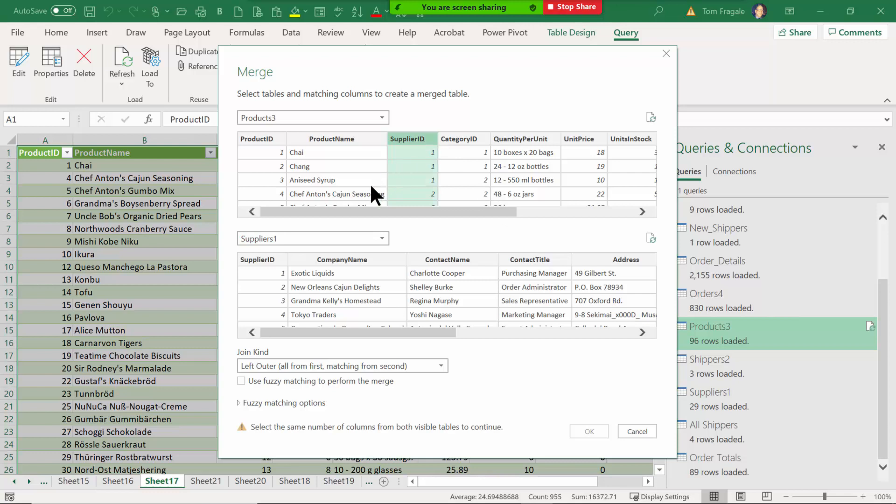
pyautogui.click(259, 258)
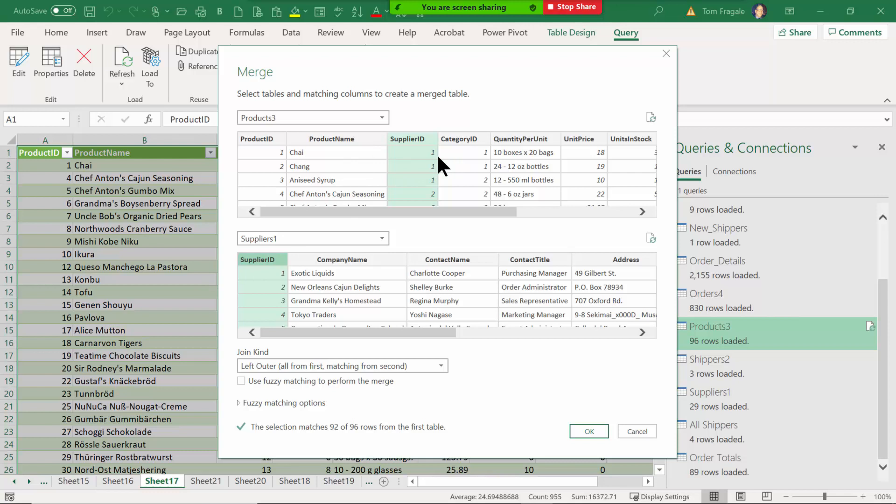
pyautogui.click(439, 364)
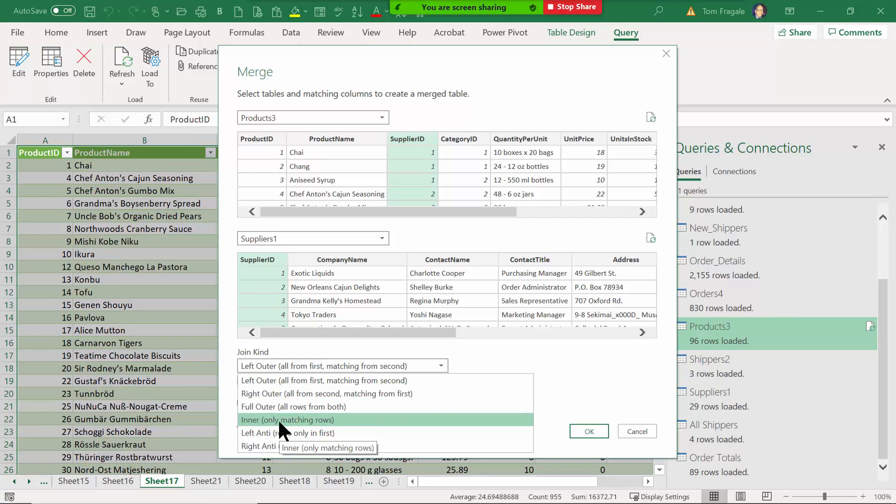
pyautogui.click(300, 380)
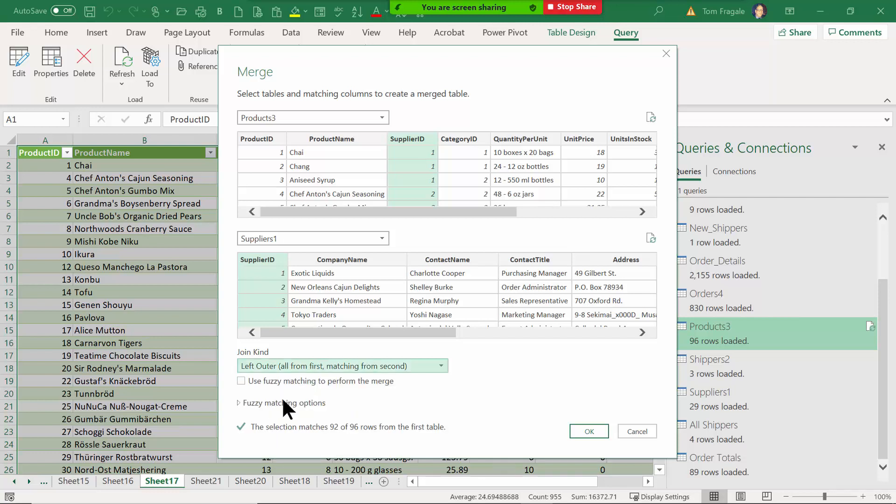
pyautogui.click(590, 431)
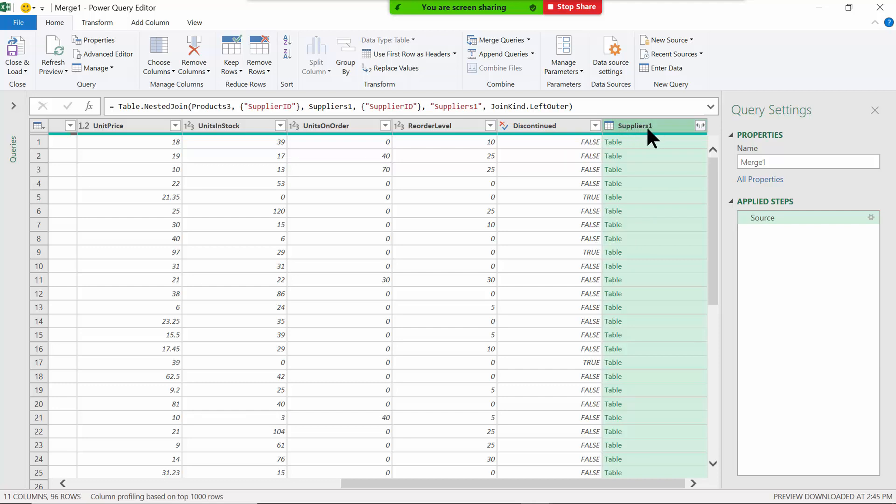
# - Expand the merged Suppliers1 column to include all supplier columns, keeping the original column name as prefix
pyautogui.click(700, 125)
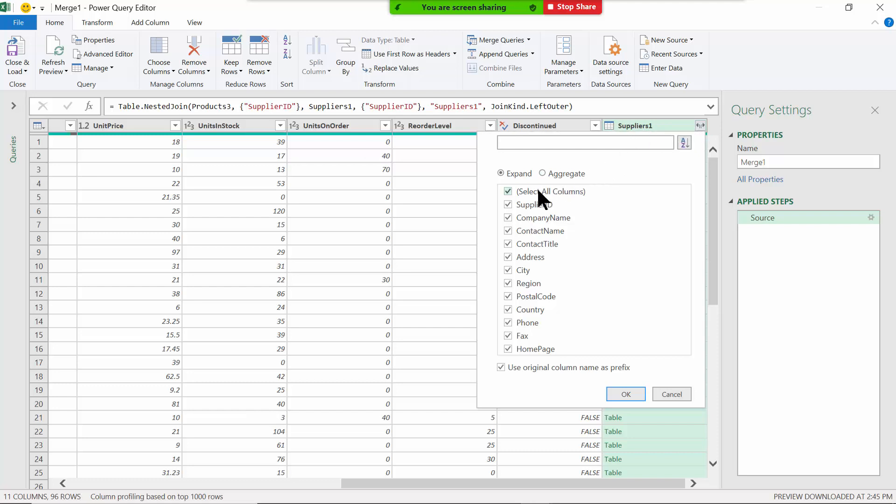
pyautogui.click(622, 395)
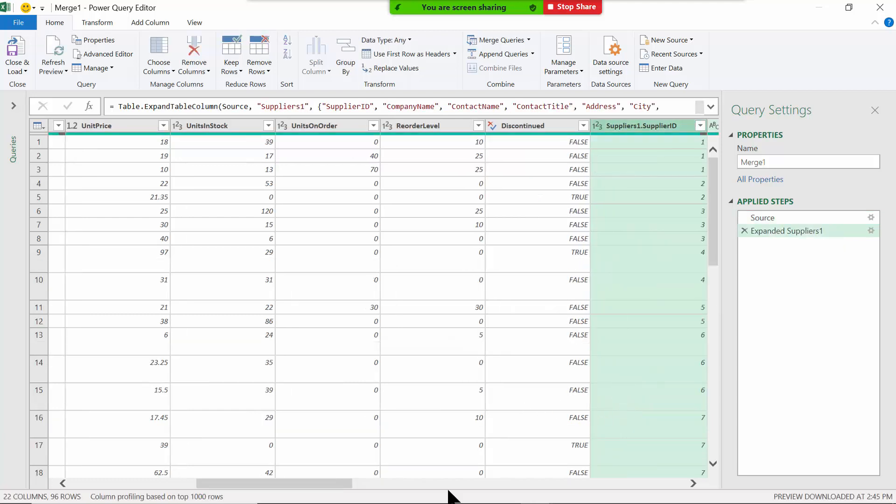
pyautogui.moveTo(336, 485); pyautogui.dragTo(425, 488)
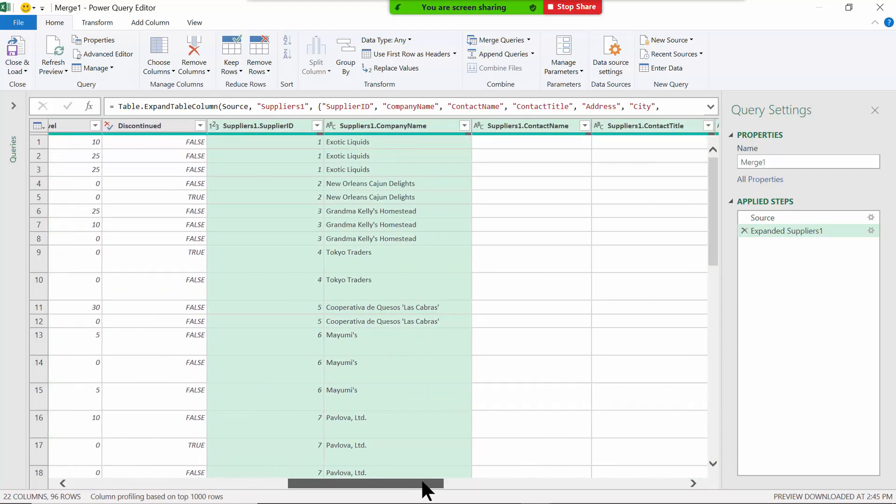
pyautogui.moveTo(358, 481); pyautogui.dragTo(375, 482)
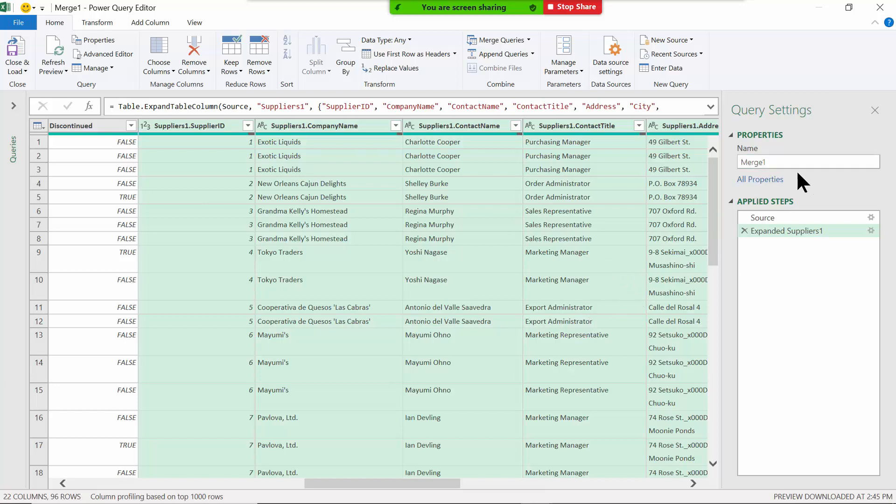
# - Rename the merged query as Products and Suppliers and load it into the workbook
pyautogui.click(766, 162)
pyautogui.moveTo(772, 164); pyautogui.dragTo(717, 163)
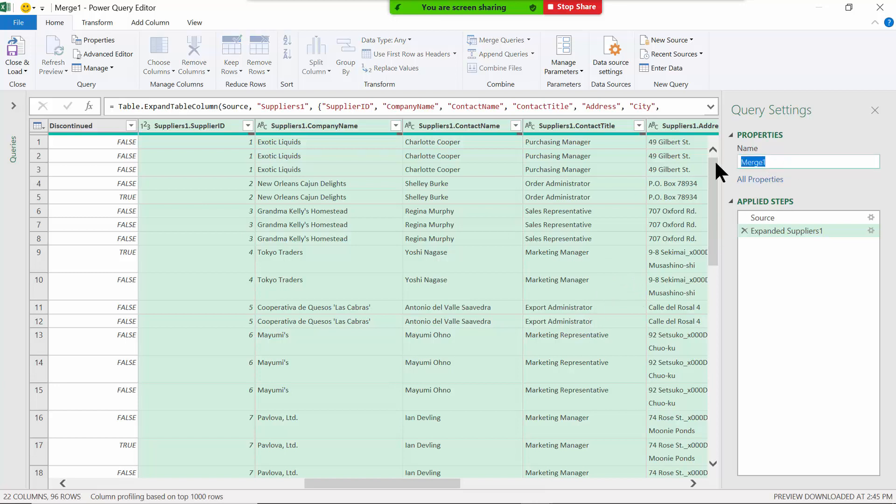
pyautogui.write('Products and Suppliers')
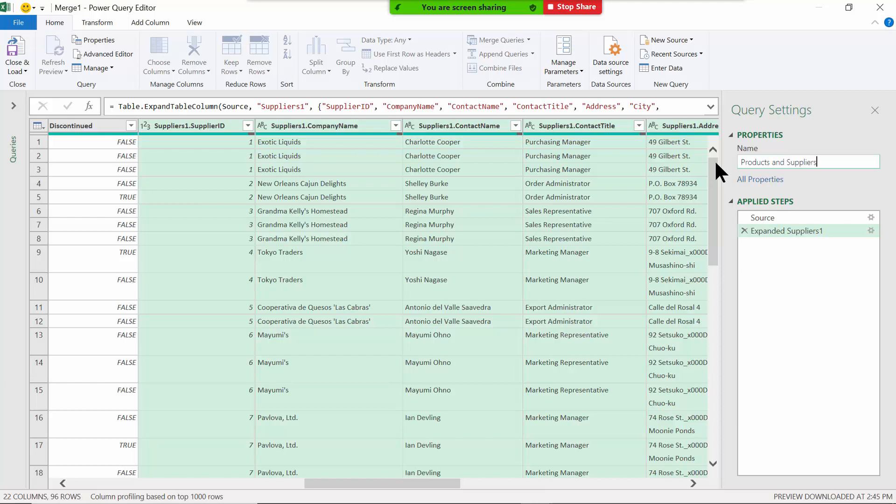
pyautogui.click(16, 60)
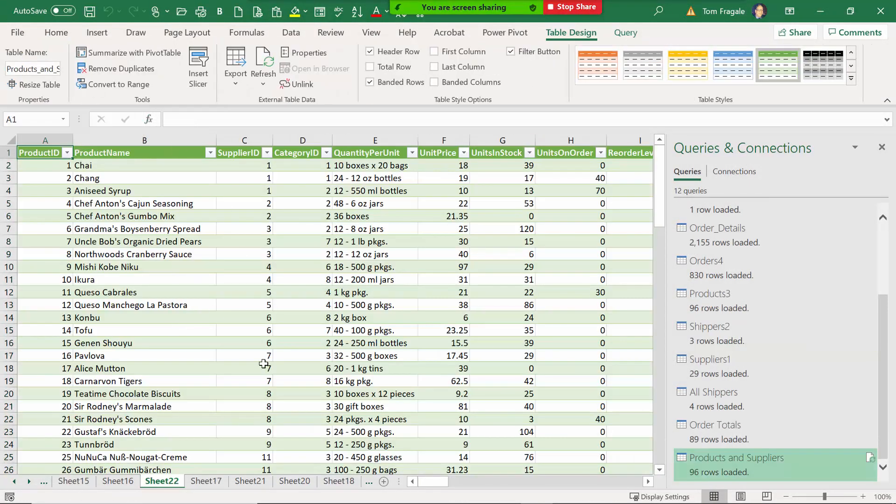
pyautogui.moveTo(435, 482); pyautogui.dragTo(443, 498)
pyautogui.click(250, 164)
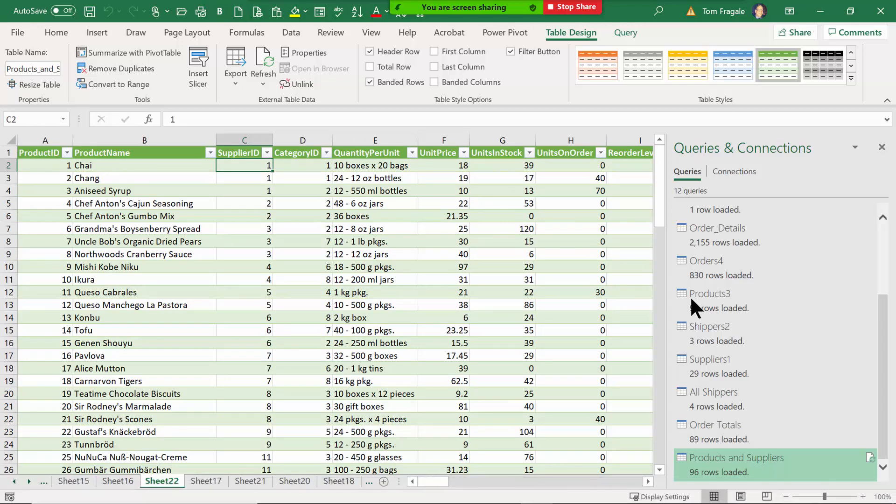
# - Open the Employees5 query for editing in the Power Query Editor
pyautogui.scroll(3, 886, 341)
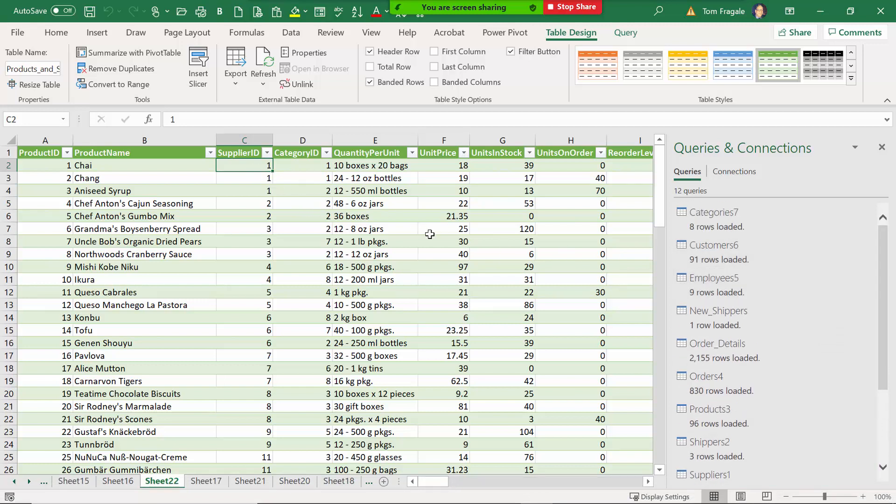
pyautogui.click(714, 282)
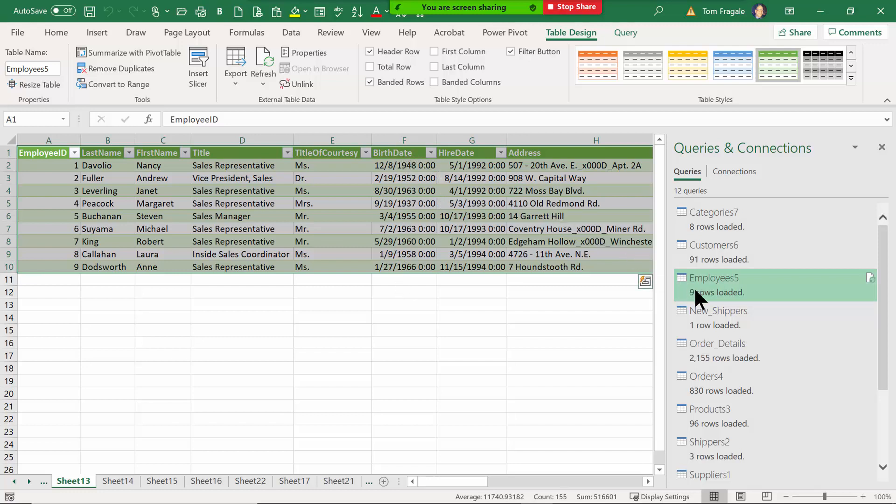
pyautogui.rightClick(714, 292)
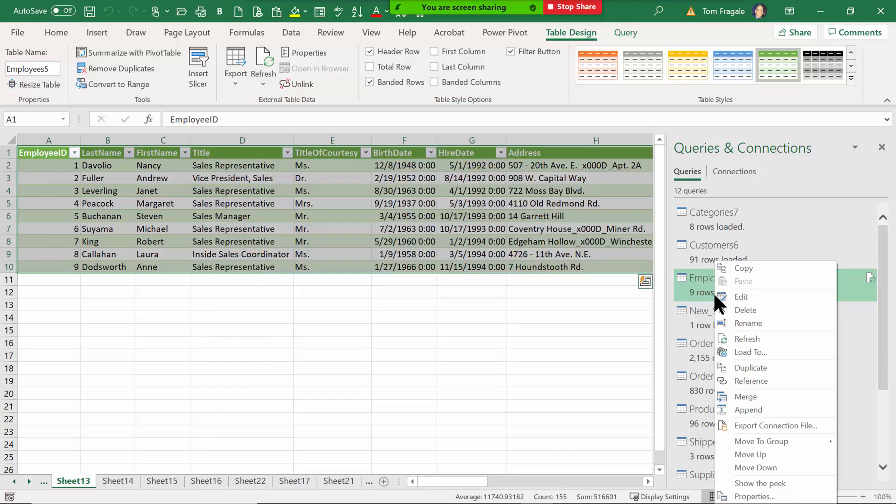
pyautogui.click(750, 297)
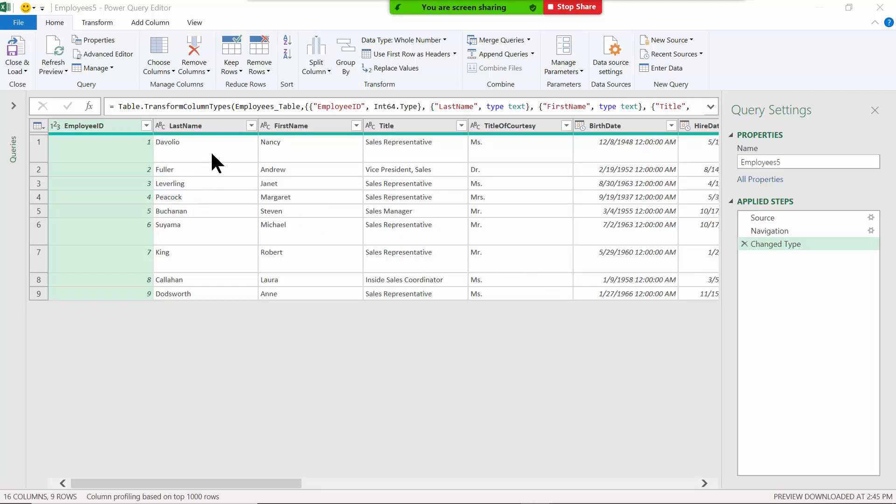
# - Add an Age column to the Employees5 query calculated from the BirthDate column
pyautogui.click(606, 126)
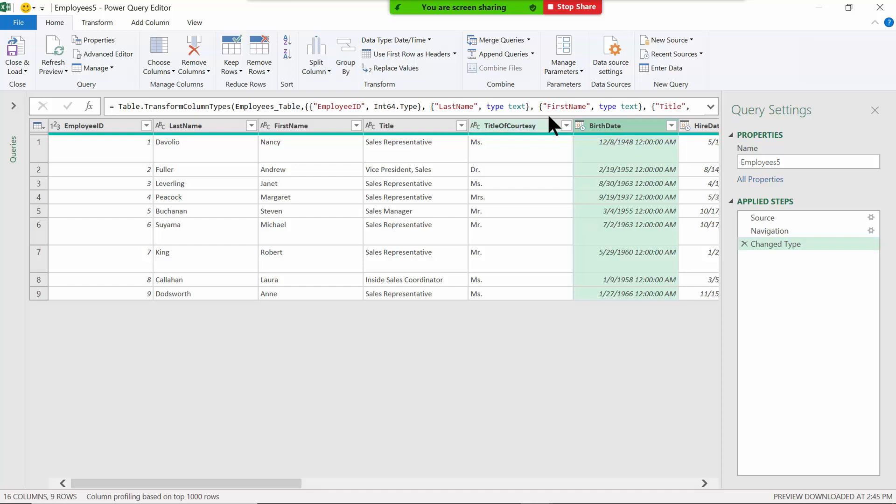
pyautogui.click(155, 23)
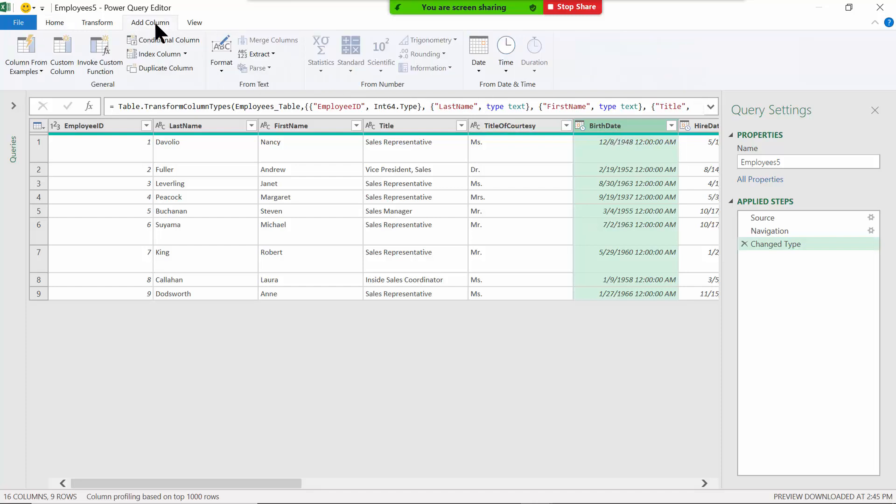
pyautogui.click(477, 69)
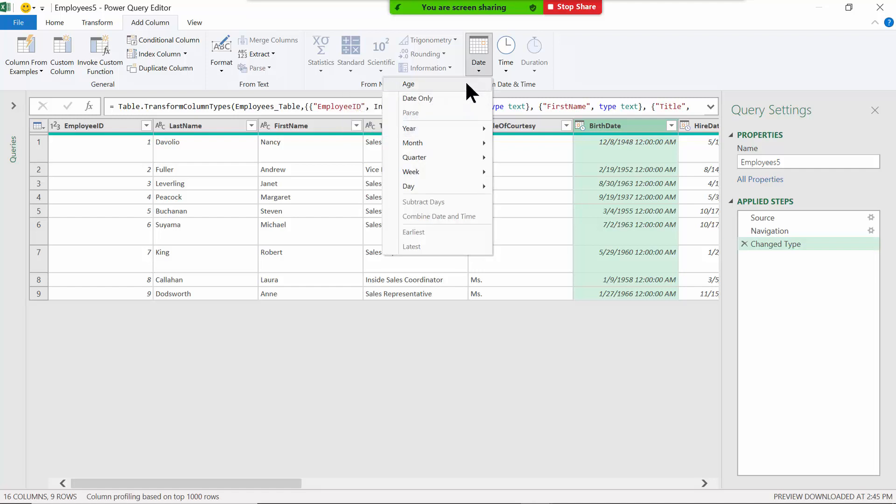
pyautogui.click(466, 84)
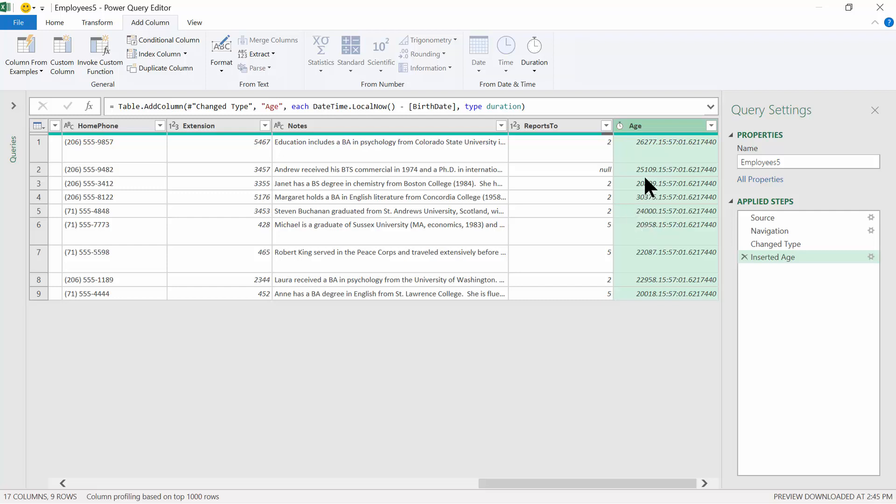
# - Transform the Age column from a duration into total years and round the values down
pyautogui.rightClick(642, 130)
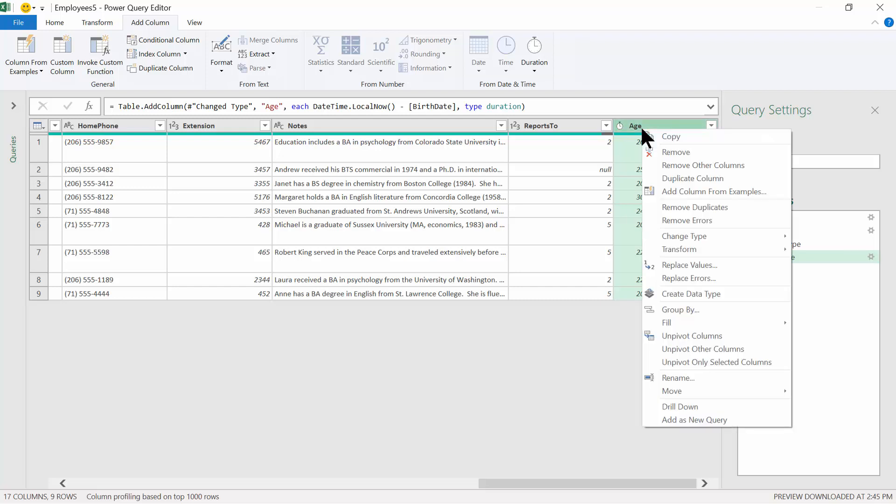
pyautogui.moveTo(675, 251)
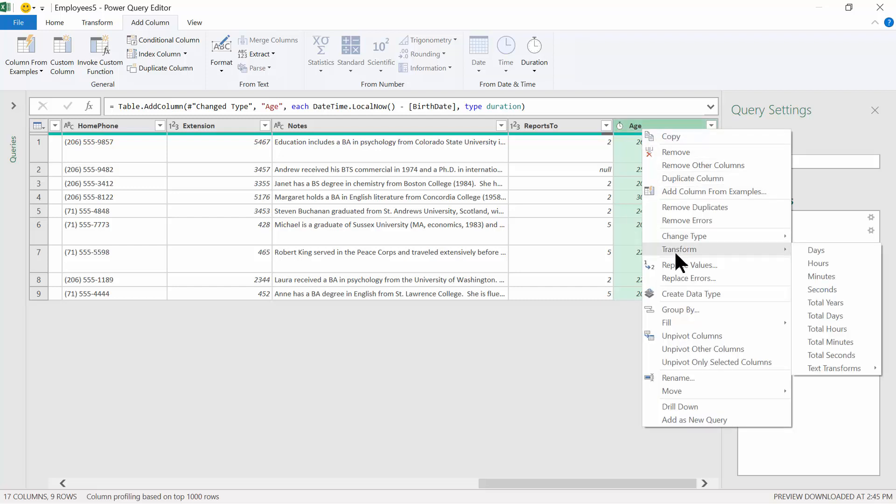
pyautogui.click(837, 303)
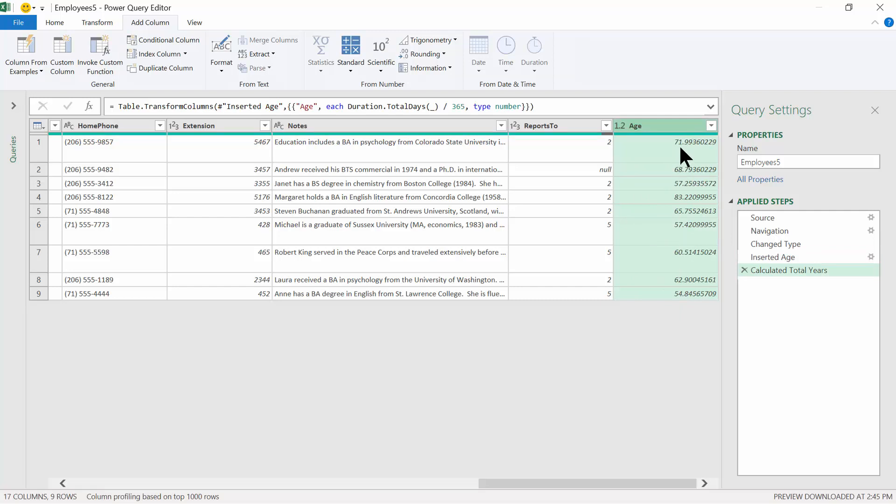
pyautogui.rightClick(641, 126)
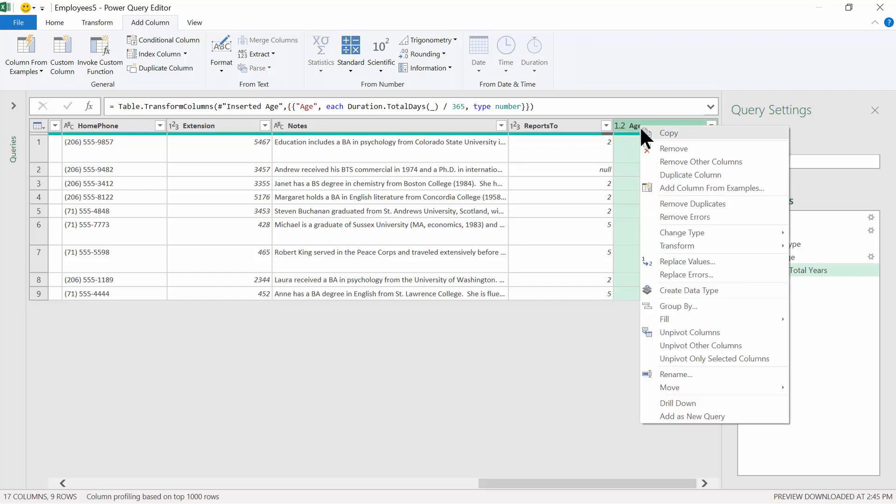
pyautogui.moveTo(688, 241)
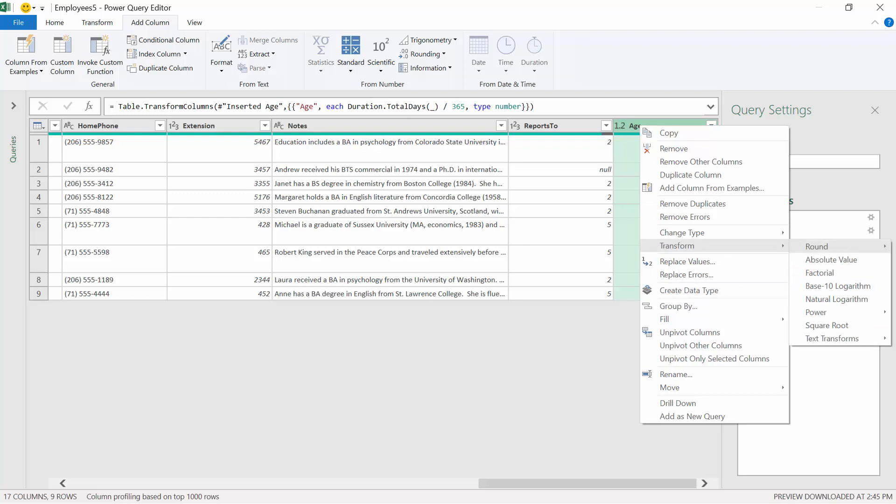
pyautogui.click(894, 259)
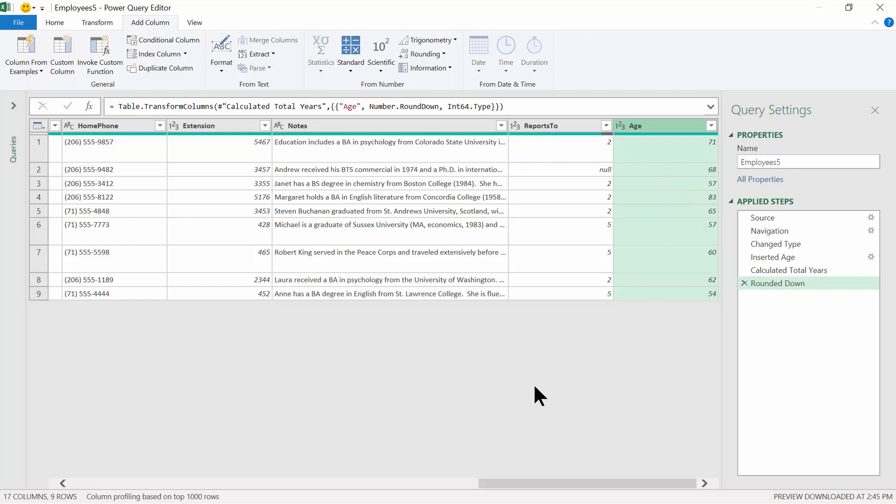
# - Close the editor and load the updated Employees5 query into the workbook
pyautogui.moveTo(597, 481); pyautogui.dragTo(170, 471)
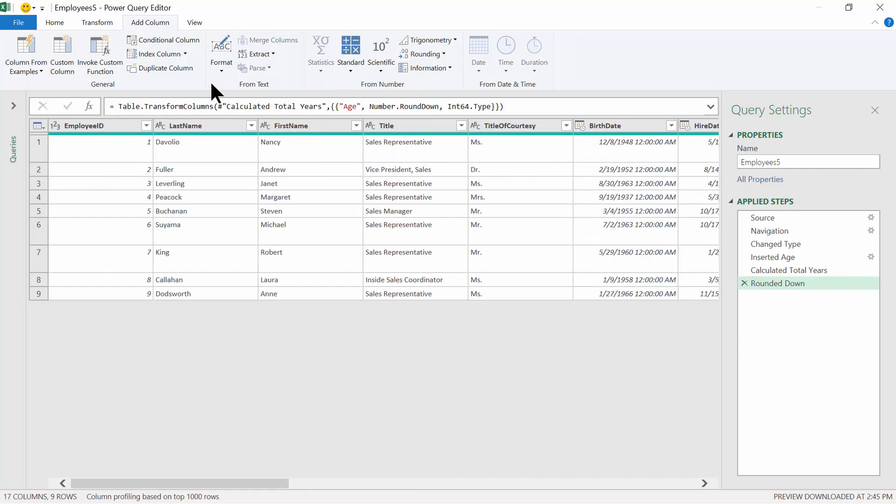
pyautogui.click(53, 23)
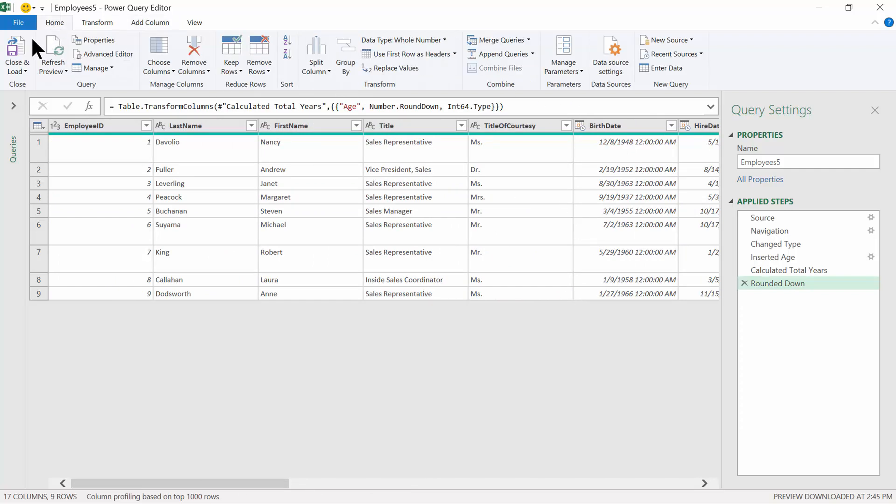
pyautogui.click(19, 55)
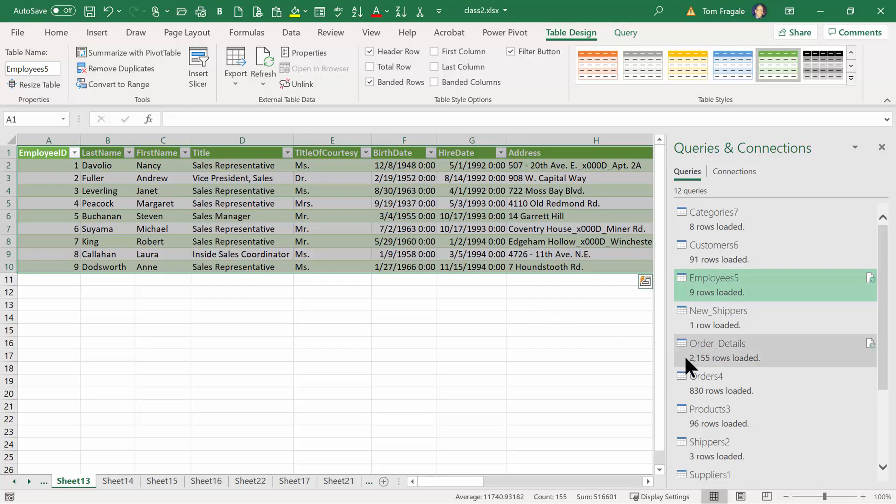
# - Open the Order_Details query for editing in the Power Query Editor
pyautogui.click(709, 352)
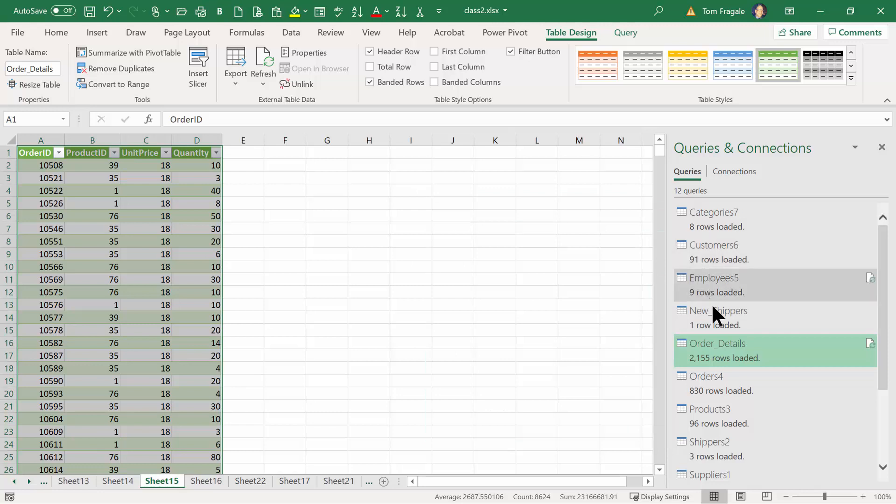
pyautogui.rightClick(729, 344)
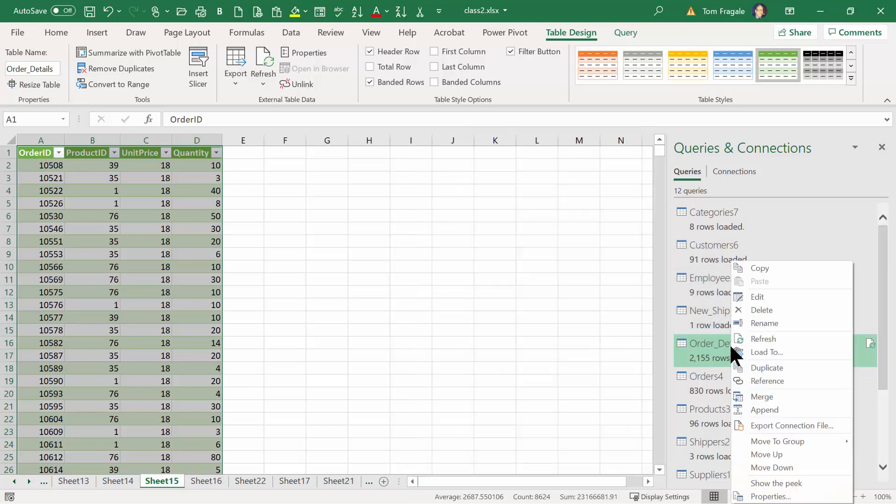
pyautogui.click(783, 299)
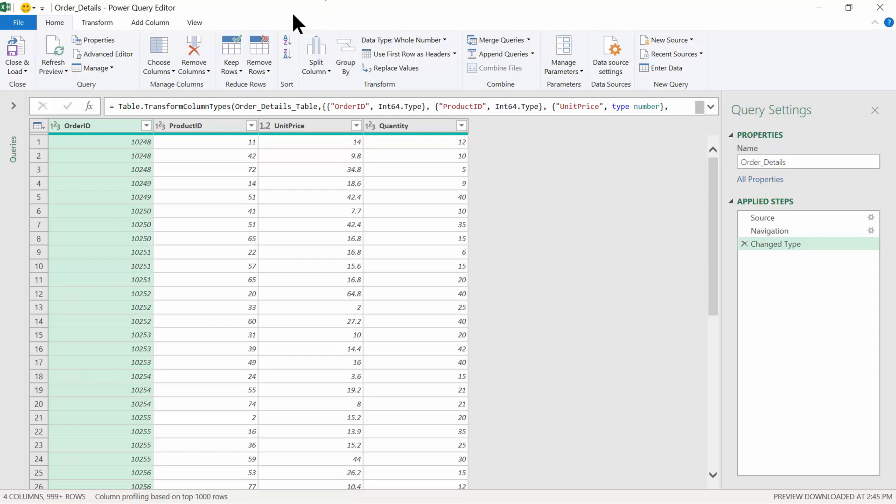
# - Add a custom column named Line Total with the formula [UnitPrice]*[Quantity] and review its definition in the applied step
pyautogui.click(143, 25)
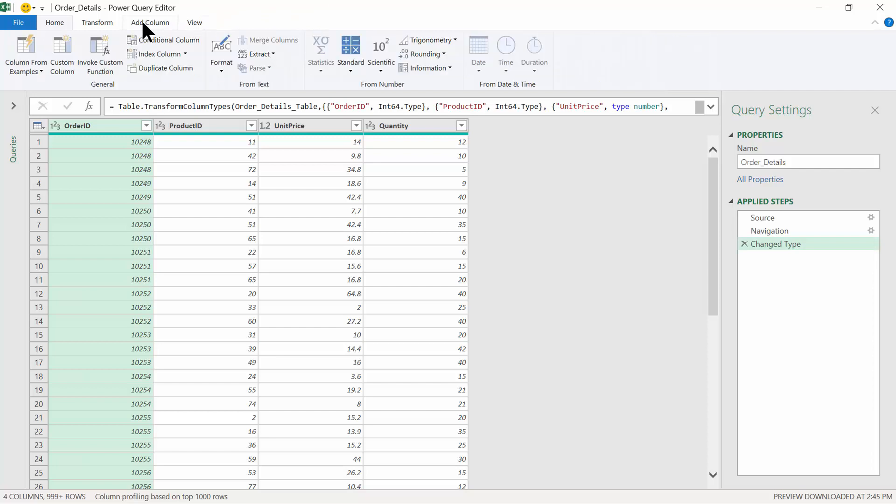
pyautogui.click(65, 66)
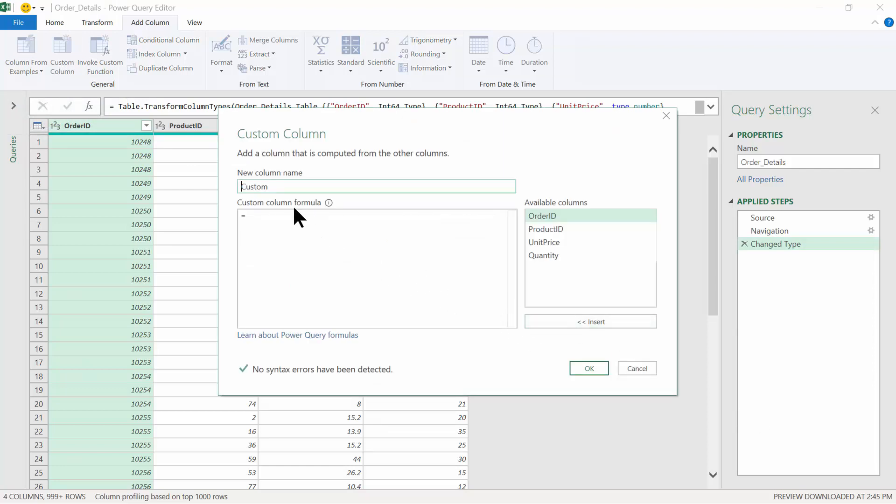
pyautogui.moveTo(286, 187); pyautogui.dragTo(222, 178)
pyautogui.write('Line Total')
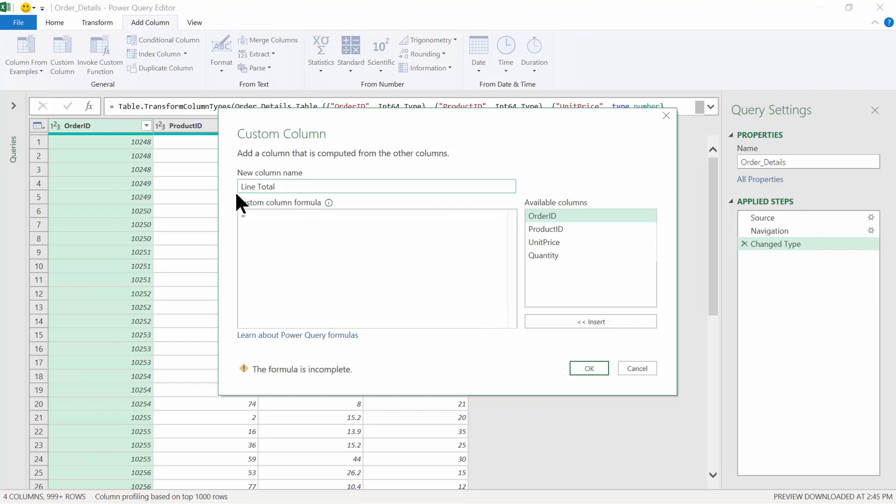
pyautogui.doubleClick(548, 242)
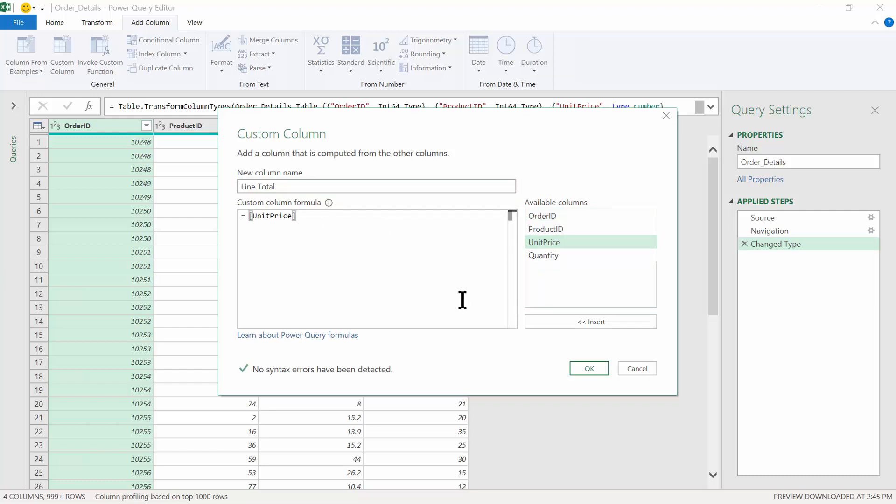
pyautogui.write('*')
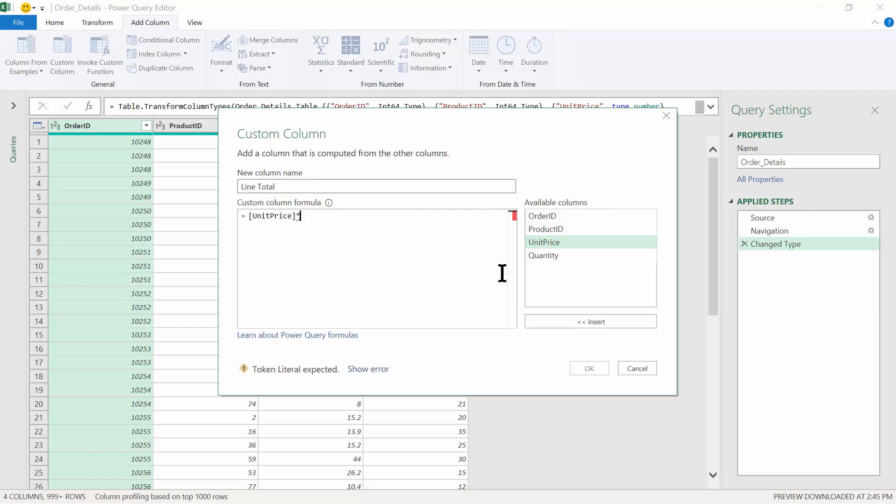
pyautogui.doubleClick(550, 255)
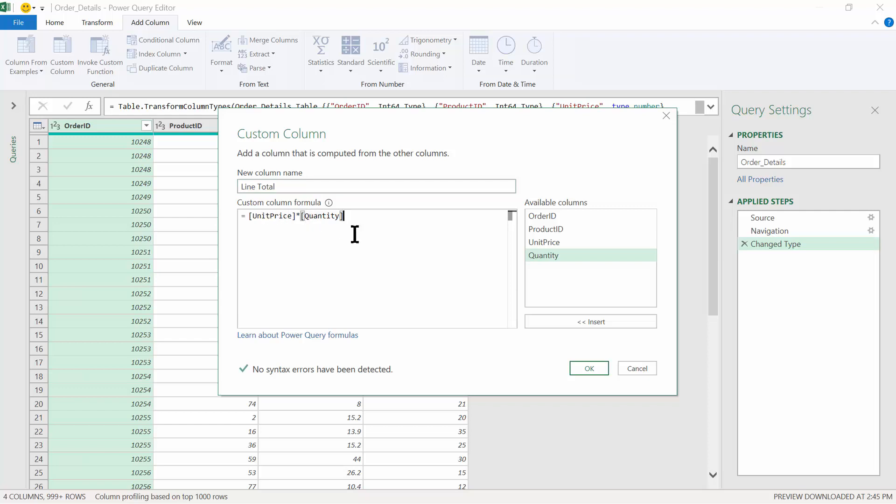
pyautogui.click(589, 368)
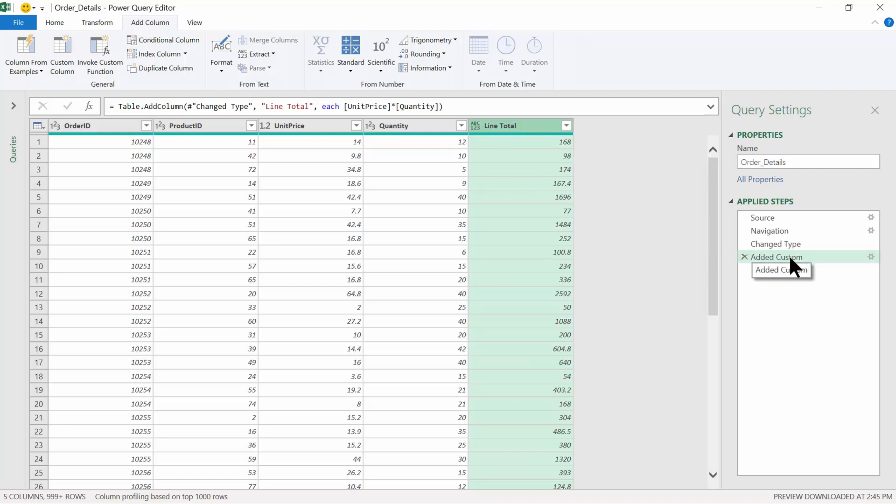
pyautogui.click(871, 257)
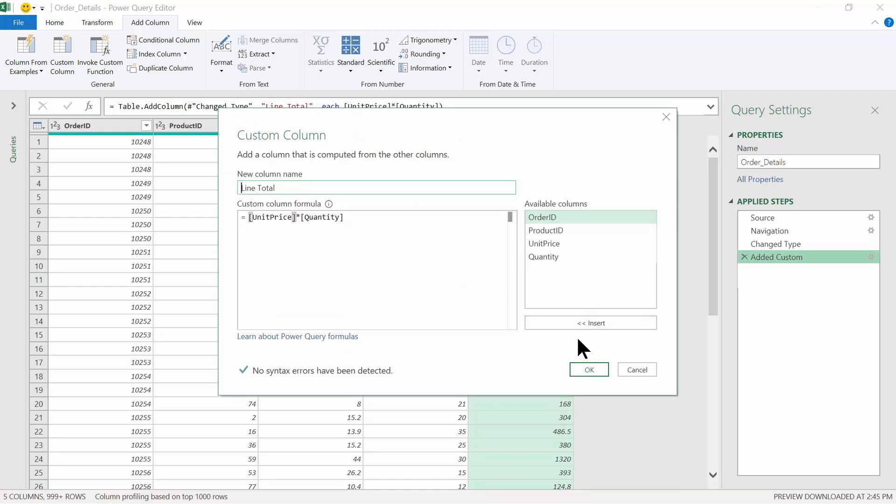
pyautogui.click(634, 369)
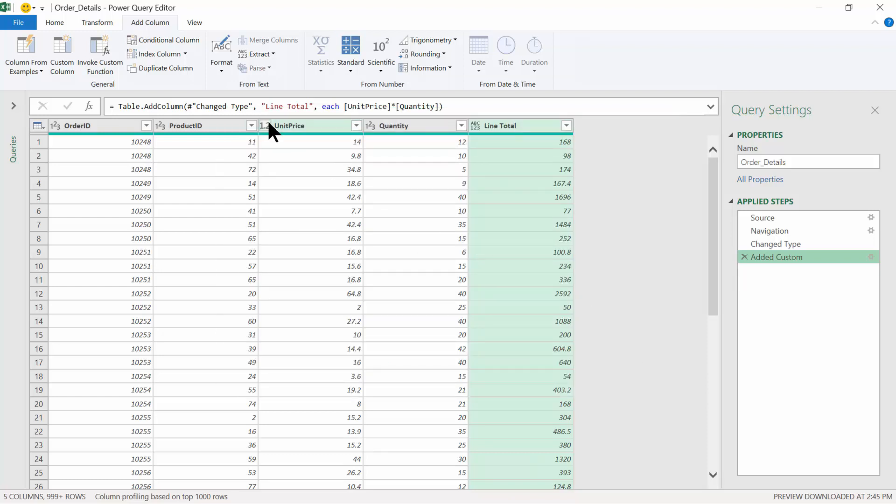
# - Close the editor and load Order_Details with its Line Total column into the workbook
pyautogui.click(63, 21)
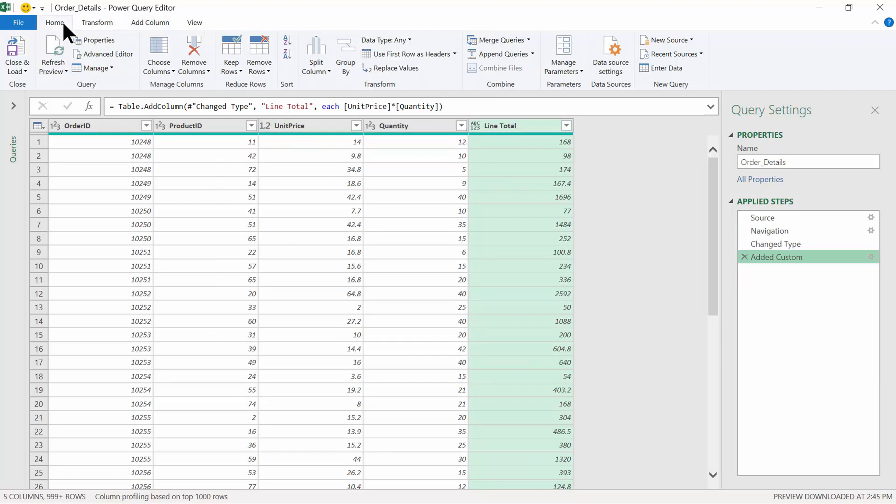
pyautogui.click(16, 49)
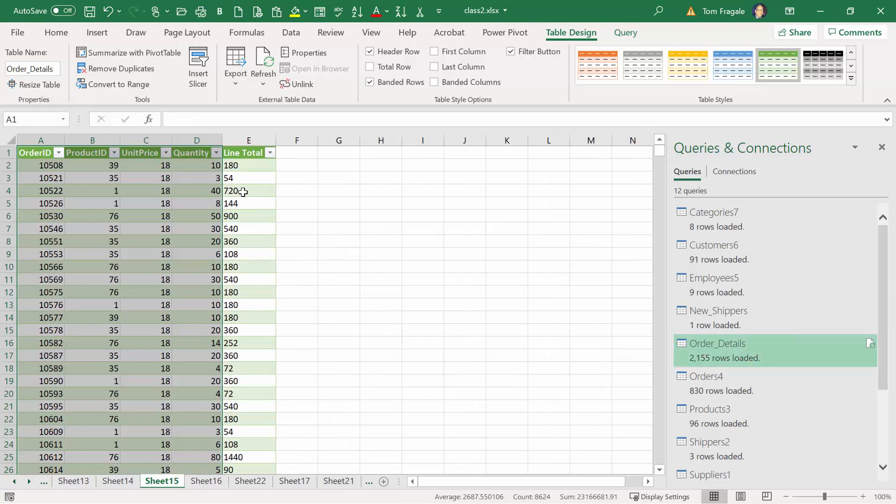
pyautogui.click(243, 193)
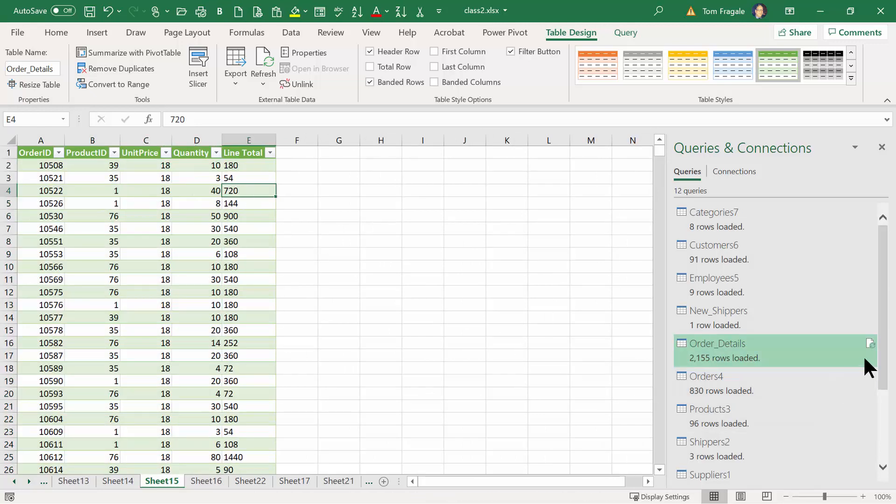
# - Open the Products3 query for editing in the Power Query Editor
pyautogui.moveTo(884, 355); pyautogui.dragTo(884, 417)
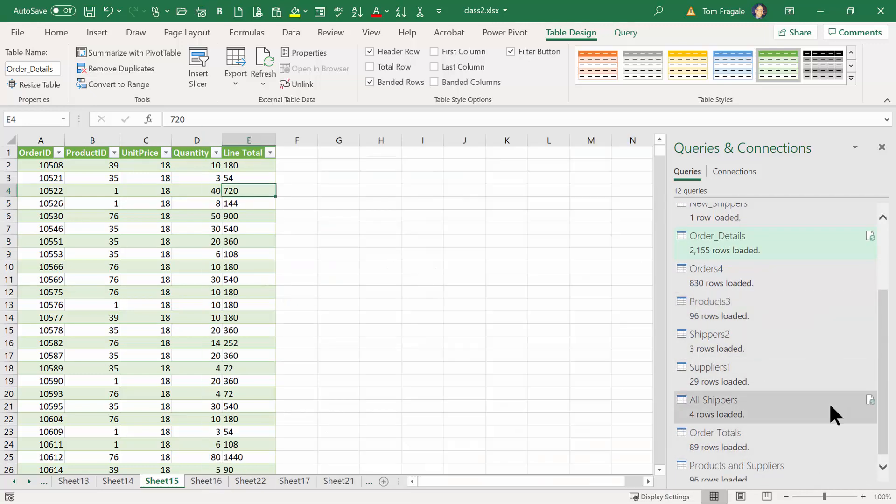
pyautogui.moveTo(713, 310)
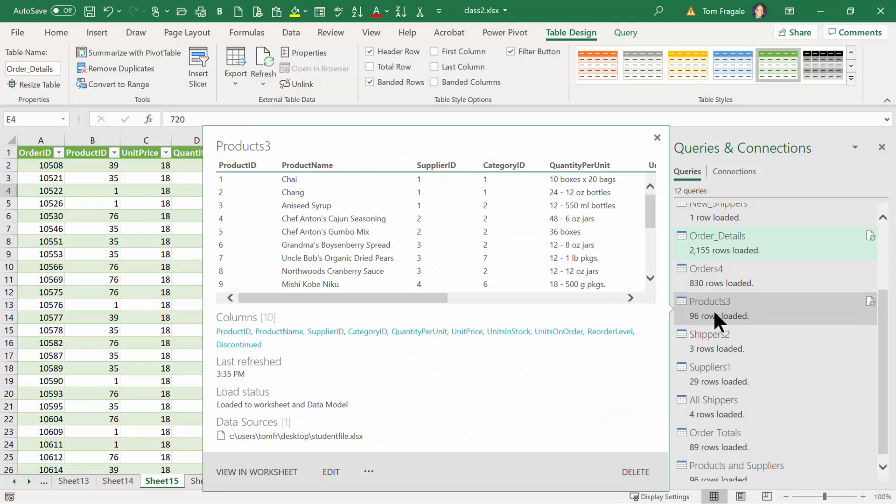
pyautogui.click(713, 310)
pyautogui.rightClick(713, 309)
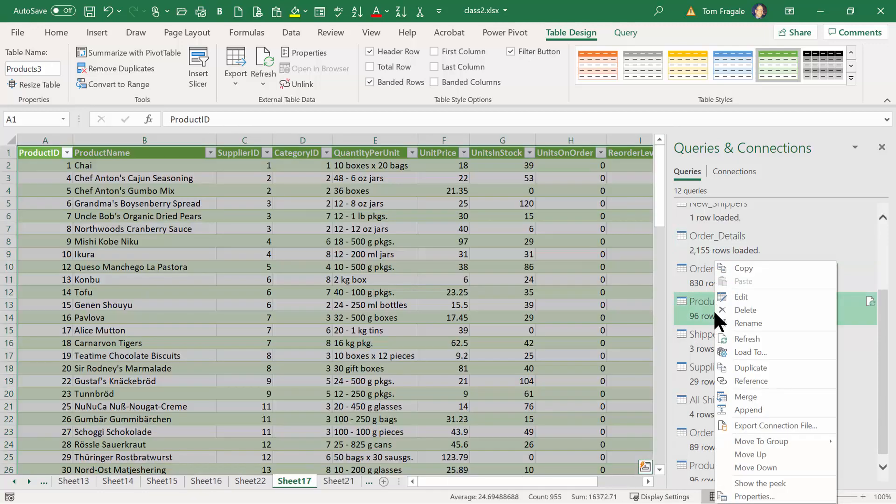
pyautogui.click(742, 297)
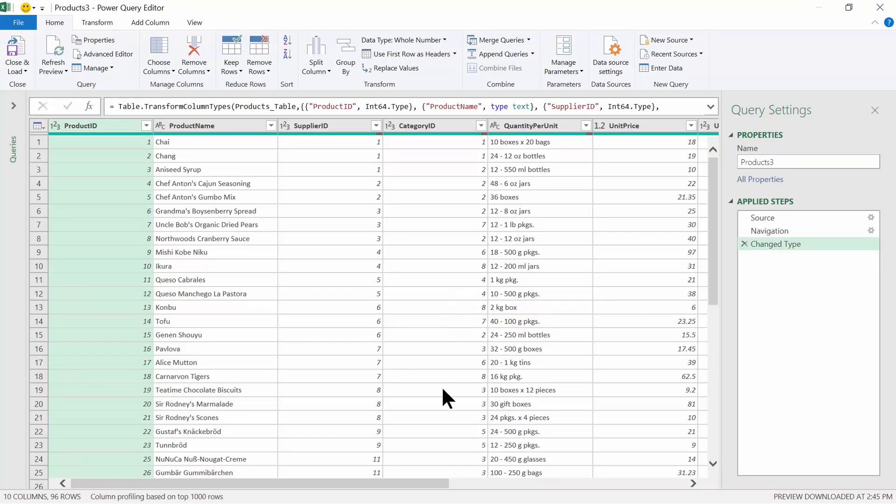
# - Review the UnitsInStock, ReorderLevel and Discontinued columns and start a conditional column named Reorder
pyautogui.moveTo(473, 486); pyautogui.dragTo(625, 488)
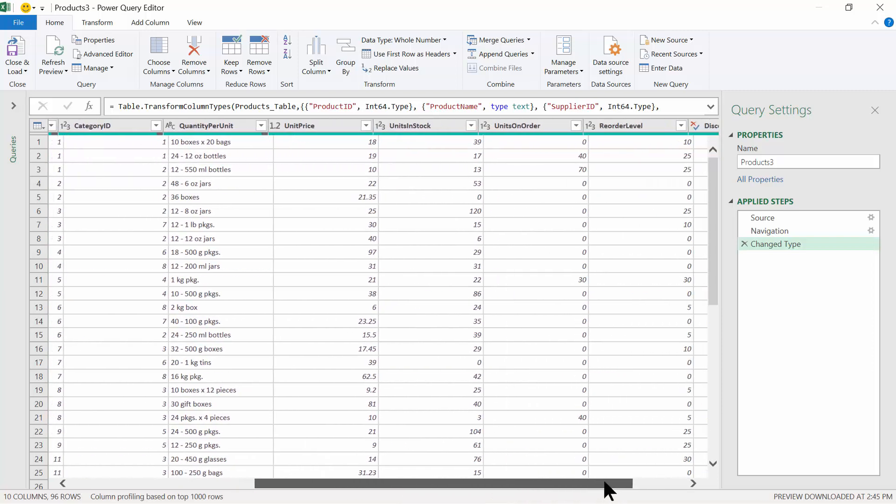
pyautogui.click(414, 127)
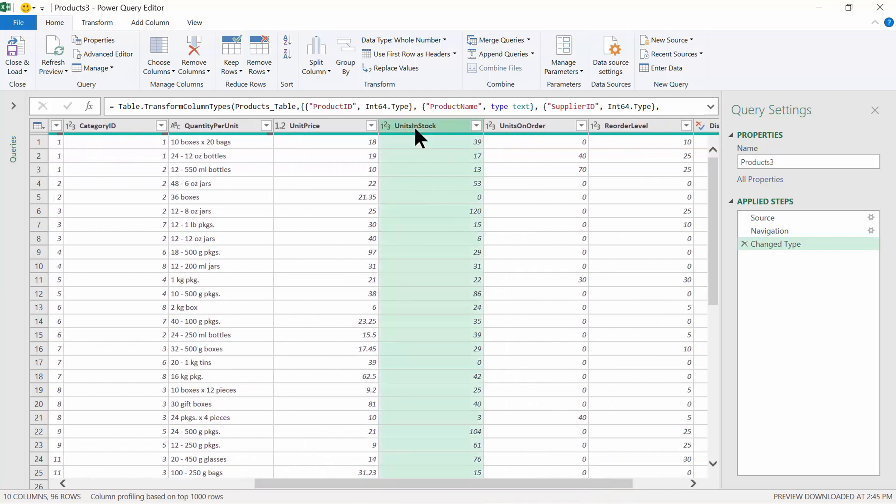
pyautogui.click(604, 128)
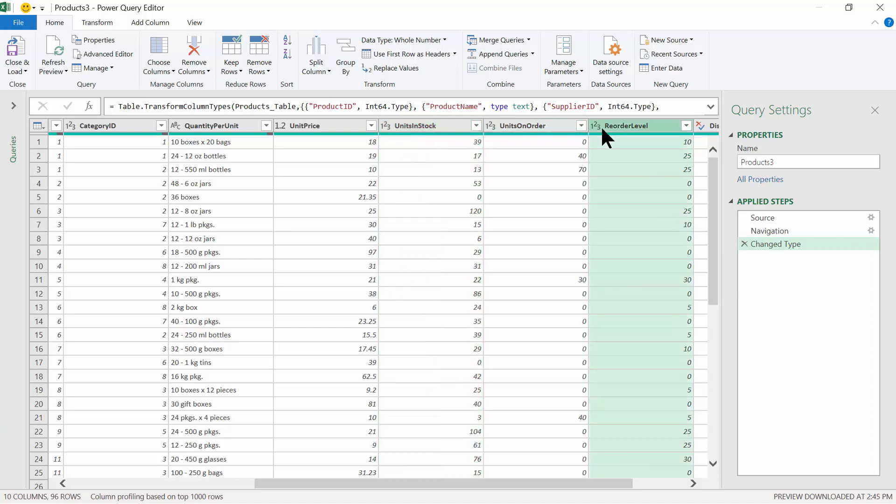
pyautogui.moveTo(605, 483); pyautogui.dragTo(657, 481)
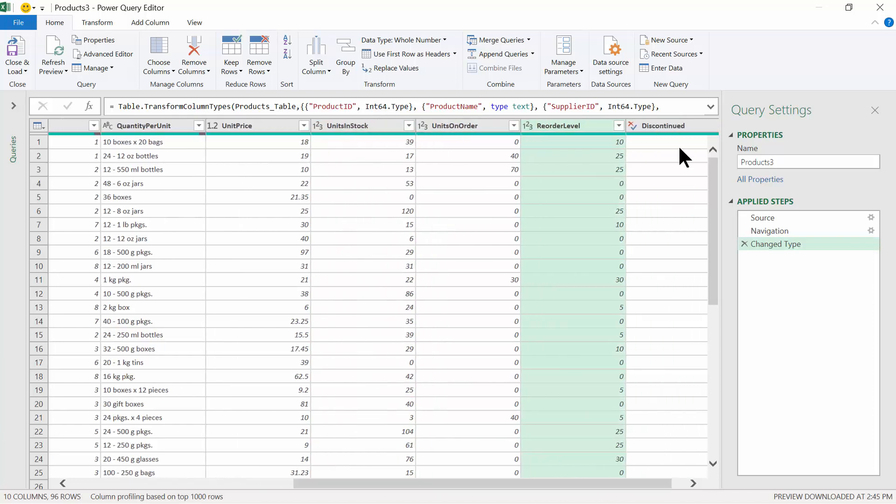
pyautogui.click(676, 123)
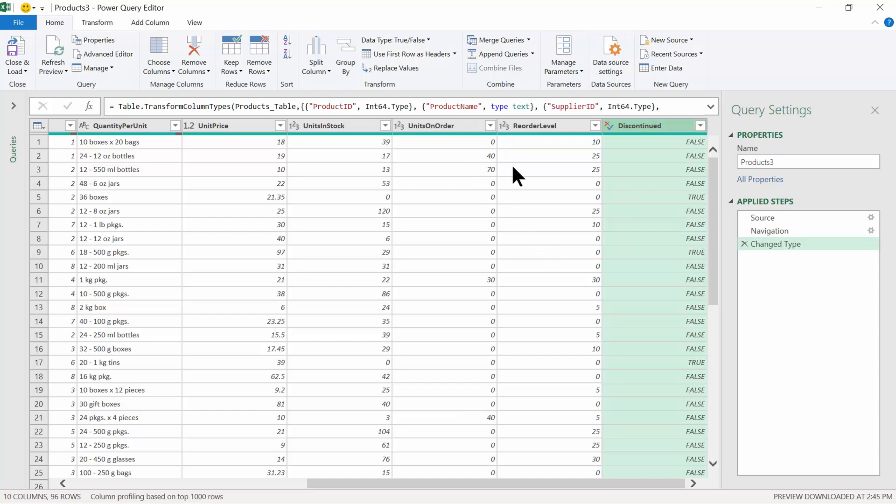
pyautogui.click(160, 26)
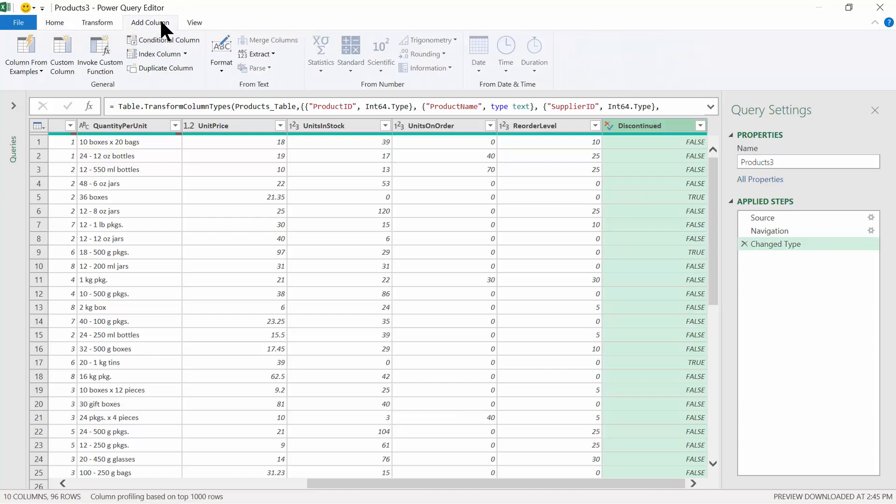
pyautogui.click(167, 40)
pyautogui.click(166, 39)
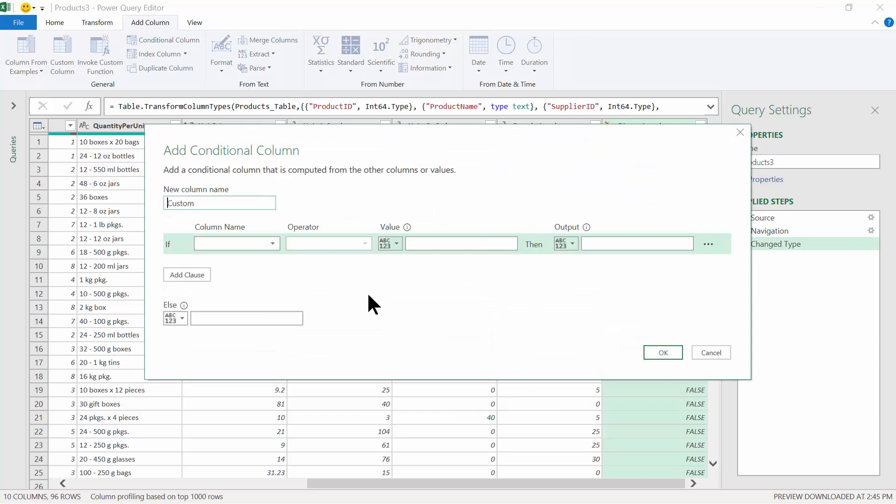
pyautogui.doubleClick(213, 205)
pyautogui.write('Reorder')
# - Define the first condition so that UnitsInStock greater than or equal to the ReorderLevel column outputs no
pyautogui.click(272, 245)
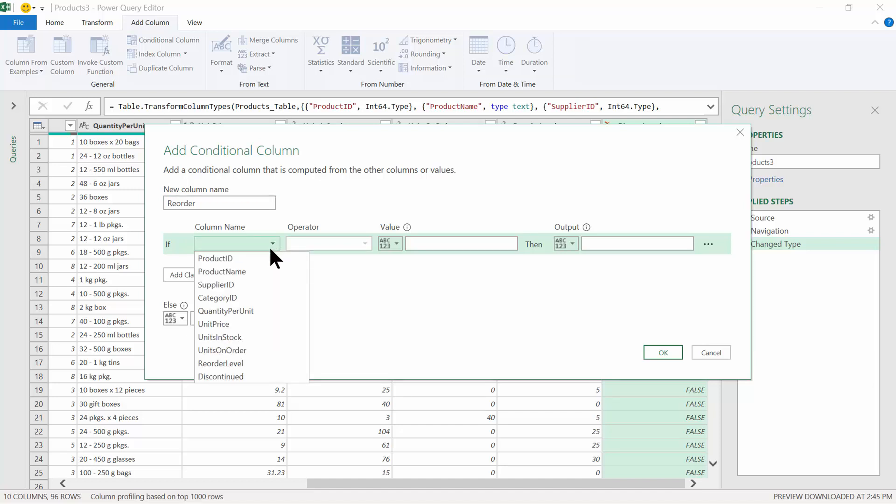
pyautogui.click(243, 336)
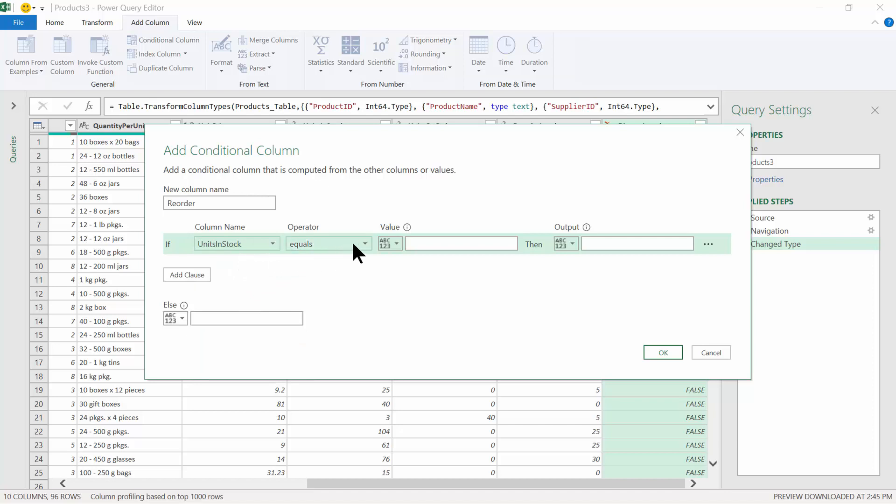
pyautogui.click(365, 244)
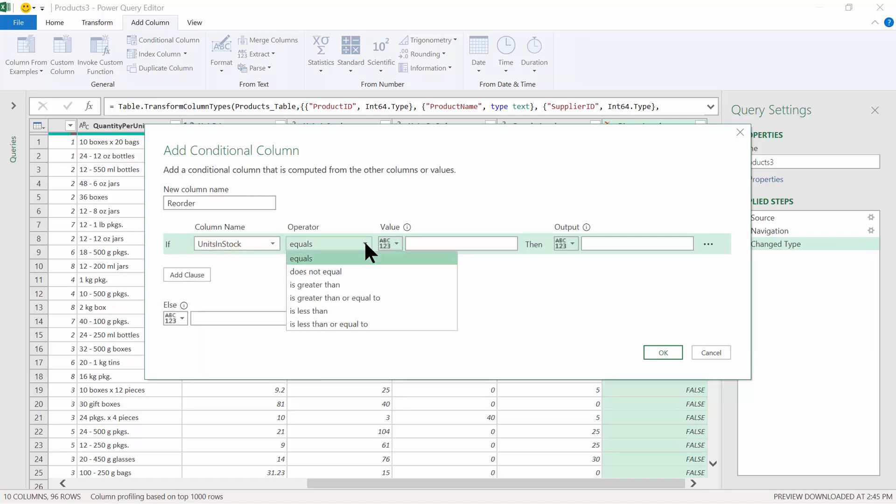
pyautogui.click(354, 298)
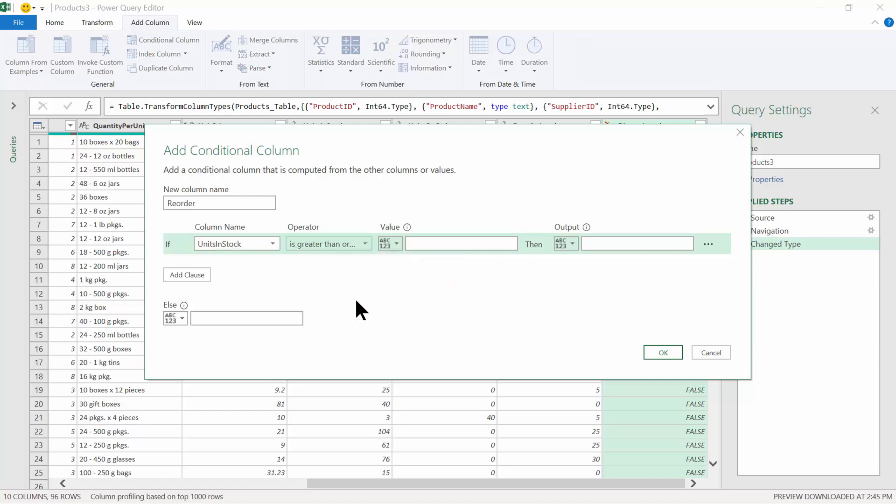
pyautogui.click(397, 245)
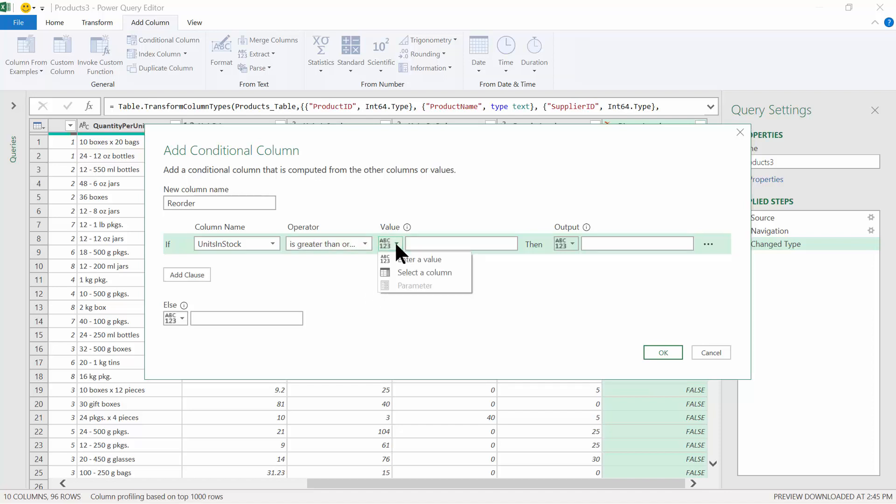
pyautogui.click(410, 272)
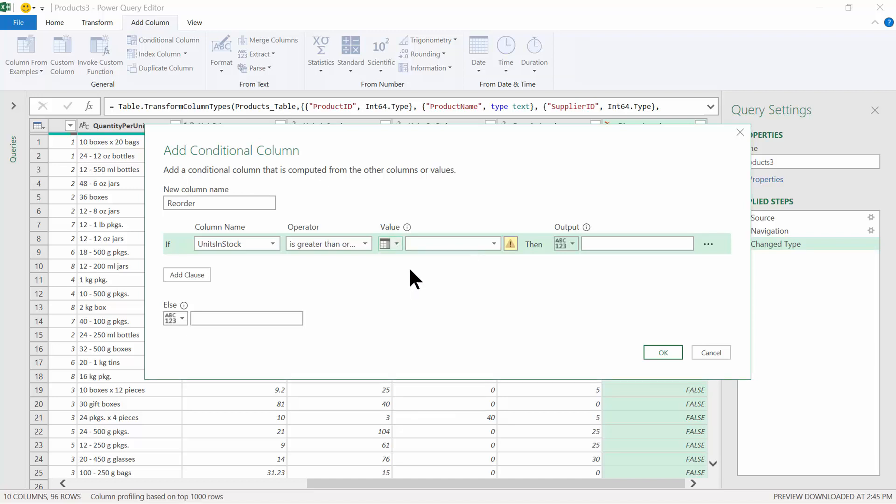
pyautogui.click(494, 245)
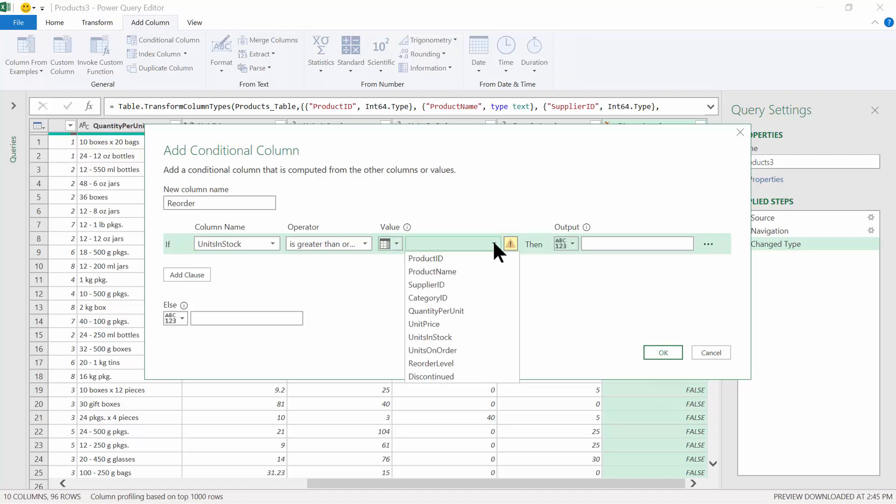
pyautogui.click(447, 363)
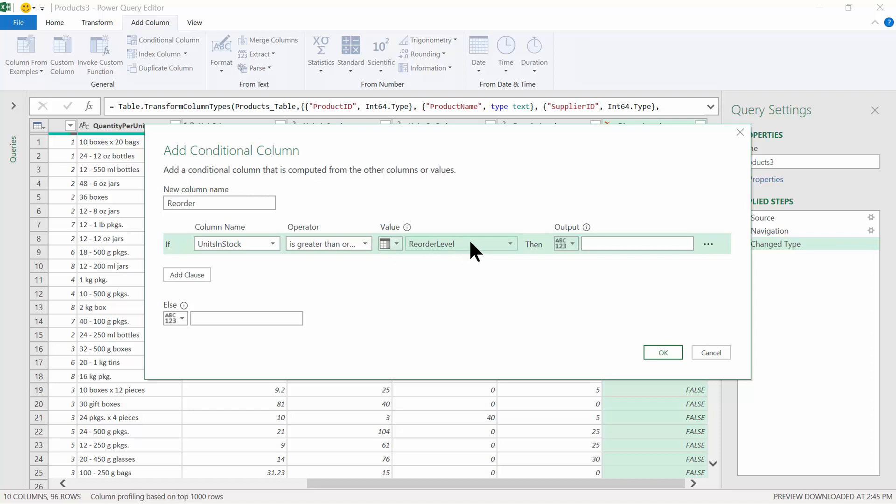
pyautogui.click(604, 243)
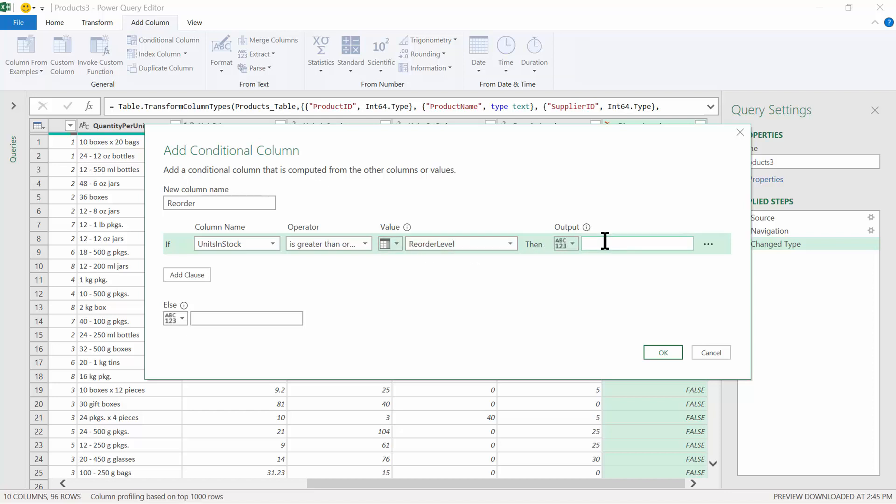
pyautogui.write('no')
# - Add an Else If clause so that Discontinued equal to true outputs no
pyautogui.click(190, 273)
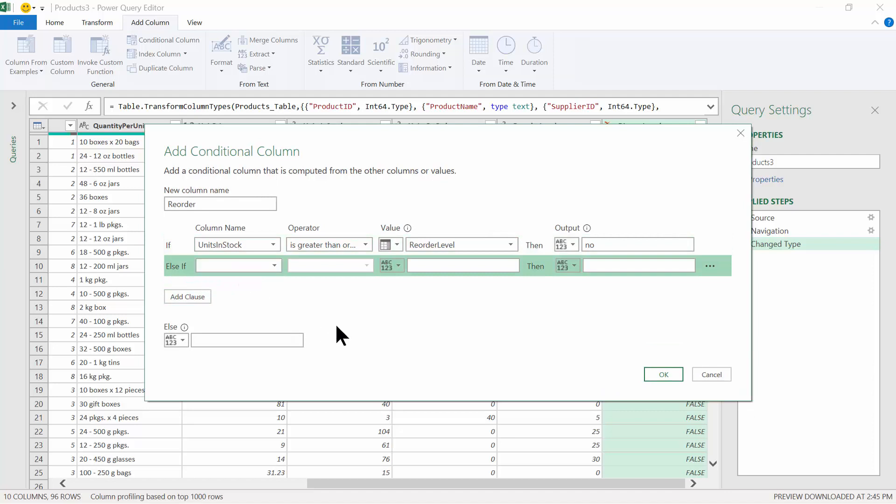
pyautogui.click(274, 265)
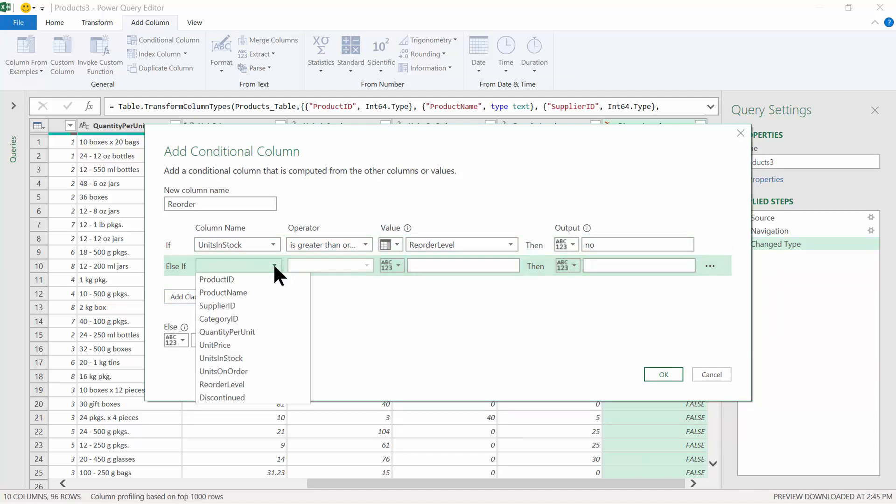
pyautogui.click(241, 397)
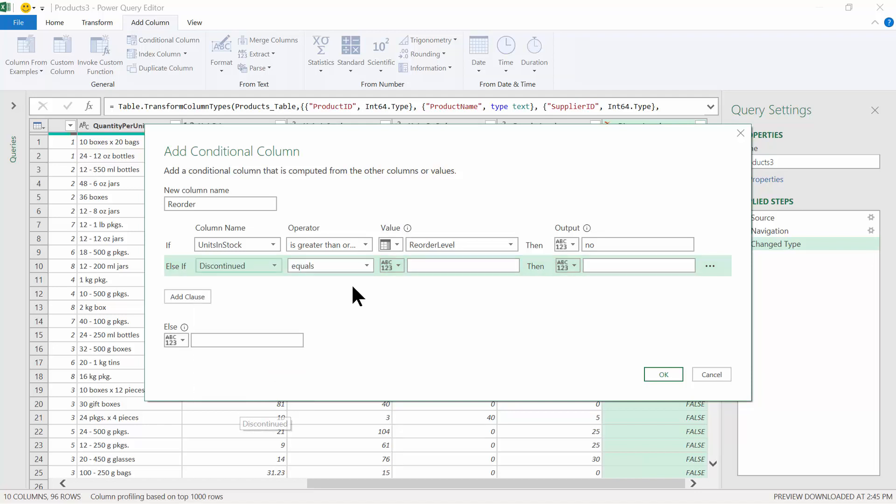
pyautogui.click(437, 266)
pyautogui.write('true')
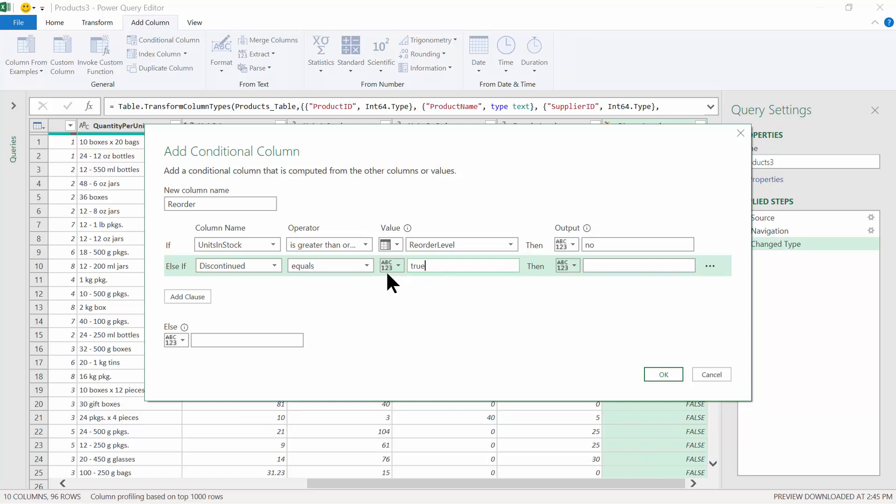
pyautogui.click(605, 265)
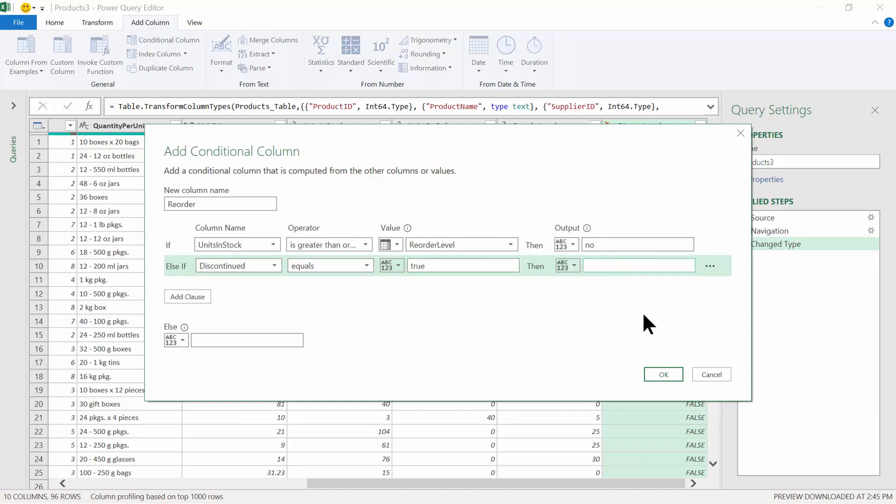
pyautogui.write('no')
# - Set the Else output to yes and create the Reorder conditional column
pyautogui.click(260, 340)
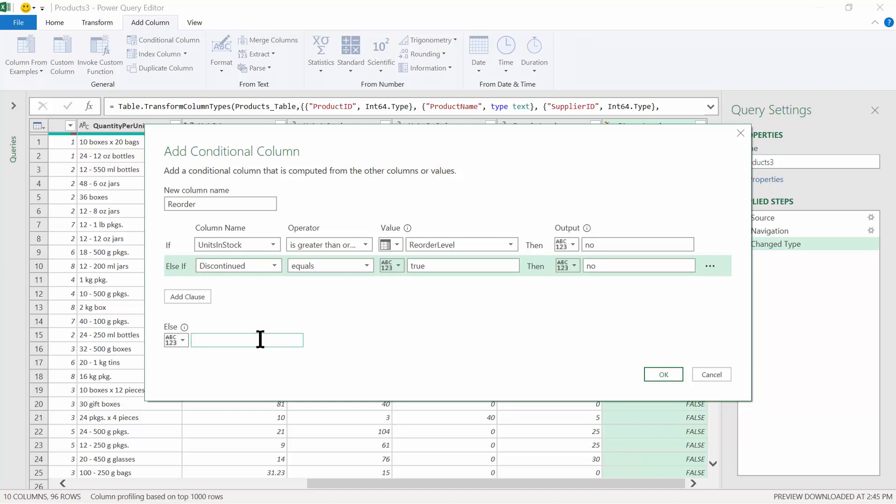
pyautogui.write('yes')
pyautogui.click(662, 375)
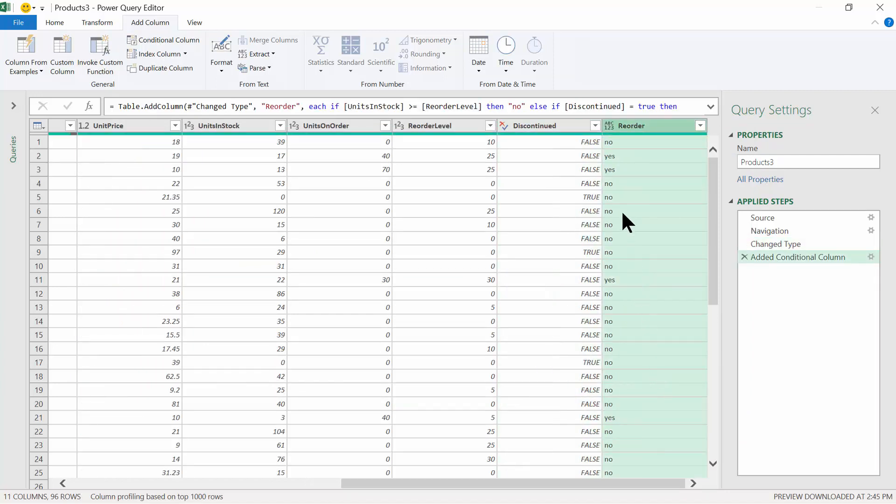
# - Check the second row's Reorder result against its UnitsInStock, ReorderLevel and Discontinued values
pyautogui.click(619, 154)
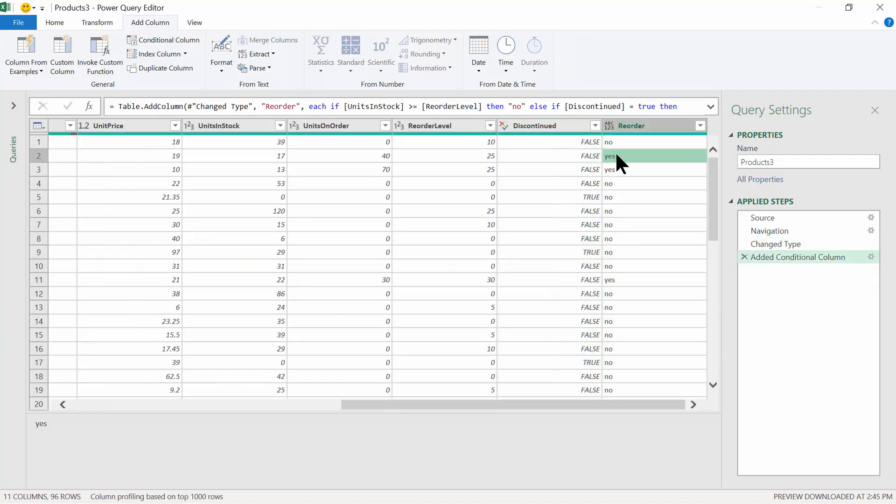
pyautogui.click(235, 156)
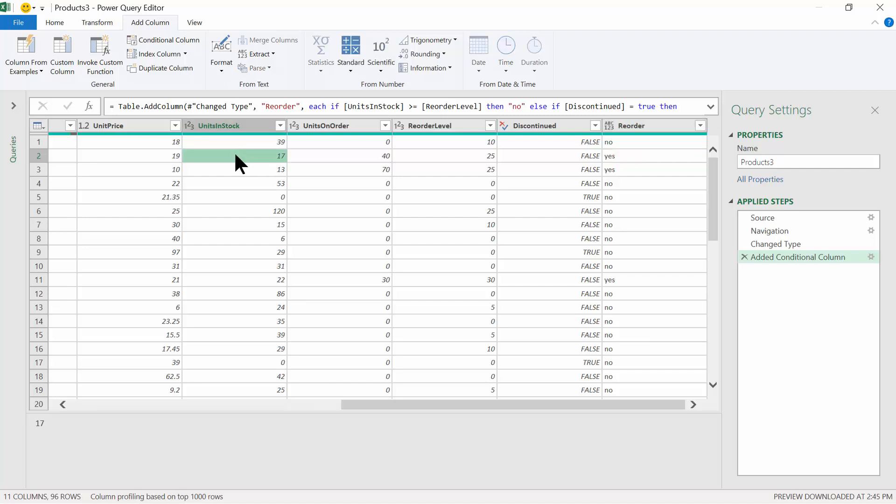
pyautogui.click(421, 159)
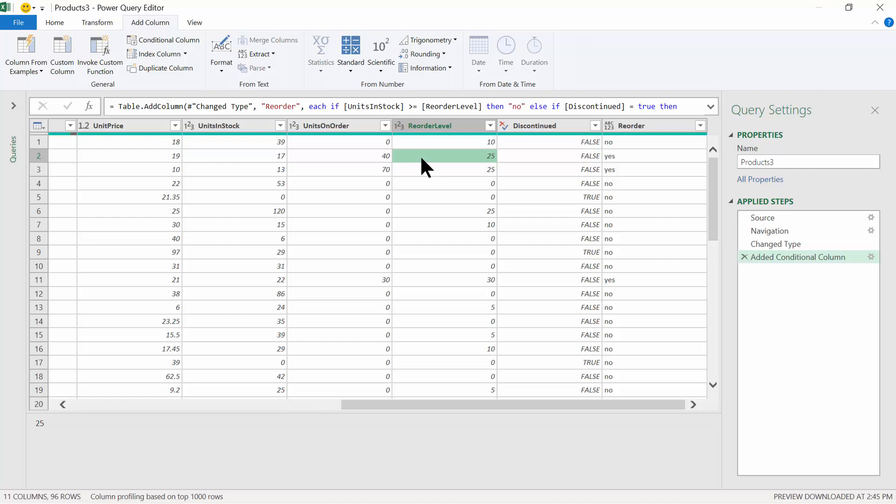
pyautogui.click(525, 157)
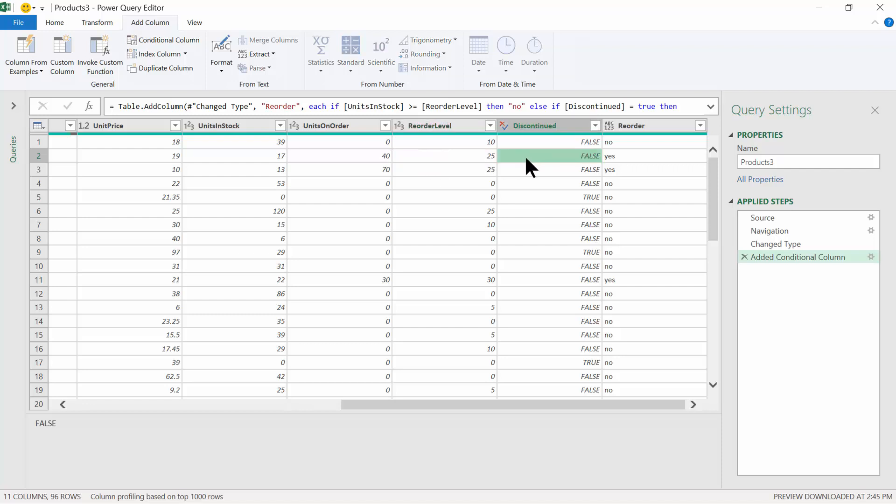
pyautogui.click(622, 157)
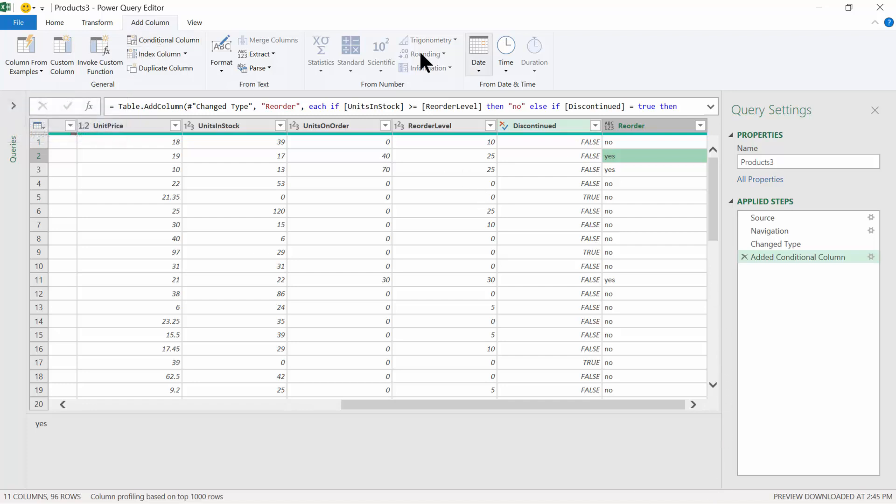
# - Close the editor, loading Products3 with its Reorder column into the workbook, and save the workbook
pyautogui.click(195, 22)
pyautogui.click(161, 23)
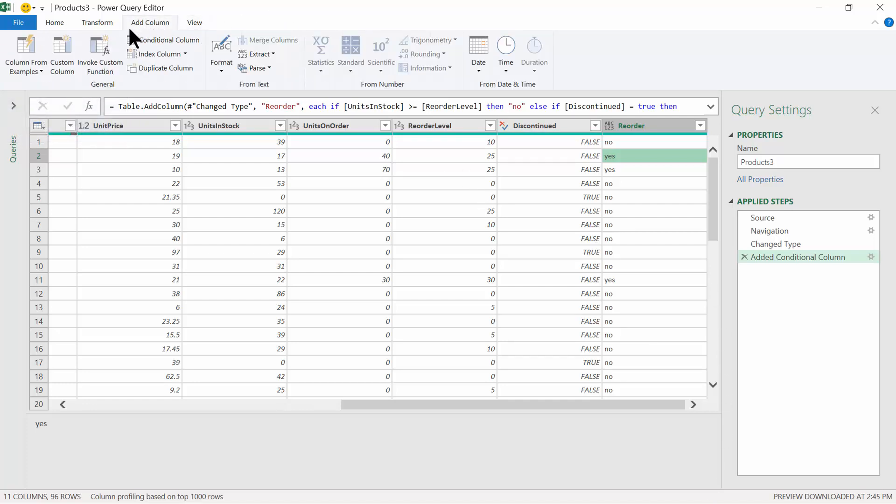
pyautogui.click(99, 23)
pyautogui.click(56, 22)
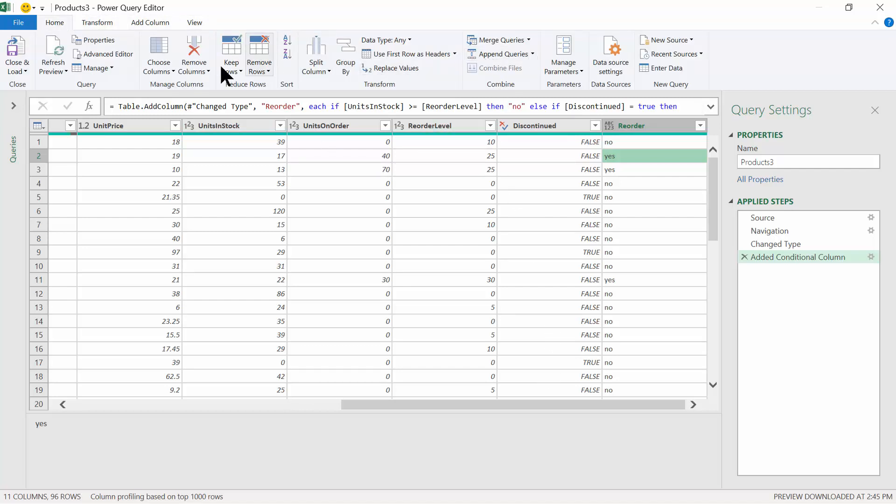
pyautogui.click(15, 52)
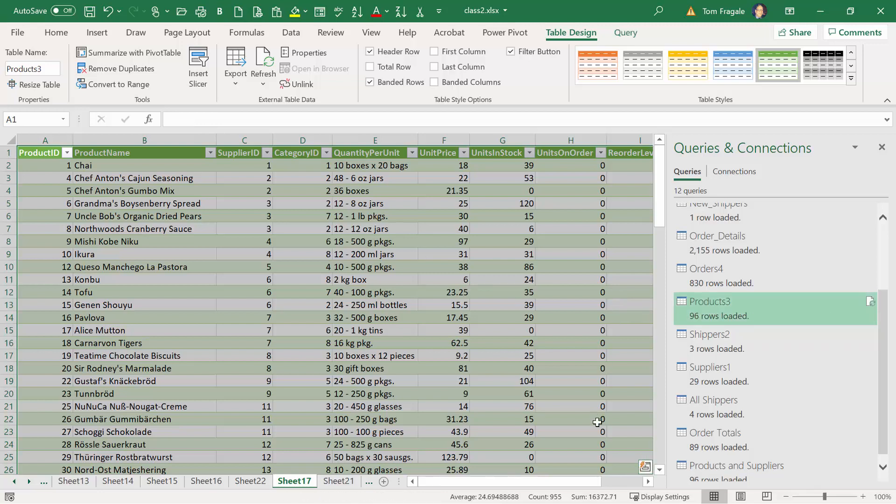
pyautogui.moveTo(592, 480); pyautogui.dragTo(624, 480)
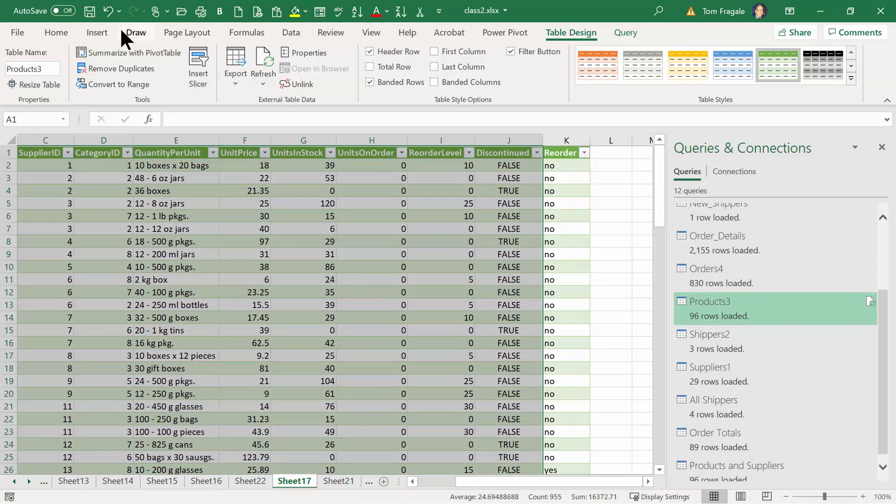
pyautogui.click(89, 10)
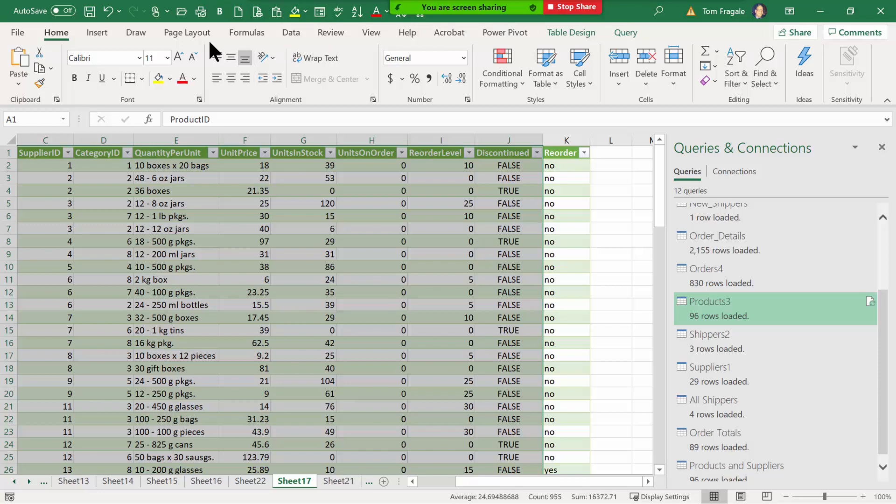
# - Check in the Excel options that the Microsoft Power Pivot for Excel COM add-in is enabled, and accept the add-in settings
pyautogui.click(16, 28)
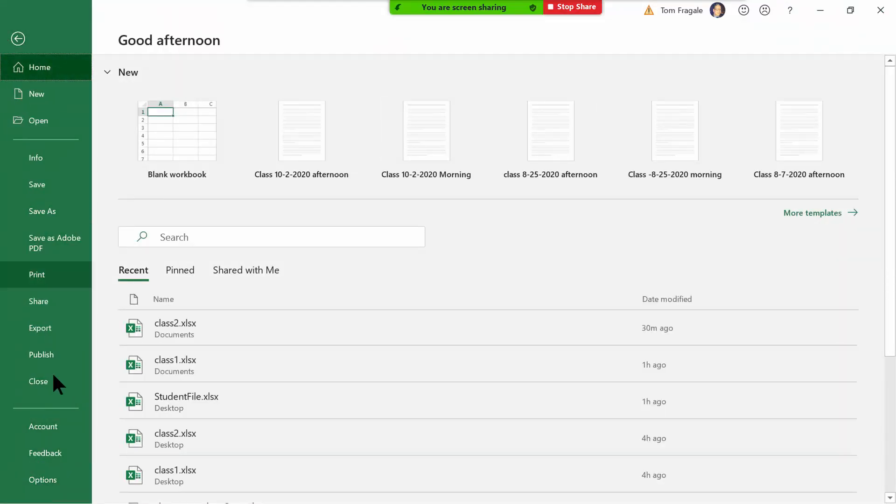
pyautogui.click(66, 475)
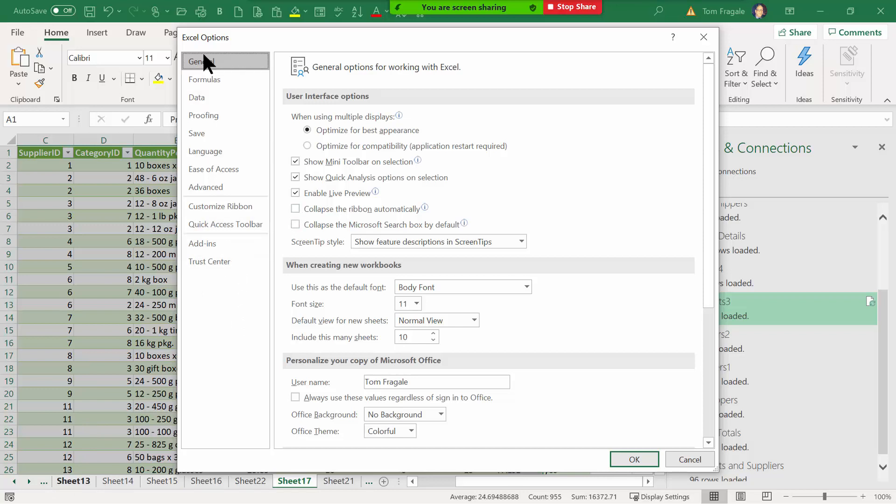
pyautogui.click(203, 245)
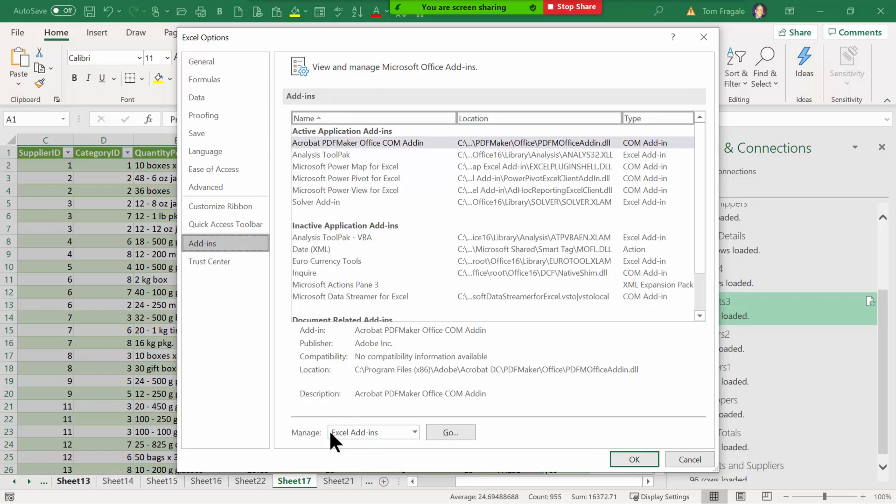
pyautogui.click(415, 431)
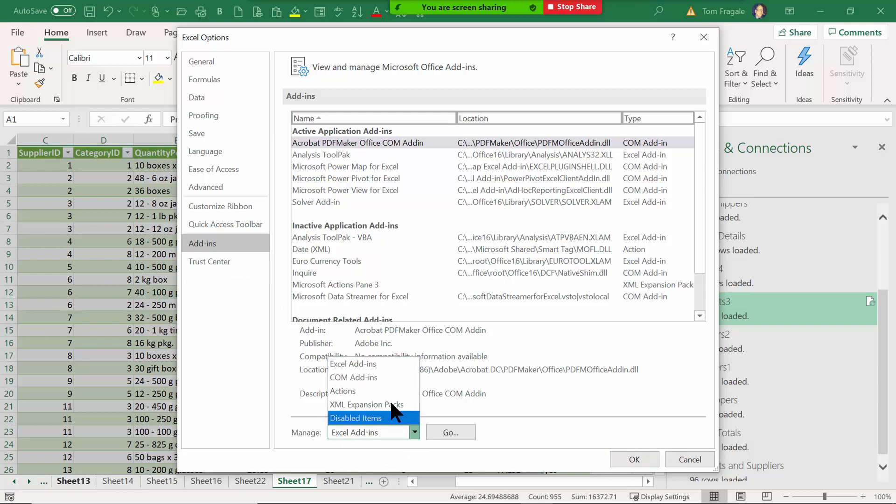
pyautogui.click(352, 378)
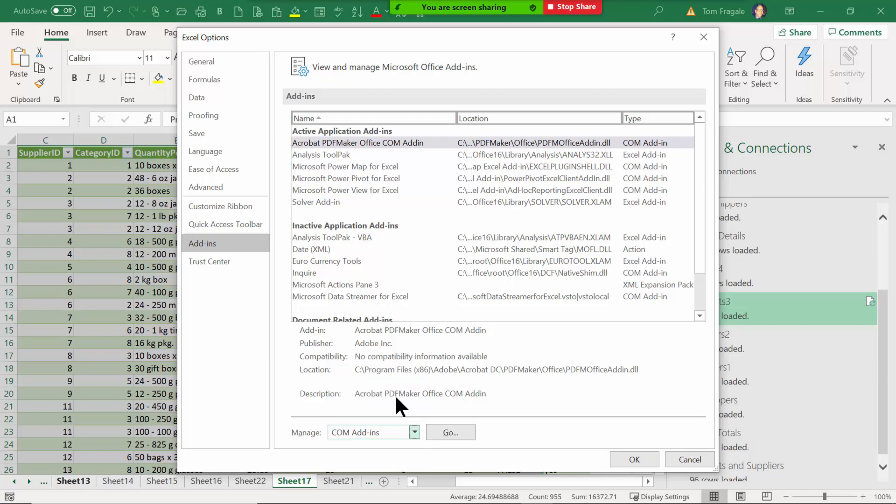
pyautogui.click(451, 432)
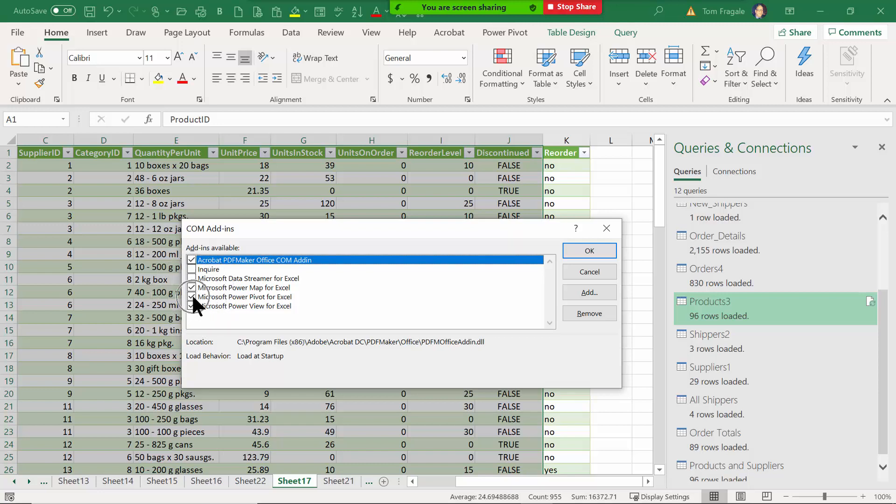
pyautogui.click(601, 251)
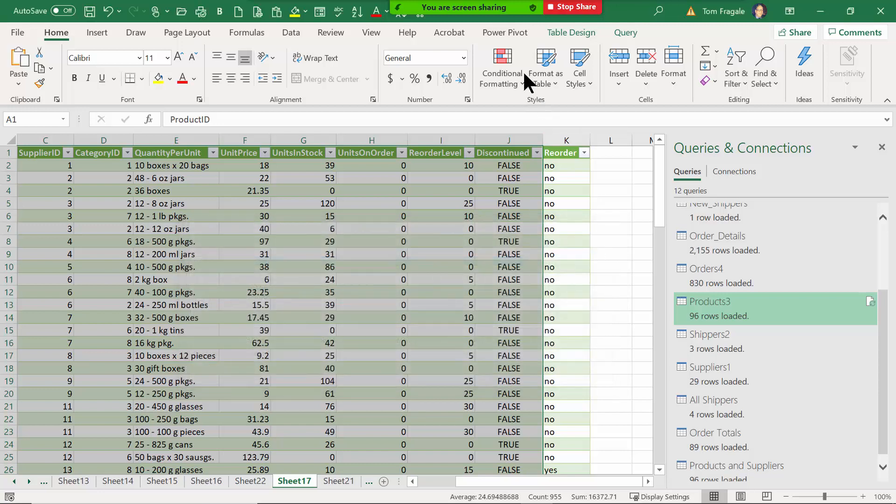
pyautogui.hotkey('ctrl', 'q')
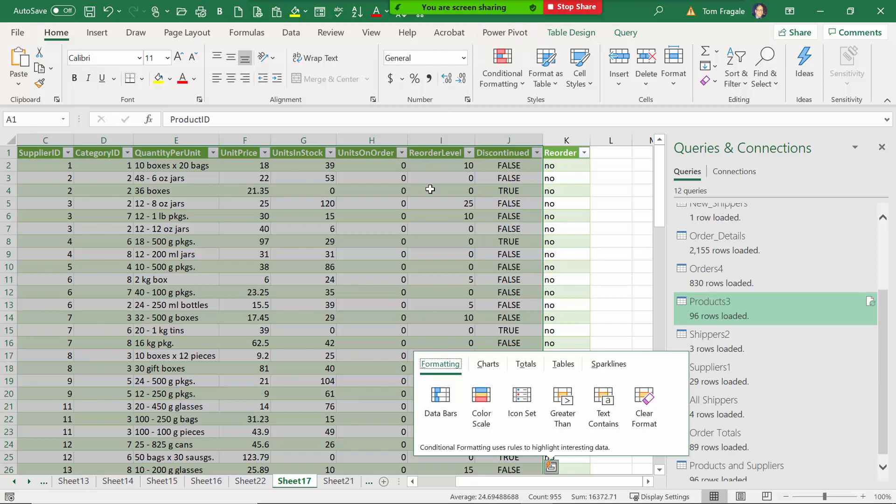
# - Check in the ribbon customization options that Power Pivot is enabled among the main tabs, and accept the options
pyautogui.click(18, 29)
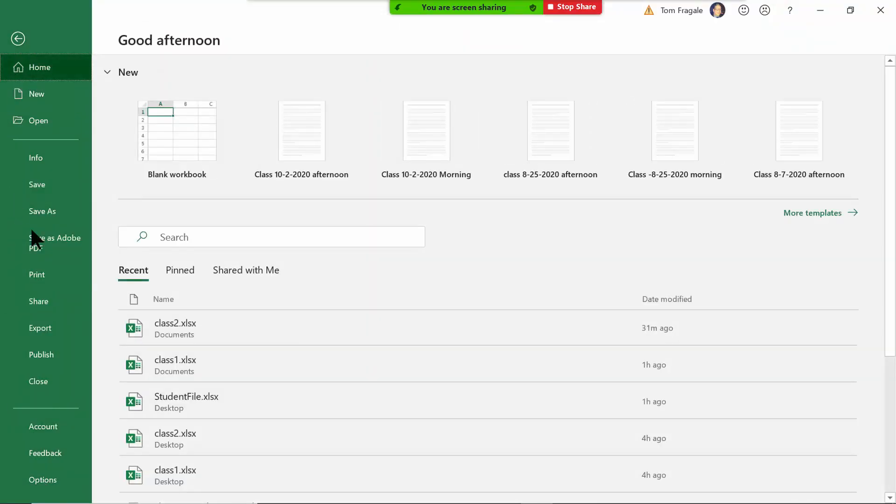
pyautogui.click(53, 476)
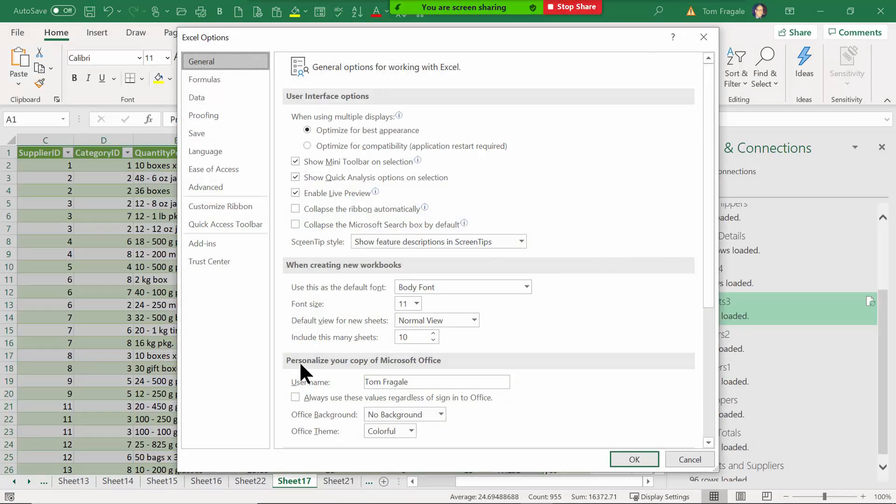
pyautogui.click(199, 205)
pyautogui.click(199, 205)
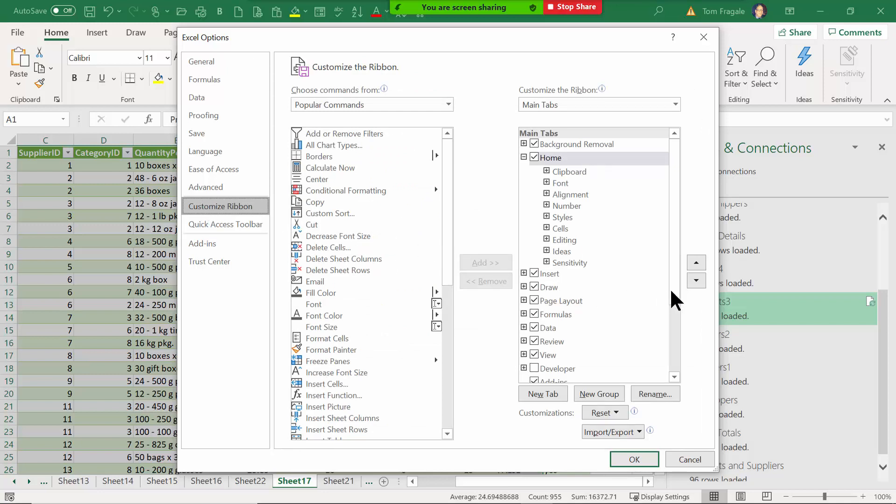
pyautogui.moveTo(675, 288); pyautogui.dragTo(676, 354)
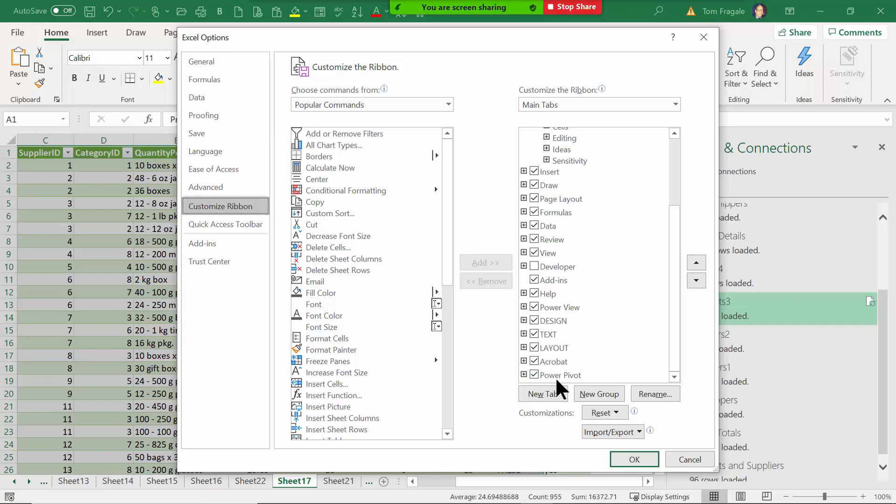
pyautogui.click(633, 459)
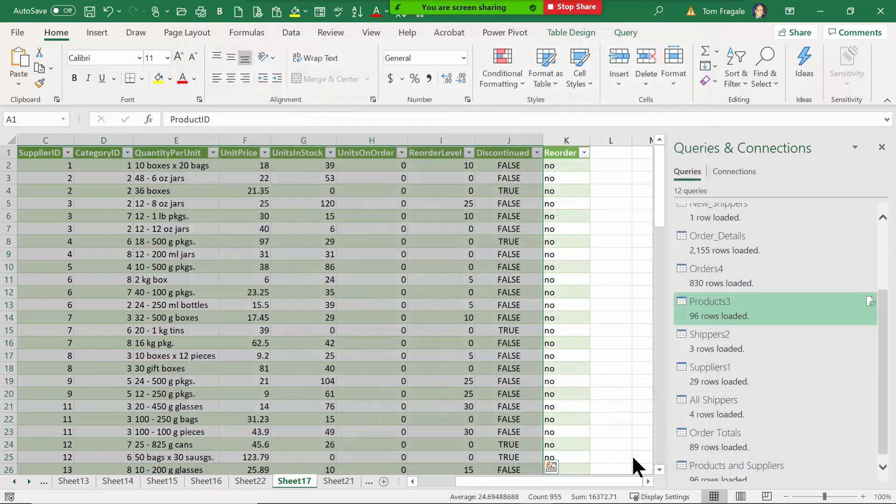
pyautogui.hotkey('ctrl', 'q')
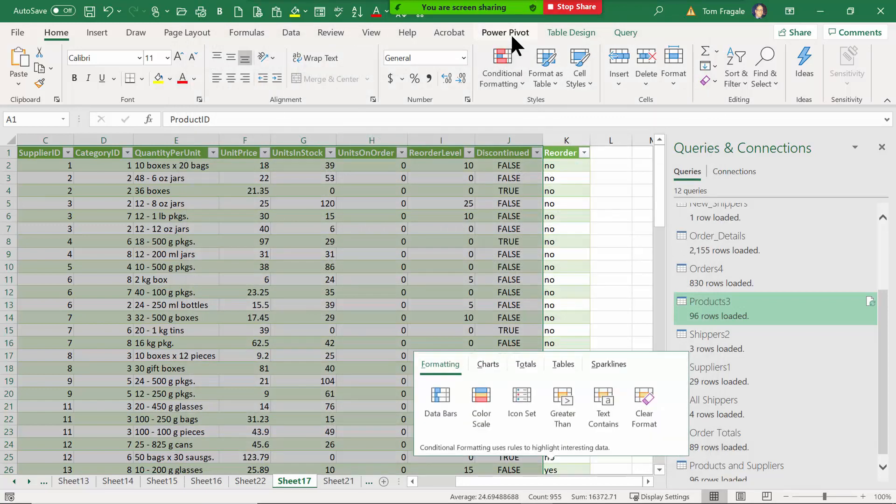
pyautogui.click(442, 293)
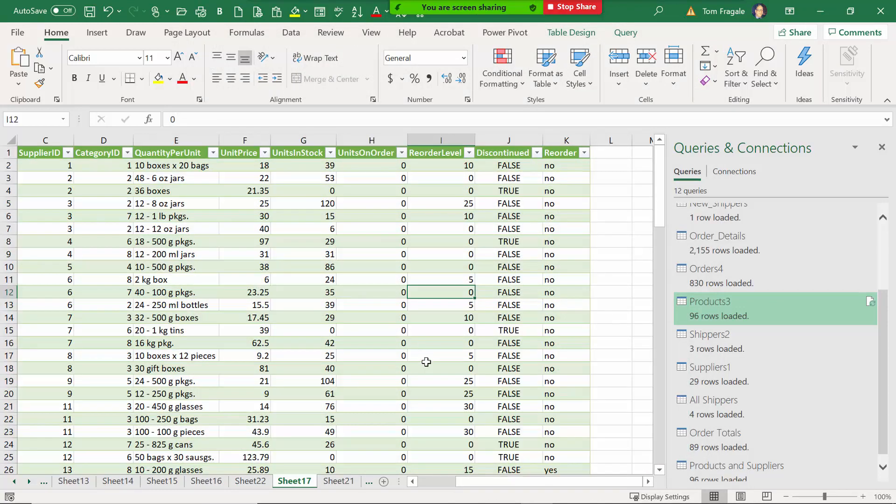
pyautogui.click(441, 369)
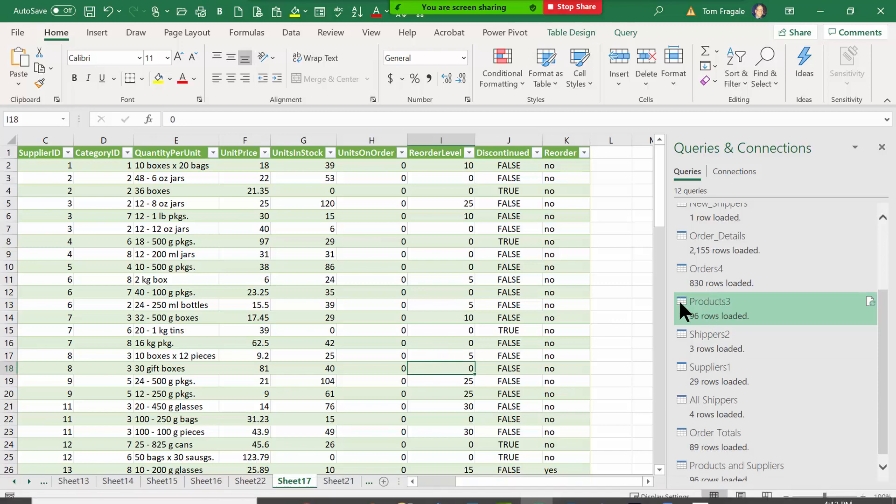
pyautogui.moveTo(678, 301)
pyautogui.click(139, 225)
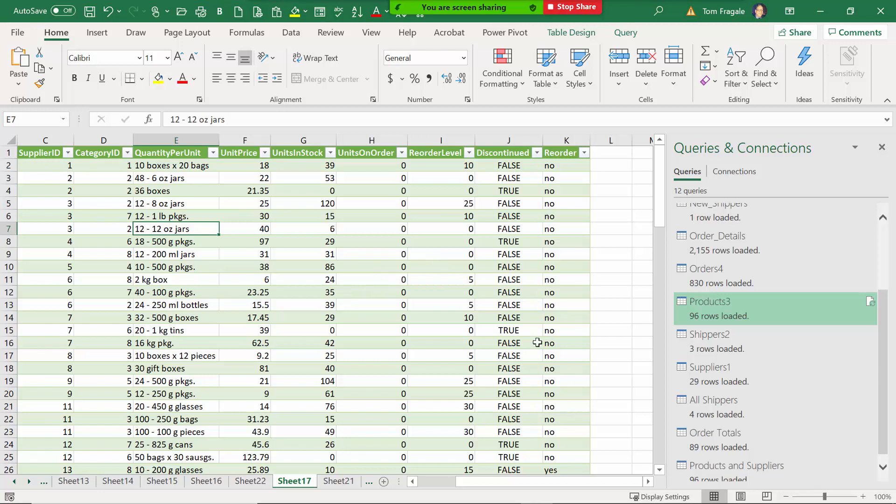
# - Open the Power Pivot data model window and inspect the CategoryName and Description entries in the Categories7 table
pyautogui.click(509, 36)
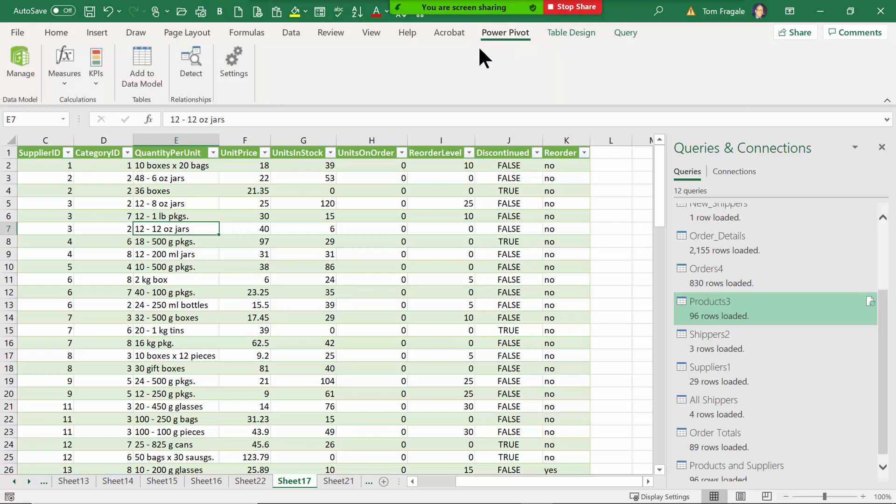
pyautogui.click(26, 63)
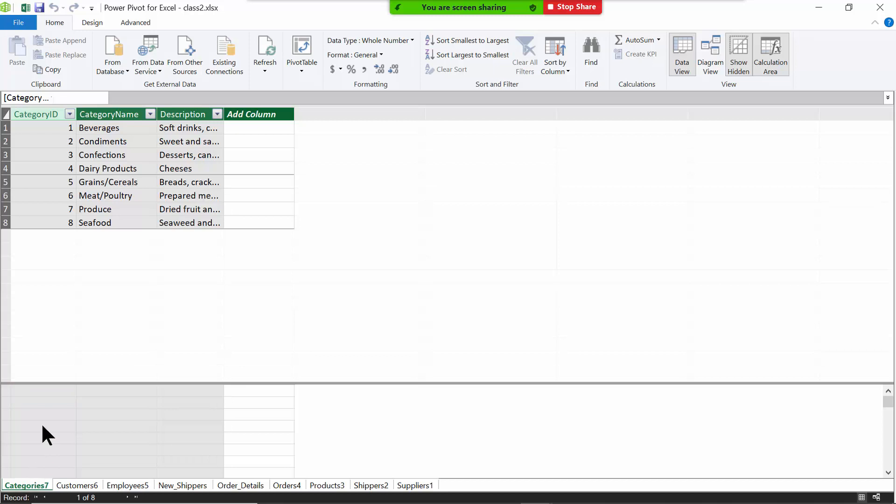
pyautogui.click(114, 167)
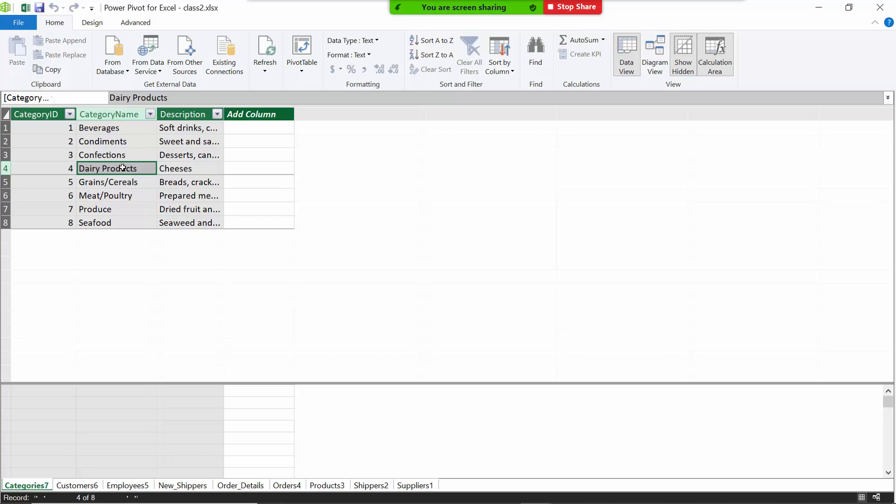
pyautogui.click(176, 98)
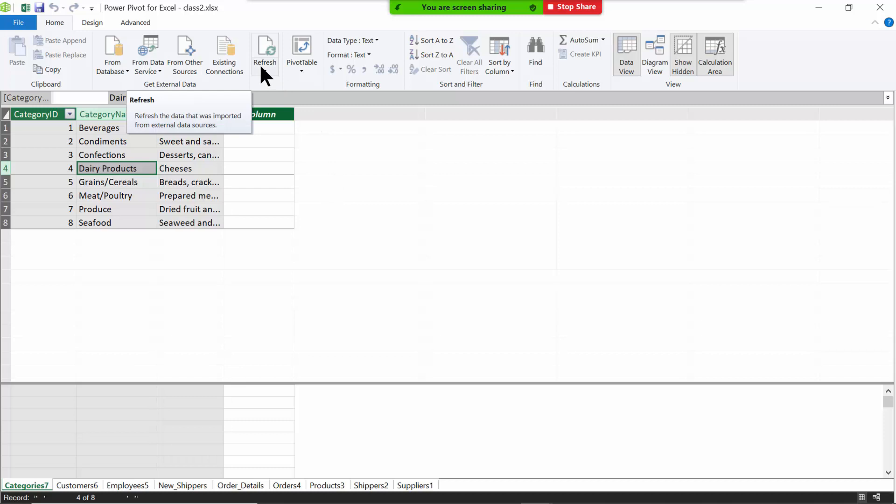
pyautogui.click(174, 156)
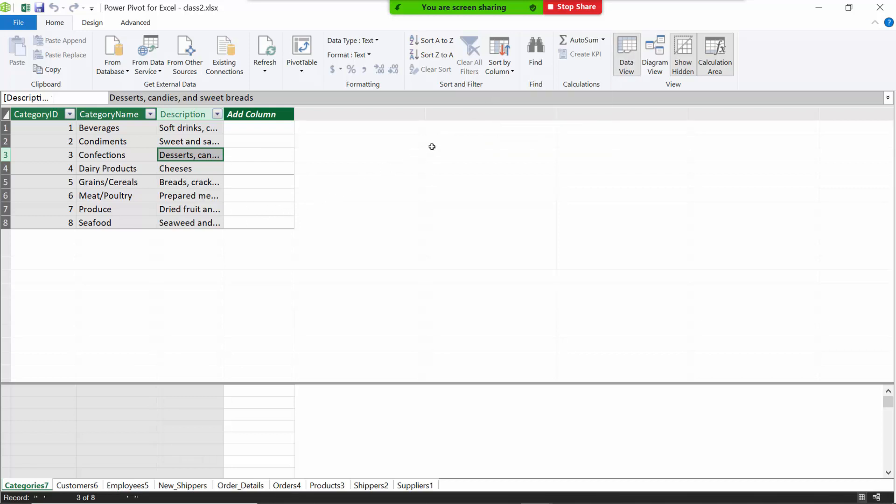
# - Examine the model's tables in diagram view, return to data view, and look over the design and advanced commands
pyautogui.click(659, 57)
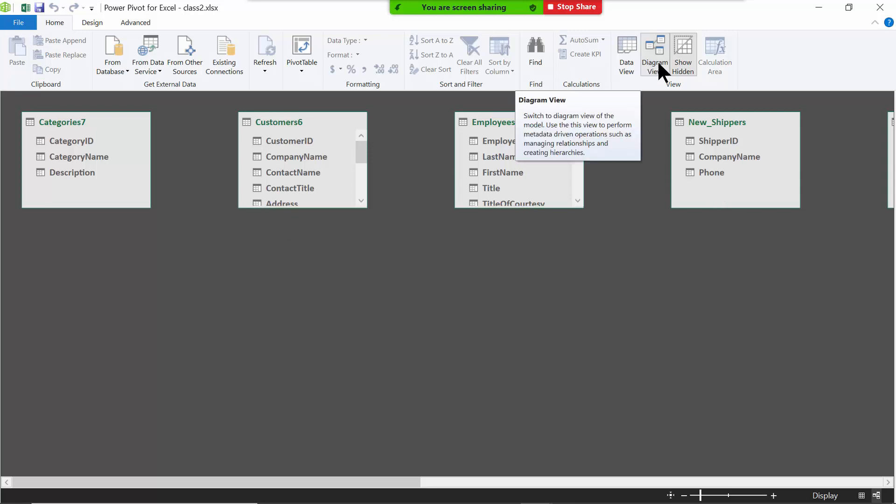
pyautogui.click(626, 63)
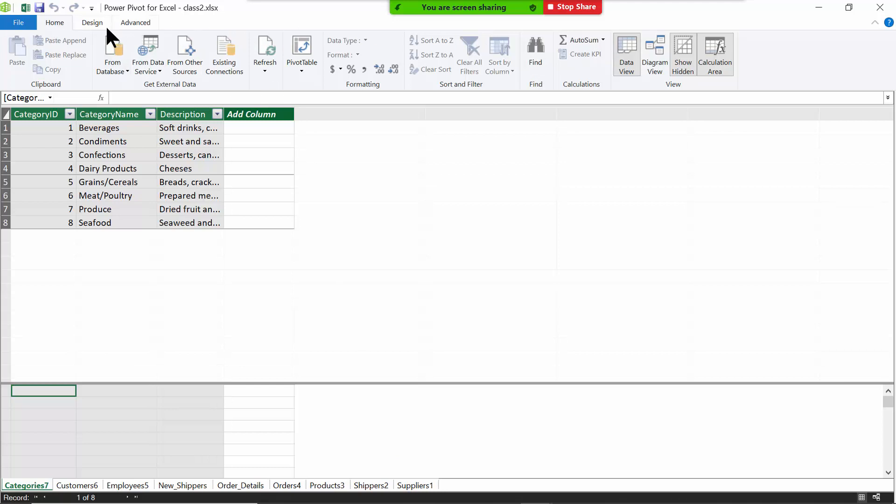
pyautogui.click(92, 23)
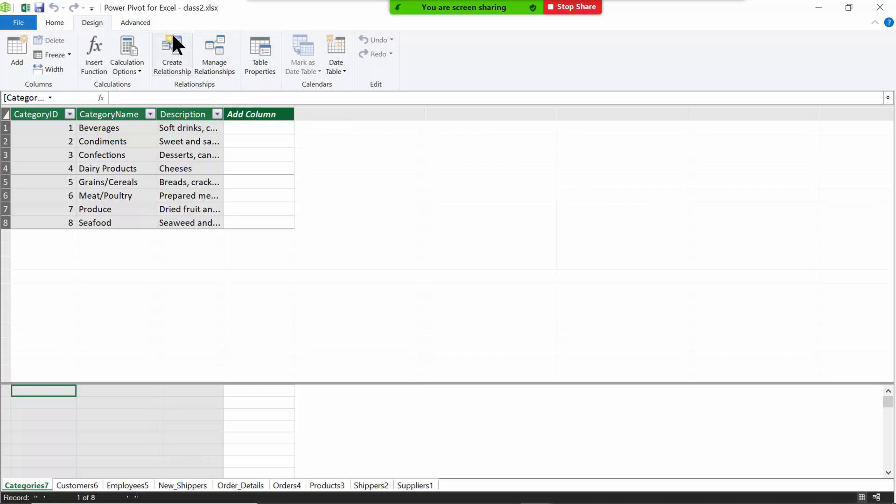
pyautogui.click(137, 23)
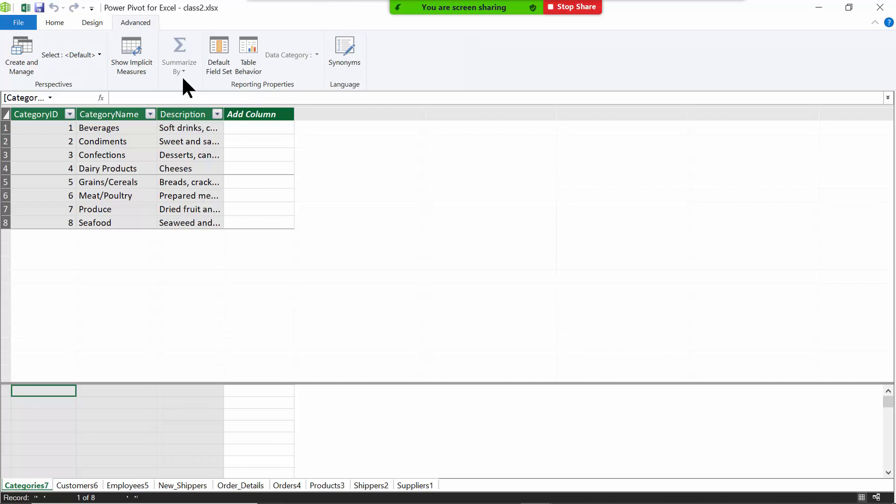
pyautogui.click(54, 24)
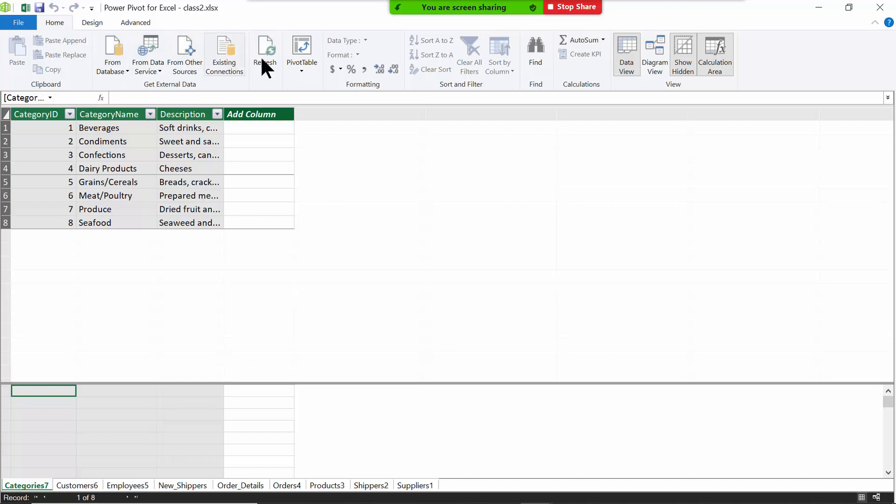
# - Create a PivotTable from the data model on a new worksheet
pyautogui.click(299, 68)
pyautogui.click(299, 69)
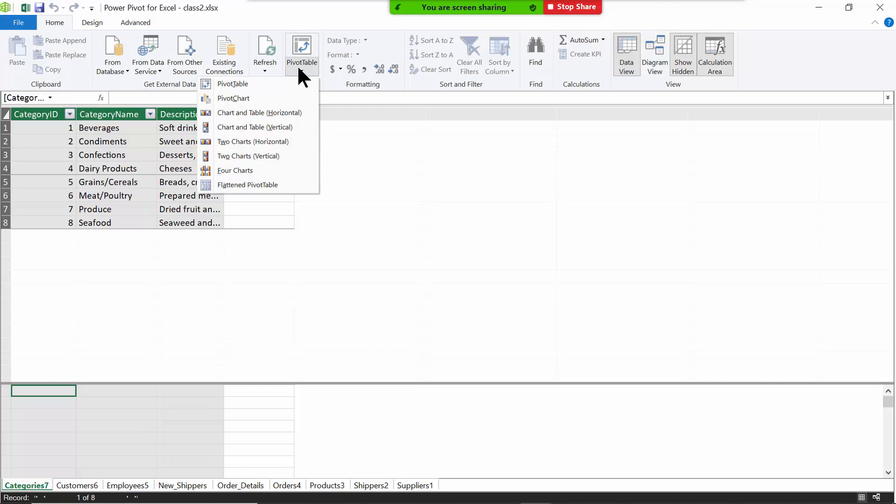
pyautogui.click(246, 82)
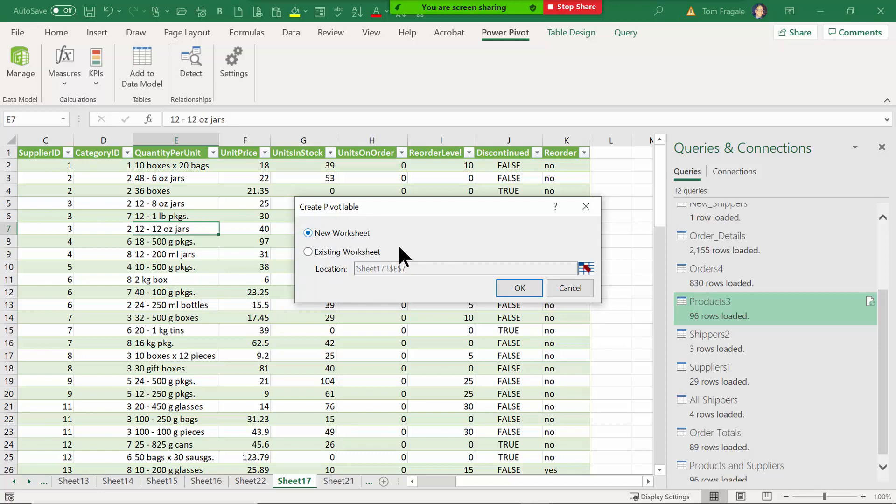
pyautogui.click(520, 288)
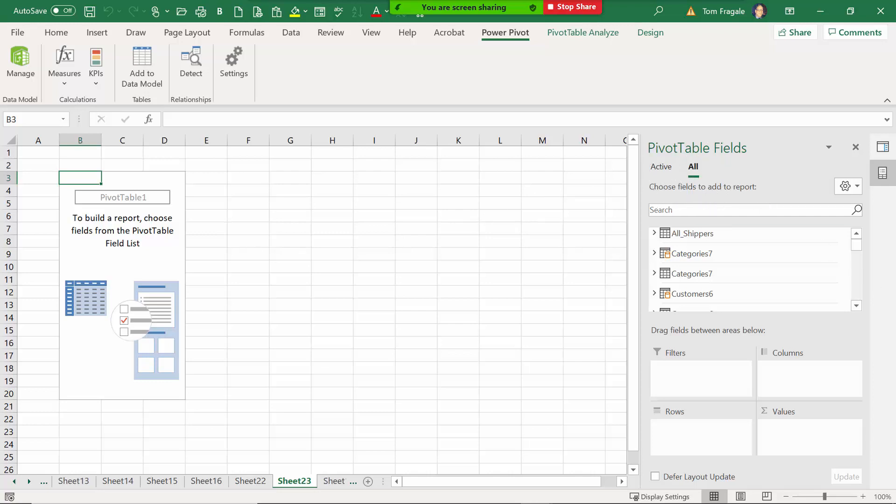
# - Add the CompanyName field from the Customers6 data model table to the PivotTable's rows
pyautogui.moveTo(857, 247)
pyautogui.mouseDown()
pyautogui.moveTo(855, 295)
pyautogui.moveTo(861, 230)
pyautogui.mouseUp()
pyautogui.click(857, 304)
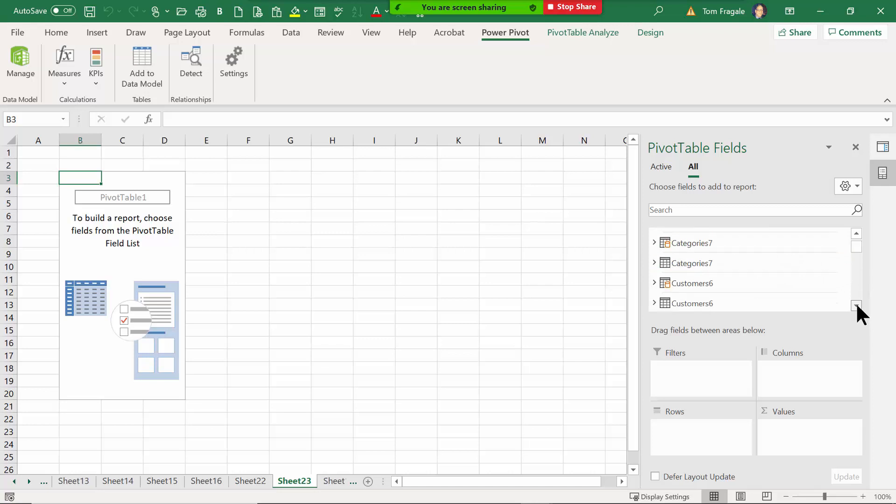
pyautogui.click(857, 234)
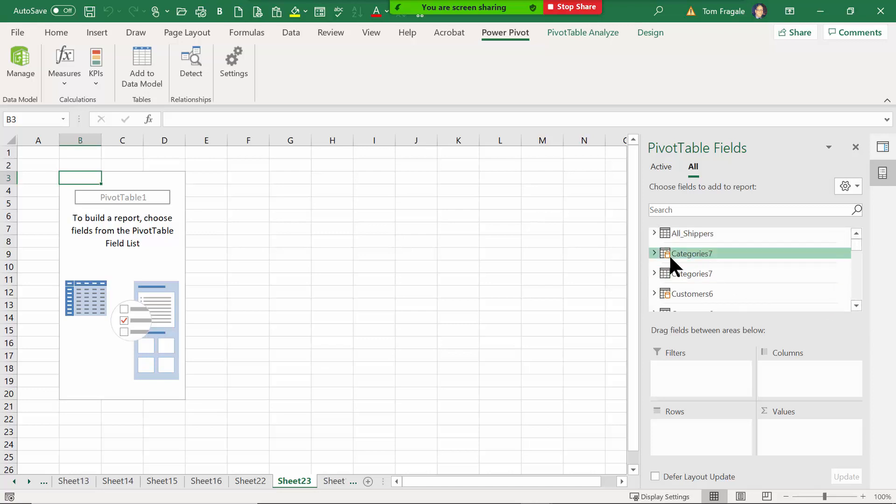
pyautogui.moveTo(667, 254)
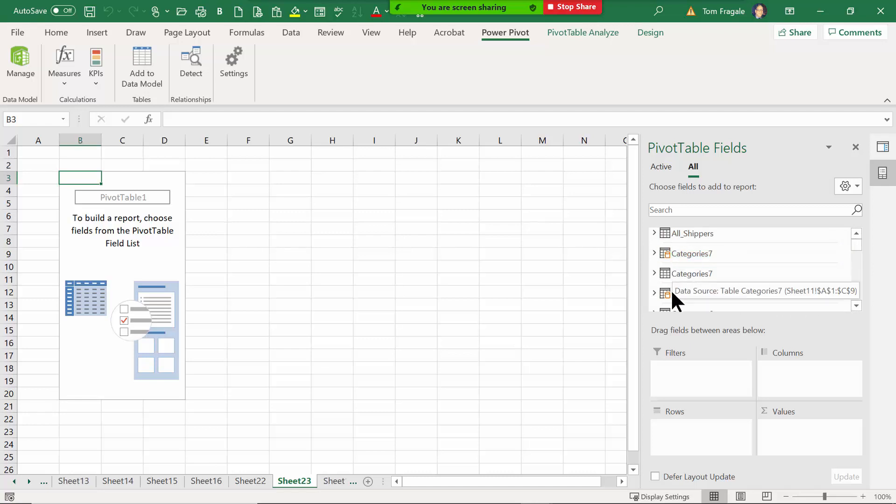
pyautogui.click(857, 305)
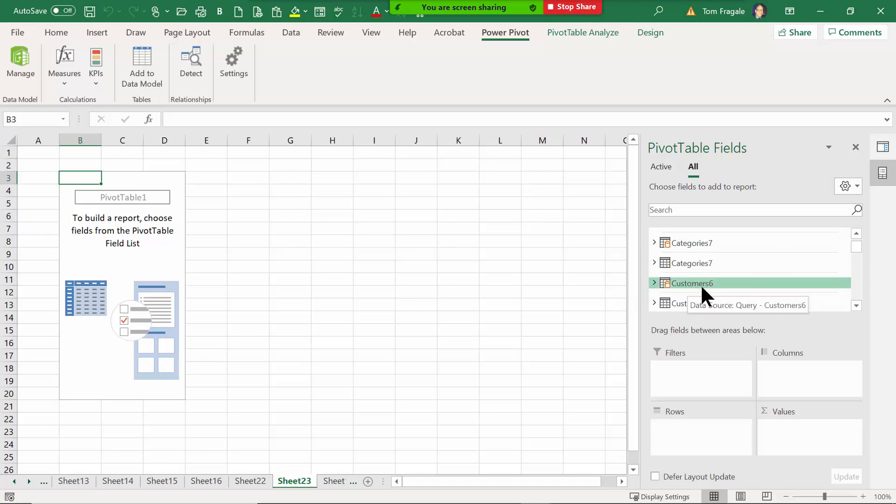
pyautogui.click(654, 282)
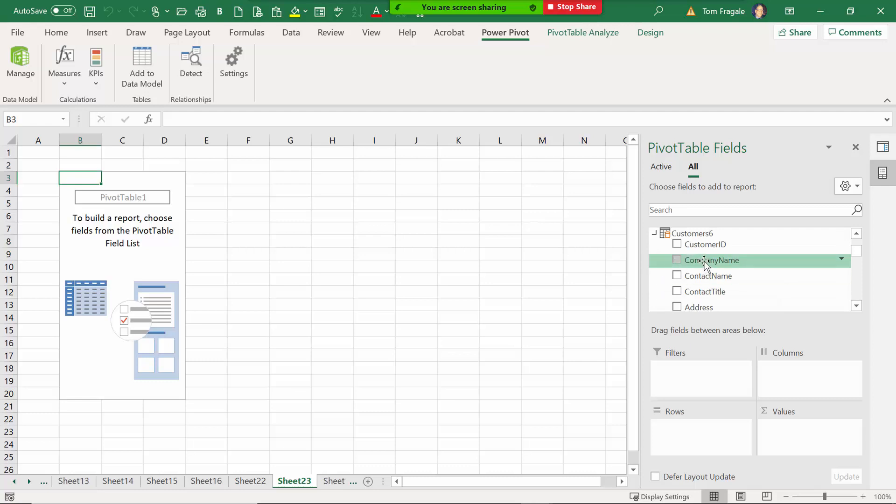
pyautogui.moveTo(705, 263); pyautogui.dragTo(699, 442)
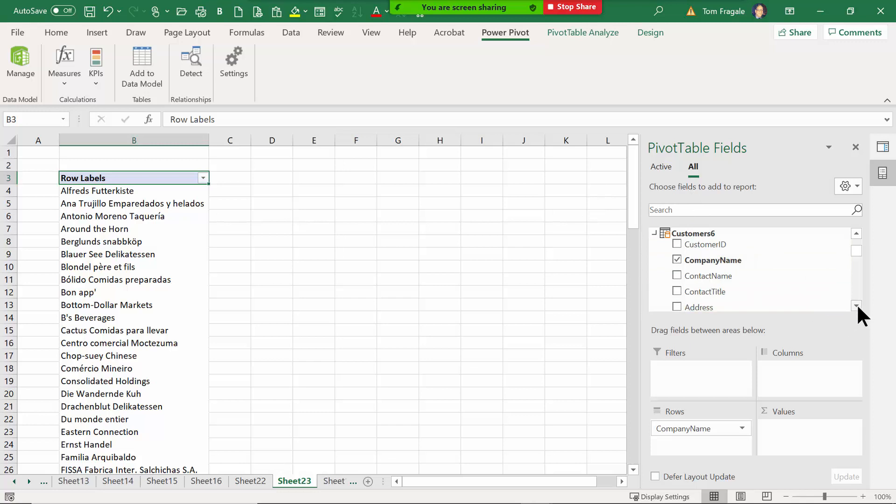
# - Add the orderamount field from the Orders4 data model table to the PivotTable's values
pyautogui.scroll(-5, 857, 304)
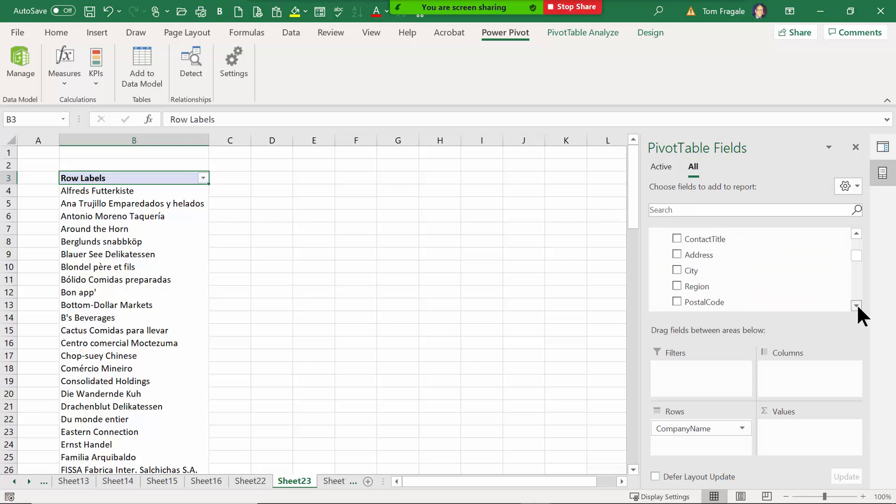
pyautogui.scroll(-5, 857, 305)
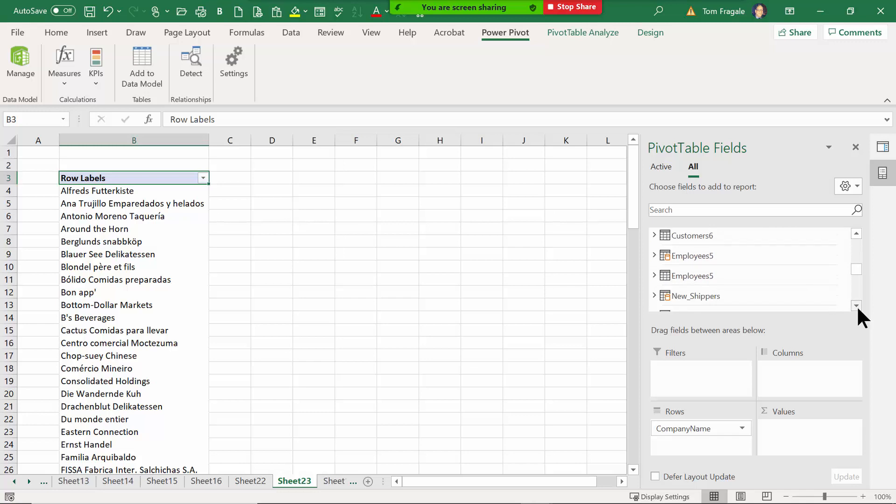
pyautogui.scroll(-2, 857, 306)
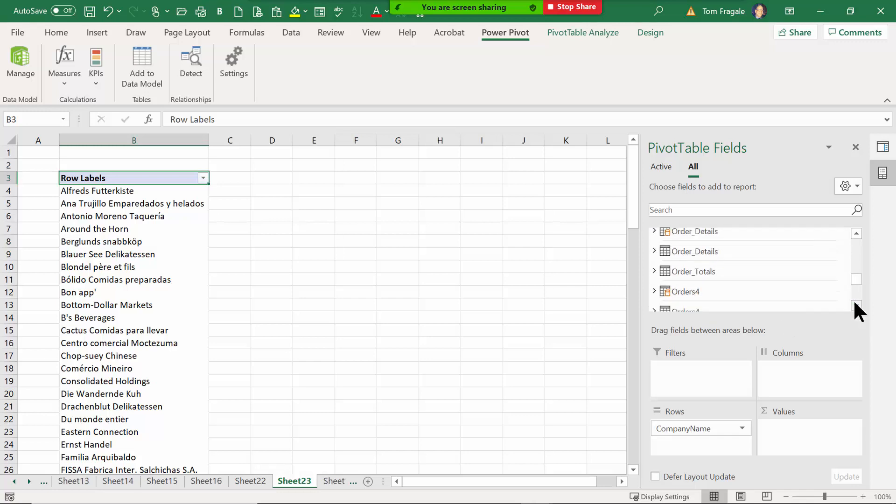
pyautogui.scroll(-1, 854, 300)
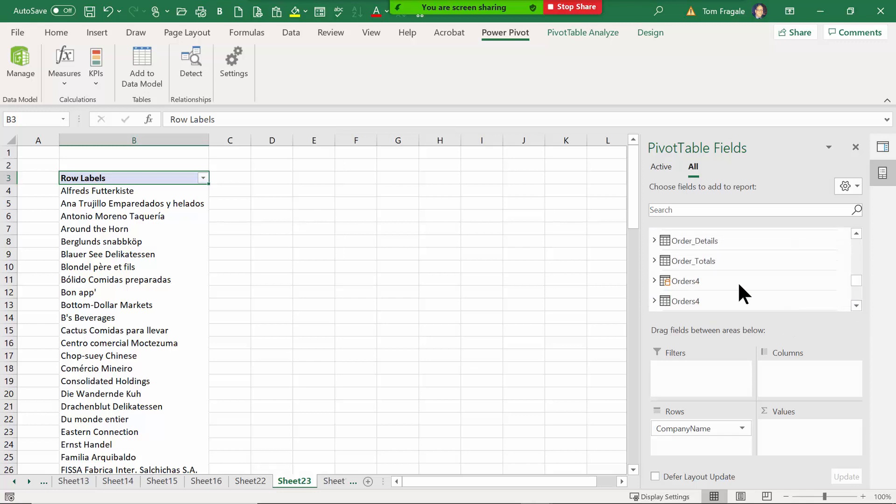
pyautogui.click(654, 280)
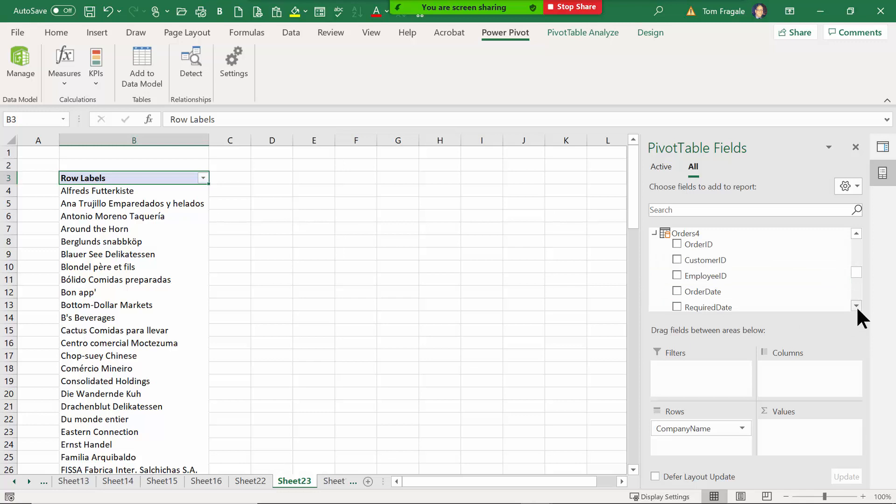
pyautogui.scroll(-5, 856, 306)
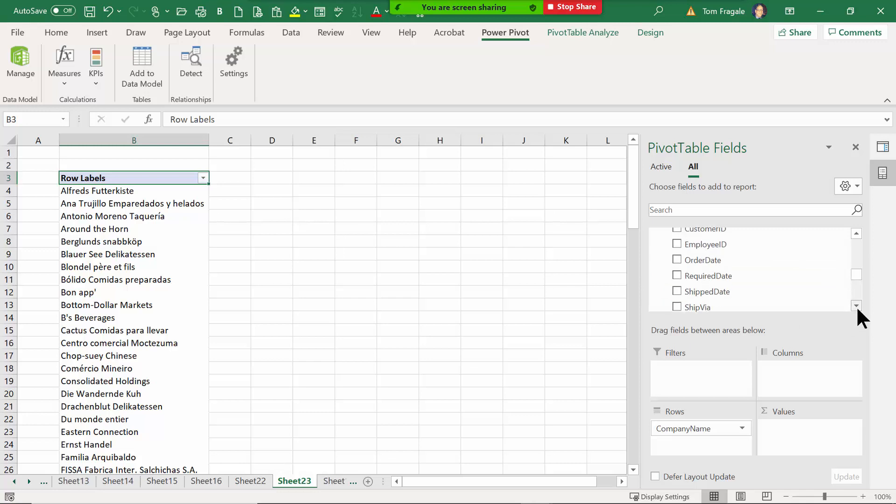
pyautogui.scroll(-7, 856, 306)
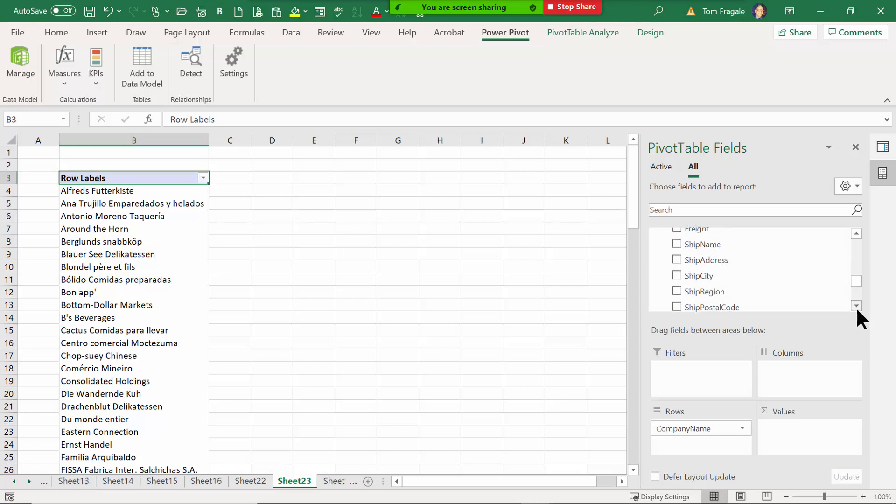
pyautogui.scroll(-1, 856, 307)
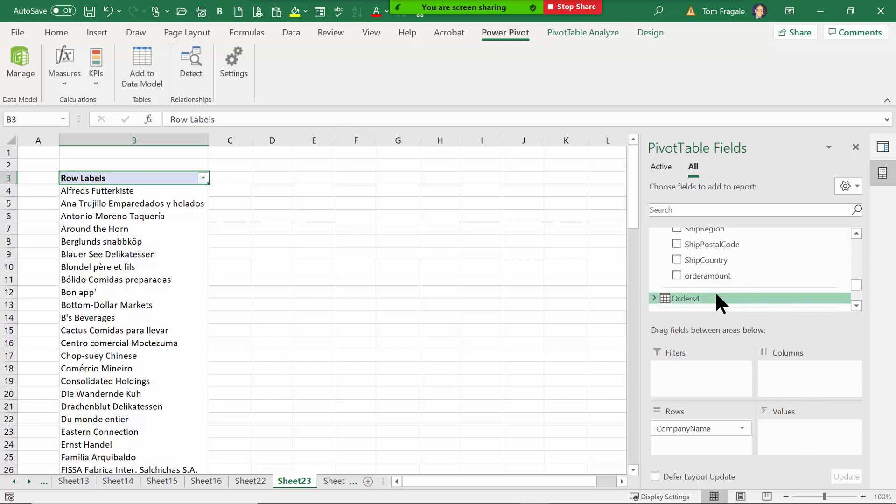
pyautogui.moveTo(689, 280); pyautogui.dragTo(800, 442)
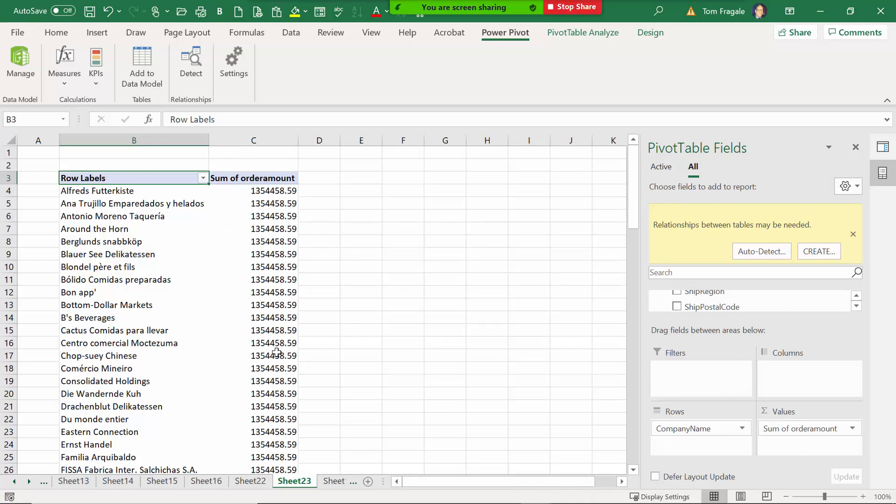
# - Create a relationship from data model table Orders4, foreign column CustomerID, to data model table Customers6, primary column CustomerID
pyautogui.moveTo(281, 210)
pyautogui.click(814, 252)
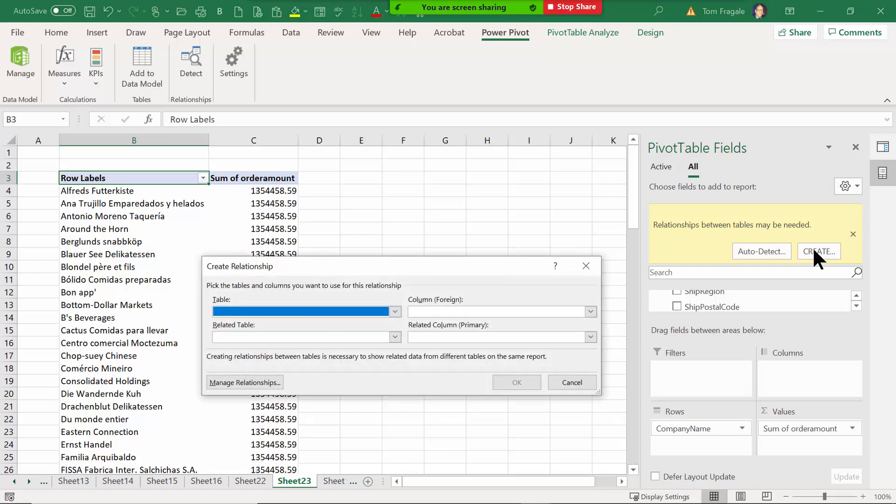
pyautogui.moveTo(417, 268); pyautogui.dragTo(448, 226)
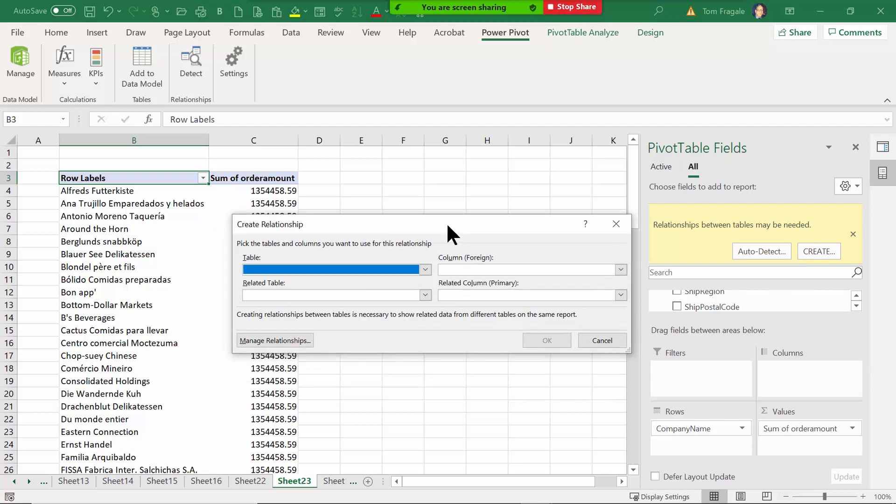
pyautogui.click(425, 269)
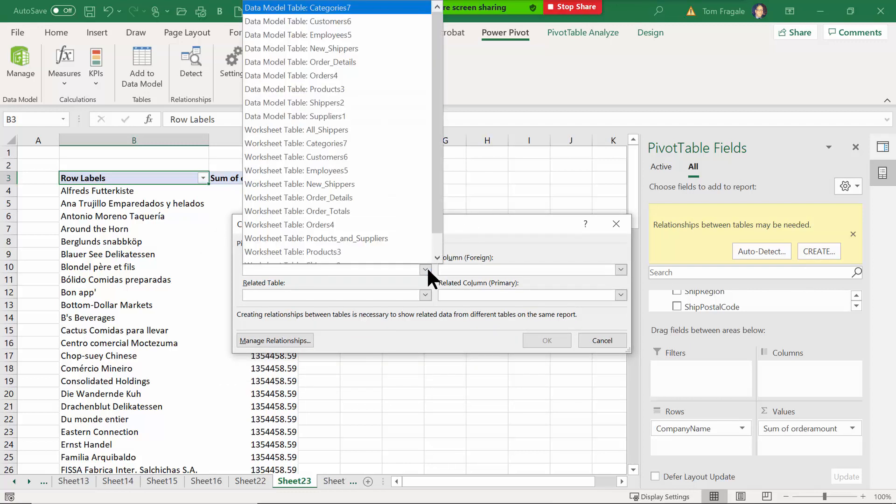
pyautogui.click(346, 78)
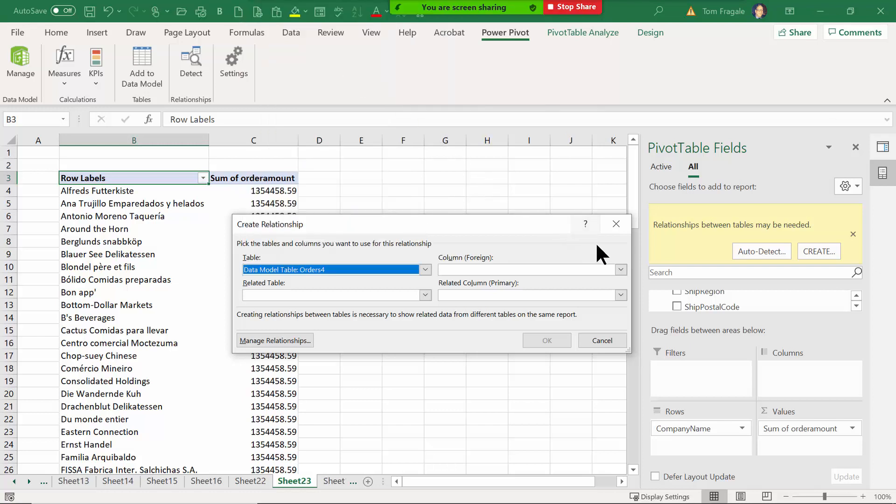
pyautogui.click(621, 270)
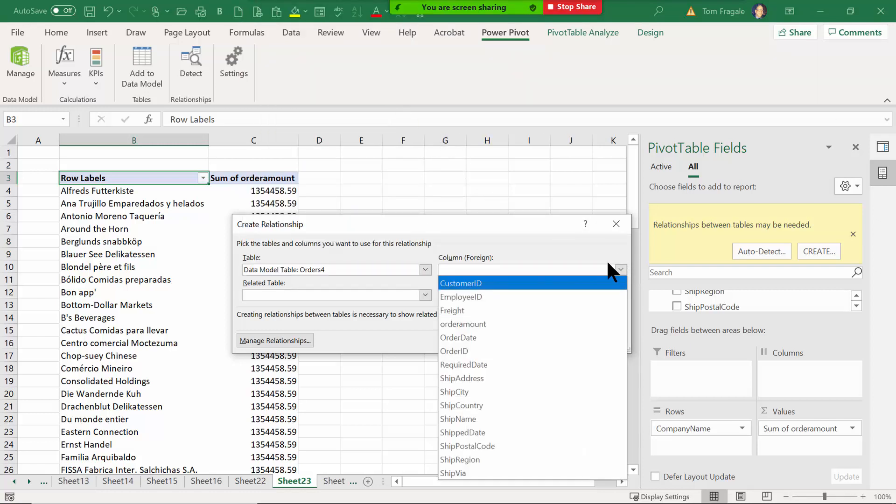
pyautogui.click(531, 282)
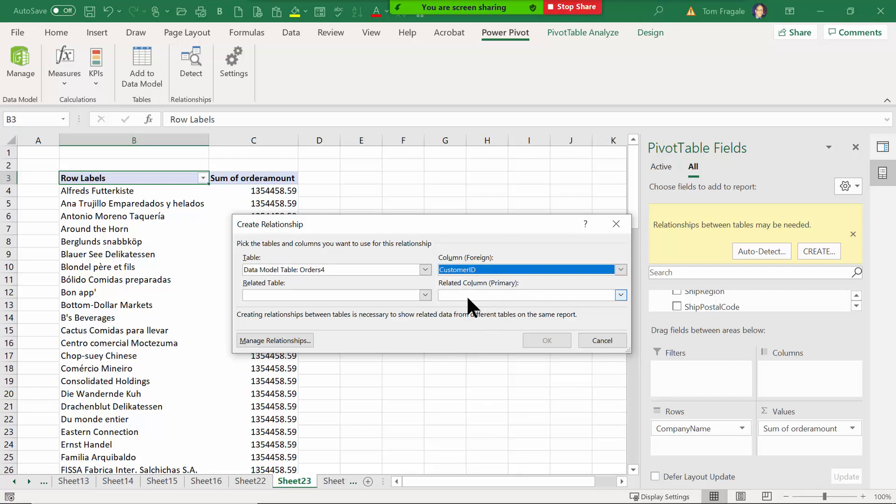
pyautogui.click(429, 294)
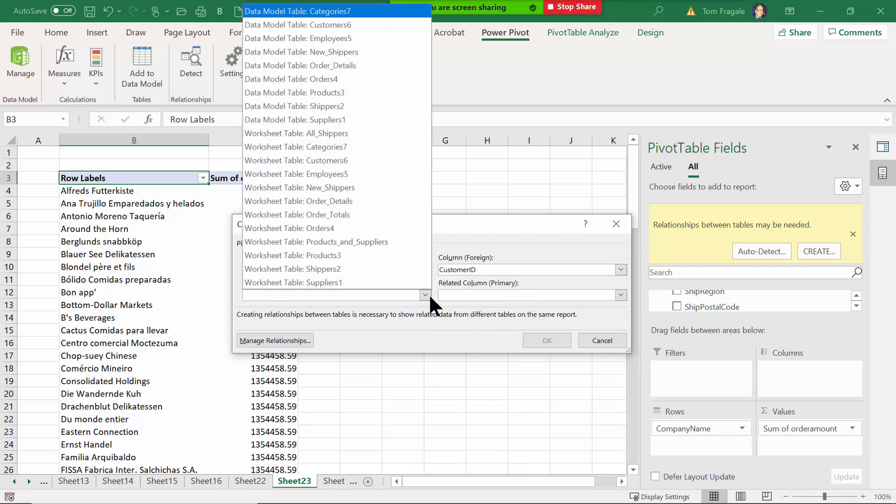
pyautogui.click(357, 25)
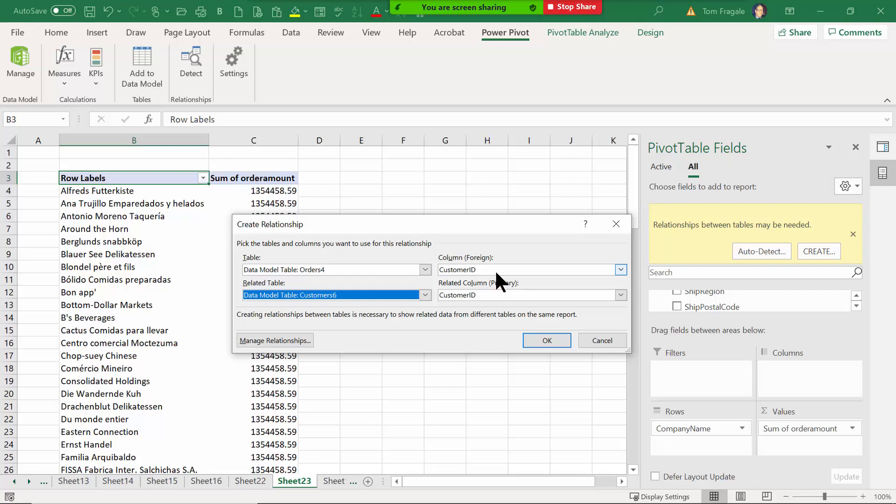
pyautogui.click(544, 340)
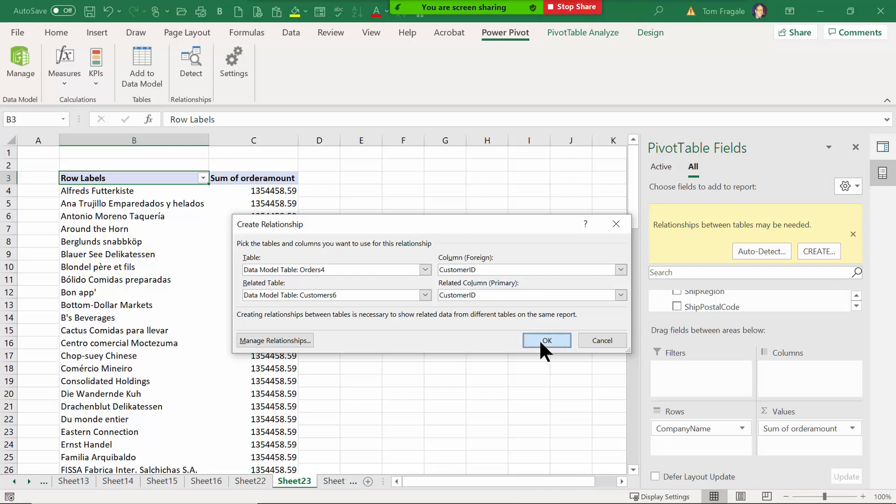
# - Inspect the order amount sums of individual companies in the PivotTable
pyautogui.click(286, 228)
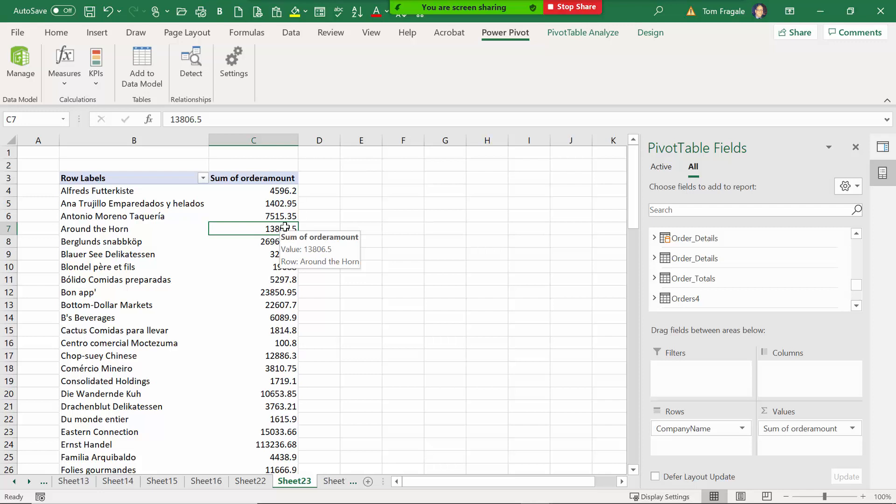
pyautogui.click(114, 216)
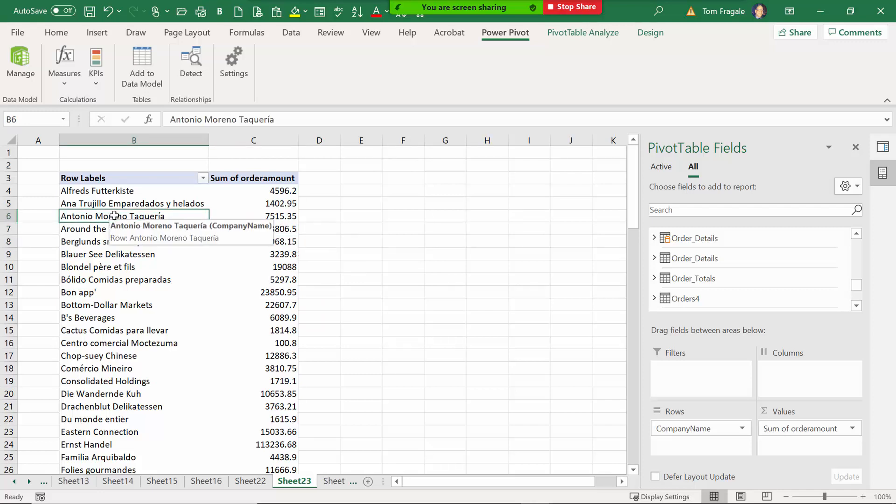
pyautogui.click(244, 203)
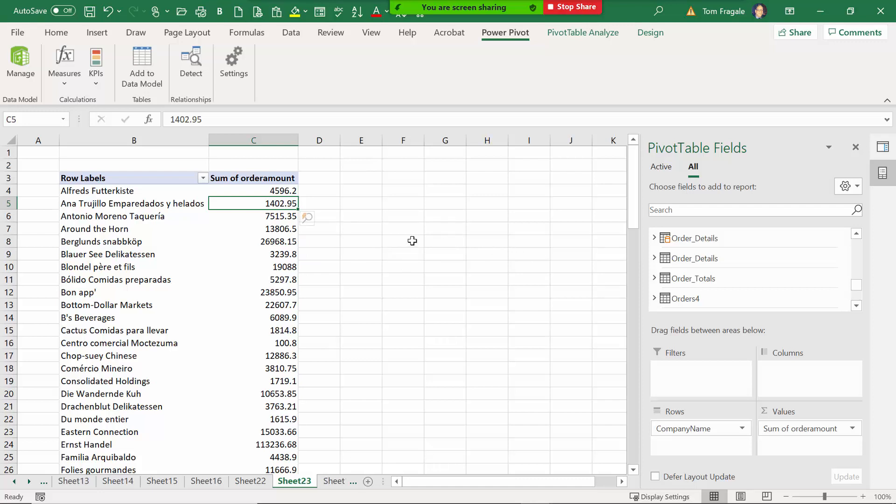
pyautogui.click(258, 253)
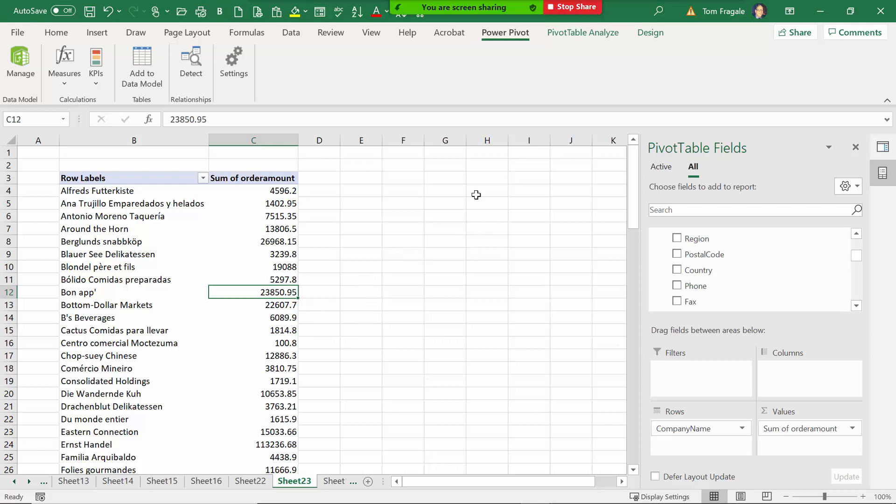
pyautogui.click(252, 215)
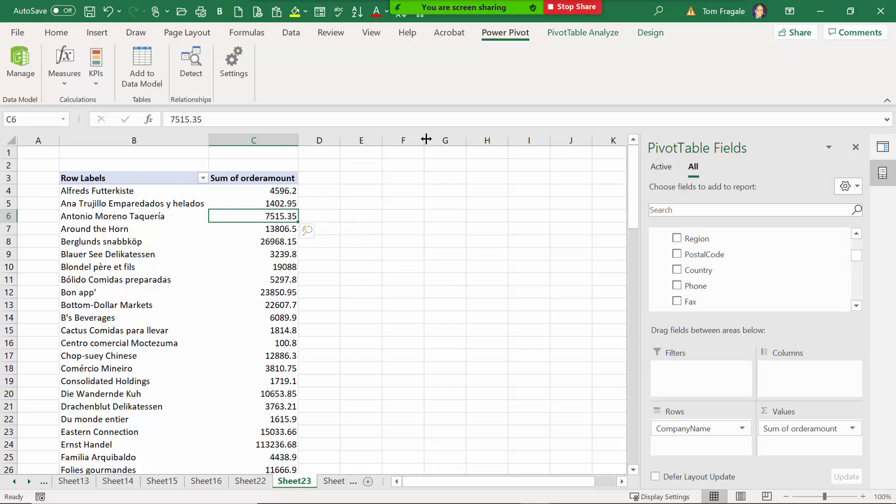
# - Review the Orders4 to Customers6 relationship and the tables available as its main table, keeping data model table Orders4
pyautogui.click(581, 42)
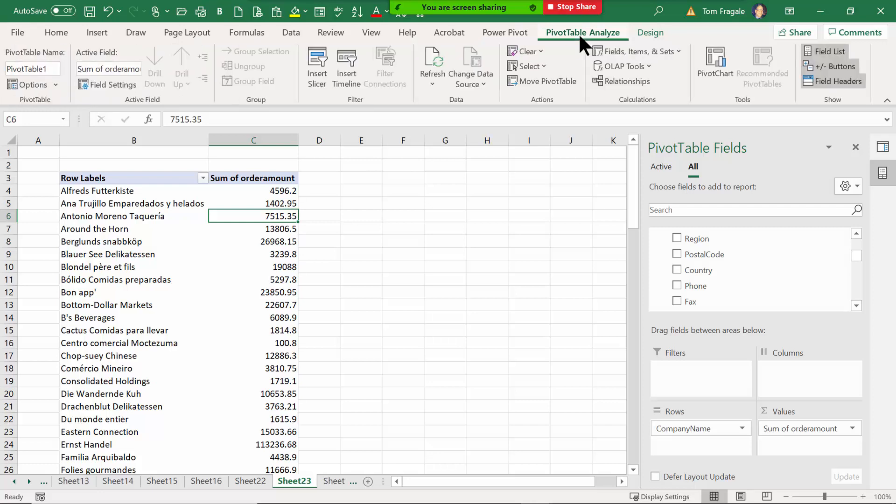
pyautogui.click(620, 82)
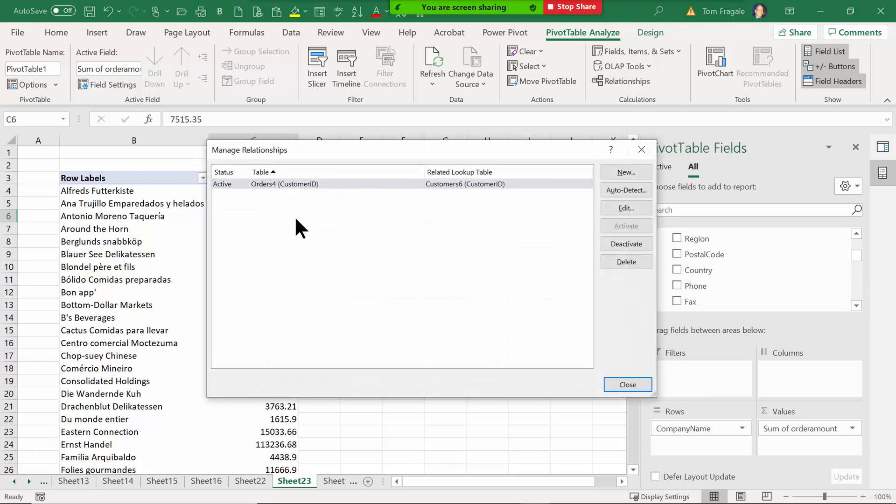
pyautogui.click(279, 183)
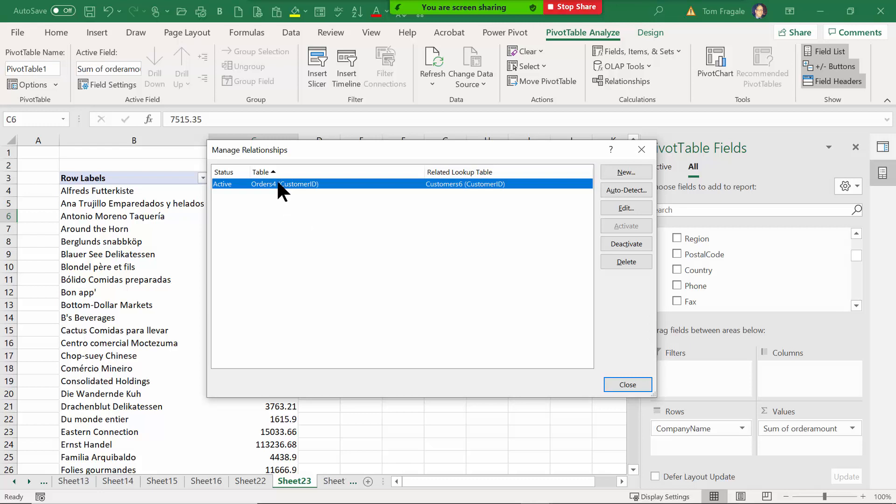
pyautogui.click(623, 206)
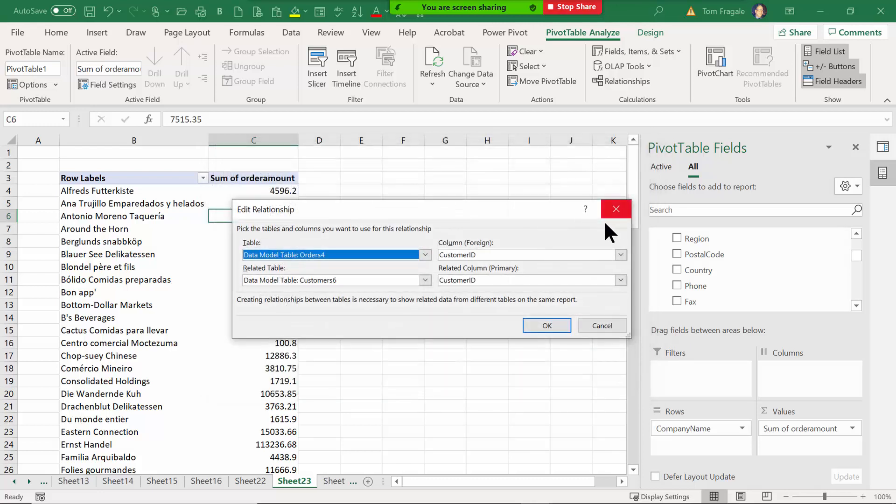
pyautogui.click(426, 254)
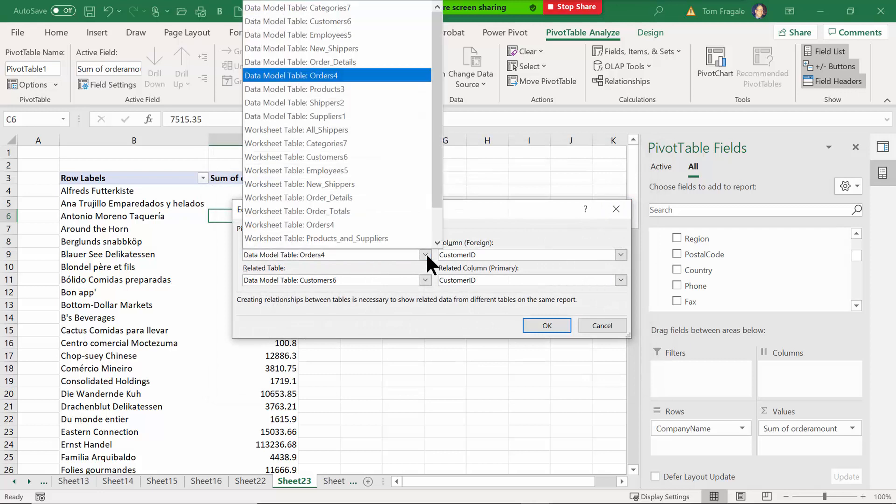
pyautogui.click(349, 75)
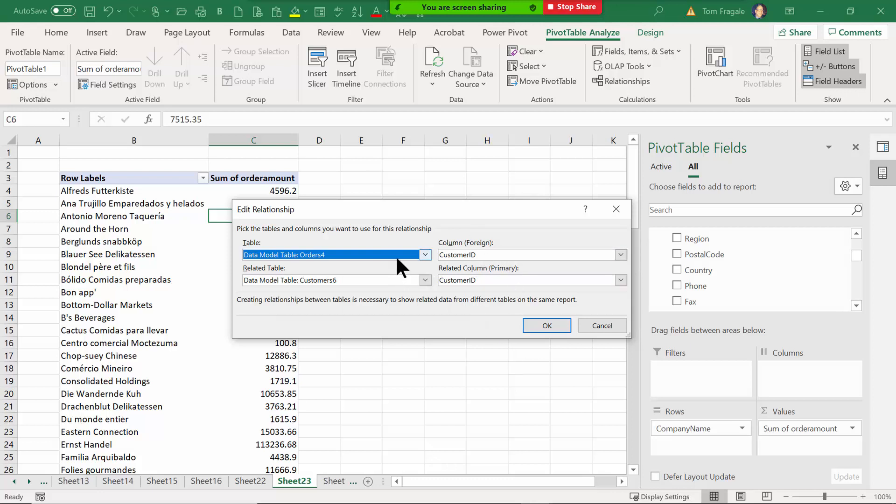
pyautogui.click(545, 329)
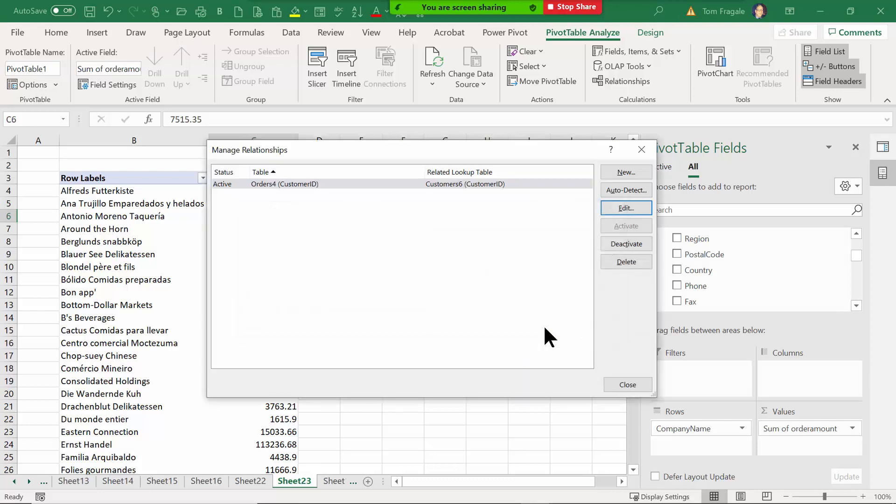
pyautogui.click(628, 384)
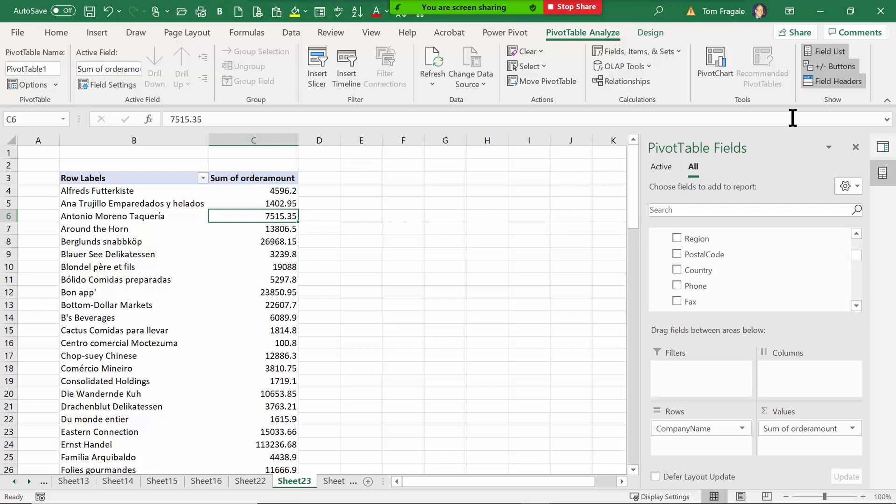
# - Reopen the Orders4 to Customers6 relationship and check its related table options, leaving Customers6 as the lookup table
pyautogui.click(629, 79)
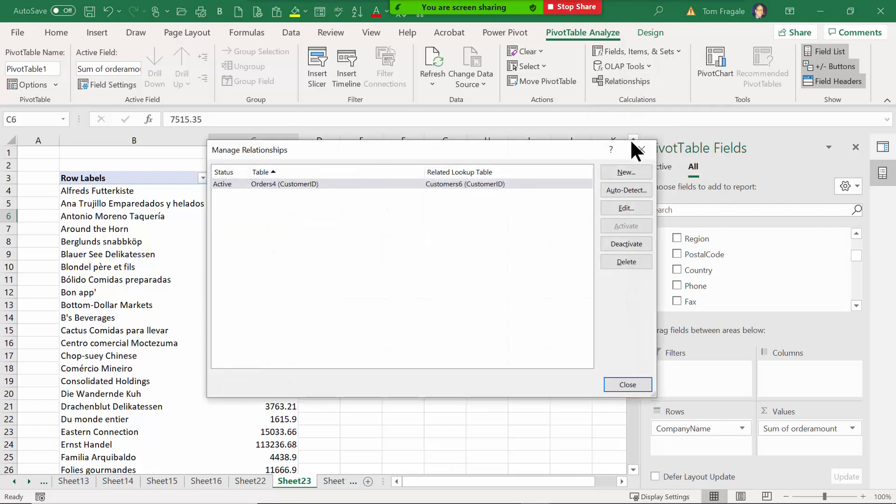
pyautogui.click(626, 208)
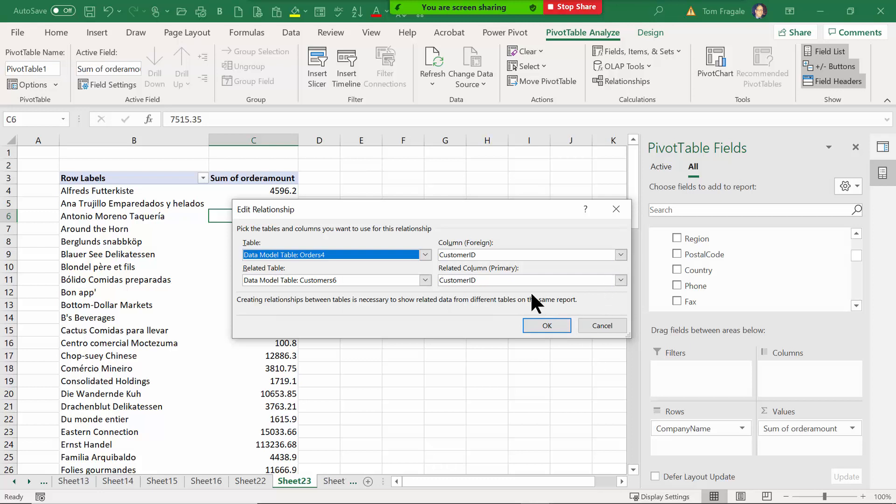
pyautogui.click(425, 280)
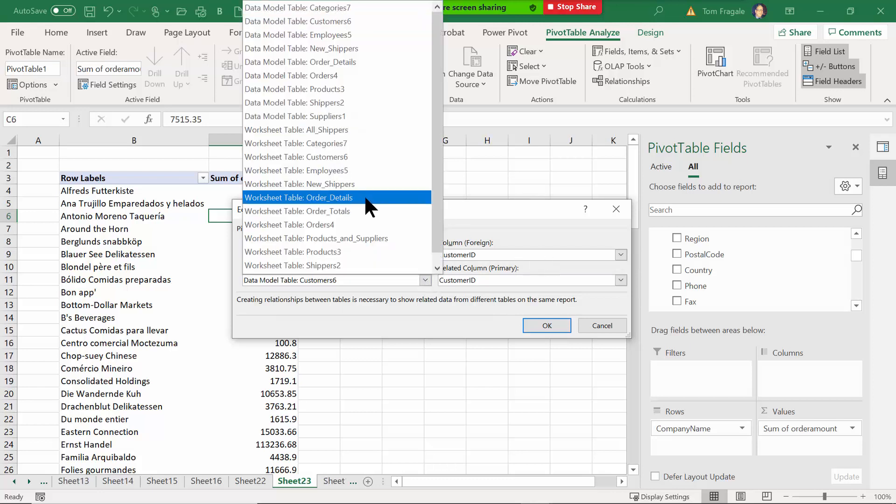
pyautogui.click(375, 280)
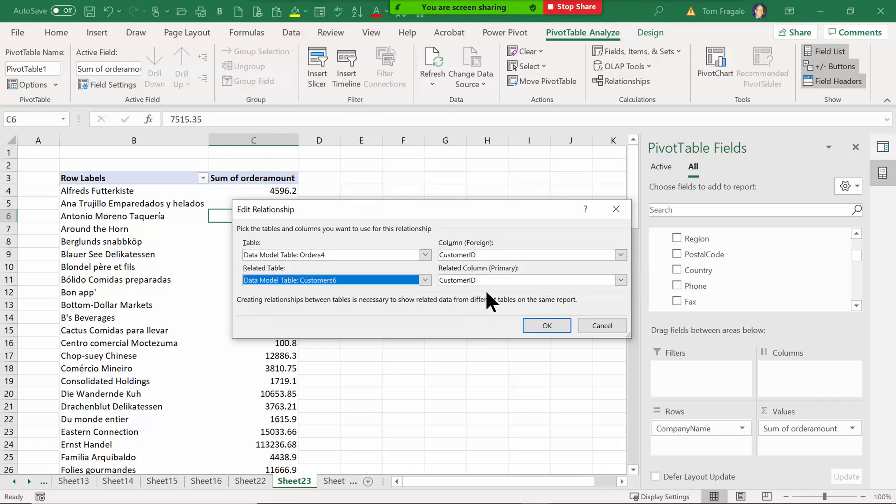
pyautogui.click(545, 326)
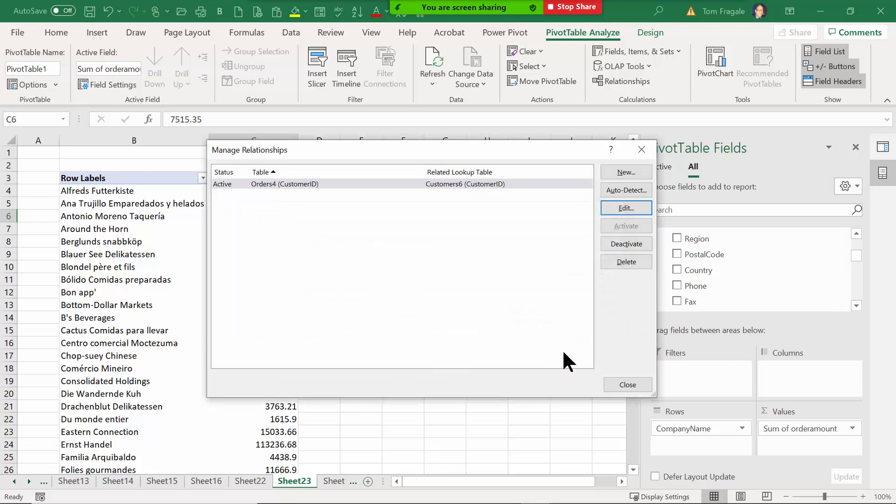
pyautogui.click(620, 384)
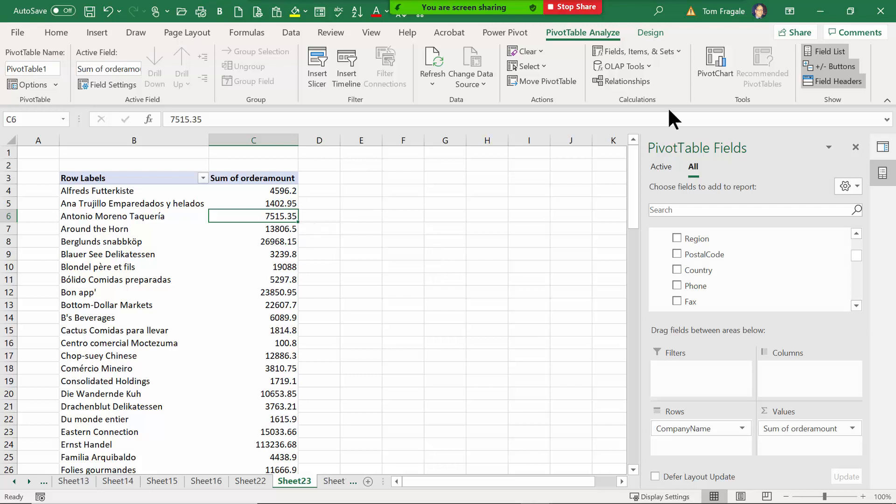
pyautogui.click(630, 83)
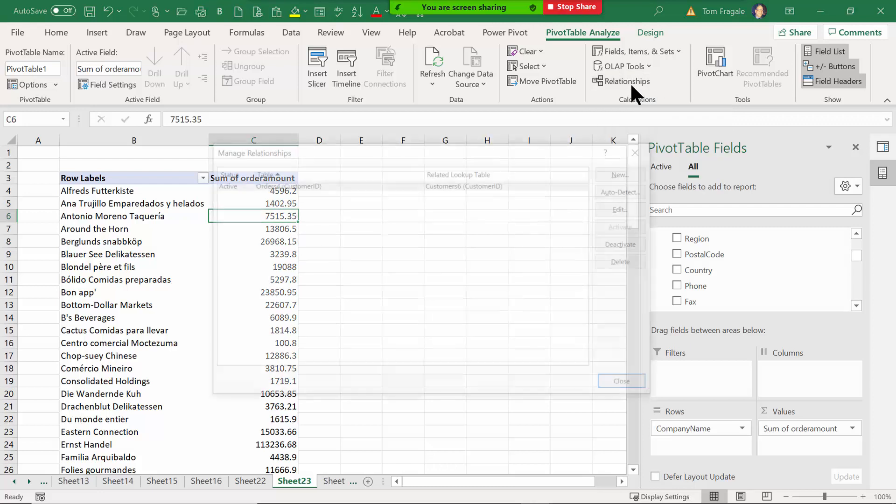
pyautogui.click(623, 207)
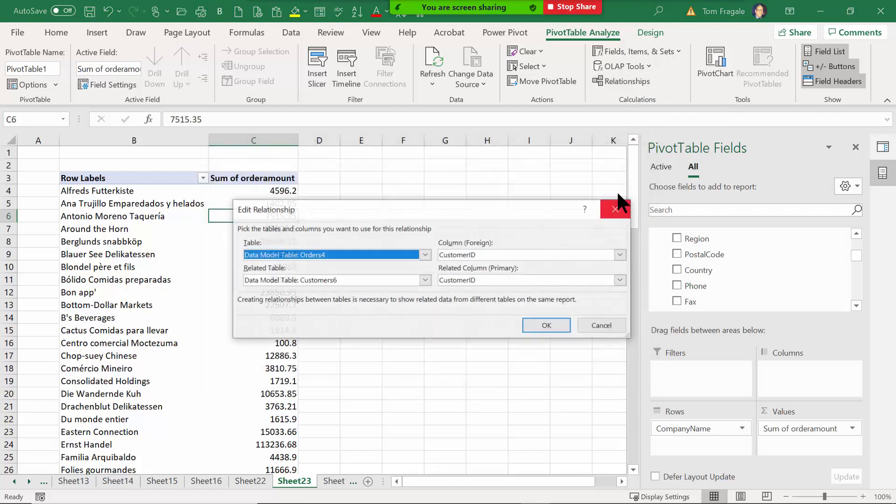
pyautogui.click(596, 327)
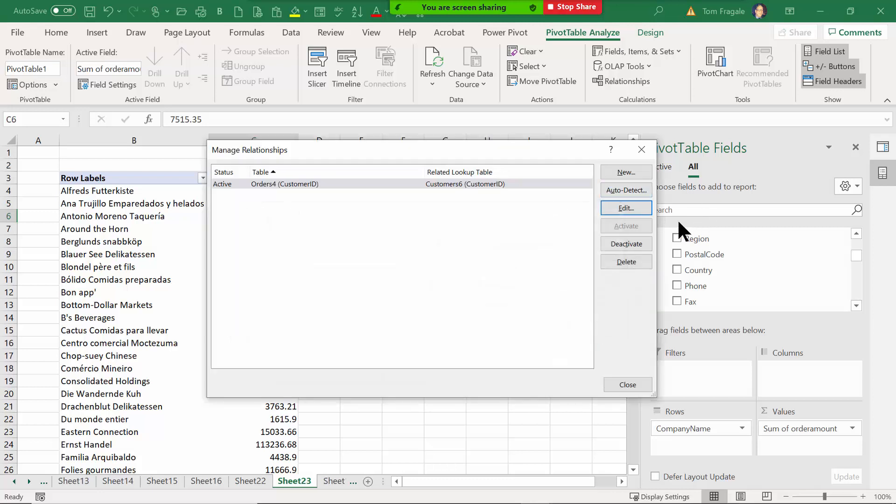
pyautogui.click(648, 150)
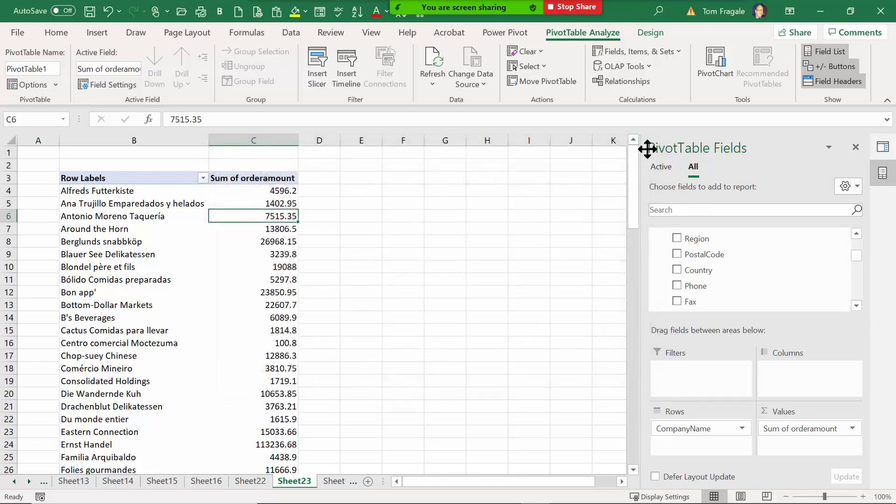
pyautogui.click(286, 263)
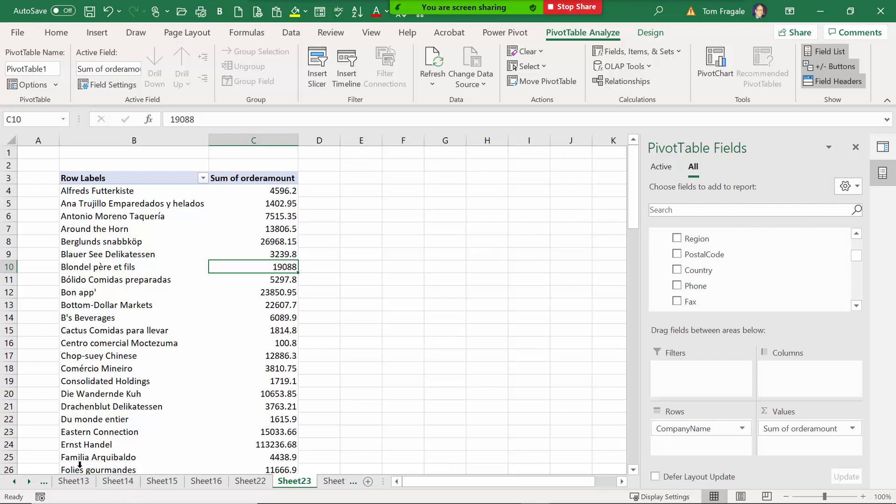
pyautogui.moveTo(535, 503)
pyautogui.moveTo(856, 252); pyautogui.dragTo(858, 243)
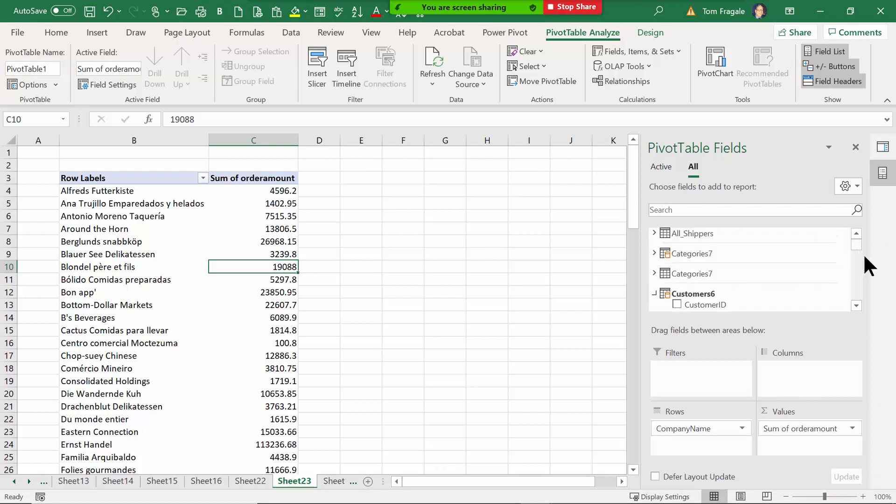
pyautogui.click(260, 281)
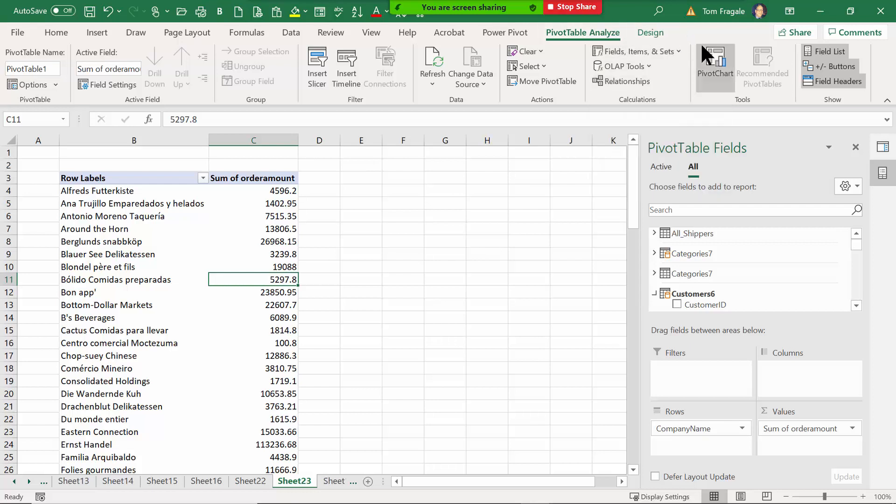
# - View the data model tables in the Power Pivot window and return to the PivotTable worksheet
pyautogui.click(494, 31)
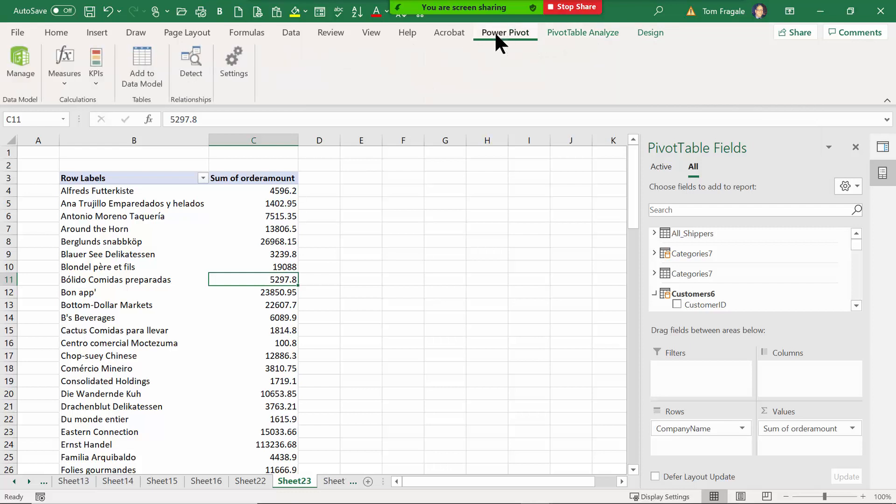
pyautogui.click(90, 11)
pyautogui.hotkey('alt', 'Tab')
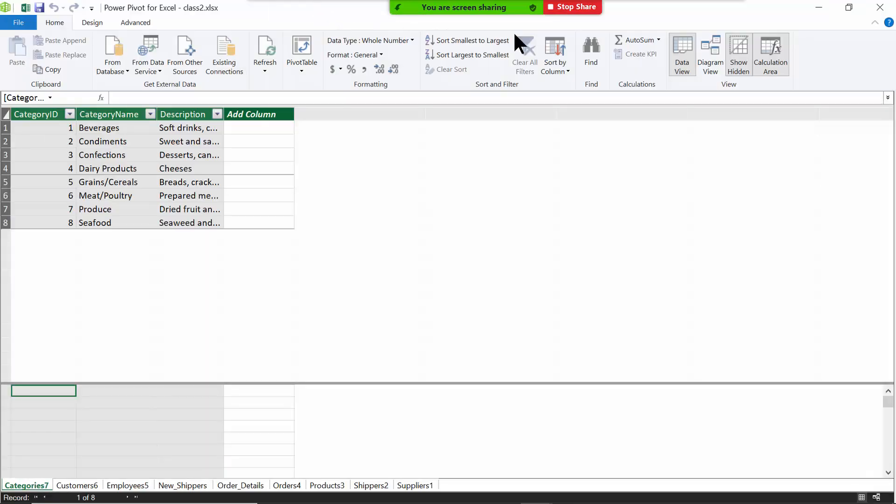
pyautogui.click(880, 8)
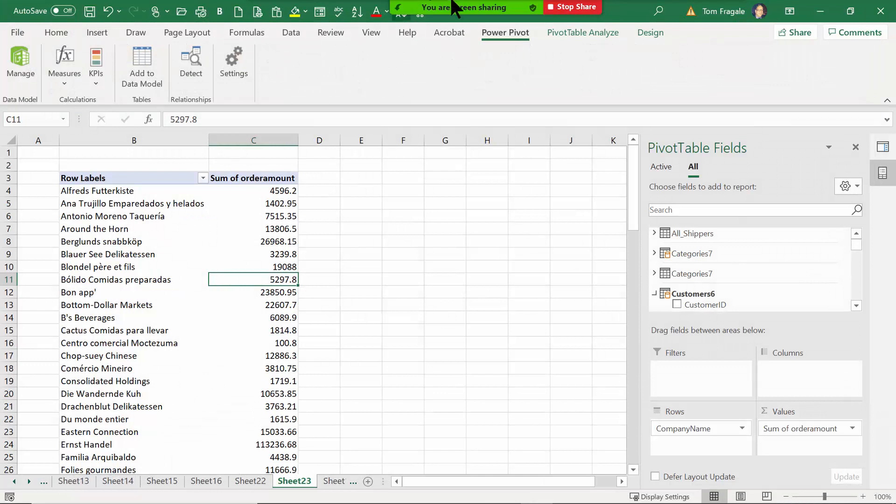
pyautogui.moveTo(455, 7)
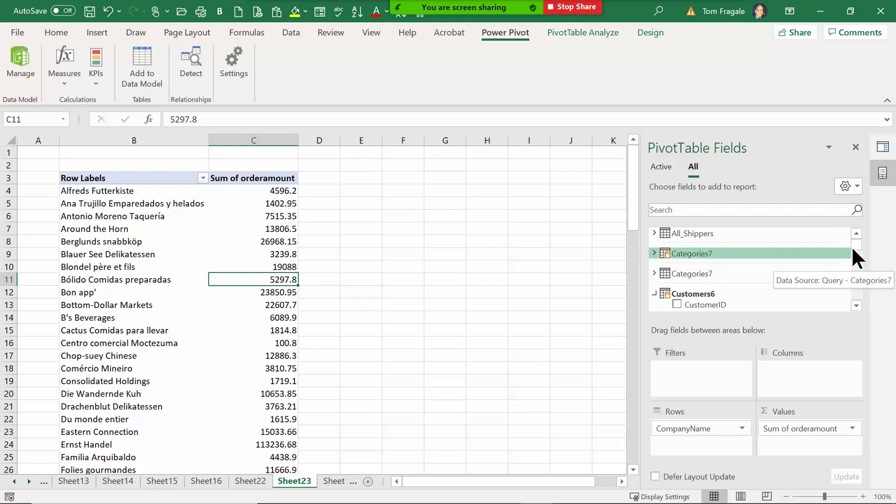
pyautogui.moveTo(854, 246); pyautogui.dragTo(858, 244)
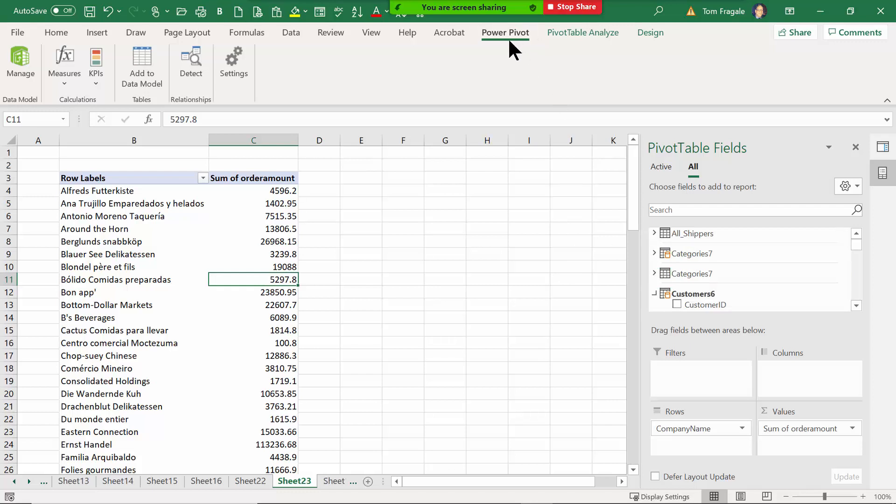
# - Display the Power Pivot data model in Diagram View and move the Categories7 table below Order_Details
pyautogui.click(20, 60)
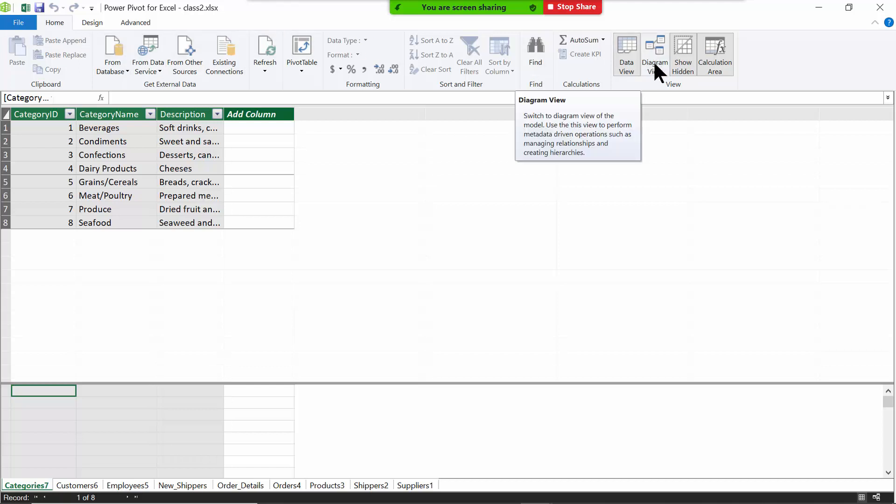
pyautogui.press('ctrl')
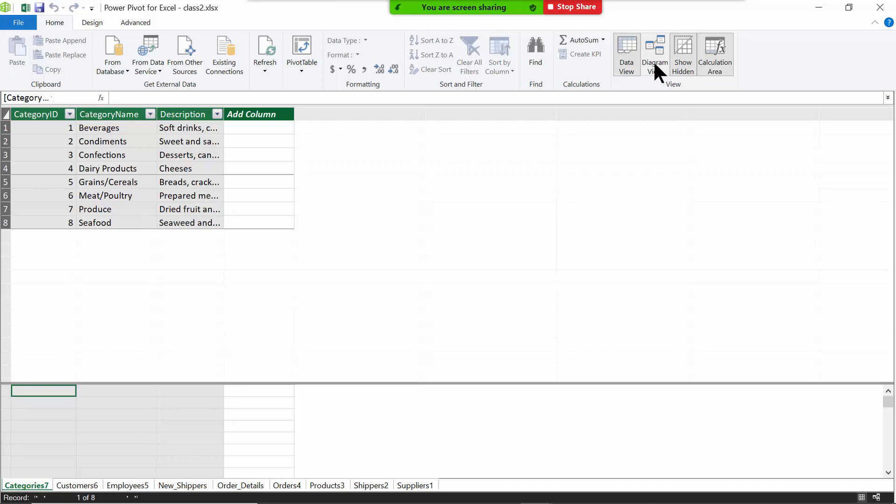
pyautogui.click(653, 61)
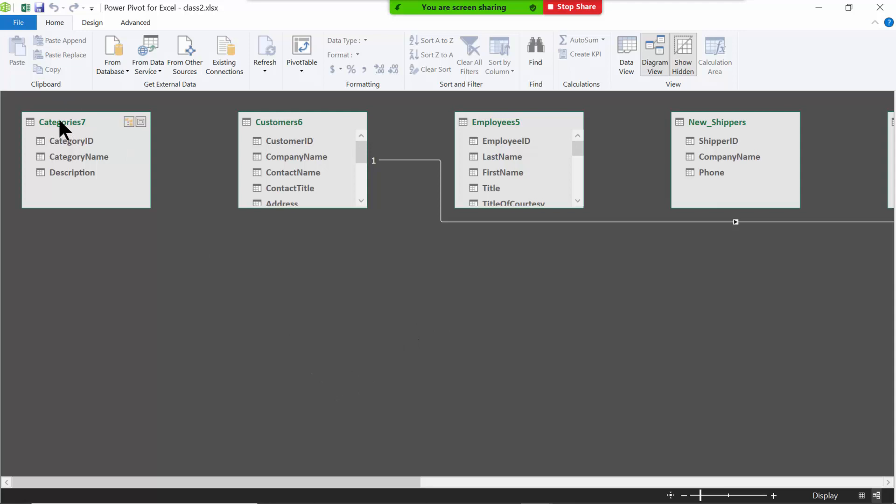
pyautogui.moveTo(59, 122); pyautogui.dragTo(666, 294)
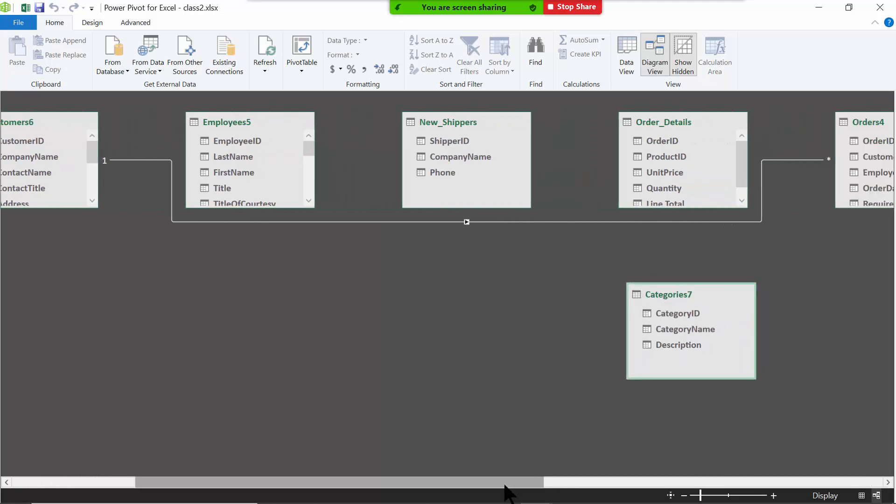
# - Create a relationship between EmployeeID in the Employees5 table and EmployeeID in the Orders4 table
pyautogui.moveTo(504, 482); pyautogui.dragTo(514, 500)
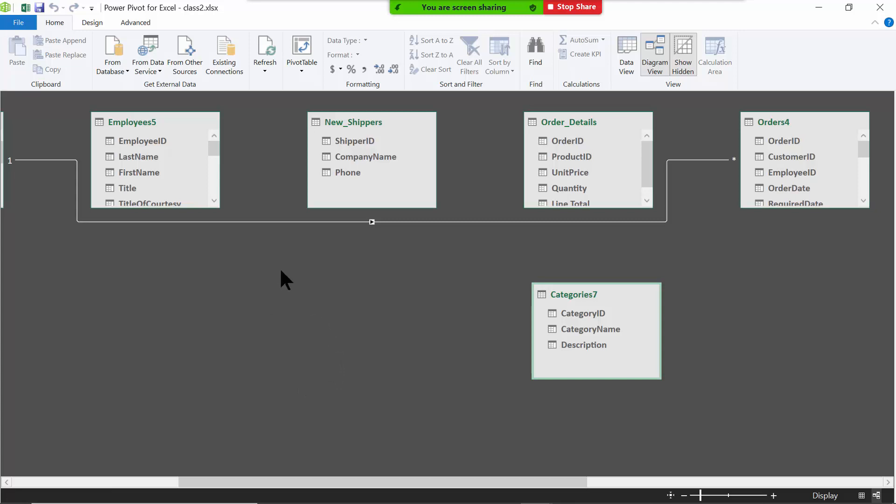
pyautogui.moveTo(210, 194)
pyautogui.click(140, 141)
pyautogui.moveTo(130, 140); pyautogui.dragTo(808, 172)
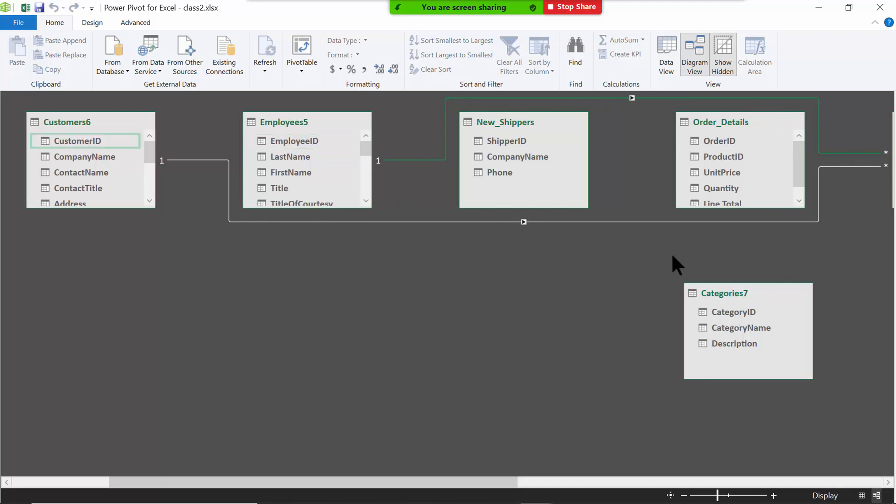
# - Create a relationship between OrderID in the Order_Details table and OrderID in the Orders4 table
pyautogui.moveTo(499, 482); pyautogui.dragTo(611, 485)
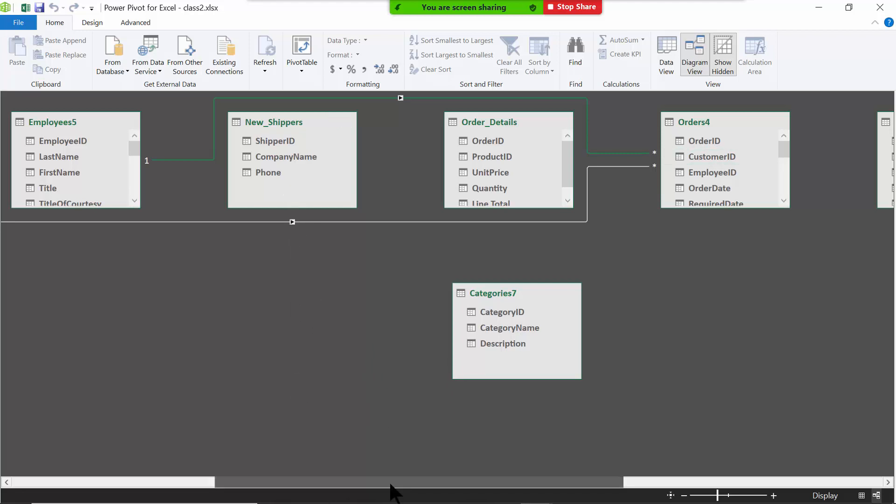
pyautogui.moveTo(391, 486); pyautogui.dragTo(510, 486)
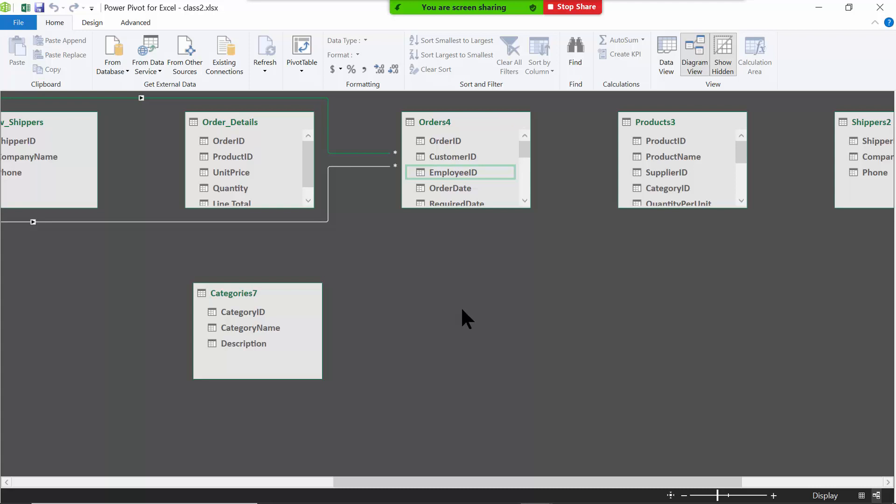
pyautogui.click(233, 142)
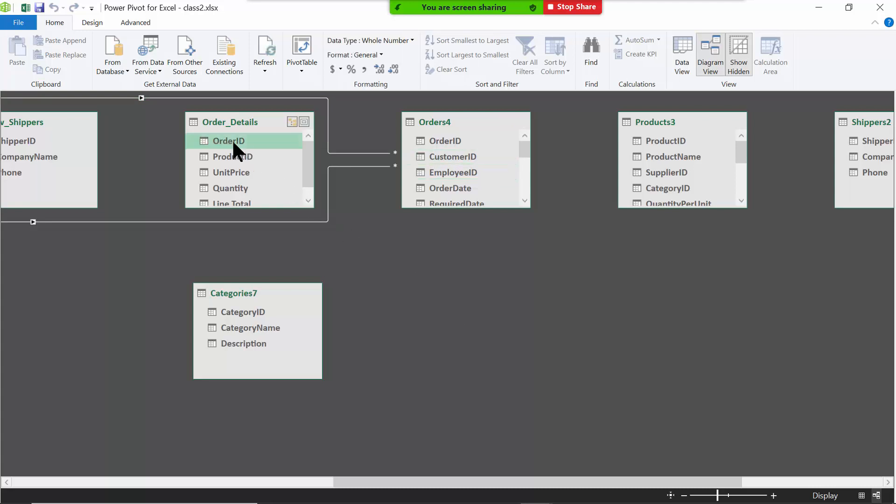
pyautogui.moveTo(225, 141); pyautogui.dragTo(447, 141)
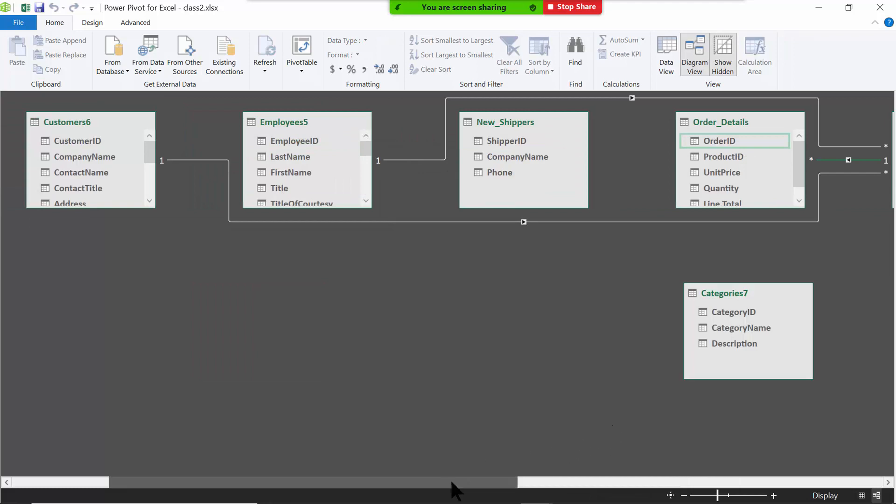
# - Move the Categories7 table below Orders4 and relate its CategoryID to CategoryID in the Products3 table
pyautogui.moveTo(453, 490); pyautogui.dragTo(703, 502)
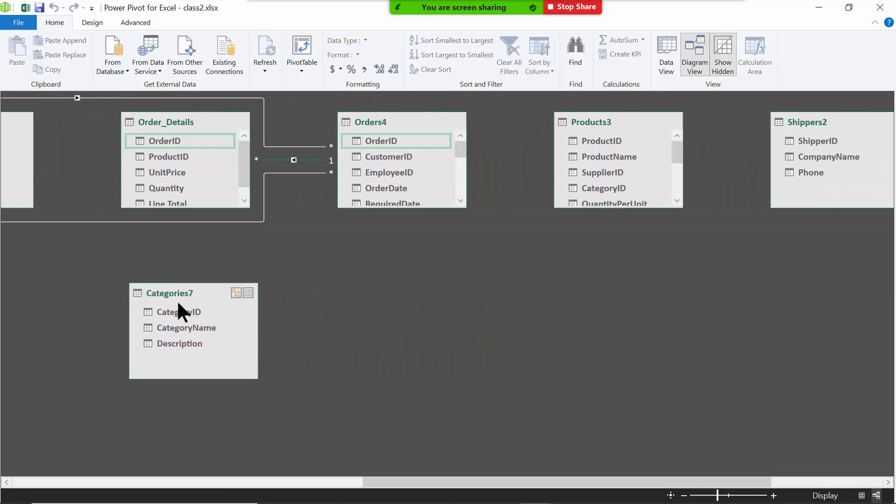
pyautogui.moveTo(175, 298); pyautogui.dragTo(393, 292)
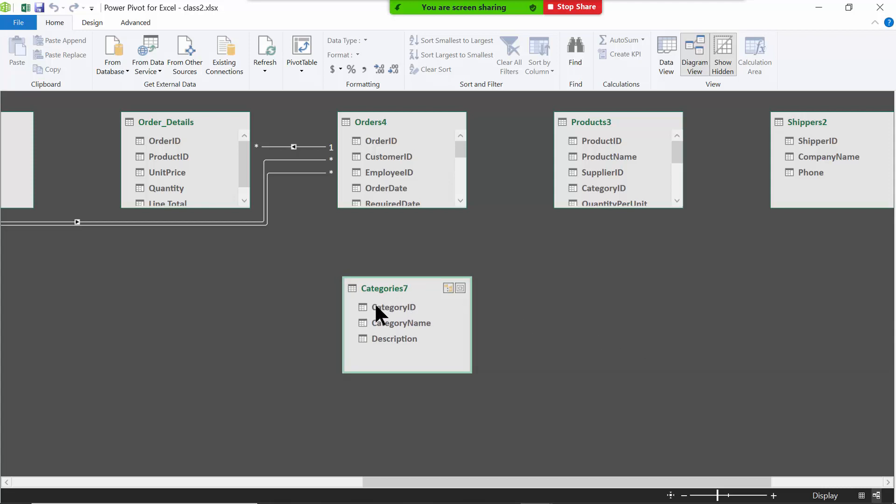
pyautogui.moveTo(383, 304); pyautogui.dragTo(459, 269)
pyautogui.moveTo(506, 229); pyautogui.dragTo(613, 151)
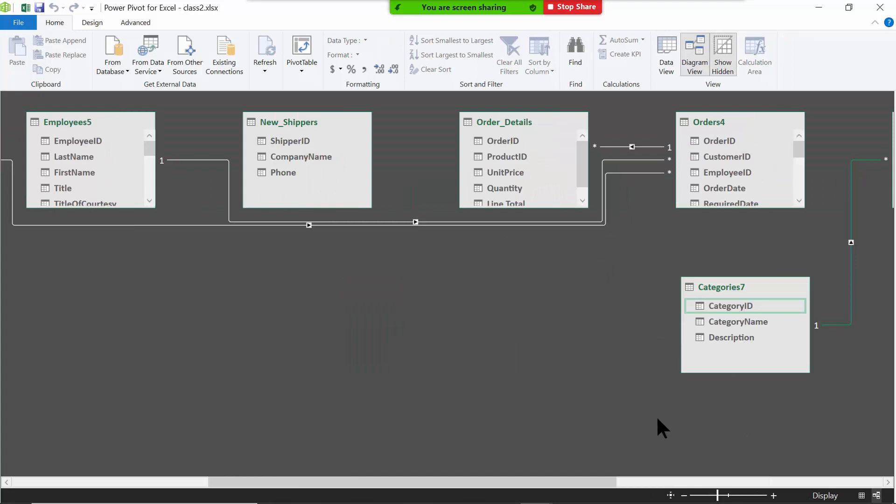
# - Create a relationship between ProductID in the Order_Details table and ProductID in the Products3 table
pyautogui.moveTo(613, 482); pyautogui.dragTo(836, 495)
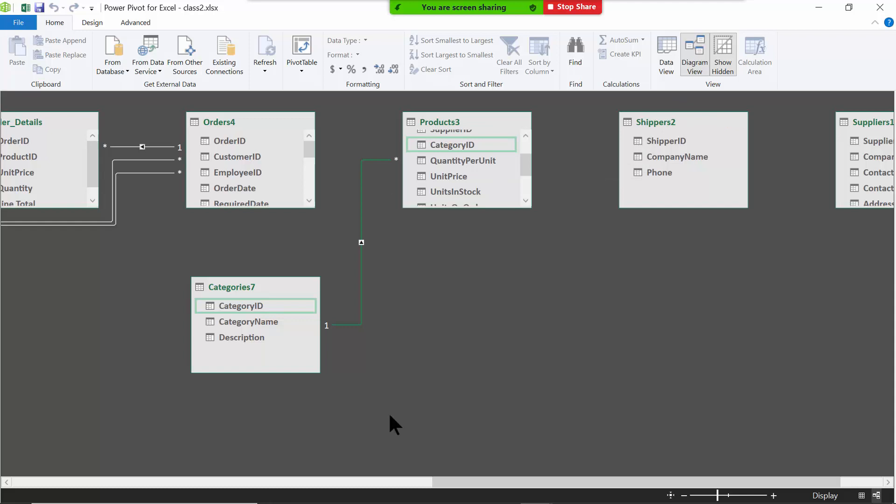
pyautogui.moveTo(444, 483); pyautogui.dragTo(414, 484)
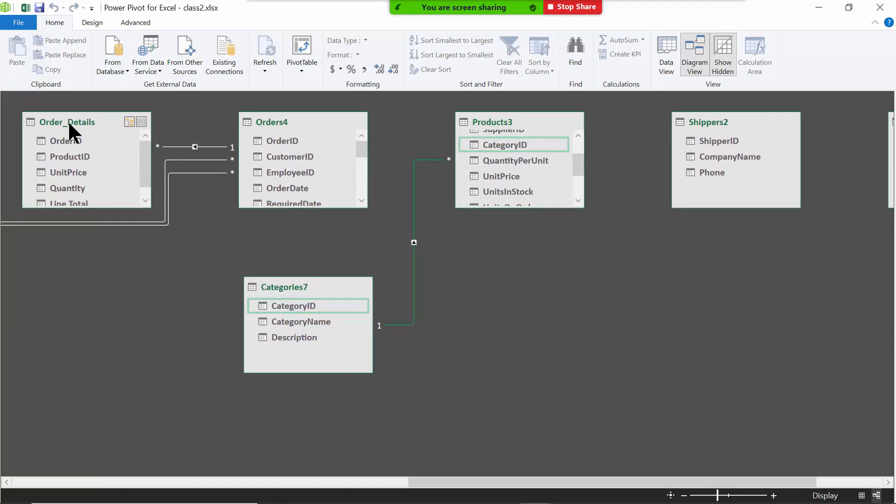
pyautogui.click(66, 154)
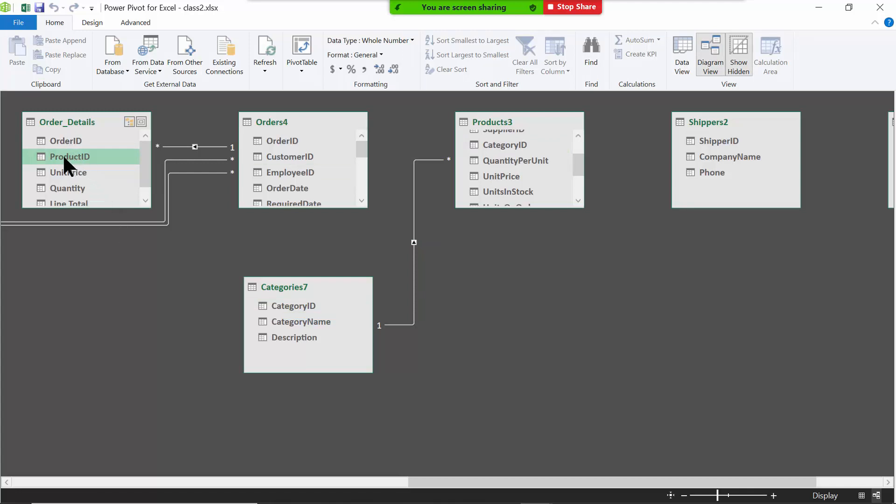
pyautogui.moveTo(62, 154); pyautogui.dragTo(523, 142)
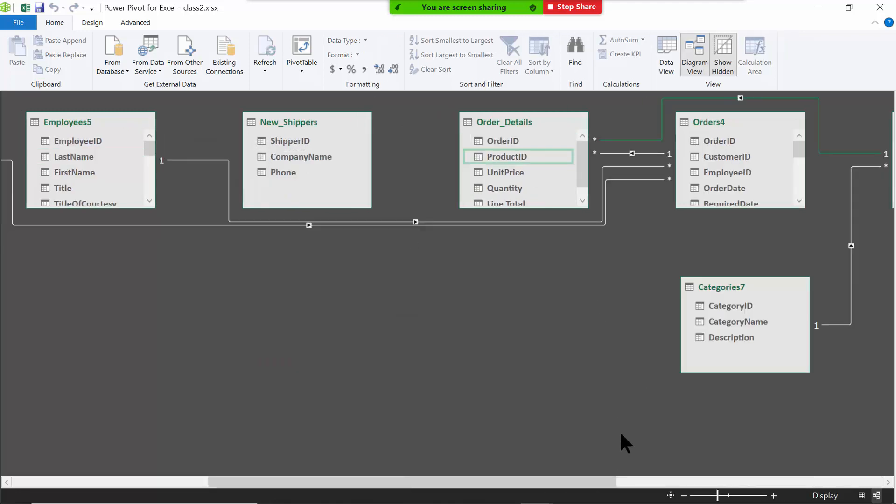
# - Create a relationship between ShipVia in the Orders4 table and ShipperID in the Shippers2 table
pyautogui.moveTo(525, 482); pyautogui.dragTo(690, 488)
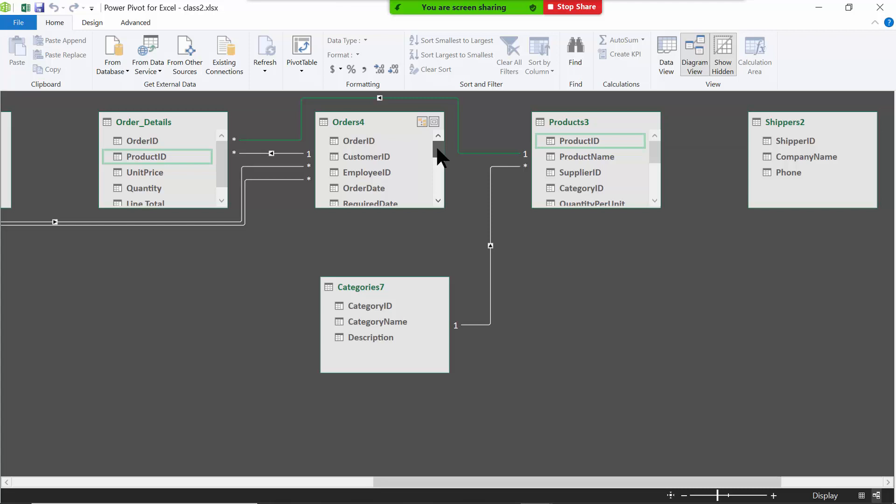
pyautogui.moveTo(438, 156)
pyautogui.mouseDown()
pyautogui.moveTo(439, 205)
pyautogui.moveTo(443, 174)
pyautogui.mouseUp()
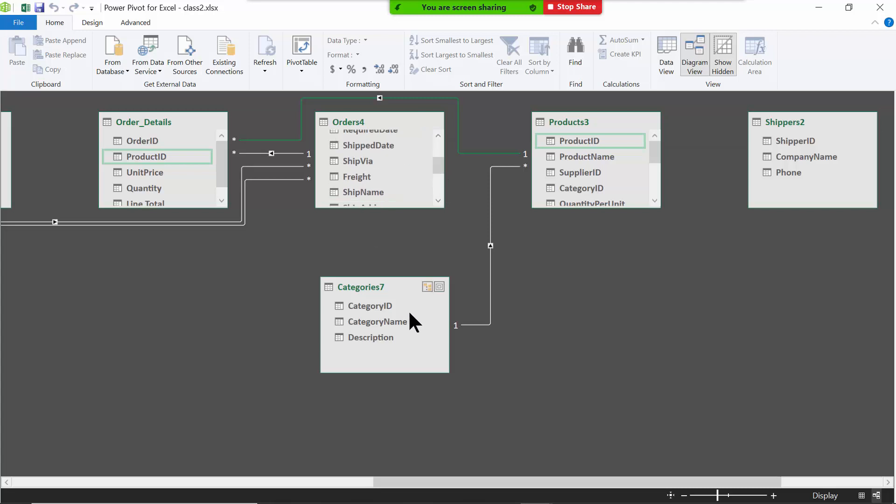
pyautogui.click(367, 161)
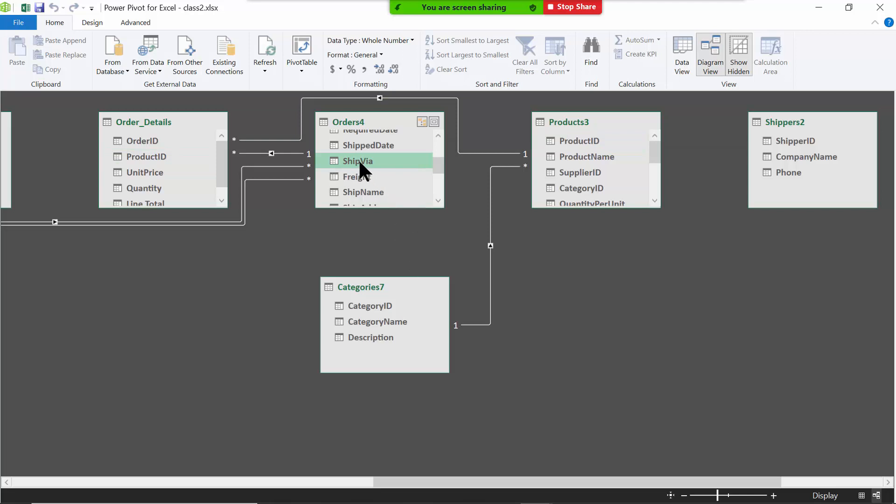
pyautogui.moveTo(359, 159); pyautogui.dragTo(806, 141)
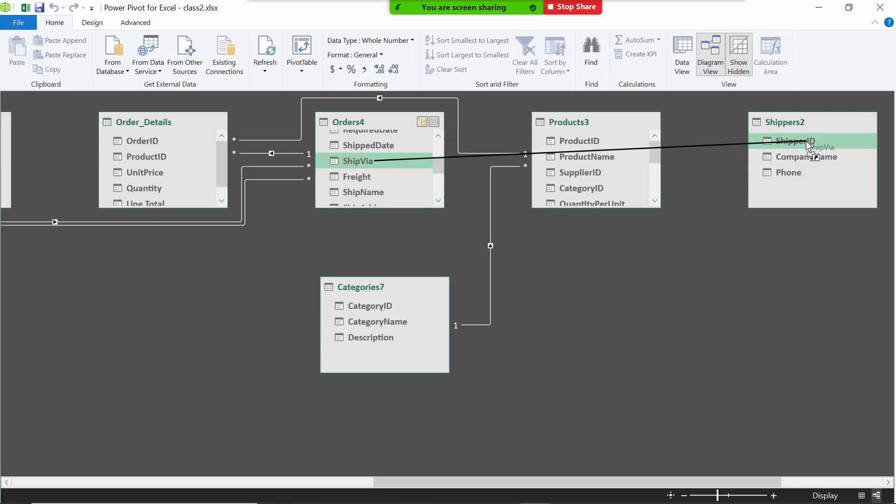
pyautogui.moveTo(806, 141); pyautogui.dragTo(806, 141)
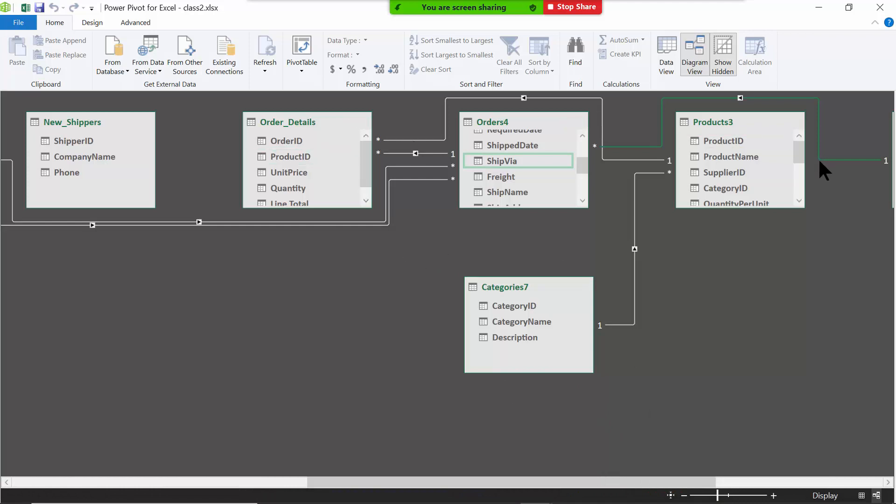
# - Create a relationship between SupplierID in the Suppliers1 table and SupplierID in the Products3 table
pyautogui.moveTo(616, 482); pyautogui.dragTo(793, 498)
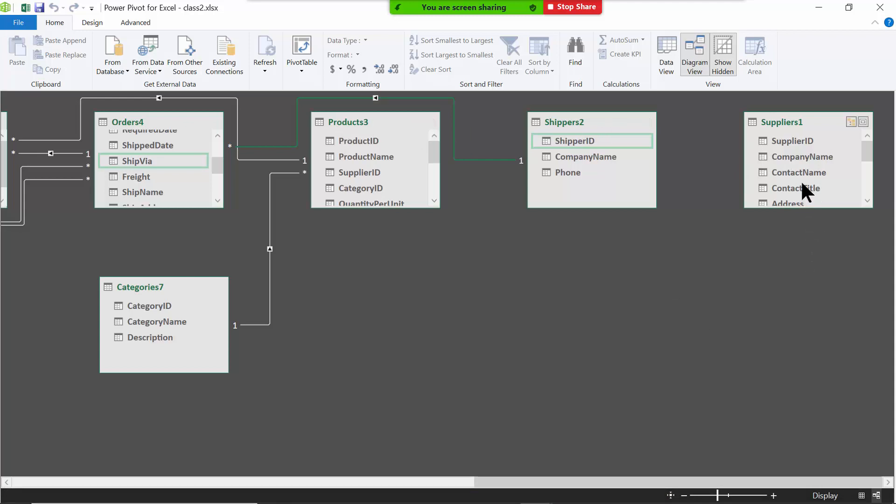
pyautogui.click(796, 141)
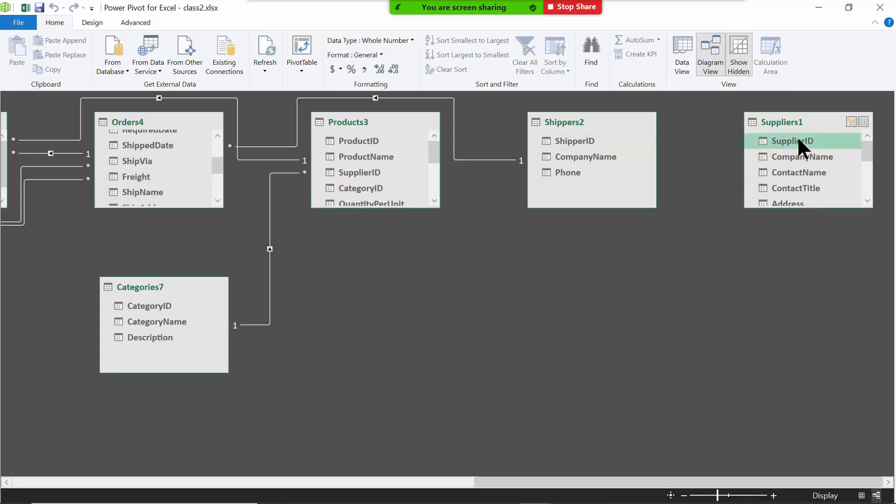
pyautogui.moveTo(801, 140); pyautogui.dragTo(357, 175)
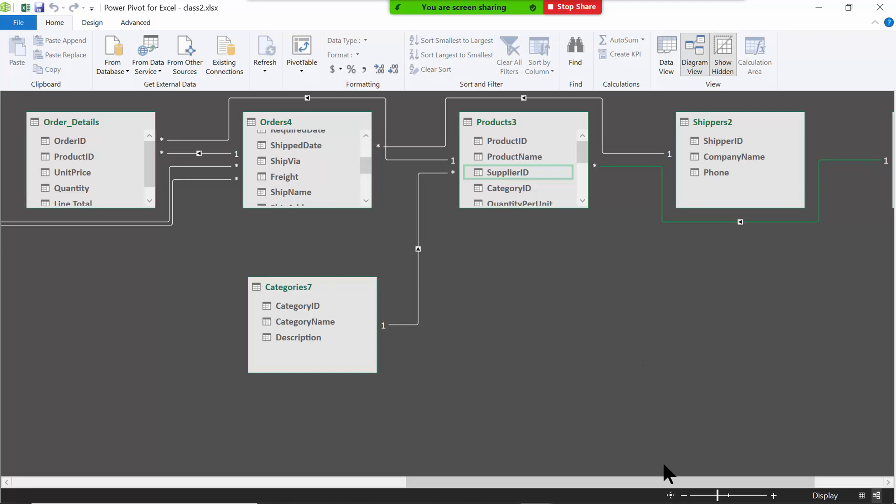
# - Review the relationships across all tables in the zoomed-out diagram, then close Power Pivot to return to the PivotTable worksheet
pyautogui.moveTo(677, 481); pyautogui.dragTo(433, 491)
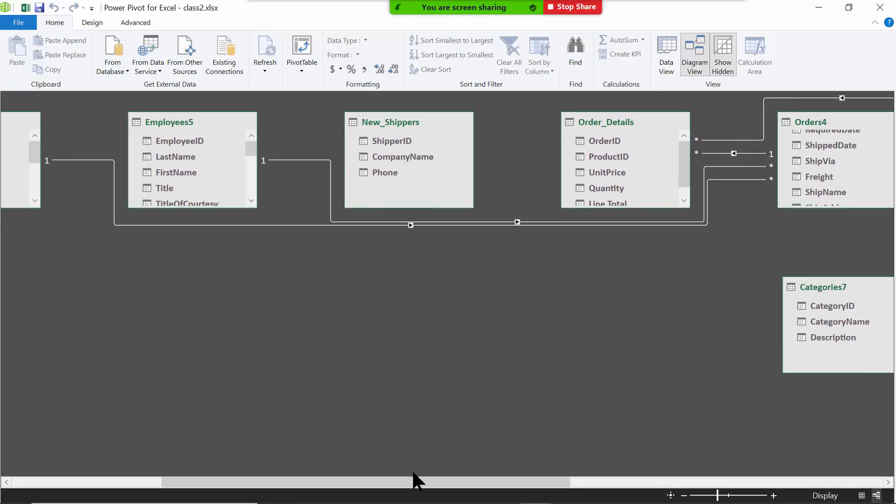
pyautogui.moveTo(415, 480); pyautogui.dragTo(594, 490)
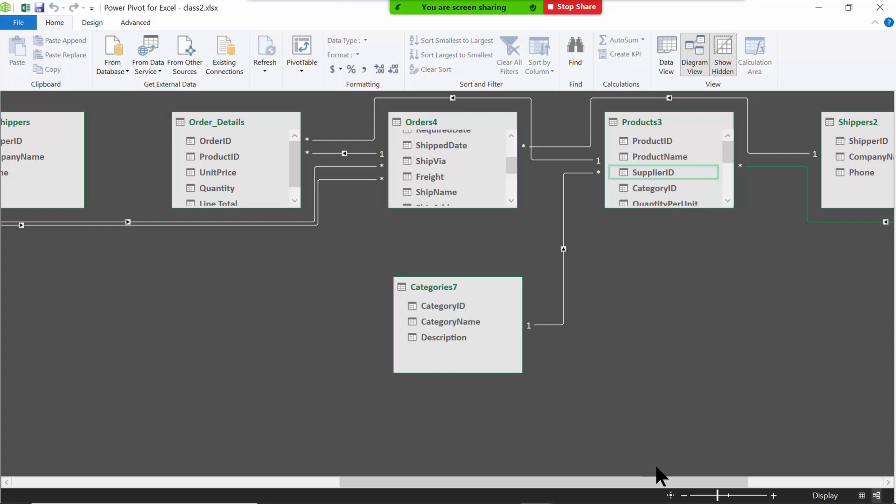
pyautogui.click(685, 497)
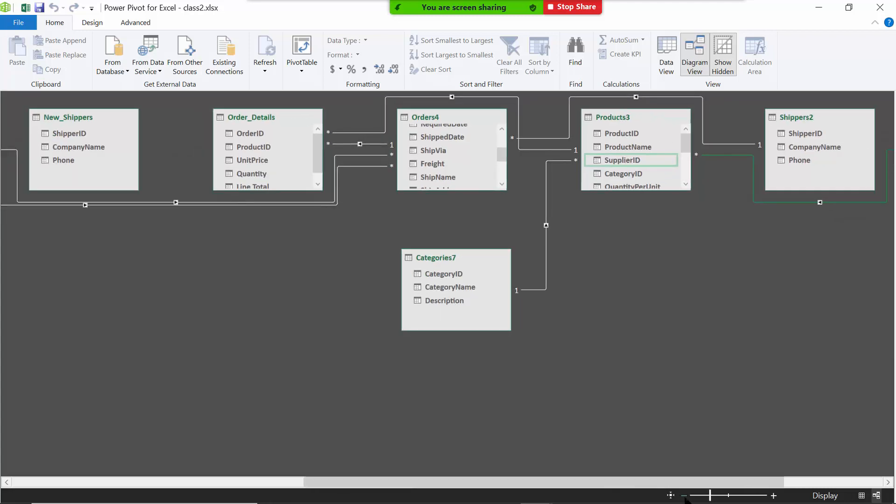
pyautogui.click(685, 497)
pyautogui.click(685, 497)
pyautogui.click(685, 497)
pyautogui.click(685, 497)
pyautogui.click(685, 497)
pyautogui.click(685, 497)
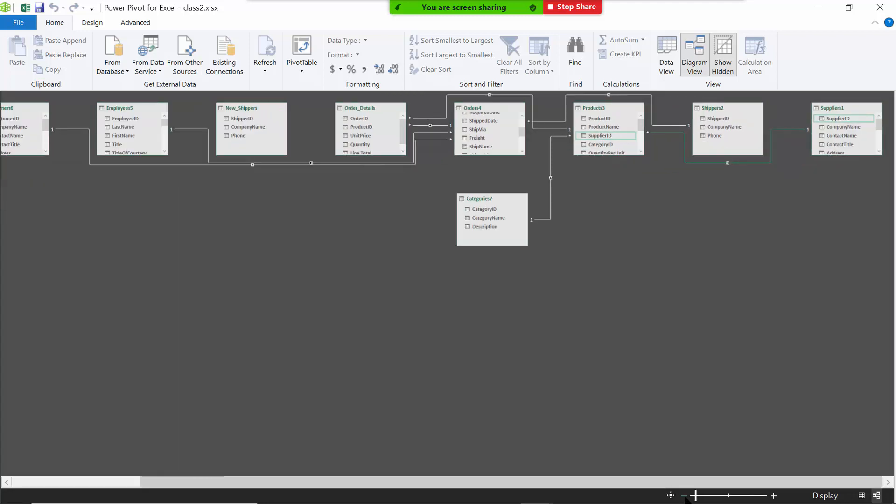
pyautogui.click(685, 497)
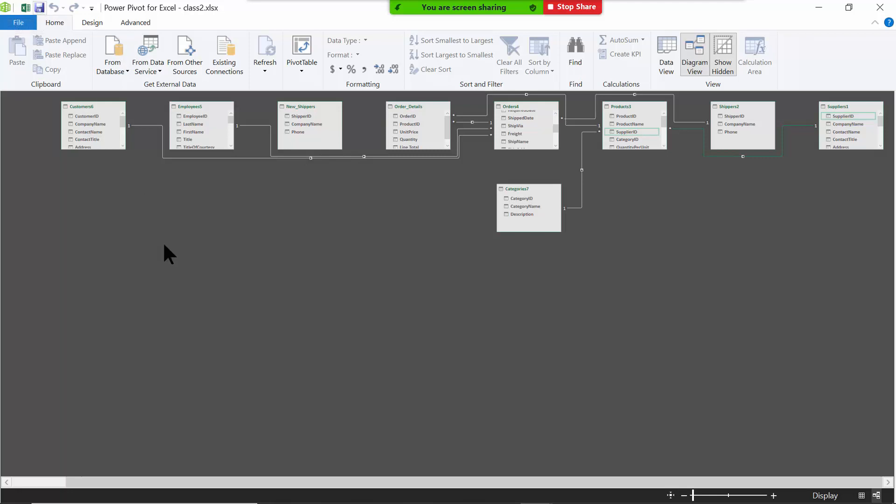
pyautogui.click(880, 8)
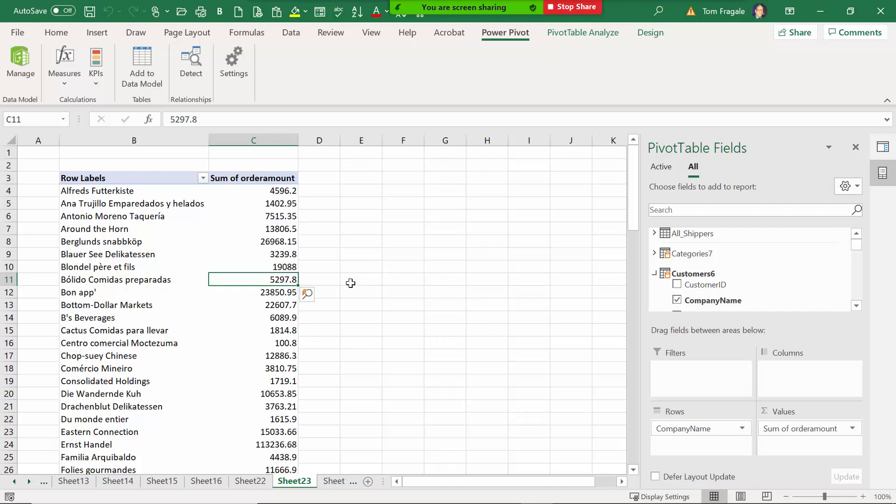
# - Insert a slicer for the PivotTable based on the CompanyName field of the Shippers2 table
pyautogui.click(589, 32)
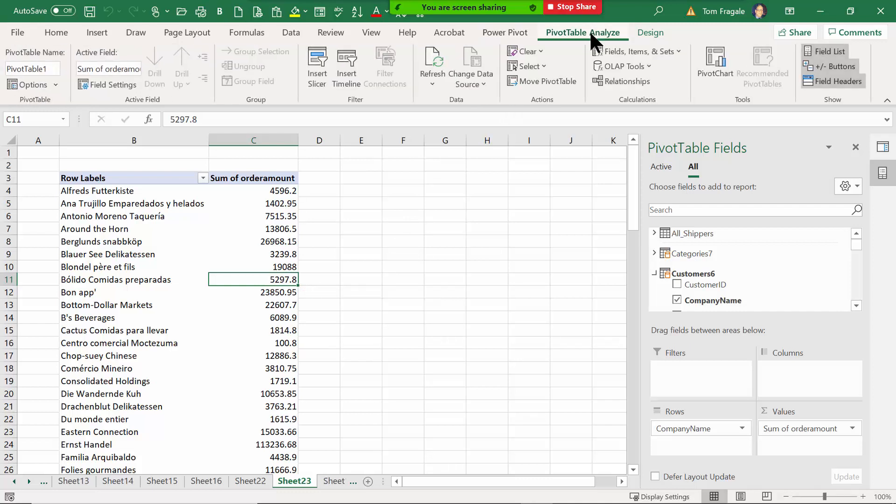
pyautogui.click(311, 81)
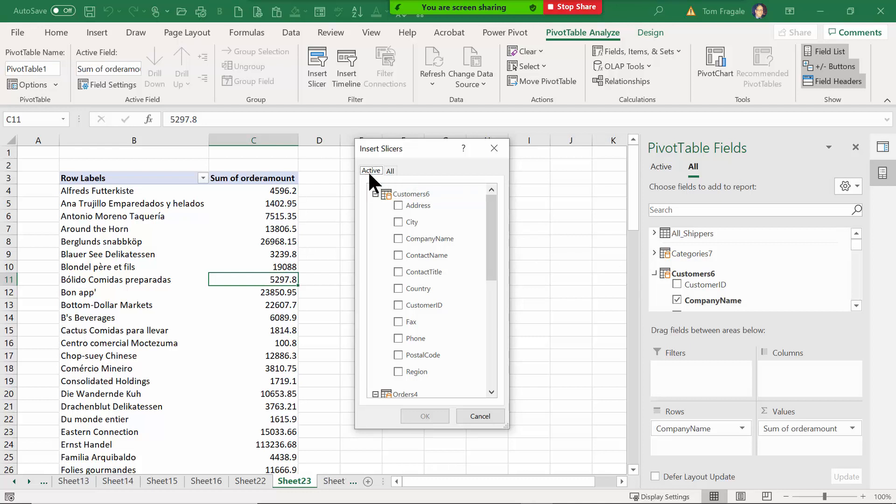
pyautogui.moveTo(489, 209); pyautogui.dragTo(496, 345)
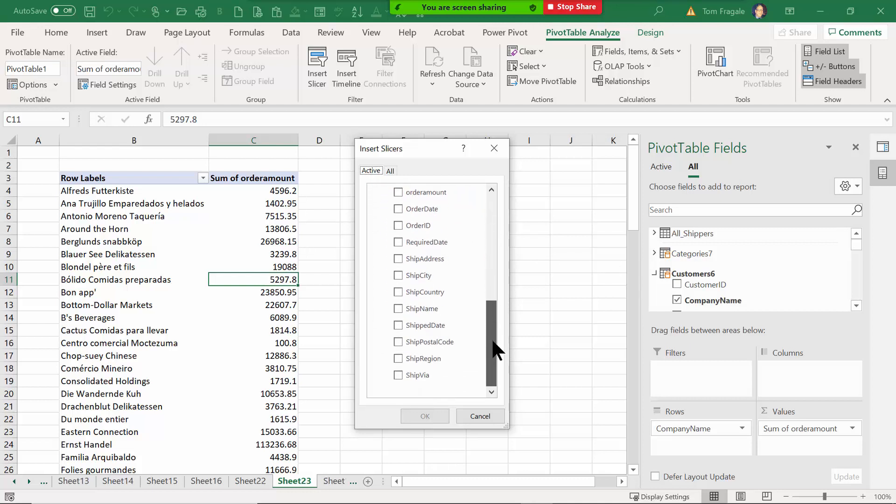
pyautogui.moveTo(497, 299); pyautogui.dragTo(490, 179)
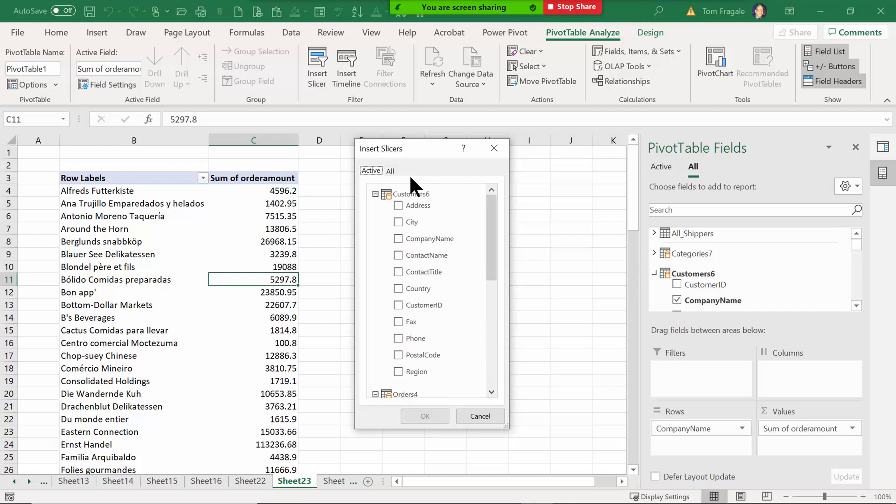
pyautogui.click(388, 171)
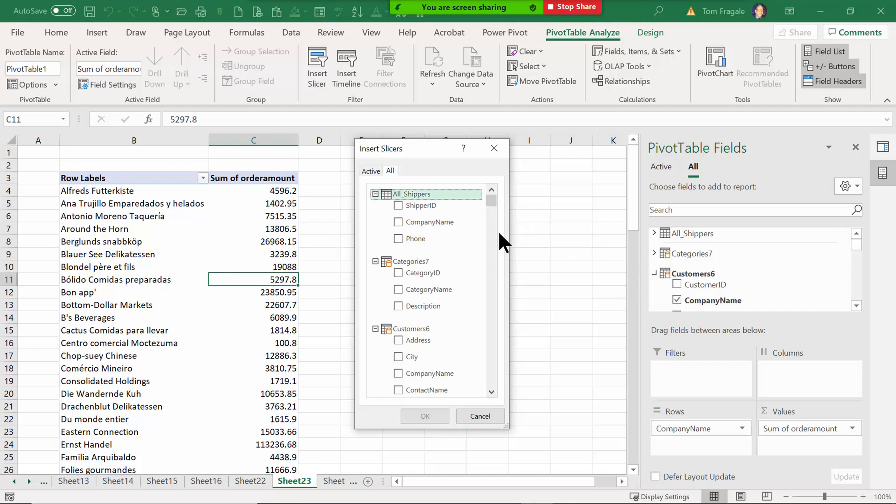
pyautogui.moveTo(490, 197); pyautogui.dragTo(494, 265)
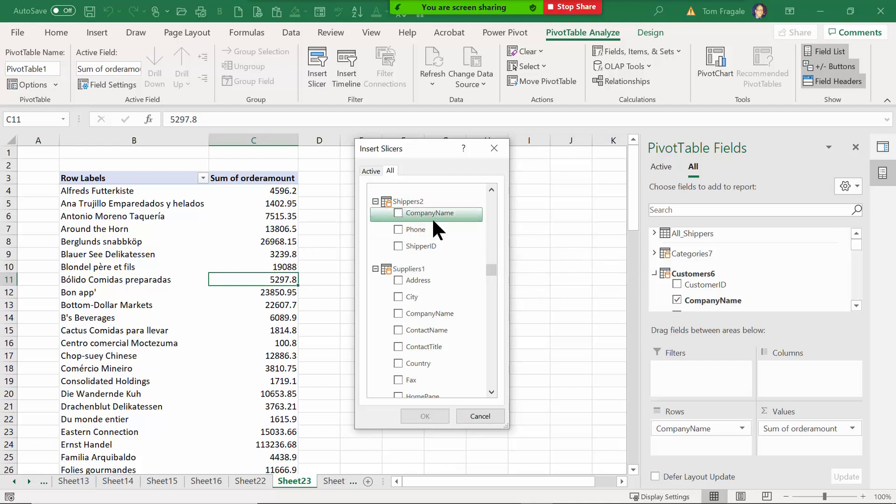
pyautogui.click(398, 214)
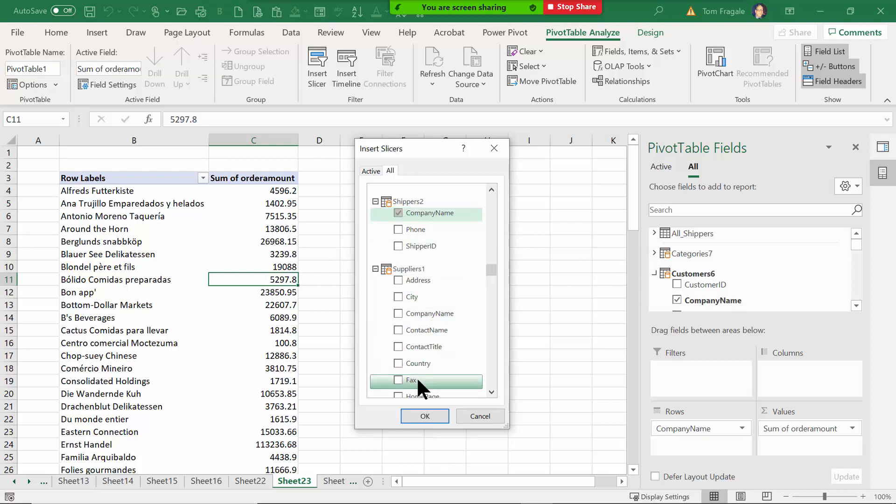
pyautogui.click(423, 416)
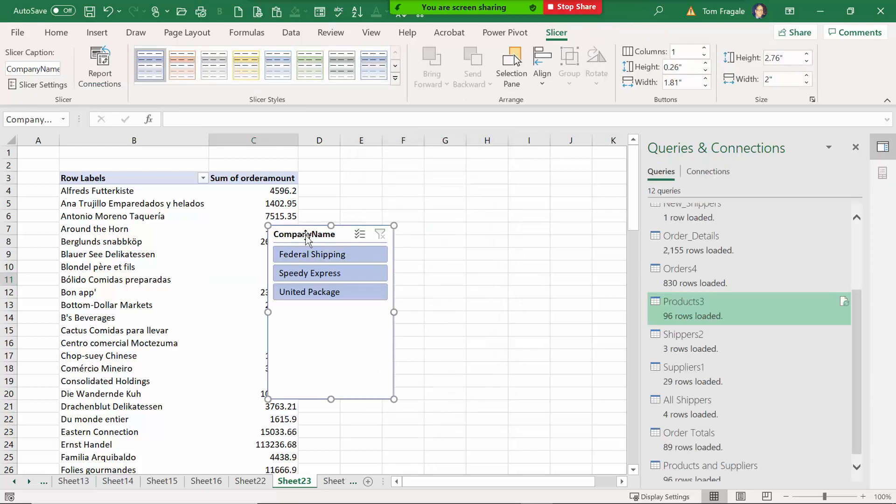
# - Place the CompanyName slicer beside the PivotTable around columns F to H and filter the order amounts to Federal Shipping
pyautogui.moveTo(306, 234); pyautogui.dragTo(426, 184)
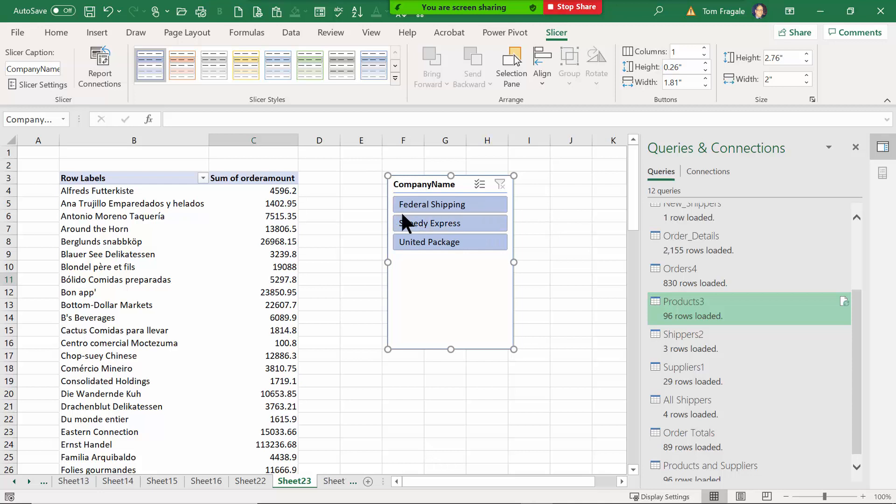
pyautogui.click(428, 204)
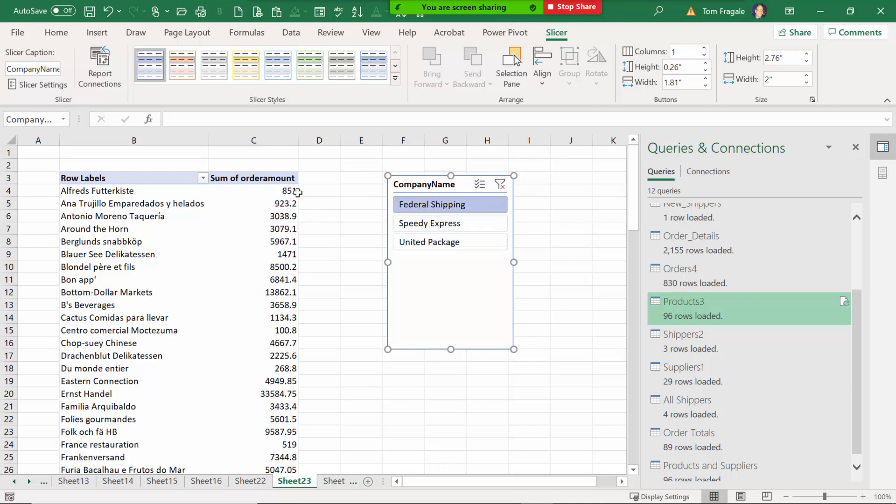
# - Switch the CompanyName slicer between Speedy Express, Federal Shipping and United Package to compare order amounts, finishing on United Package
pyautogui.click(424, 223)
pyautogui.click(424, 241)
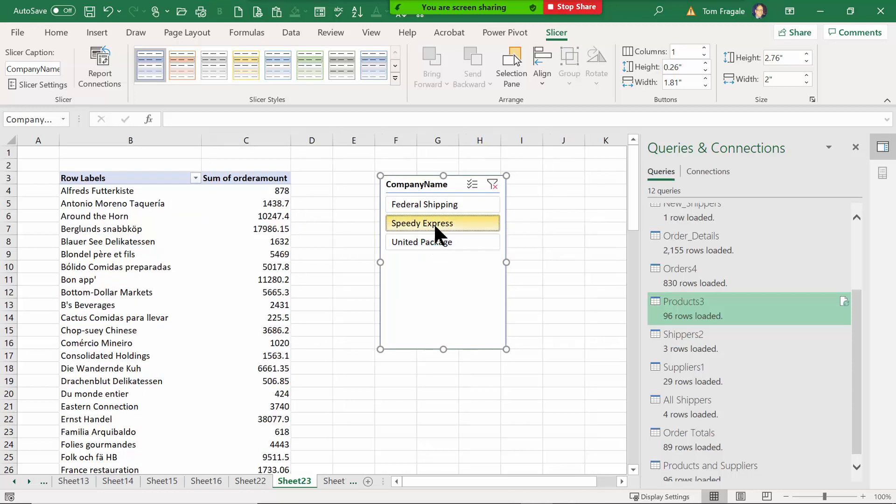
pyautogui.click(433, 222)
pyautogui.click(440, 206)
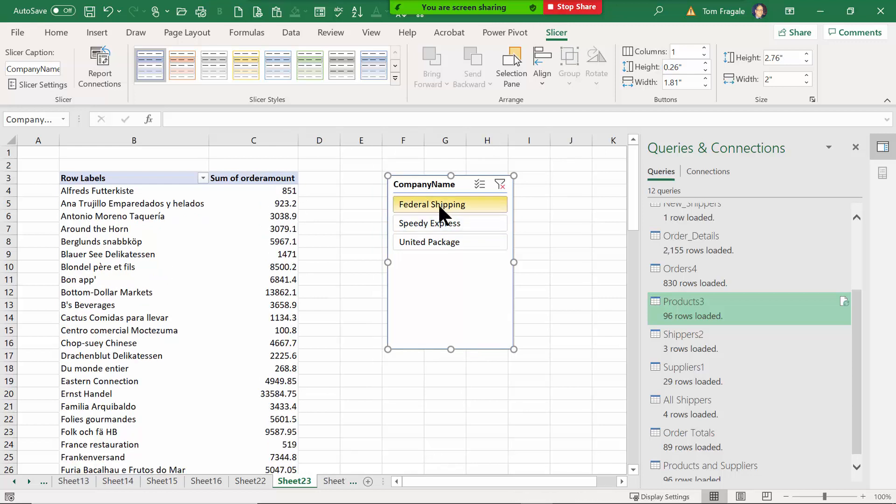
pyautogui.click(429, 222)
pyautogui.click(420, 242)
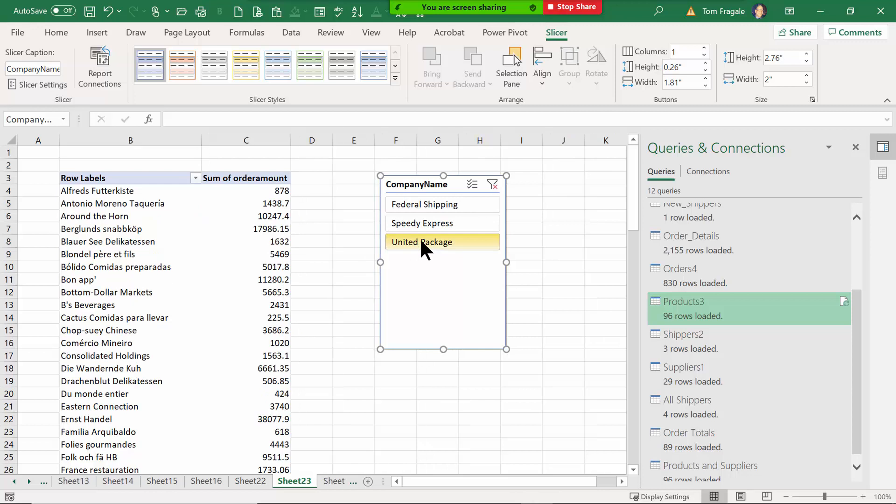
# - Check individual order amounts under United Package, then filter the slicer to Federal Shipping and check Antonio Moreno Taquería's amount
pyautogui.click(274, 223)
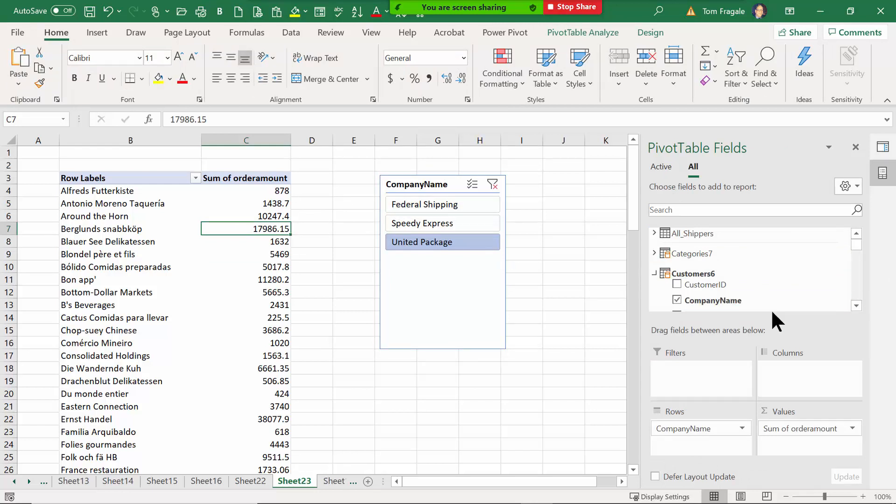
pyautogui.click(270, 258)
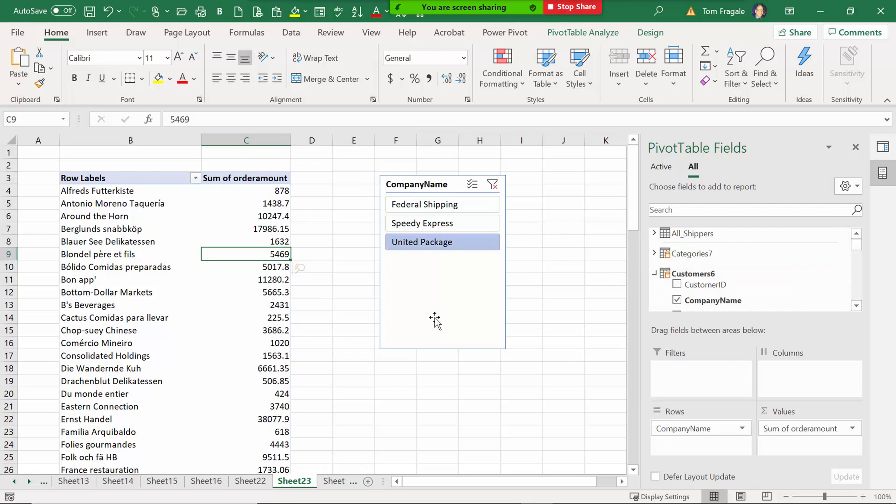
pyautogui.click(214, 269)
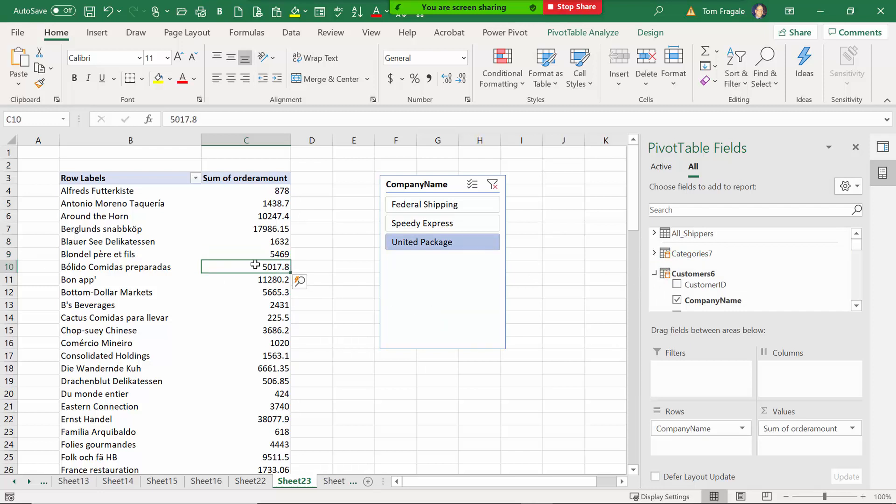
pyautogui.click(427, 221)
pyautogui.click(428, 206)
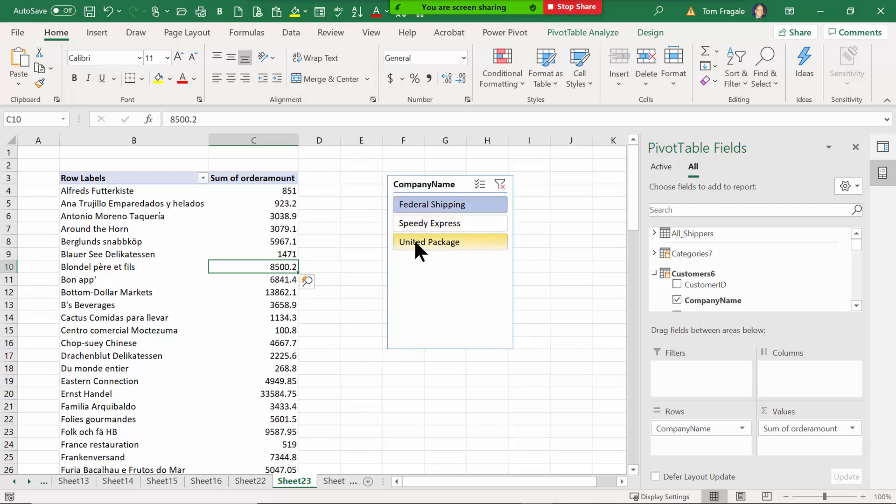
pyautogui.click(116, 217)
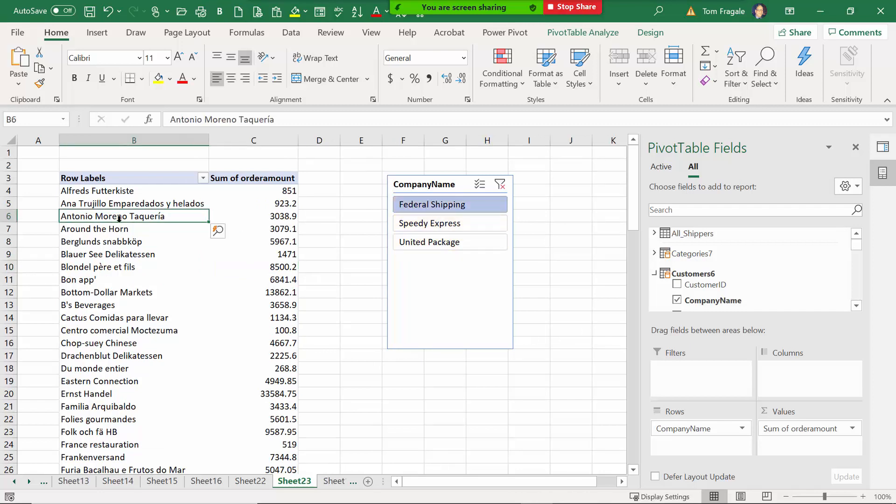
pyautogui.click(269, 213)
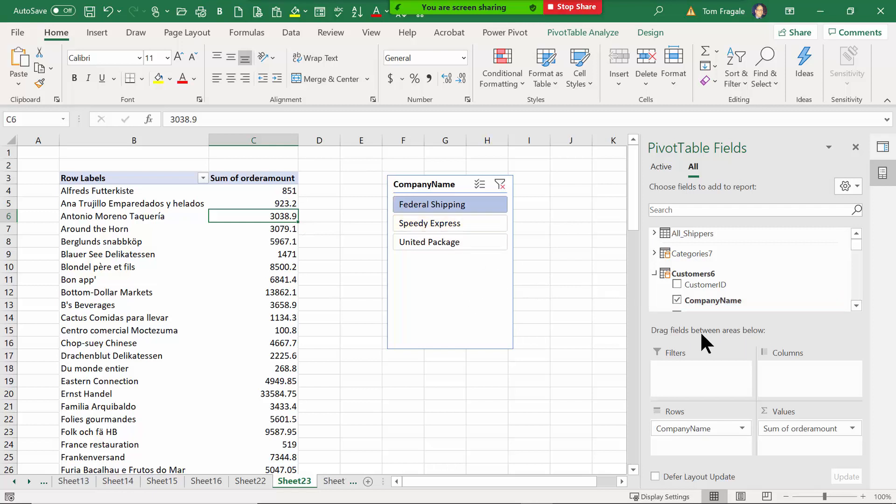
# - Shift the CompanyName slicer slightly upward, try its United Package filter, and clear the slicer's filter to include all shippers
pyautogui.click(500, 184)
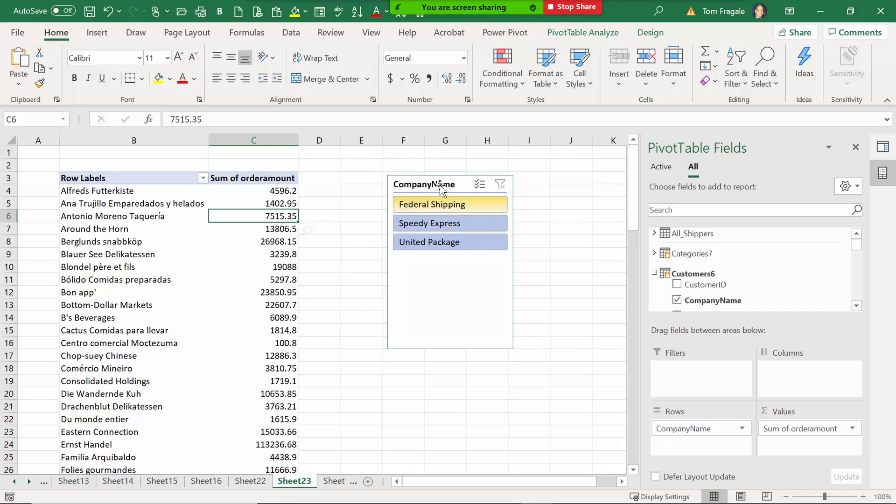
pyautogui.moveTo(440, 186); pyautogui.dragTo(445, 178)
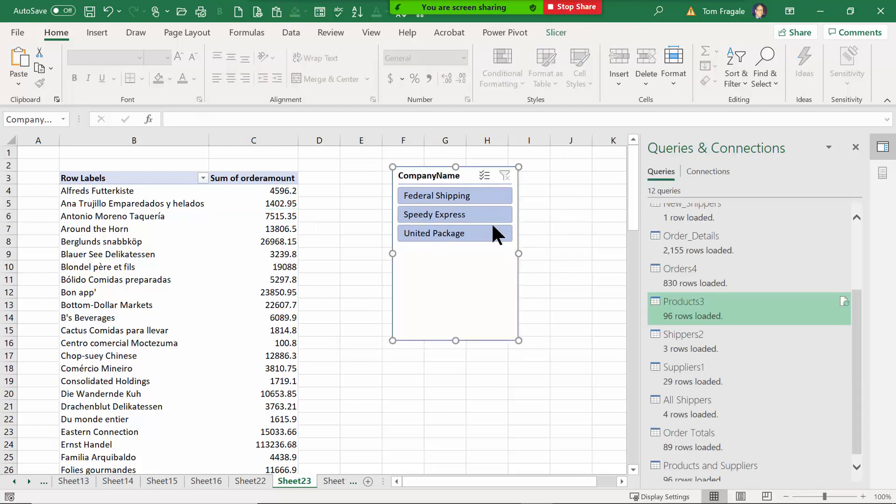
pyautogui.click(495, 233)
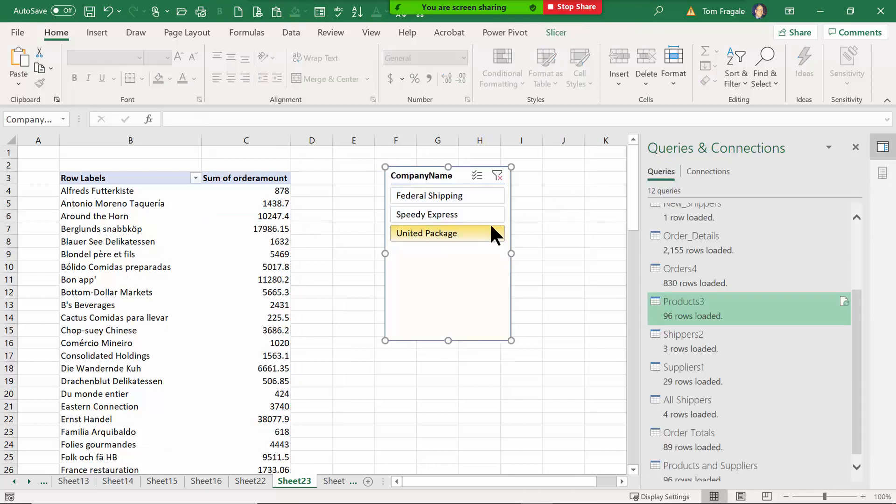
pyautogui.click(504, 178)
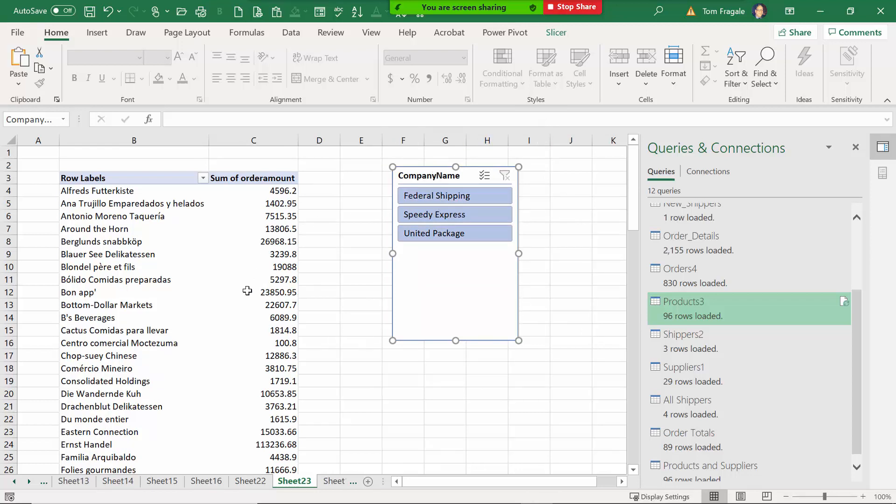
# - Insert an OrderDate timeline from the Orders4 table for the PivotTable and place it over the slicer's lower part
pyautogui.click(266, 217)
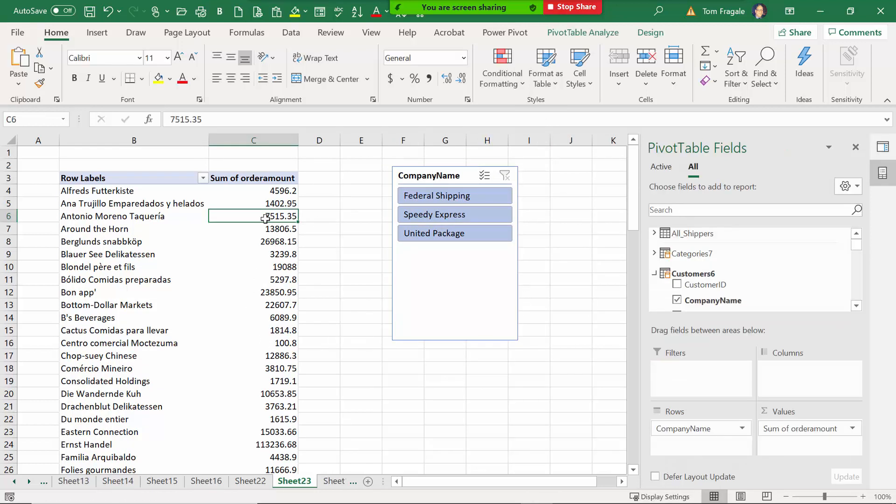
pyautogui.moveTo(265, 218)
pyautogui.click(592, 32)
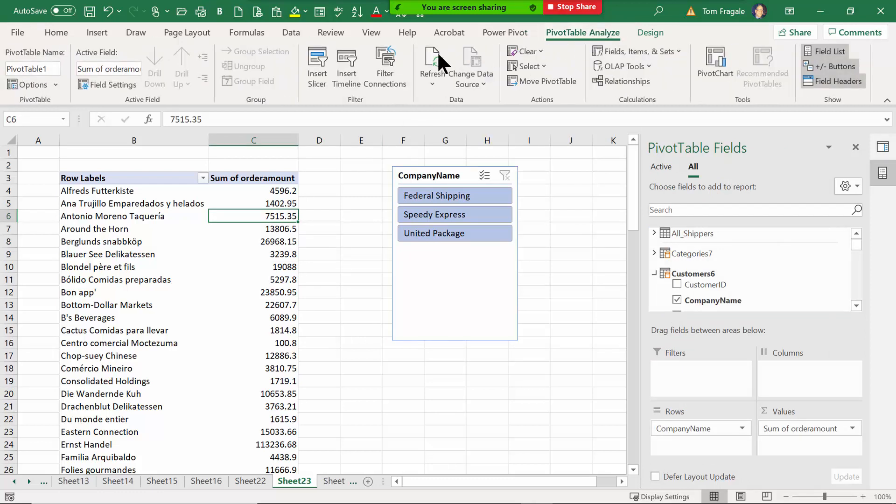
pyautogui.click(350, 75)
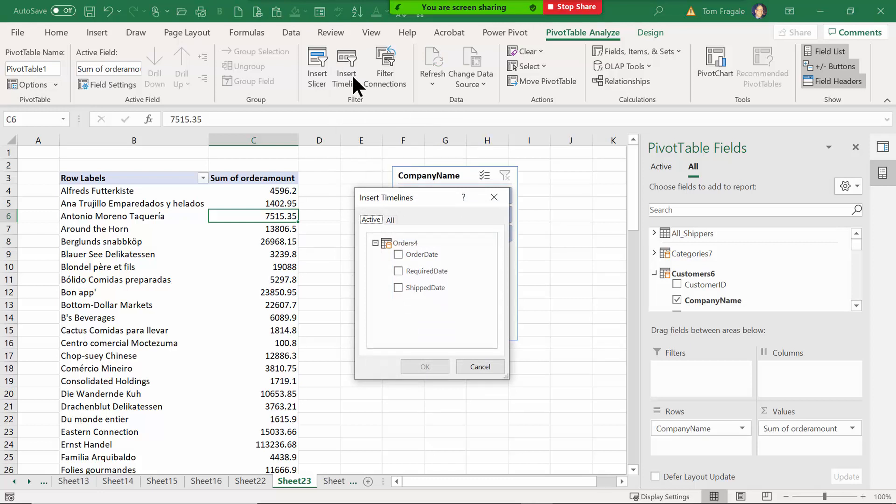
pyautogui.click(399, 253)
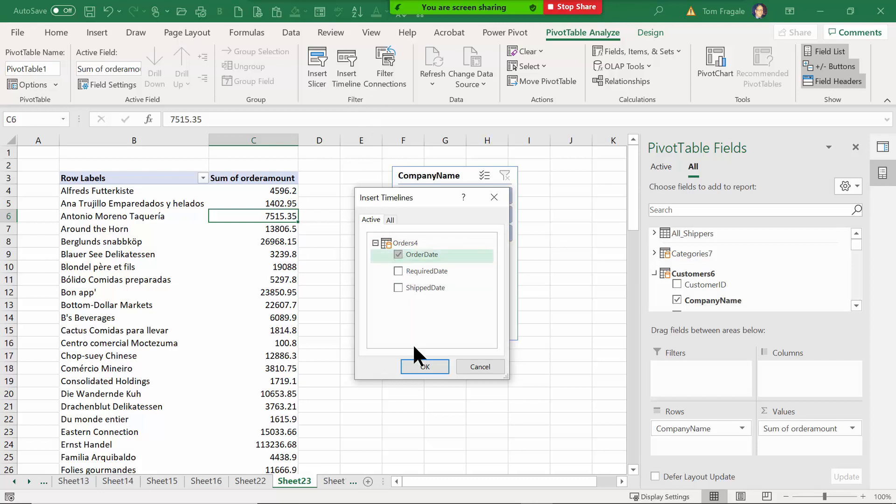
pyautogui.click(413, 368)
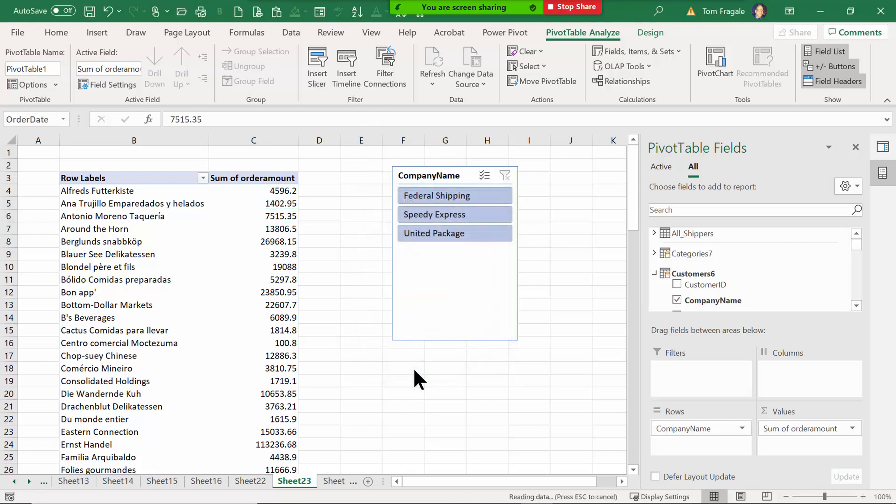
pyautogui.moveTo(313, 281); pyautogui.dragTo(449, 276)
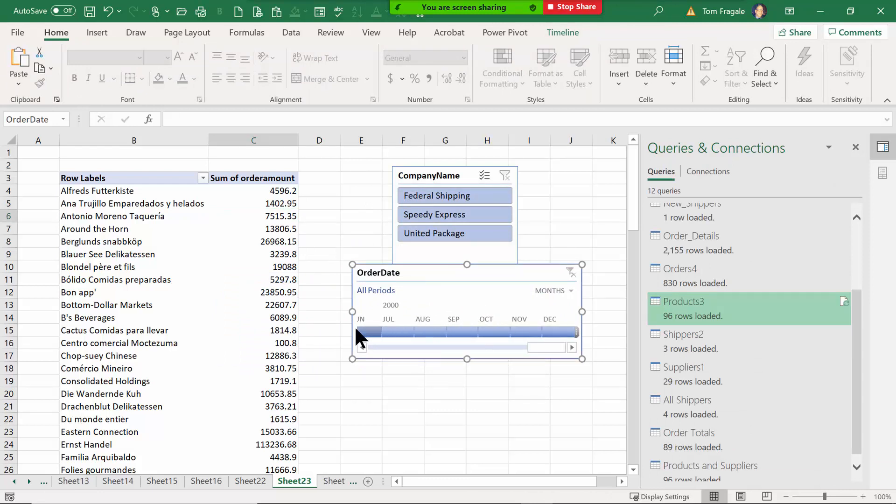
# - Set the OrderDate timeline to years and filter the order amounts to 1998
pyautogui.click(562, 293)
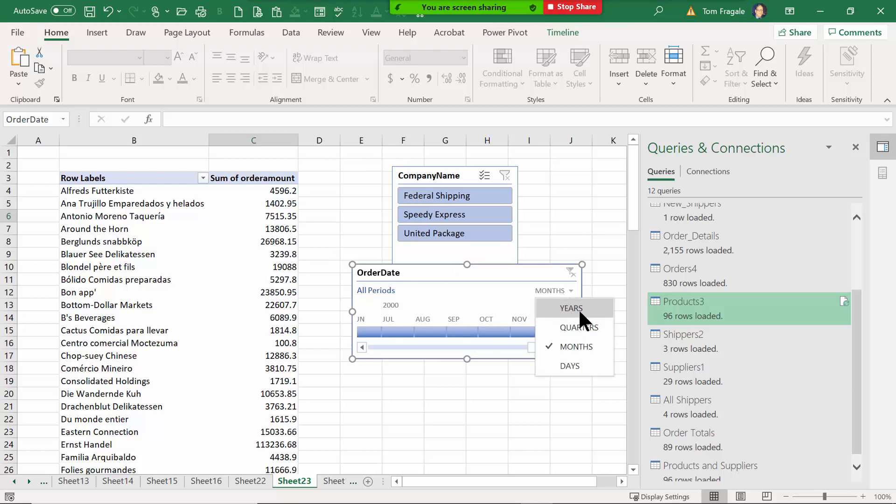
pyautogui.click(571, 309)
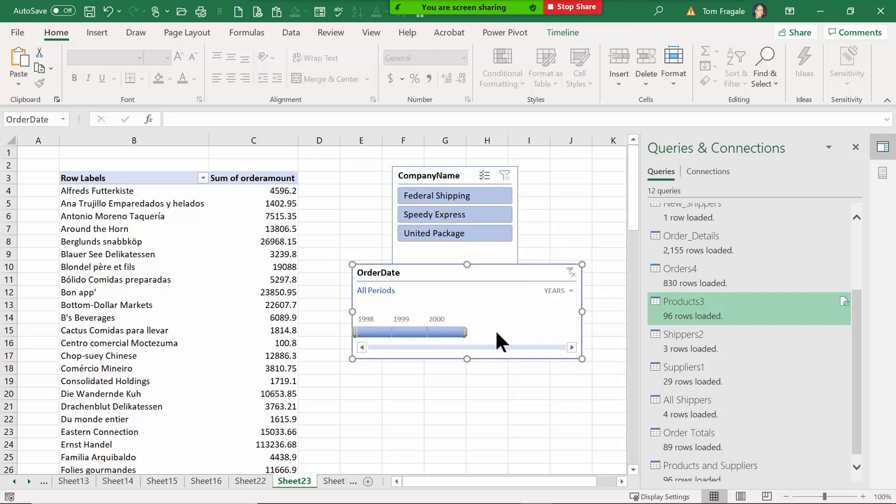
pyautogui.click(375, 333)
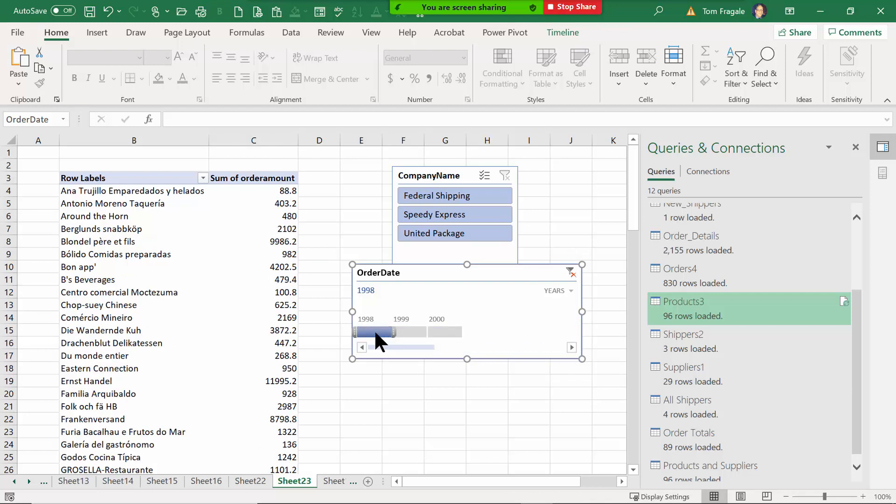
# - Cycle the OrderDate timeline through 1999, 2000 and 1998 to compare the yearly order amounts, finishing on 1998
pyautogui.click(404, 333)
pyautogui.click(438, 331)
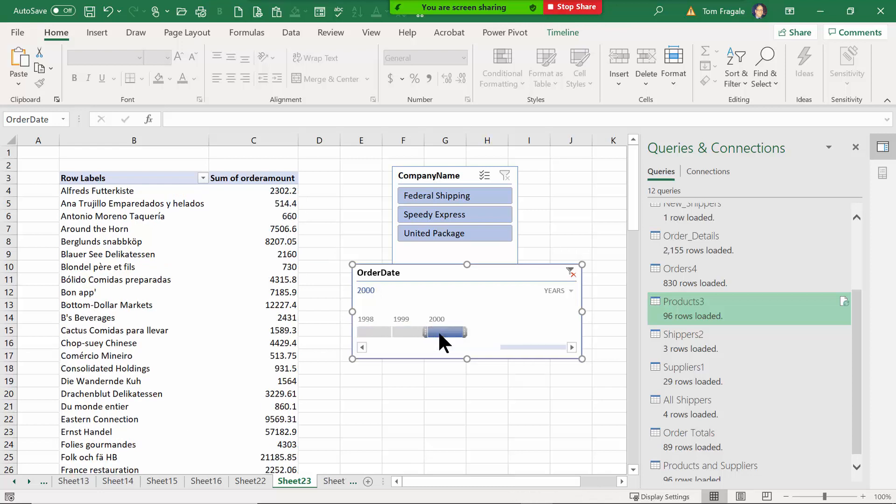
pyautogui.click(407, 330)
pyautogui.click(380, 330)
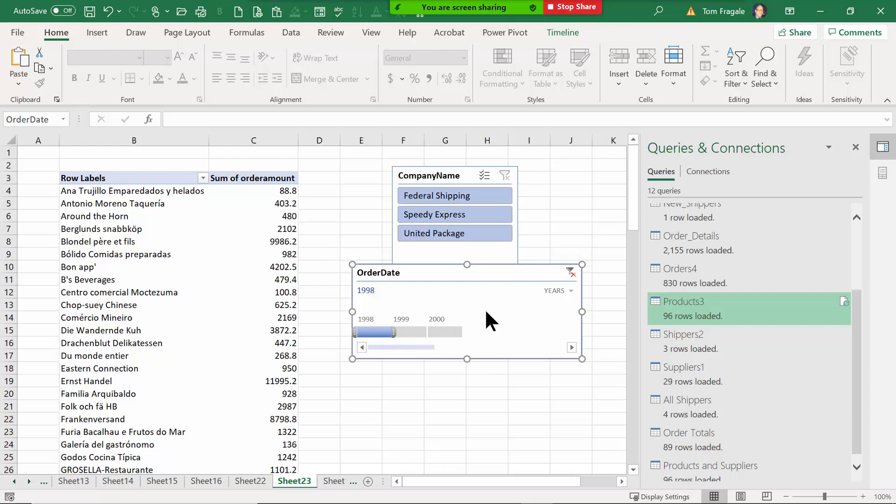
pyautogui.click(415, 331)
pyautogui.click(447, 331)
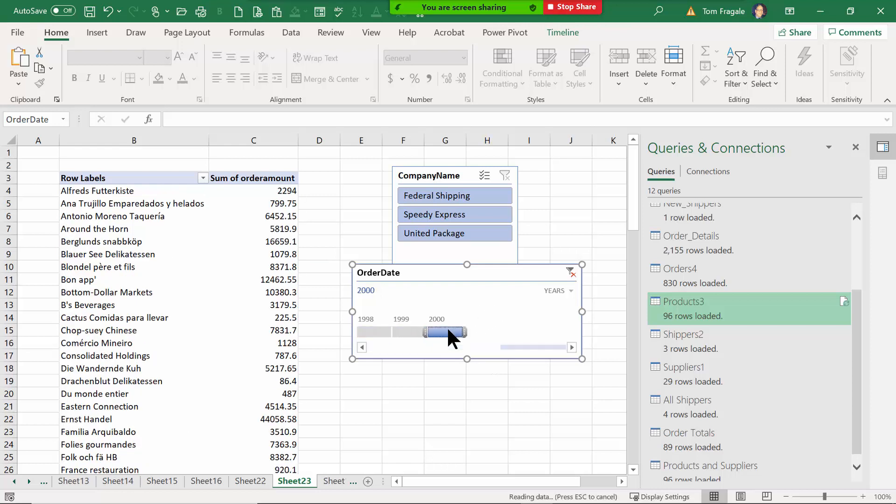
pyautogui.click(407, 332)
pyautogui.click(374, 330)
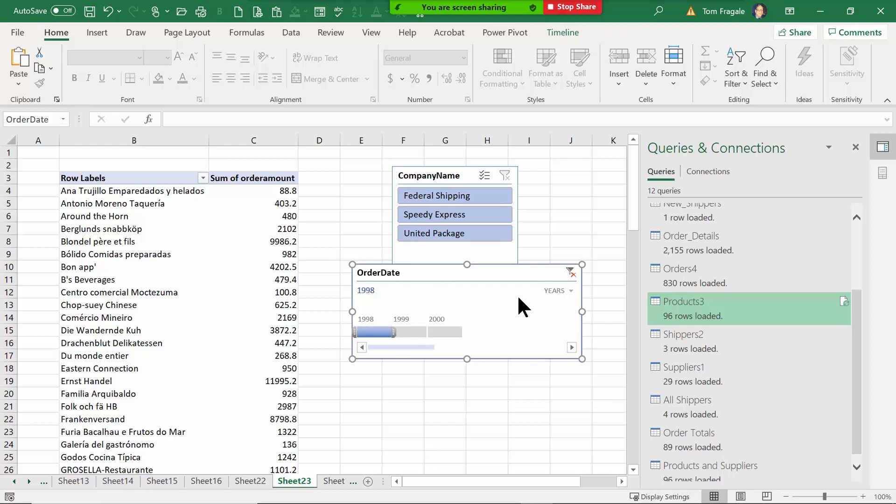
# - Clear the OrderDate timeline's filter, then delete both the timeline and the CompanyName slicer
pyautogui.click(571, 271)
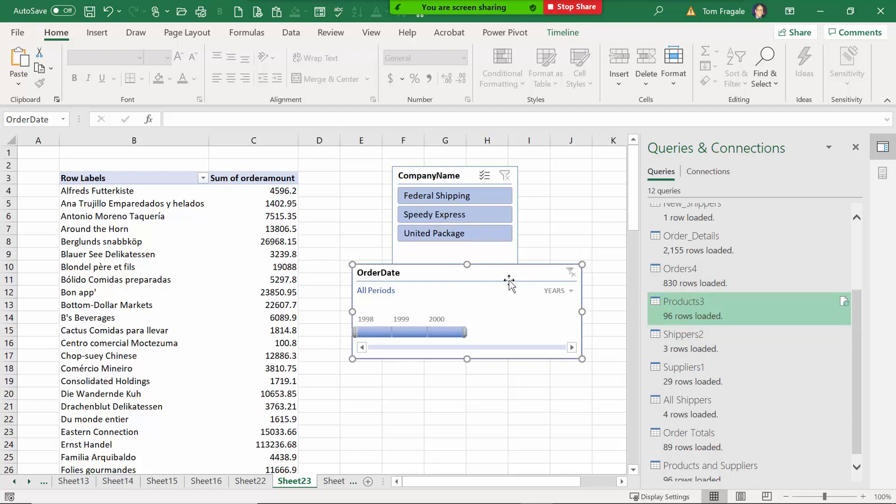
pyautogui.press('Delete')
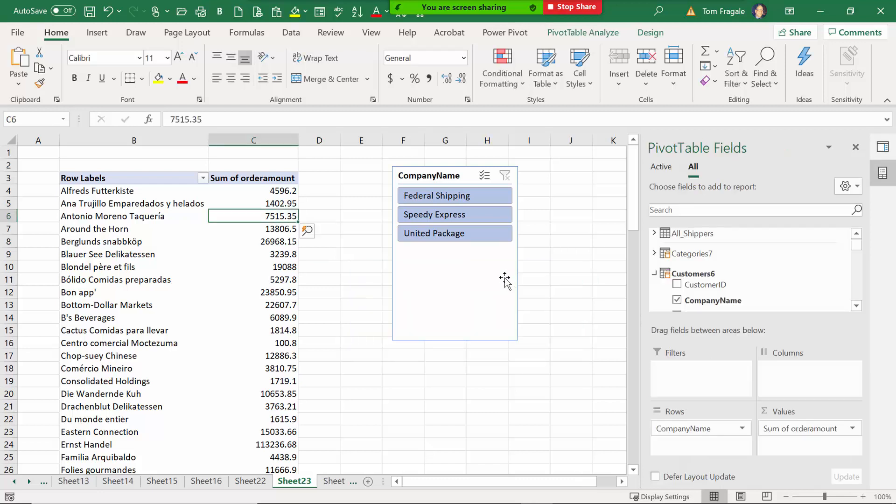
pyautogui.click(455, 180)
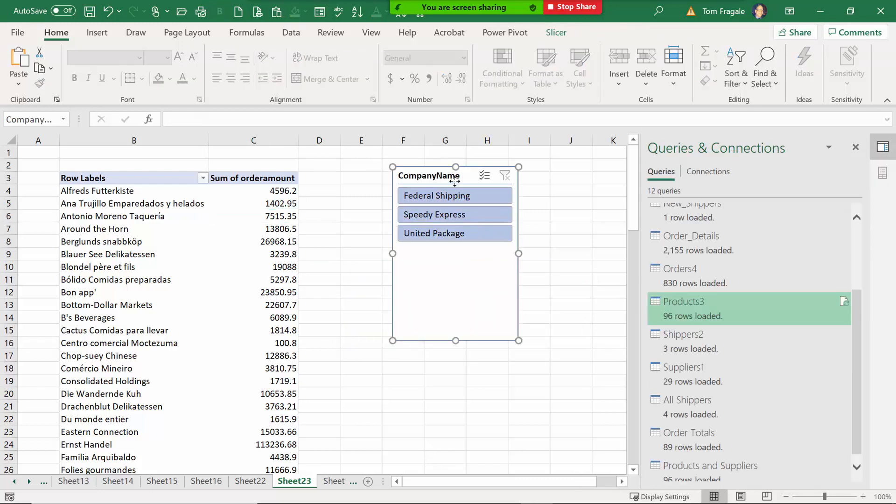
pyautogui.press('Delete')
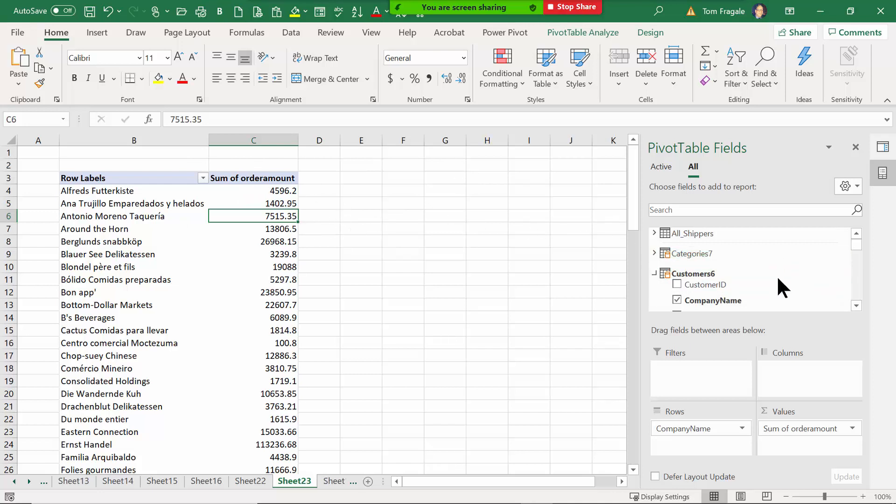
# - Add the OrderDate field of the Orders4 table to the PivotTable's columns
pyautogui.click(859, 303)
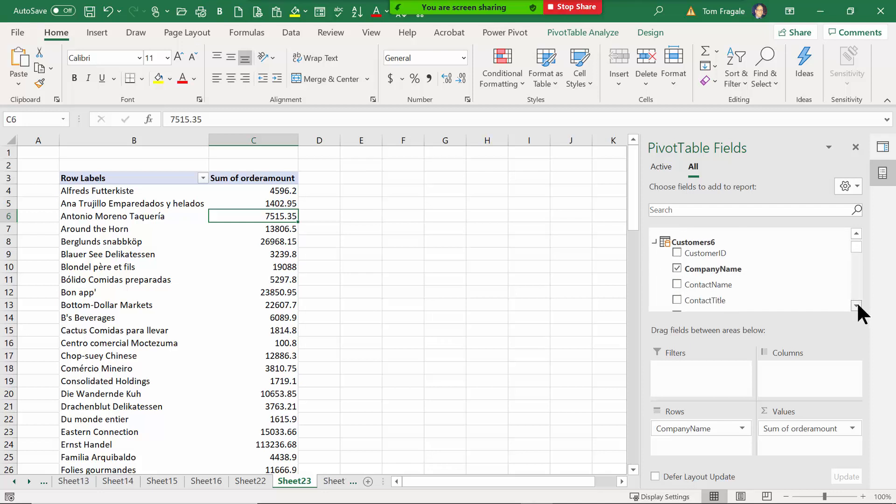
pyautogui.click(858, 304)
pyautogui.click(857, 303)
pyautogui.click(858, 303)
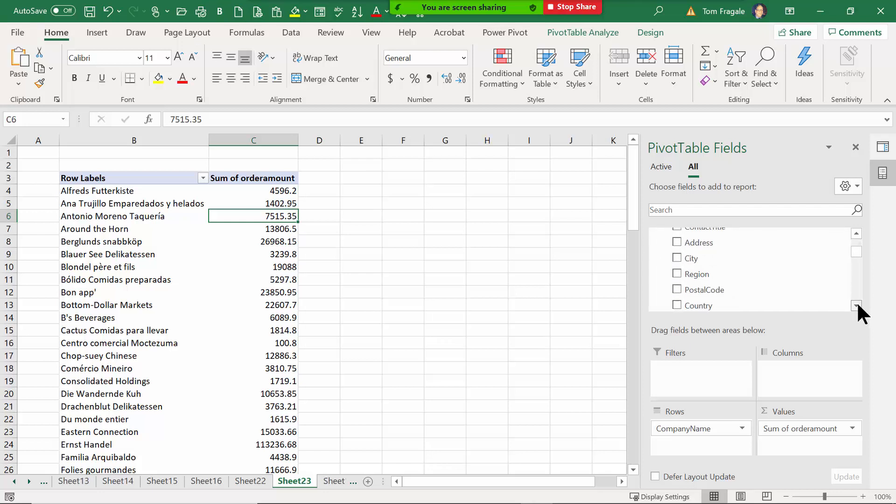
pyautogui.click(858, 304)
pyautogui.click(857, 303)
pyautogui.click(857, 303)
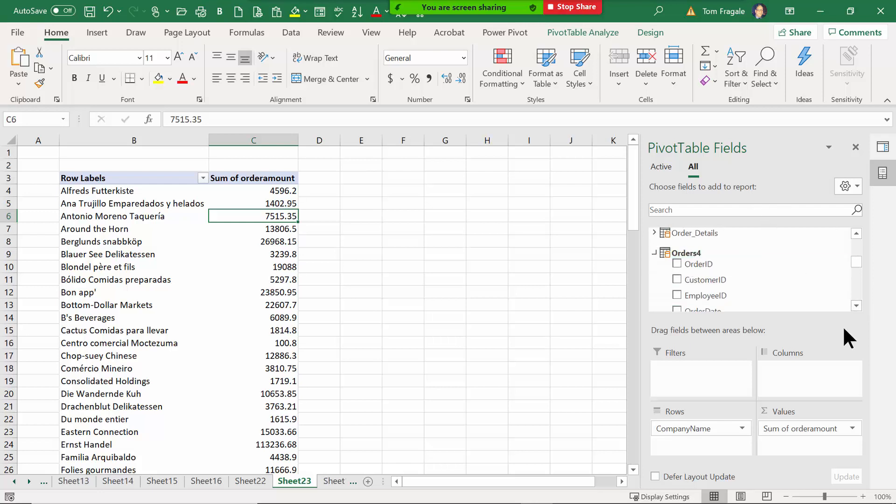
pyautogui.click(857, 304)
pyautogui.click(857, 304)
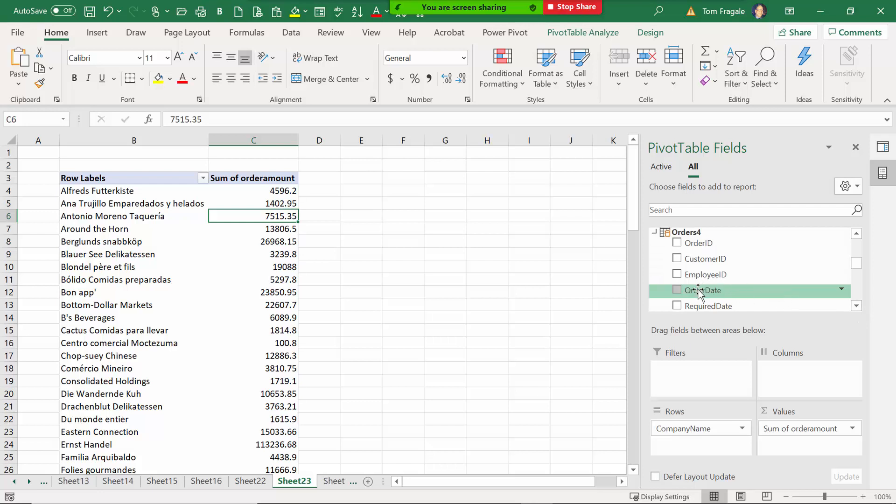
pyautogui.moveTo(699, 293); pyautogui.dragTo(804, 371)
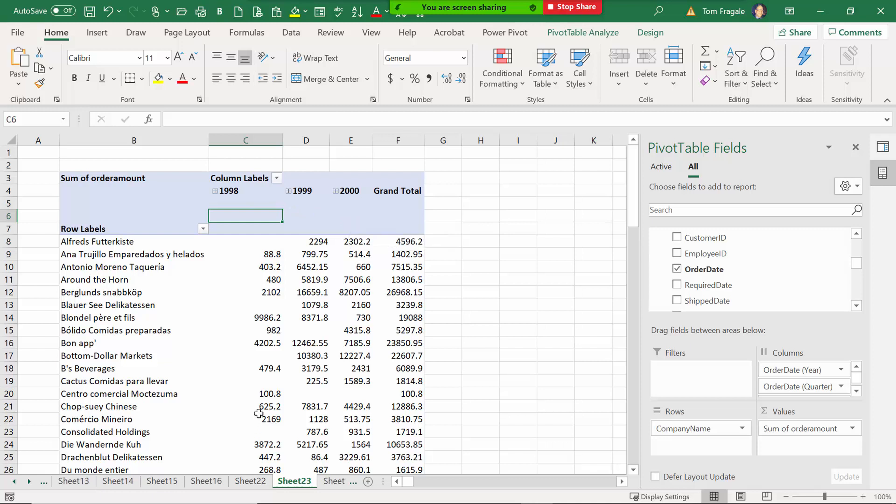
# - Group the OrderDate column labels by Years only, dropping Months and Quarters
pyautogui.click(228, 189)
pyautogui.rightClick(228, 190)
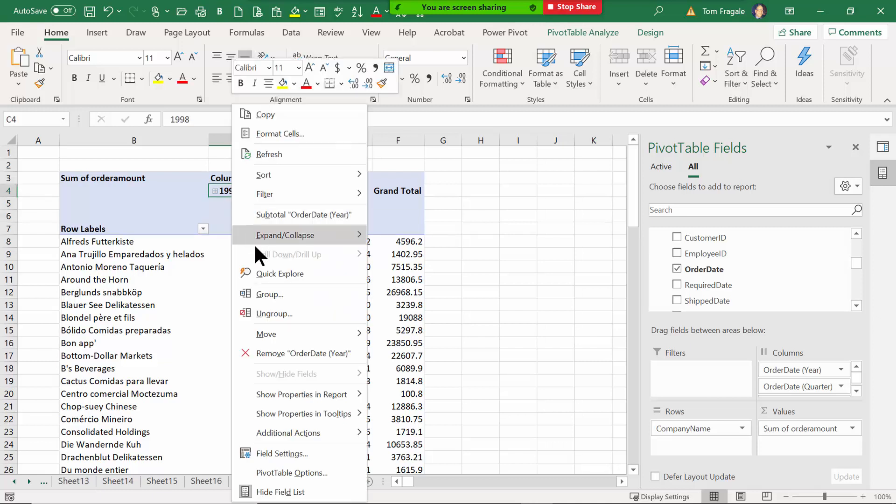
pyautogui.click(278, 290)
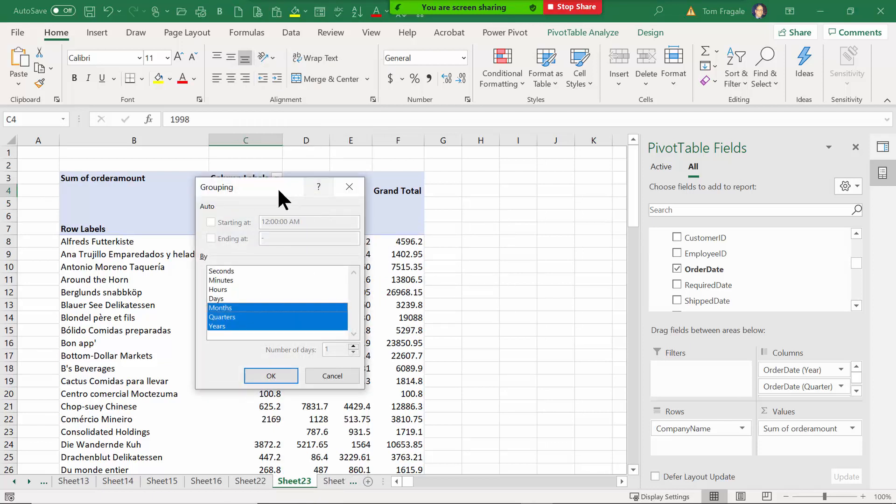
pyautogui.moveTo(278, 190); pyautogui.dragTo(341, 194)
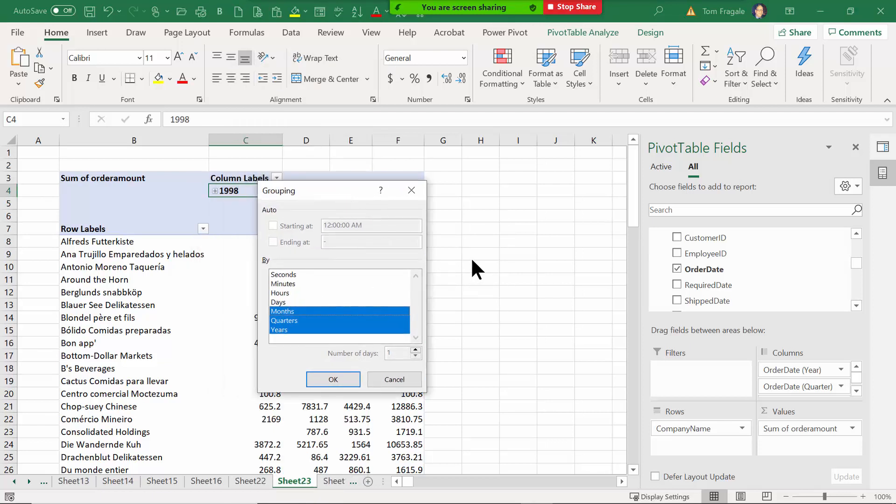
pyautogui.click(309, 311)
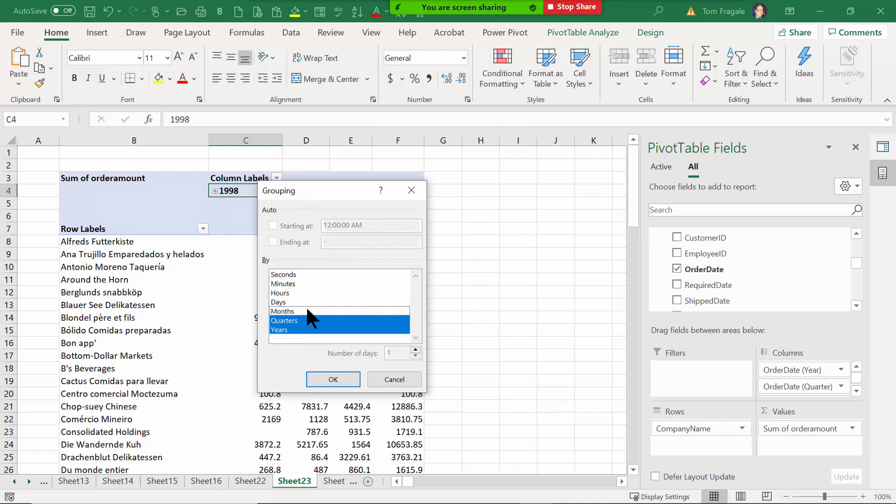
pyautogui.click(308, 320)
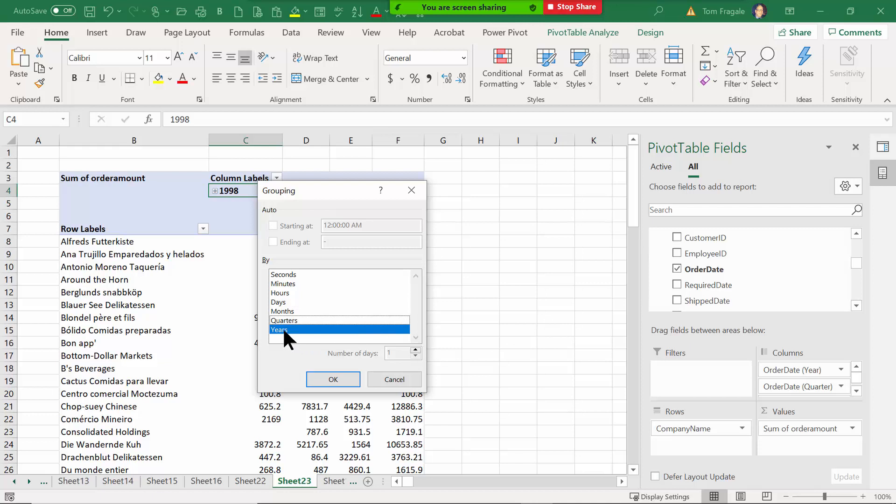
pyautogui.click(332, 380)
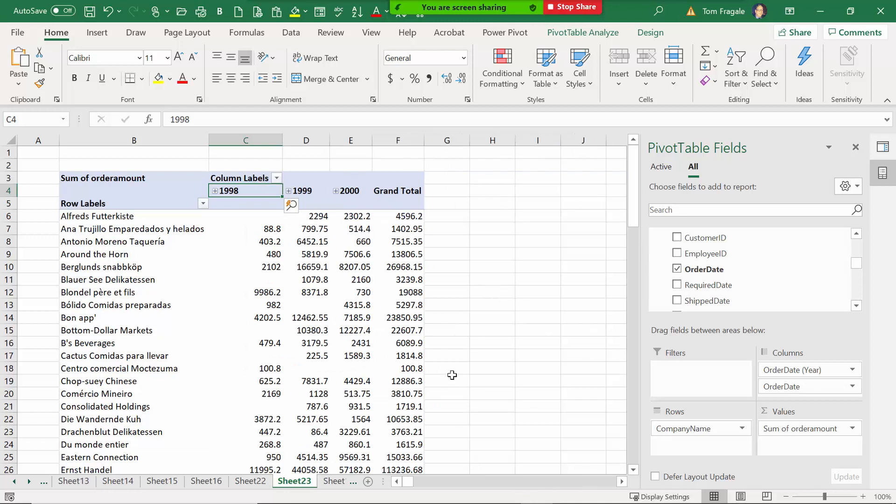
# - Add the Freight field to the PivotTable's values alongside the order amounts, and review the value headings under 1998 and 1999
pyautogui.click(315, 290)
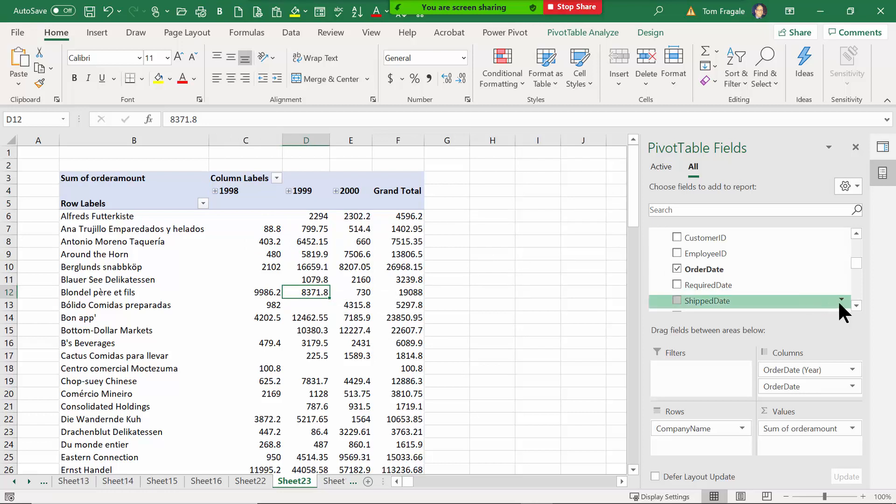
pyautogui.click(856, 306)
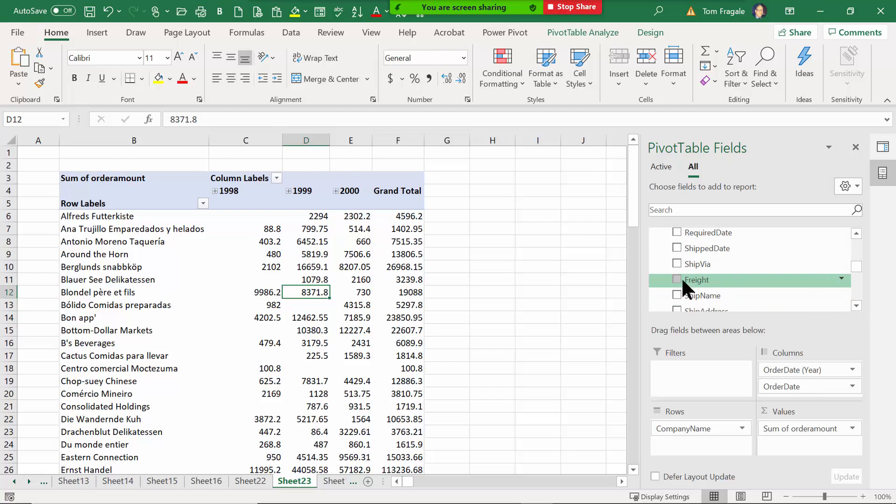
pyautogui.moveTo(687, 280); pyautogui.dragTo(815, 452)
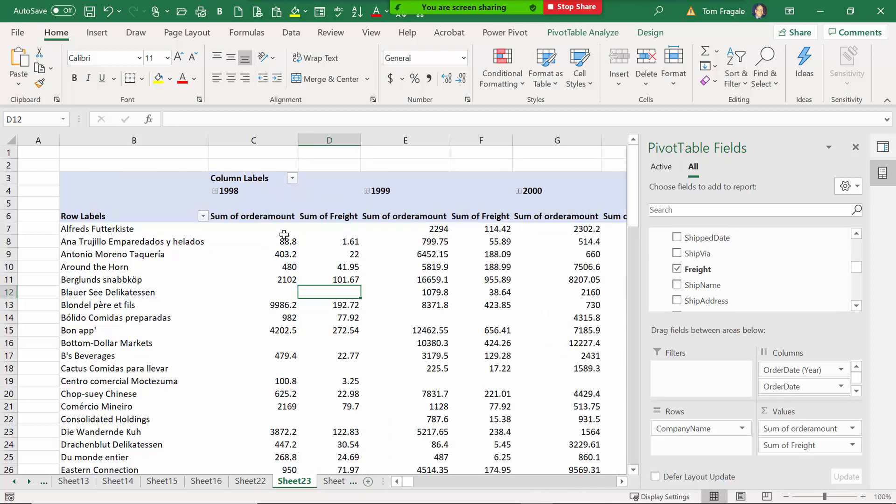
pyautogui.click(235, 215)
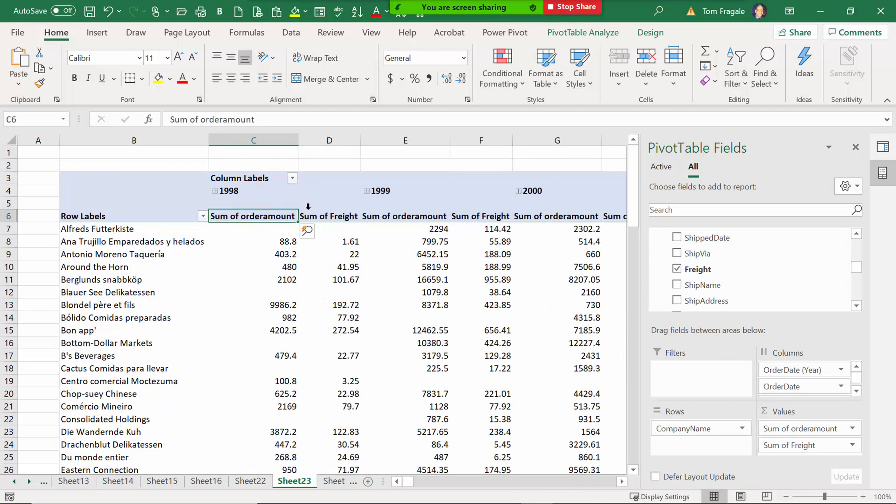
pyautogui.click(334, 215)
pyautogui.click(395, 216)
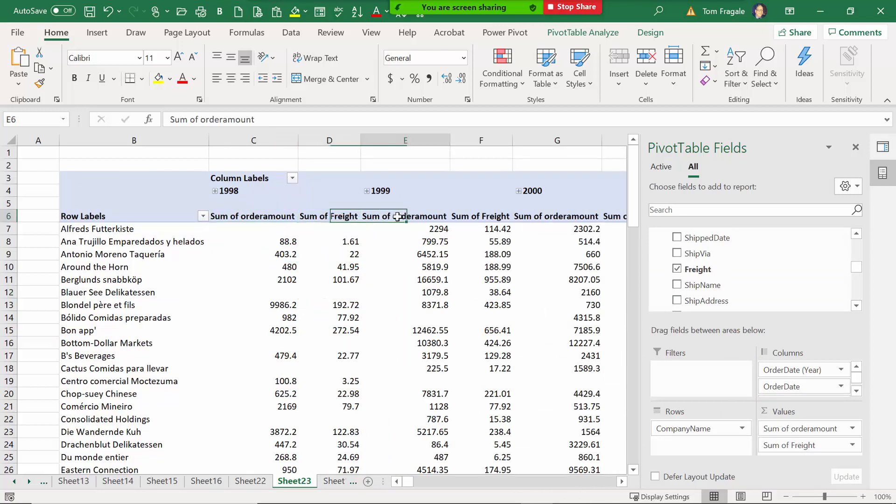
pyautogui.click(475, 219)
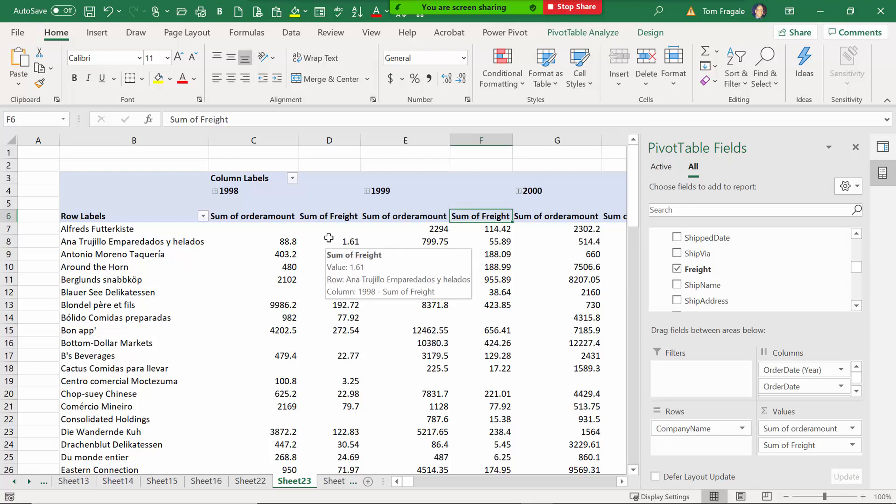
pyautogui.click(261, 218)
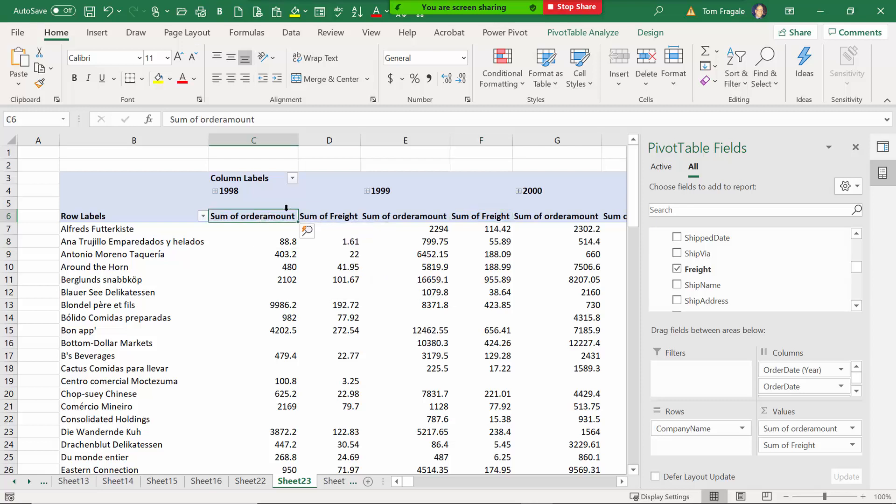
pyautogui.click(416, 216)
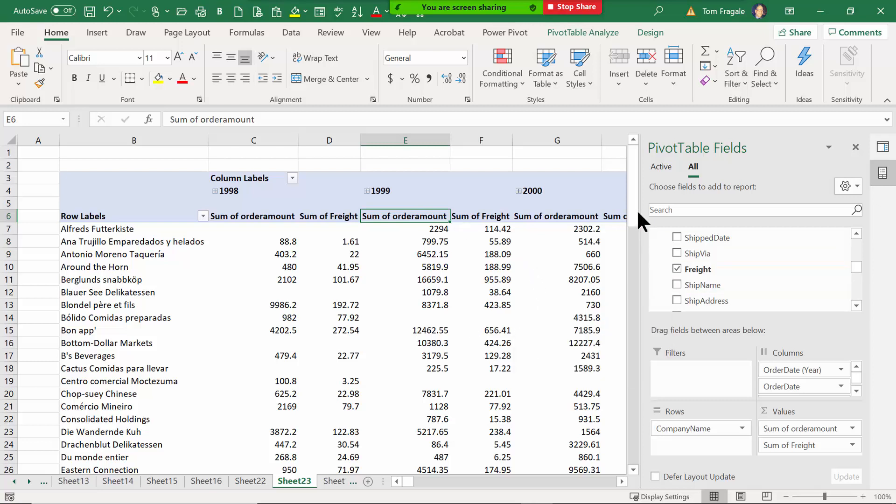
# - Start a new set based on the column items and delete its 1998 Sum of orderamount row
pyautogui.click(592, 31)
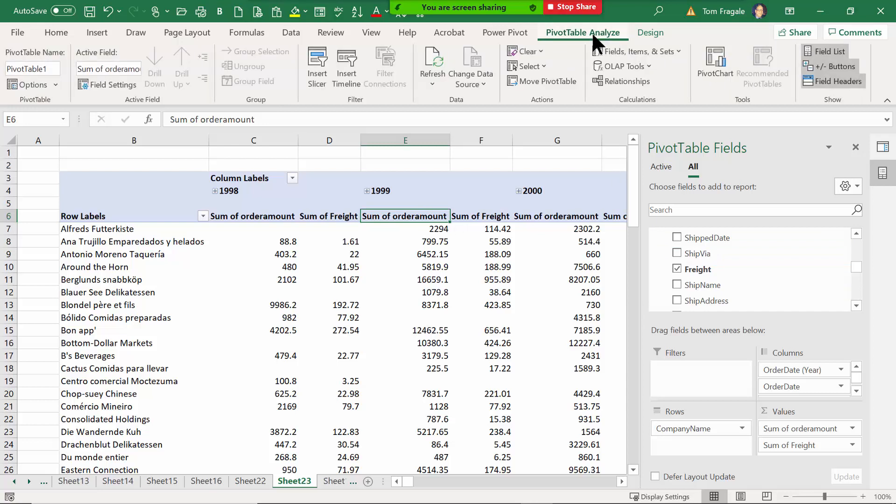
pyautogui.click(644, 50)
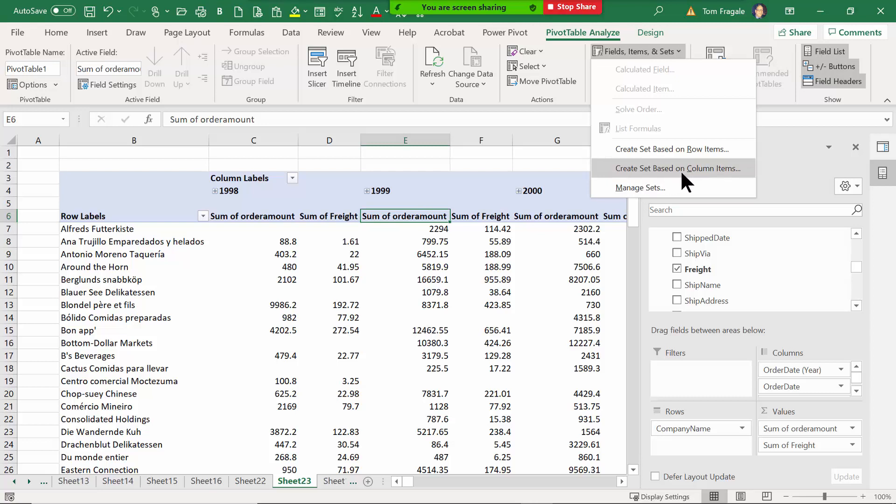
pyautogui.click(709, 169)
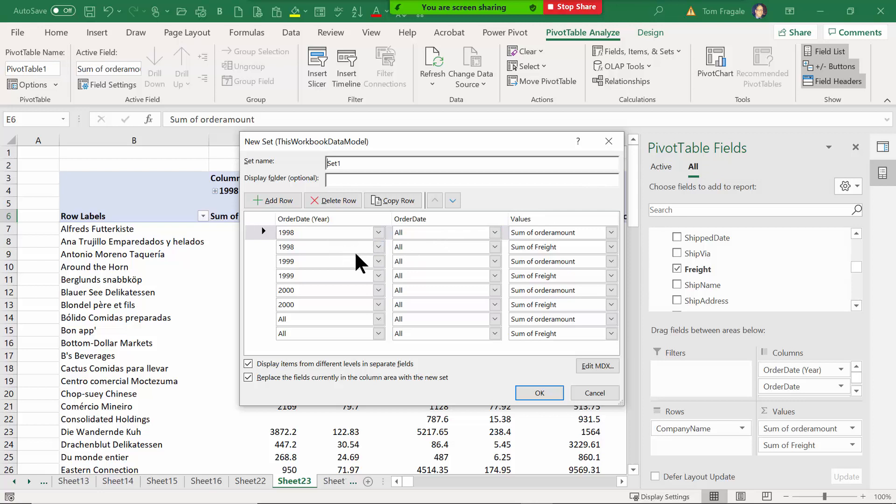
pyautogui.click(314, 232)
pyautogui.click(315, 232)
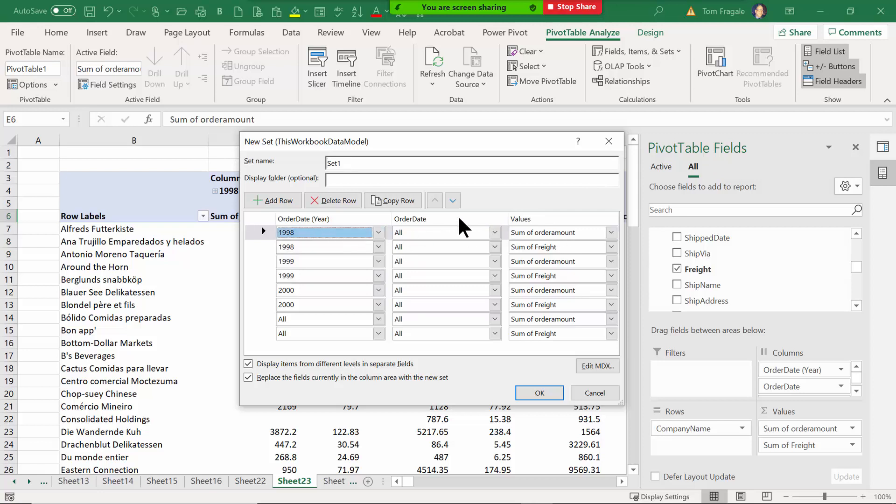
pyautogui.click(327, 200)
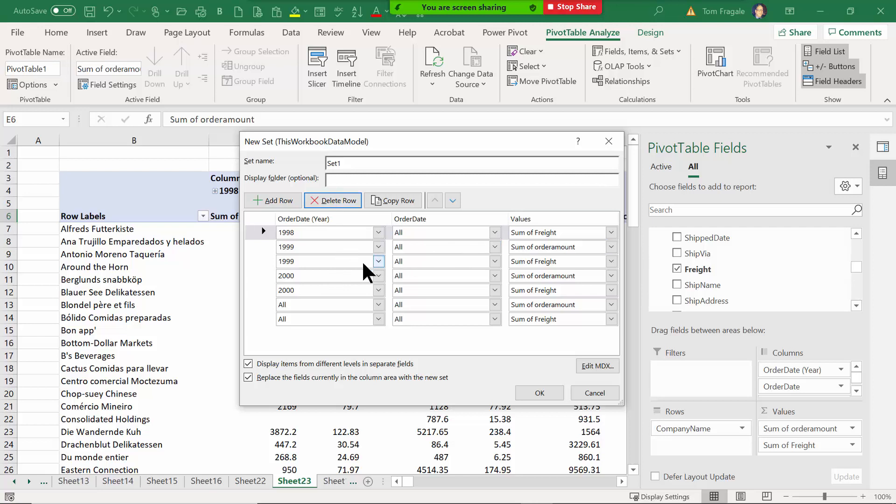
# - Delete the 1999 Sum of Freight row from the set and create it, replacing the current column fields
pyautogui.click(298, 257)
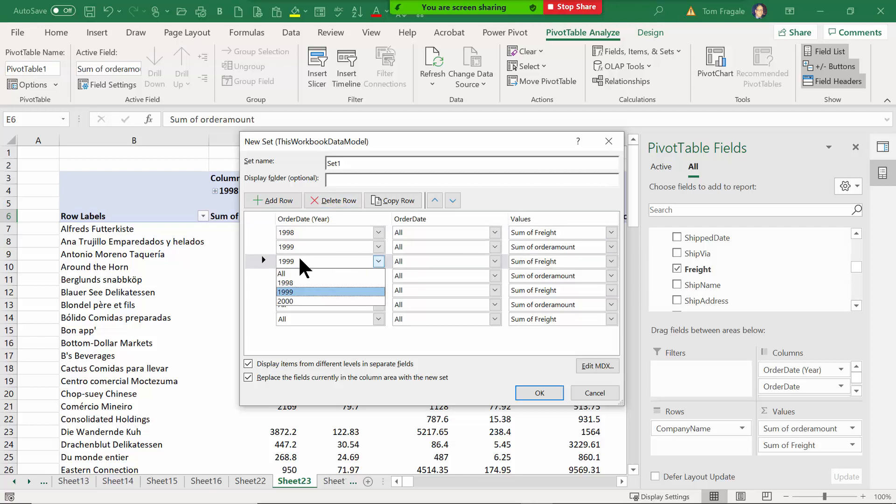
pyautogui.click(298, 257)
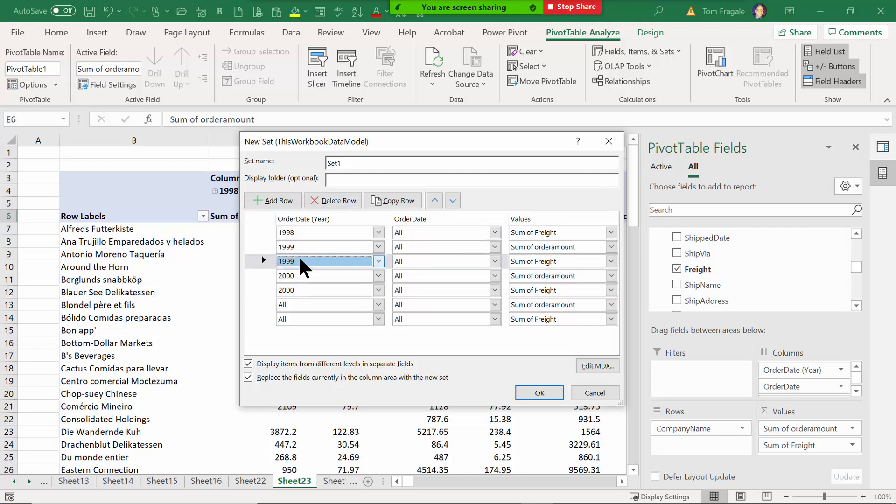
pyautogui.click(337, 200)
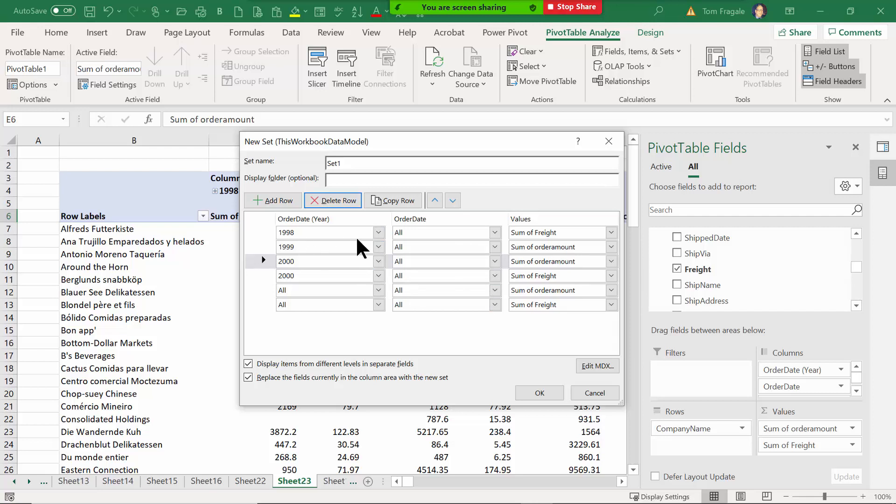
pyautogui.click(535, 393)
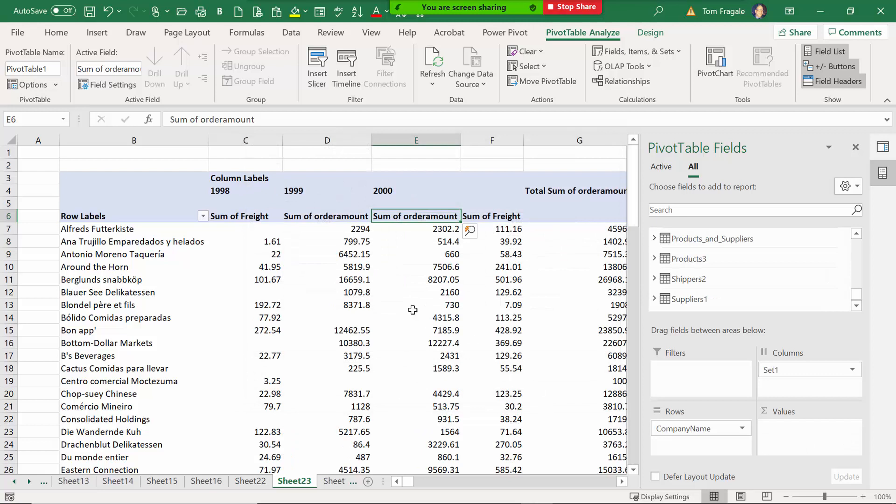
pyautogui.click(257, 217)
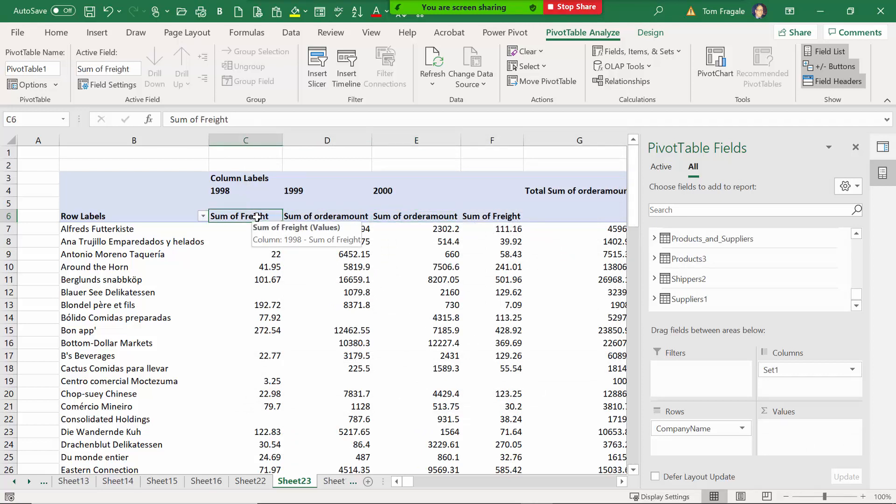
pyautogui.click(336, 217)
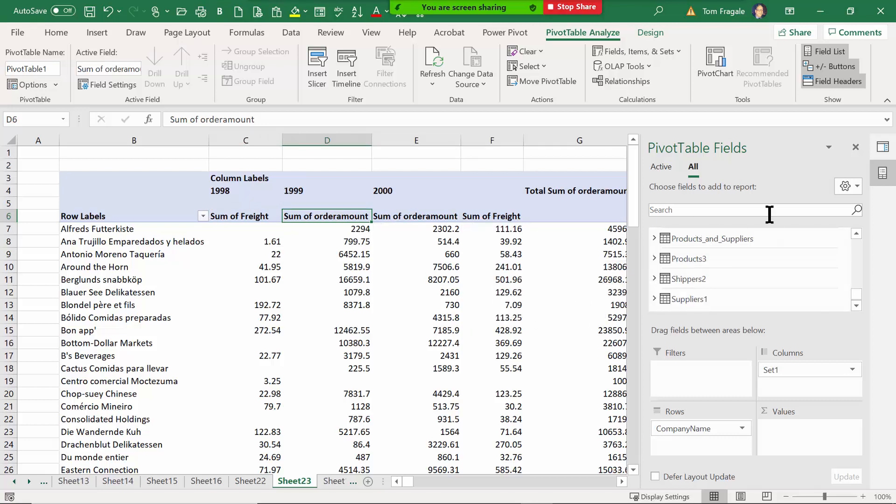
pyautogui.click(652, 52)
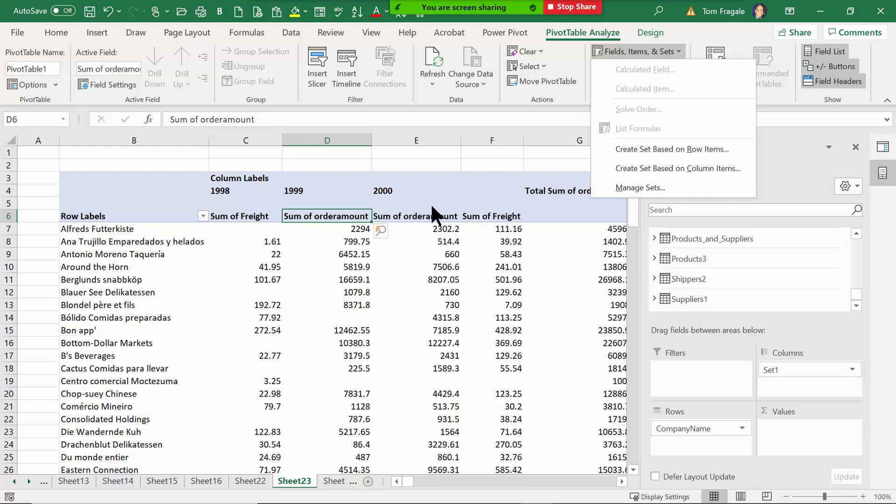
pyautogui.click(519, 287)
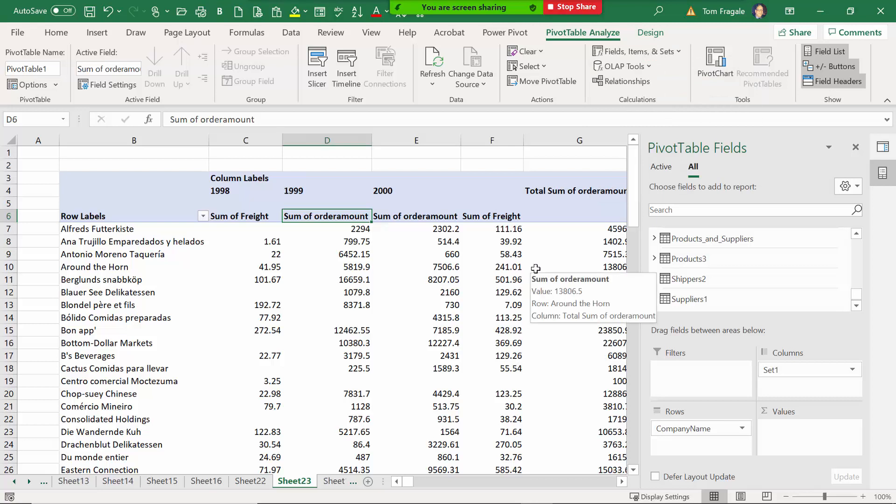
pyautogui.click(648, 51)
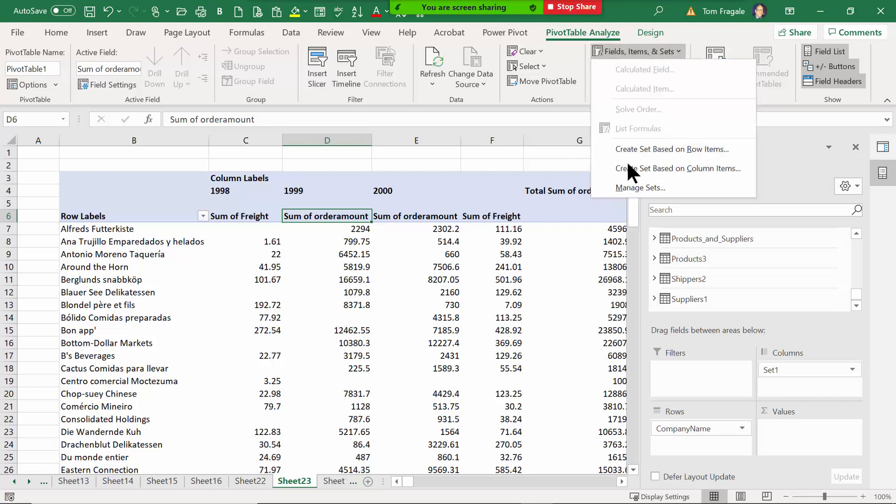
pyautogui.click(577, 306)
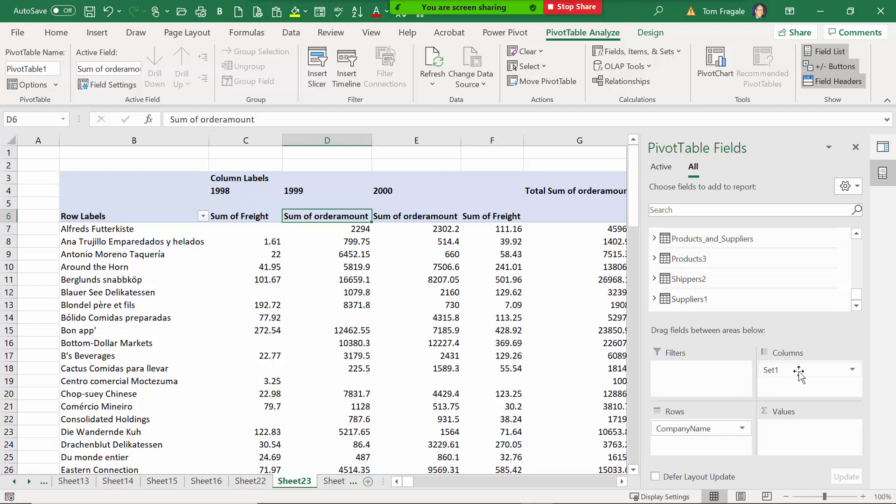
# - Remove Set1 from the PivotTable's columns and save the workbook
pyautogui.moveTo(799, 372); pyautogui.dragTo(750, 275)
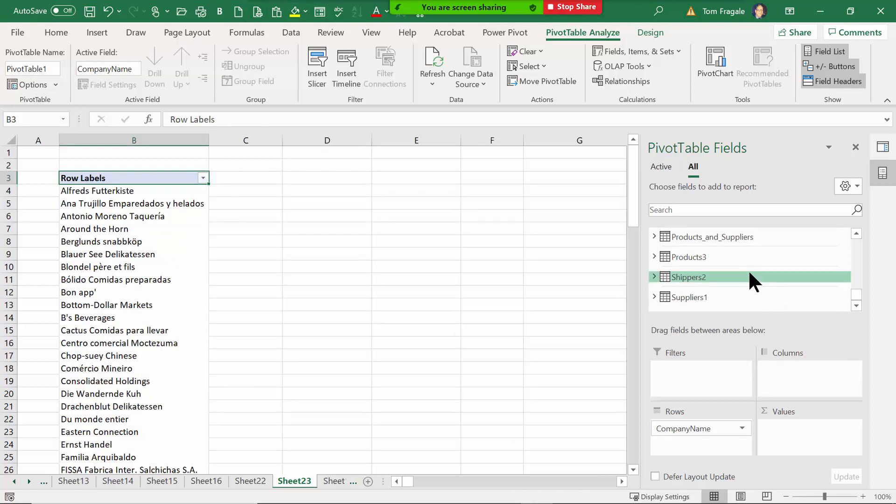
pyautogui.click(191, 273)
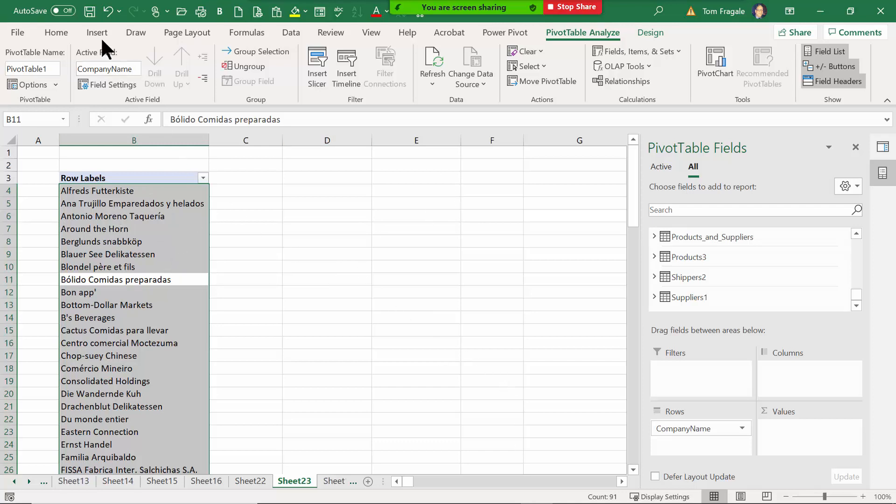
pyautogui.click(90, 10)
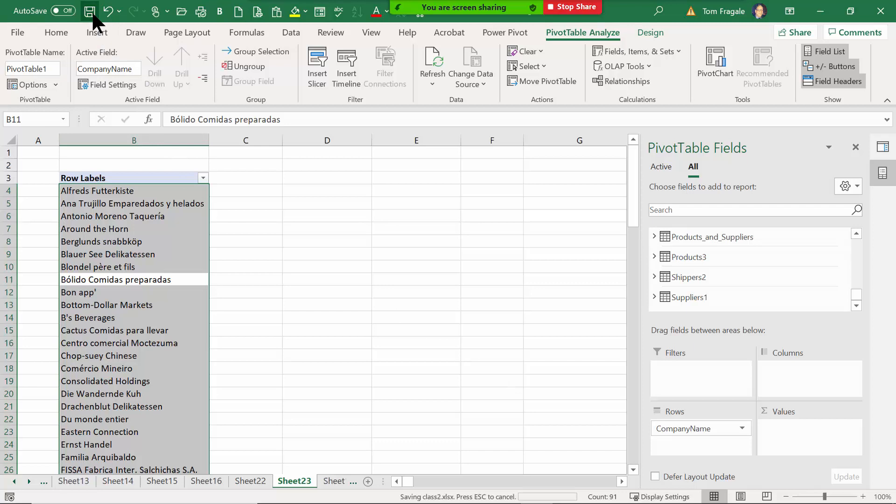
# - Open the workbook's data model in the Power Pivot window
pyautogui.click(140, 292)
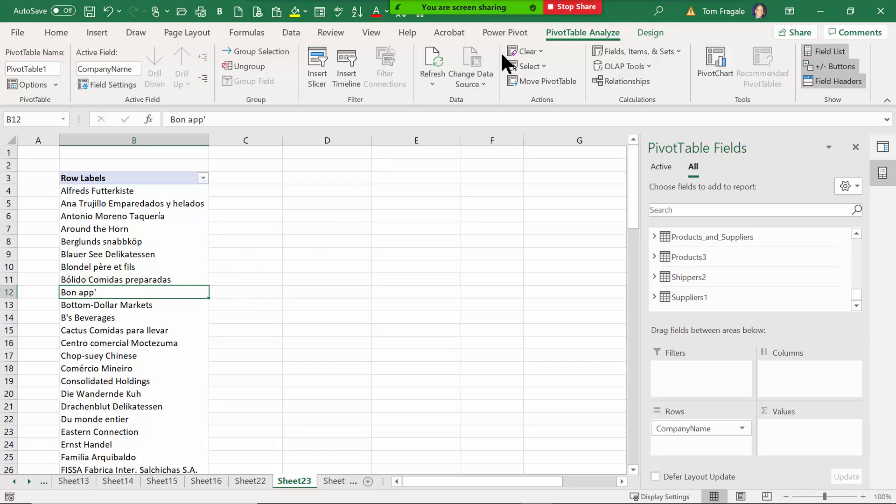
pyautogui.click(504, 33)
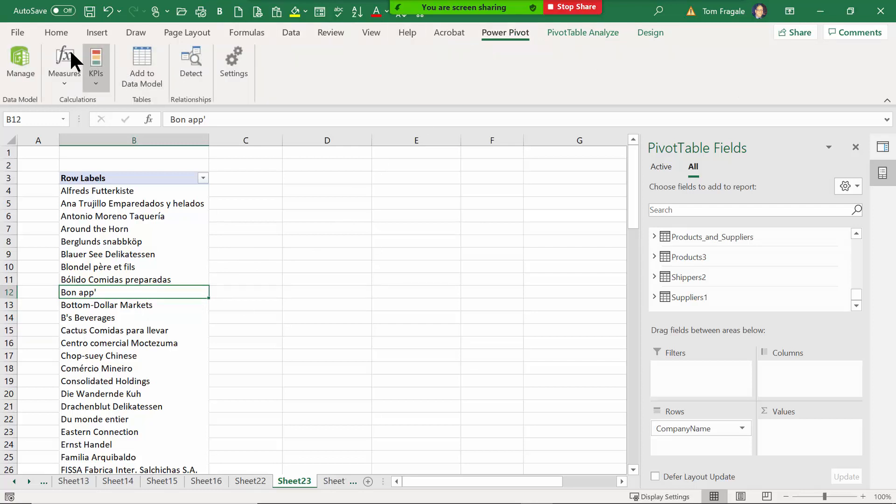
pyautogui.click(21, 58)
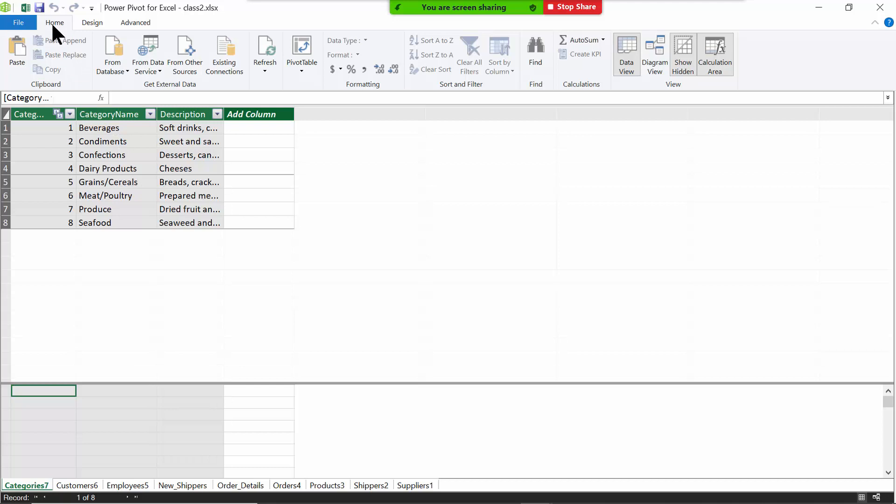
# - Start a table import from other sources and choose Microsoft Access as the data source type
pyautogui.click(113, 67)
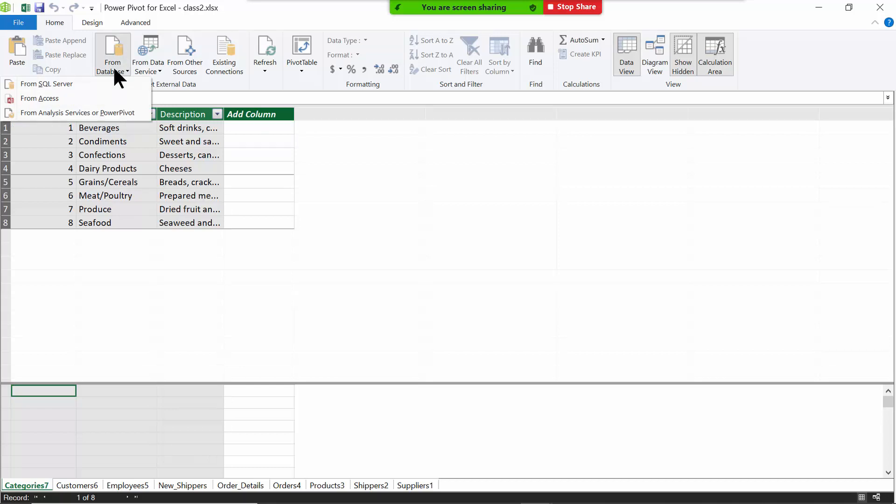
pyautogui.click(186, 64)
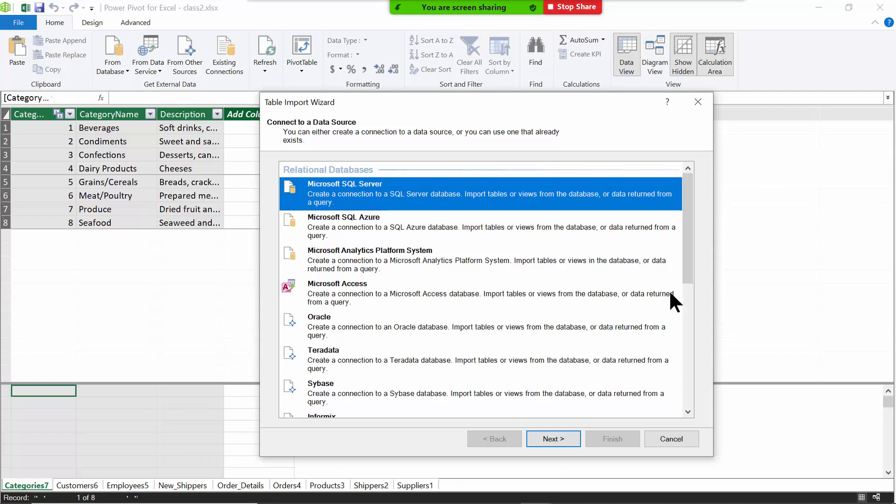
pyautogui.moveTo(687, 273); pyautogui.dragTo(685, 383)
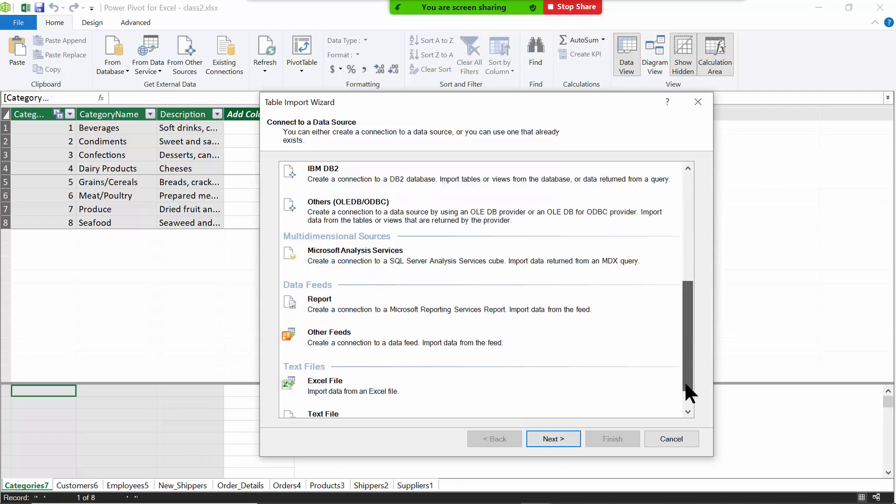
pyautogui.click(370, 217)
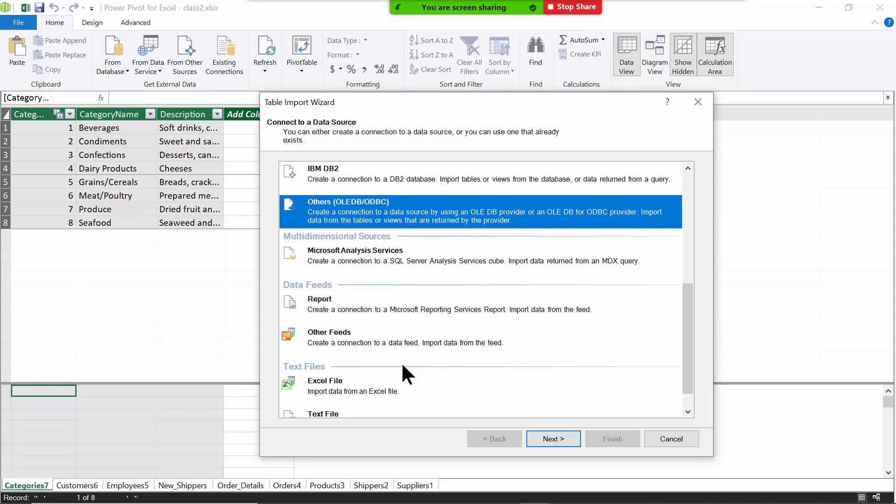
pyautogui.moveTo(686, 364); pyautogui.dragTo(694, 239)
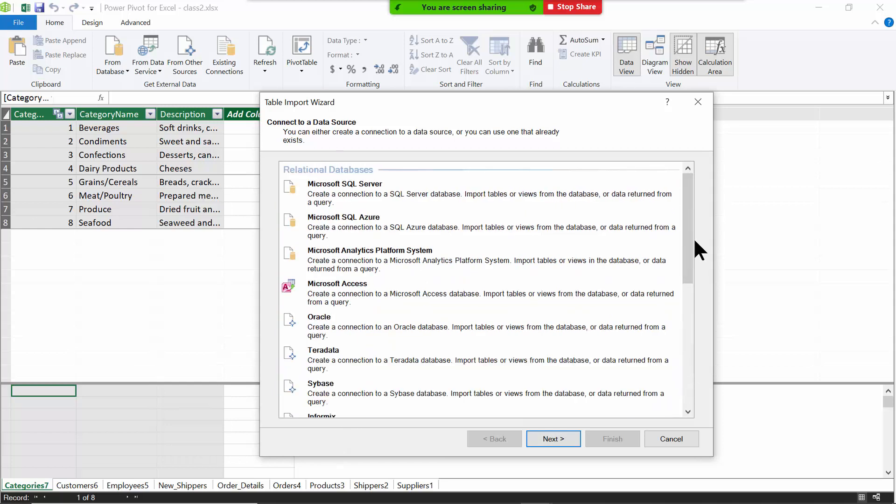
pyautogui.click(367, 274)
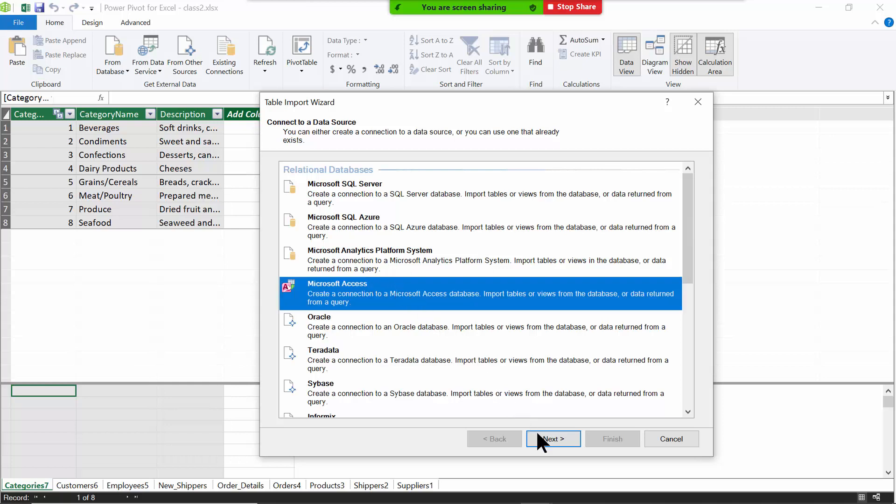
pyautogui.click(543, 441)
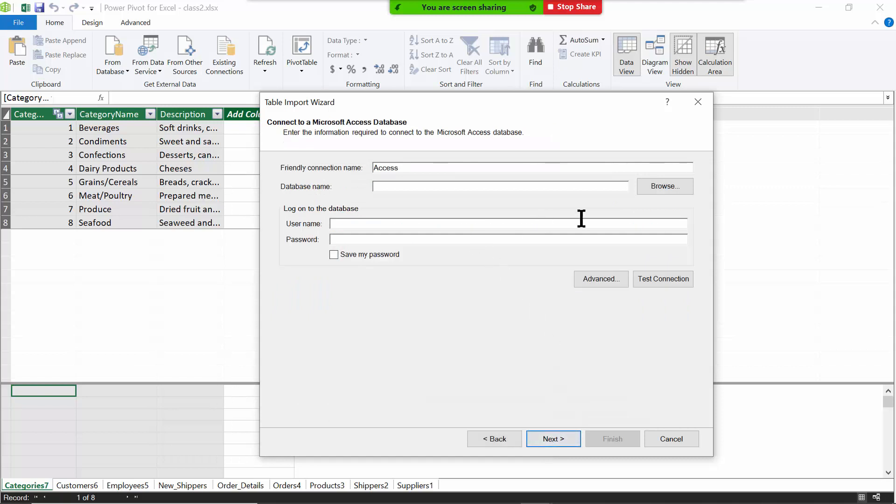
# - Choose NewTables.accdb in the Powerbi folder as the Access database to connect to
pyautogui.click(665, 190)
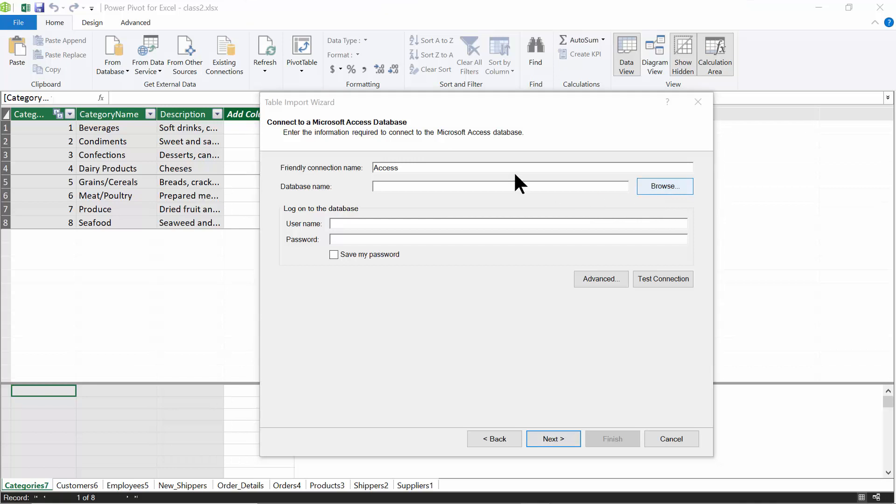
pyautogui.click(406, 208)
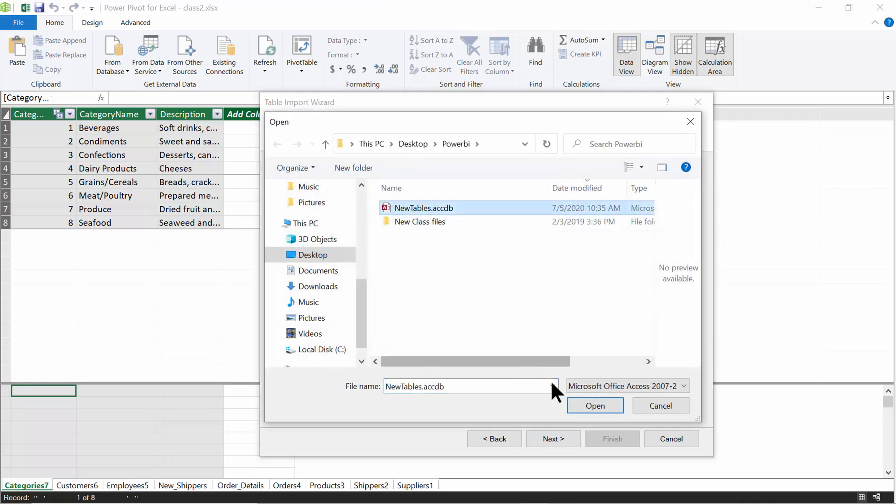
pyautogui.click(595, 404)
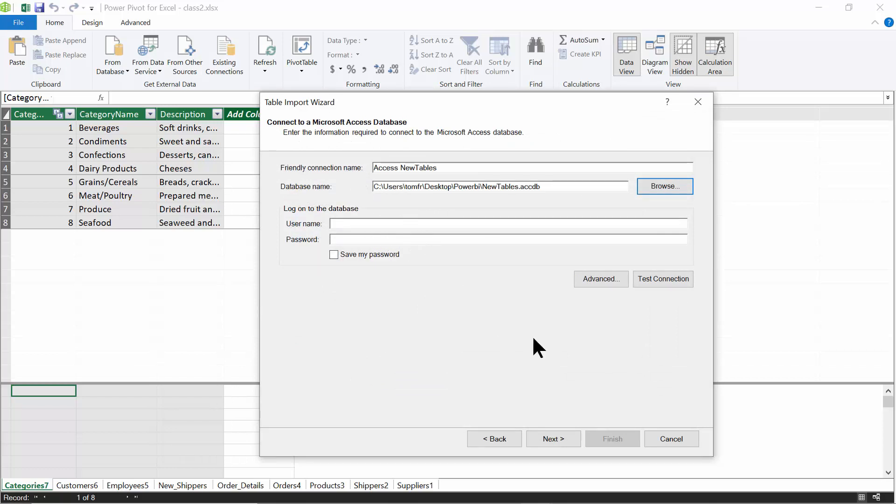
# - Select from the list of tables and views and import only the Employees table into the data model
pyautogui.click(554, 441)
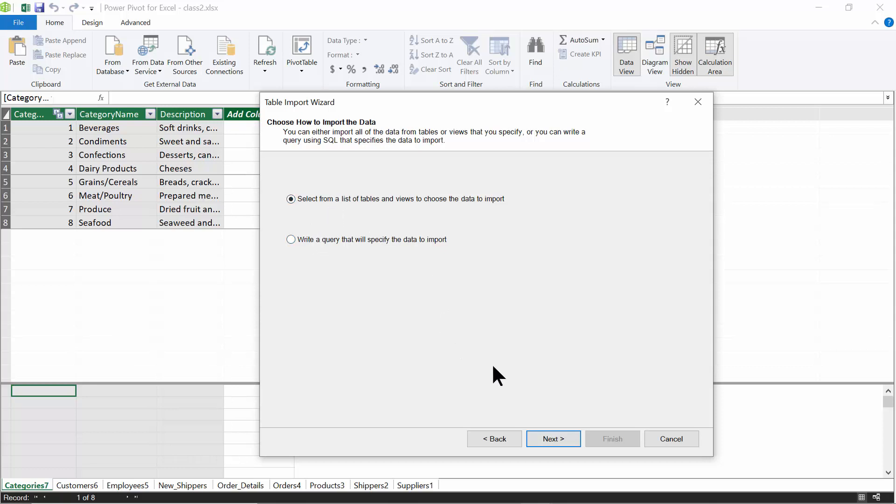
pyautogui.click(547, 440)
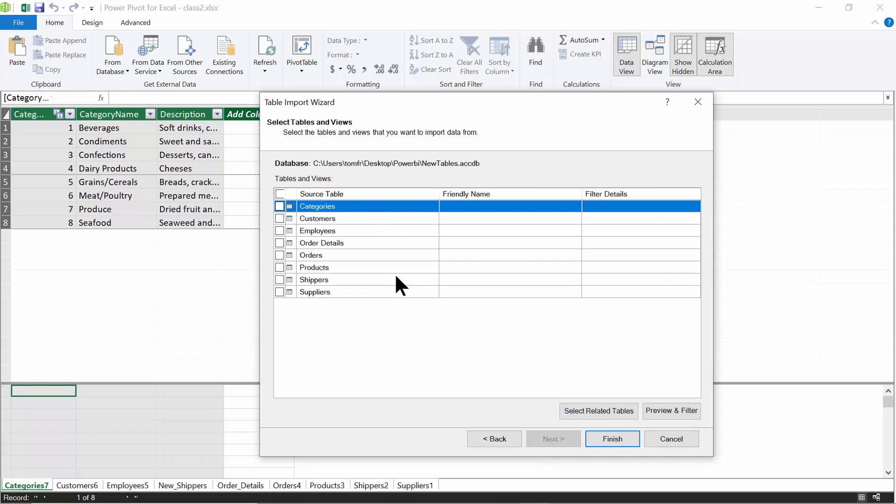
pyautogui.click(279, 230)
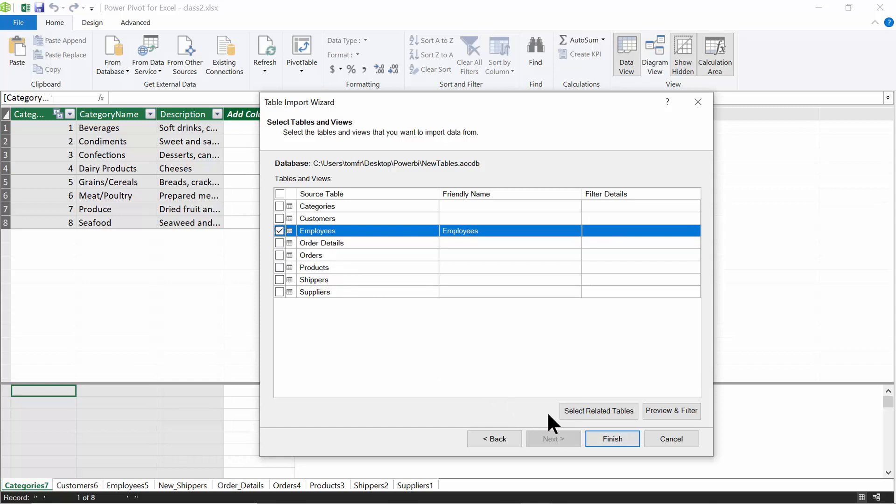
pyautogui.click(603, 441)
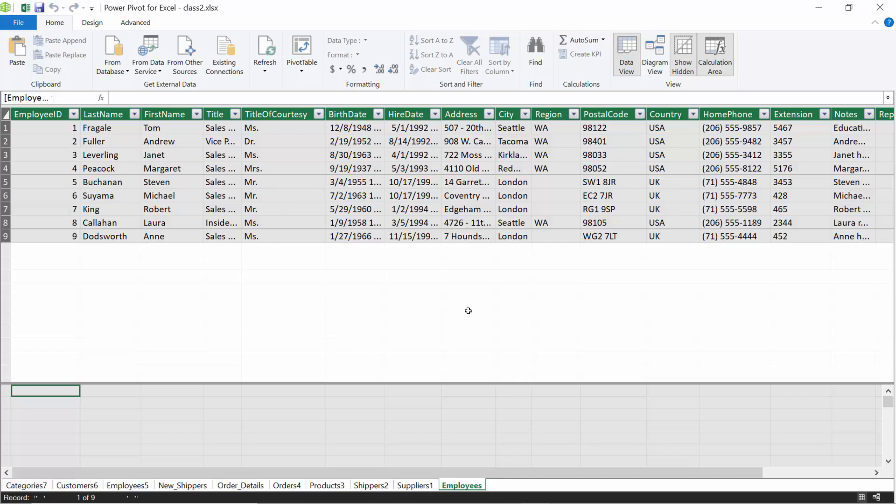
# - Copy the server name from SQL Server Management Studio's connection dialog, cancel the connection and close Management Studio
pyautogui.click(186, 56)
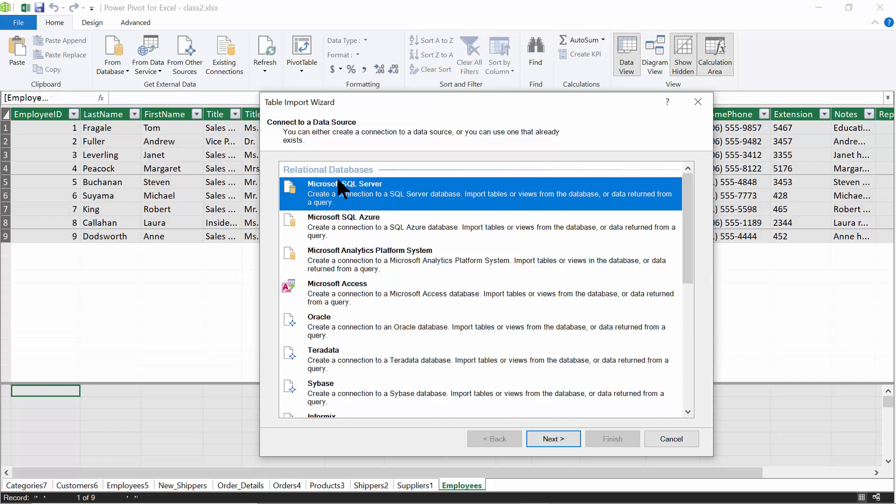
pyautogui.click(557, 438)
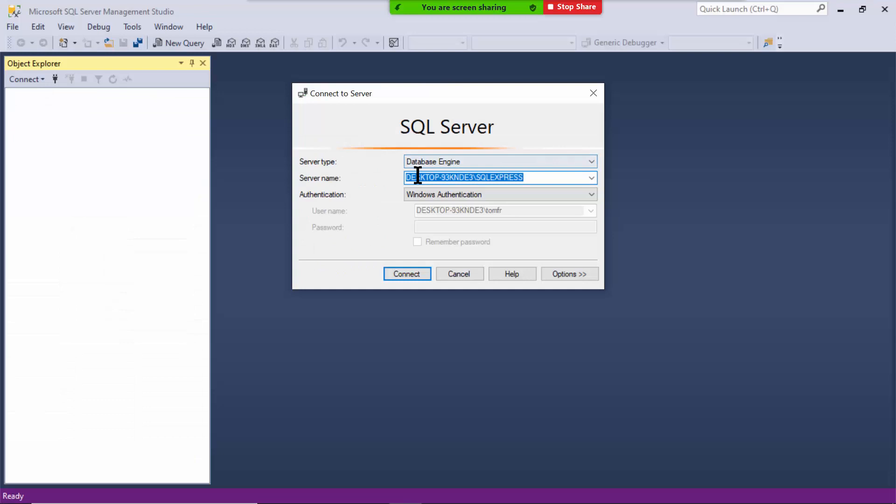
pyautogui.rightClick(417, 174)
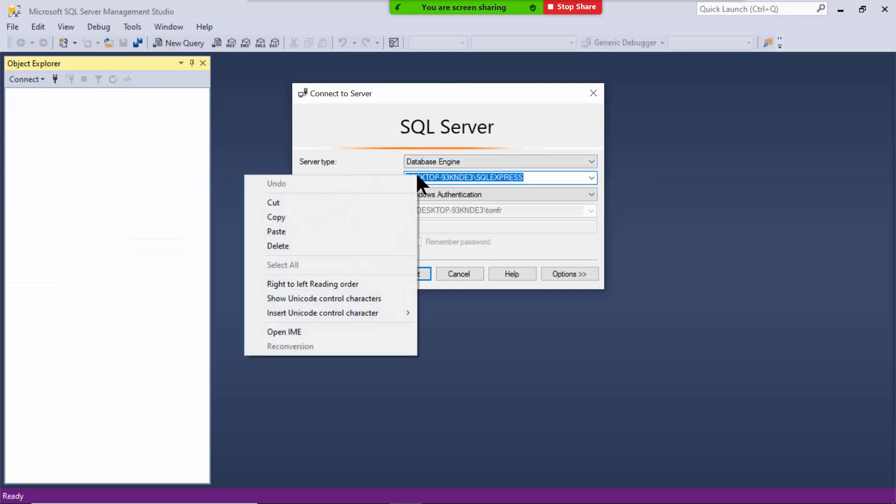
pyautogui.click(387, 214)
pyautogui.click(448, 276)
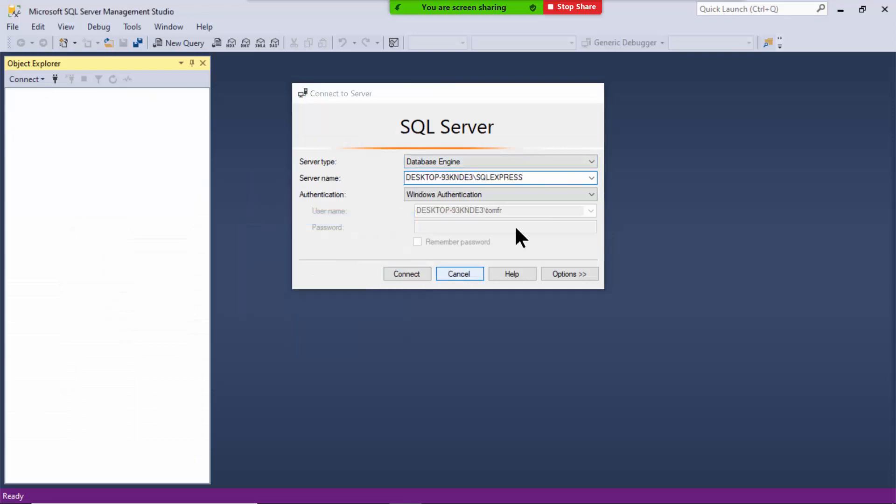
pyautogui.click(885, 10)
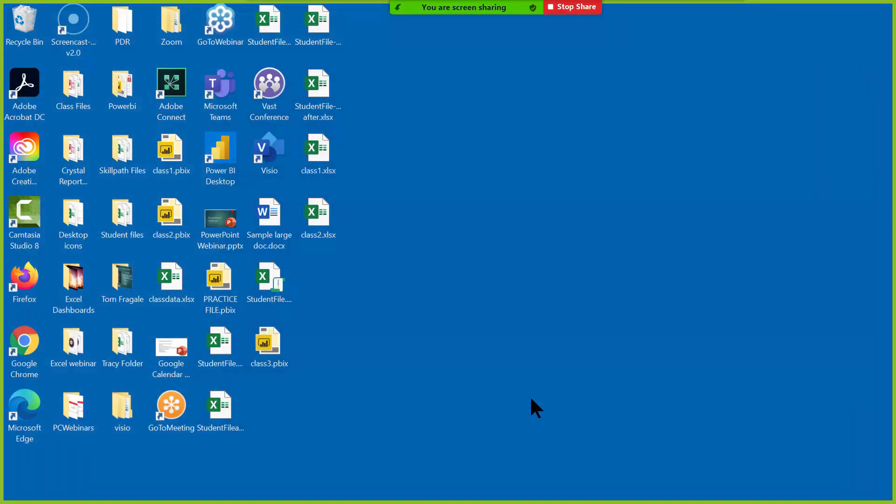
# - Switch back to Power Pivot, start a Microsoft SQL Server import and paste DESKTOP-93KNDE3\SQLEXPRESS as the server name
pyautogui.click(545, 496)
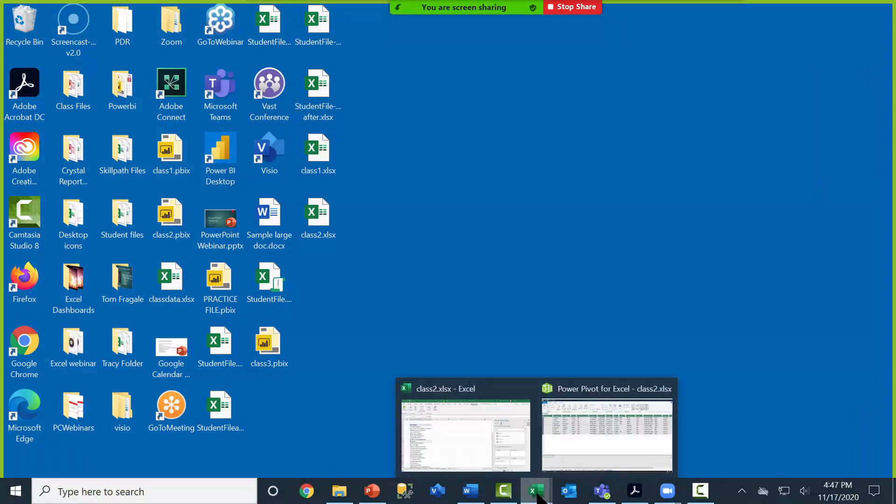
pyautogui.click(591, 451)
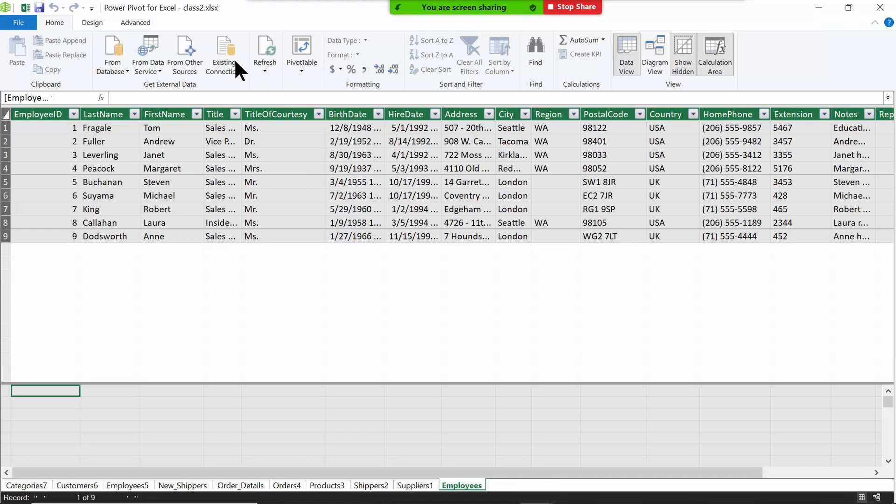
pyautogui.click(180, 57)
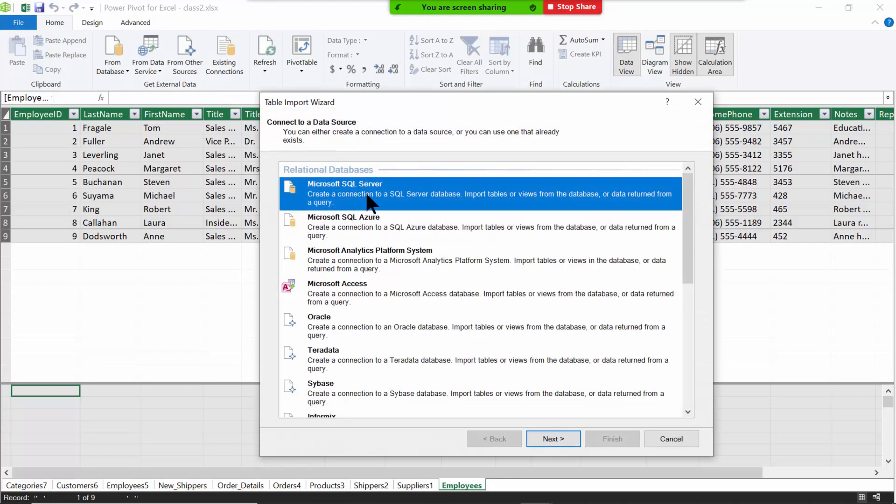
pyautogui.click(551, 438)
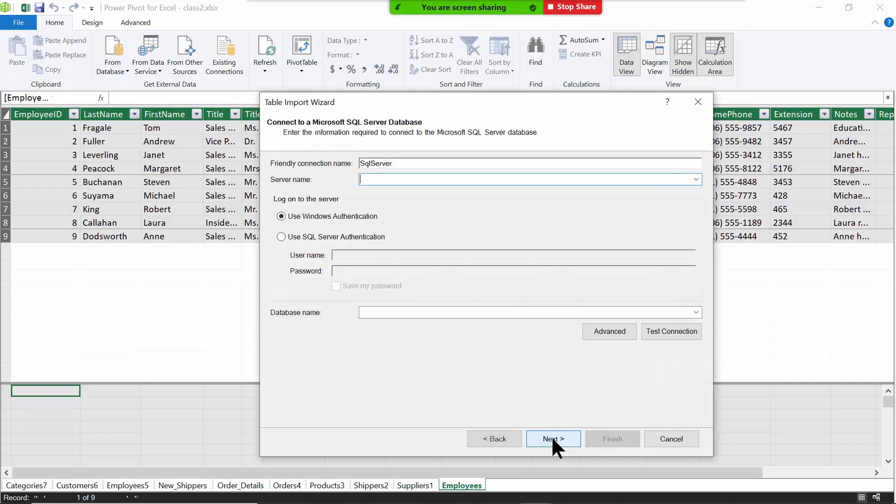
pyautogui.rightClick(405, 180)
pyautogui.click(382, 231)
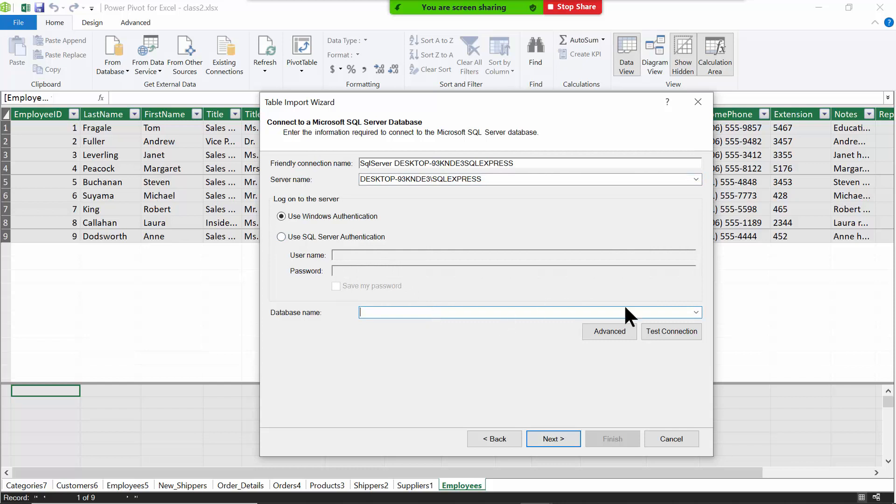
# - Connect to the Webinar database and import its hanarover1000 view into the data model
pyautogui.click(695, 311)
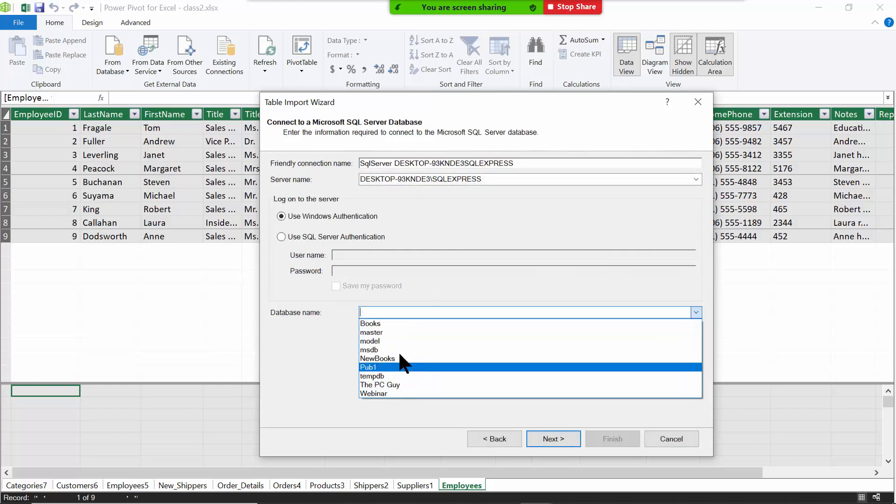
pyautogui.click(391, 392)
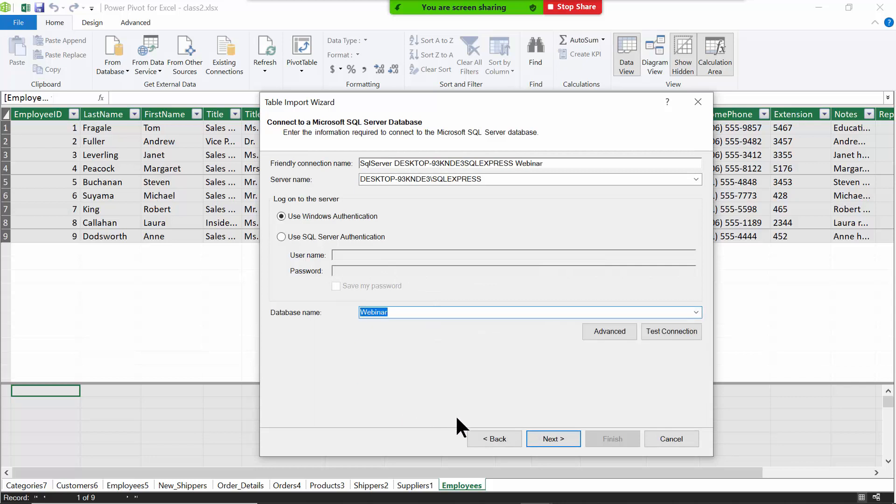
pyautogui.click(548, 438)
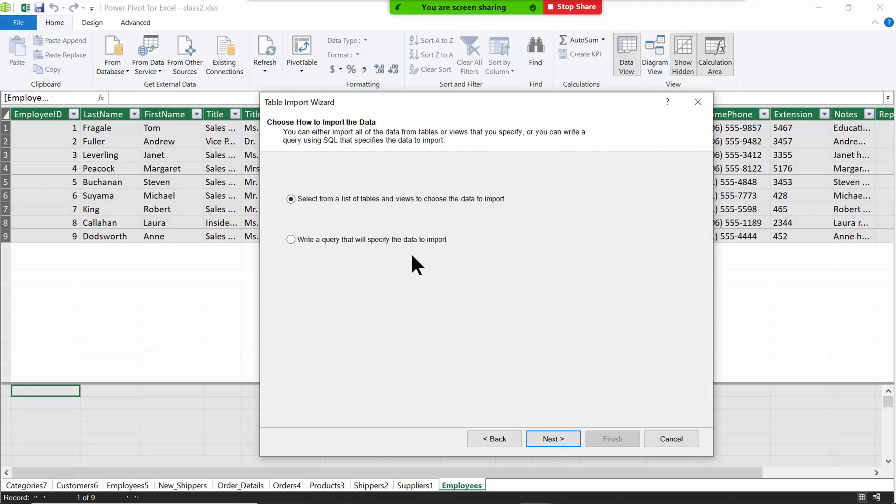
pyautogui.click(550, 433)
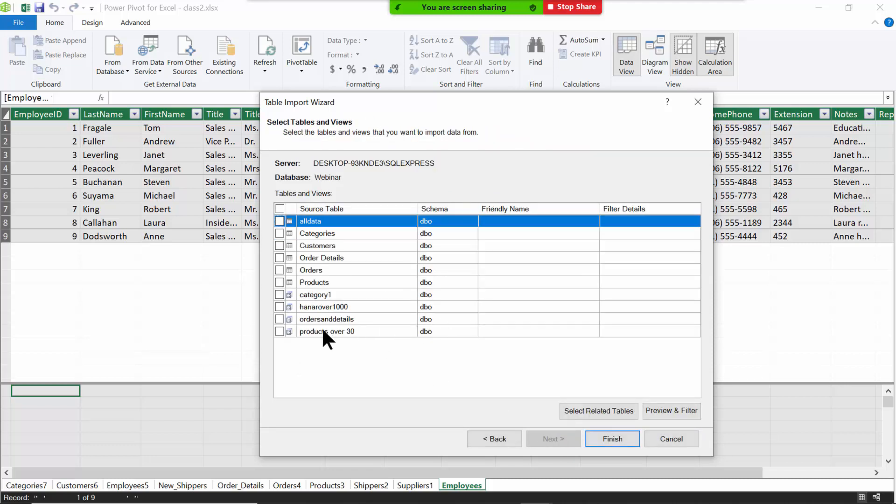
pyautogui.click(280, 307)
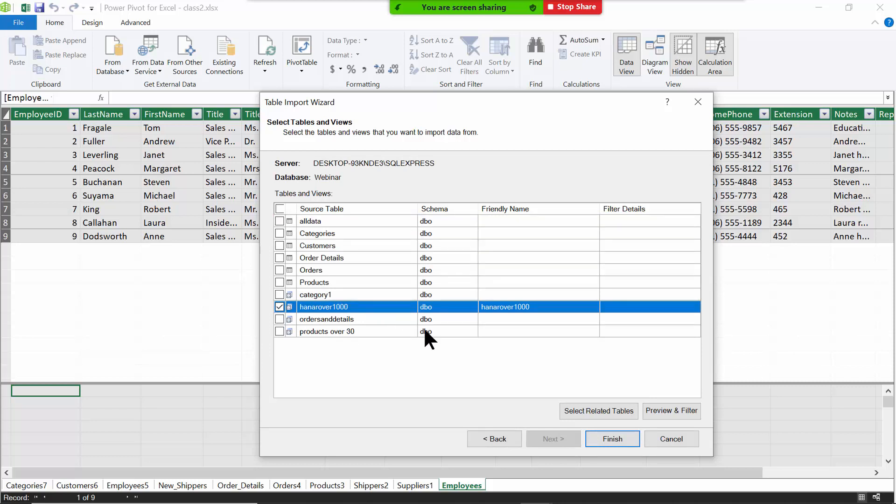
pyautogui.click(593, 435)
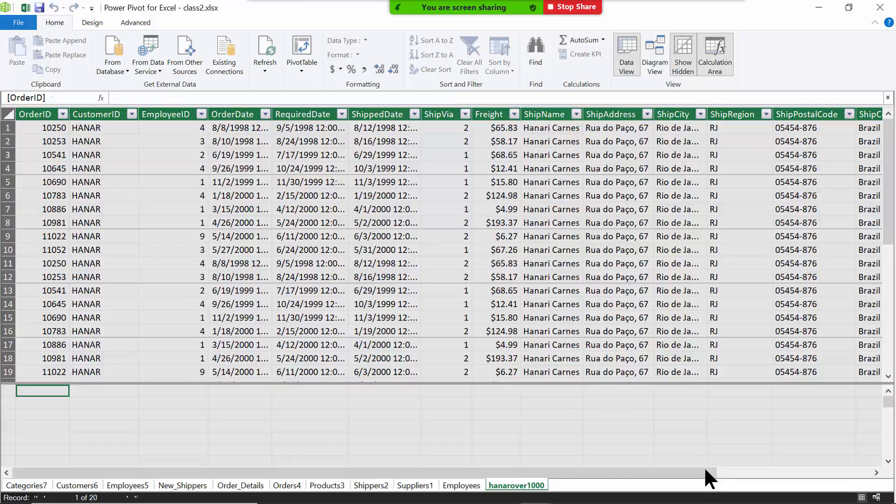
# - Switch to the class2.xlsx workbook in Excel and start a new measure in the Orders4 table
pyautogui.moveTo(532, 499)
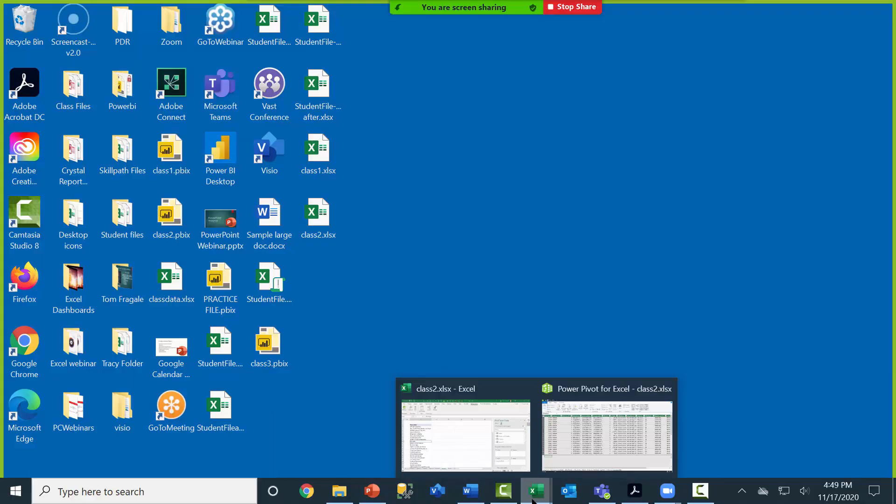
pyautogui.click(438, 452)
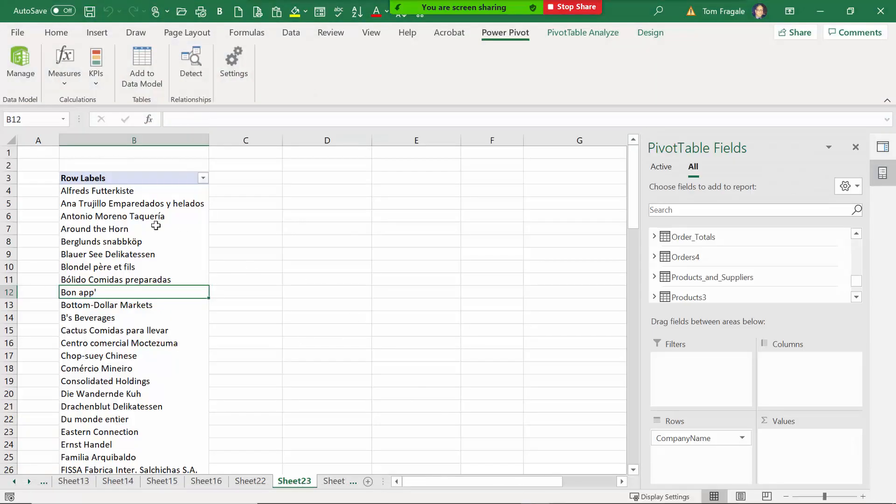
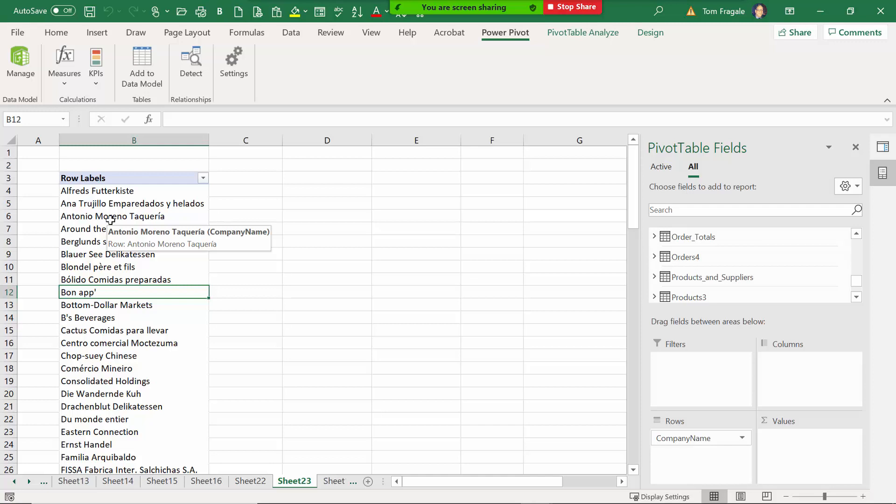
pyautogui.click(71, 76)
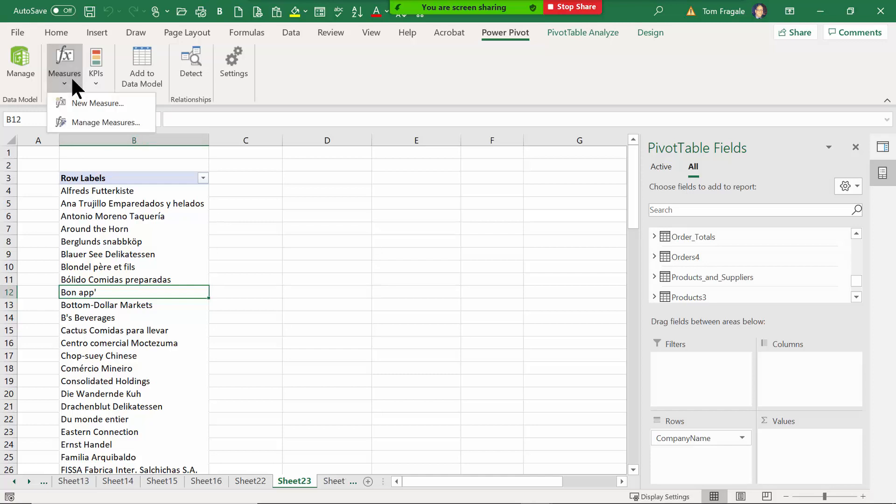
pyautogui.click(99, 104)
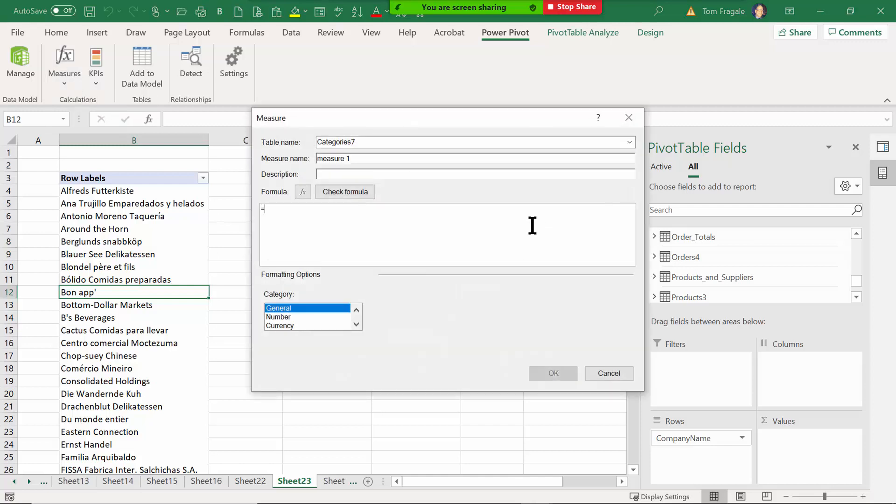
pyautogui.click(630, 143)
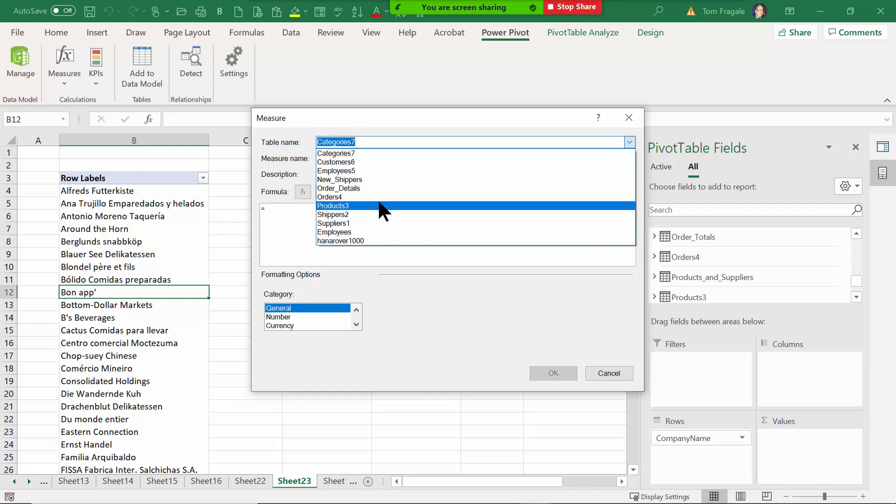
pyautogui.click(343, 197)
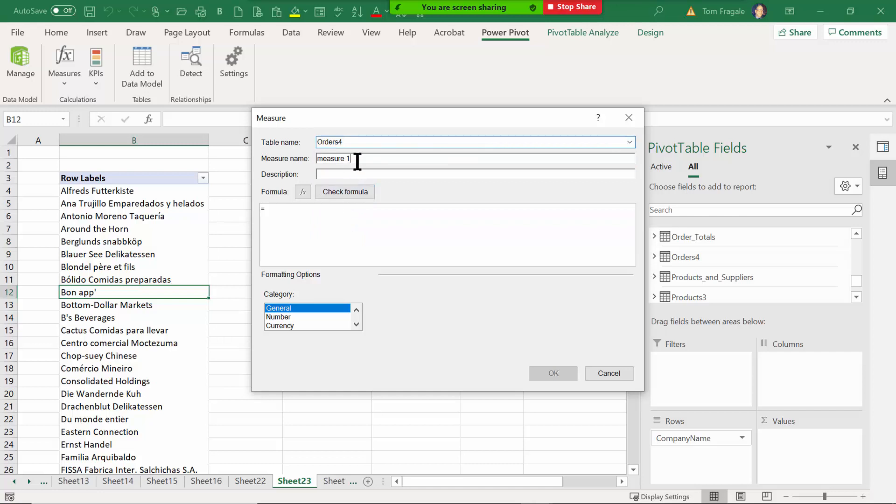
# - Name the measure First Order Date
pyautogui.moveTo(356, 159); pyautogui.dragTo(296, 150)
pyautogui.write('Ne')
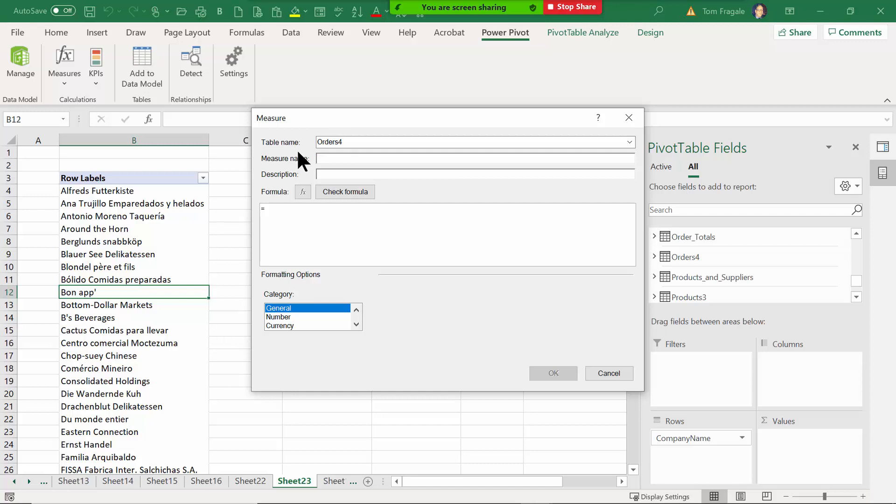
pyautogui.write('First Iin')
pyautogui.press('BackSpace')
pyautogui.press('BackSpace')
pyautogui.press('BackSpace')
pyautogui.write('Order Date')
# - Find the FIRSTDATE function in the function list and insert it into the measure's formula
pyautogui.click(303, 192)
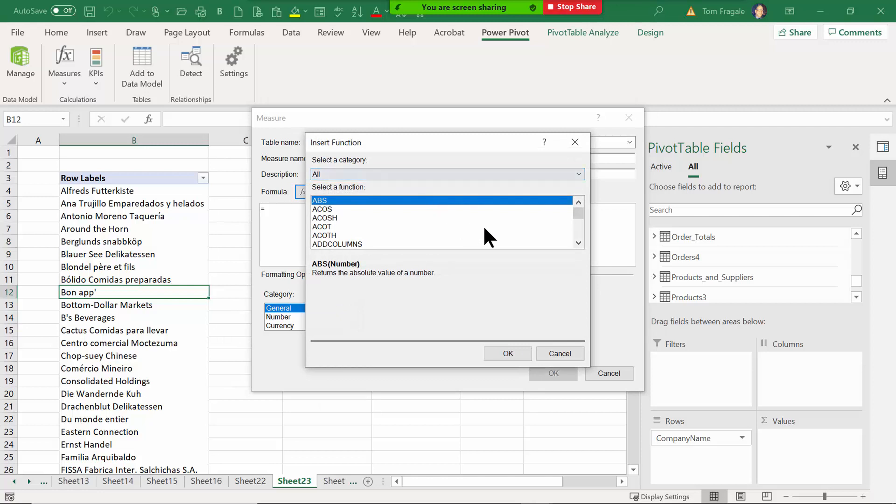
pyautogui.click(579, 242)
pyautogui.click(578, 242)
pyautogui.click(578, 242)
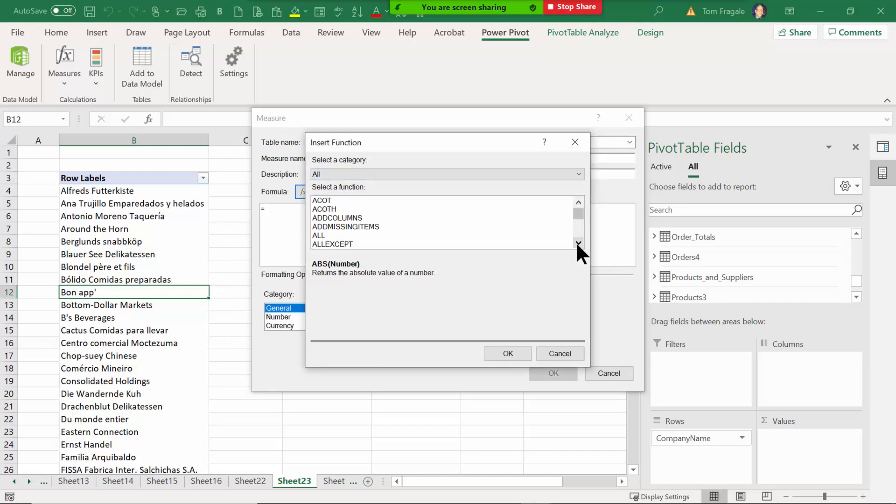
pyautogui.click(578, 243)
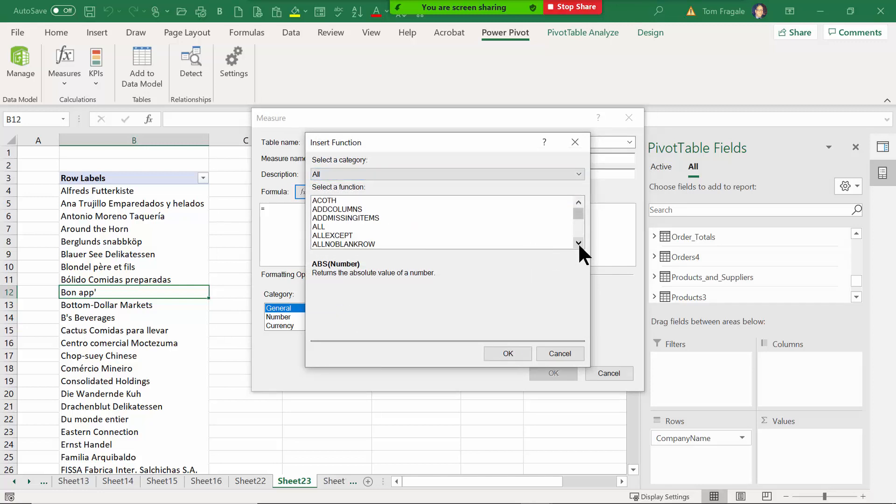
pyautogui.click(579, 243)
pyautogui.click(578, 243)
pyautogui.click(578, 242)
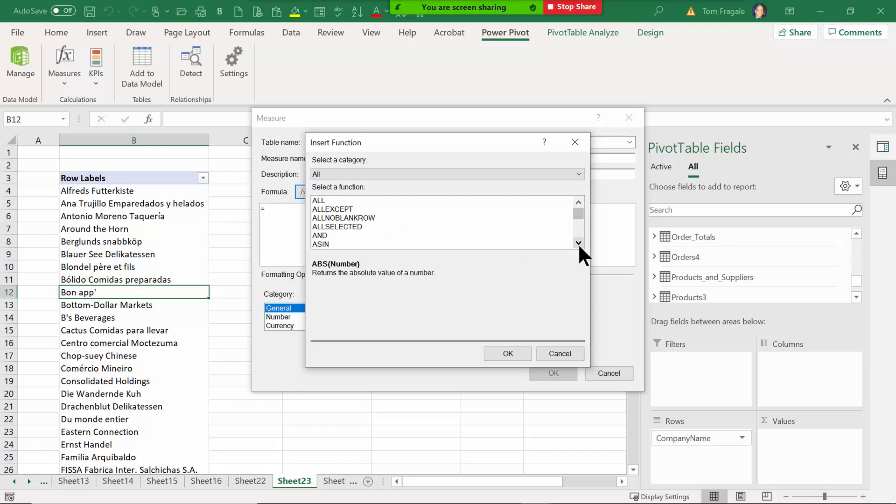
pyautogui.click(353, 225)
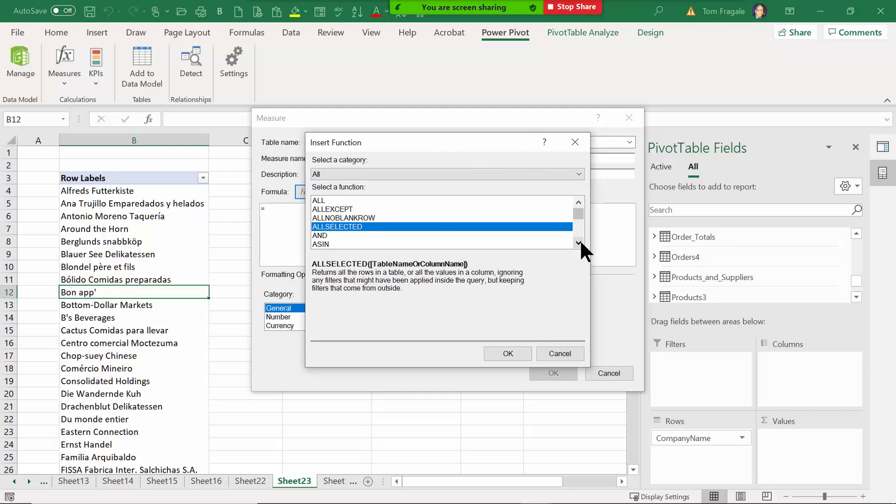
pyautogui.moveTo(580, 239); pyautogui.dragTo(581, 239)
pyautogui.click(359, 227)
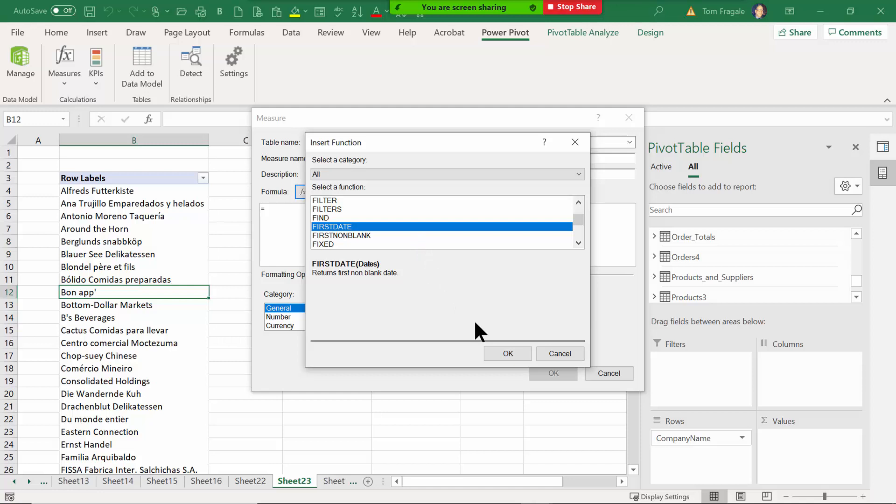
pyautogui.click(499, 352)
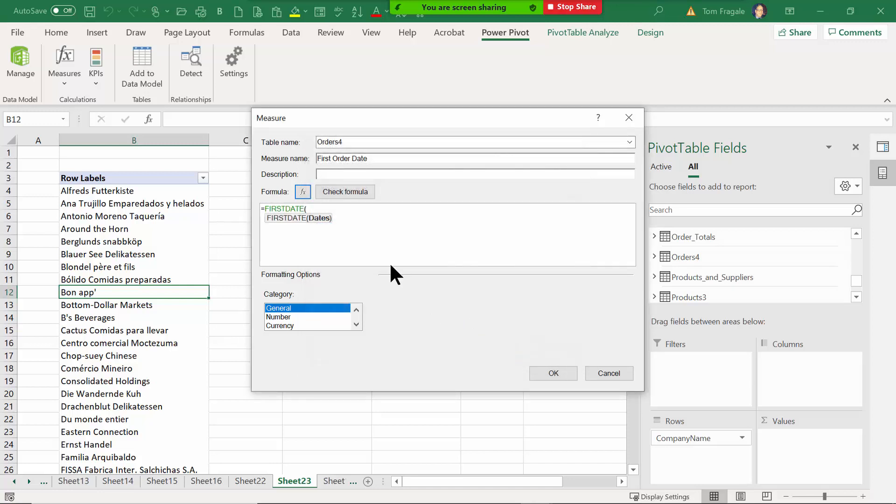
# - Try to use the Orders4[OrderDate] column as the FIRSTDATE argument and confirm the measure
pyautogui.click(317, 211)
pyautogui.write('o')
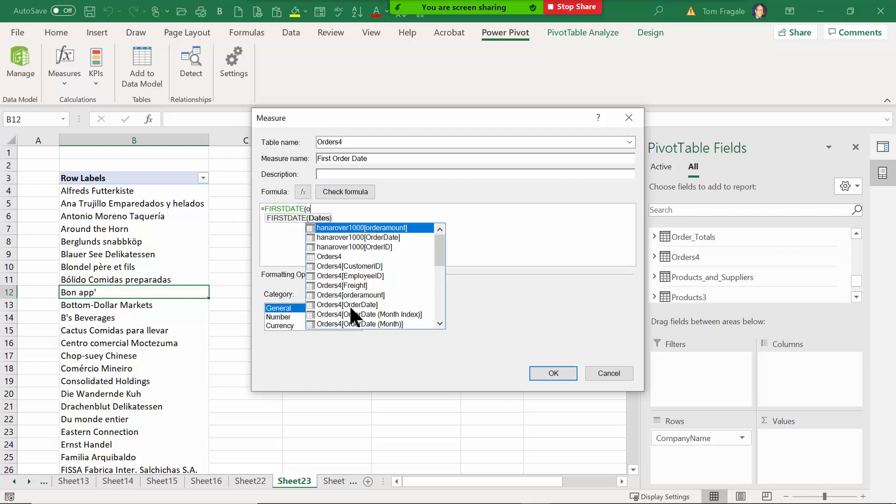
pyautogui.click(334, 305)
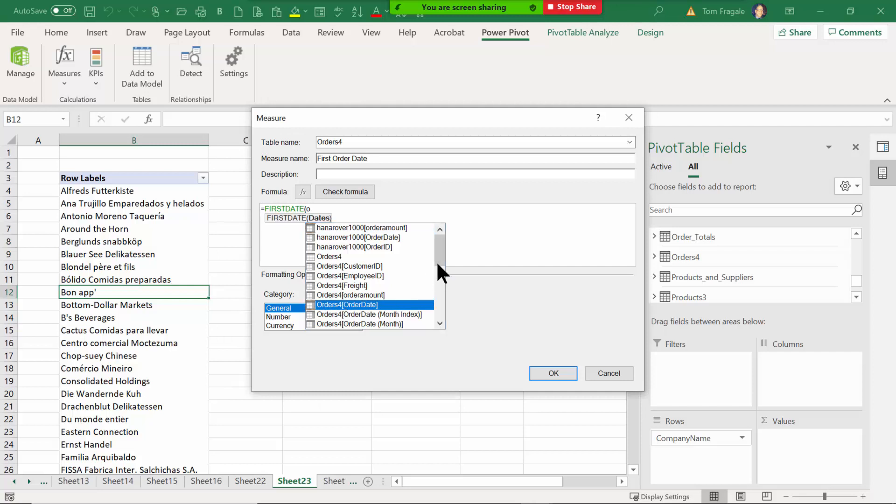
pyautogui.moveTo(436, 261)
pyautogui.mouseDown()
pyautogui.moveTo(433, 284)
pyautogui.moveTo(435, 262)
pyautogui.mouseUp()
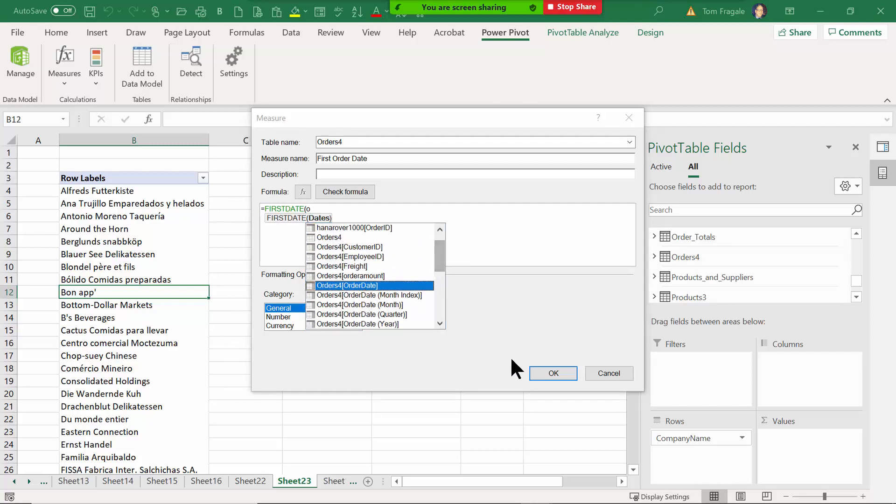
pyautogui.click(541, 372)
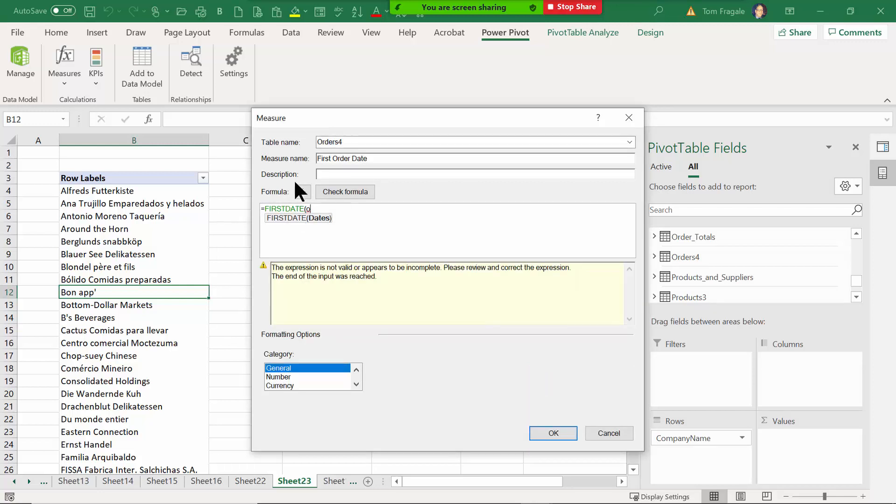
# - Complete the measure's formula as =FIRSTDATE(Orders4[OrderDate])
pyautogui.click(317, 210)
pyautogui.press('BackSpace')
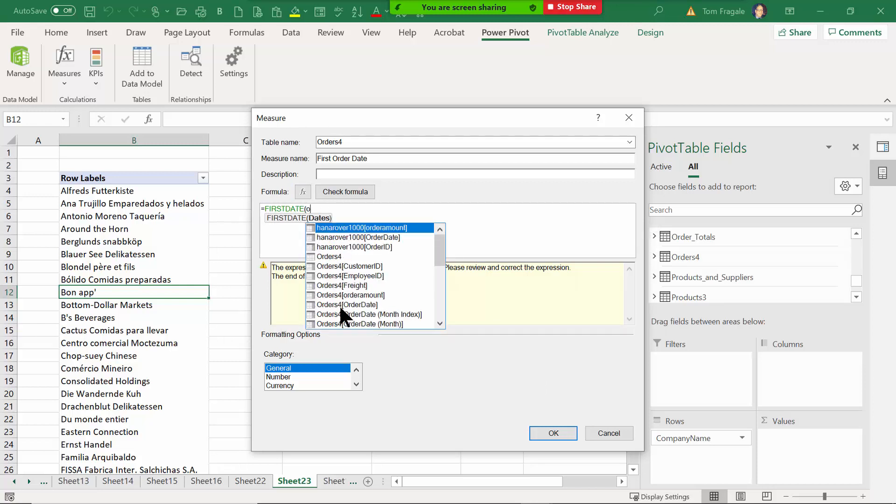
pyautogui.doubleClick(340, 303)
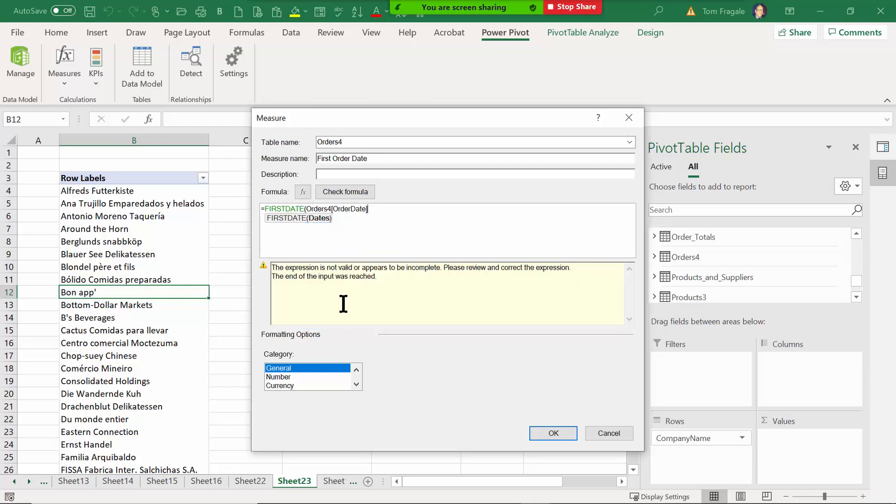
pyautogui.write(')')
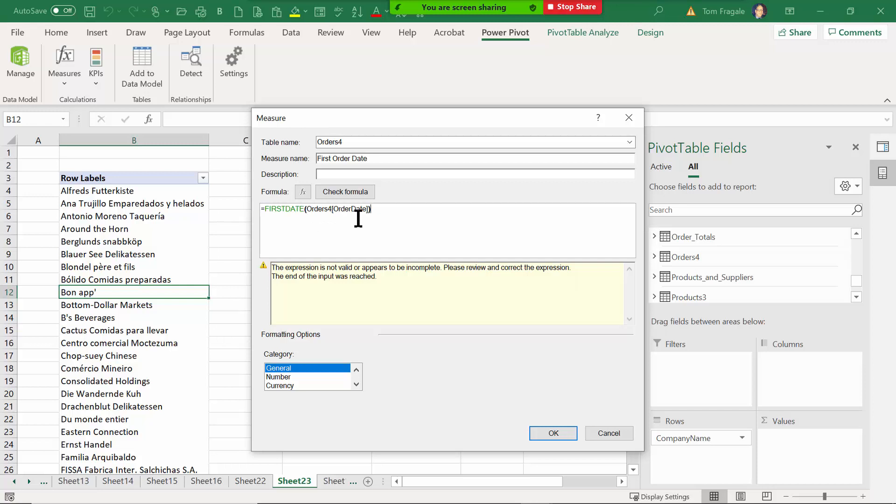
# - Format the measure as a Date in the *3/14/2001 short date style and create it
pyautogui.click(357, 384)
pyautogui.click(357, 384)
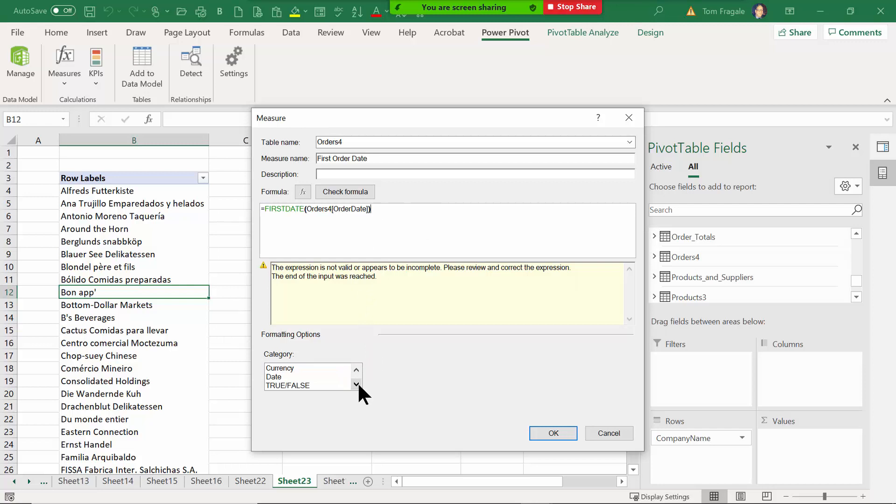
pyautogui.click(280, 377)
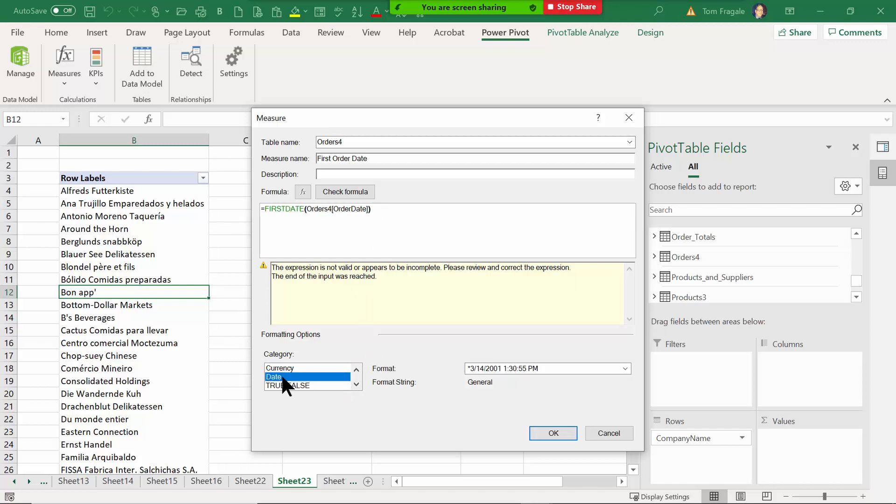
pyautogui.click(488, 367)
pyautogui.click(489, 385)
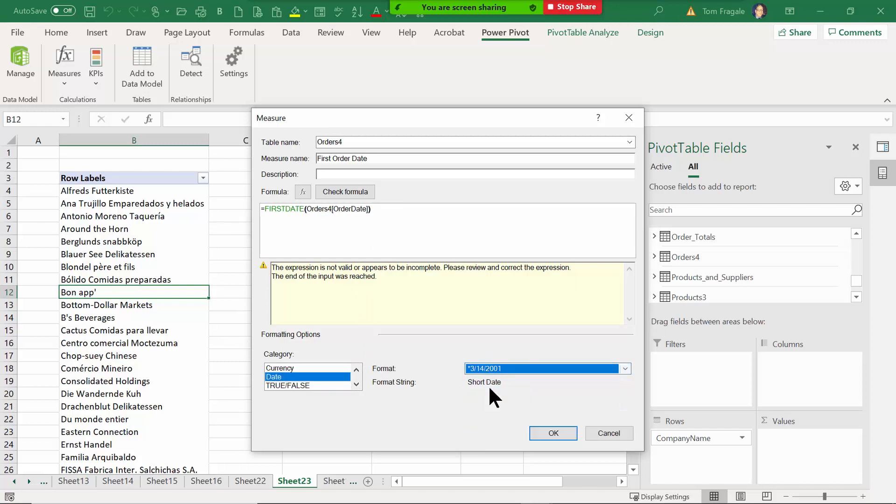
pyautogui.click(544, 432)
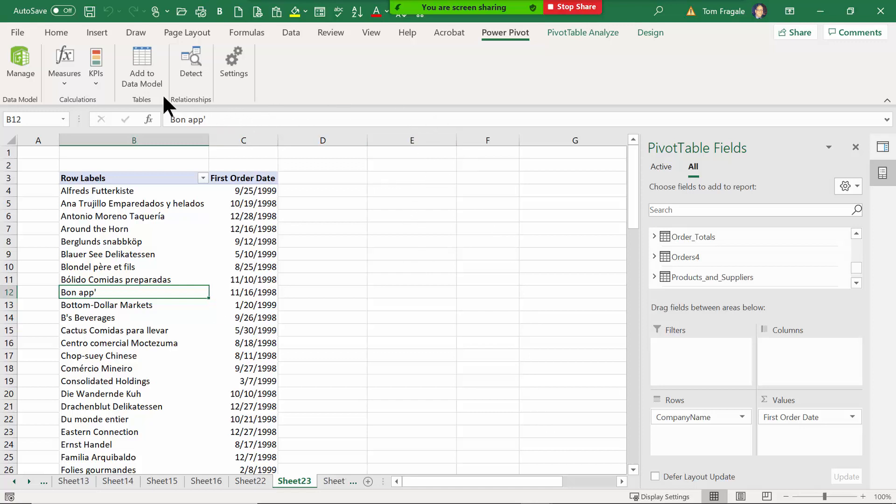
# - Start another new measure in the Orders4 table and name it Most Recent Order Date
pyautogui.click(68, 78)
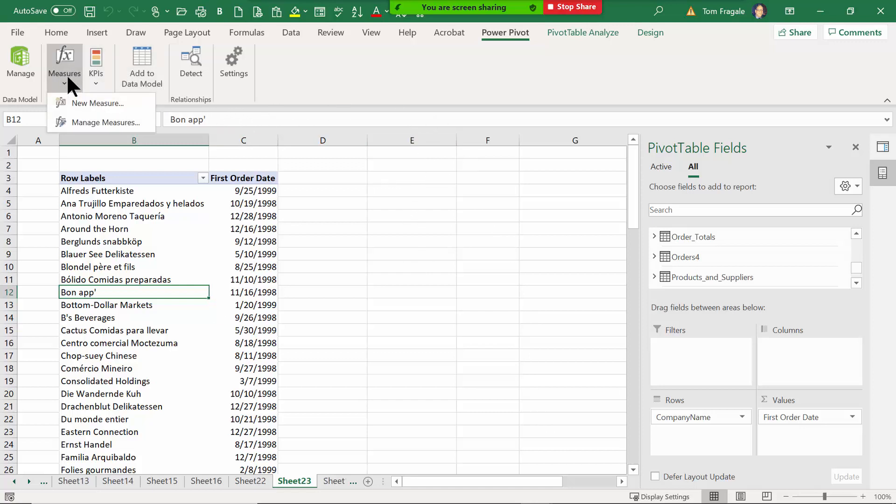
pyautogui.click(98, 102)
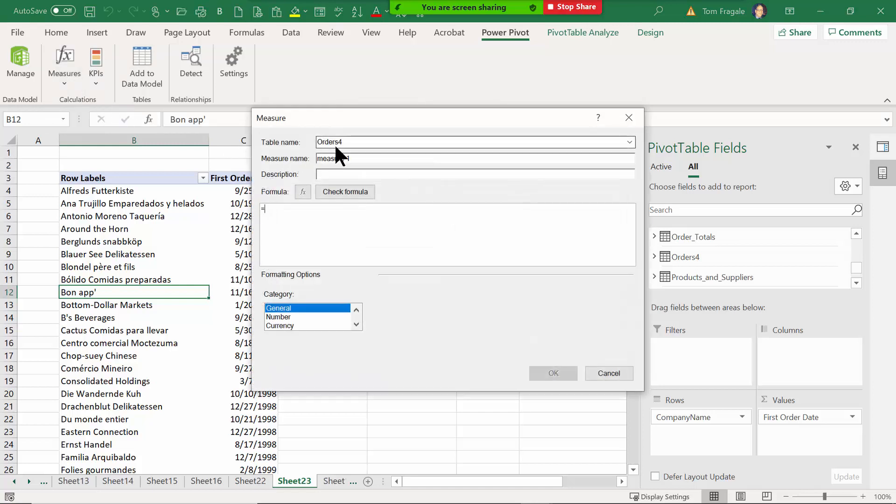
pyautogui.moveTo(352, 159); pyautogui.dragTo(285, 170)
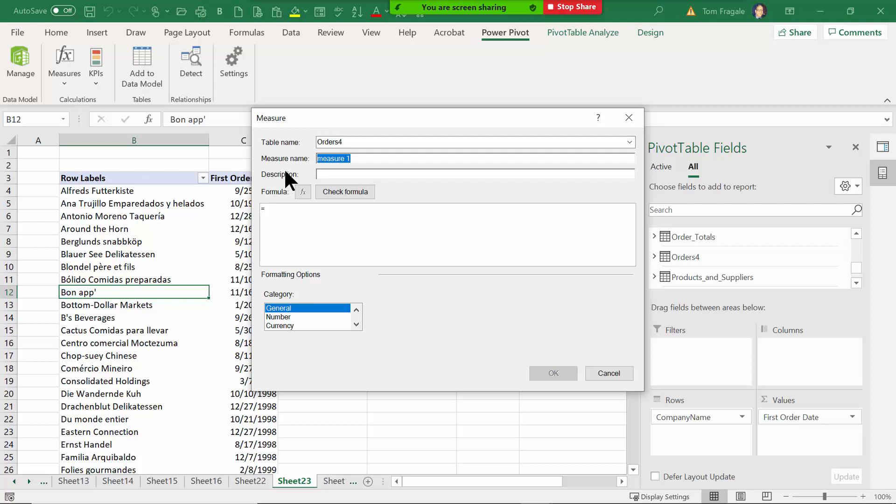
pyautogui.write('Most Recent Order Date')
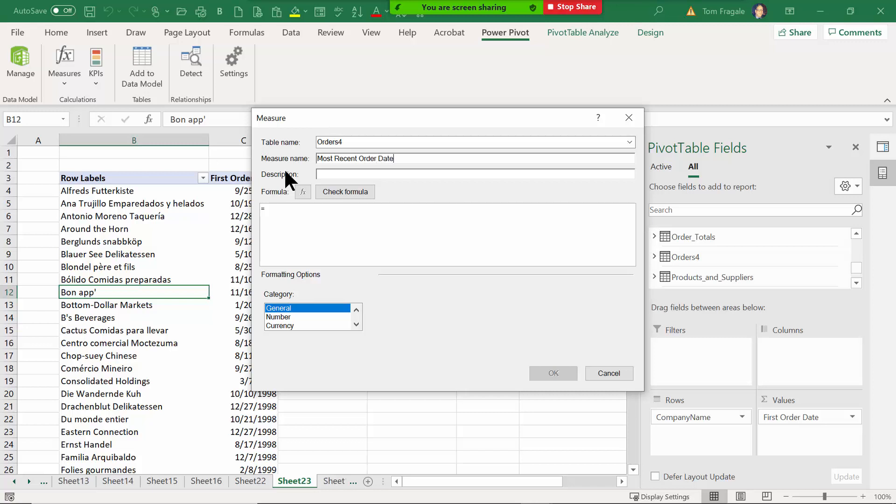
# - Enter =LASTDATE(Orders4[OrderDate]) as the formula of the Most Recent Order Date measure
pyautogui.click(304, 192)
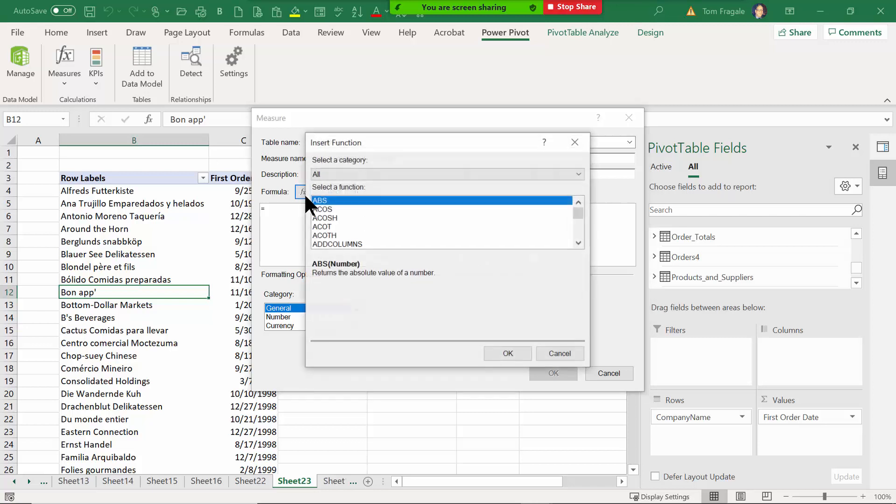
pyautogui.scroll(-2, 578, 213)
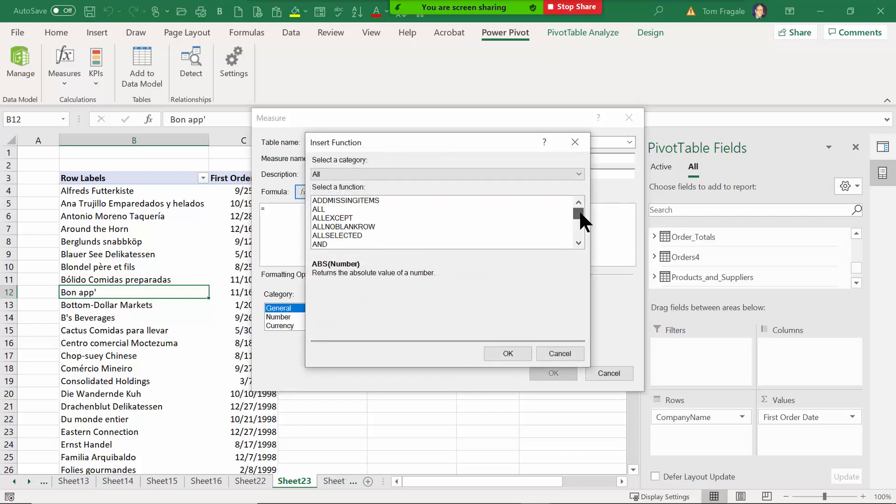
pyautogui.moveTo(579, 211); pyautogui.dragTo(578, 218)
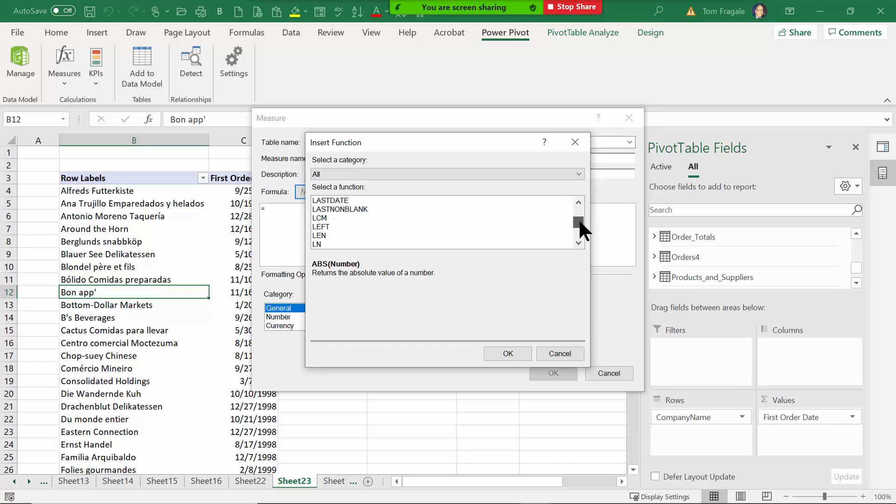
pyautogui.doubleClick(350, 200)
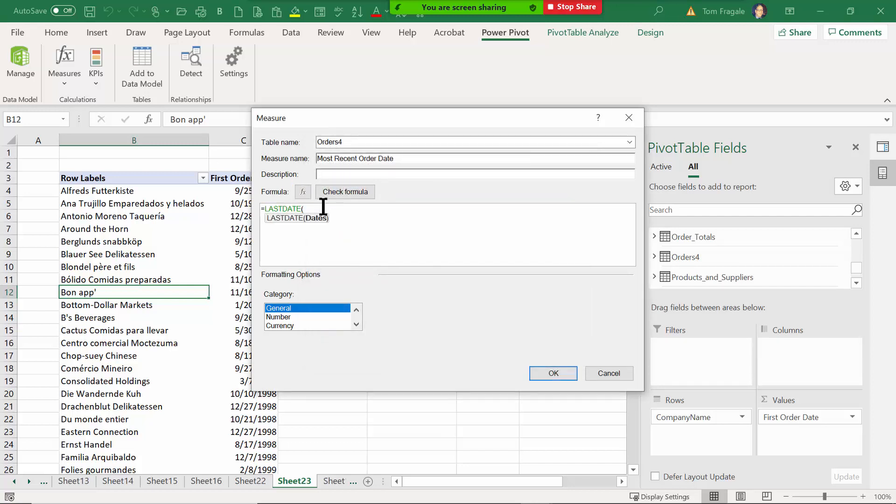
pyautogui.write('o')
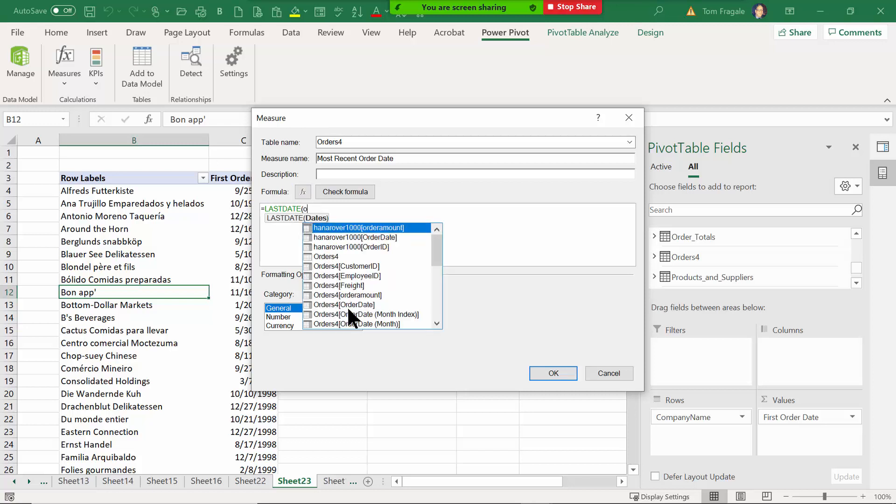
pyautogui.click(367, 305)
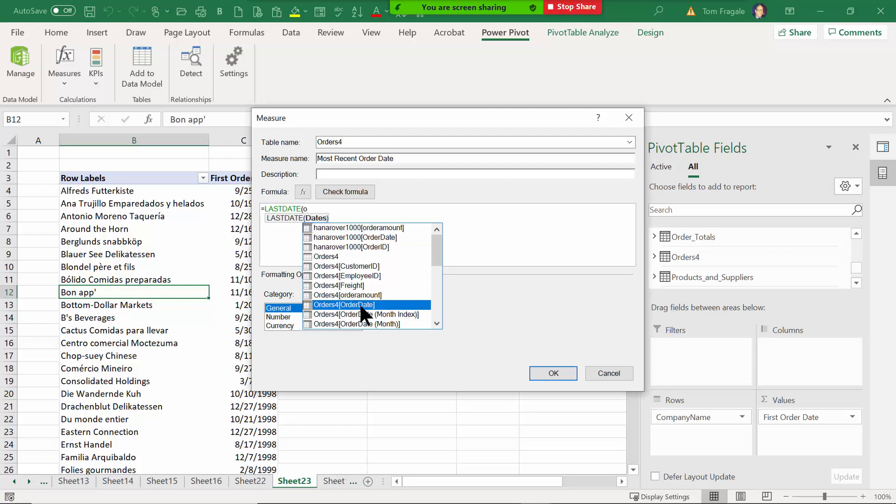
pyautogui.doubleClick(361, 306)
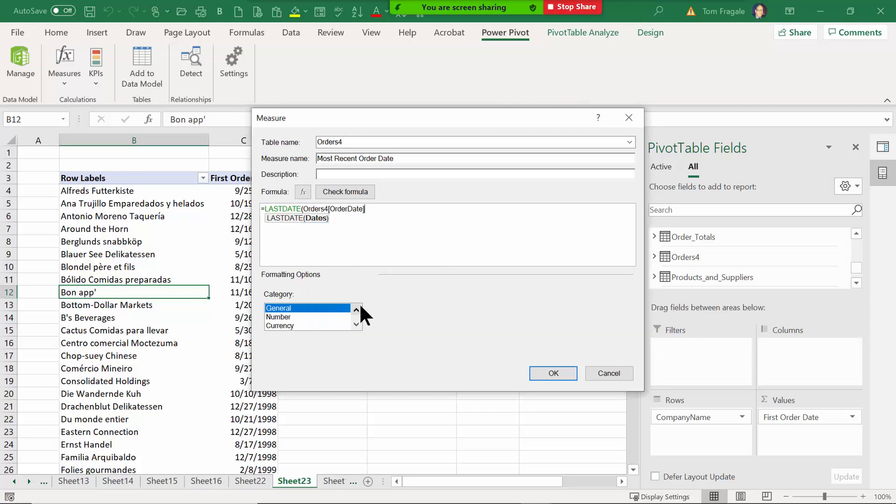
pyautogui.write(')')
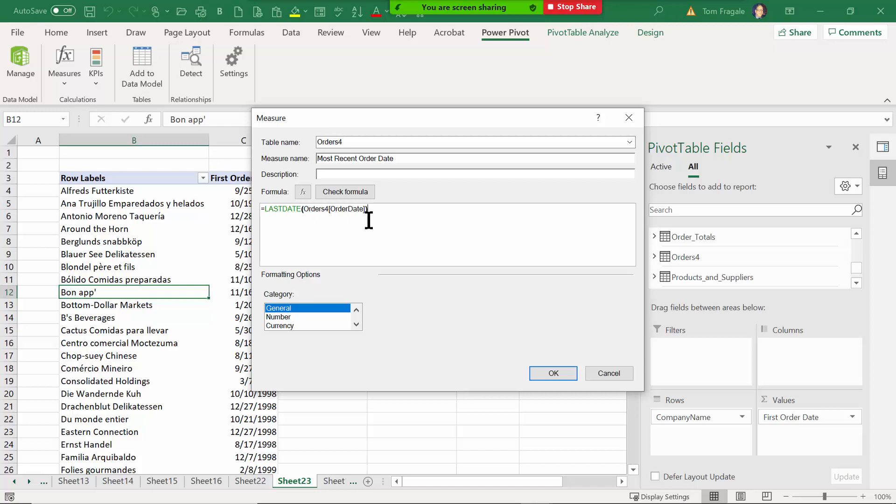
# - Format the Most Recent Order Date measure as a Date in the *3/14/2001 style and create it
pyautogui.click(357, 322)
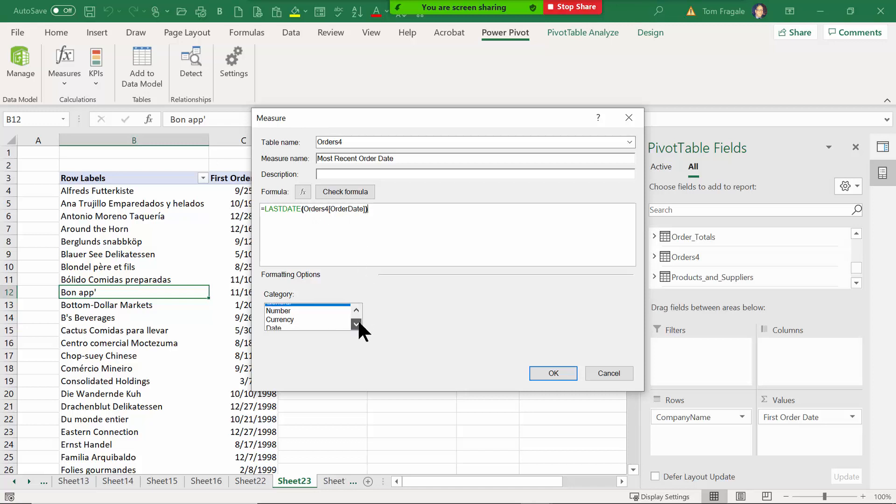
pyautogui.click(323, 325)
pyautogui.click(525, 308)
pyautogui.click(514, 326)
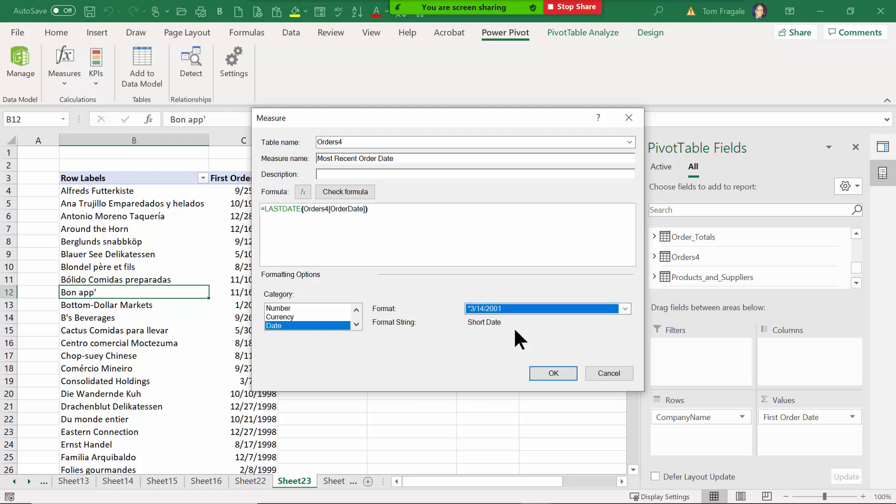
pyautogui.click(553, 376)
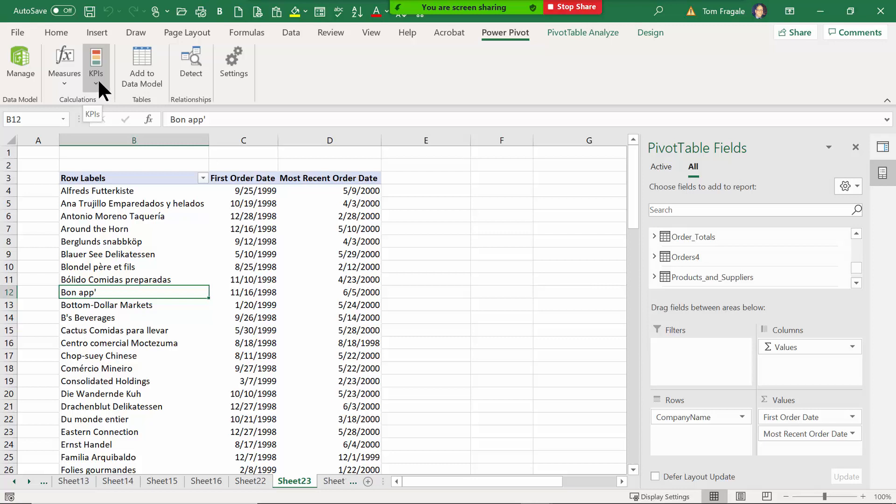
# - Start a new measure in the Orders4 table and name it New Sum
pyautogui.click(61, 83)
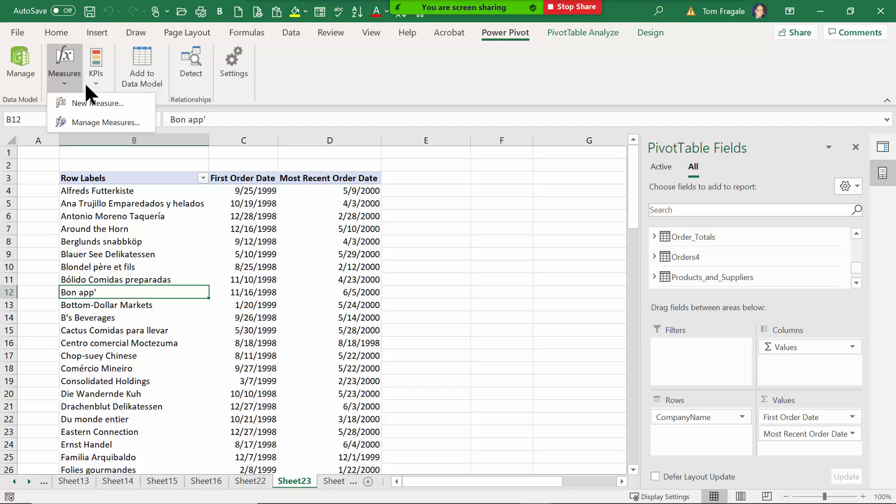
pyautogui.click(100, 101)
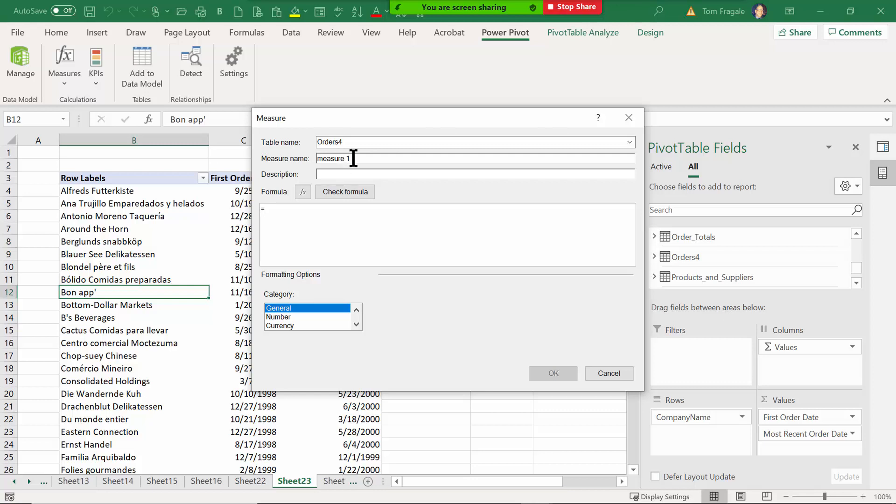
pyautogui.moveTo(353, 158); pyautogui.dragTo(282, 150)
pyautogui.write('New Sum')
# - Create the New Sum measure with the formula =sum(Orders4[orderamount]) and the Currency format
pyautogui.click(291, 213)
pyautogui.write('sum')
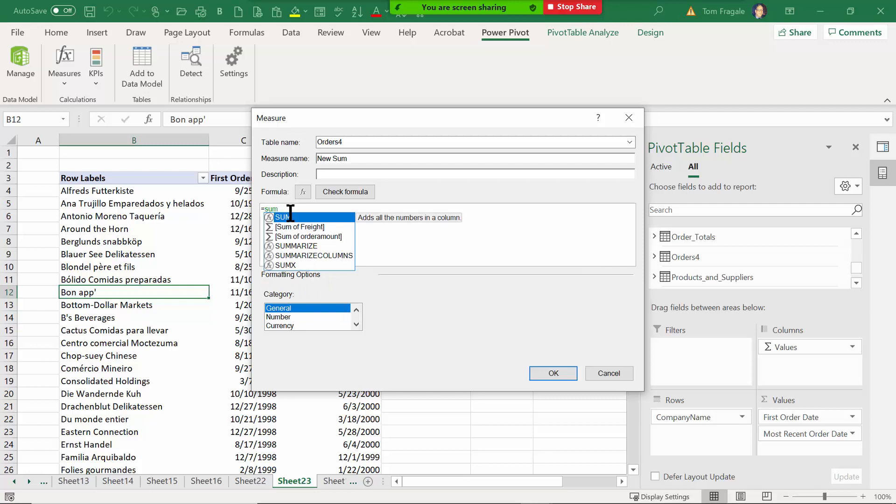
pyautogui.write('(')
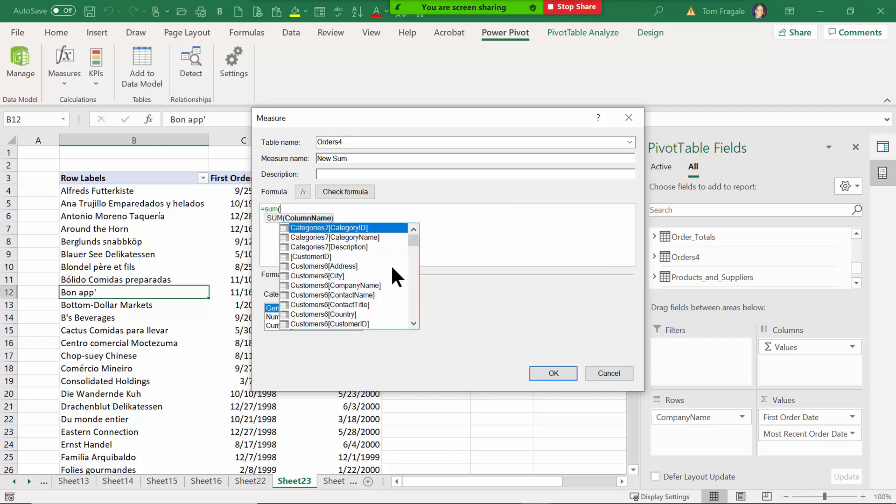
pyautogui.moveTo(410, 236); pyautogui.dragTo(405, 281)
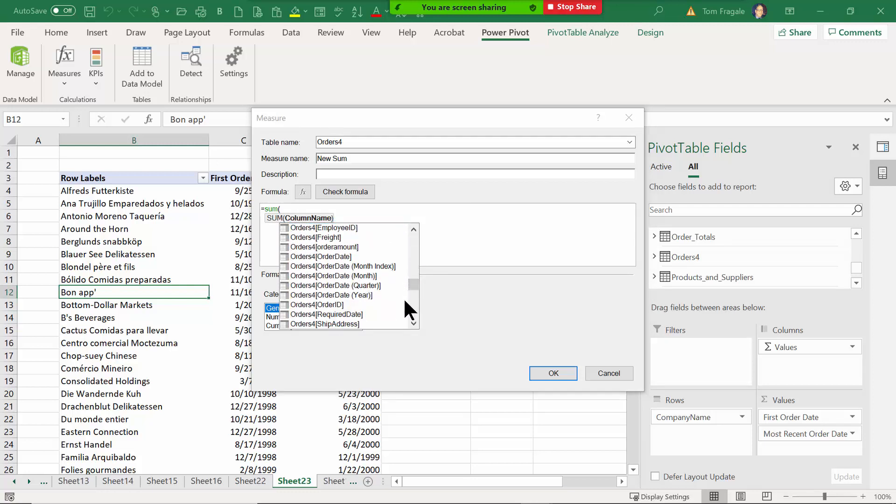
pyautogui.doubleClick(323, 248)
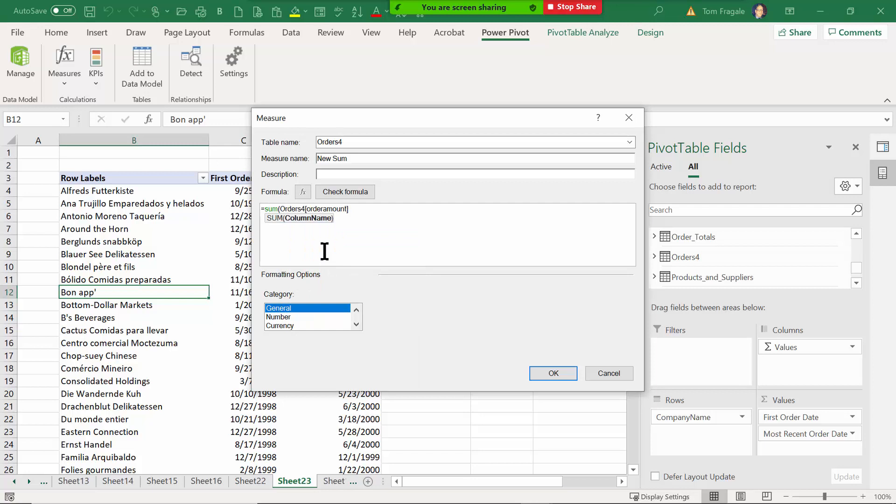
pyautogui.write(')')
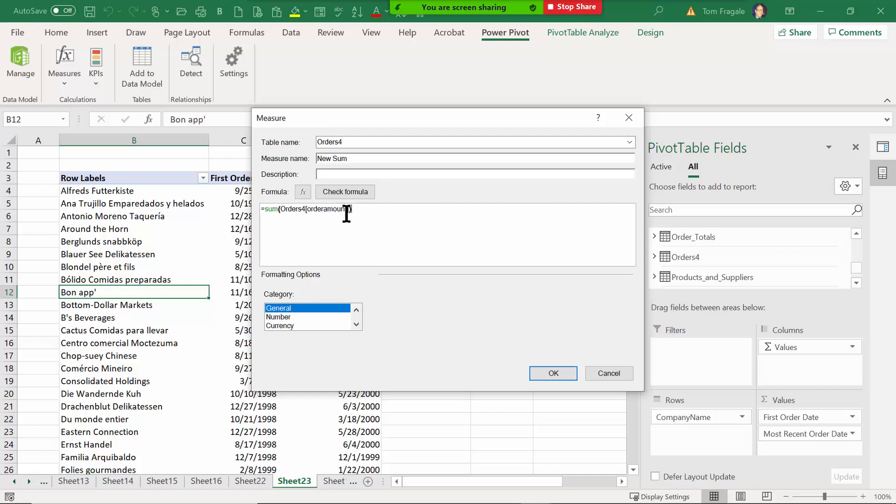
pyautogui.click(301, 326)
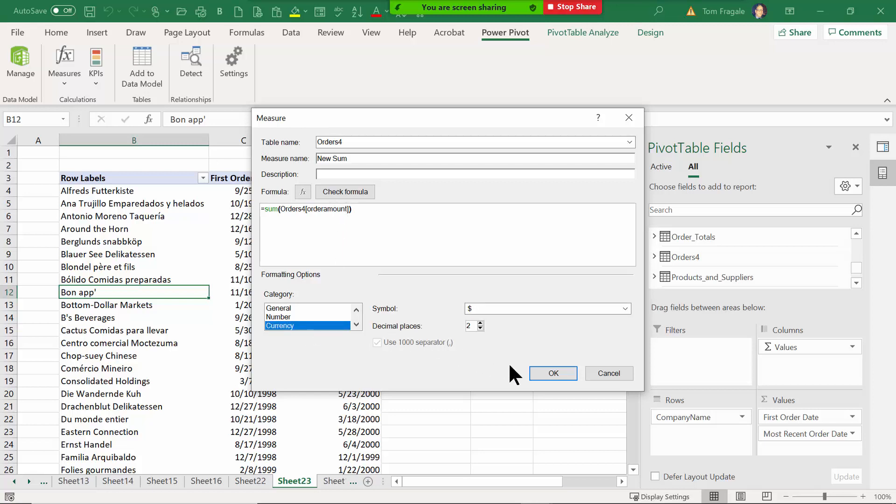
pyautogui.click(536, 371)
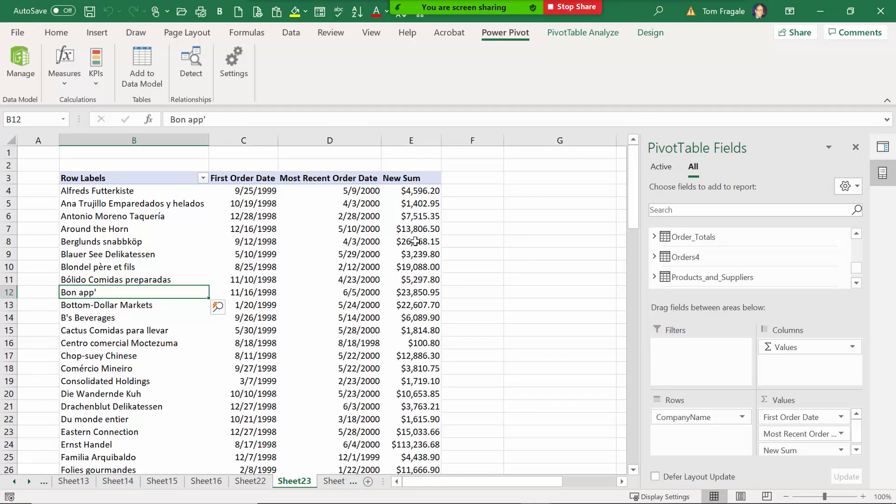
# - Start a new KPI based on the New Sum measure and set its target to an absolute value of 20000
pyautogui.moveTo(415, 242)
pyautogui.moveTo(437, 252)
pyautogui.click(93, 79)
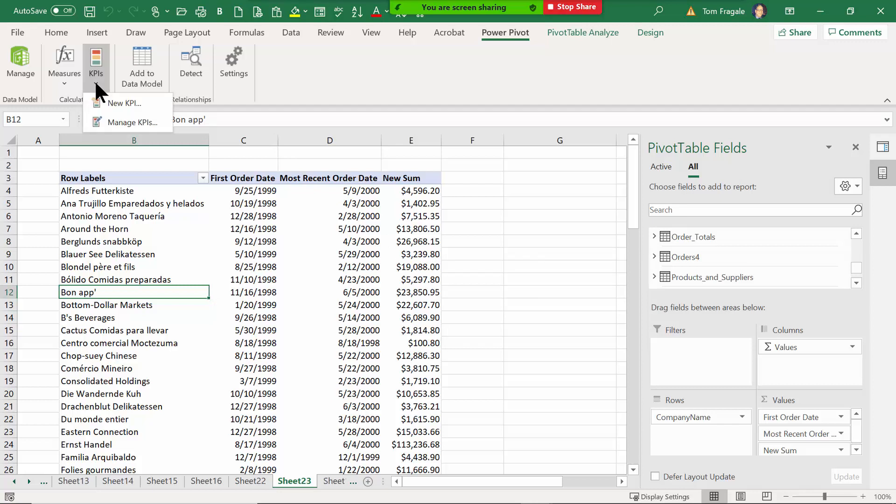
pyautogui.click(126, 104)
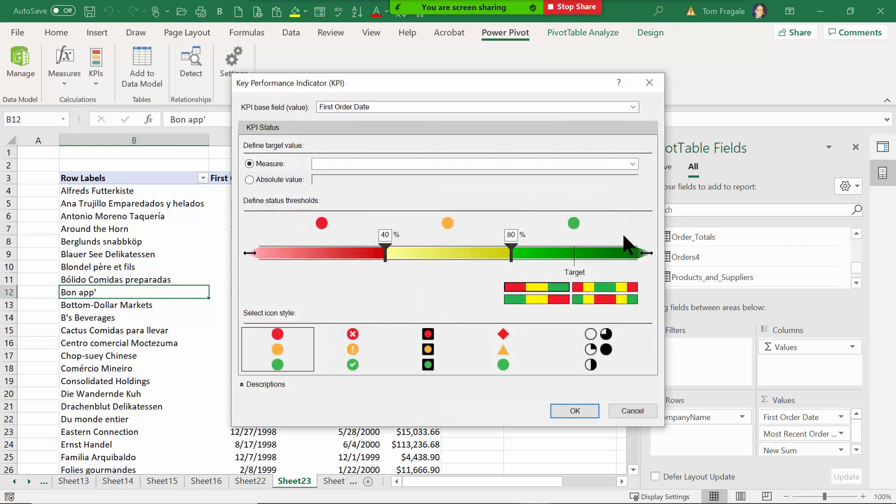
pyautogui.click(634, 107)
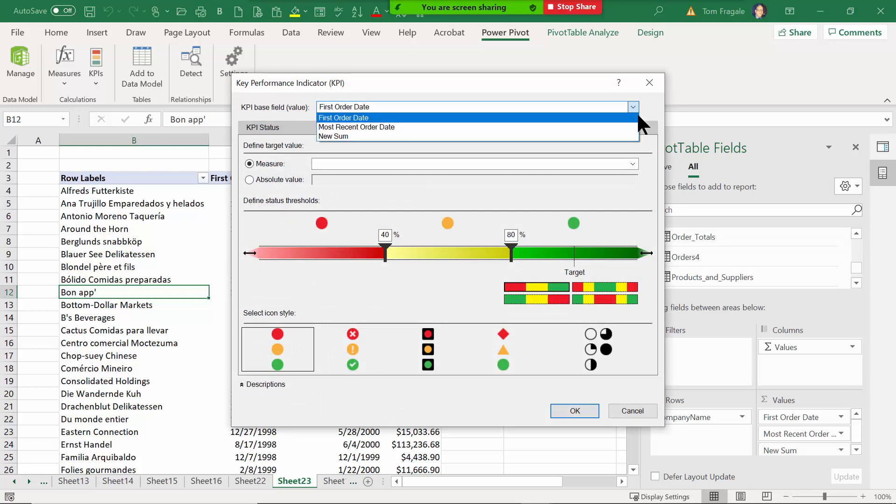
pyautogui.click(334, 136)
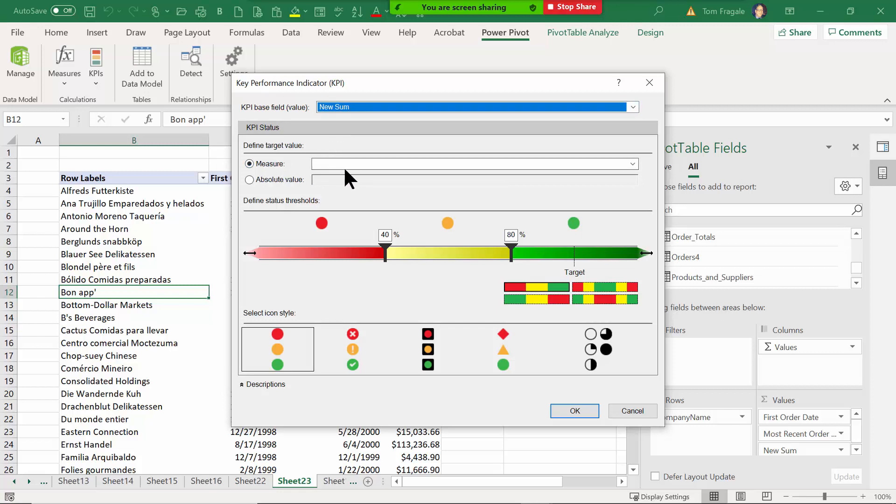
pyautogui.click(250, 181)
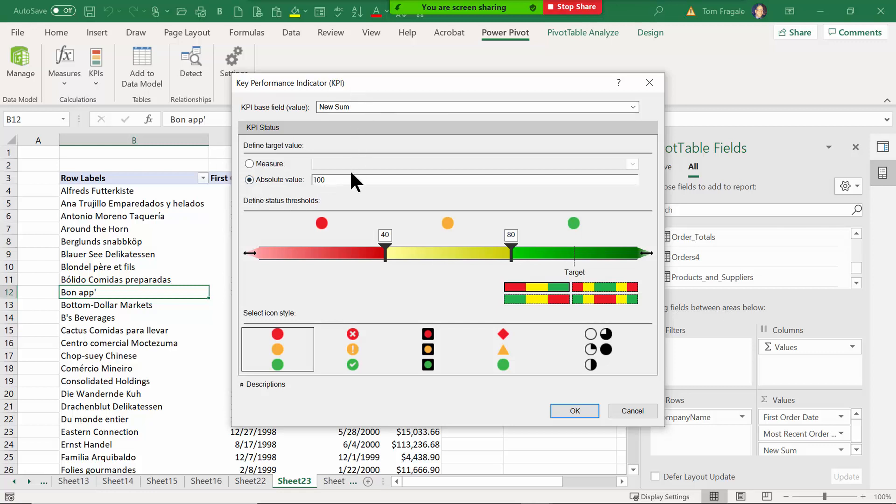
pyautogui.moveTo(344, 182); pyautogui.dragTo(286, 183)
pyautogui.write('20000')
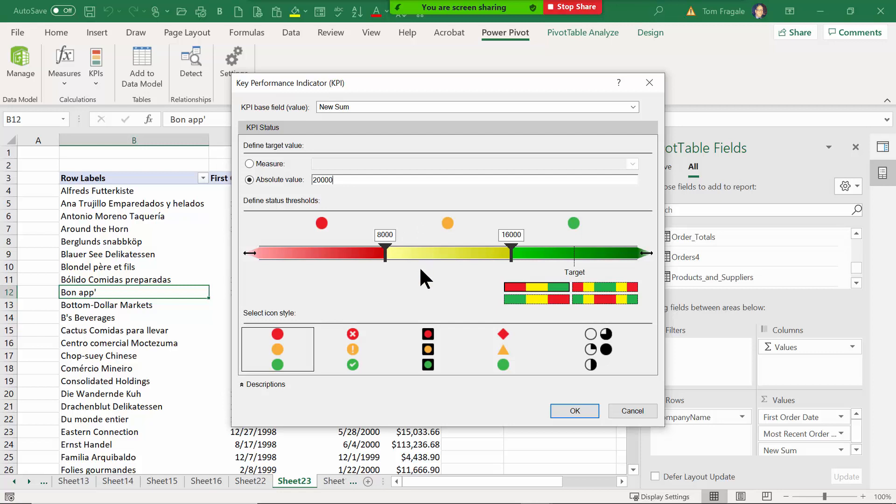
# - Set the KPI's status thresholds to 5000 and 20000 and create the KPI
pyautogui.moveTo(390, 252)
pyautogui.mouseDown()
pyautogui.moveTo(327, 251)
pyautogui.moveTo(338, 253)
pyautogui.mouseUp()
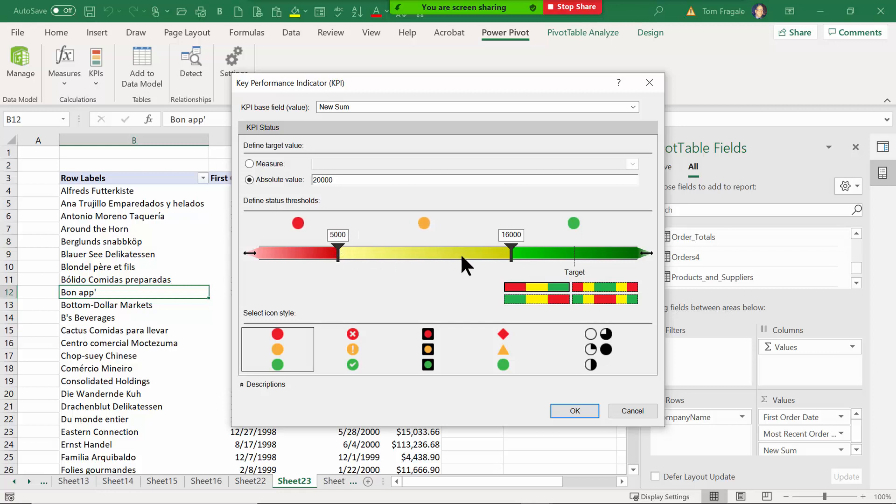
pyautogui.moveTo(511, 253); pyautogui.dragTo(576, 260)
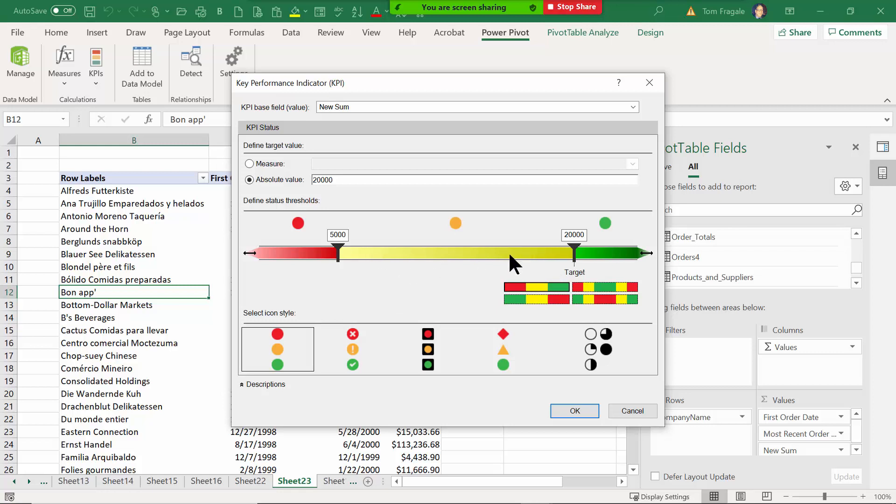
pyautogui.click(575, 411)
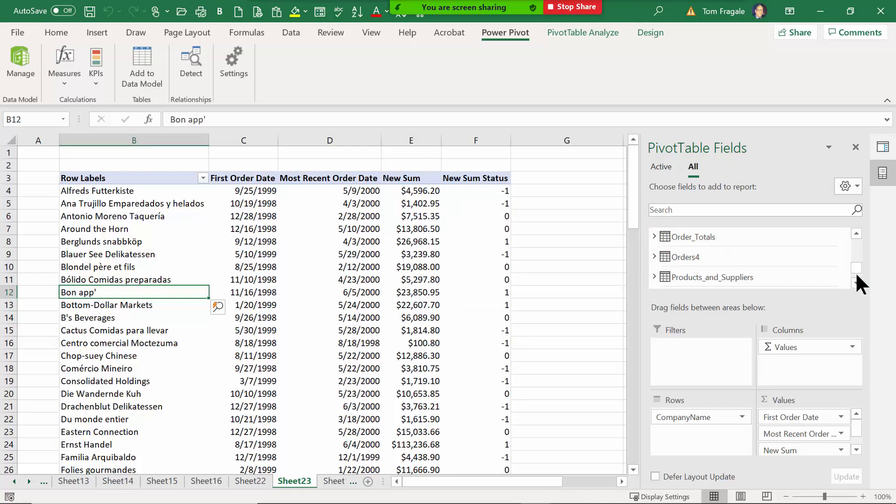
# - Find the Orders4 table that supplies the PivotTable's measures in the field list and expand it
pyautogui.click(857, 233)
pyautogui.click(857, 233)
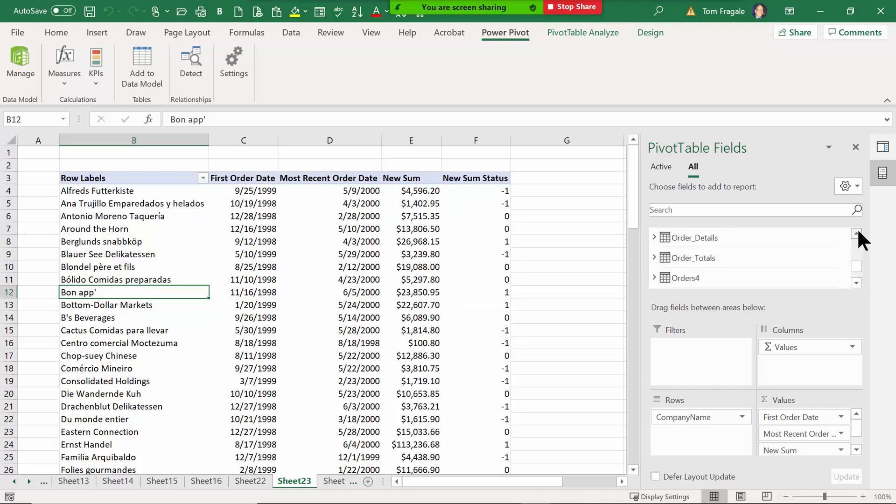
pyautogui.click(856, 233)
pyautogui.click(856, 233)
pyautogui.click(856, 233)
pyautogui.click(857, 233)
pyautogui.click(857, 233)
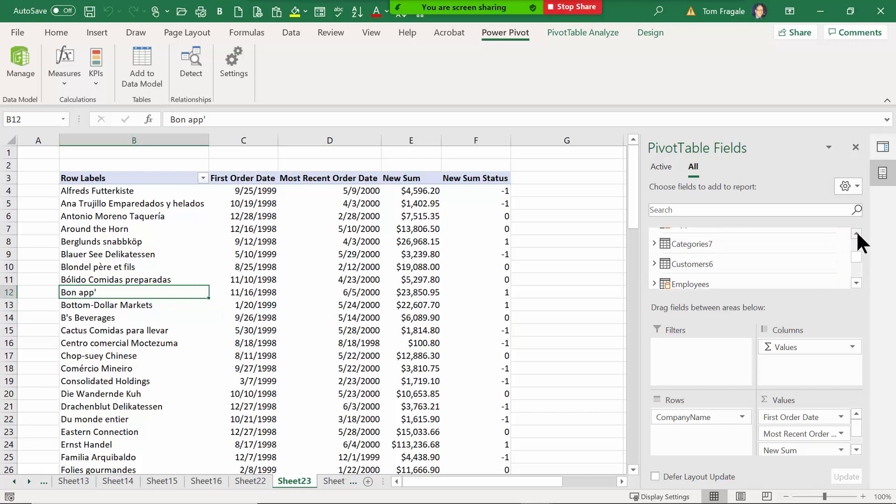
pyautogui.click(857, 232)
pyautogui.click(856, 233)
pyautogui.click(857, 233)
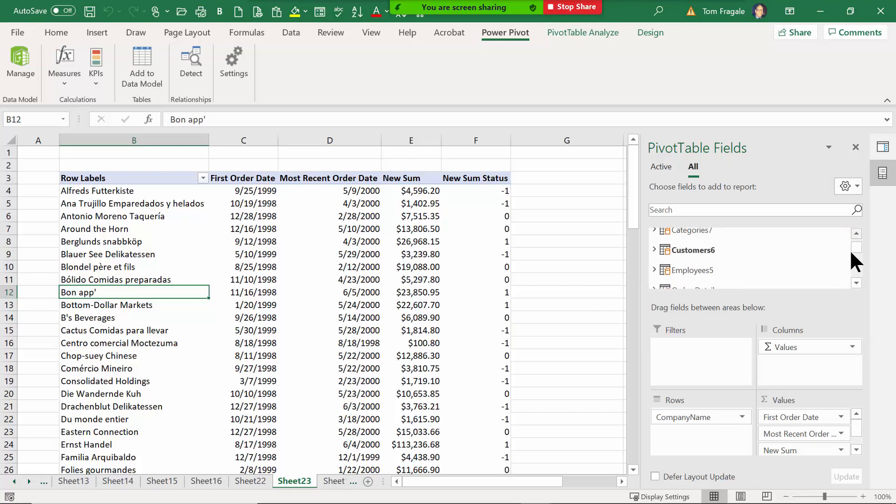
pyautogui.click(856, 282)
pyautogui.click(856, 281)
pyautogui.click(857, 281)
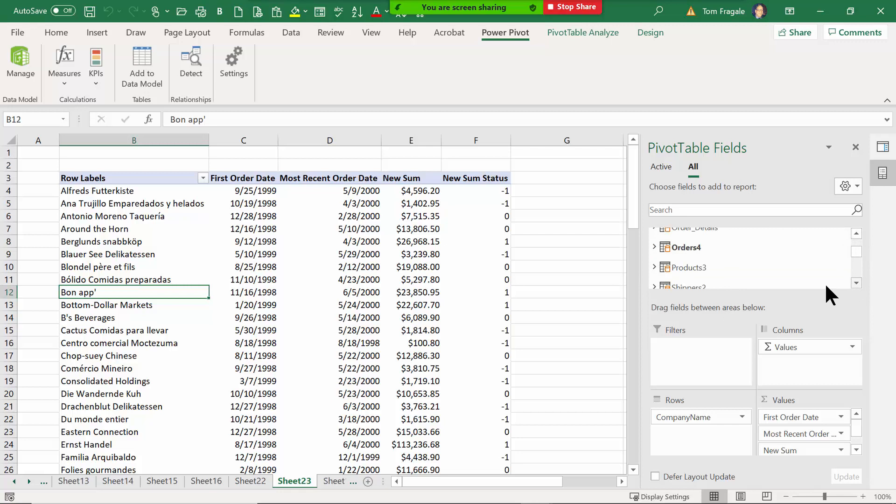
pyautogui.click(656, 246)
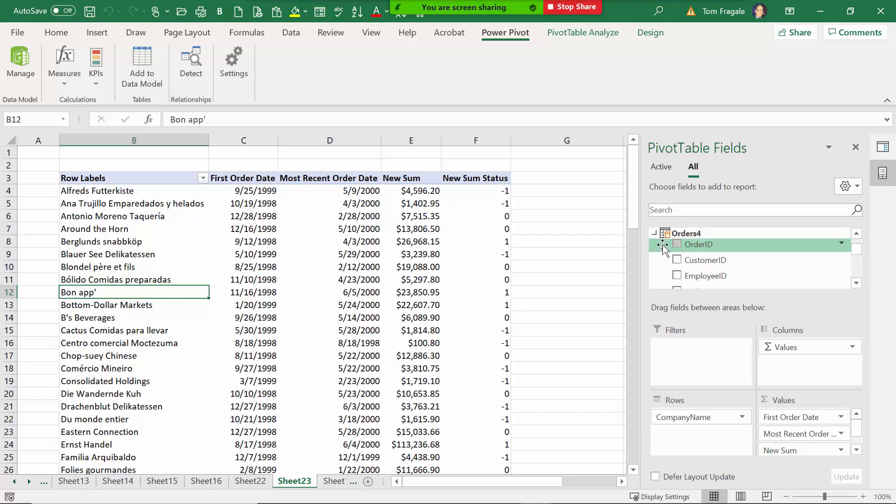
# - Expand the New Sum KPI under Orders4, then remove its Status field from the PivotTable and add it back
pyautogui.click(856, 282)
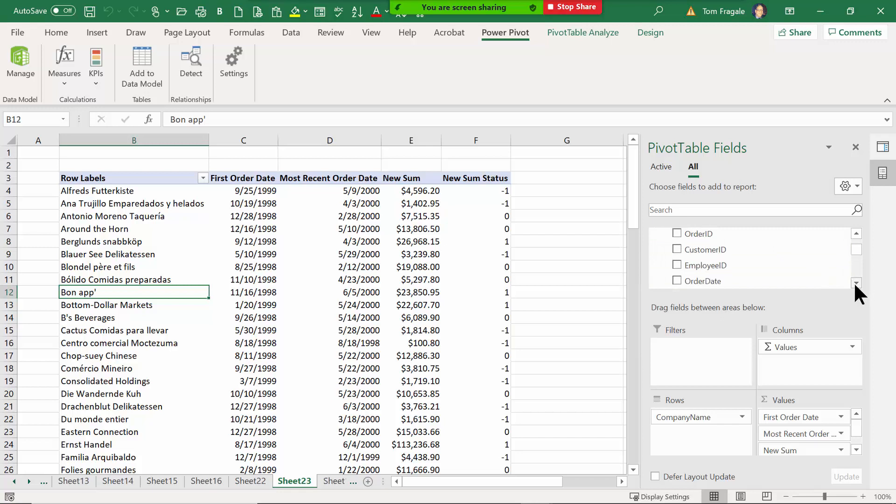
pyautogui.click(856, 282)
pyautogui.click(857, 282)
pyautogui.click(856, 283)
pyautogui.click(856, 283)
pyautogui.click(856, 283)
pyautogui.click(856, 282)
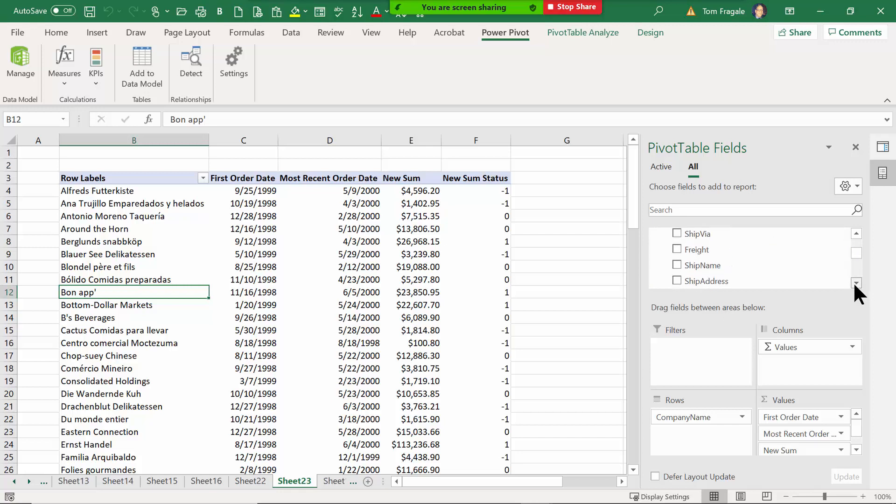
pyautogui.click(857, 282)
pyautogui.click(857, 282)
pyautogui.click(856, 282)
pyautogui.click(856, 282)
pyautogui.click(856, 282)
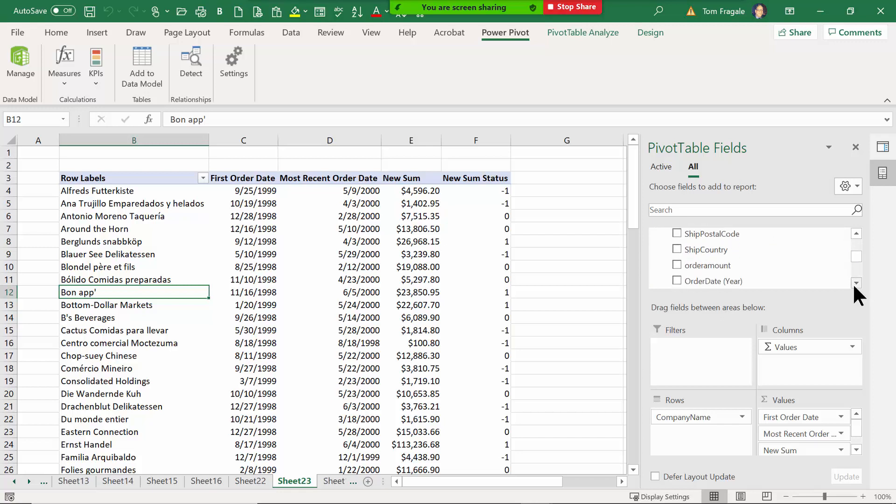
pyautogui.click(856, 283)
pyautogui.click(857, 282)
pyautogui.click(856, 282)
pyautogui.click(856, 283)
pyautogui.click(856, 282)
pyautogui.click(856, 283)
pyautogui.click(856, 283)
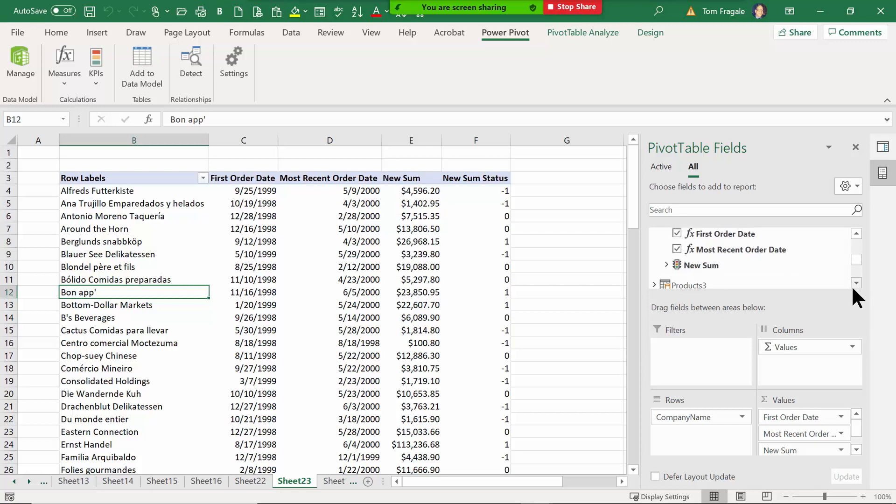
pyautogui.click(668, 264)
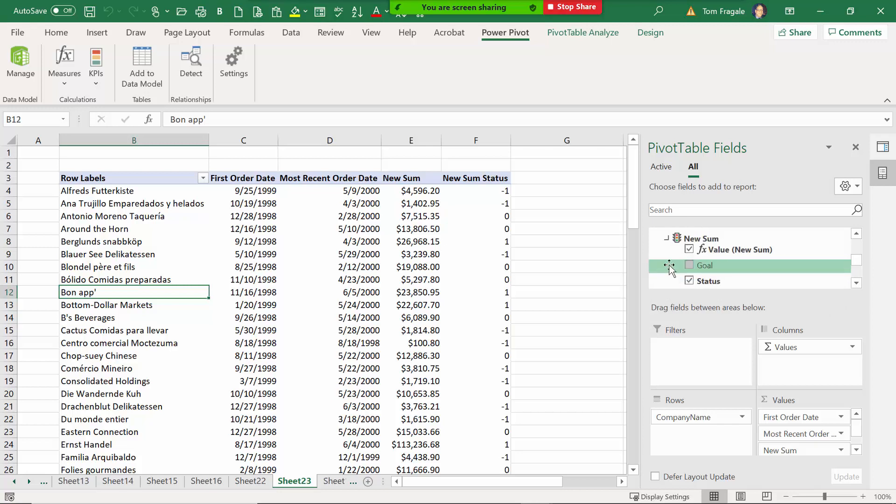
pyautogui.click(689, 281)
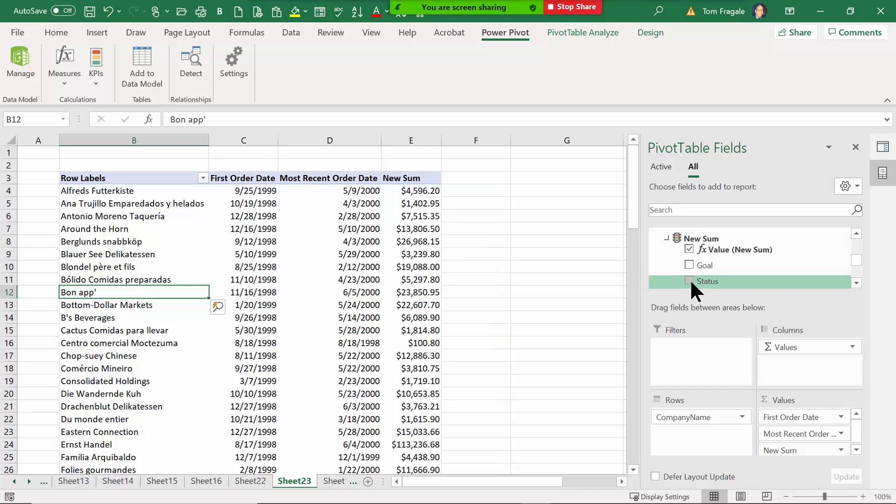
pyautogui.click(690, 280)
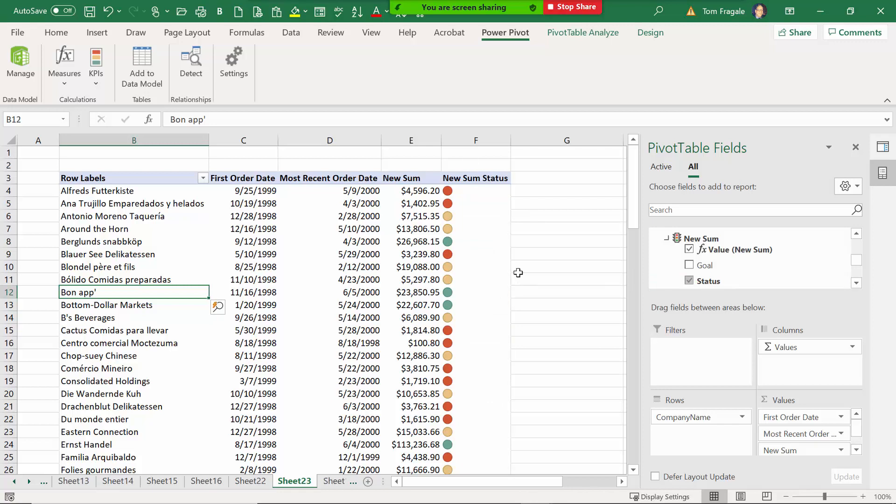
# - Inspect the underlying values of a red, a yellow and a green indicator in the New Sum Status column
pyautogui.click(478, 209)
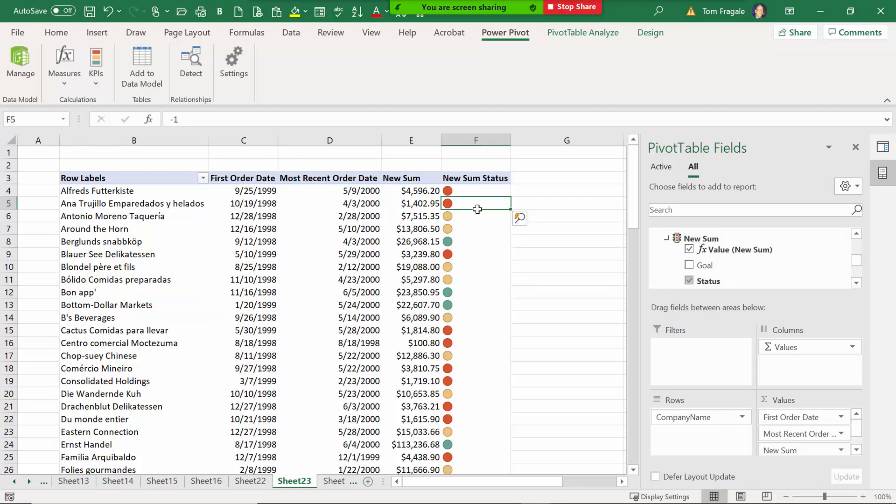
pyautogui.click(469, 228)
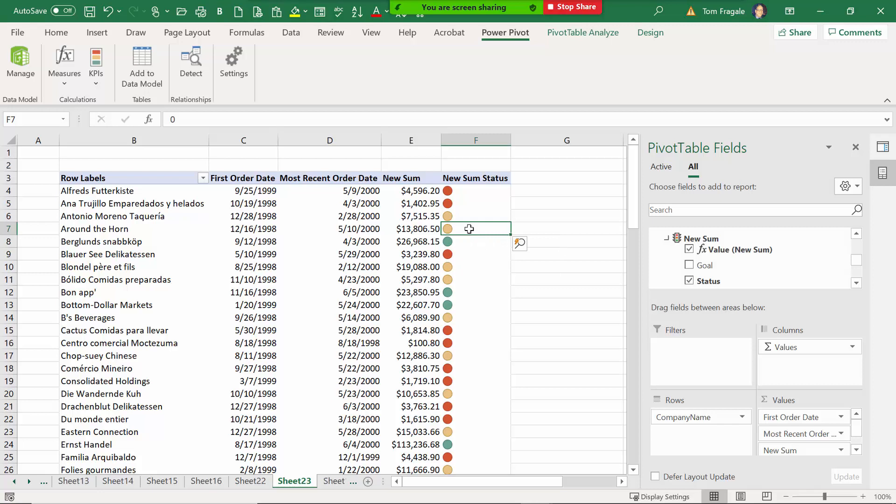
pyautogui.moveTo(469, 228)
pyautogui.click(462, 303)
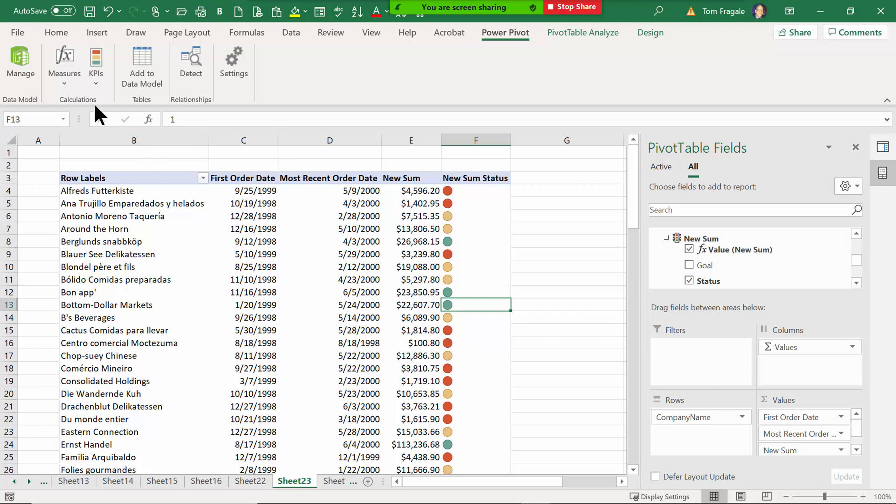
# - Start a new measure in the Orders4 table and name it New Count
pyautogui.click(63, 82)
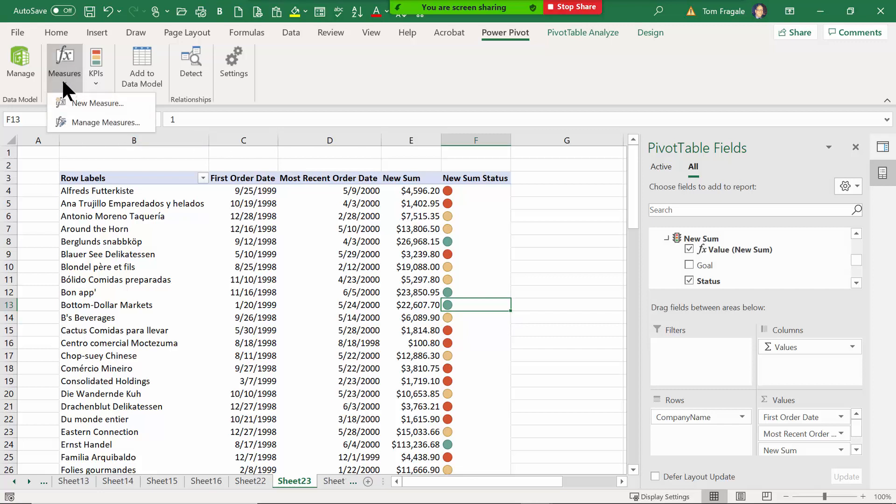
pyautogui.click(97, 102)
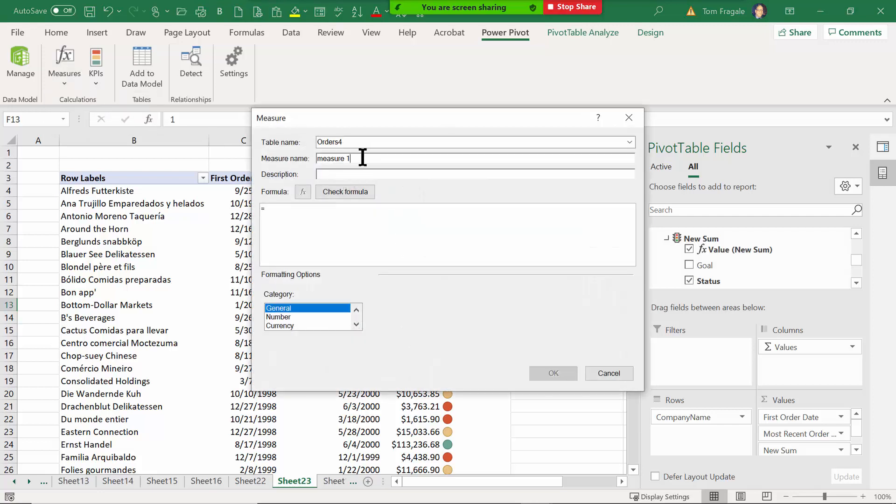
pyautogui.moveTo(363, 158); pyautogui.dragTo(259, 152)
pyautogui.write('New Count')
# - Give the New Count measure the formula =count(Orders4[OrderID]) and create it with the General format
pyautogui.click(283, 209)
pyautogui.write('count')
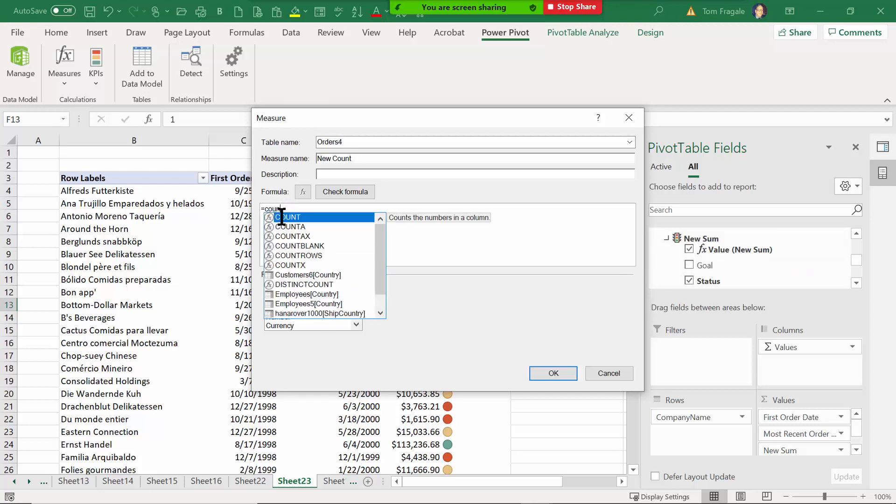
pyautogui.write('(')
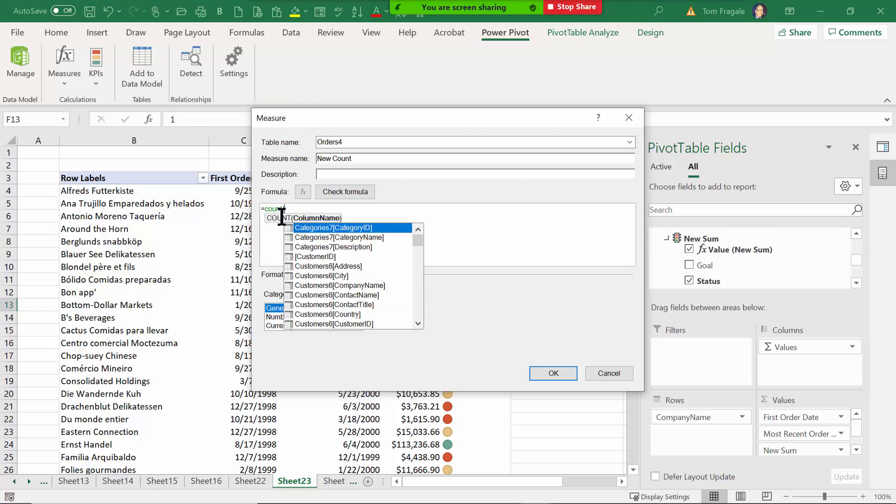
pyautogui.moveTo(419, 241); pyautogui.dragTo(419, 282)
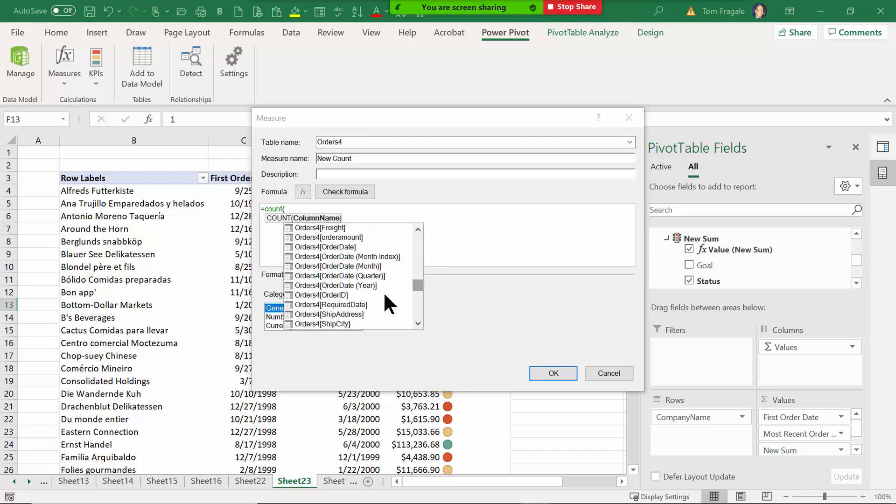
pyautogui.doubleClick(330, 295)
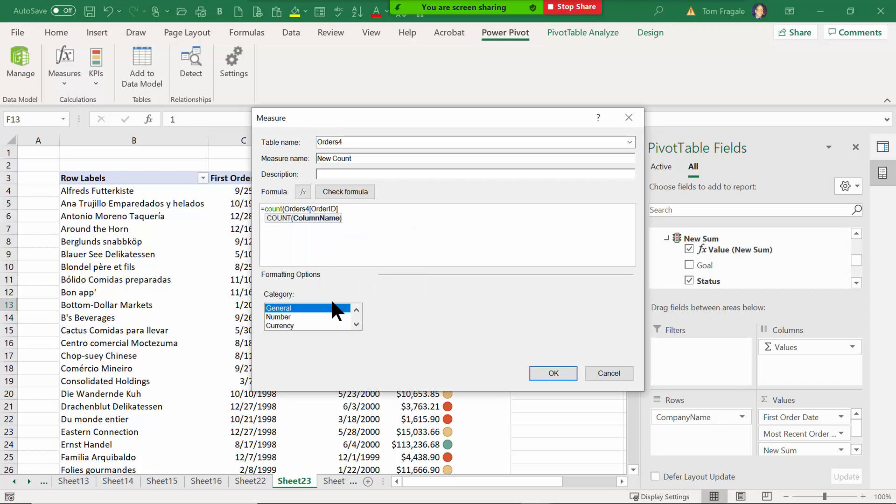
pyautogui.write(')')
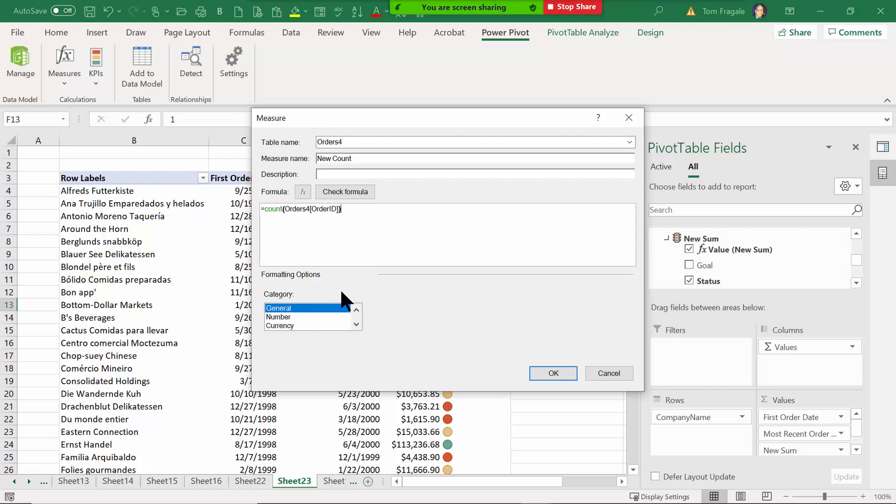
pyautogui.click(541, 372)
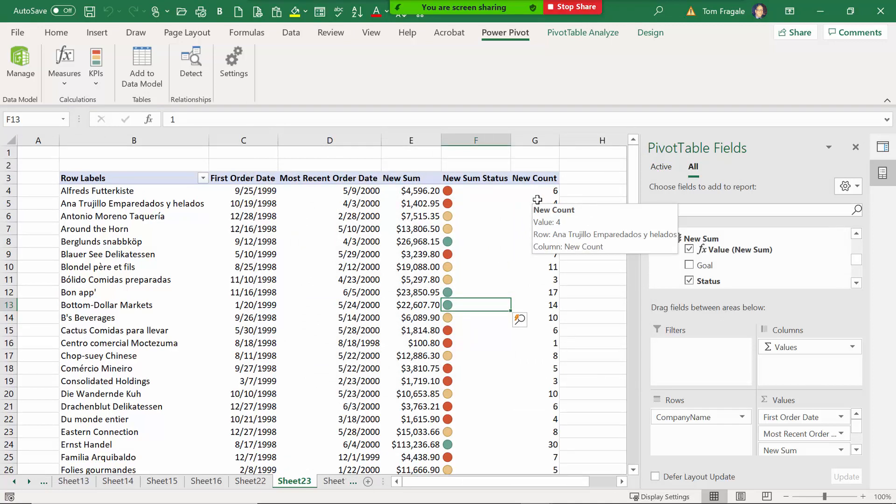
# - Start a new KPI based on the New Count measure and set its target to an absolute value of 20
pyautogui.click(100, 83)
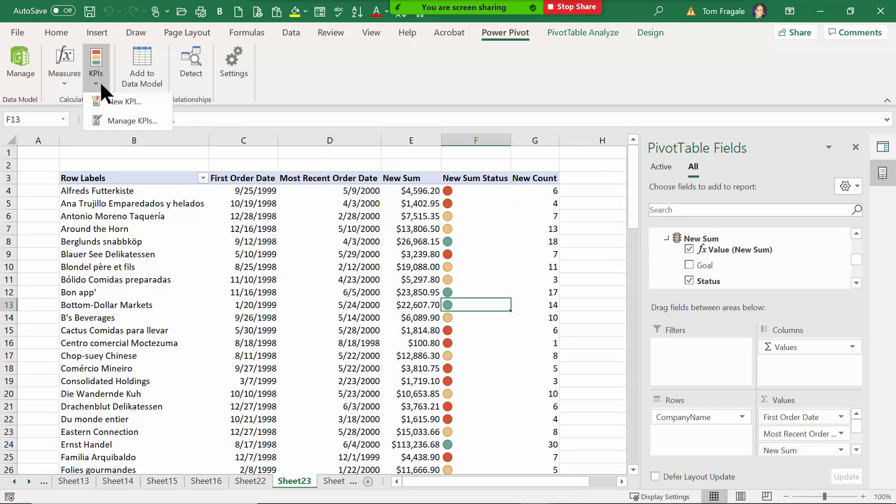
pyautogui.click(122, 102)
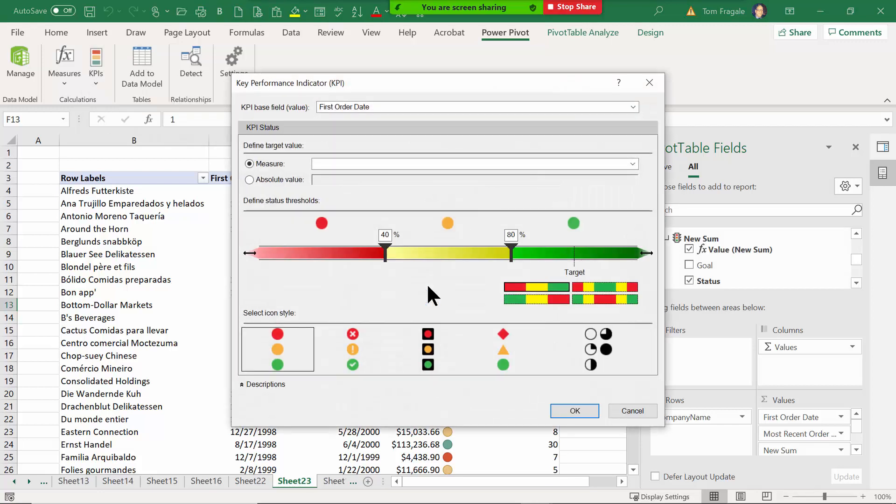
pyautogui.click(631, 106)
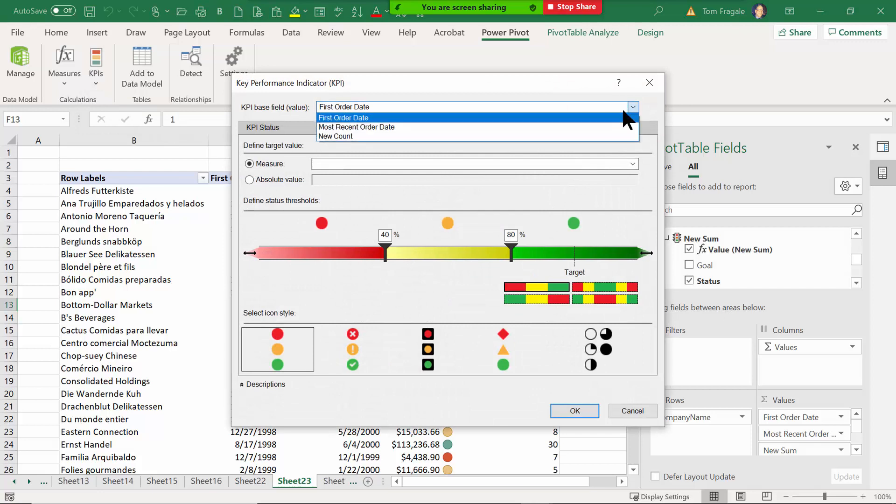
pyautogui.click(380, 136)
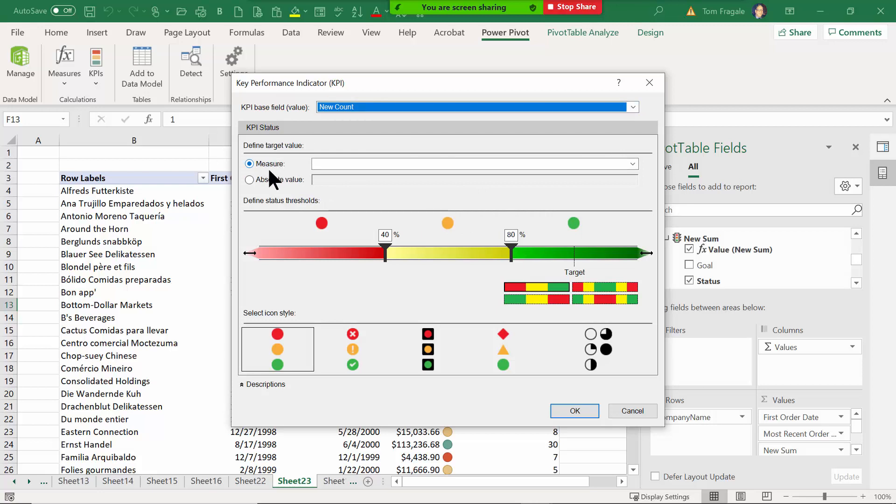
pyautogui.click(251, 179)
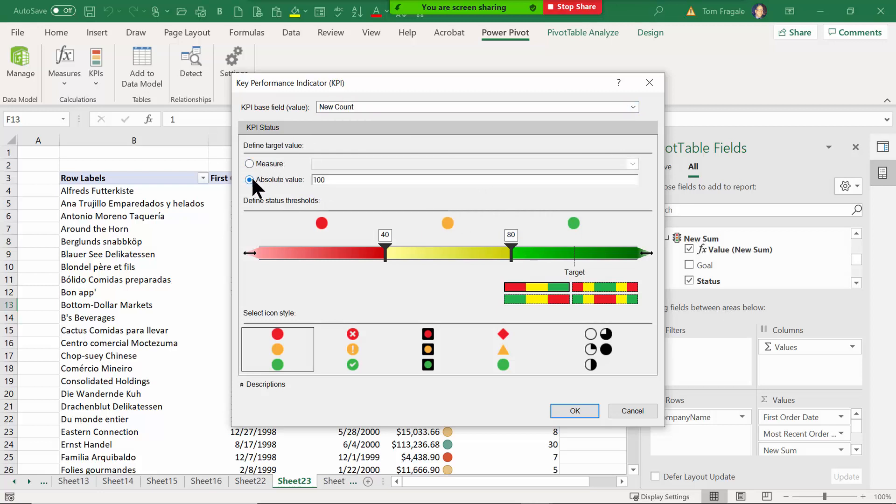
pyautogui.moveTo(340, 179); pyautogui.dragTo(273, 180)
pyautogui.write('29')
pyautogui.press('BackSpace')
pyautogui.write('0')
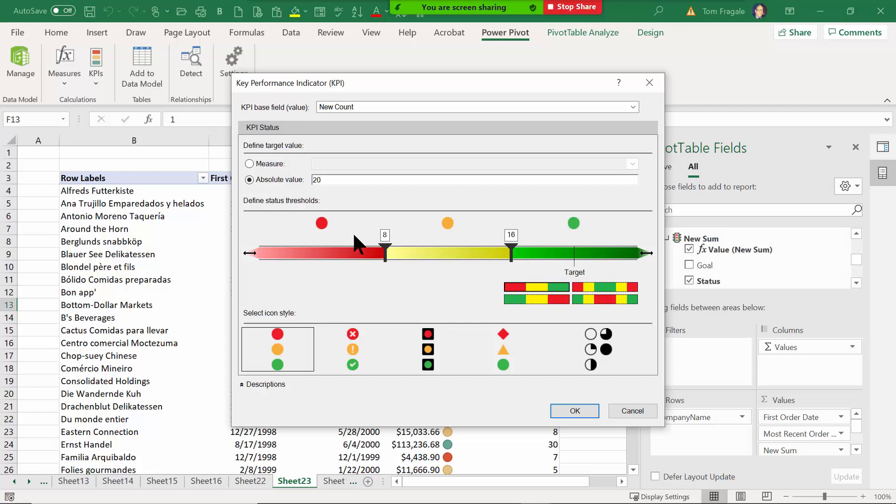
# - Set the New Count KPI's status thresholds to 5 and 20 and create the KPI
pyautogui.moveTo(387, 253); pyautogui.dragTo(340, 256)
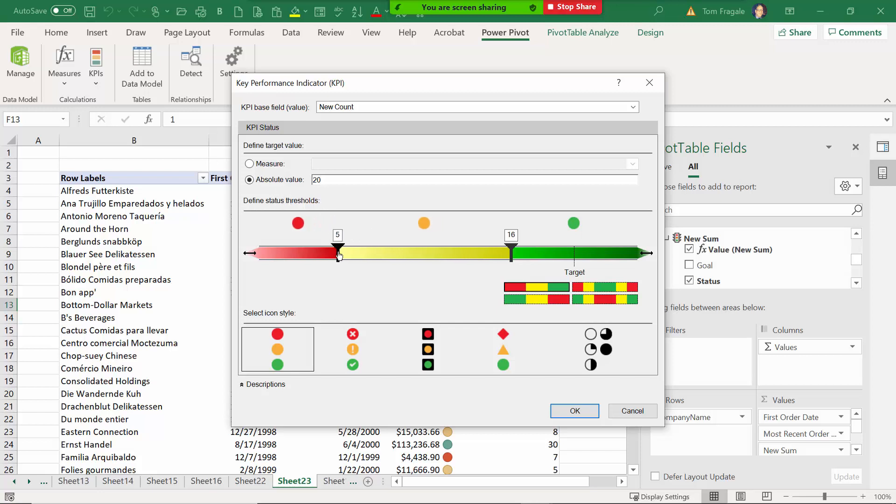
pyautogui.moveTo(511, 255); pyautogui.dragTo(574, 265)
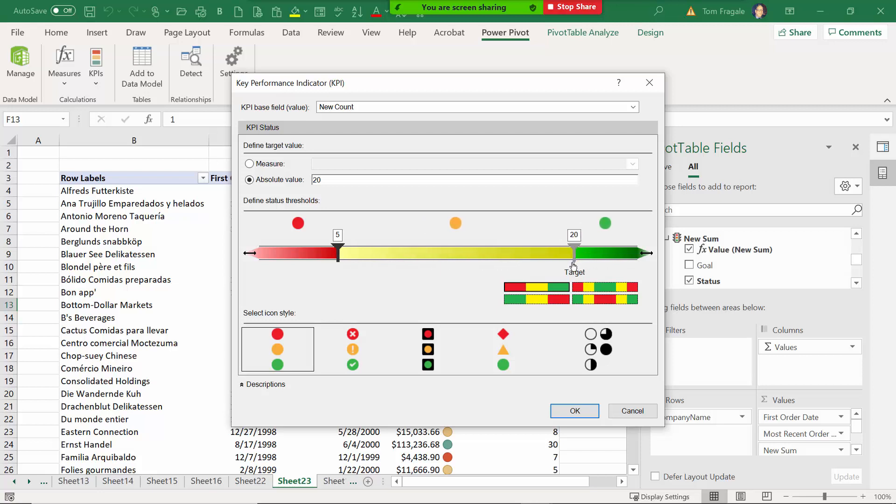
pyautogui.click(573, 411)
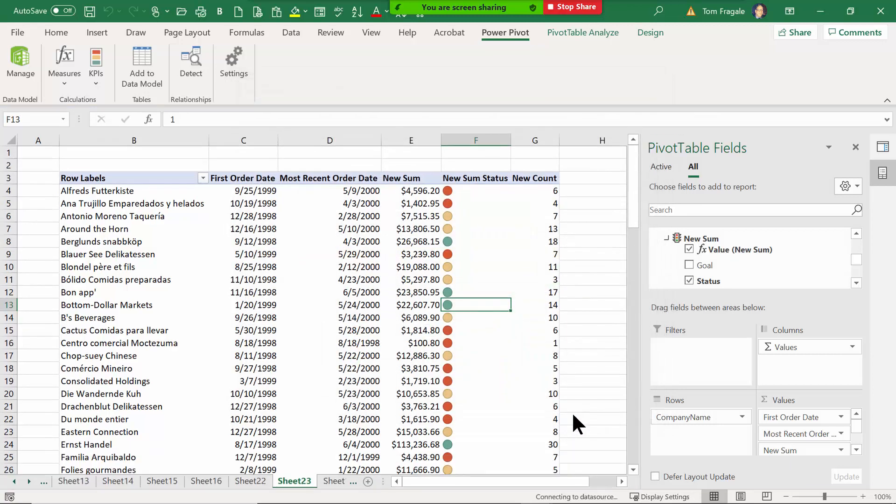
# - Remove the New Count KPI's Status field from the PivotTable and add it back so it displays status icons
pyautogui.moveTo(577, 481); pyautogui.dragTo(603, 484)
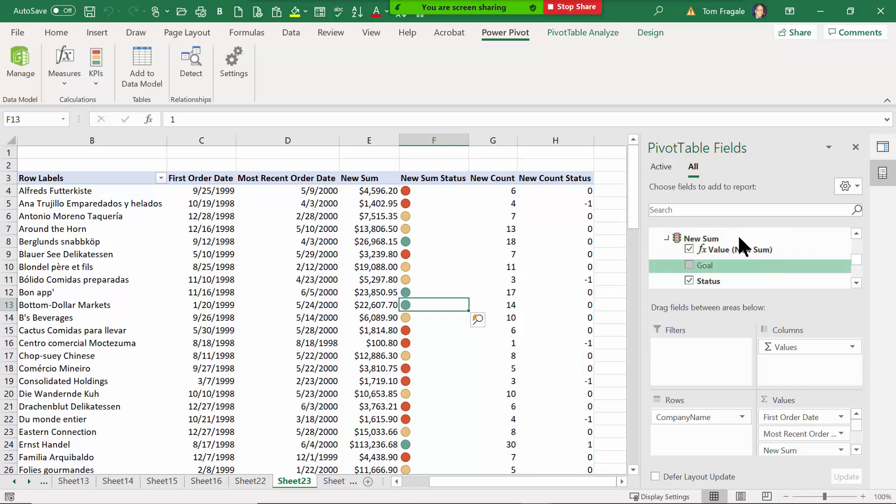
pyautogui.click(857, 281)
pyautogui.click(857, 281)
pyautogui.click(857, 282)
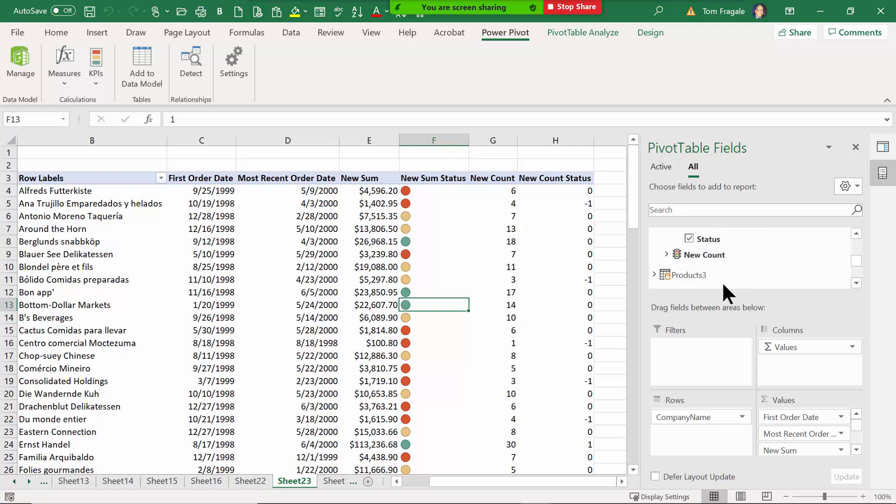
pyautogui.click(667, 253)
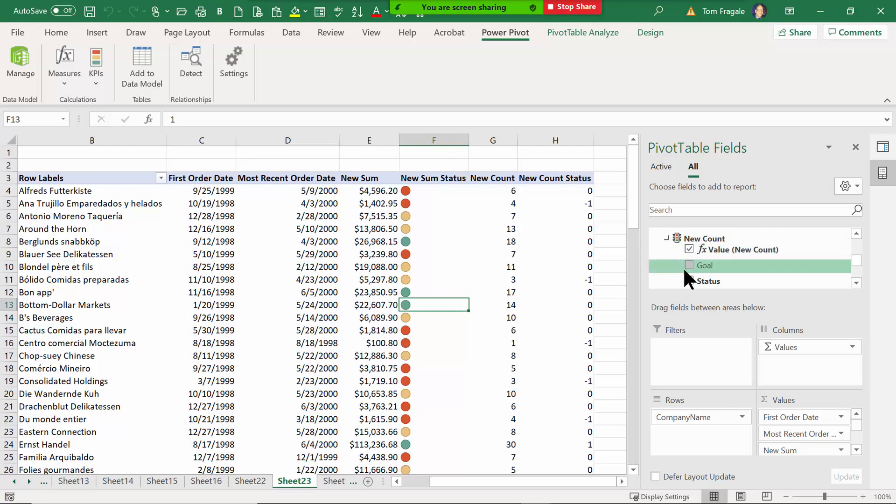
pyautogui.click(689, 280)
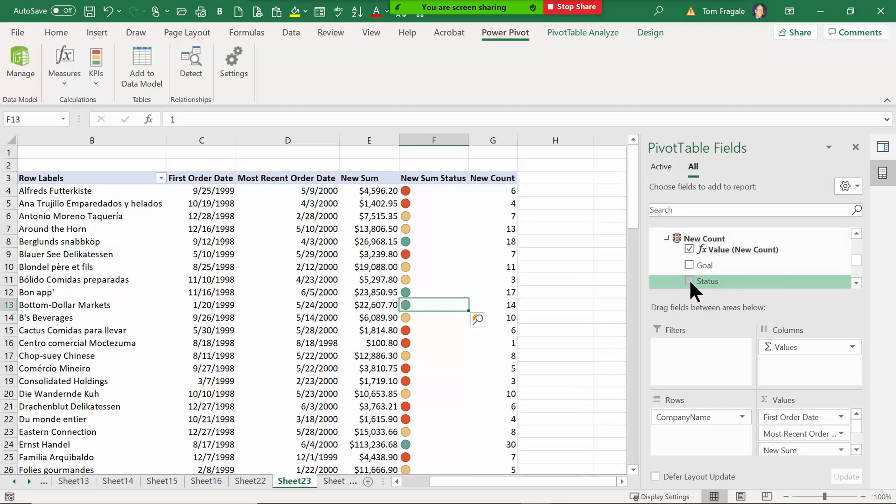
pyautogui.click(688, 278)
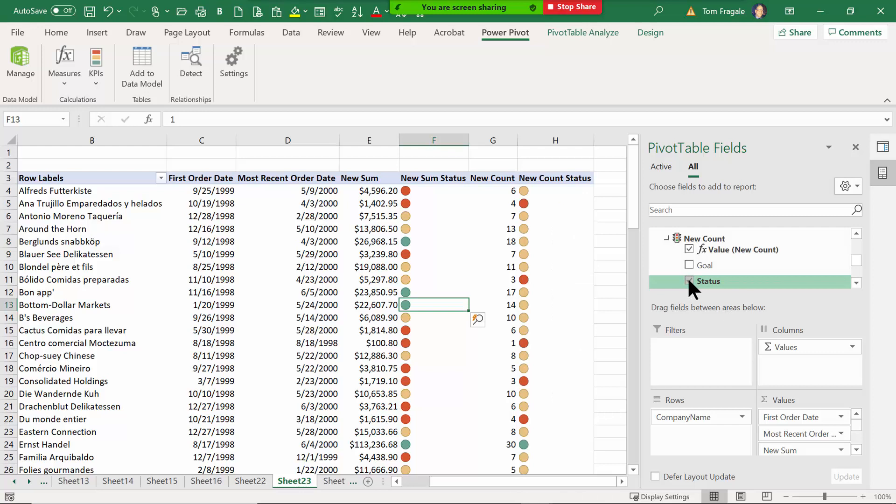
pyautogui.click(441, 380)
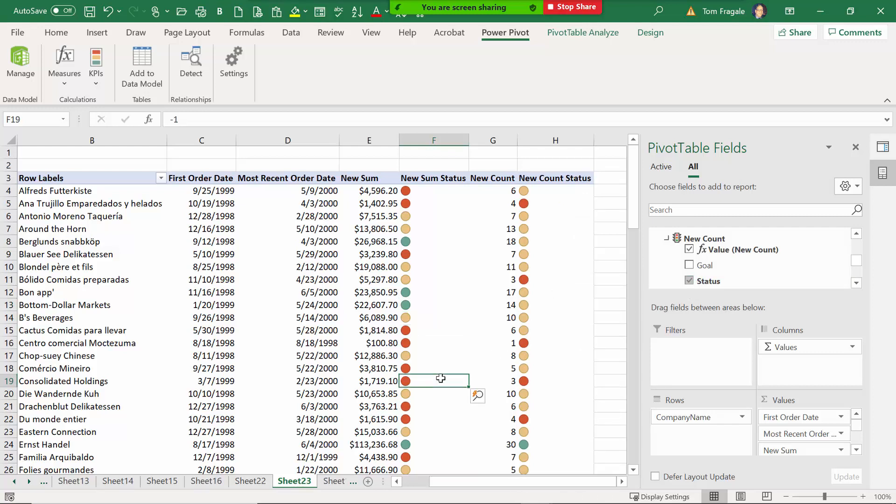
pyautogui.moveTo(441, 378)
pyautogui.click(578, 34)
pyautogui.click(640, 51)
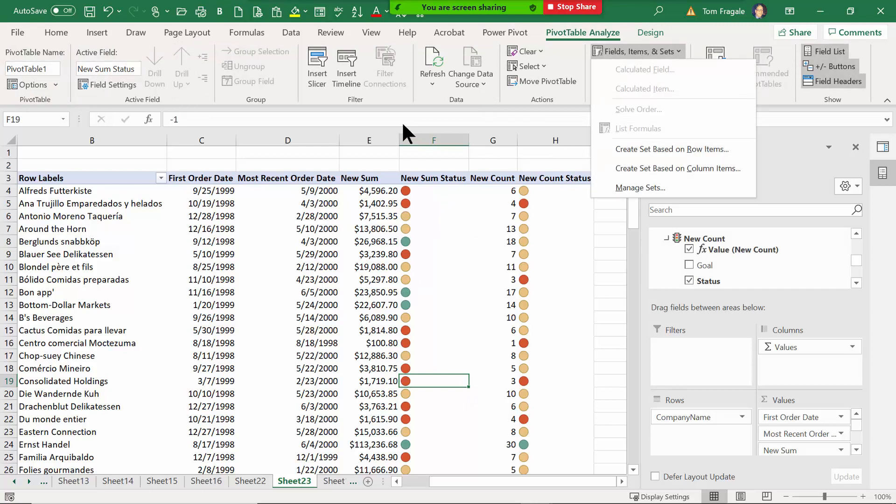
pyautogui.click(313, 230)
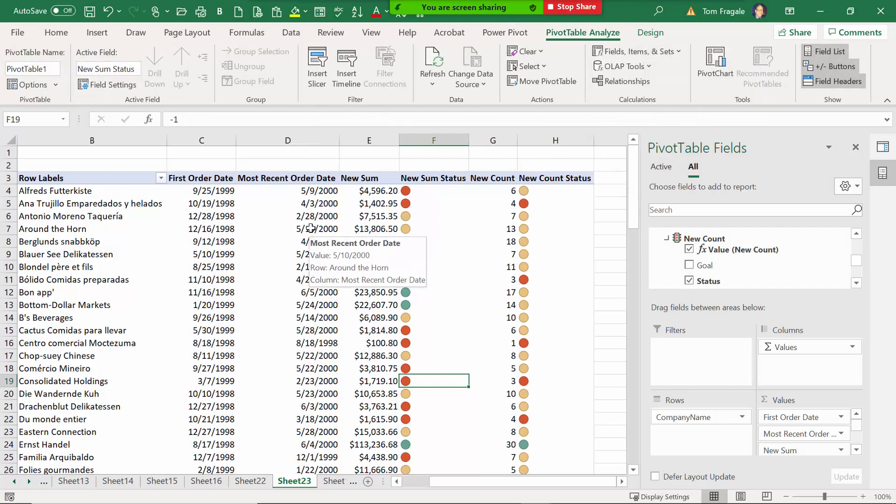
pyautogui.click(506, 33)
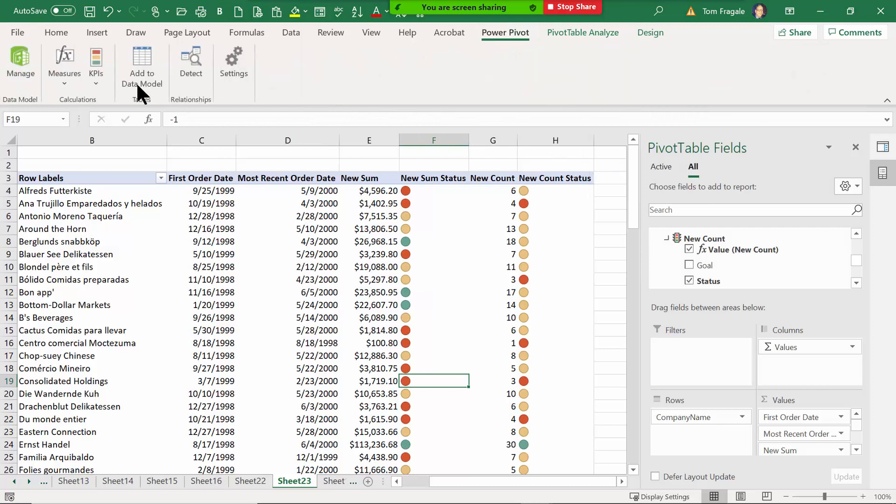
pyautogui.click(302, 291)
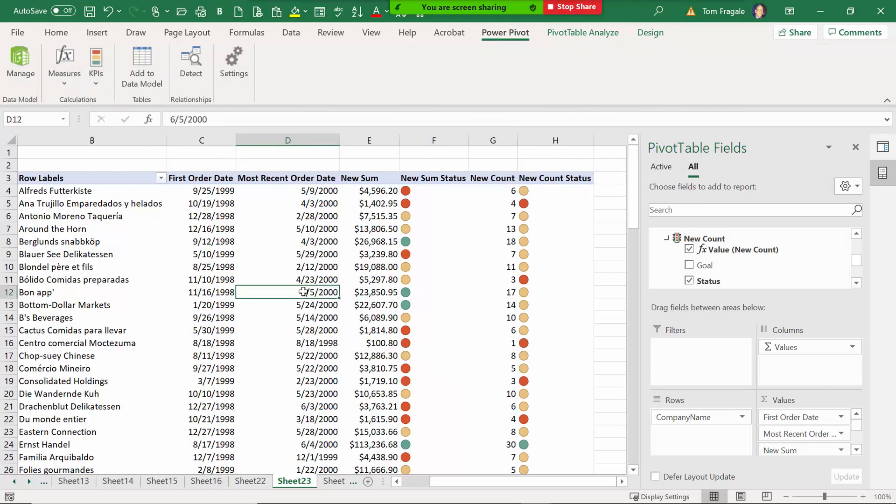